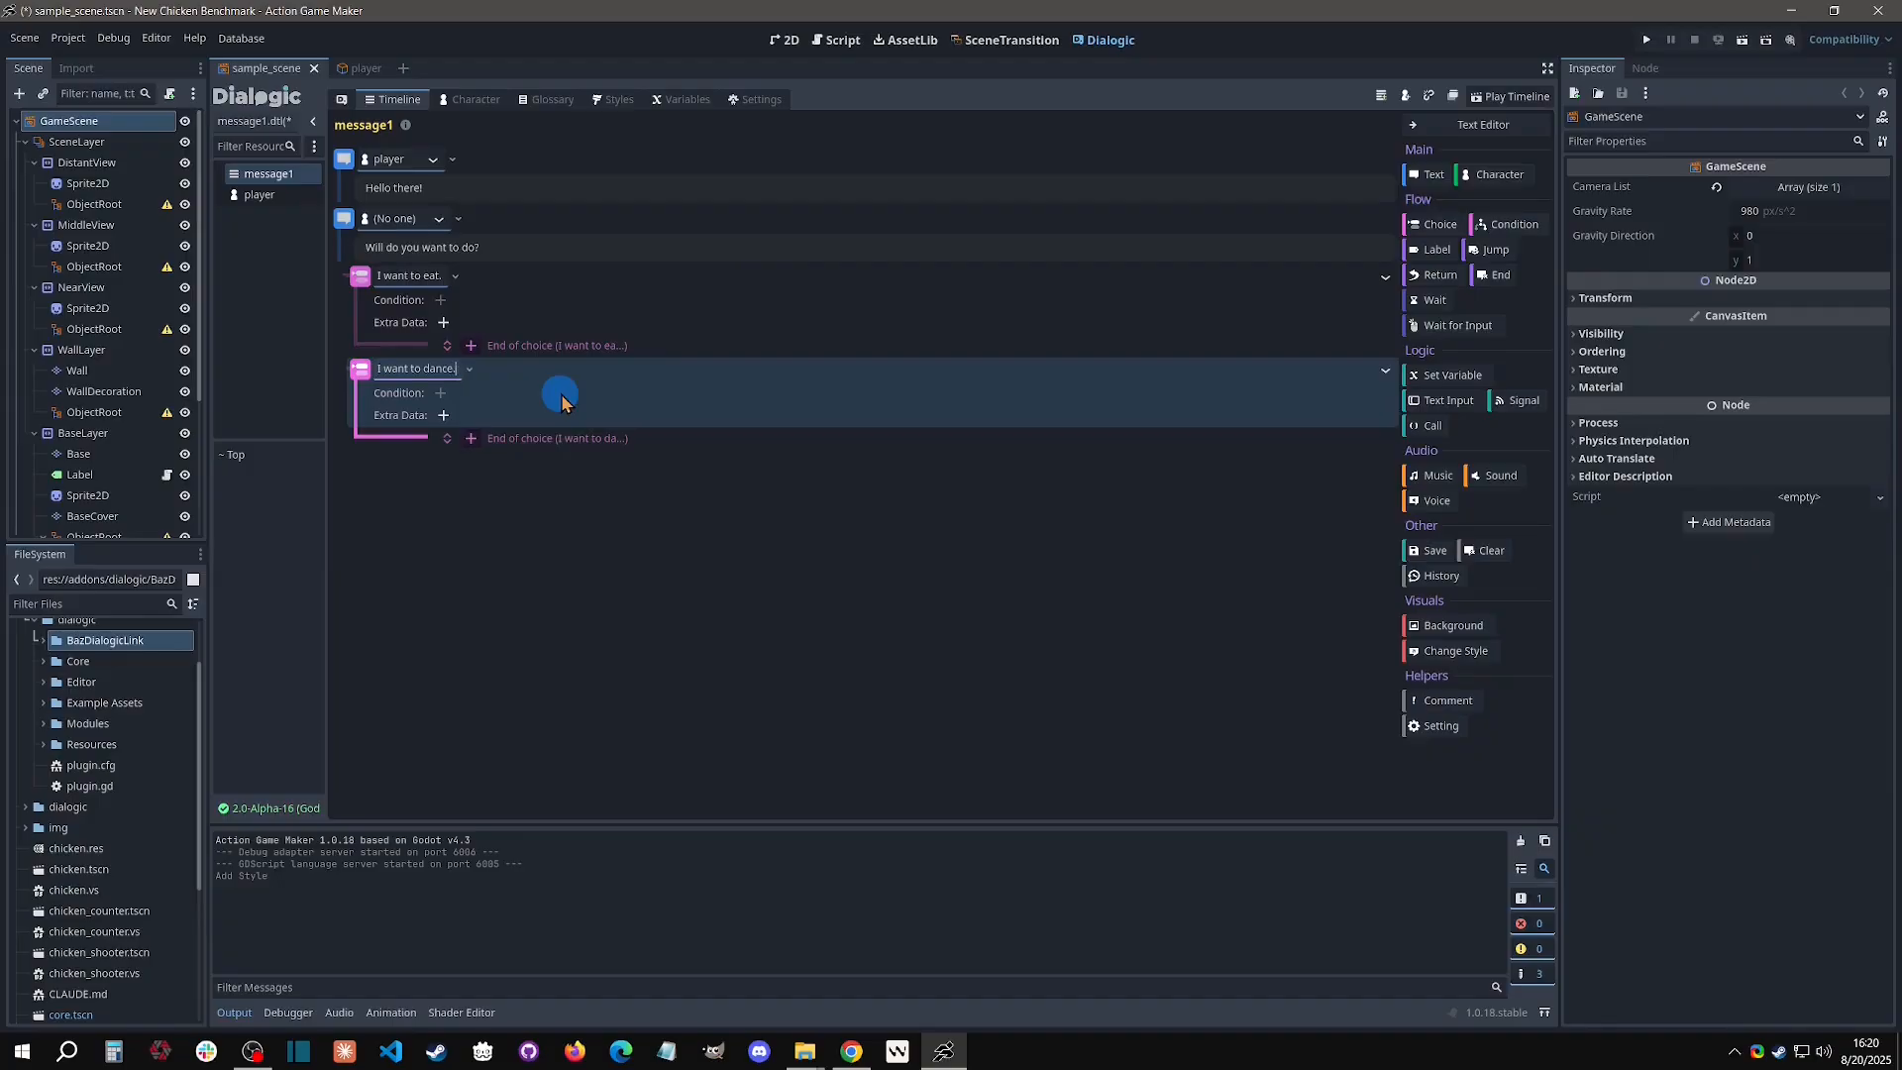
click(1432, 224)
key(ctrl+z)
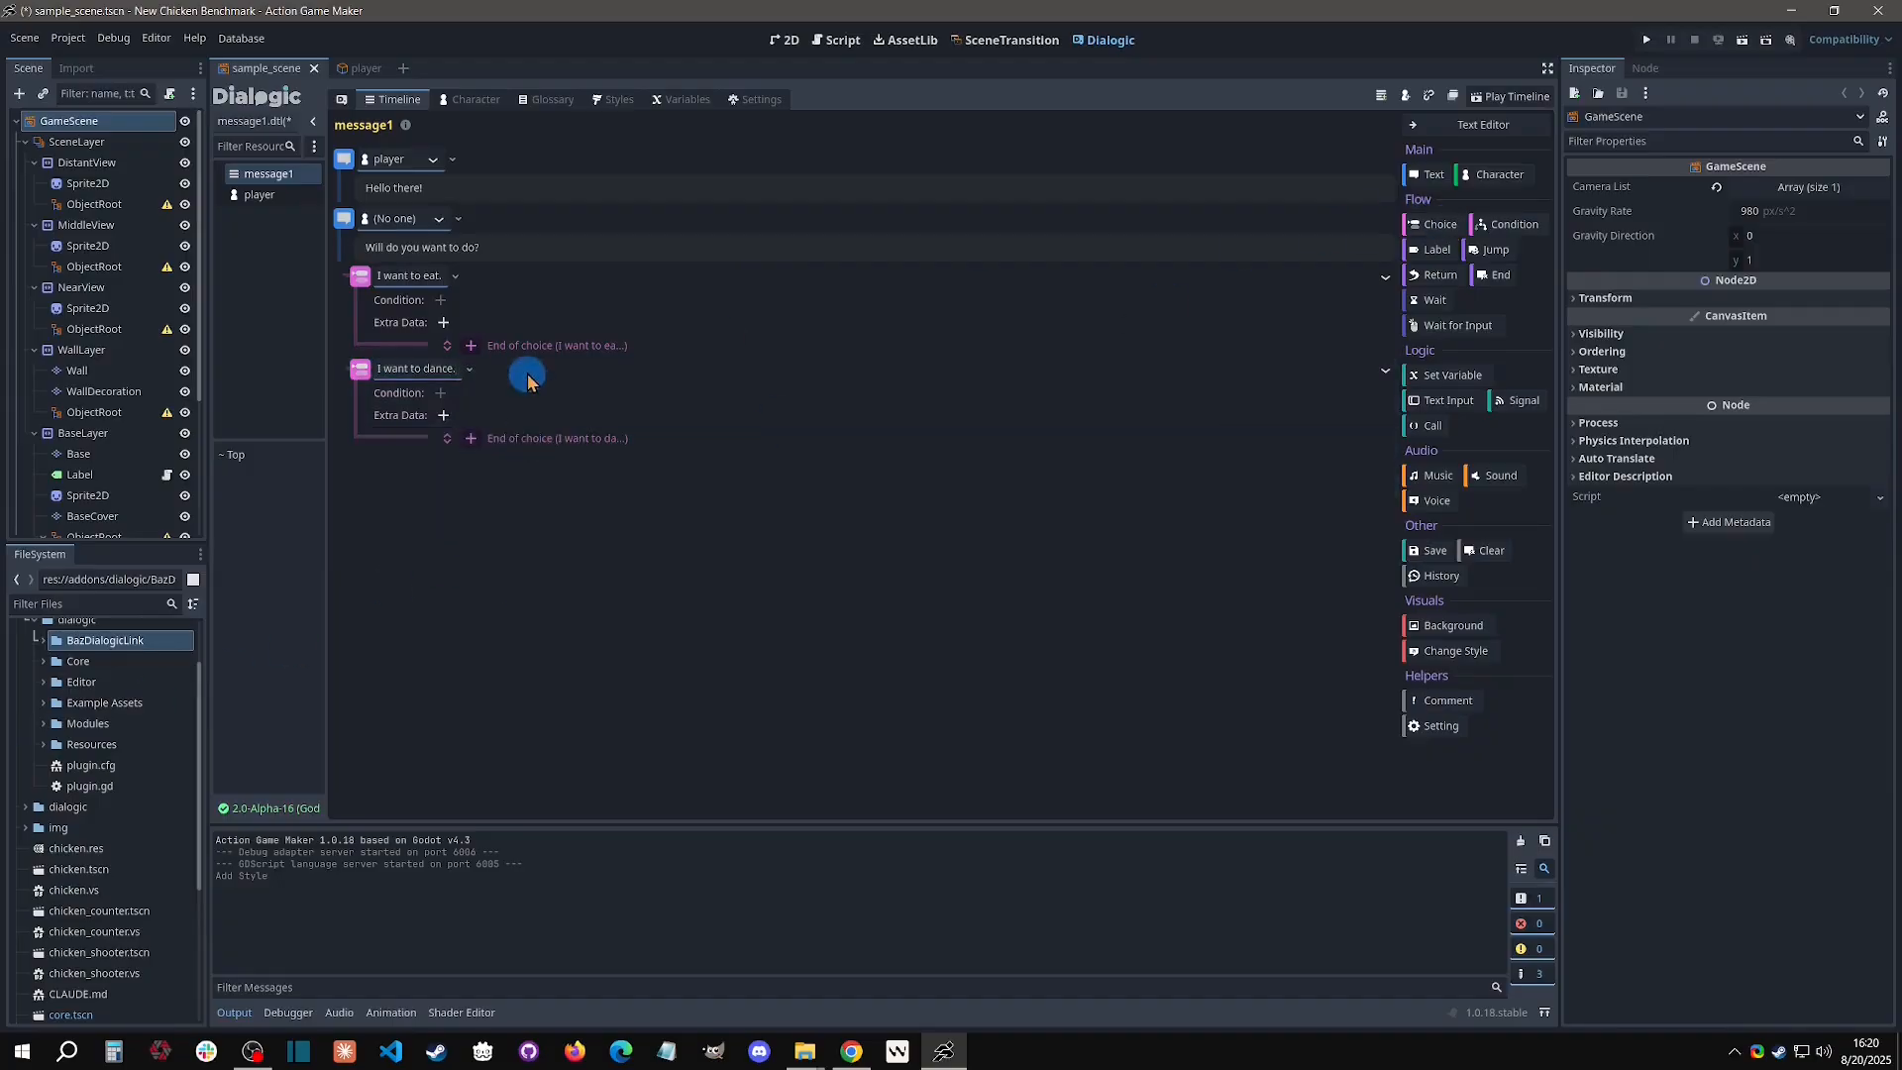
click(527, 372)
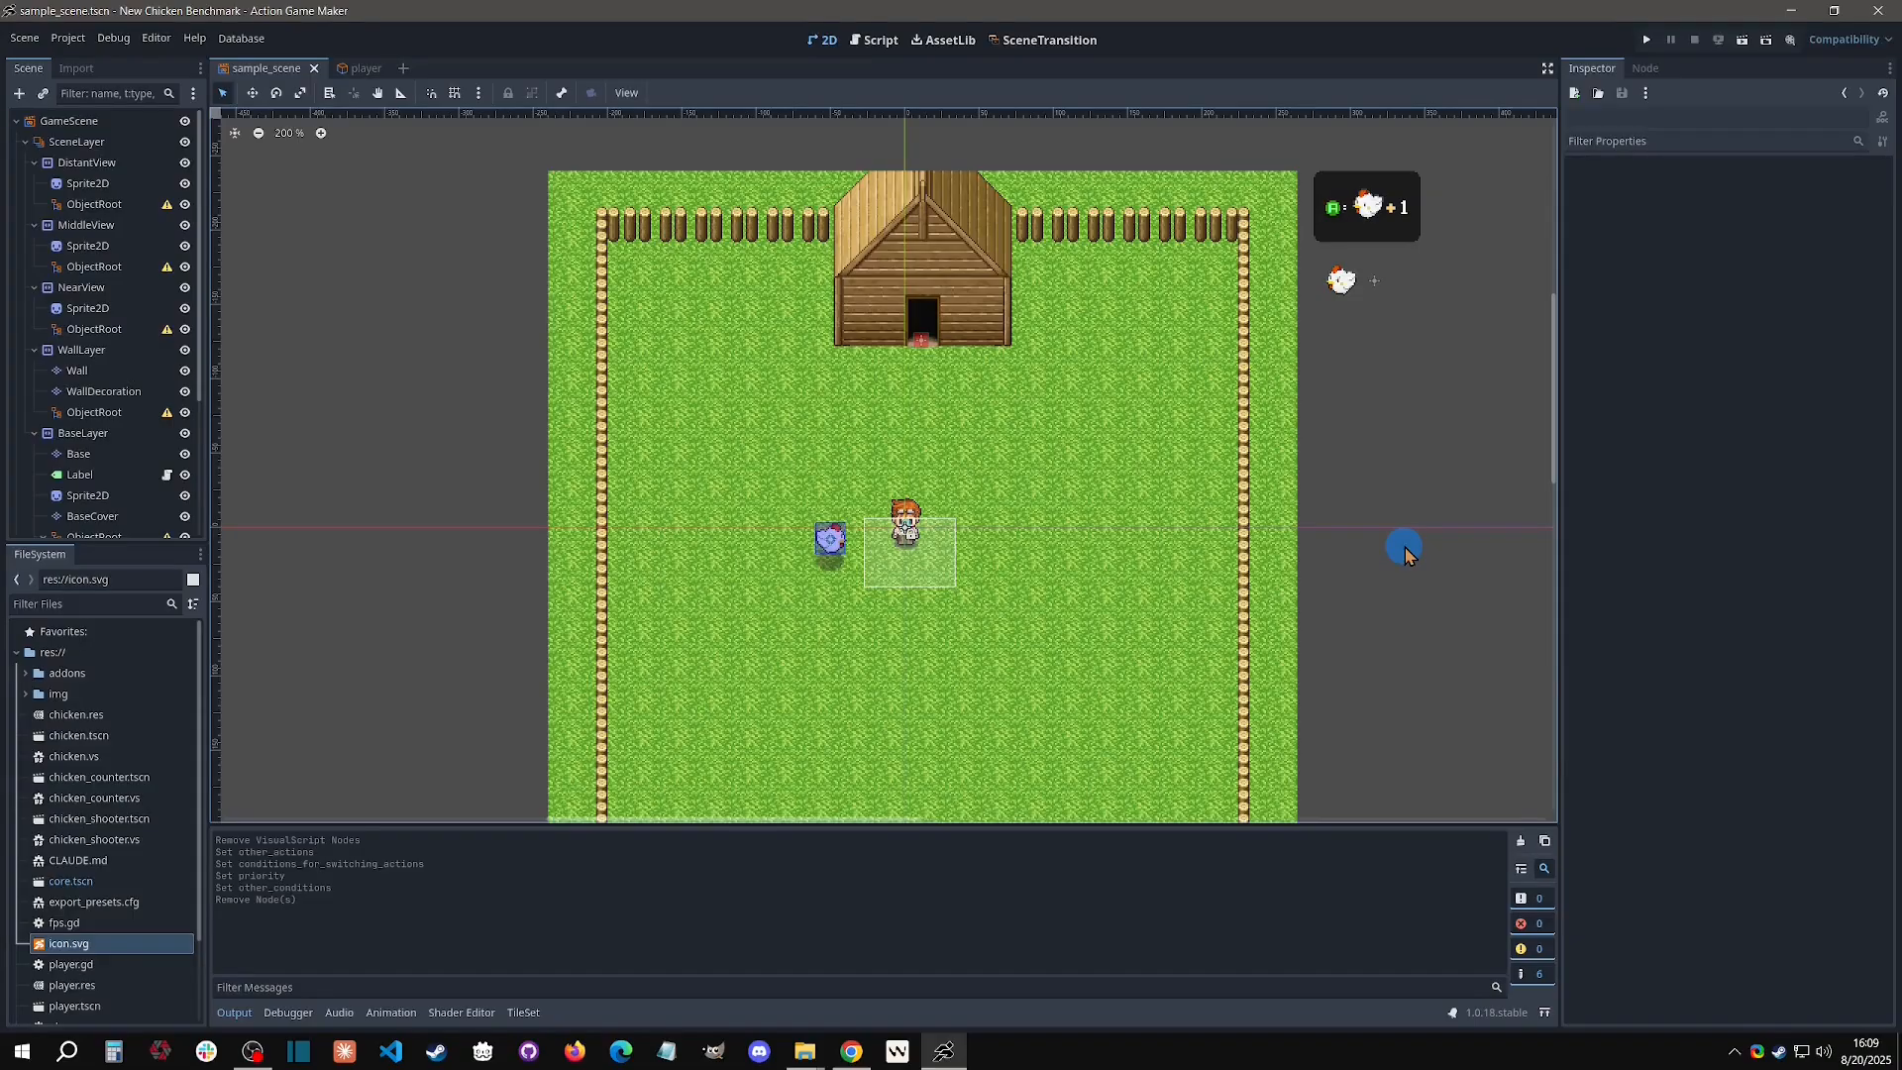
Switch to Chrome and open the dialogic-for-agmaker GitHub repository through the Baz Tutorial & Plugins Hub and its Baz Dialogic Link topic.
click(849, 1052)
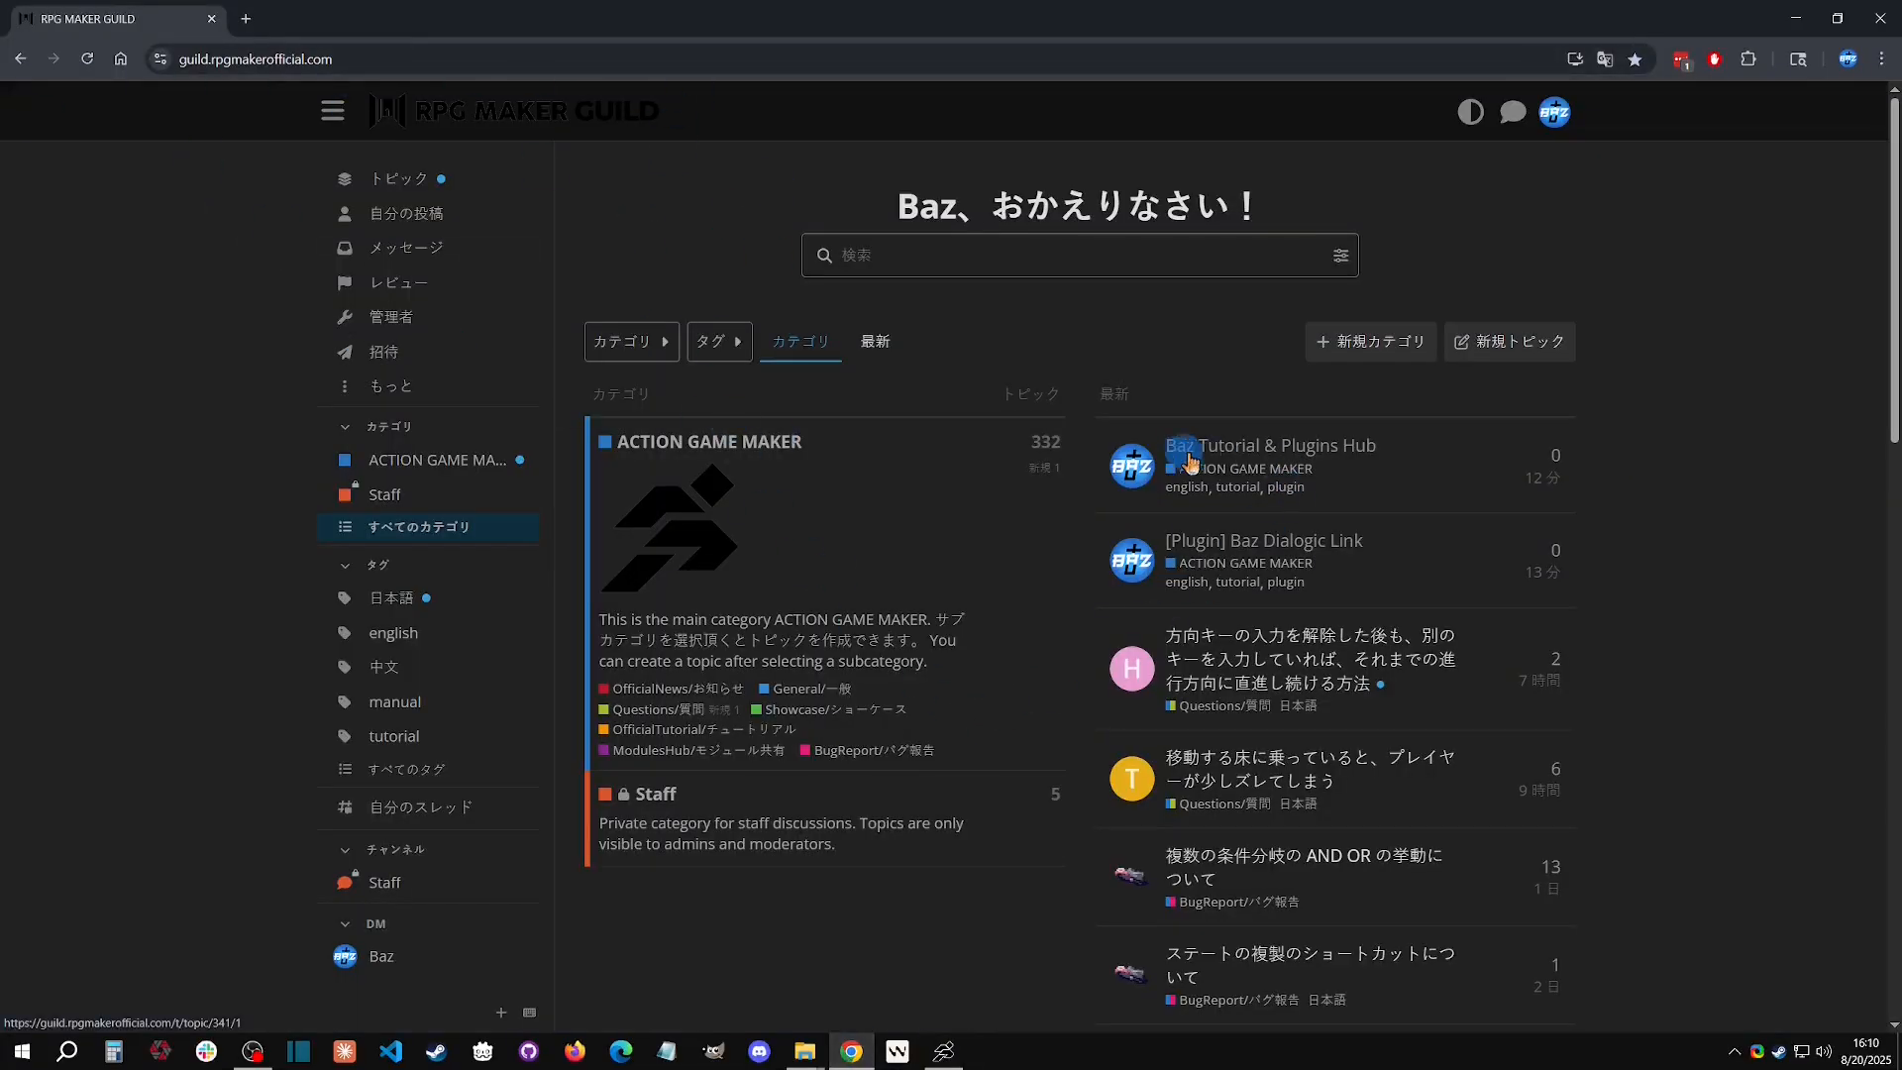
click(1235, 450)
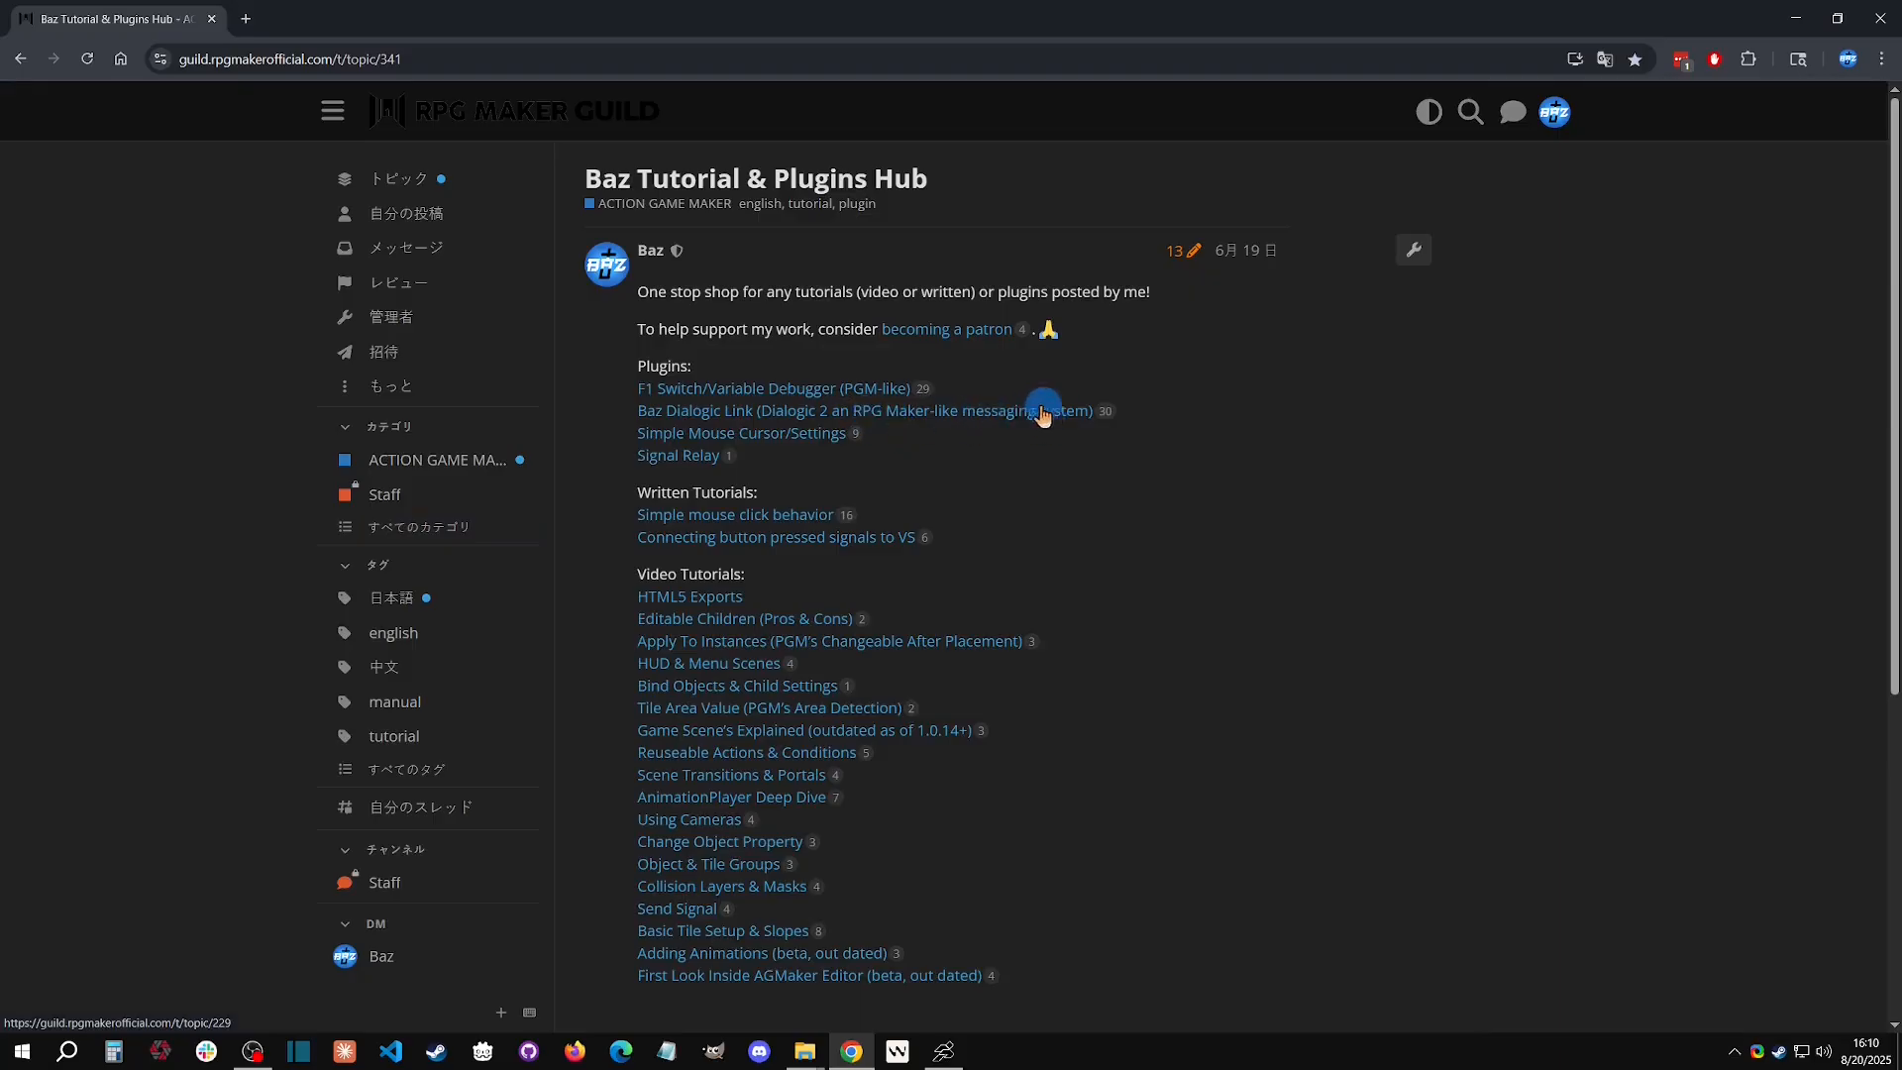
click(976, 416)
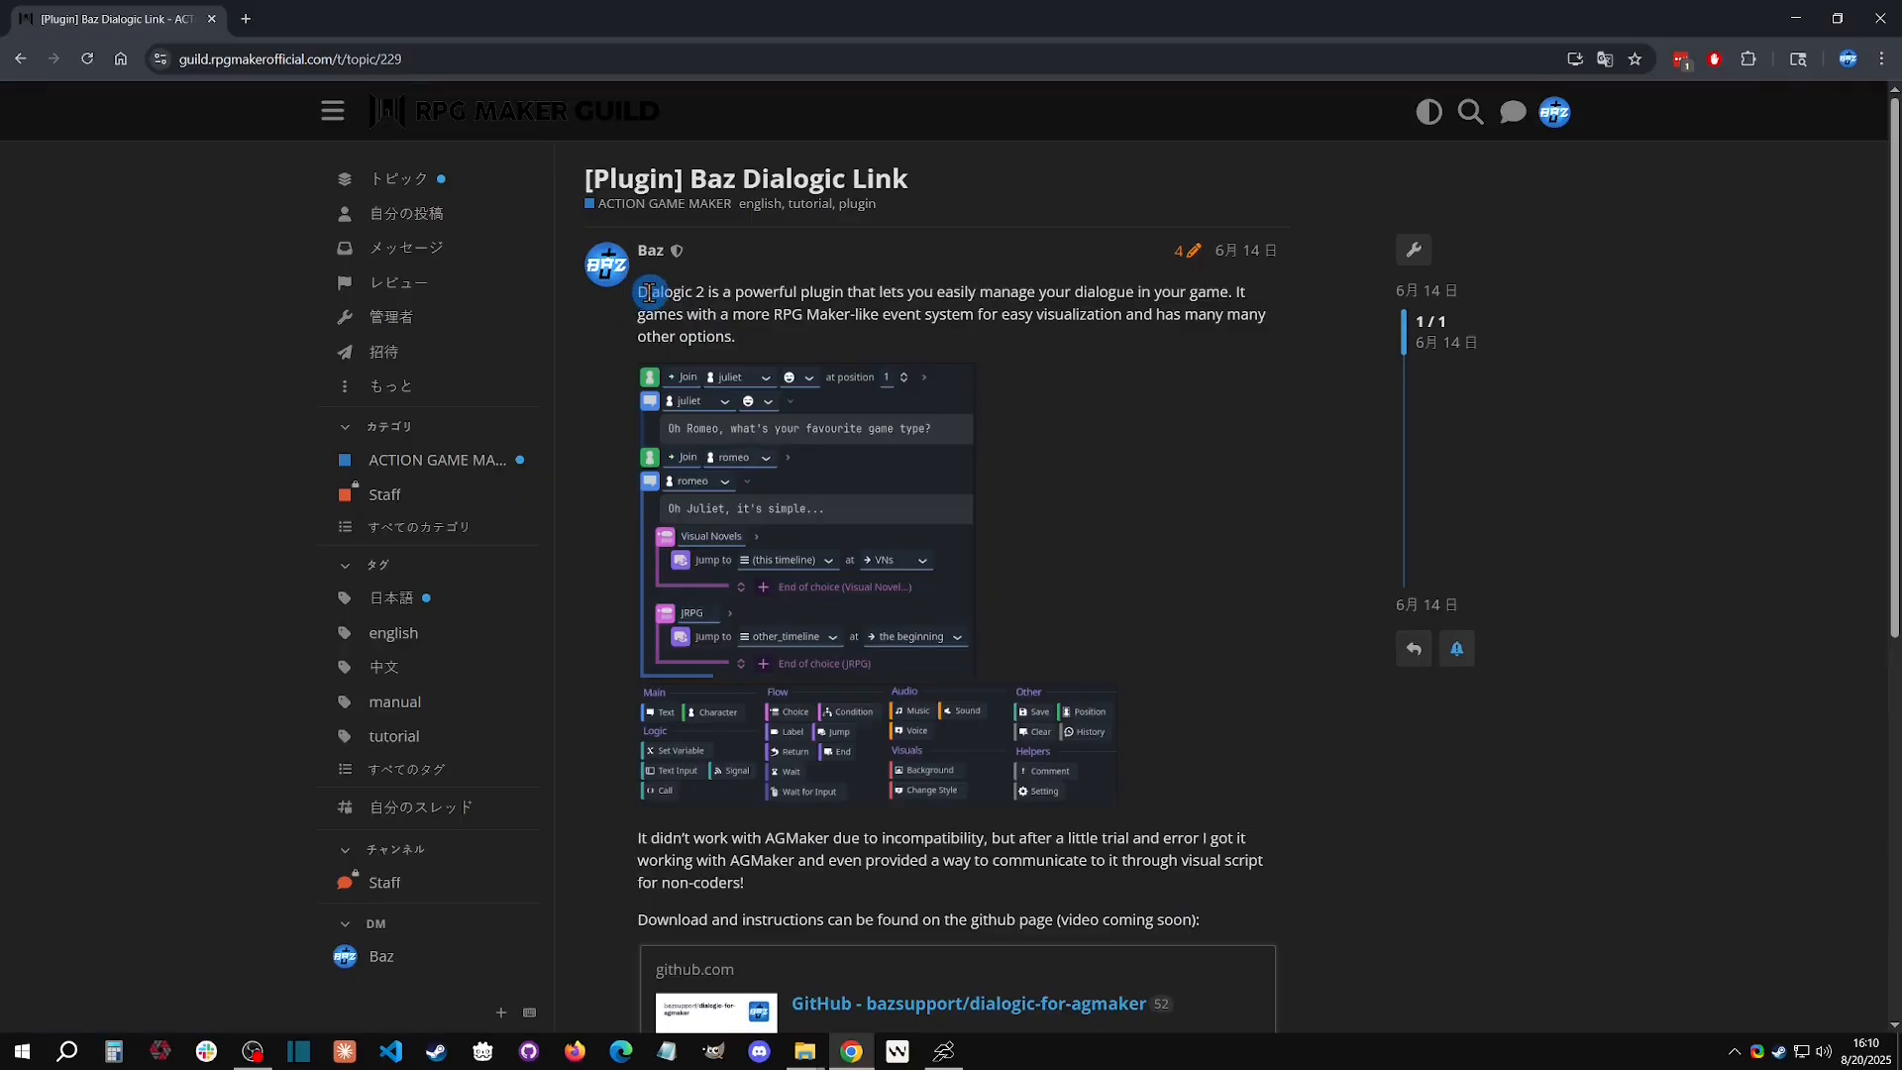
scroll(1204, 802, down, 5)
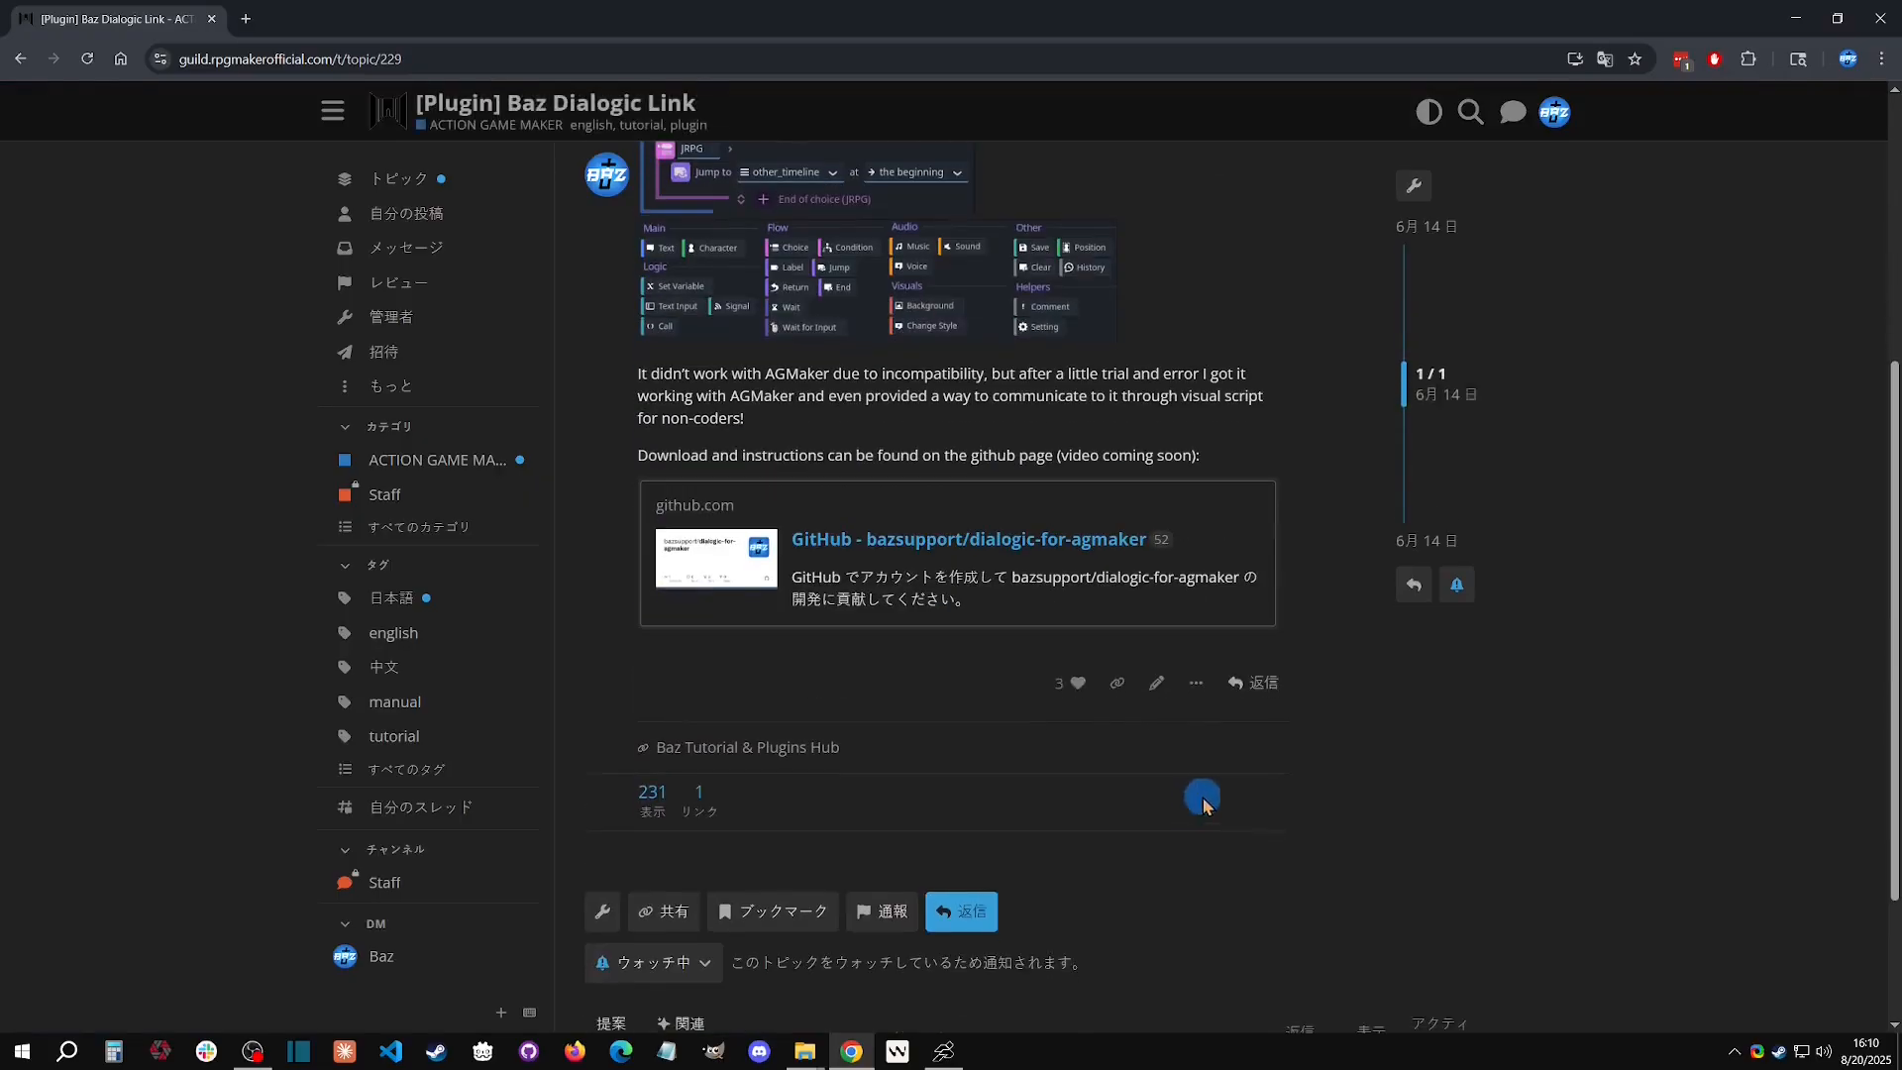
click(1020, 555)
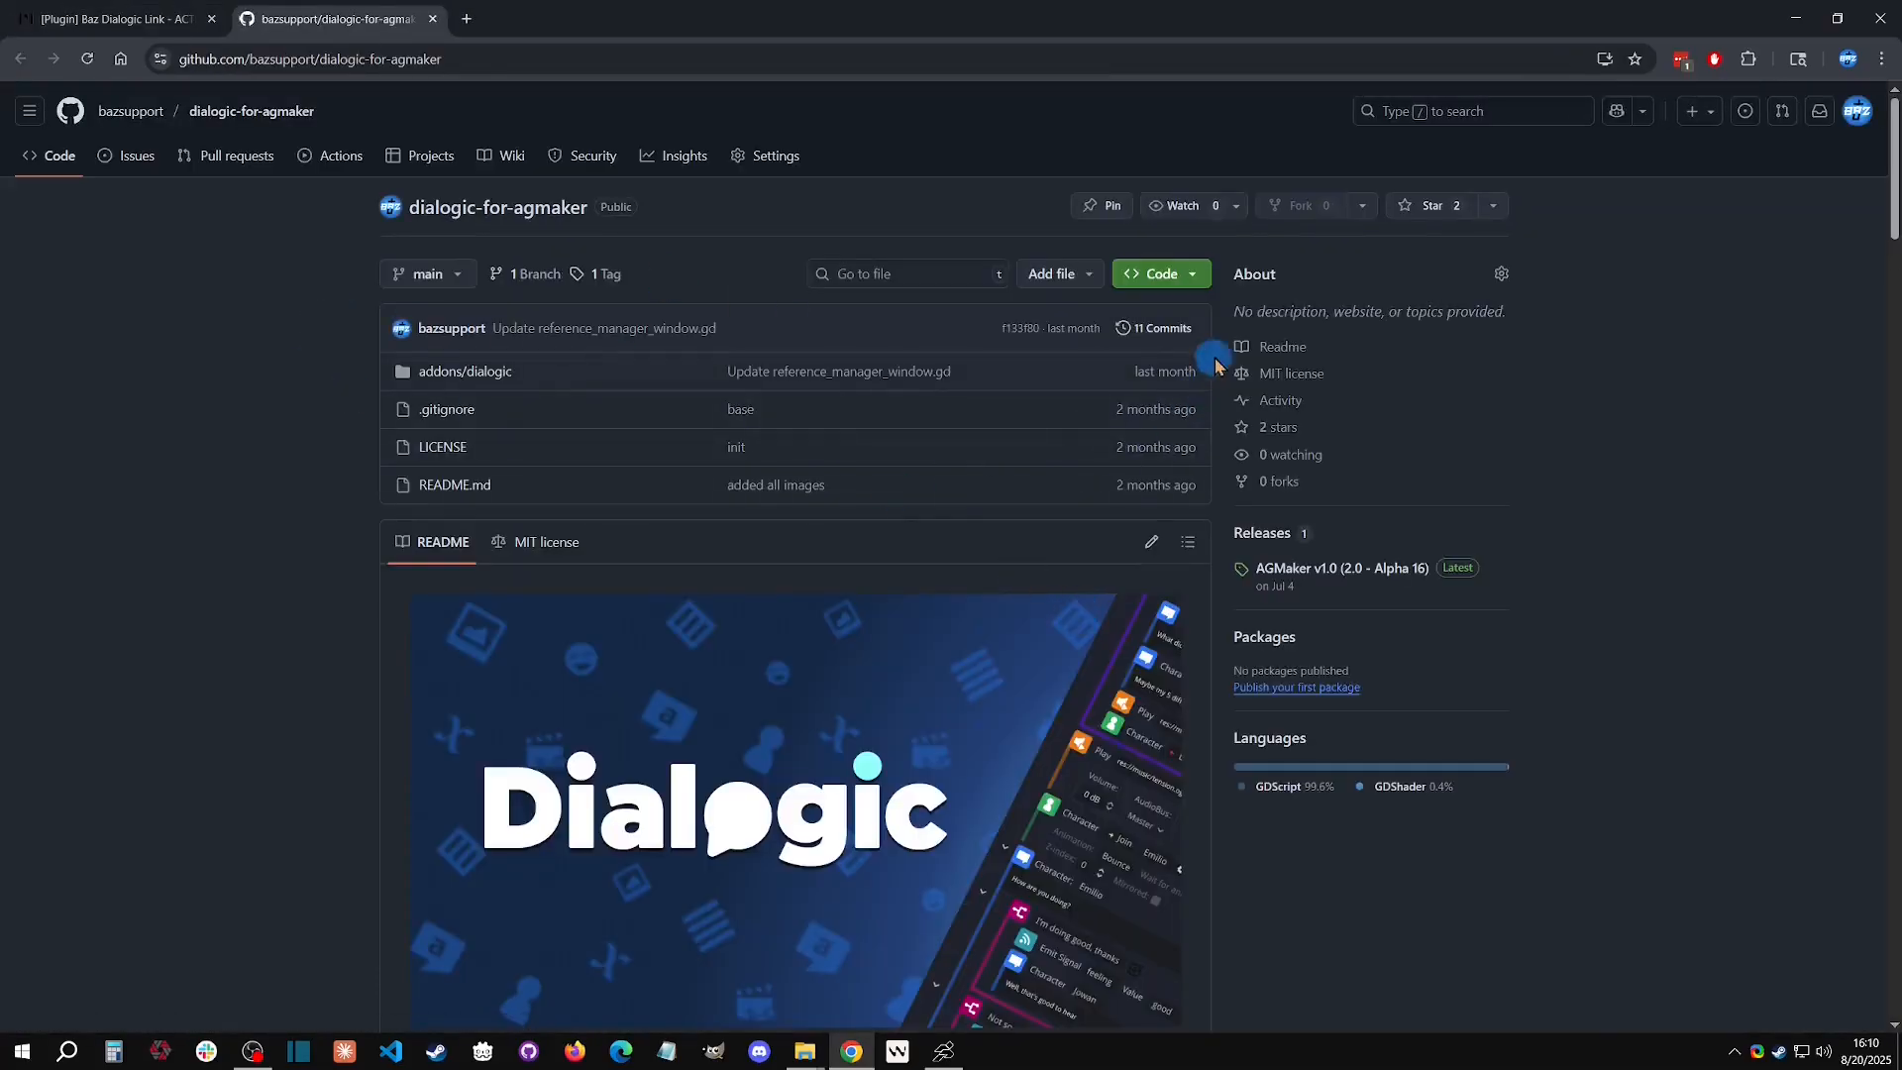
View the repository's code download options and open the AGMaker v1.0 (2.0 - Alpha 16) release page.
click(1189, 280)
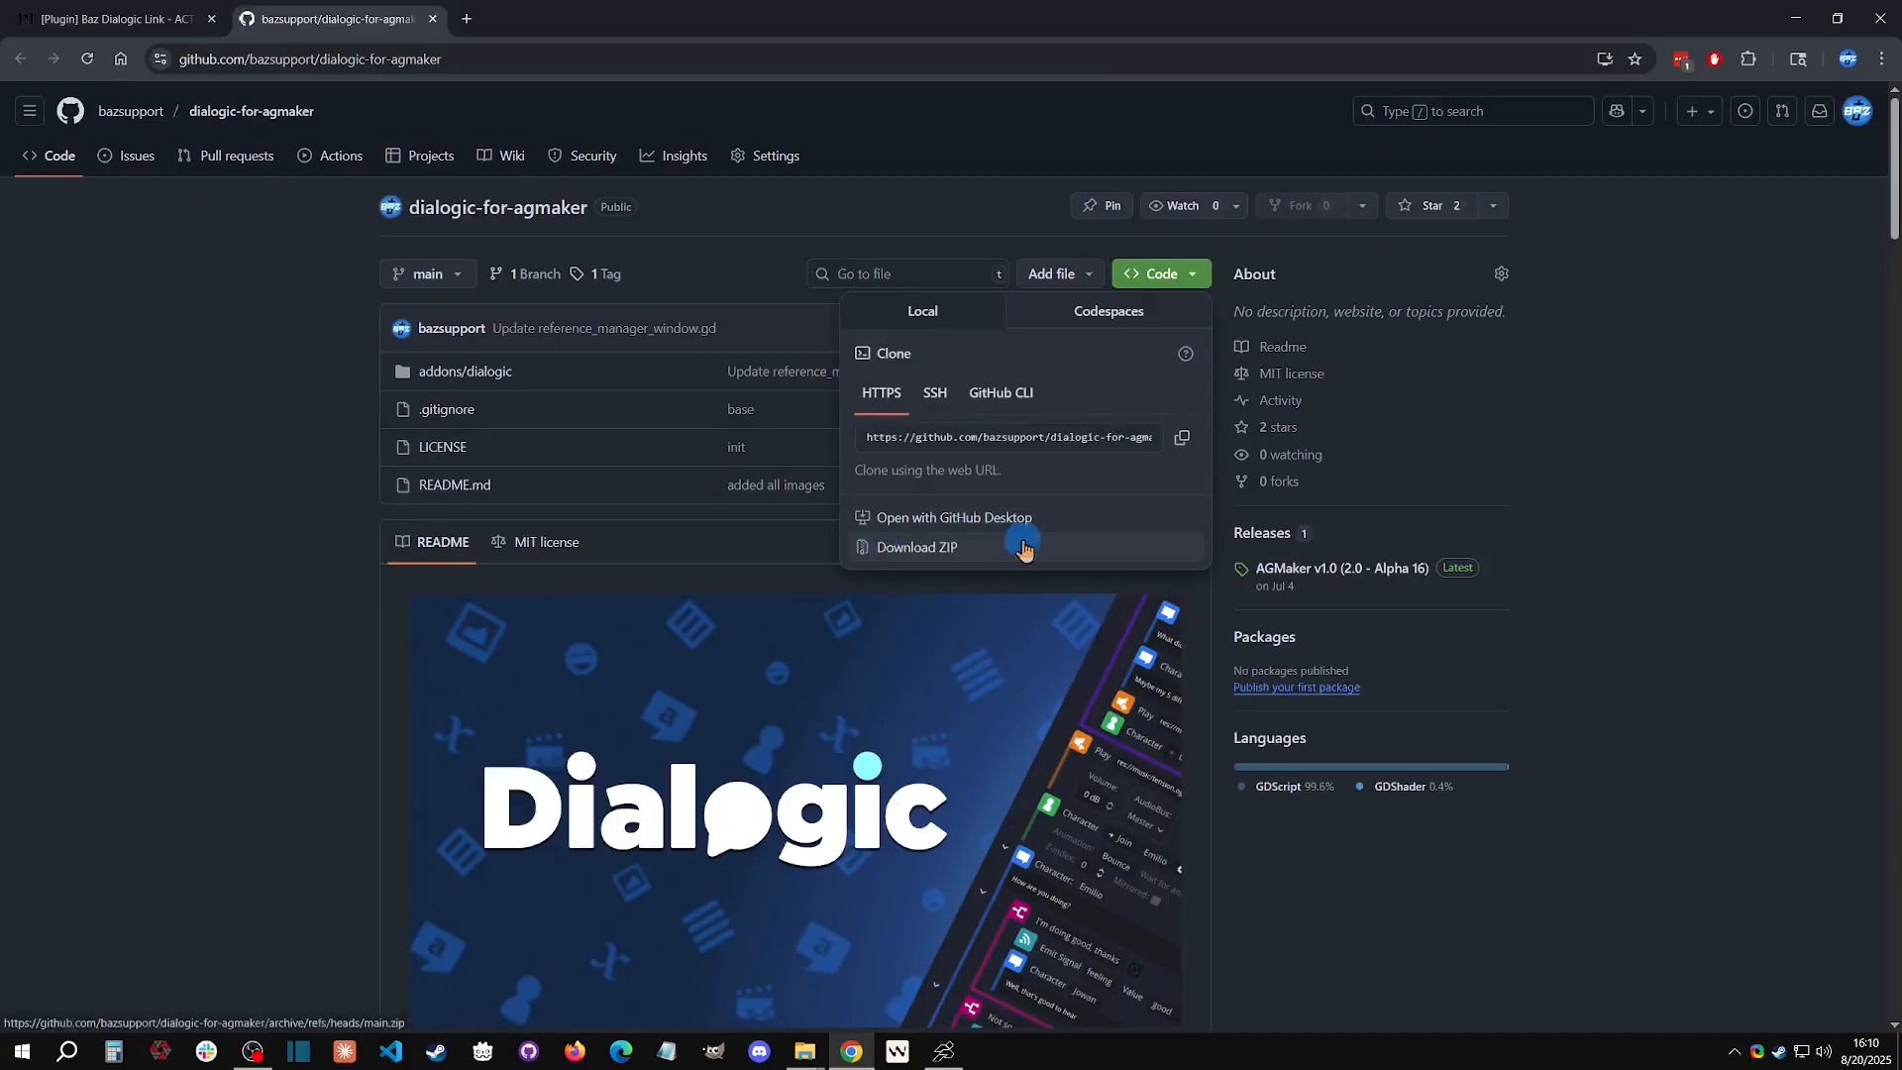
click(1607, 579)
click(1323, 578)
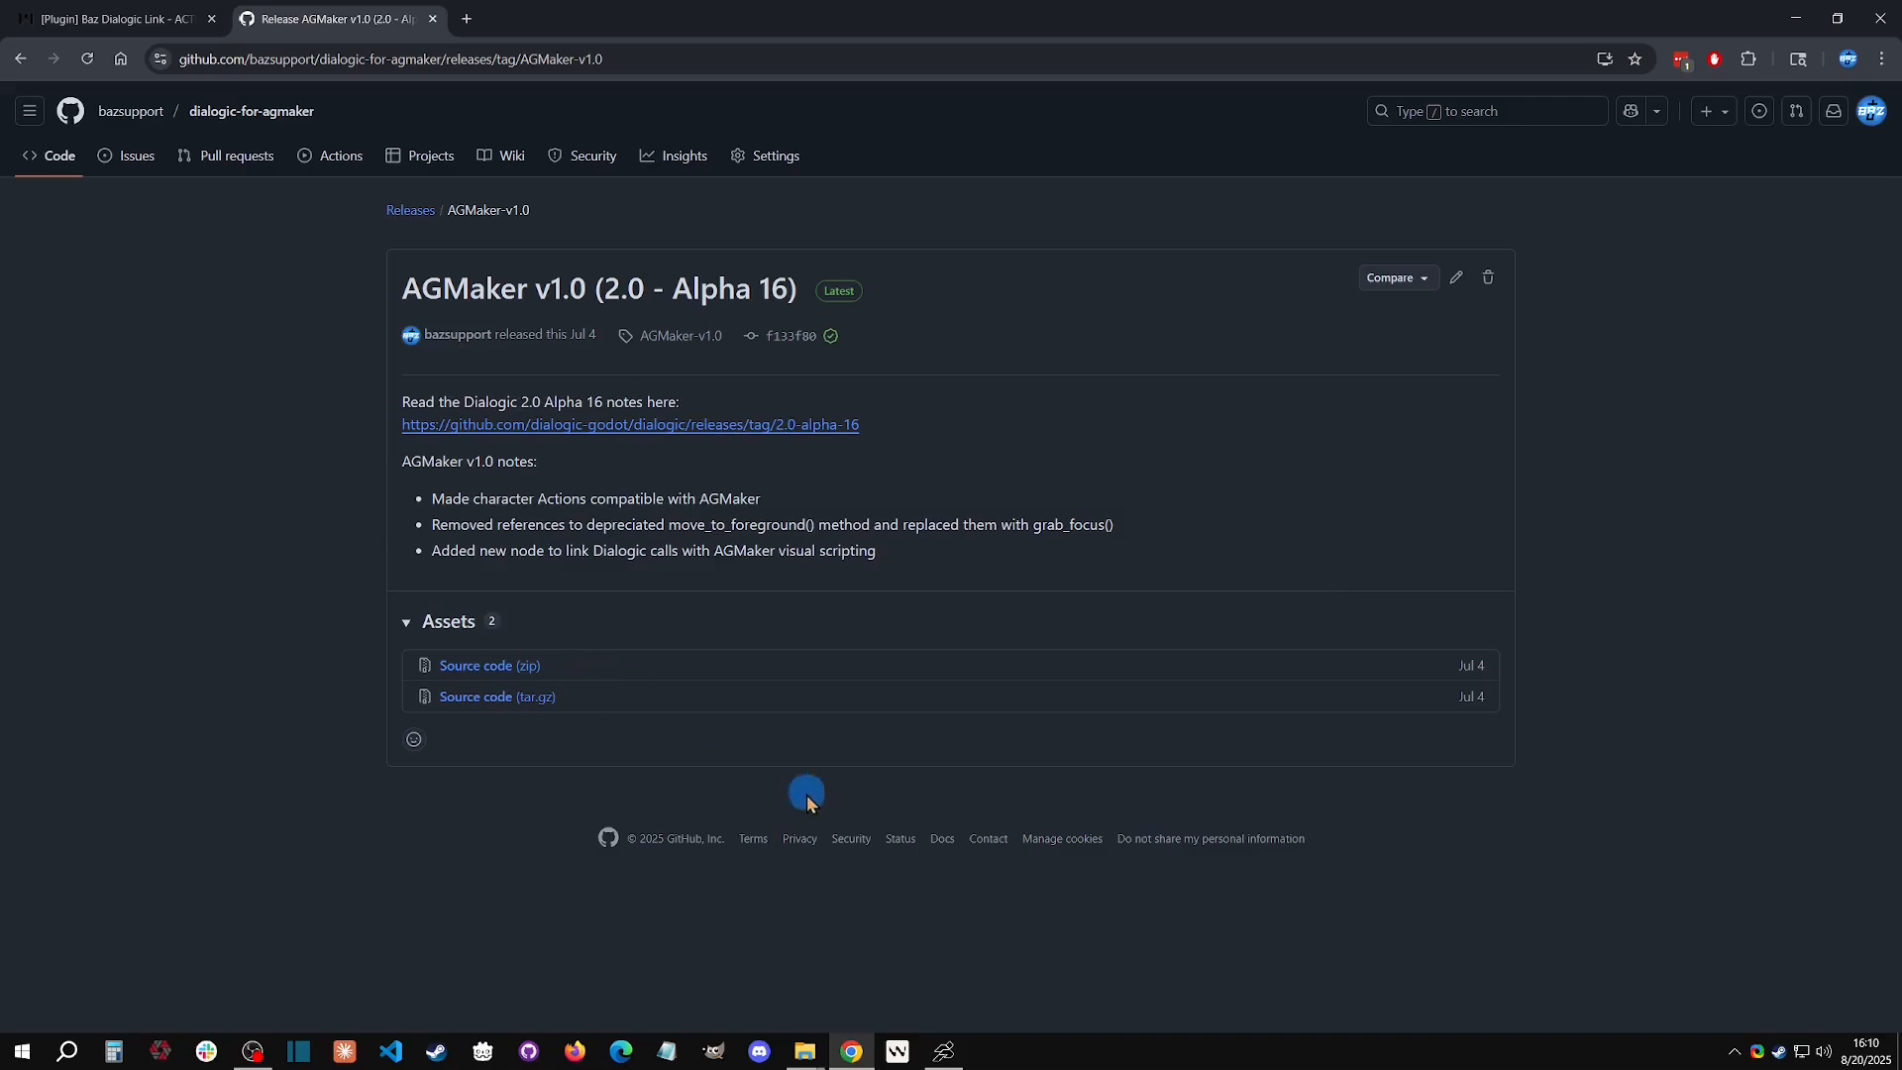
Switch to File Explorer and view the available actions for the addons folder in the extracted dialogic-for-agmaker-AGMaker-v1.0 folder.
mouse_move(804, 1050)
click(644, 951)
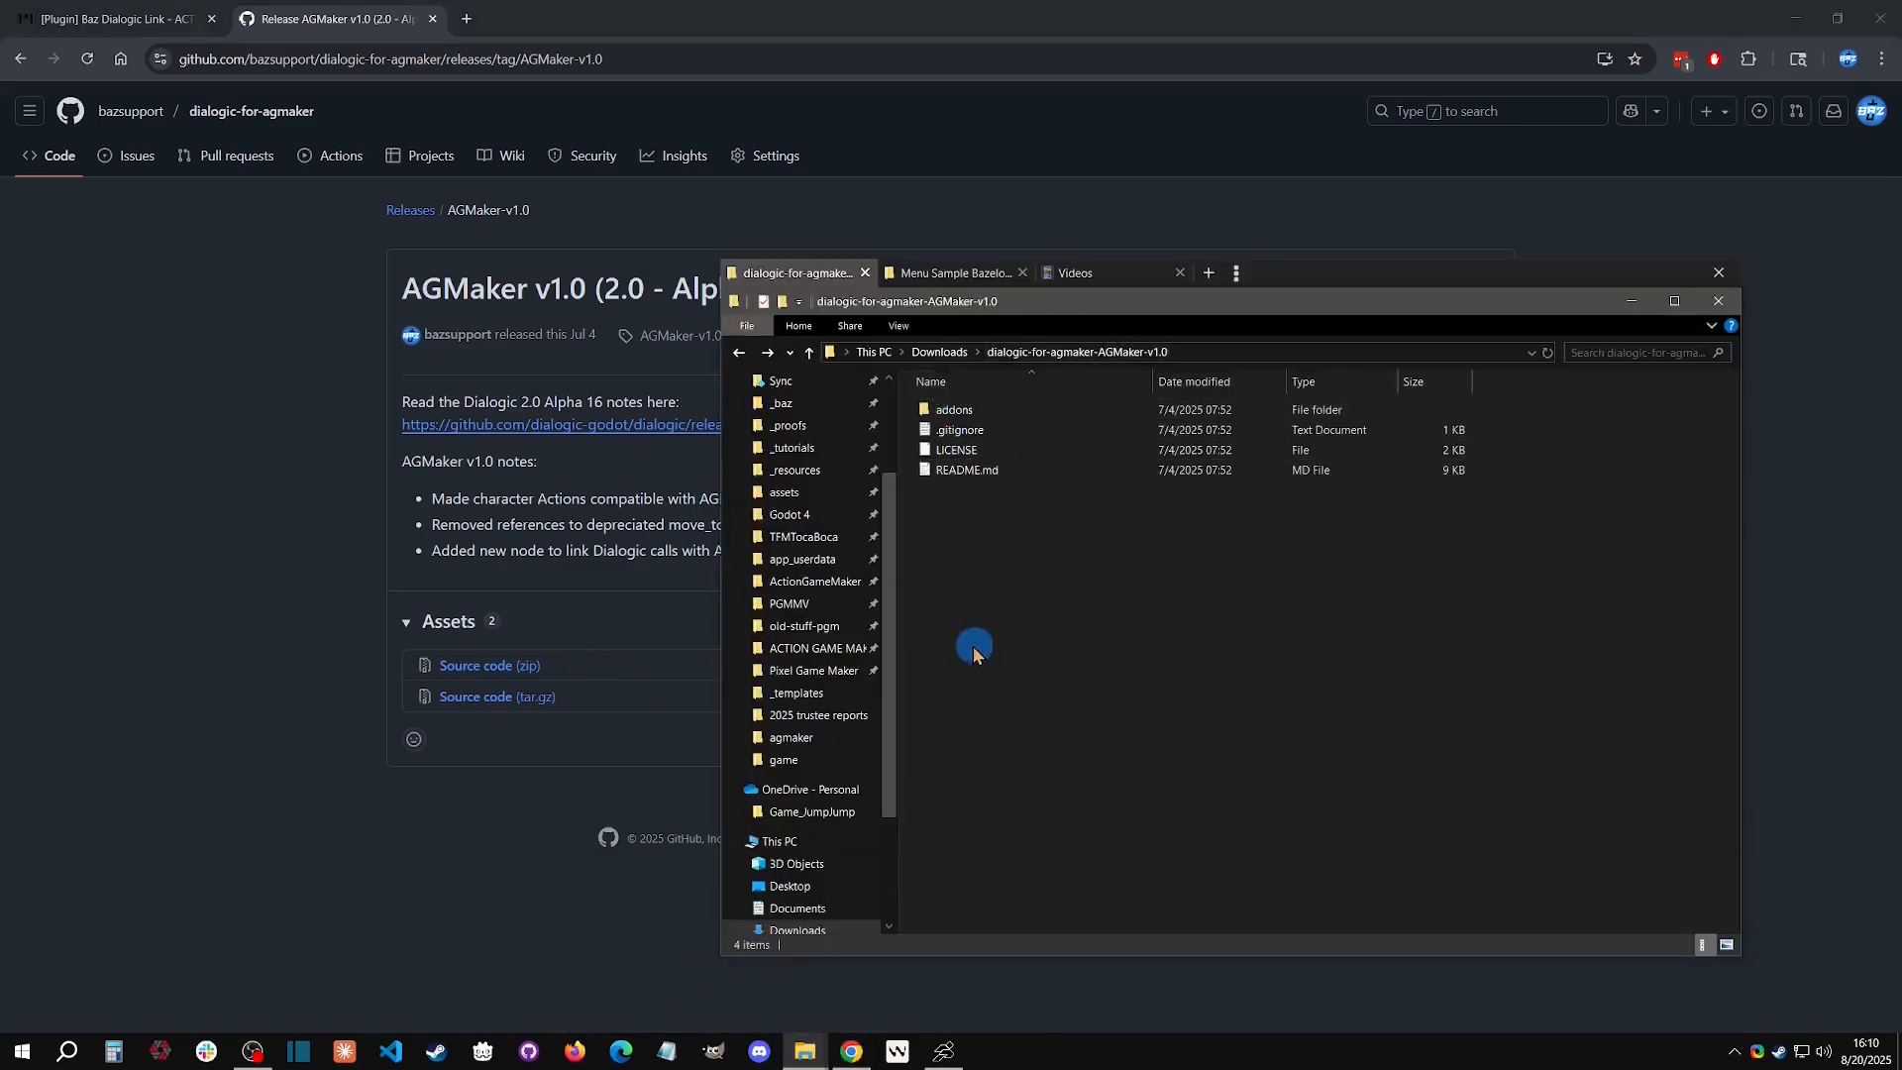
right_click(958, 416)
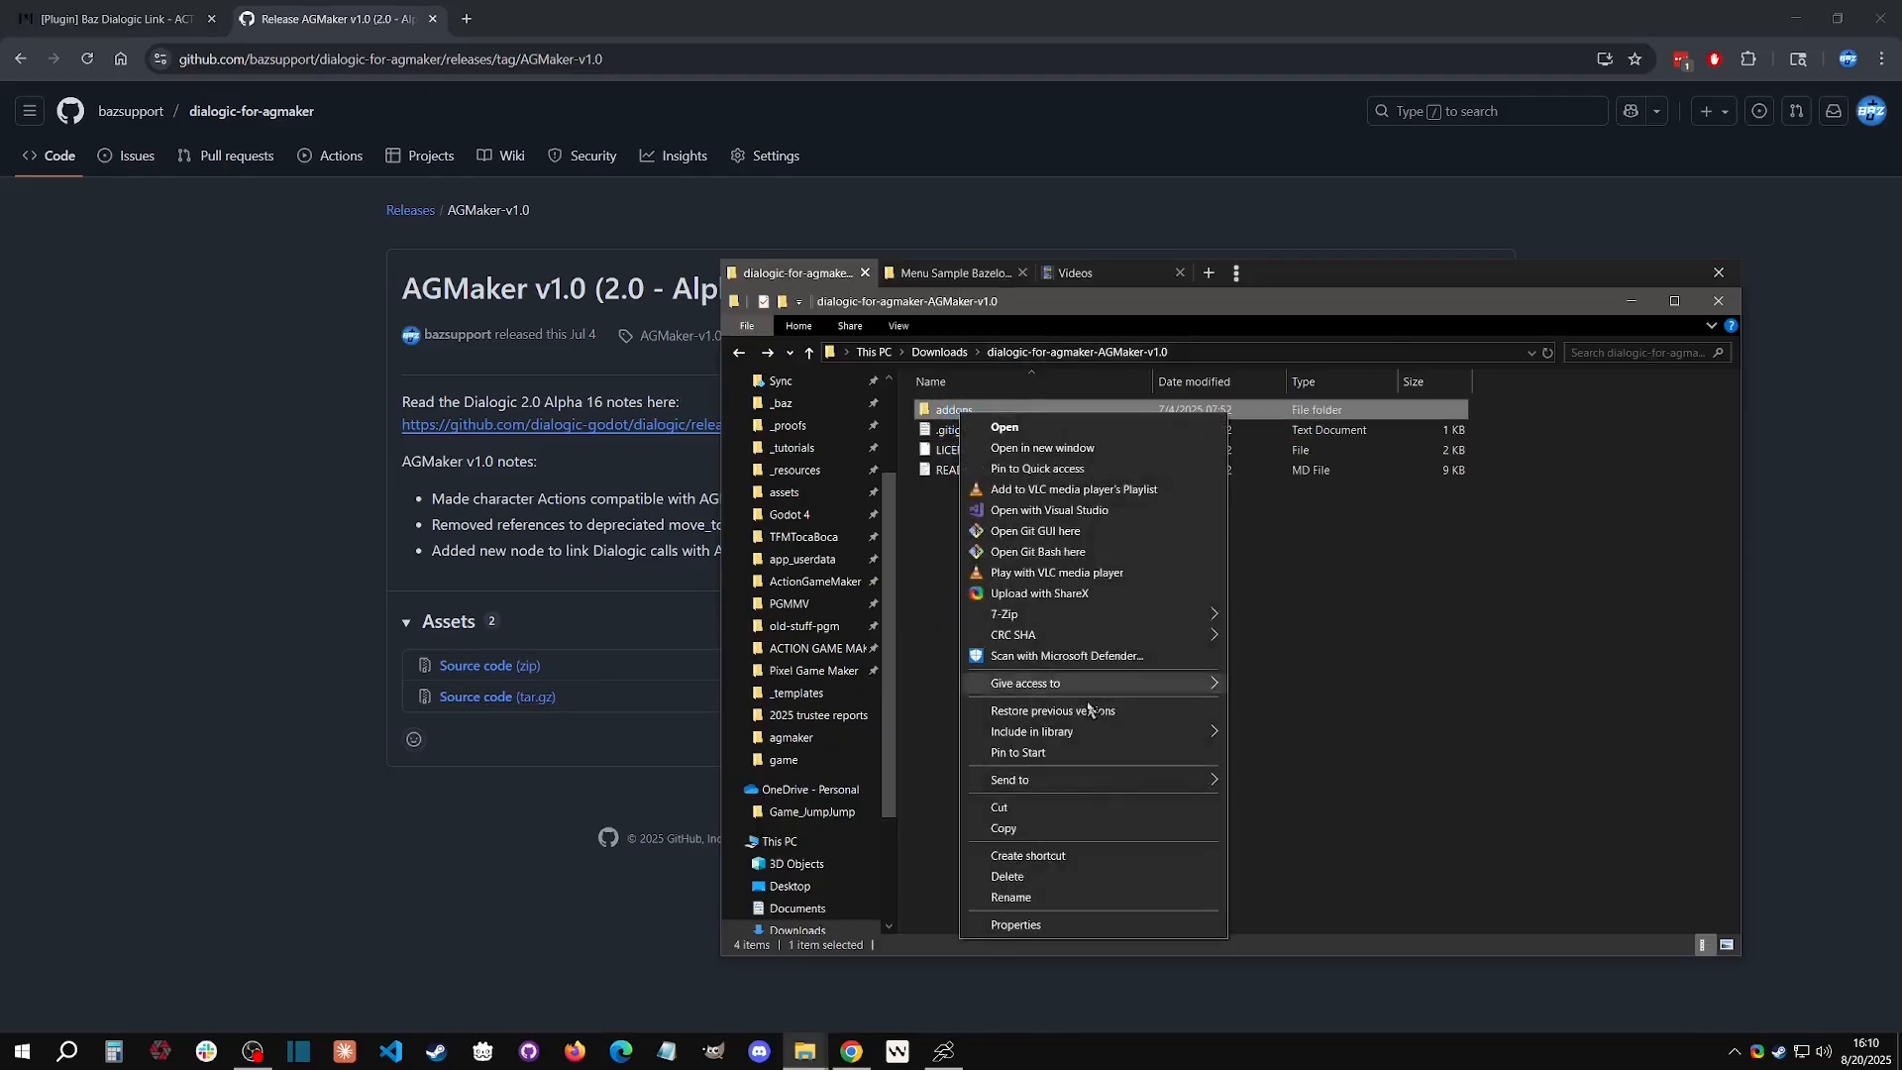
click(1535, 636)
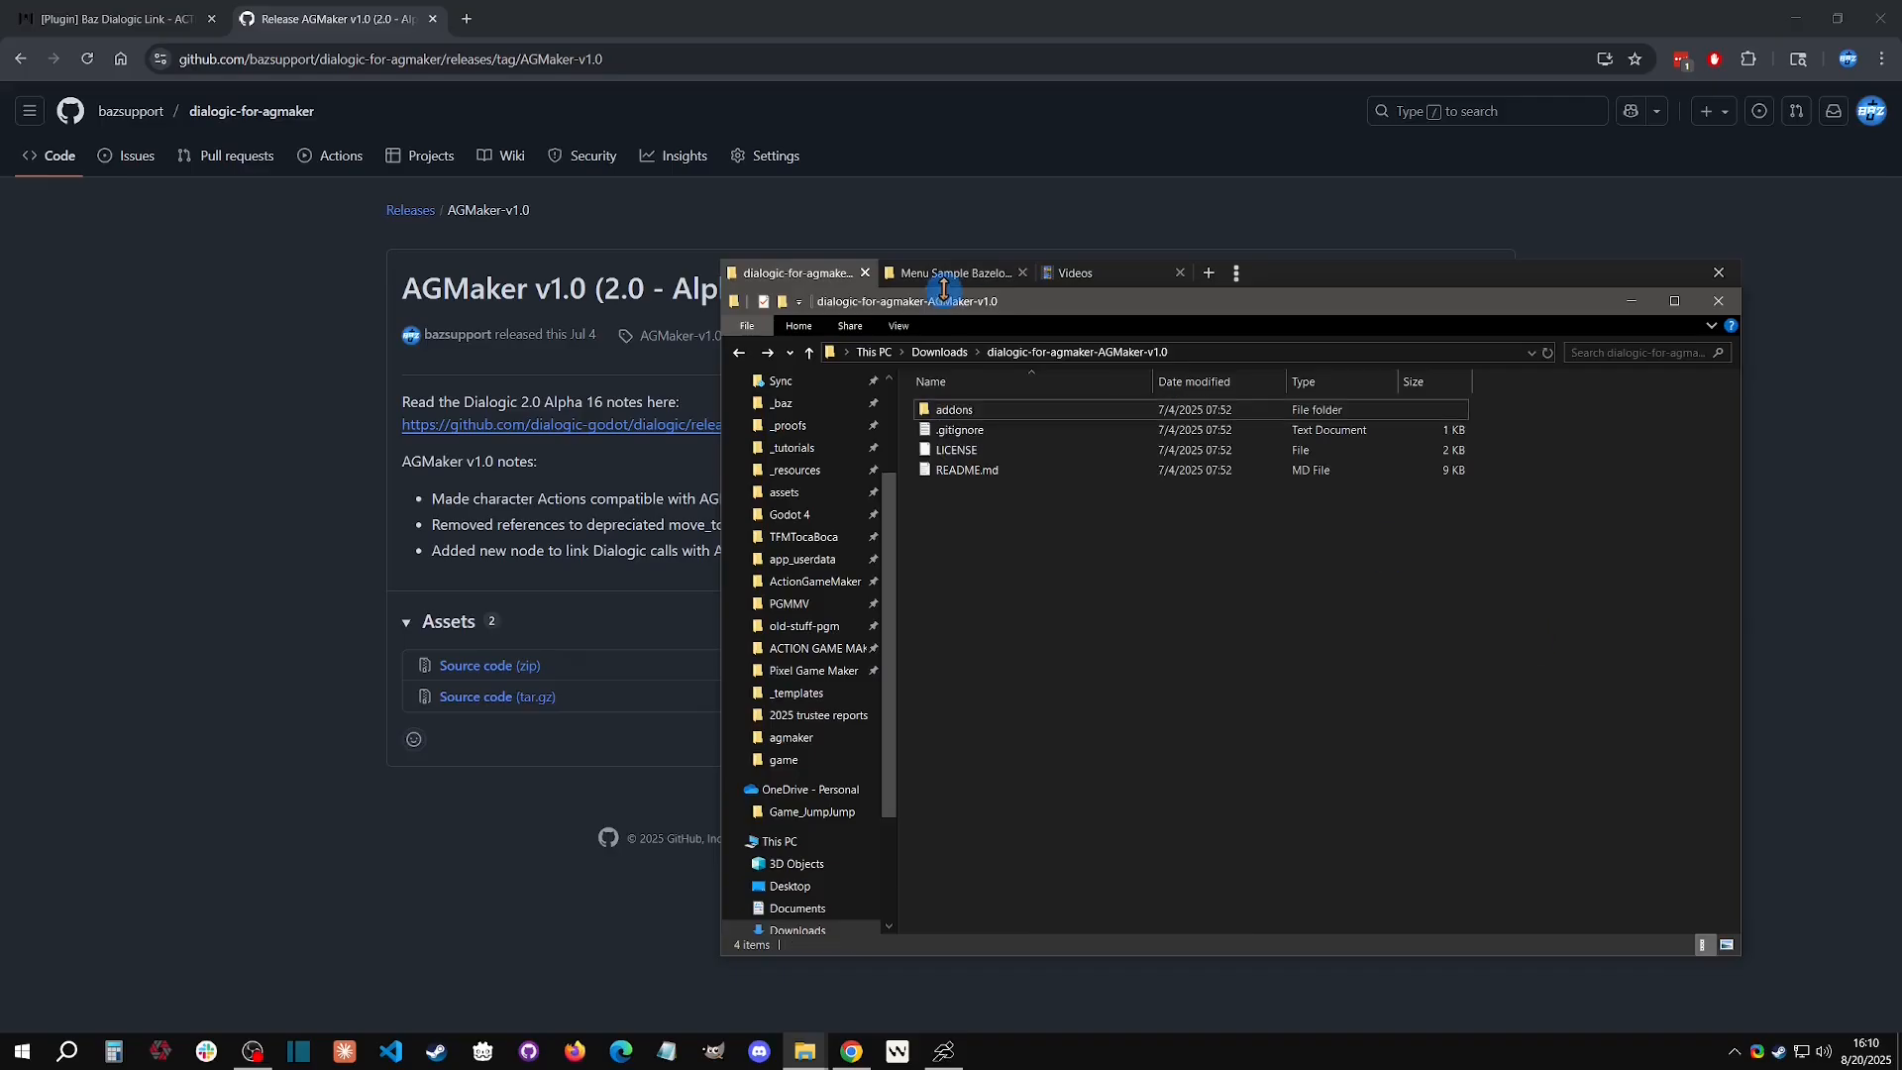
Open the Menu Sample Bazelot Quest new project in the ActionGameMaker folder and inspect the contents of its addons folder.
click(842, 649)
click(816, 582)
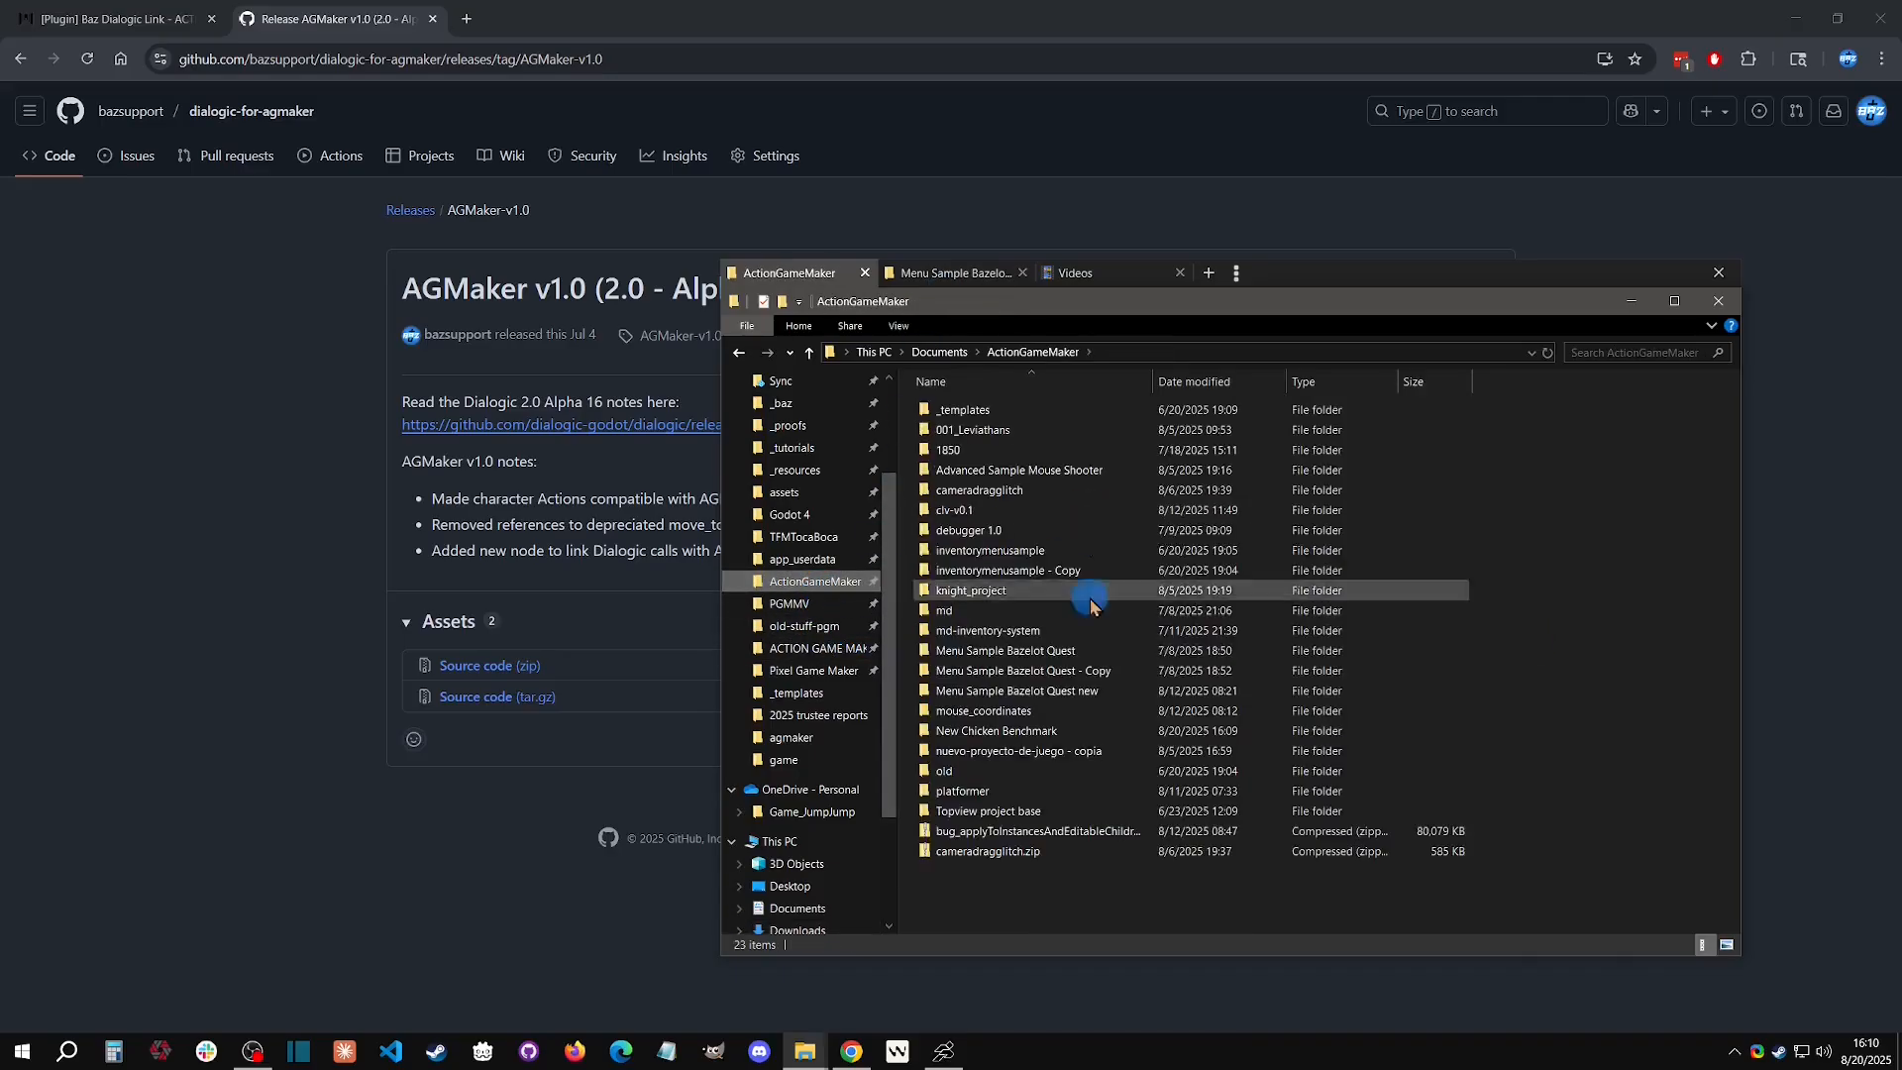
double_click(1050, 690)
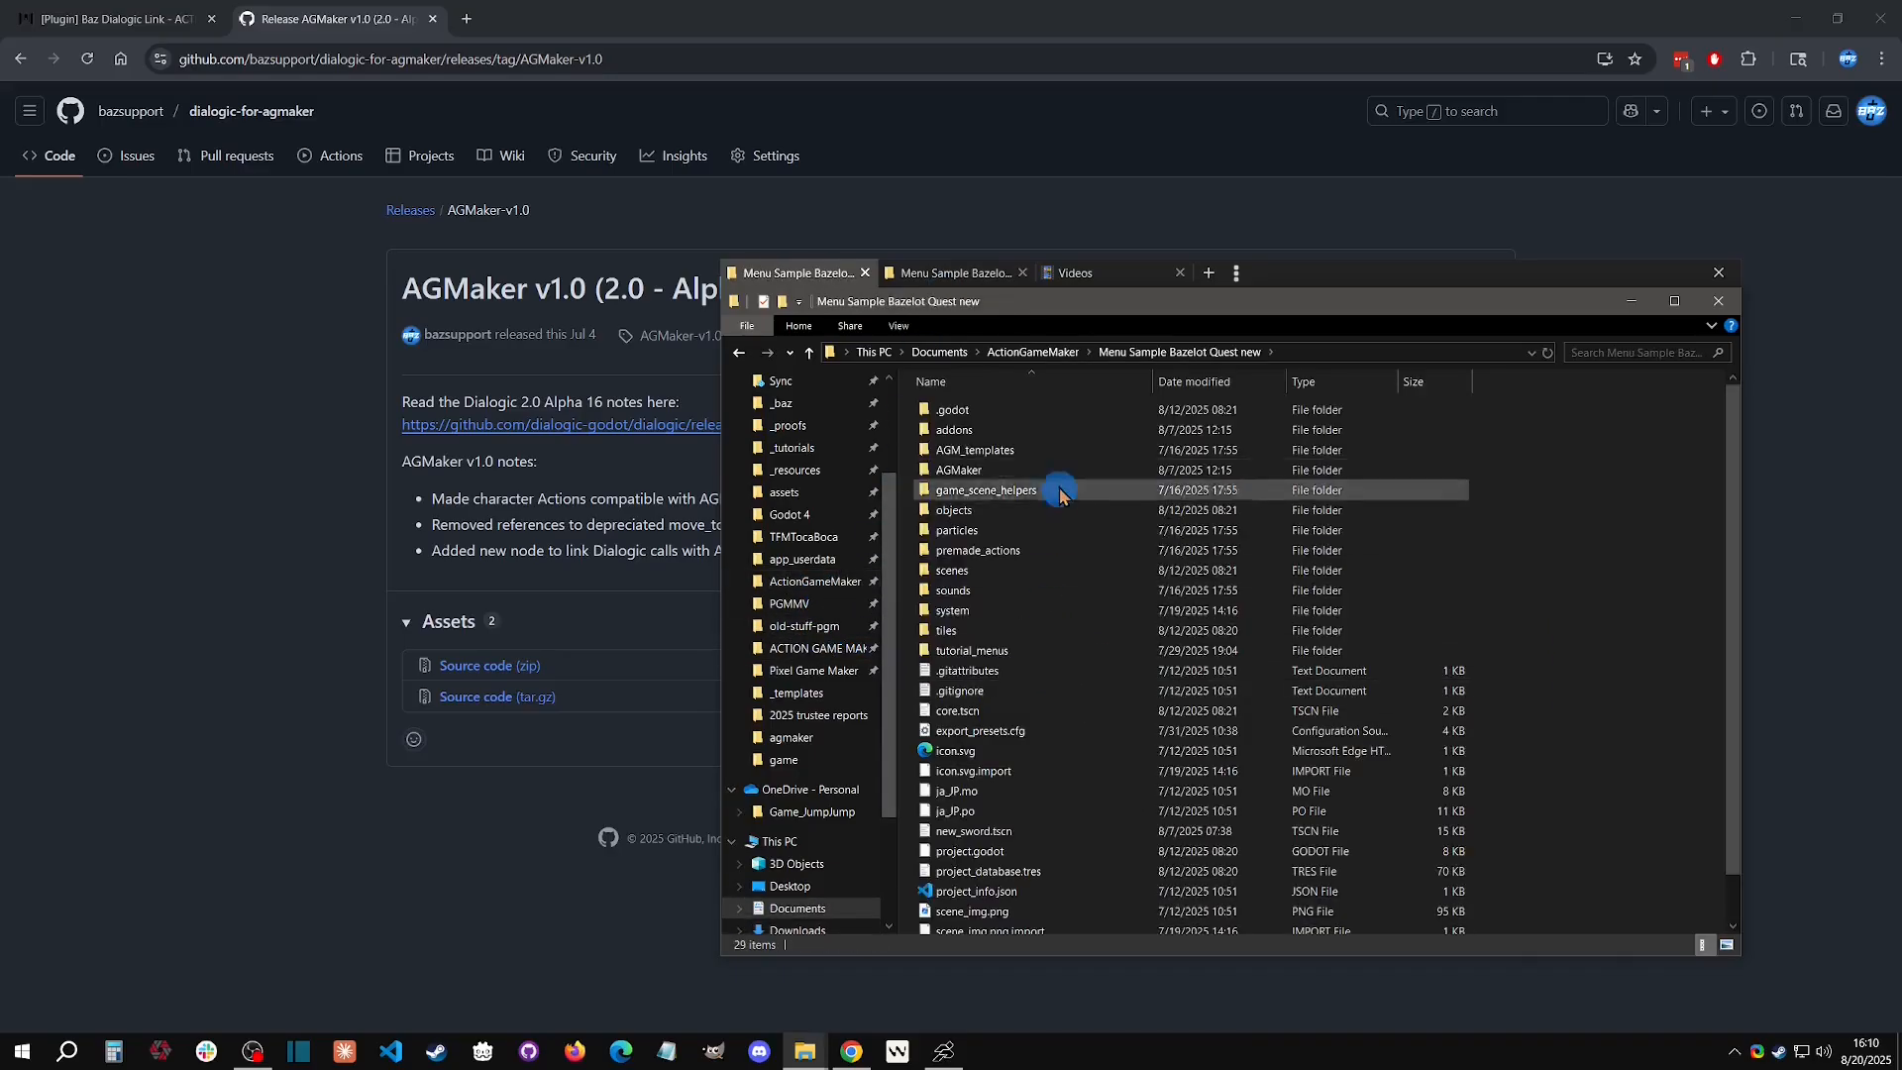
right_click(1536, 535)
click(1587, 432)
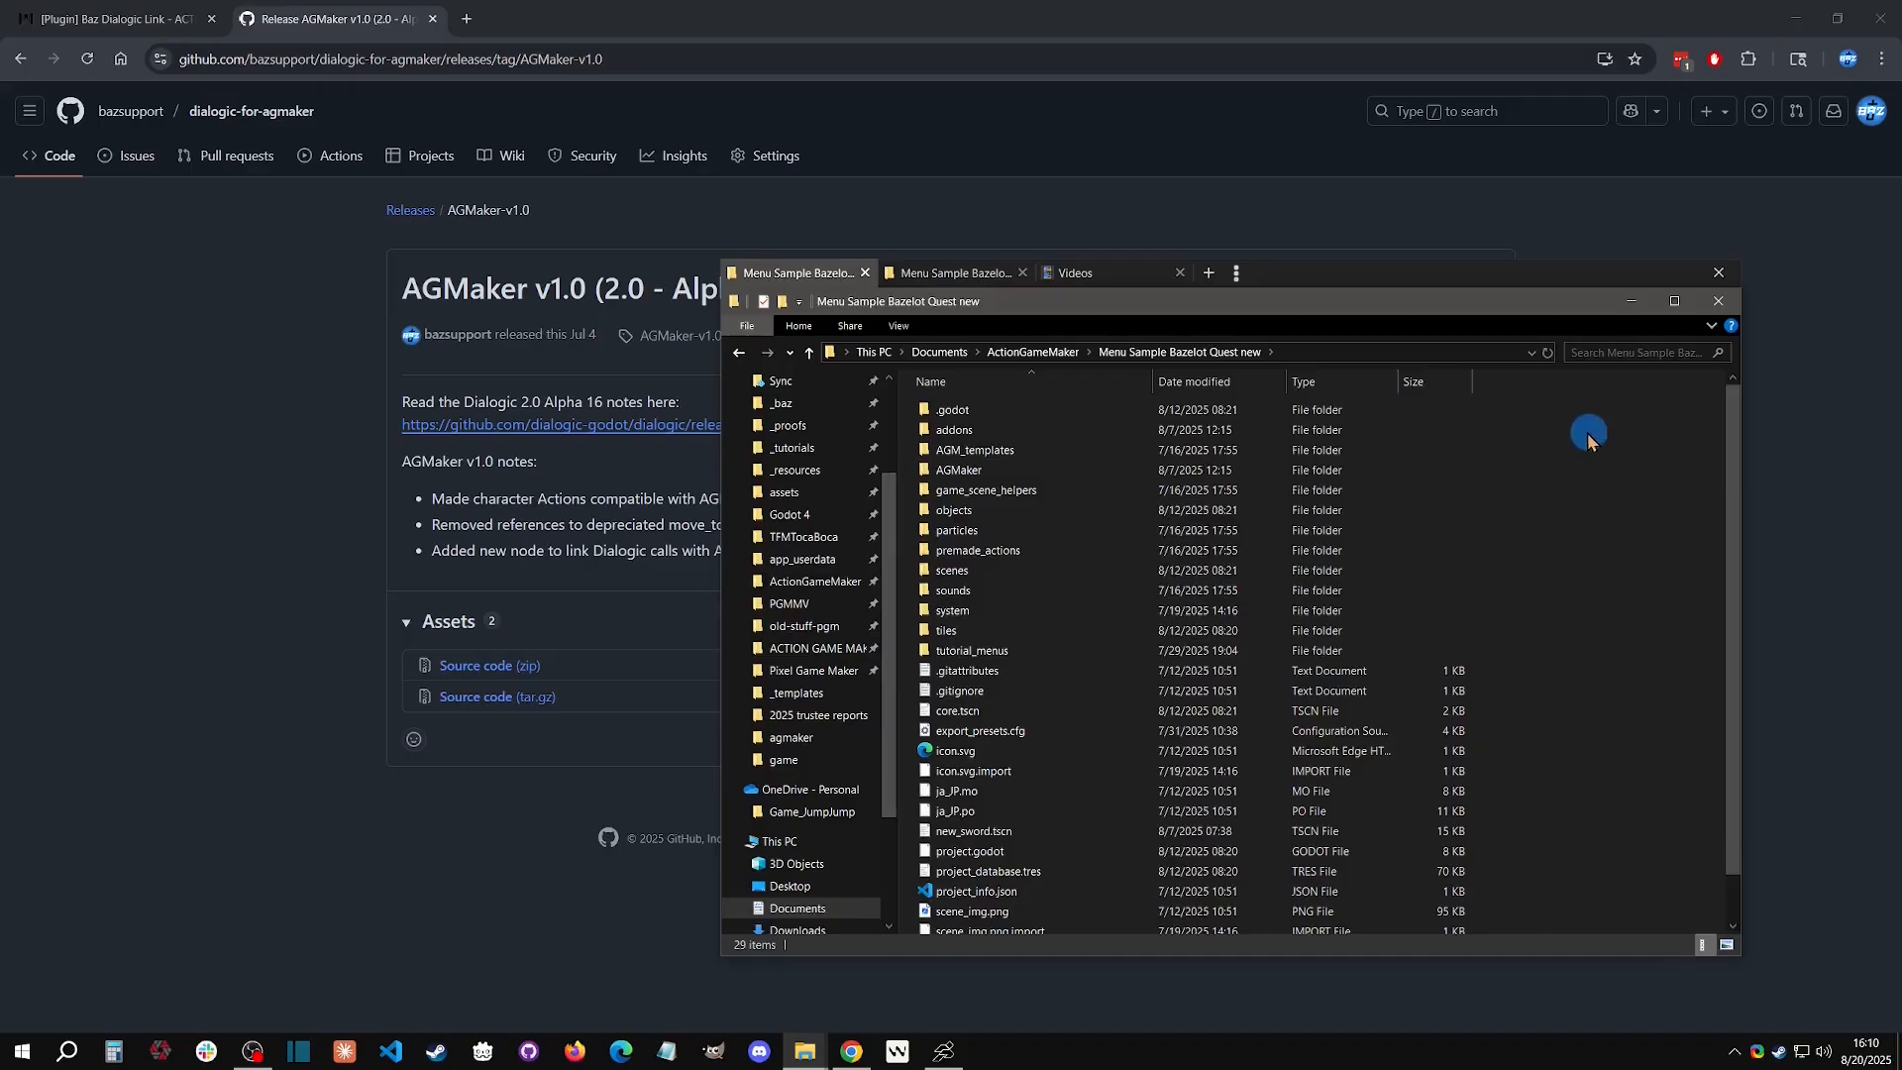
click(966, 431)
double_click(966, 432)
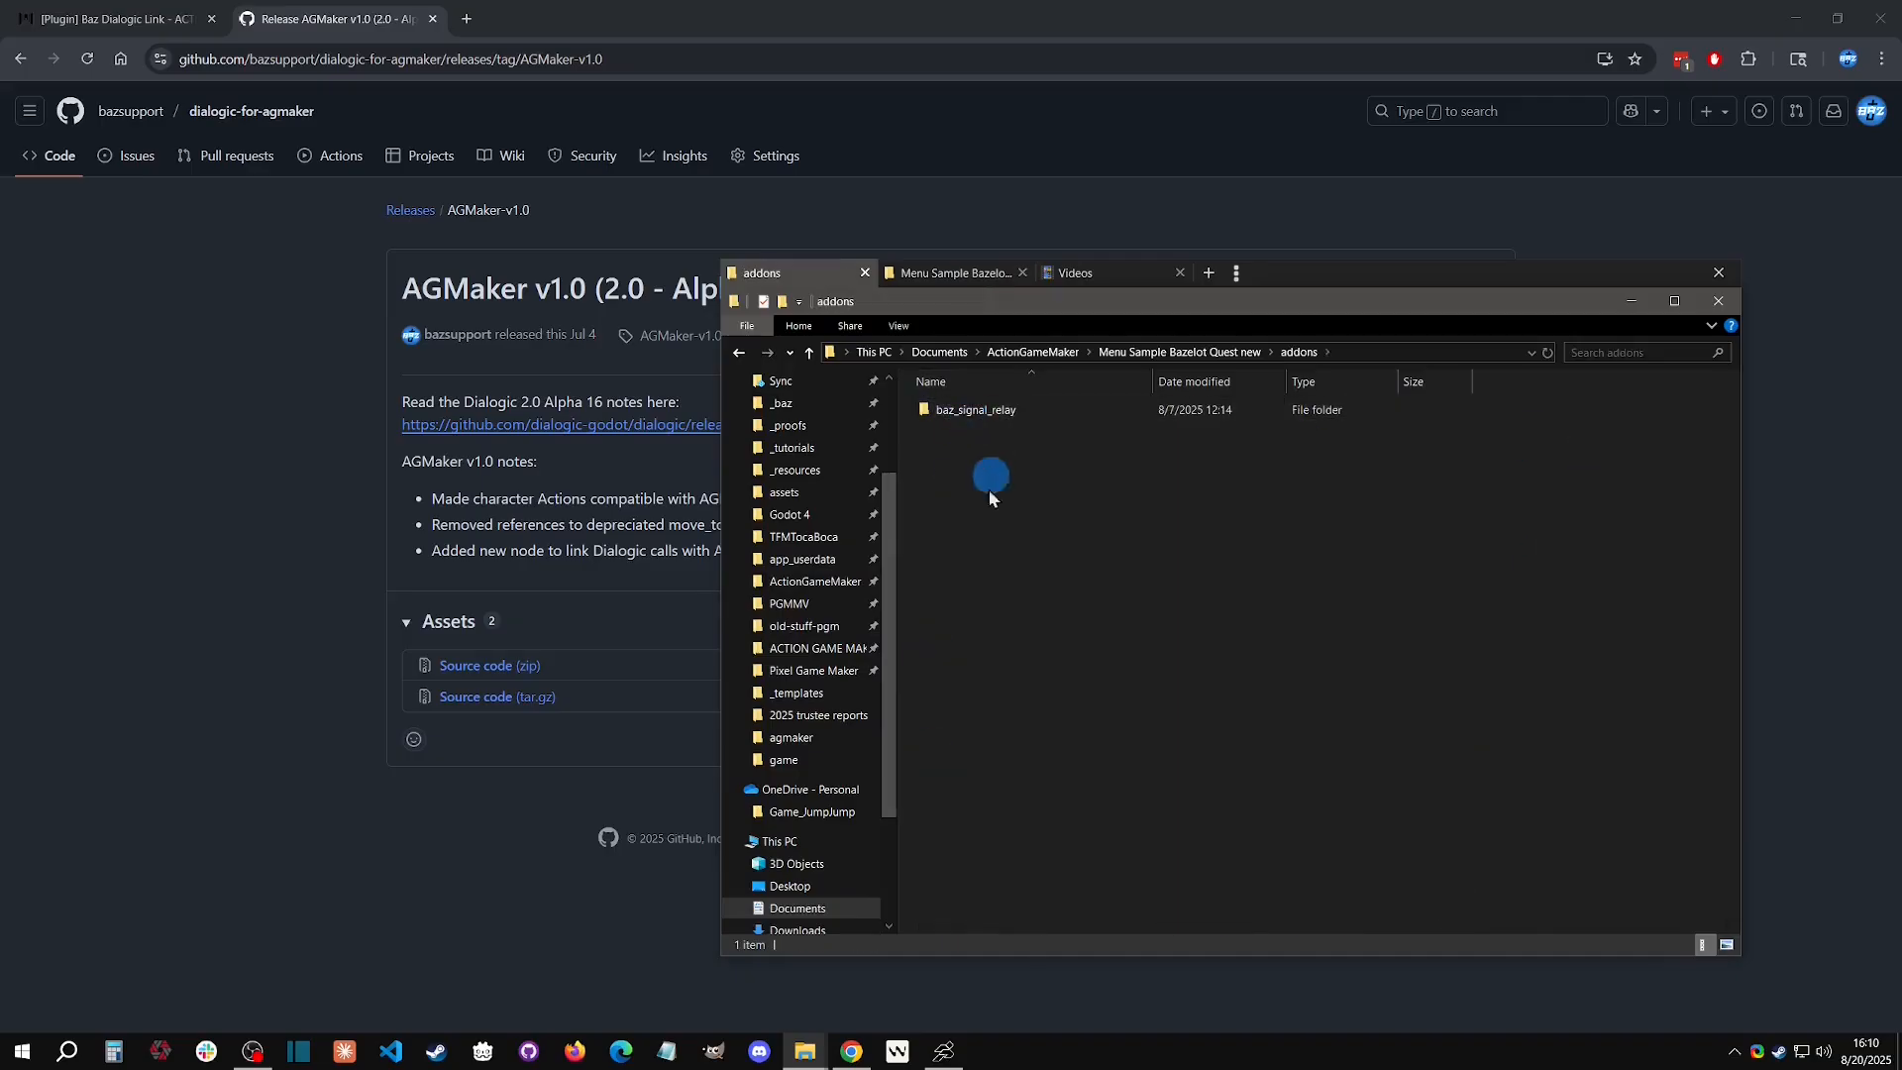
click(1157, 353)
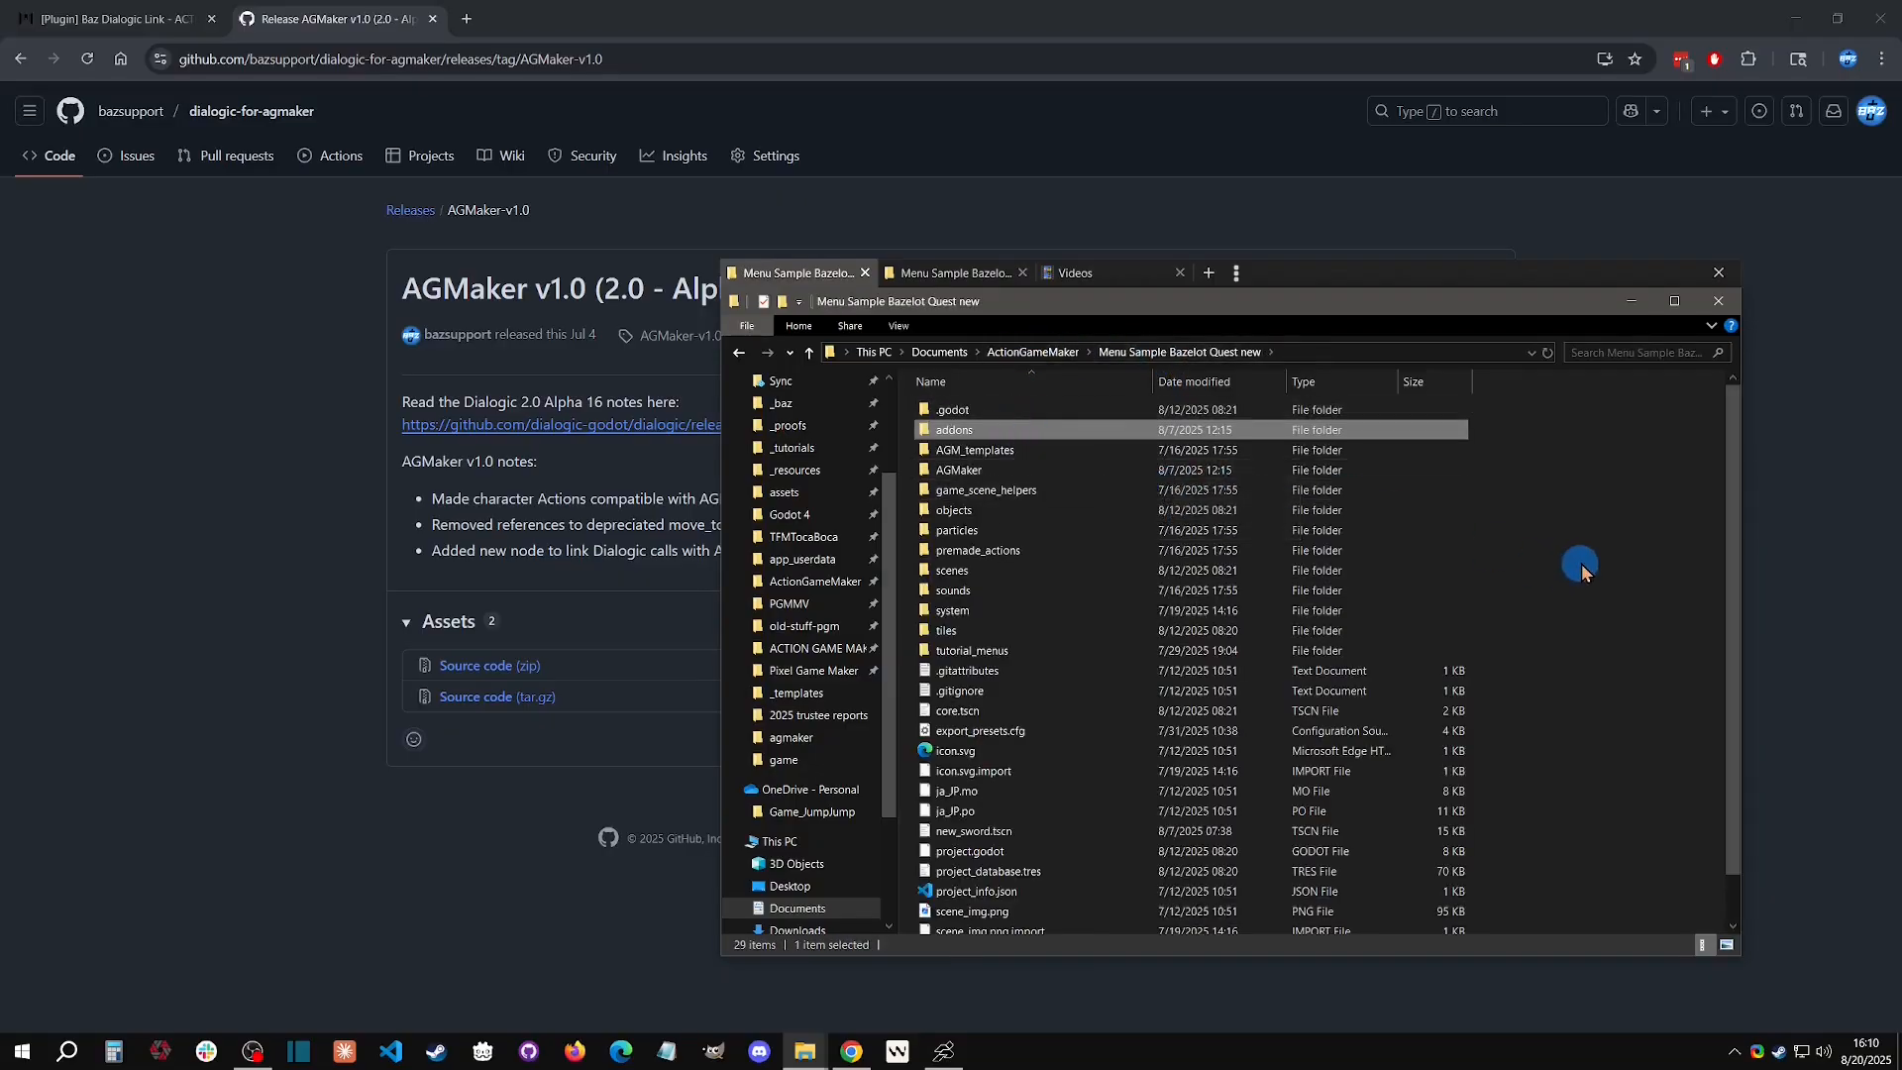
click(1581, 562)
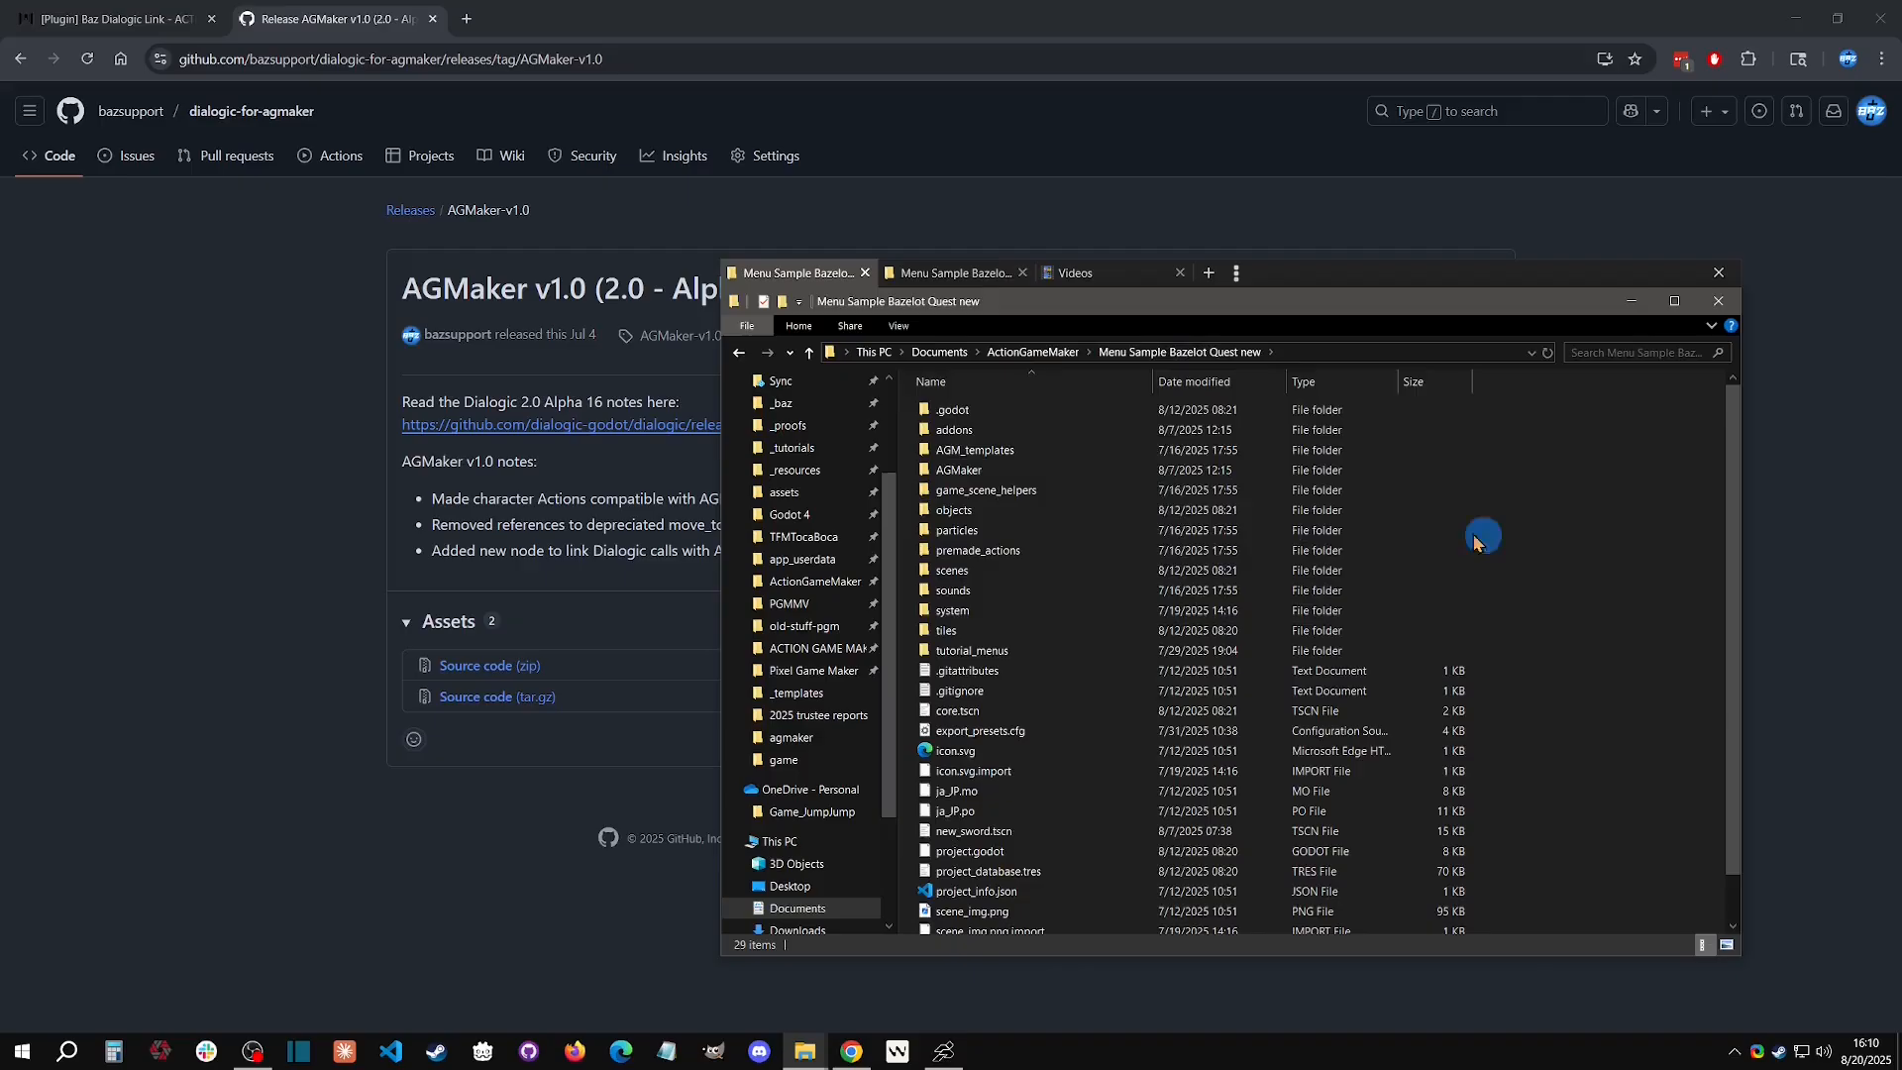
Switch to Action Game Maker, expand addons/dialogic in the project files and select the BazDialogicLink folder.
click(943, 1051)
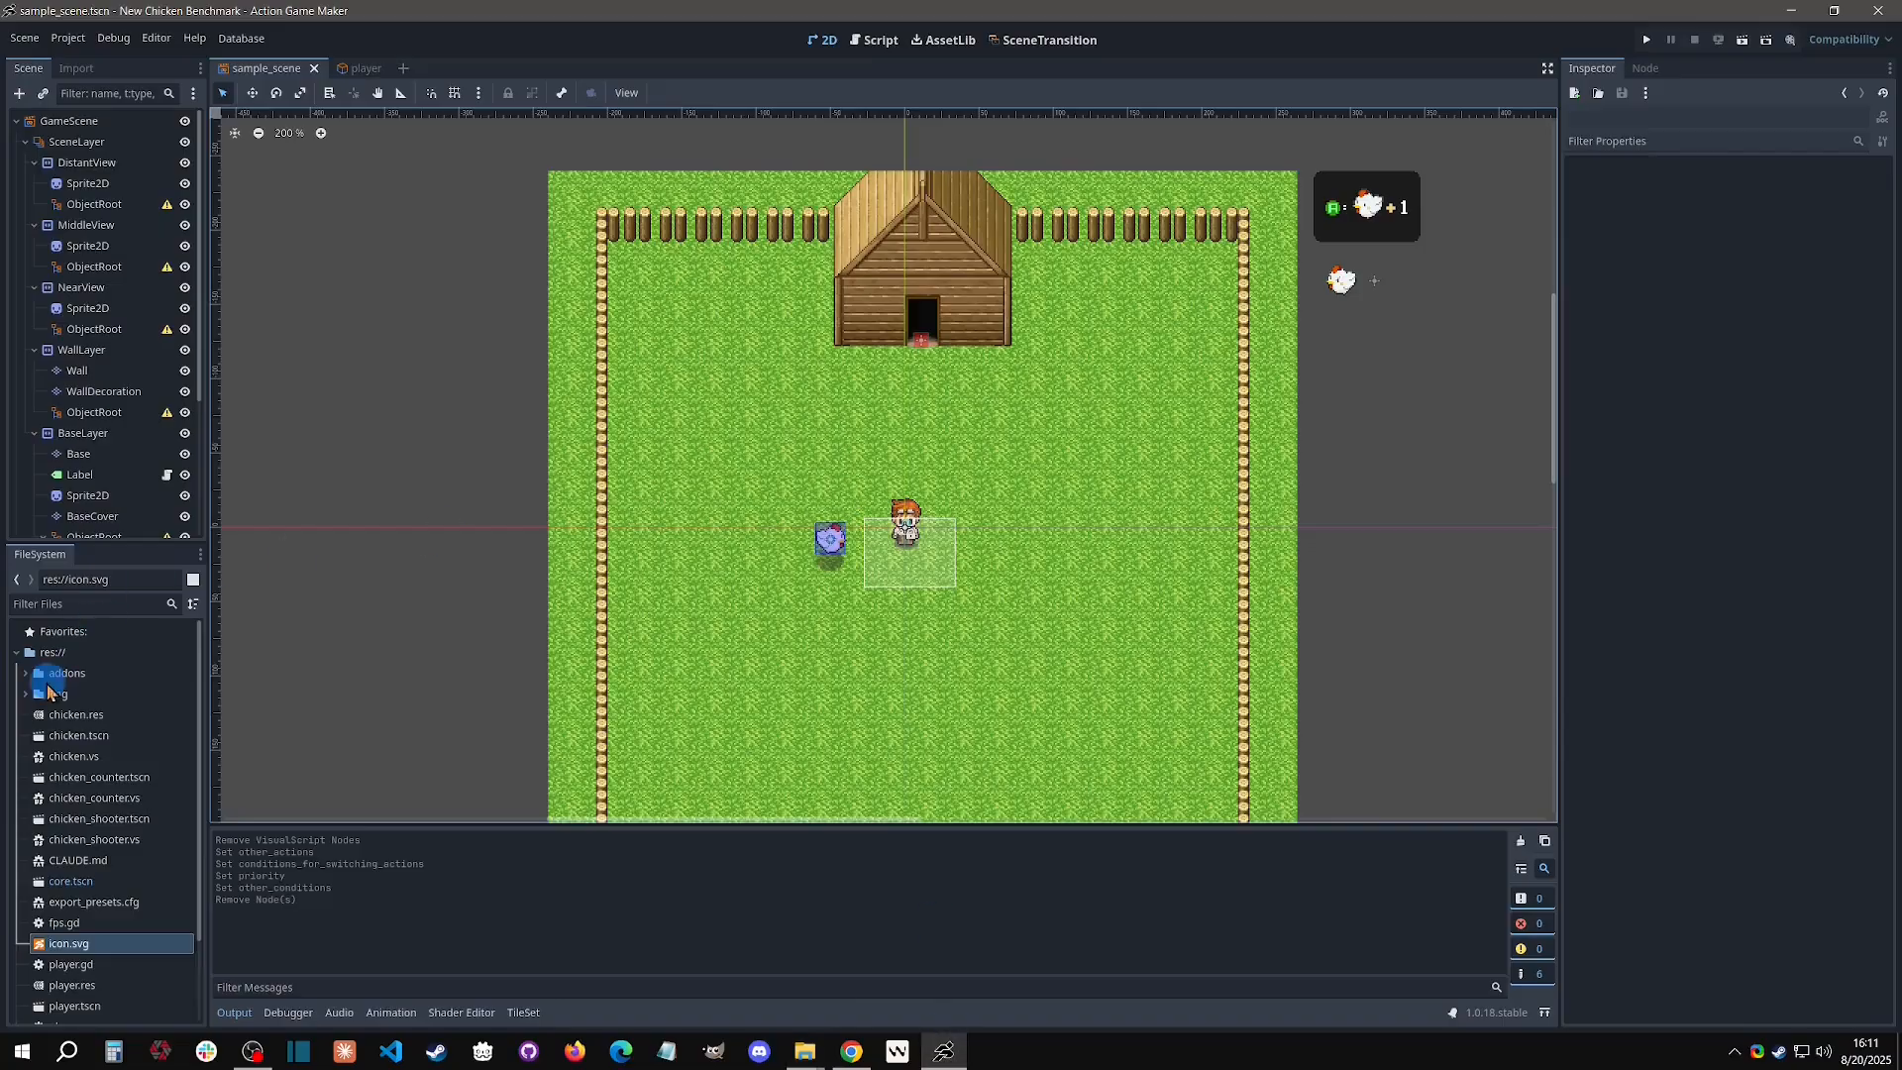
click(25, 673)
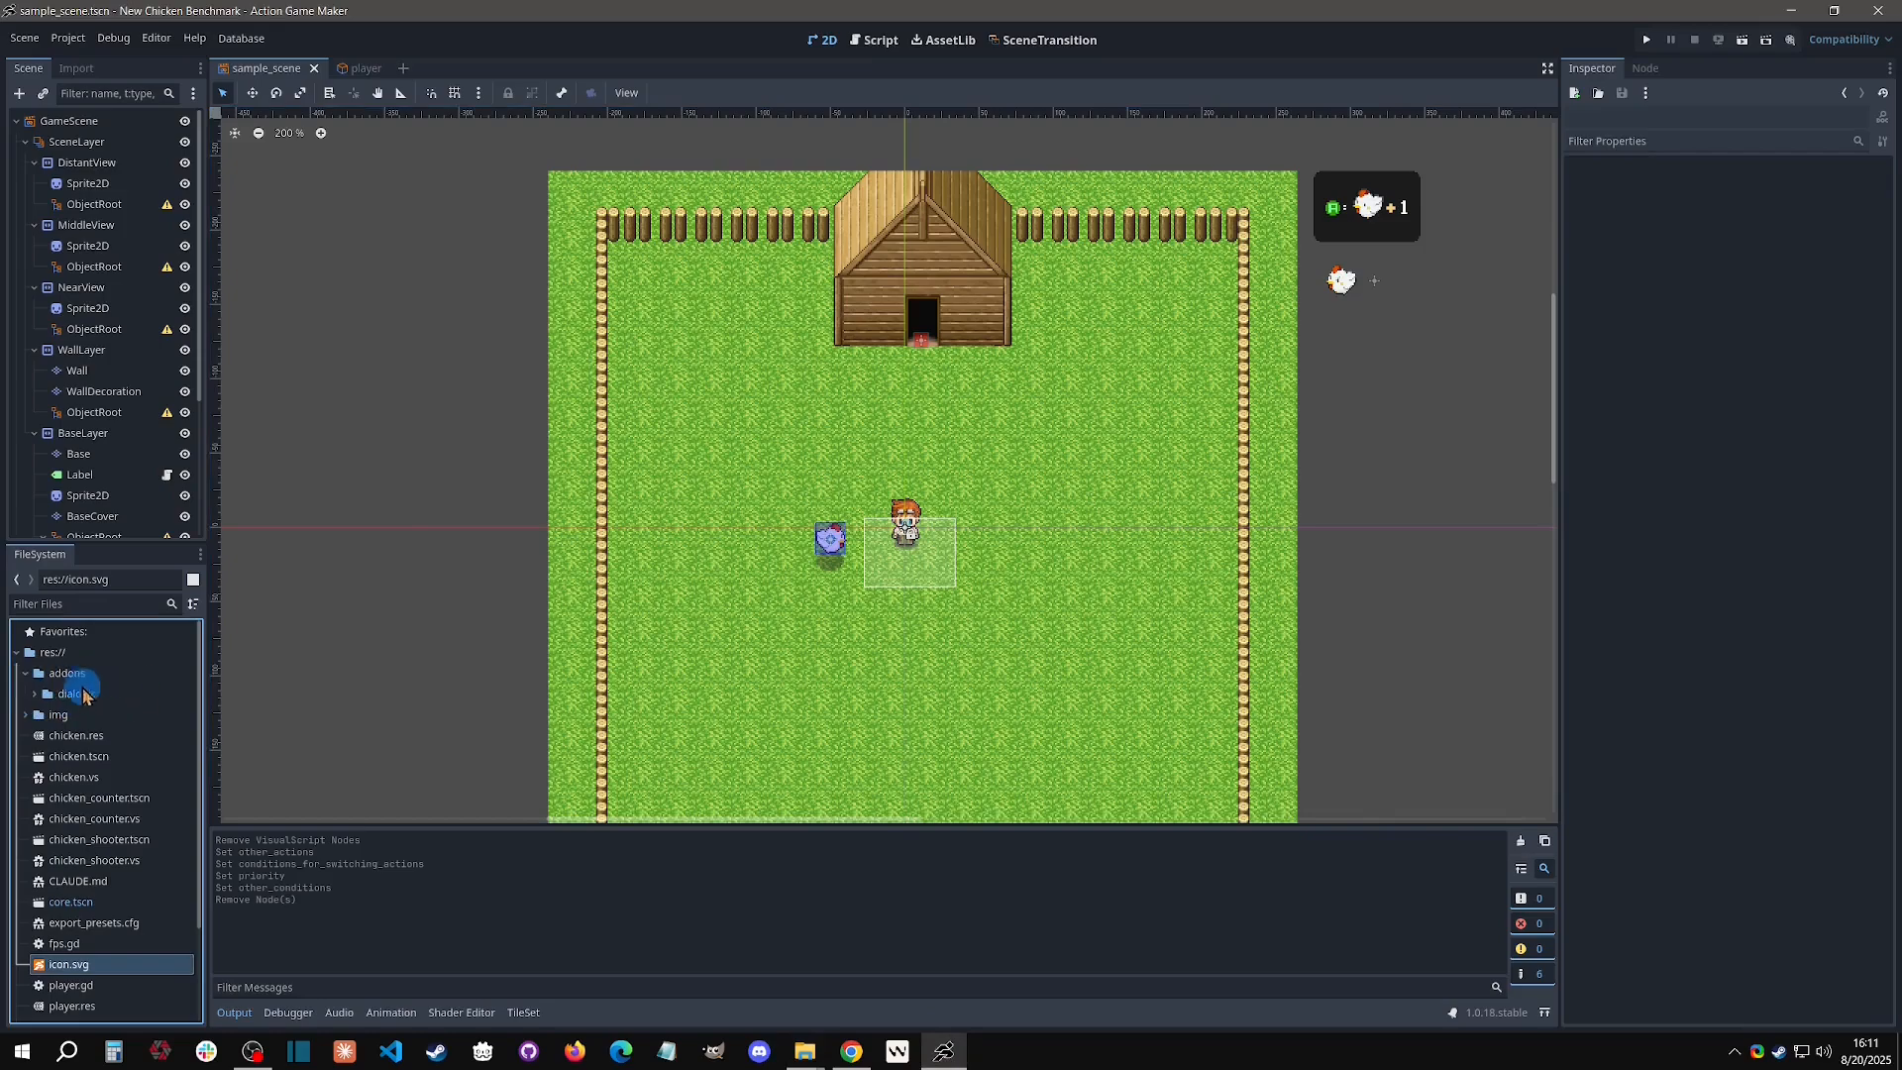
click(33, 696)
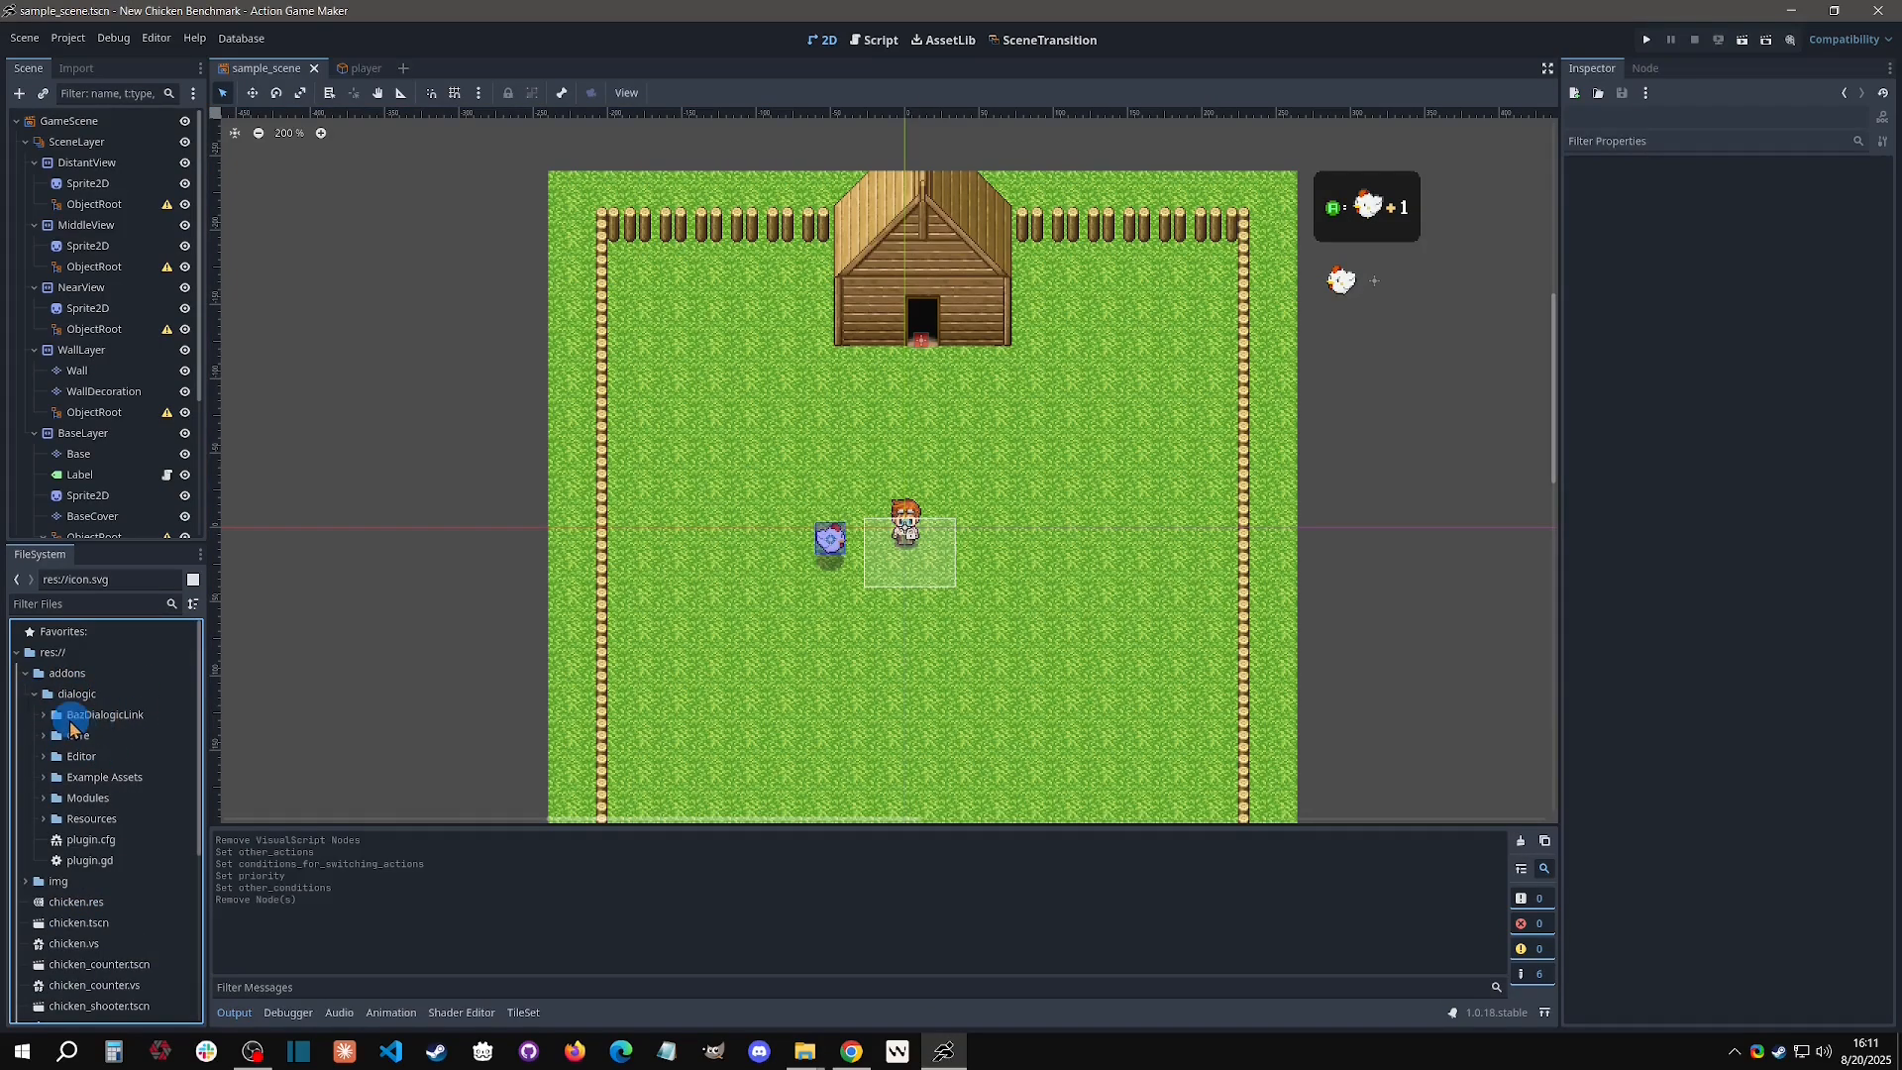
click(139, 720)
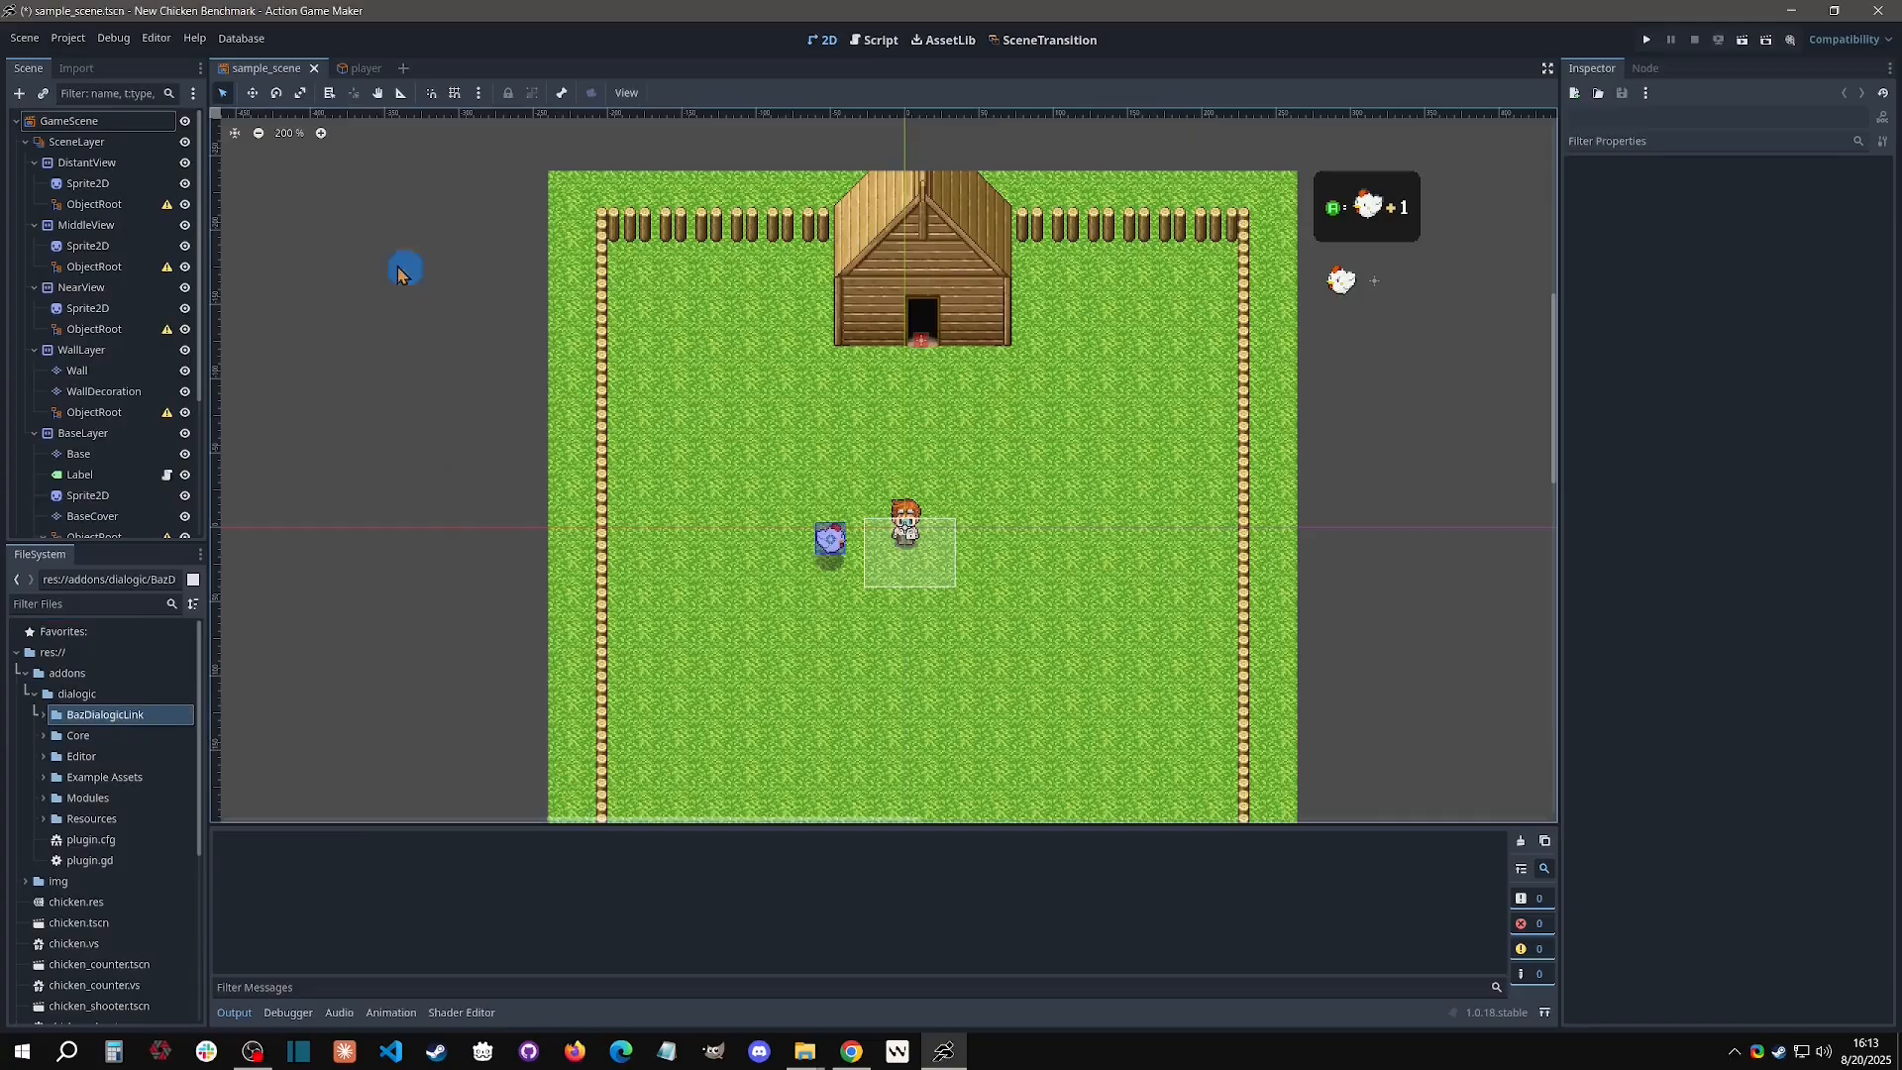
Enable the Dialogic For AGMaker plugin in the project settings and close the settings.
click(68, 38)
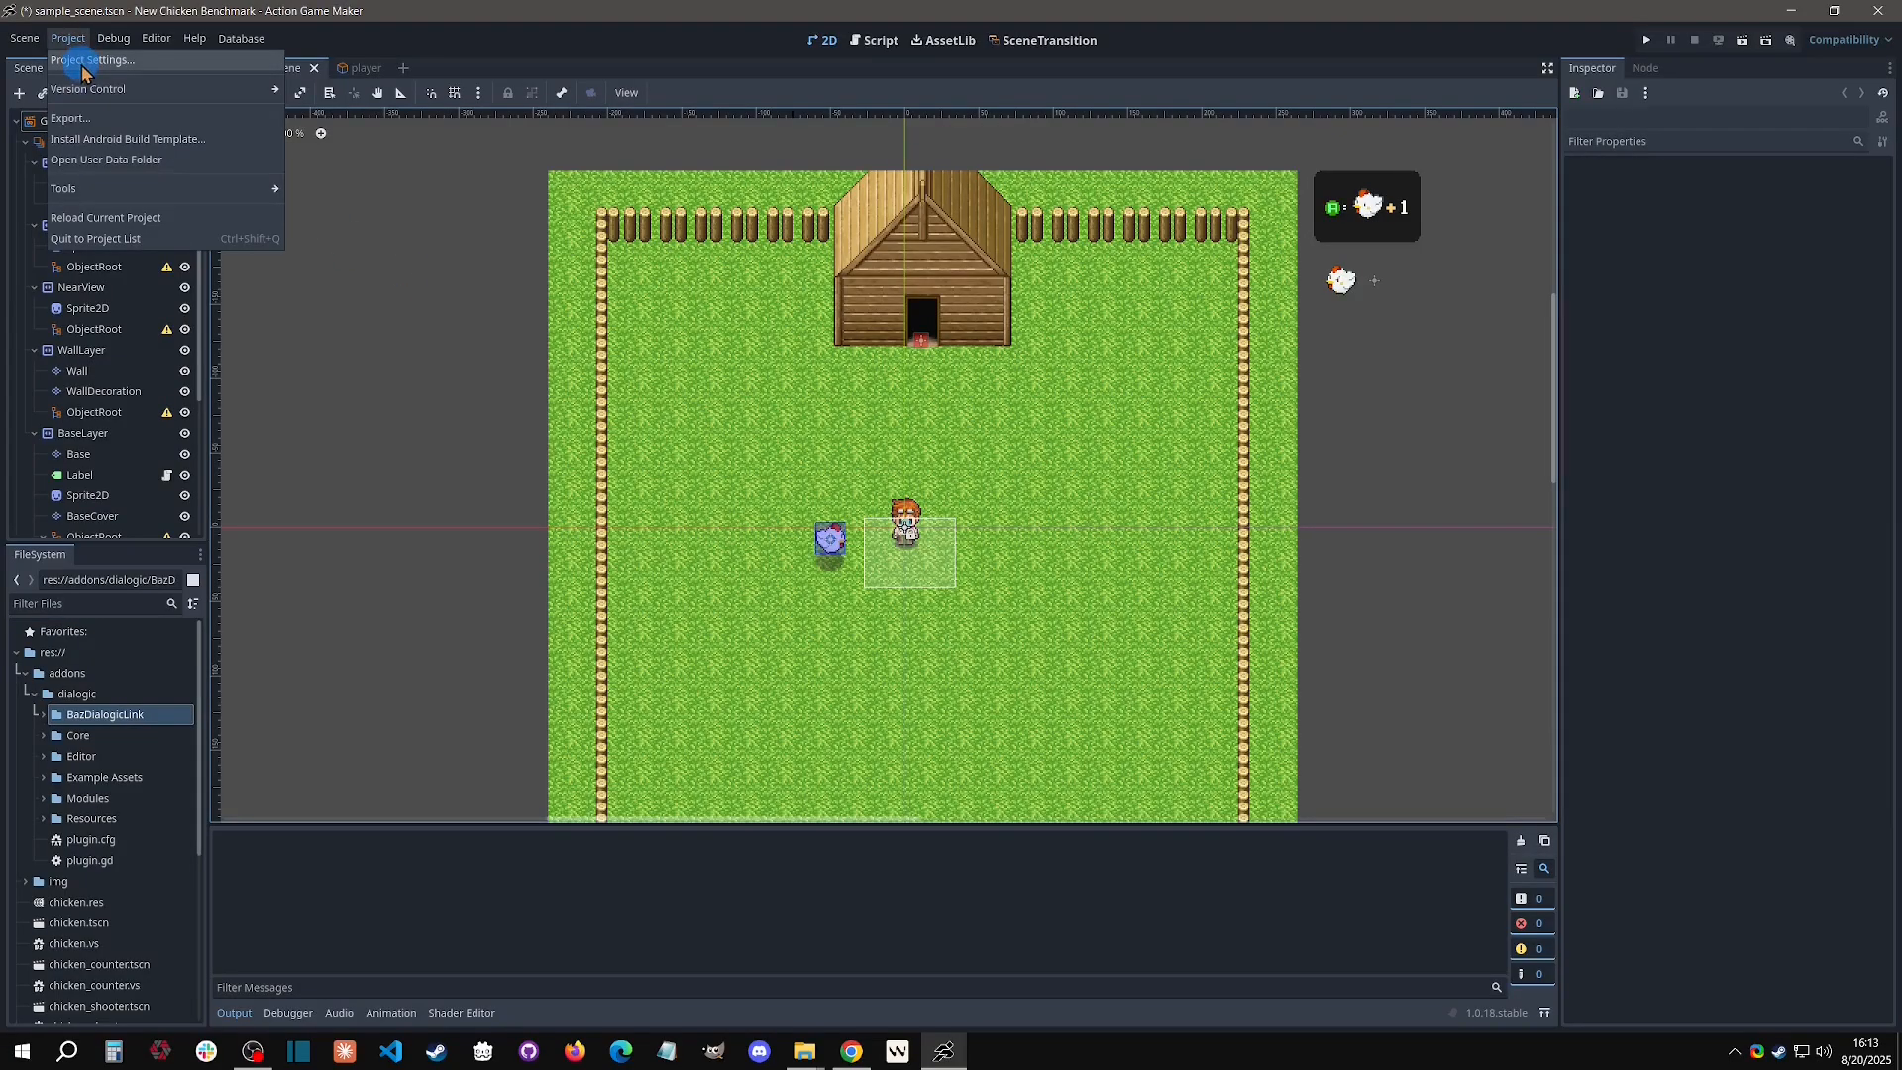
click(89, 61)
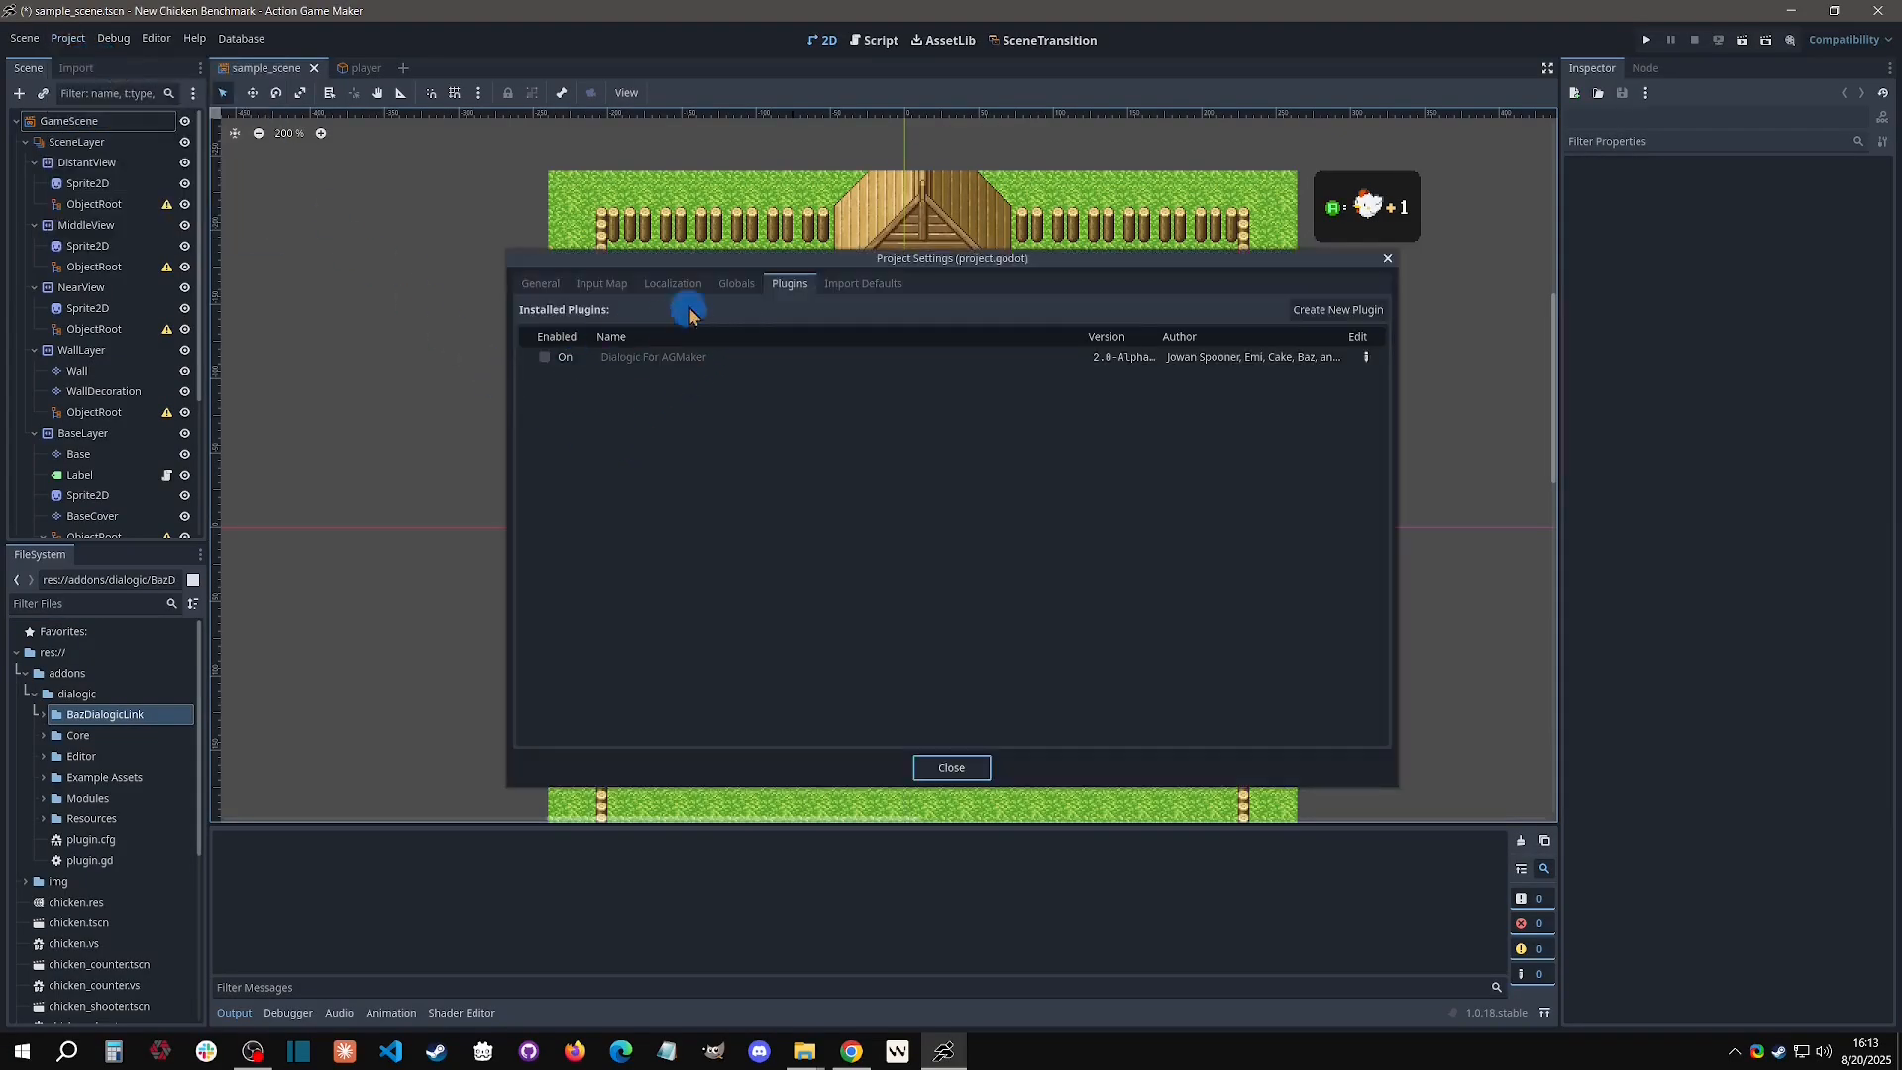
click(786, 288)
click(544, 356)
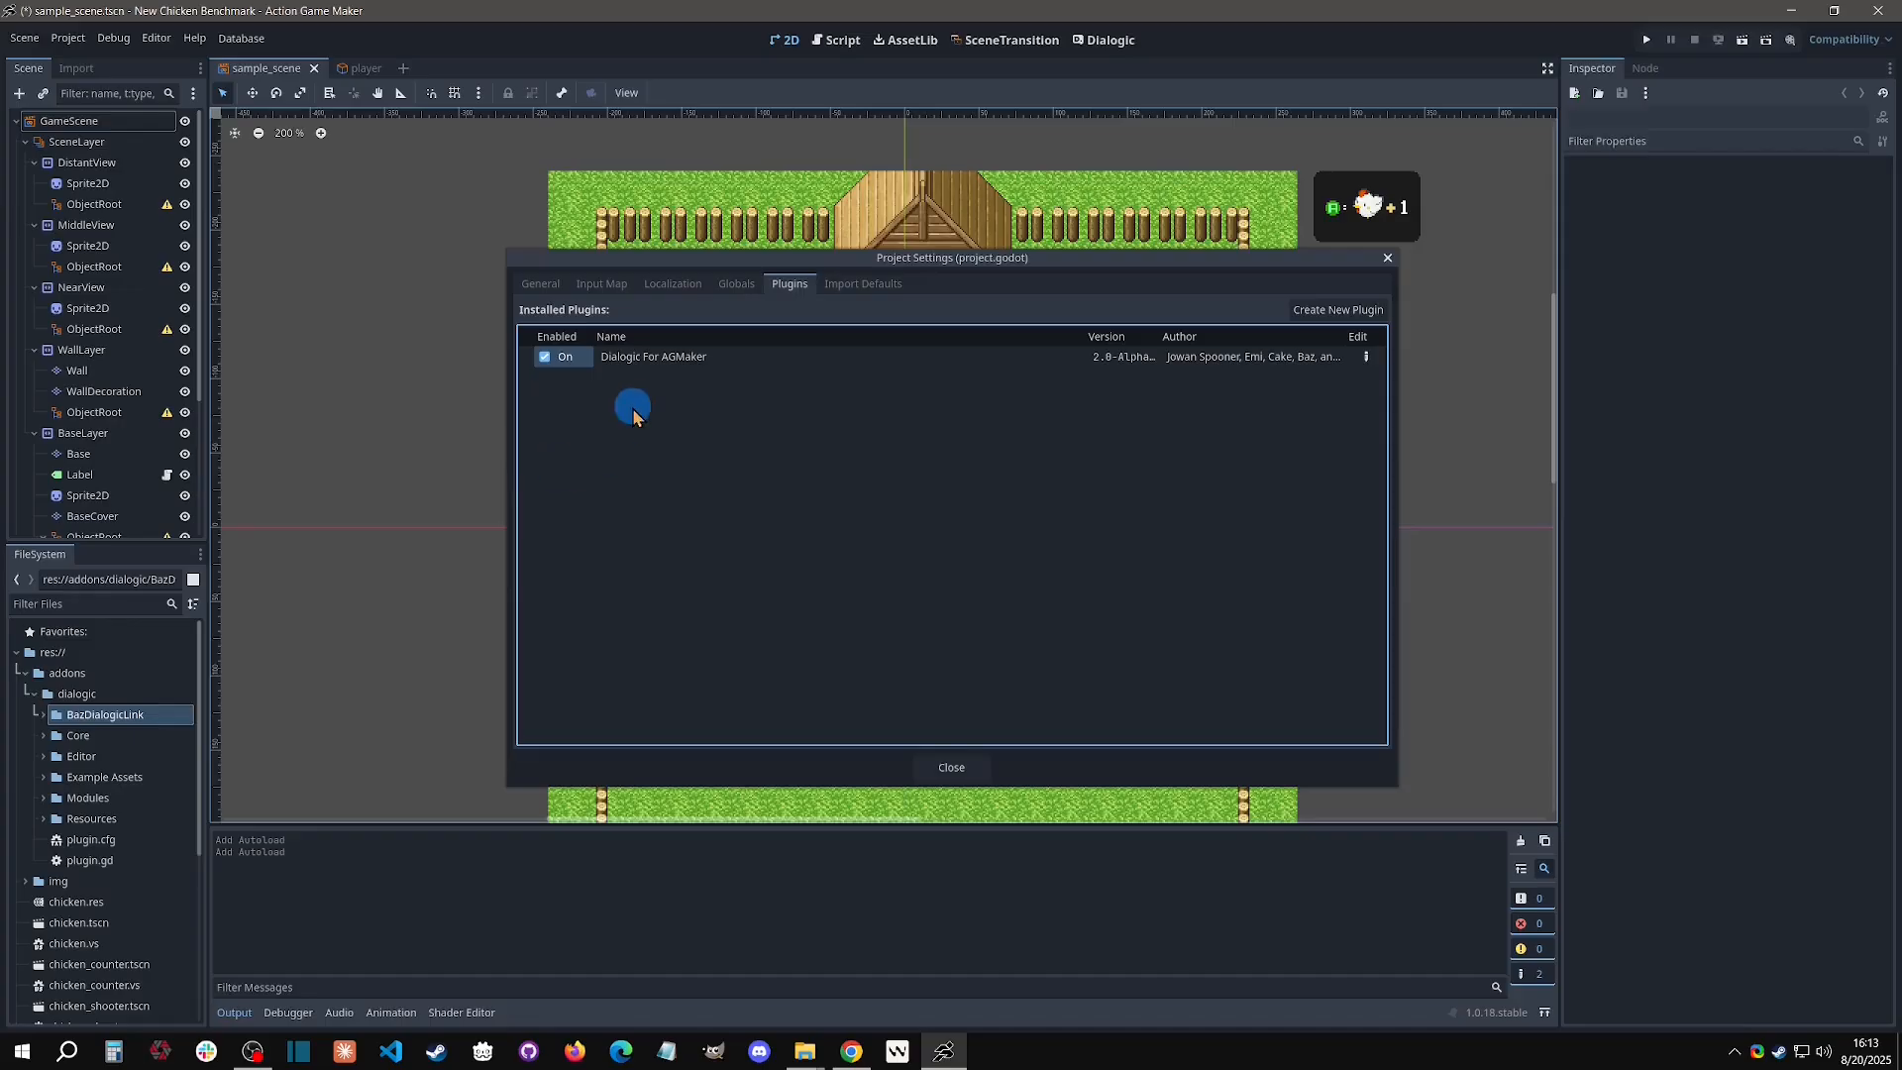
click(950, 767)
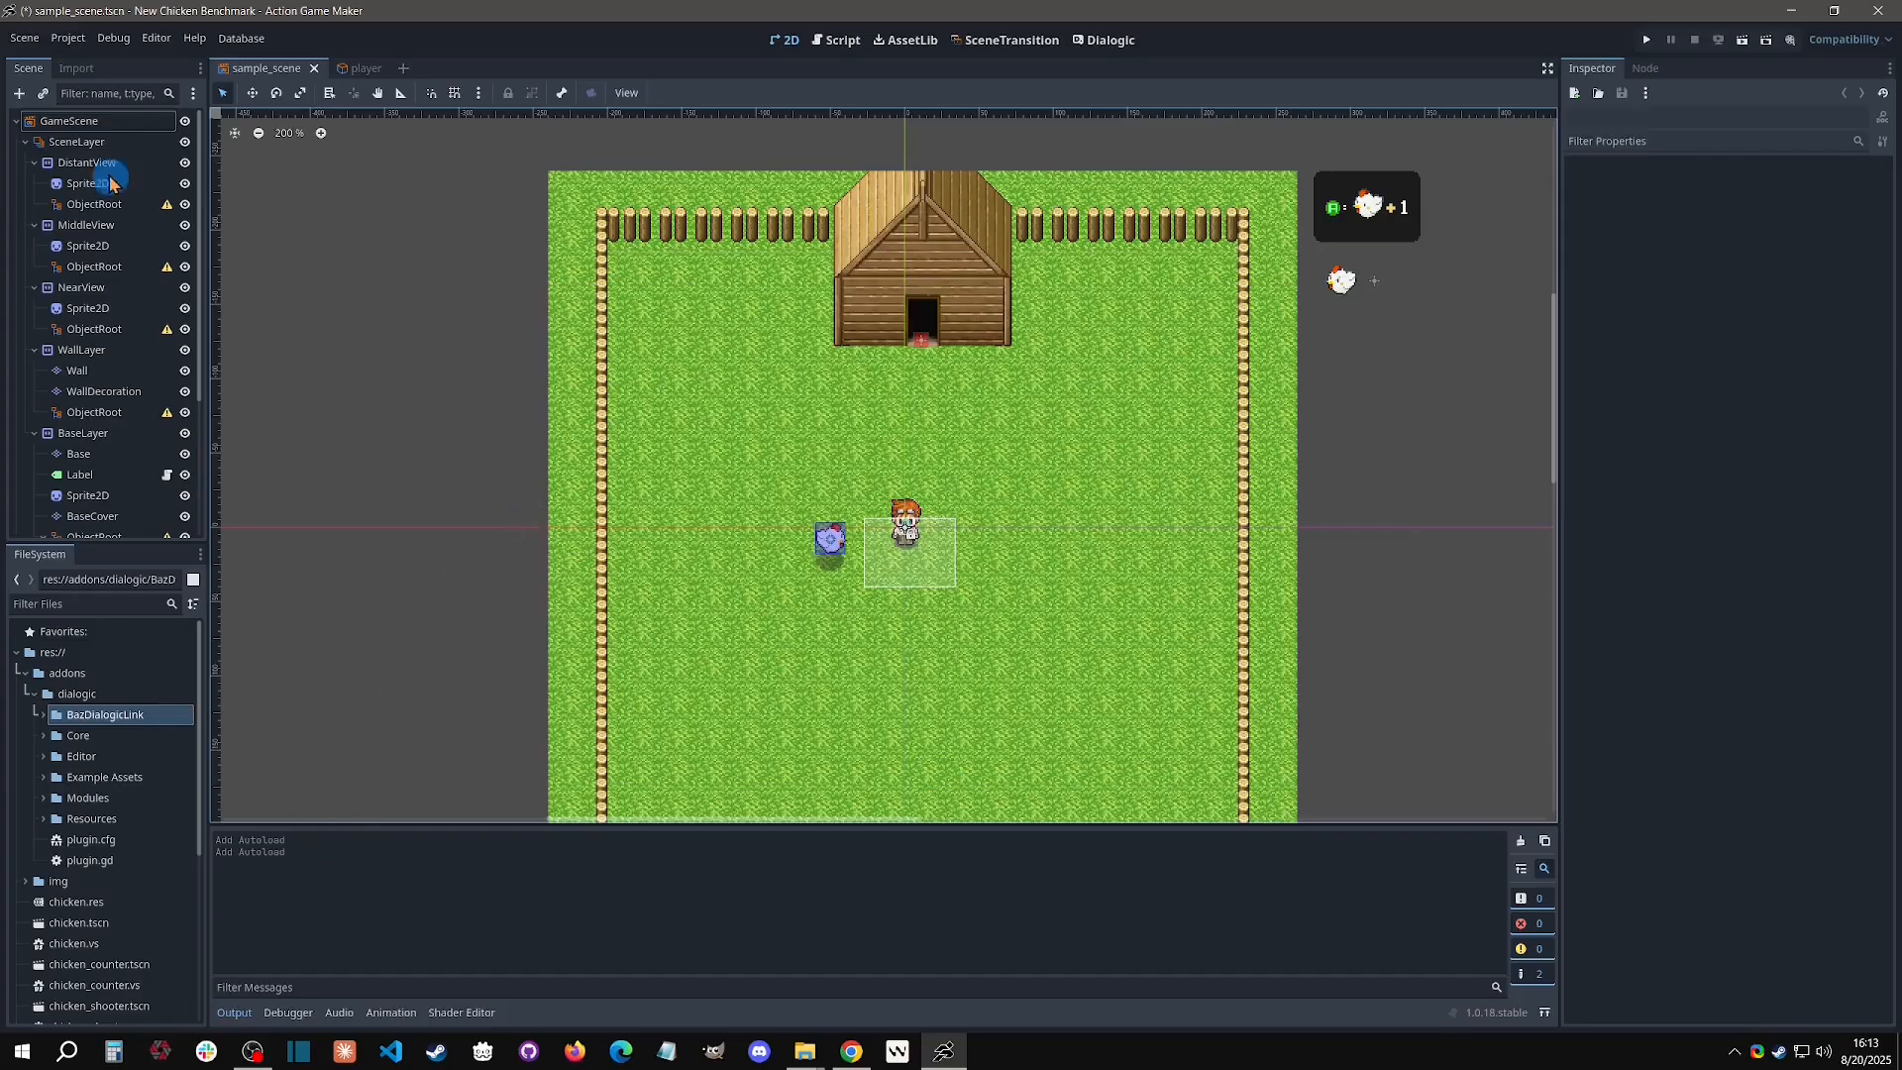
Reload the current project, saving the modified resources.
click(68, 37)
click(135, 219)
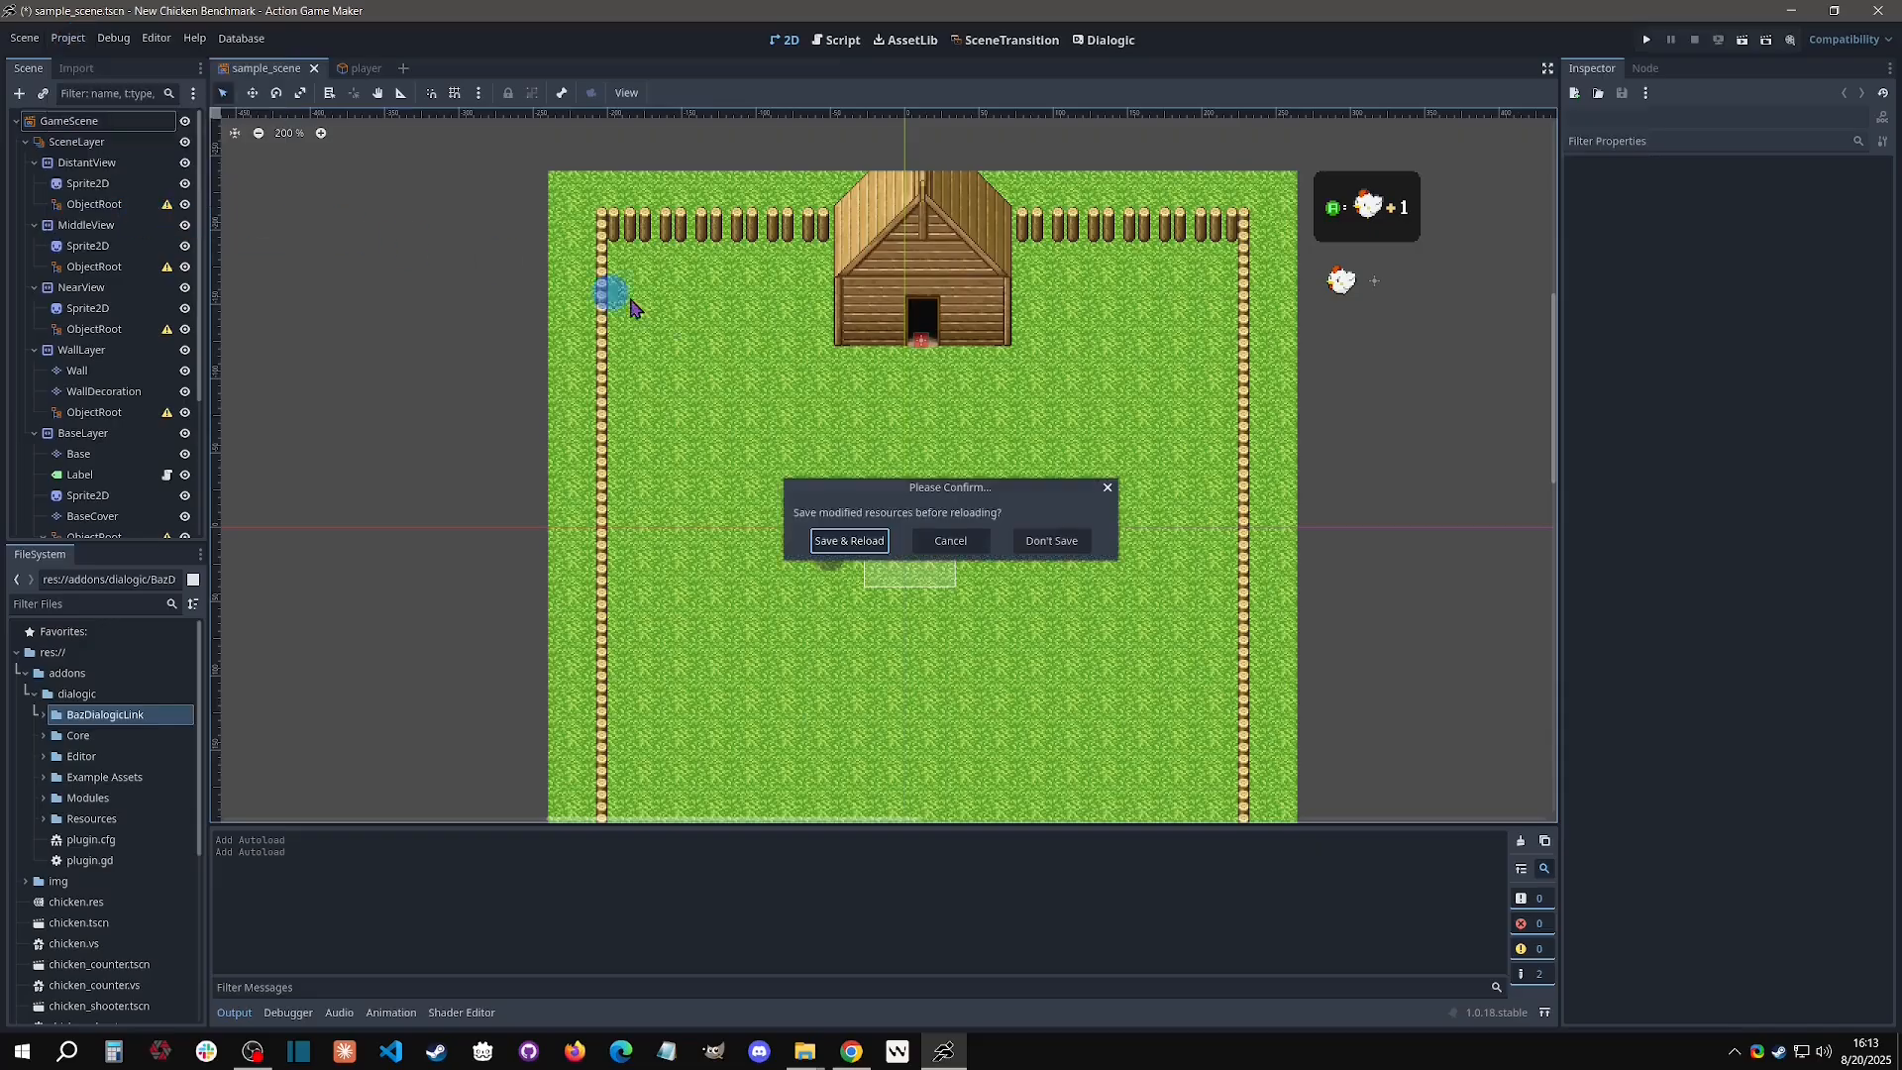
click(852, 540)
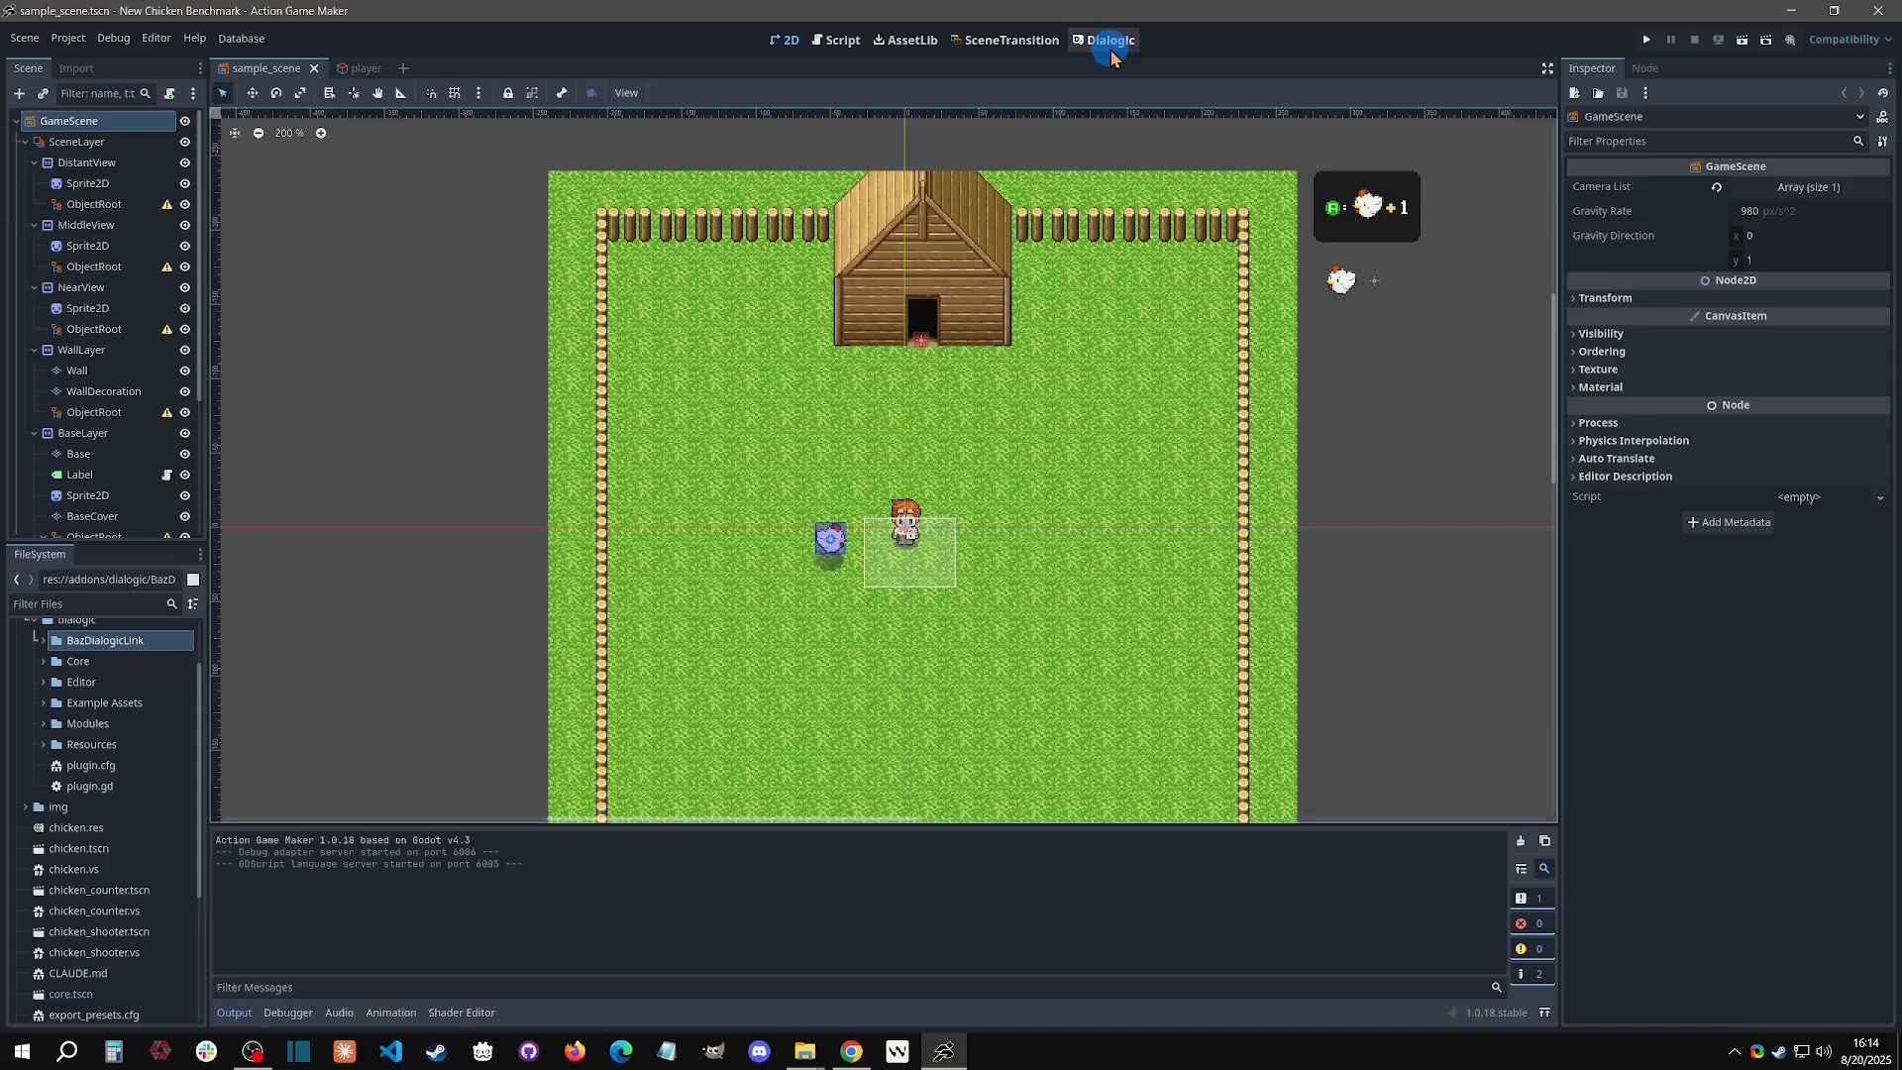
Open Dialogic's Text settings and set the input action to B.
click(1109, 49)
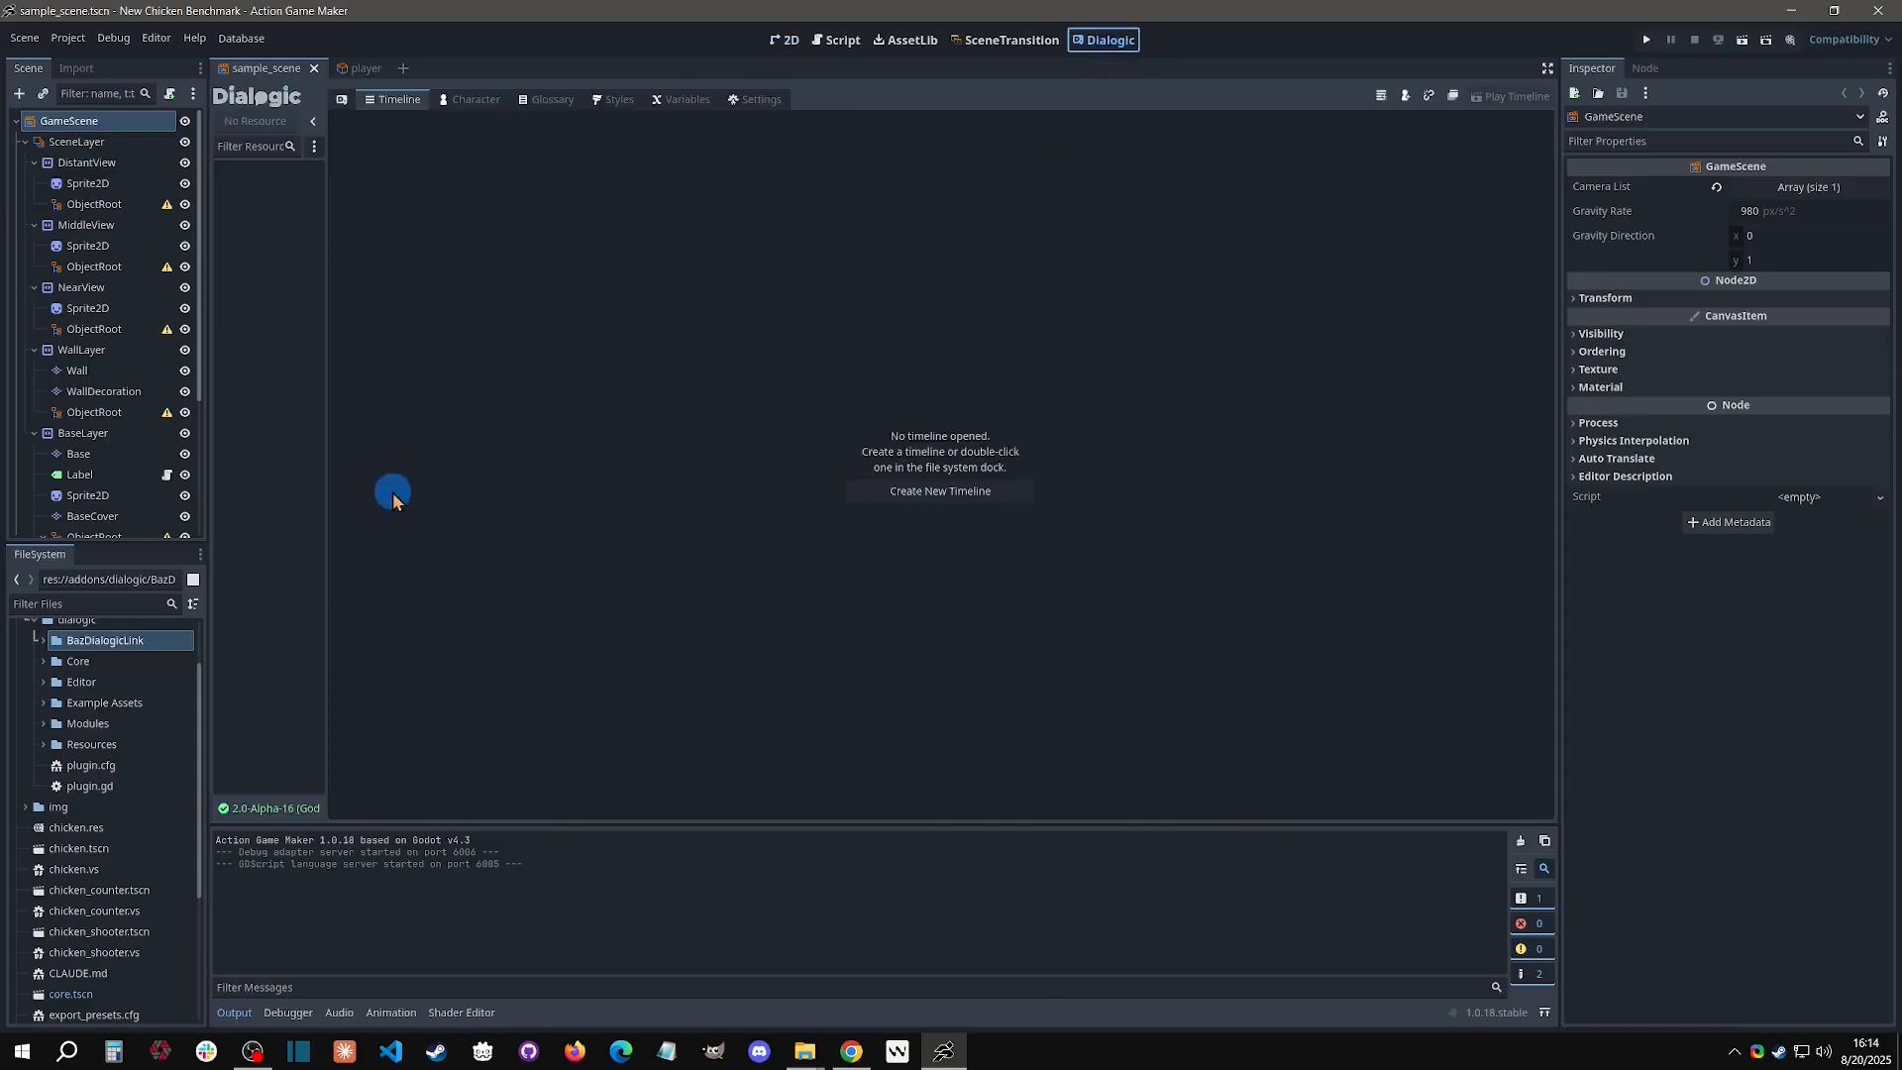
click(745, 103)
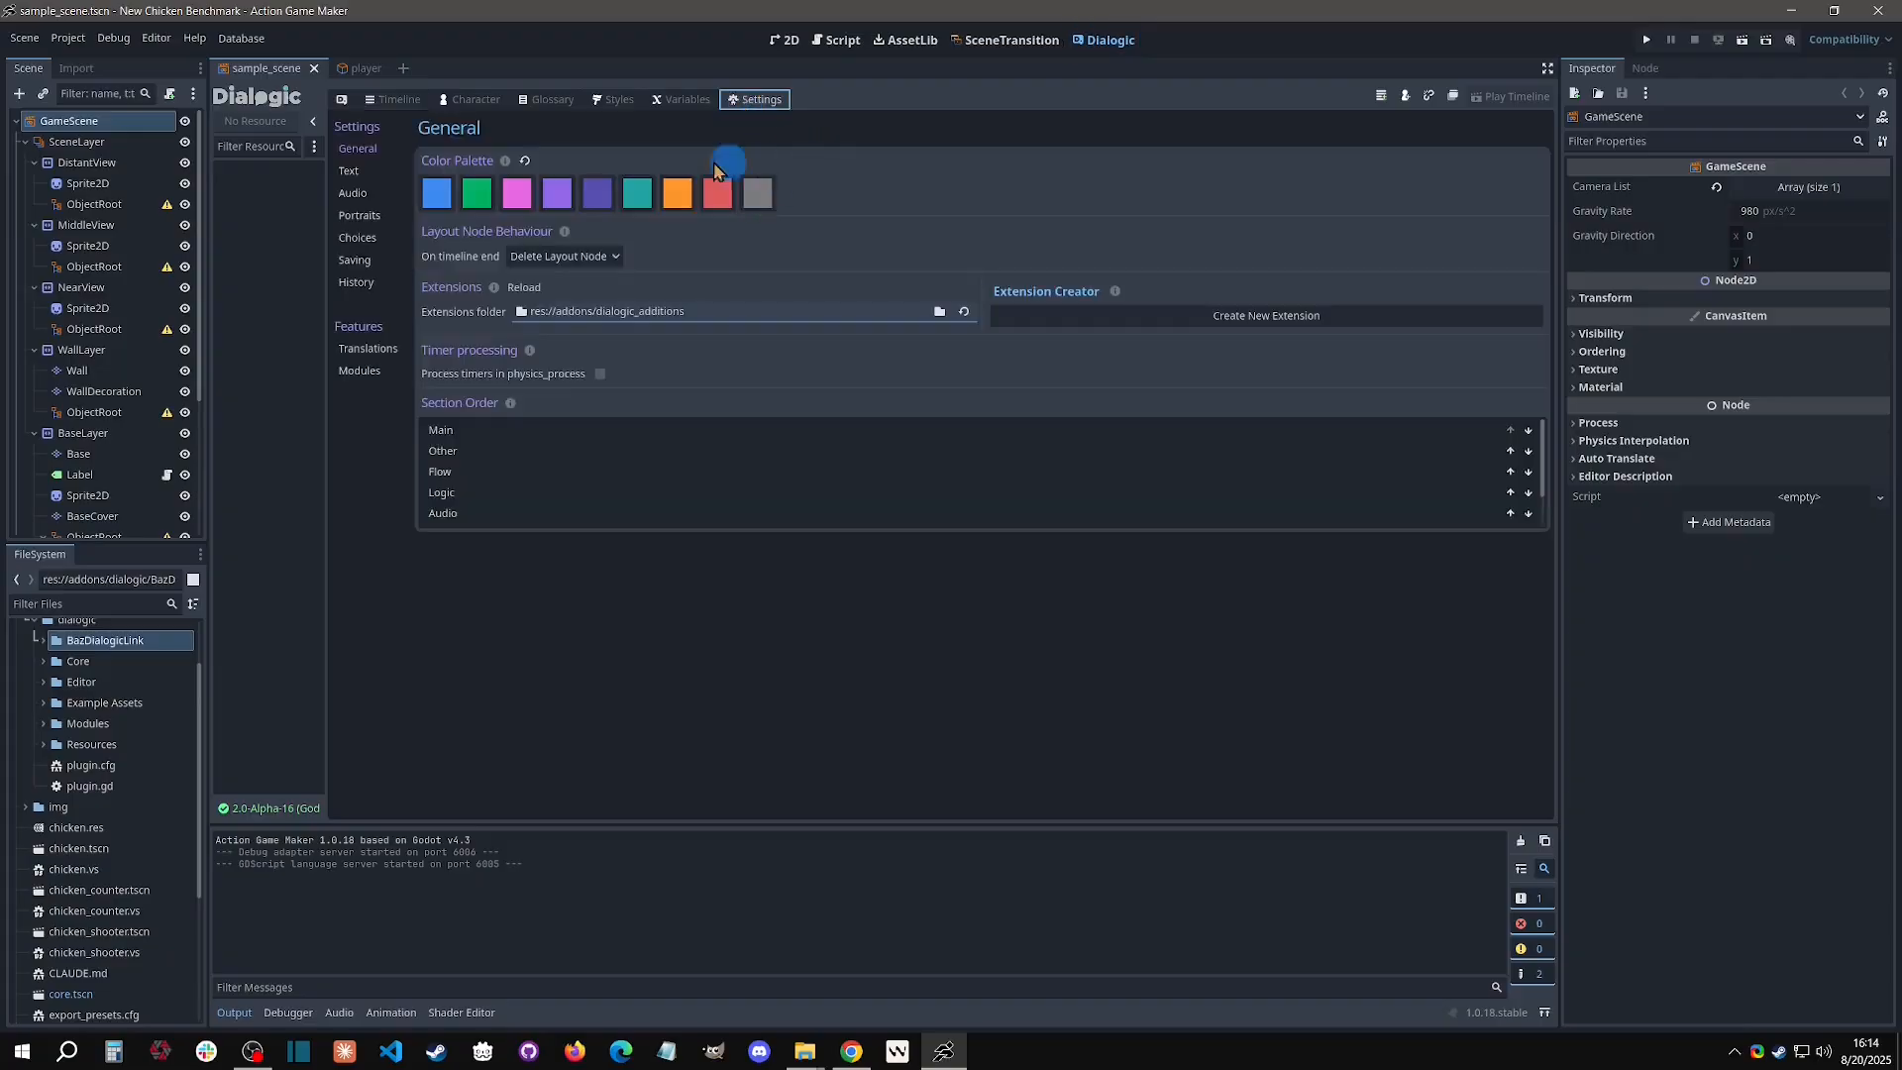
click(351, 172)
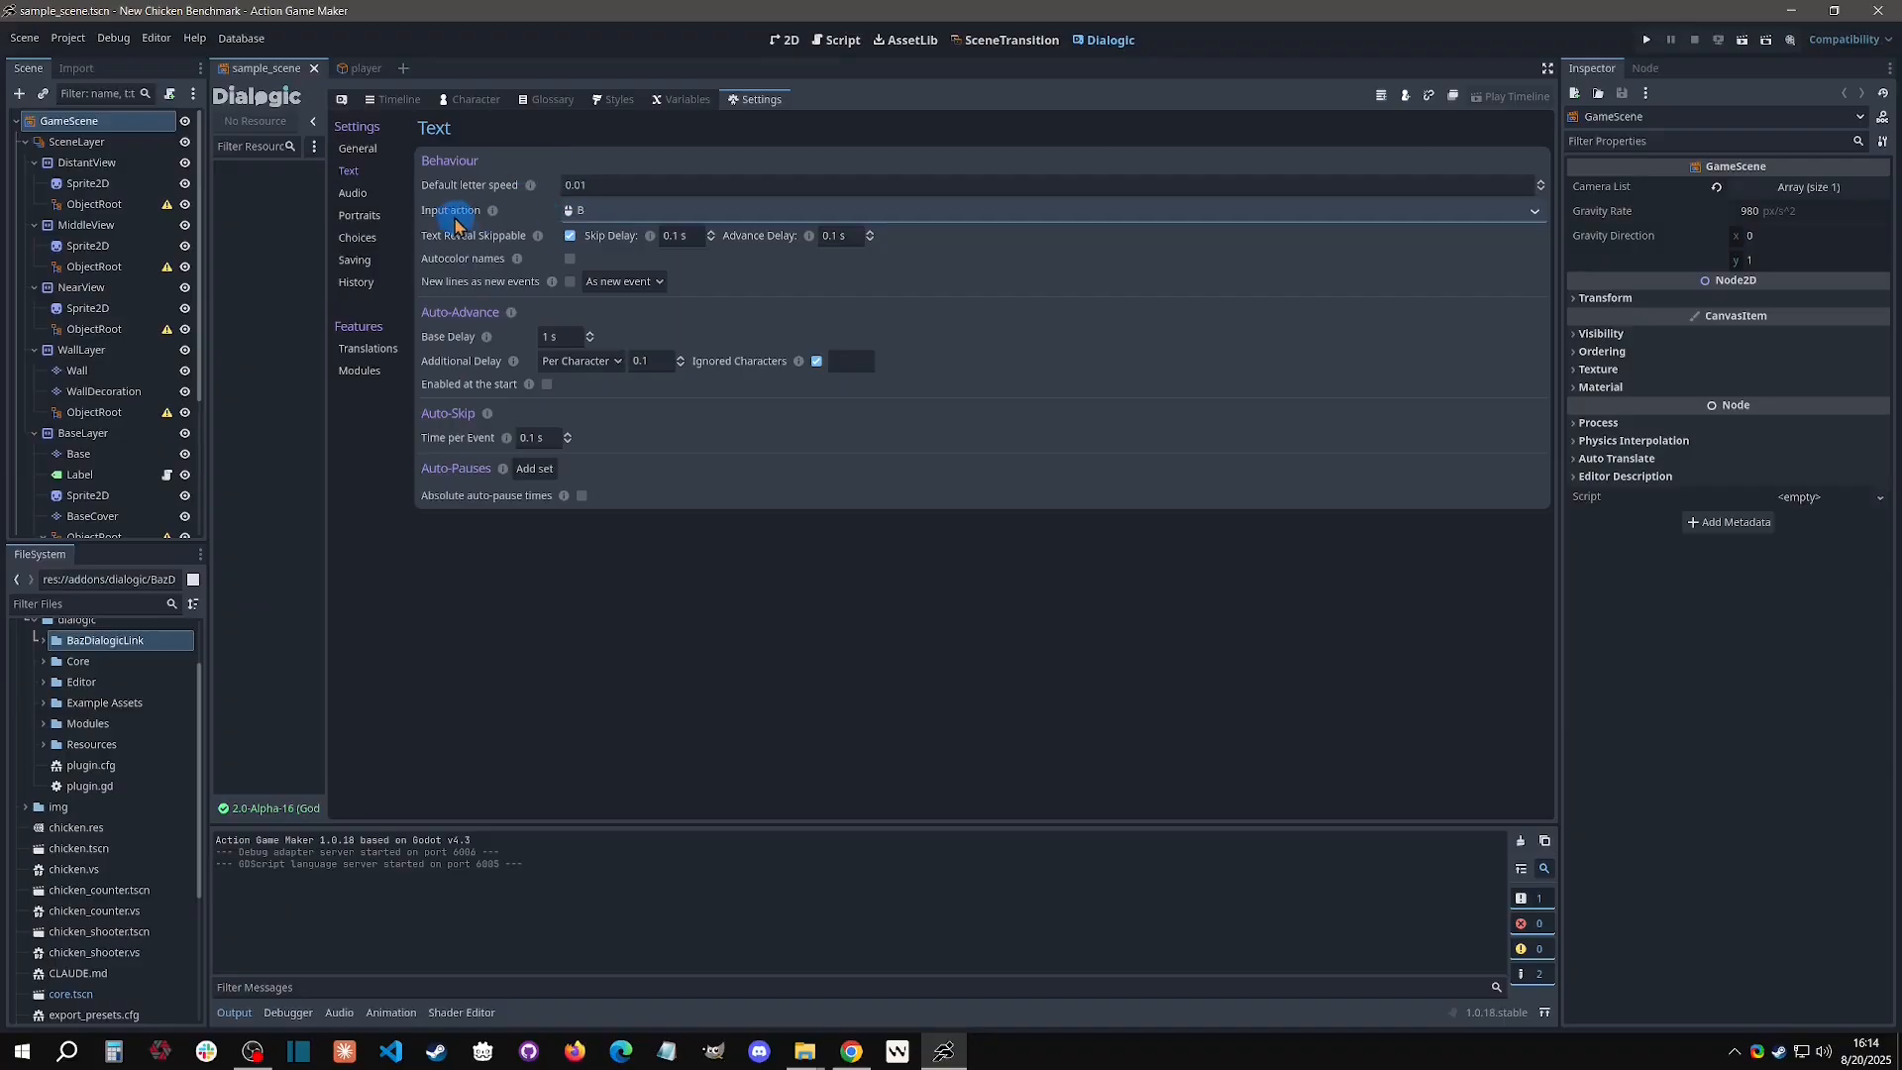
click(1533, 211)
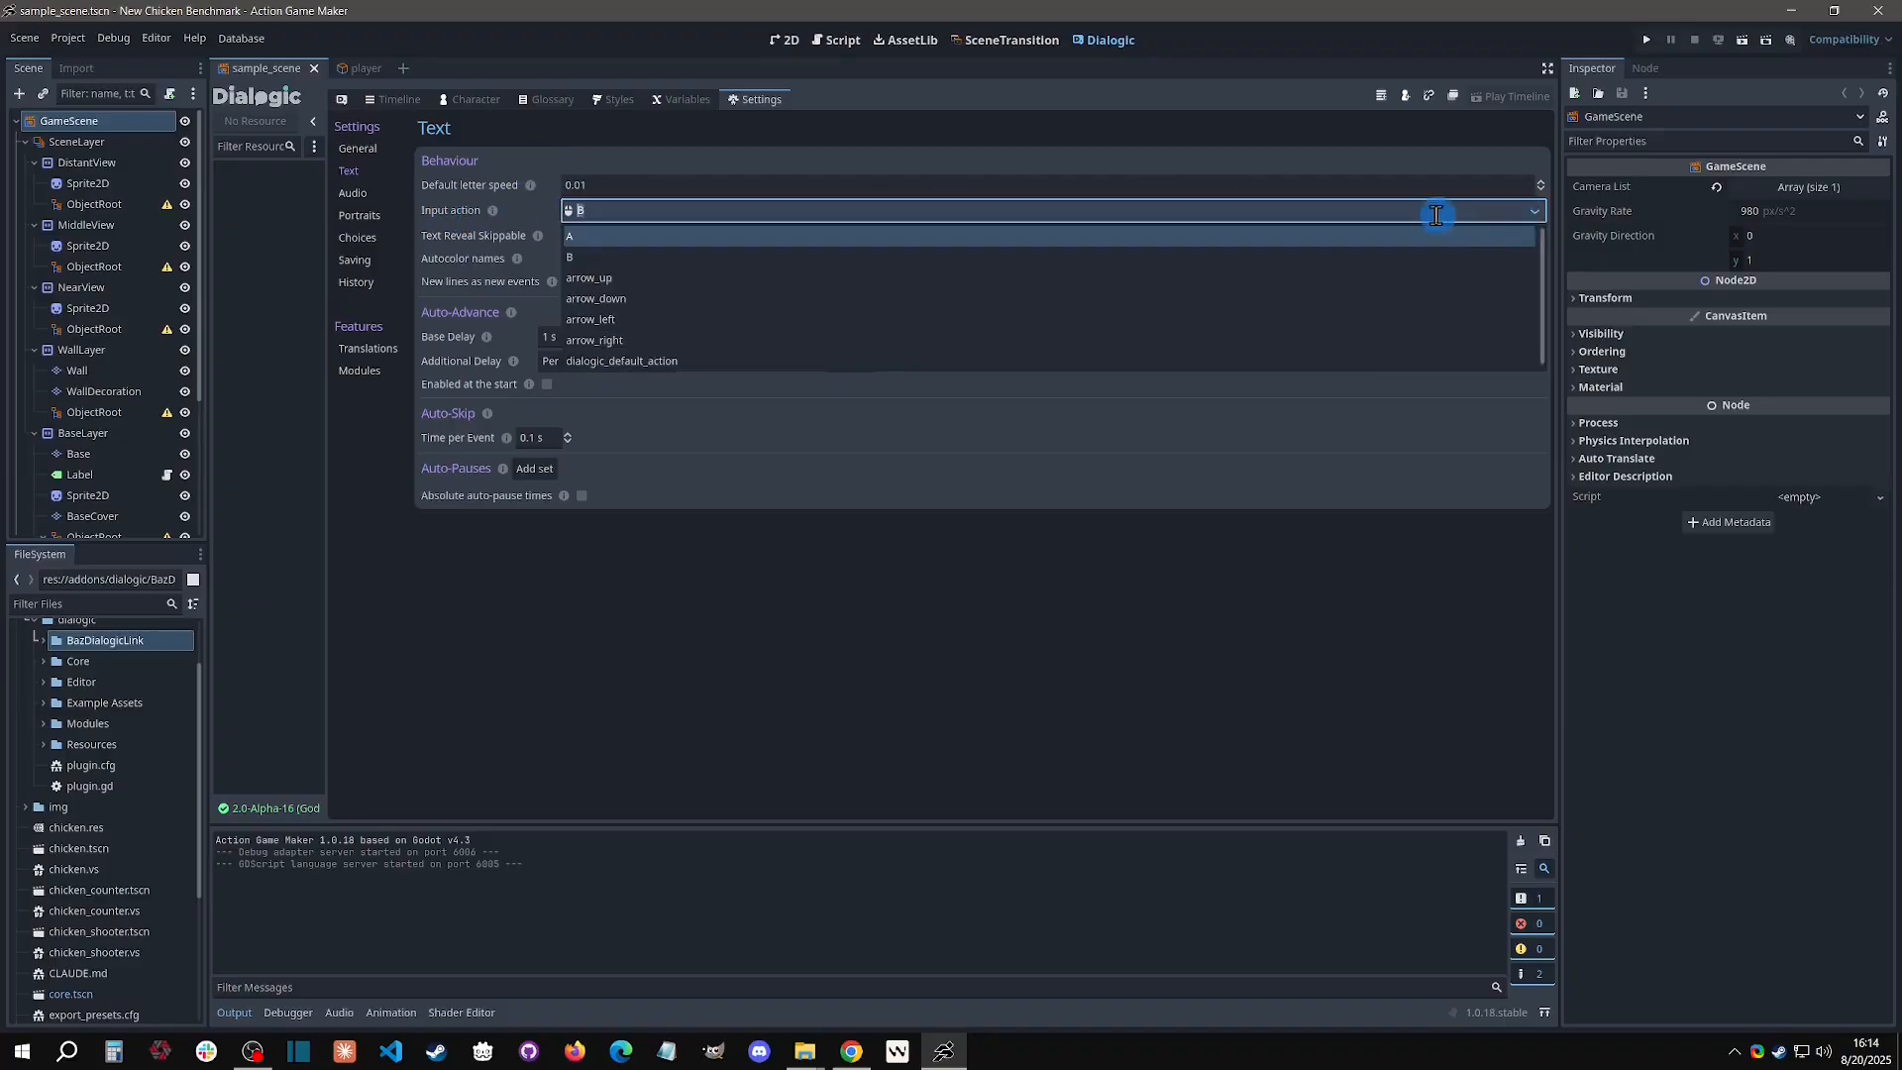
click(595, 261)
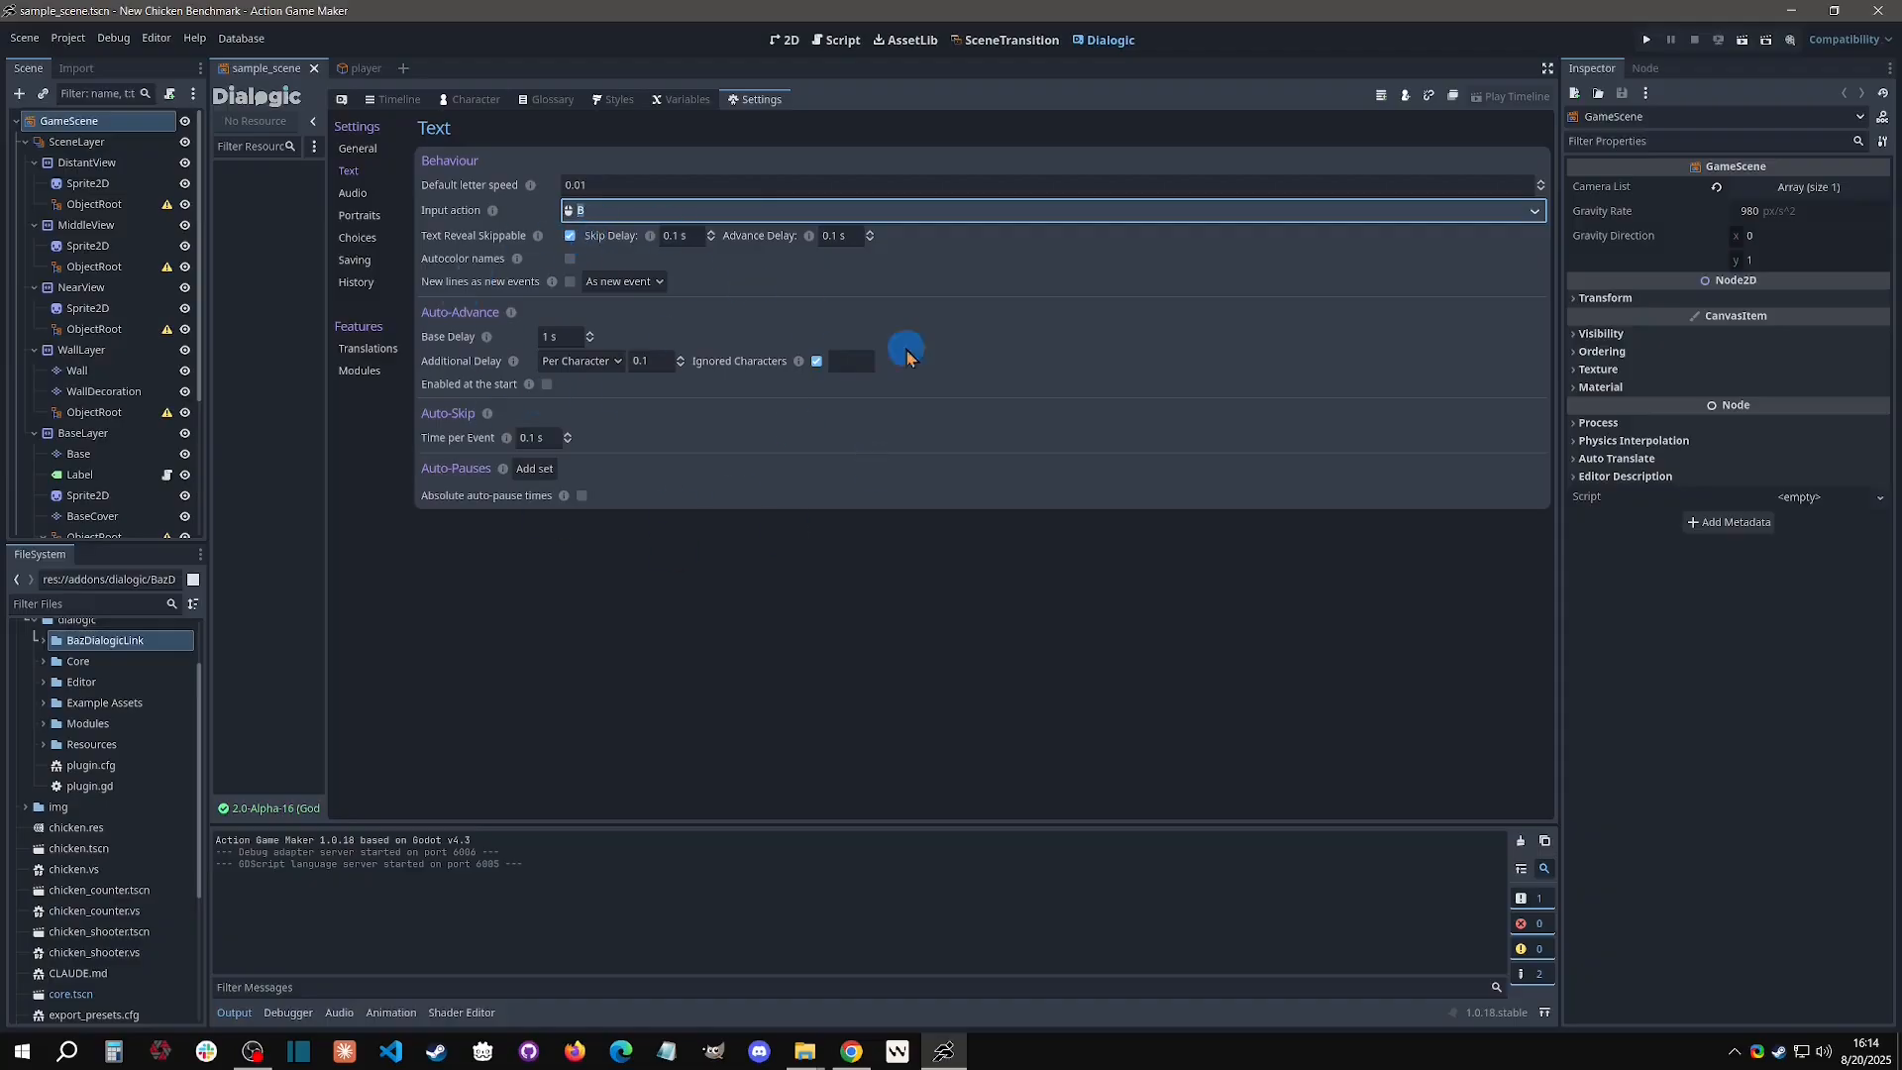
Set Dialogic's choices to appear after delay, and compare the Choices settings with the Text settings.
click(357, 238)
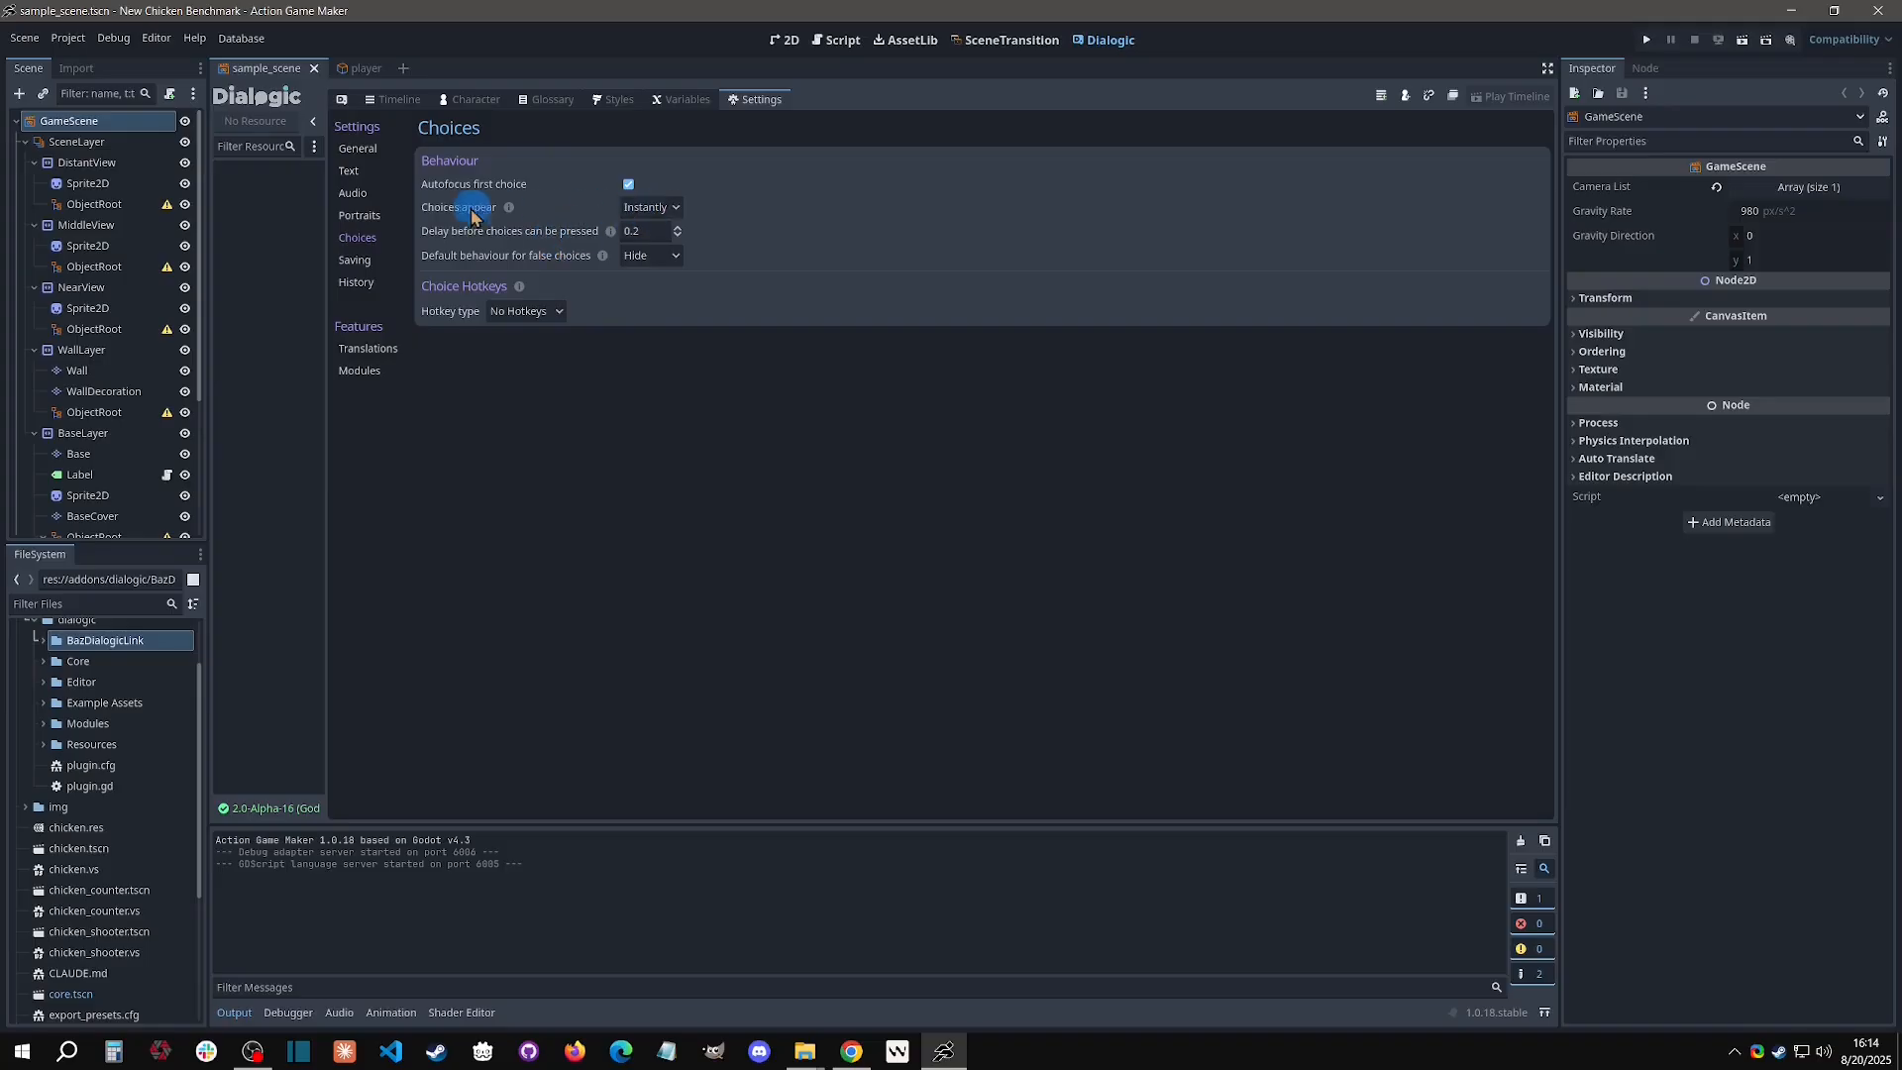
click(651, 208)
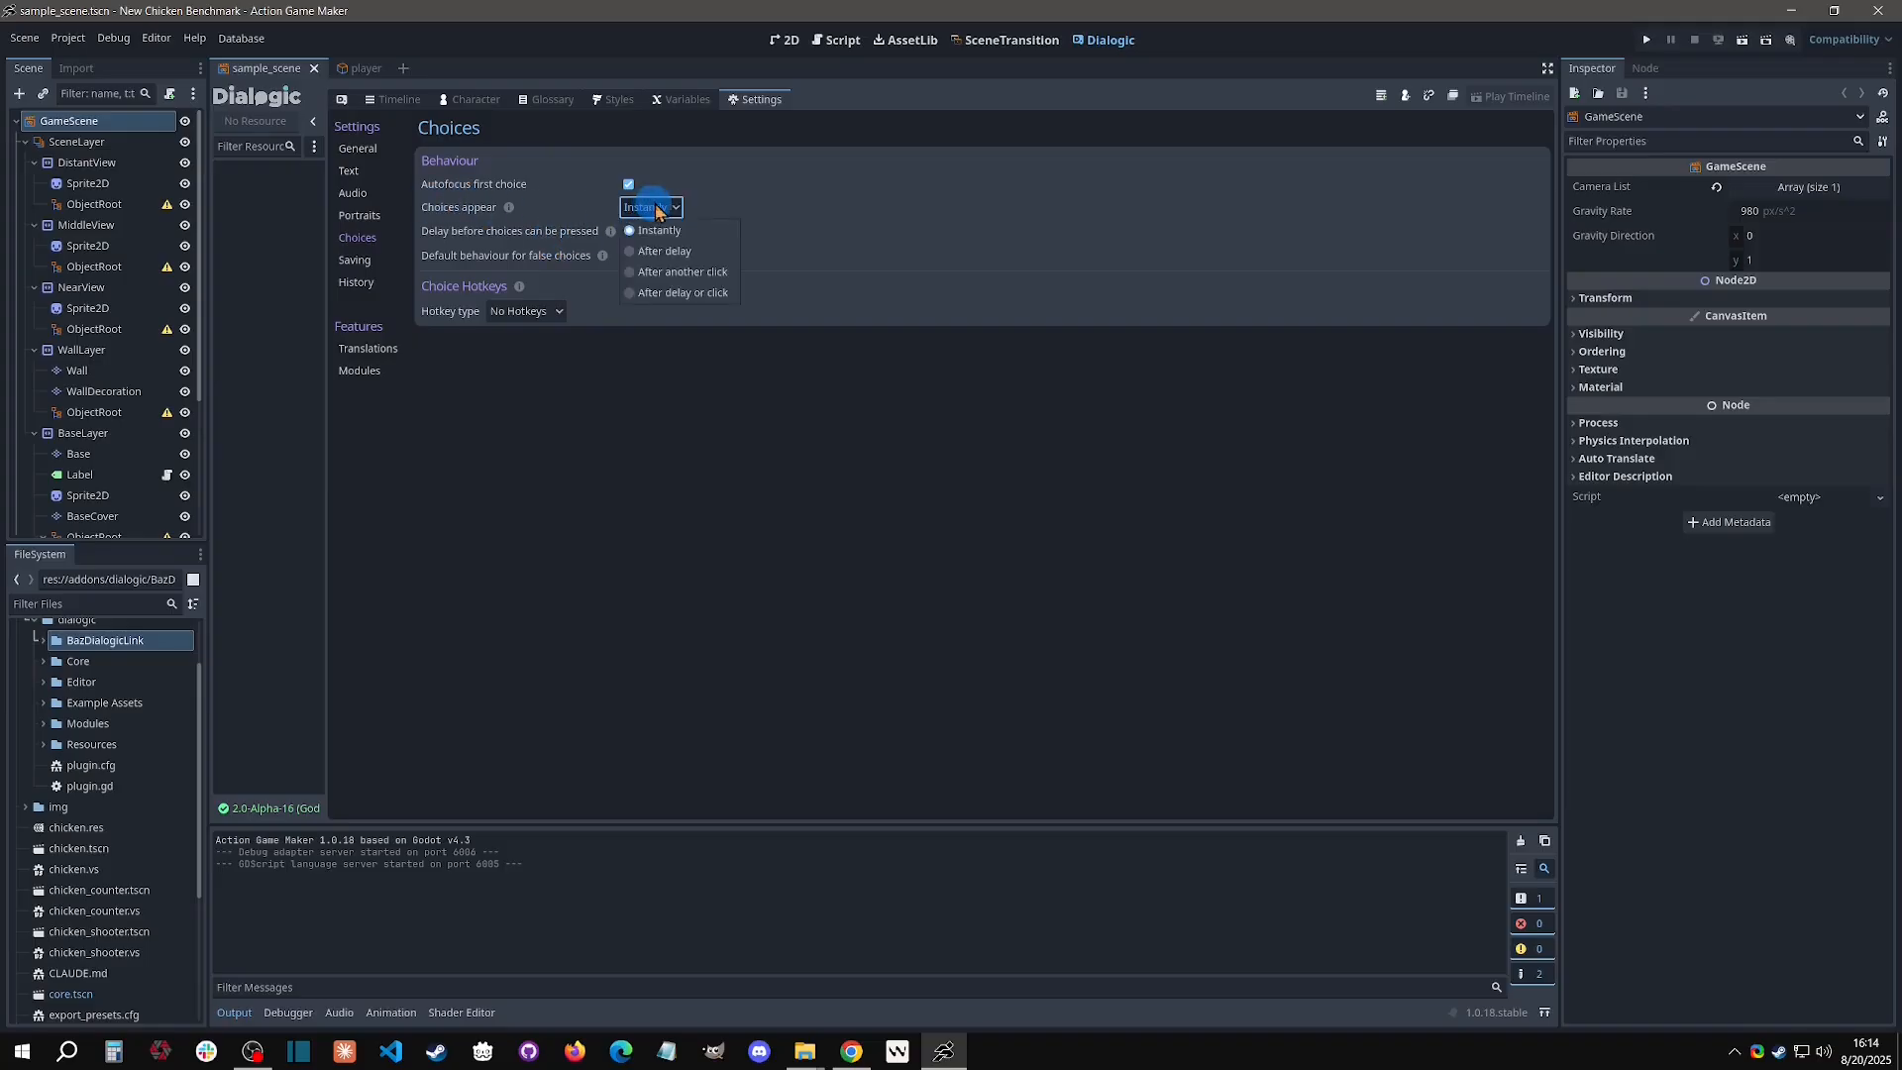
click(691, 252)
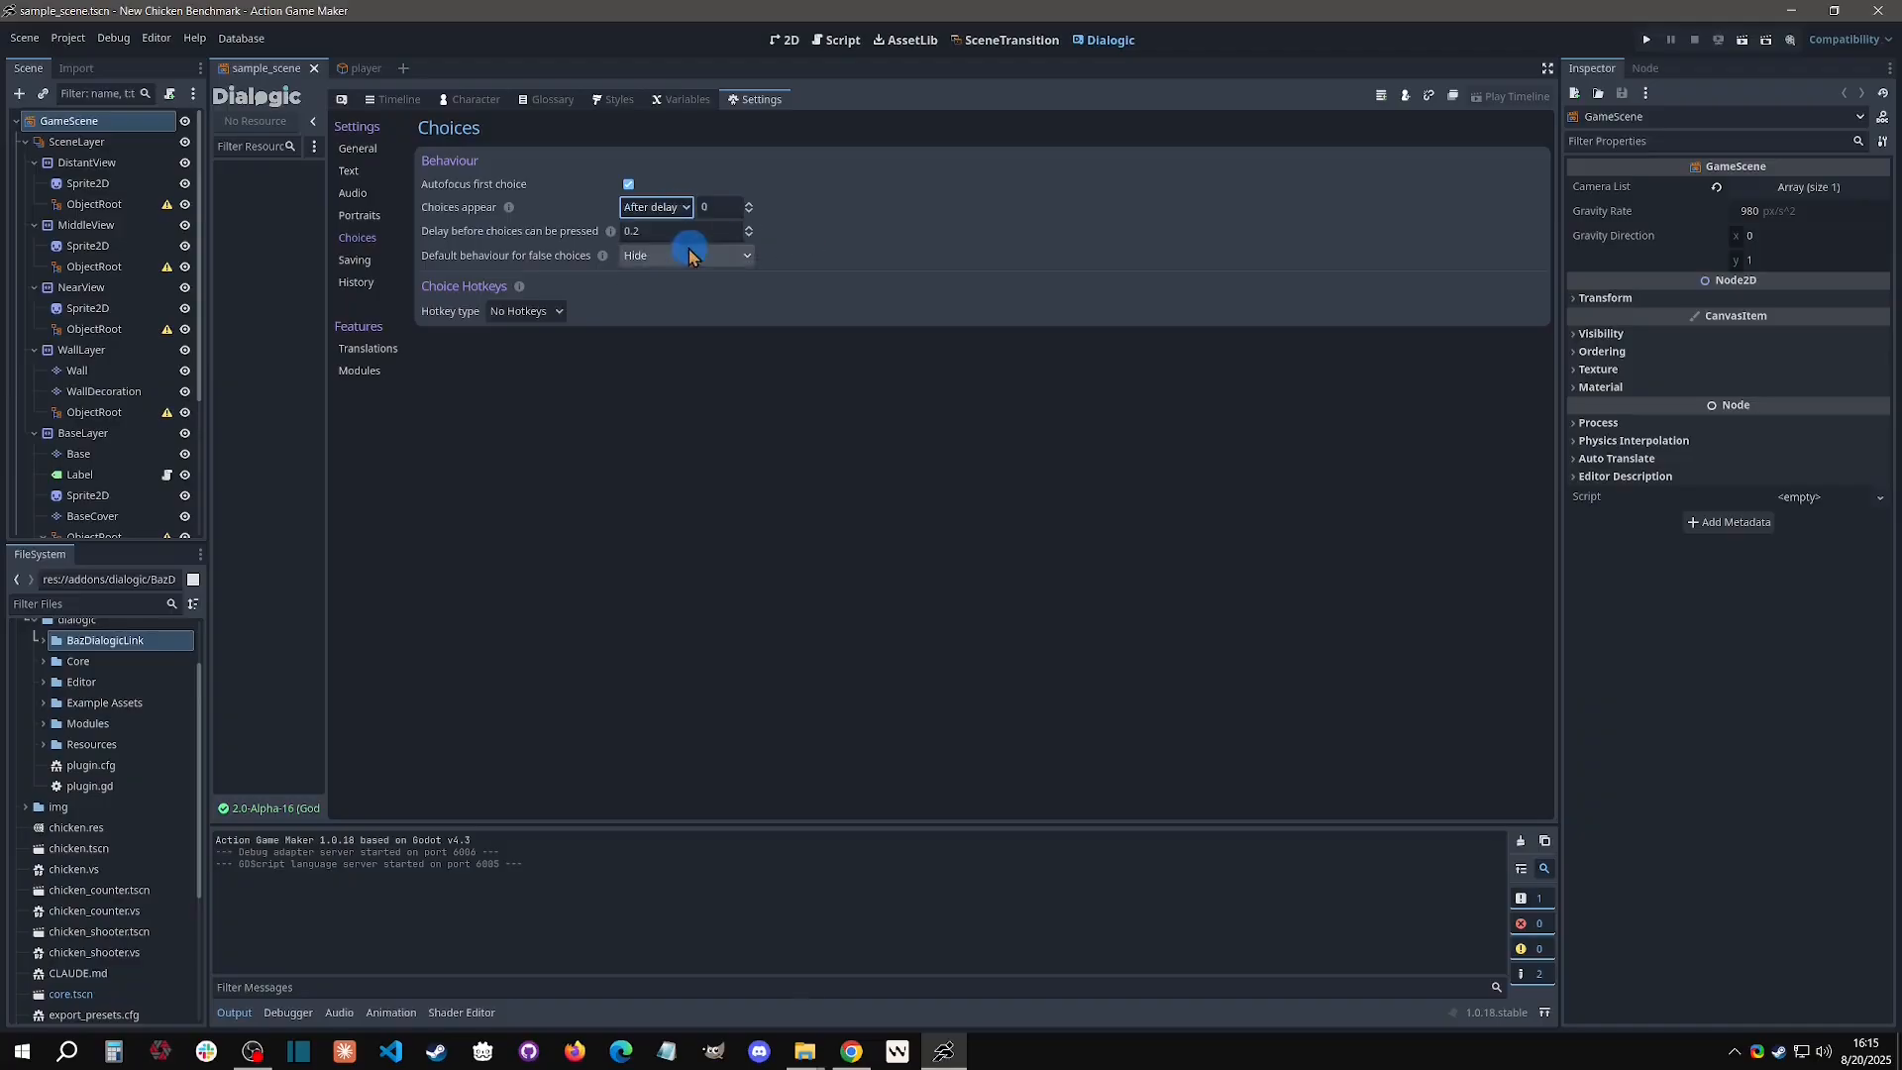
click(680, 231)
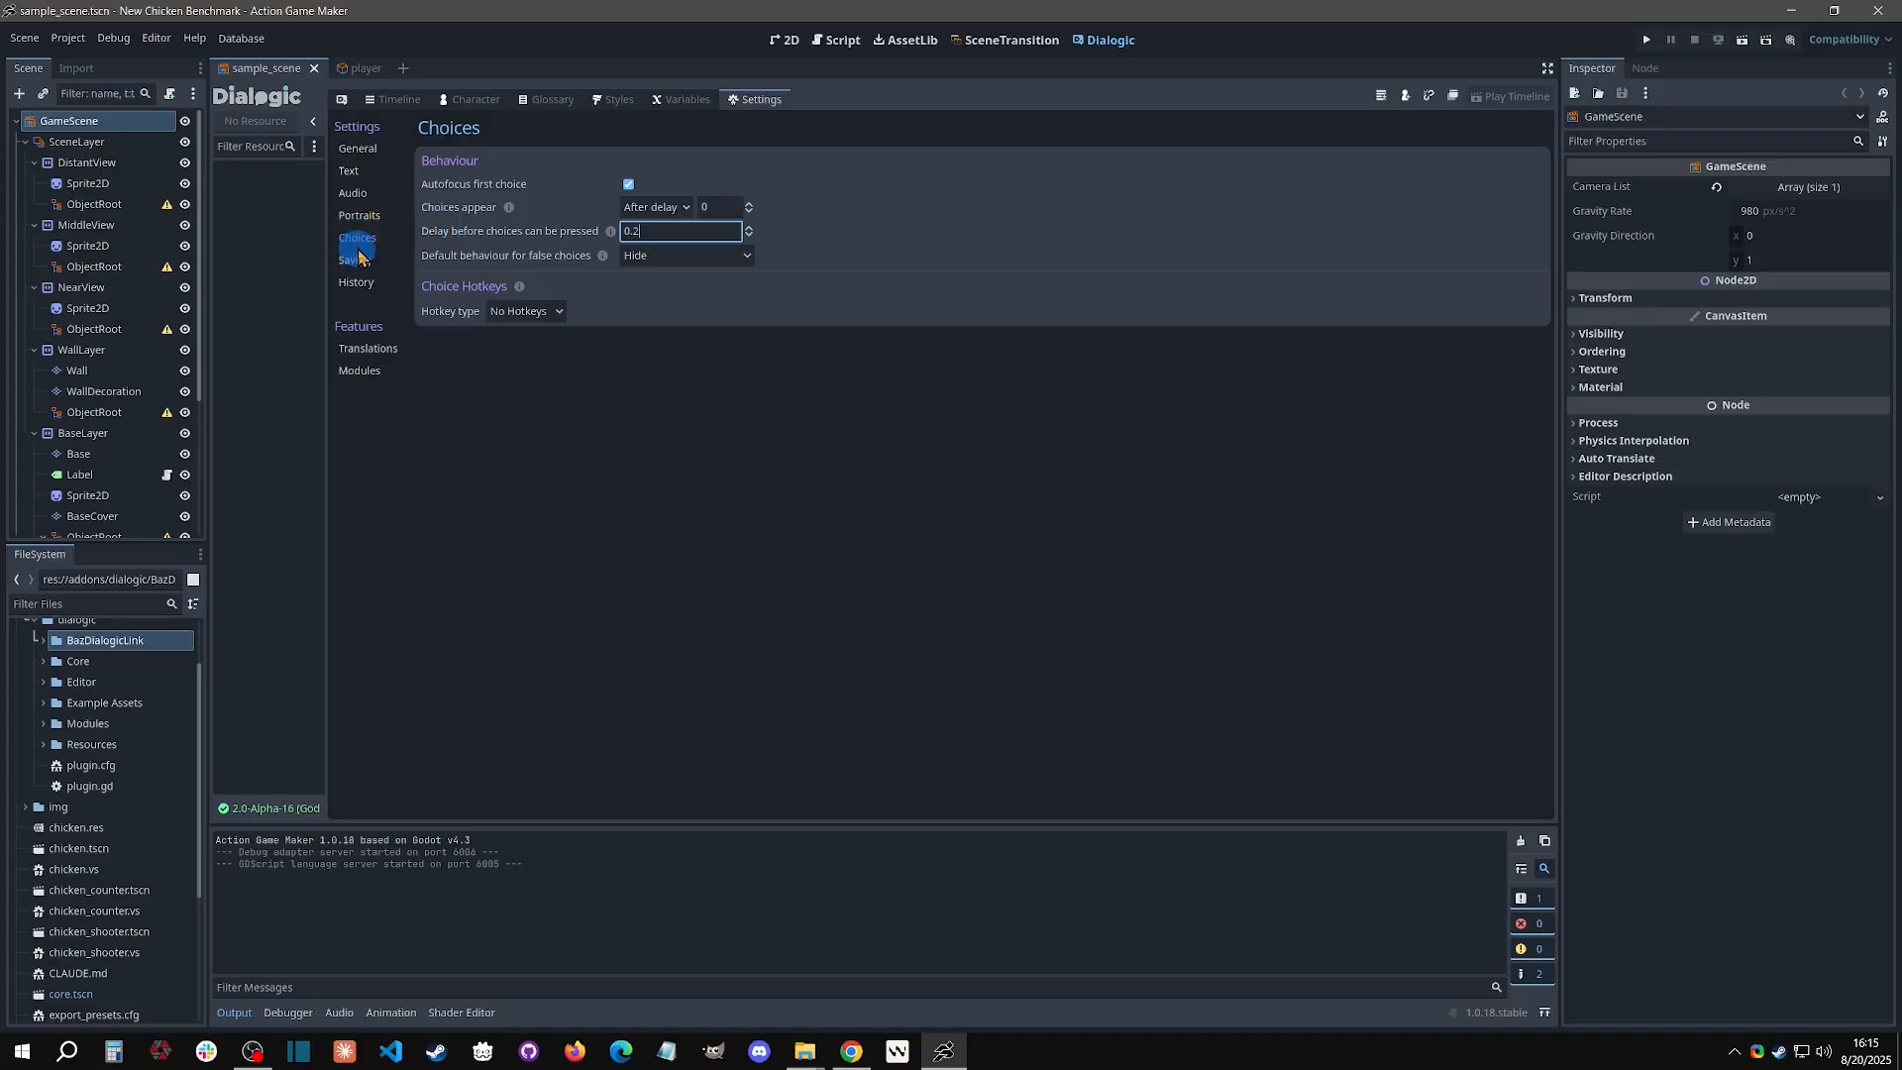
click(354, 173)
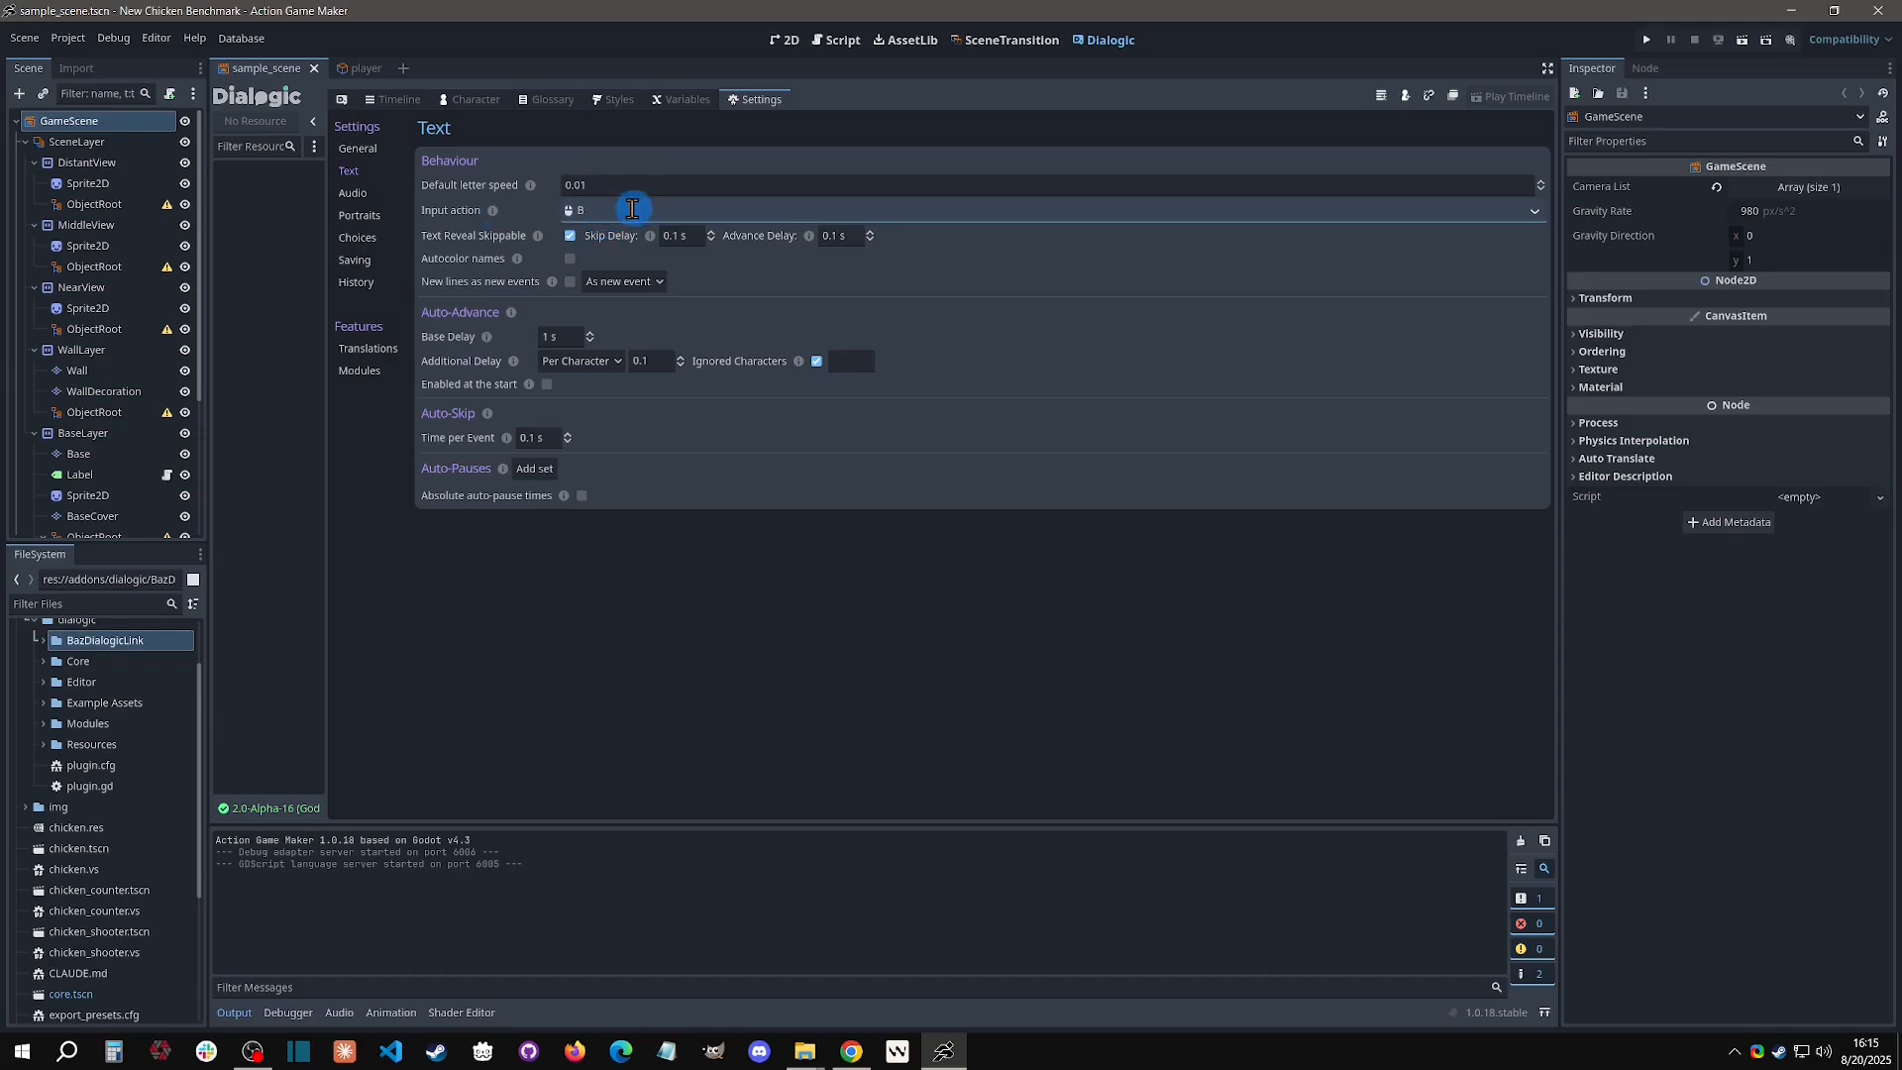
click(376, 240)
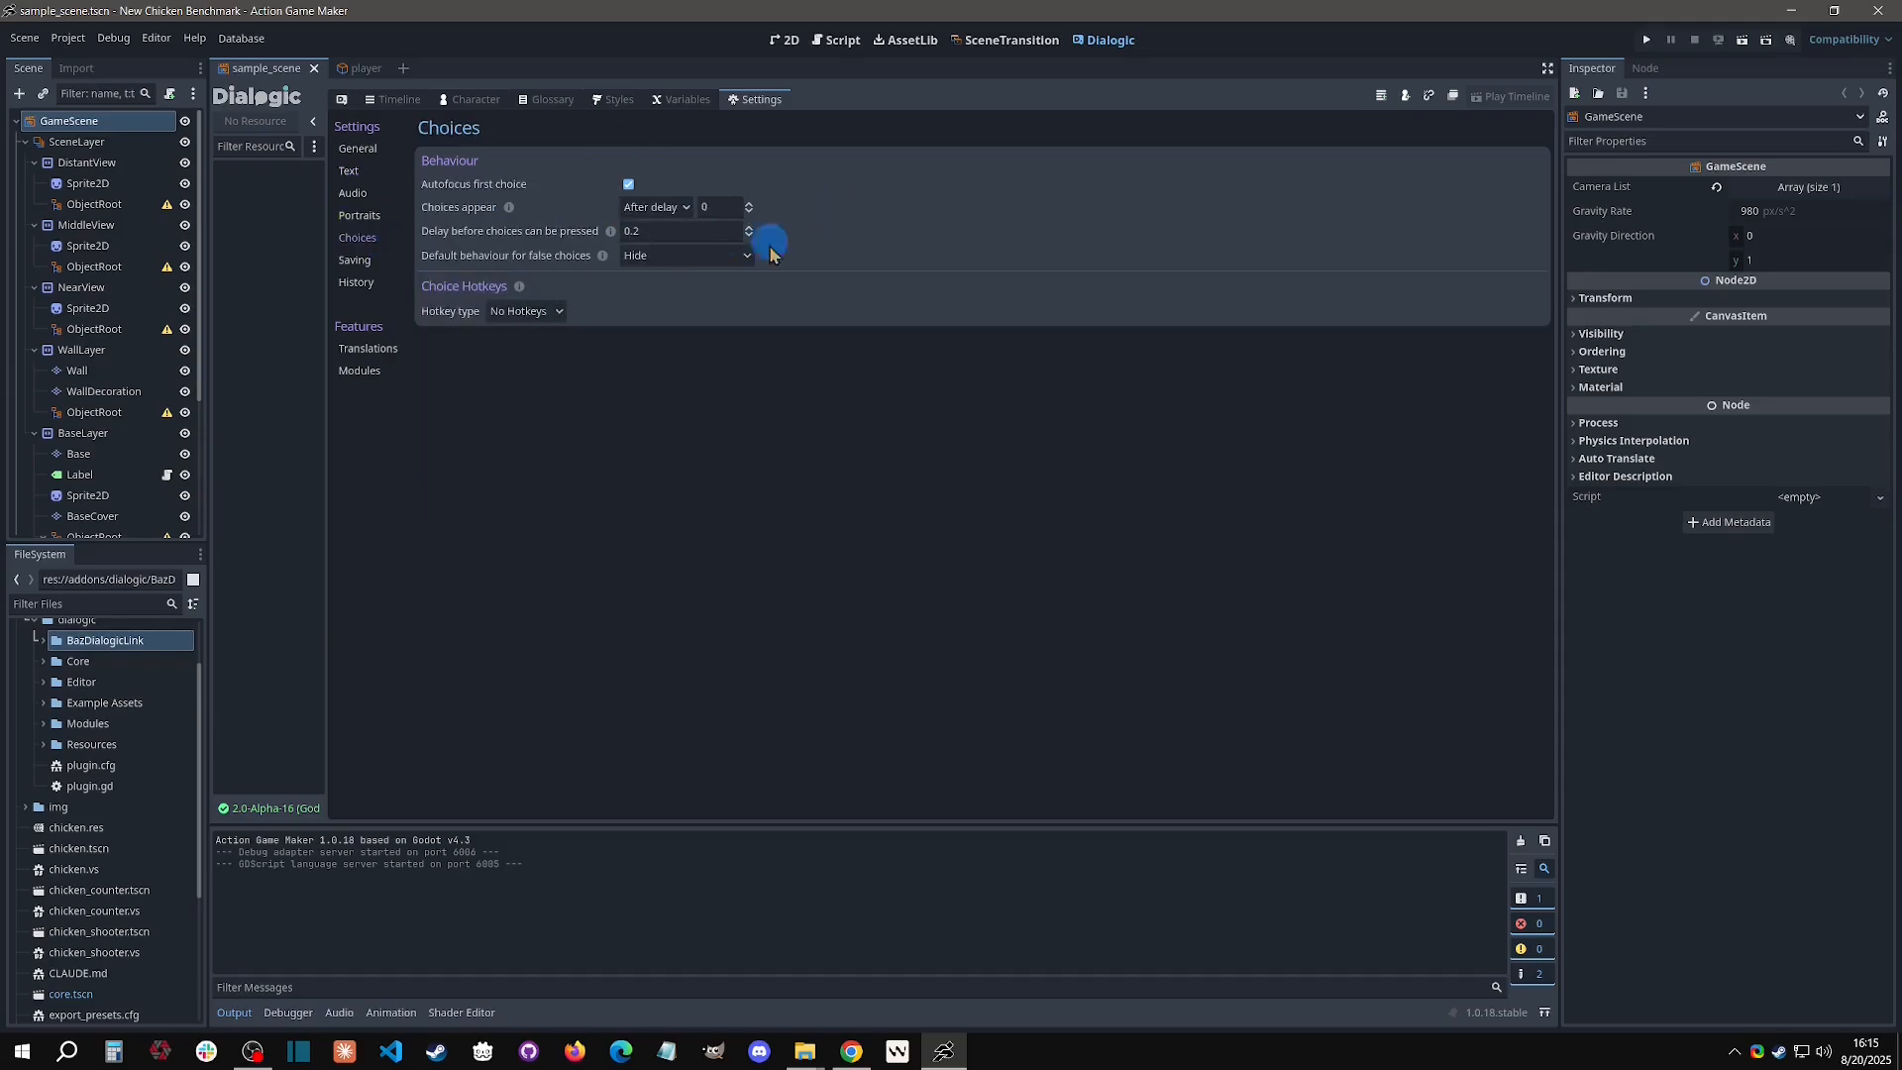
click(354, 170)
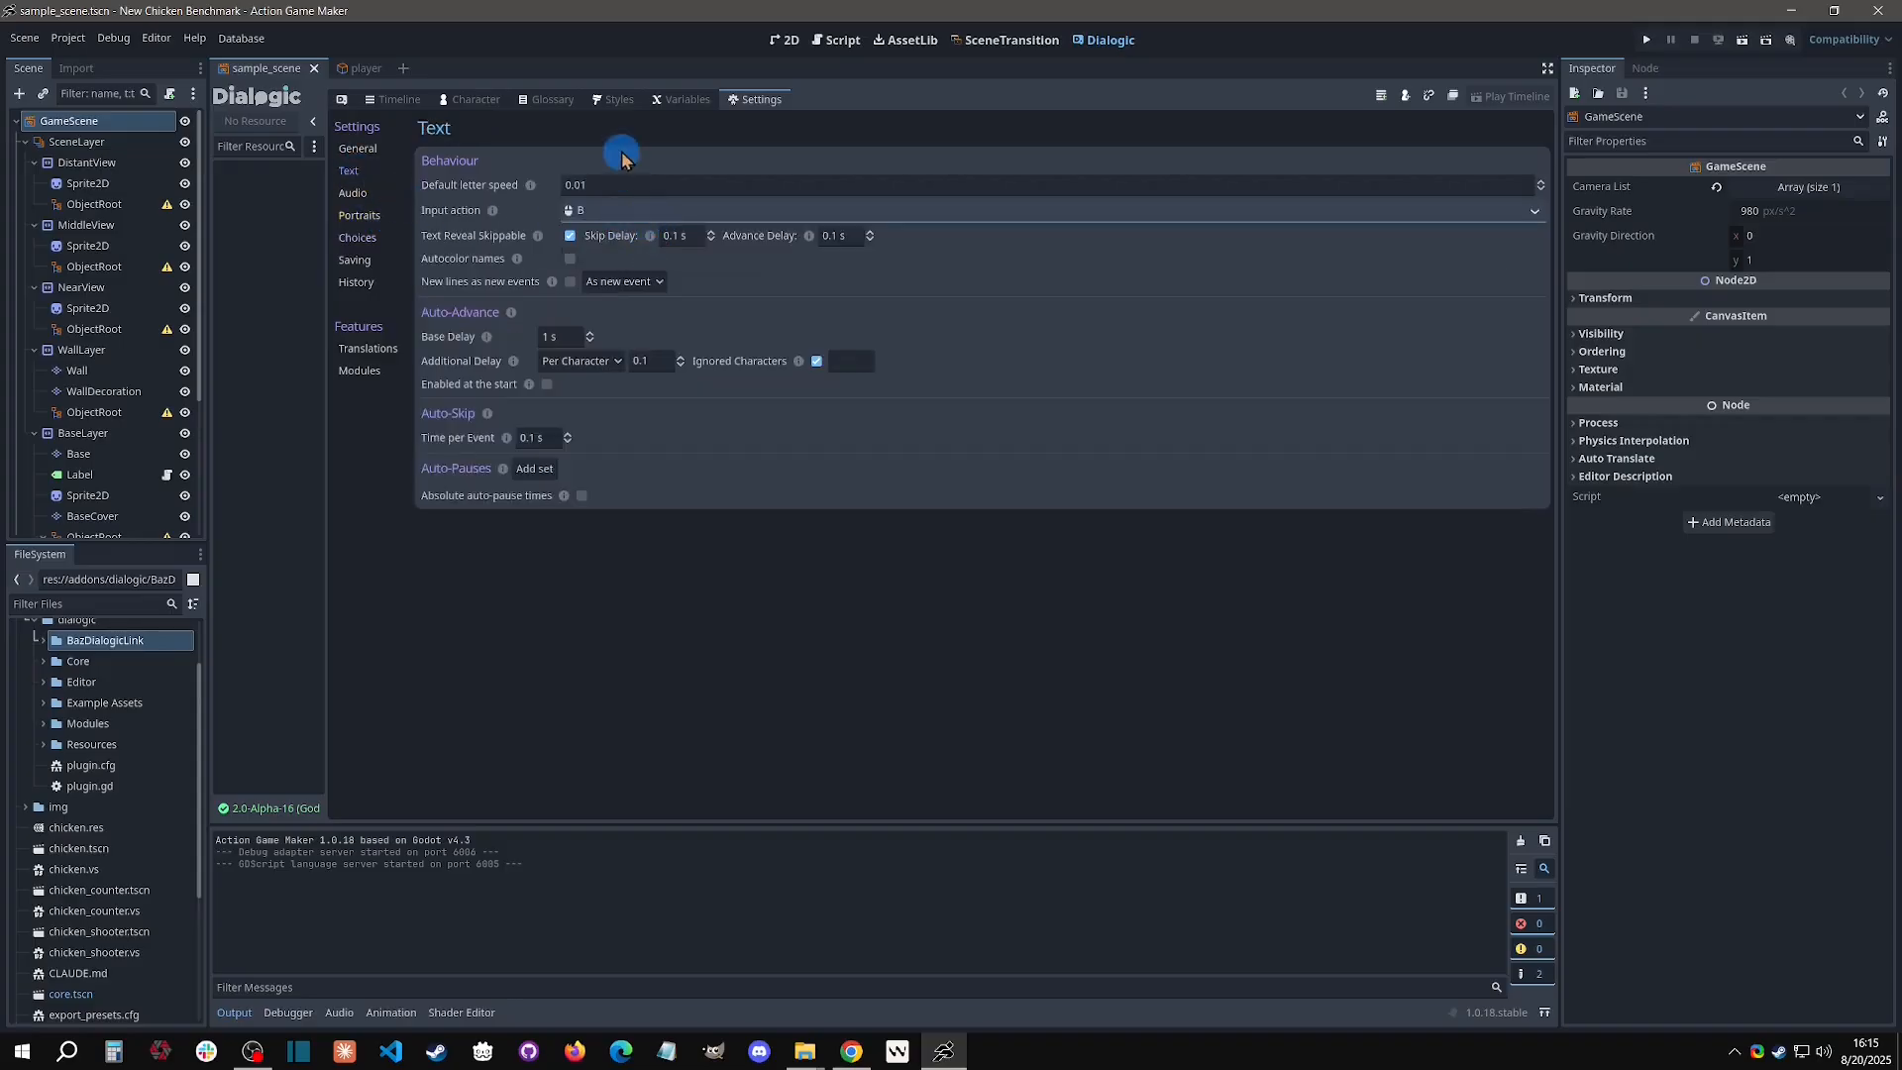
Preview Dialogic's premade styles and use the Speaker Textbox Style for a new style.
click(616, 100)
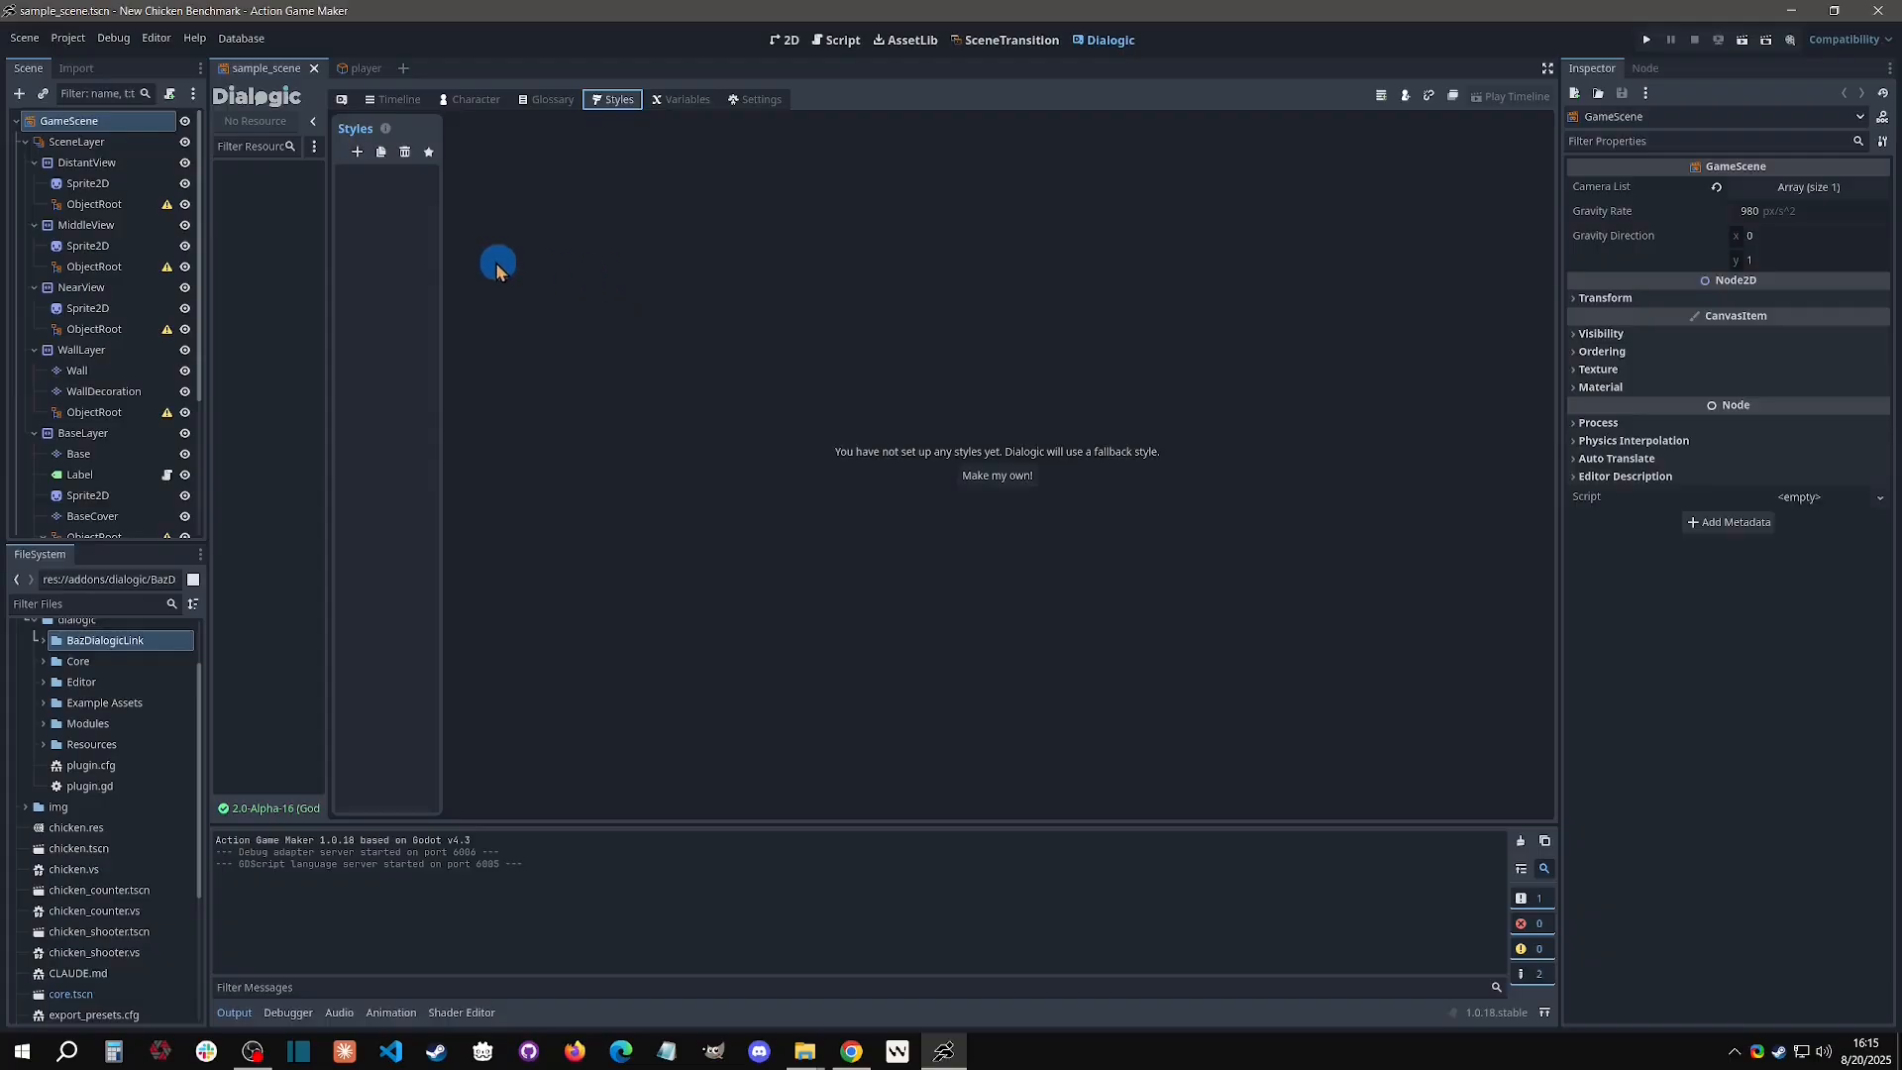
click(357, 154)
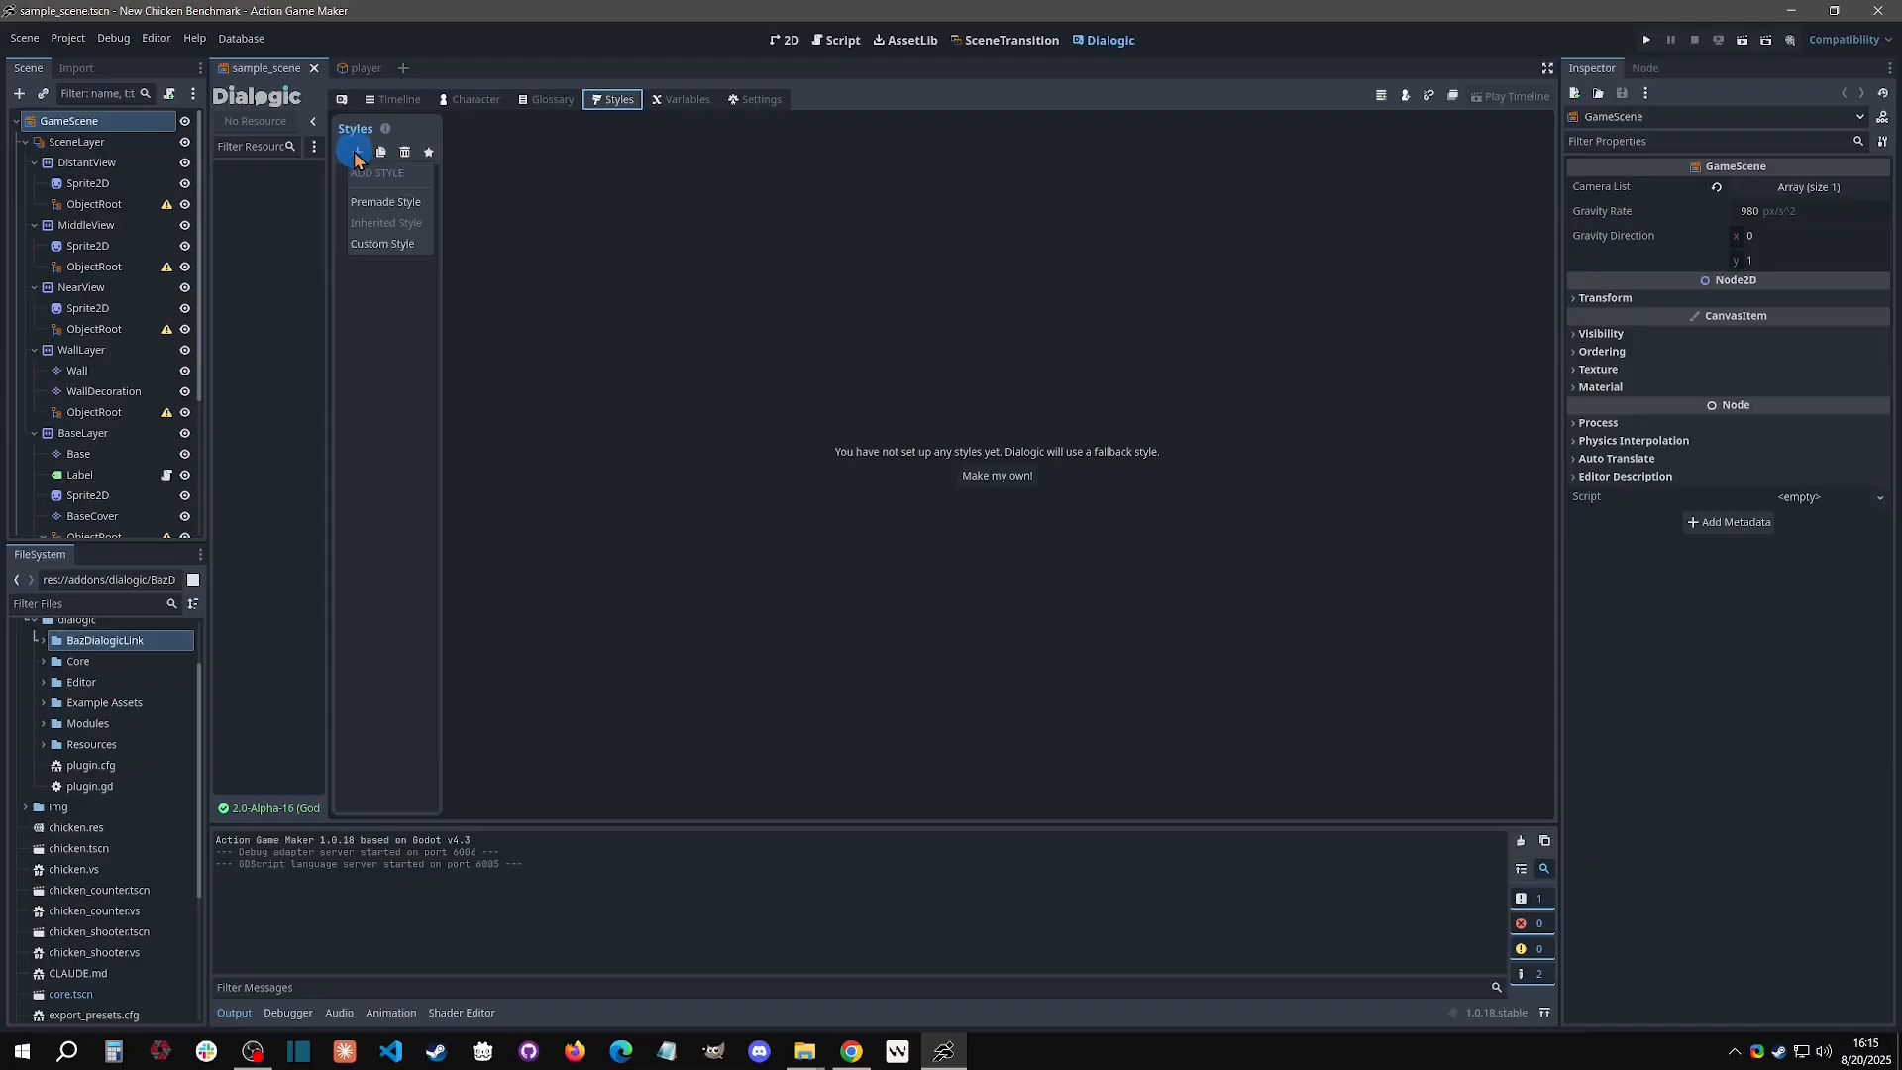
click(380, 203)
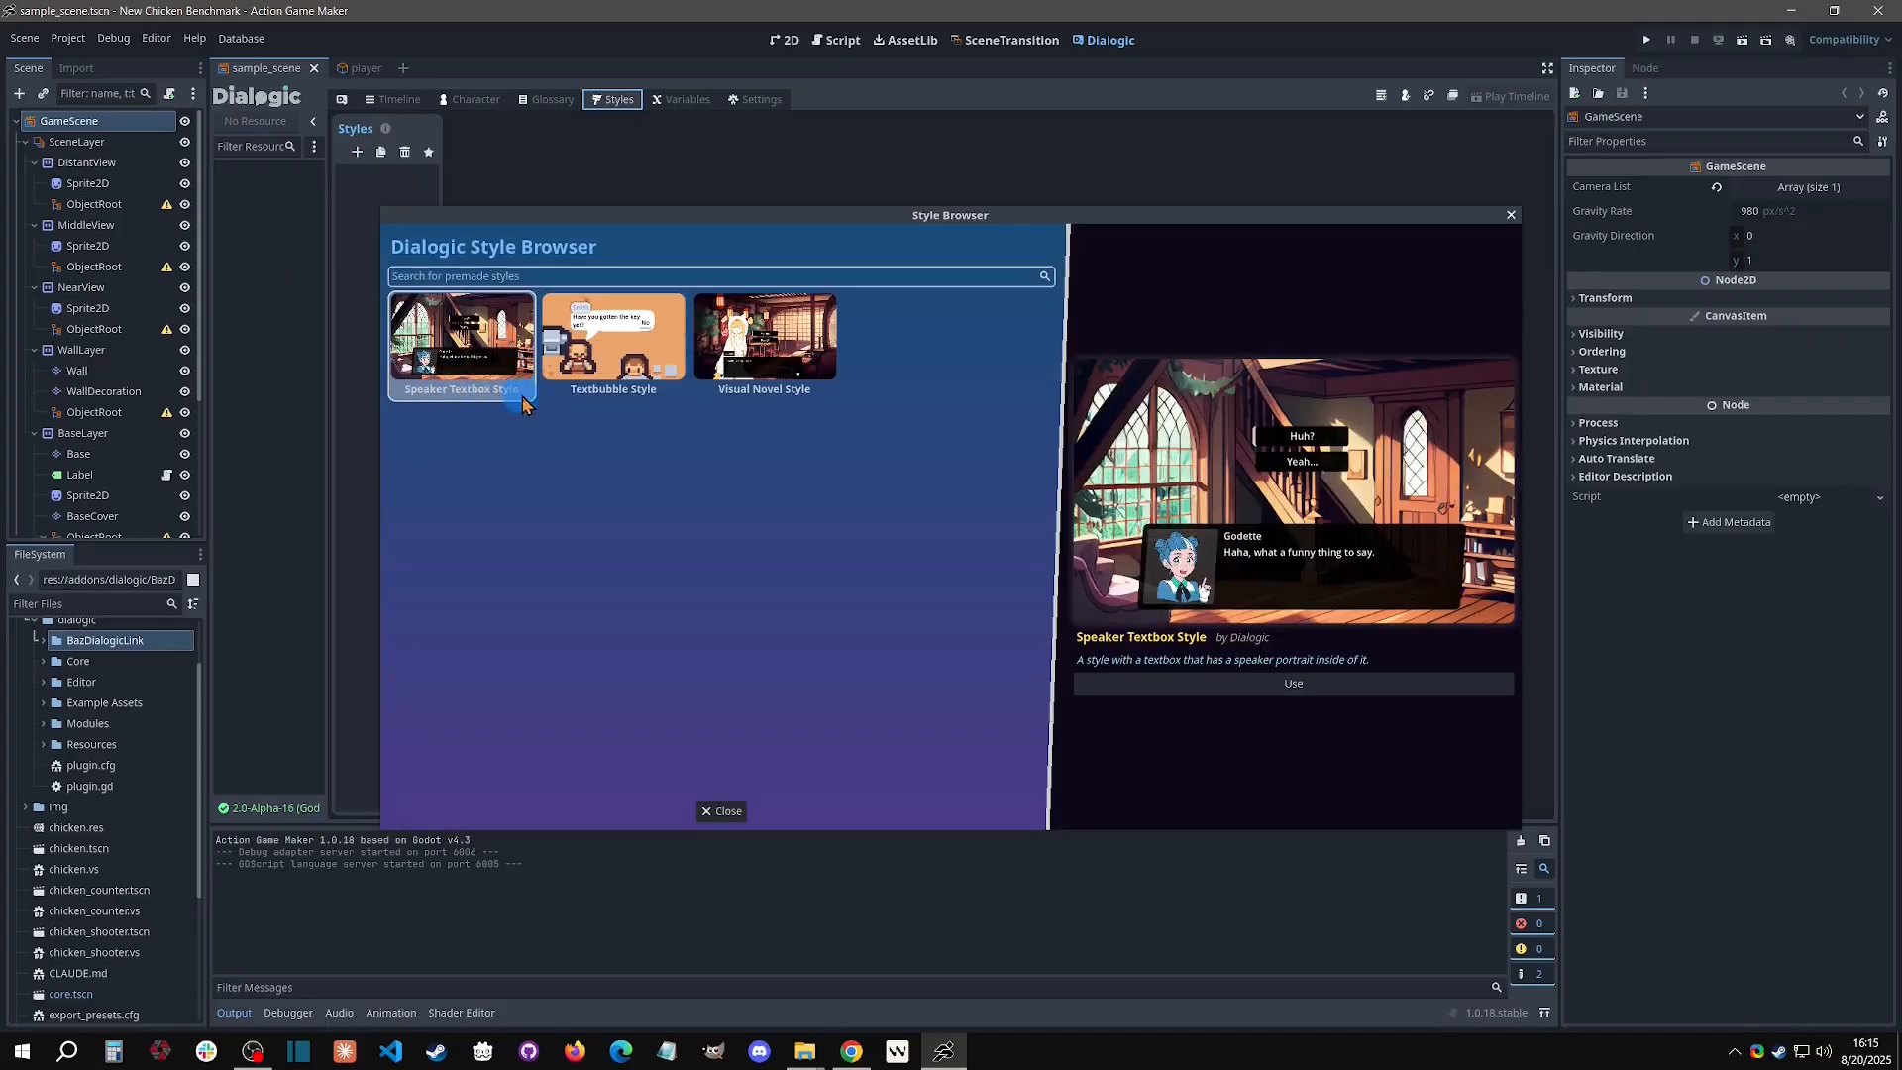
click(733, 387)
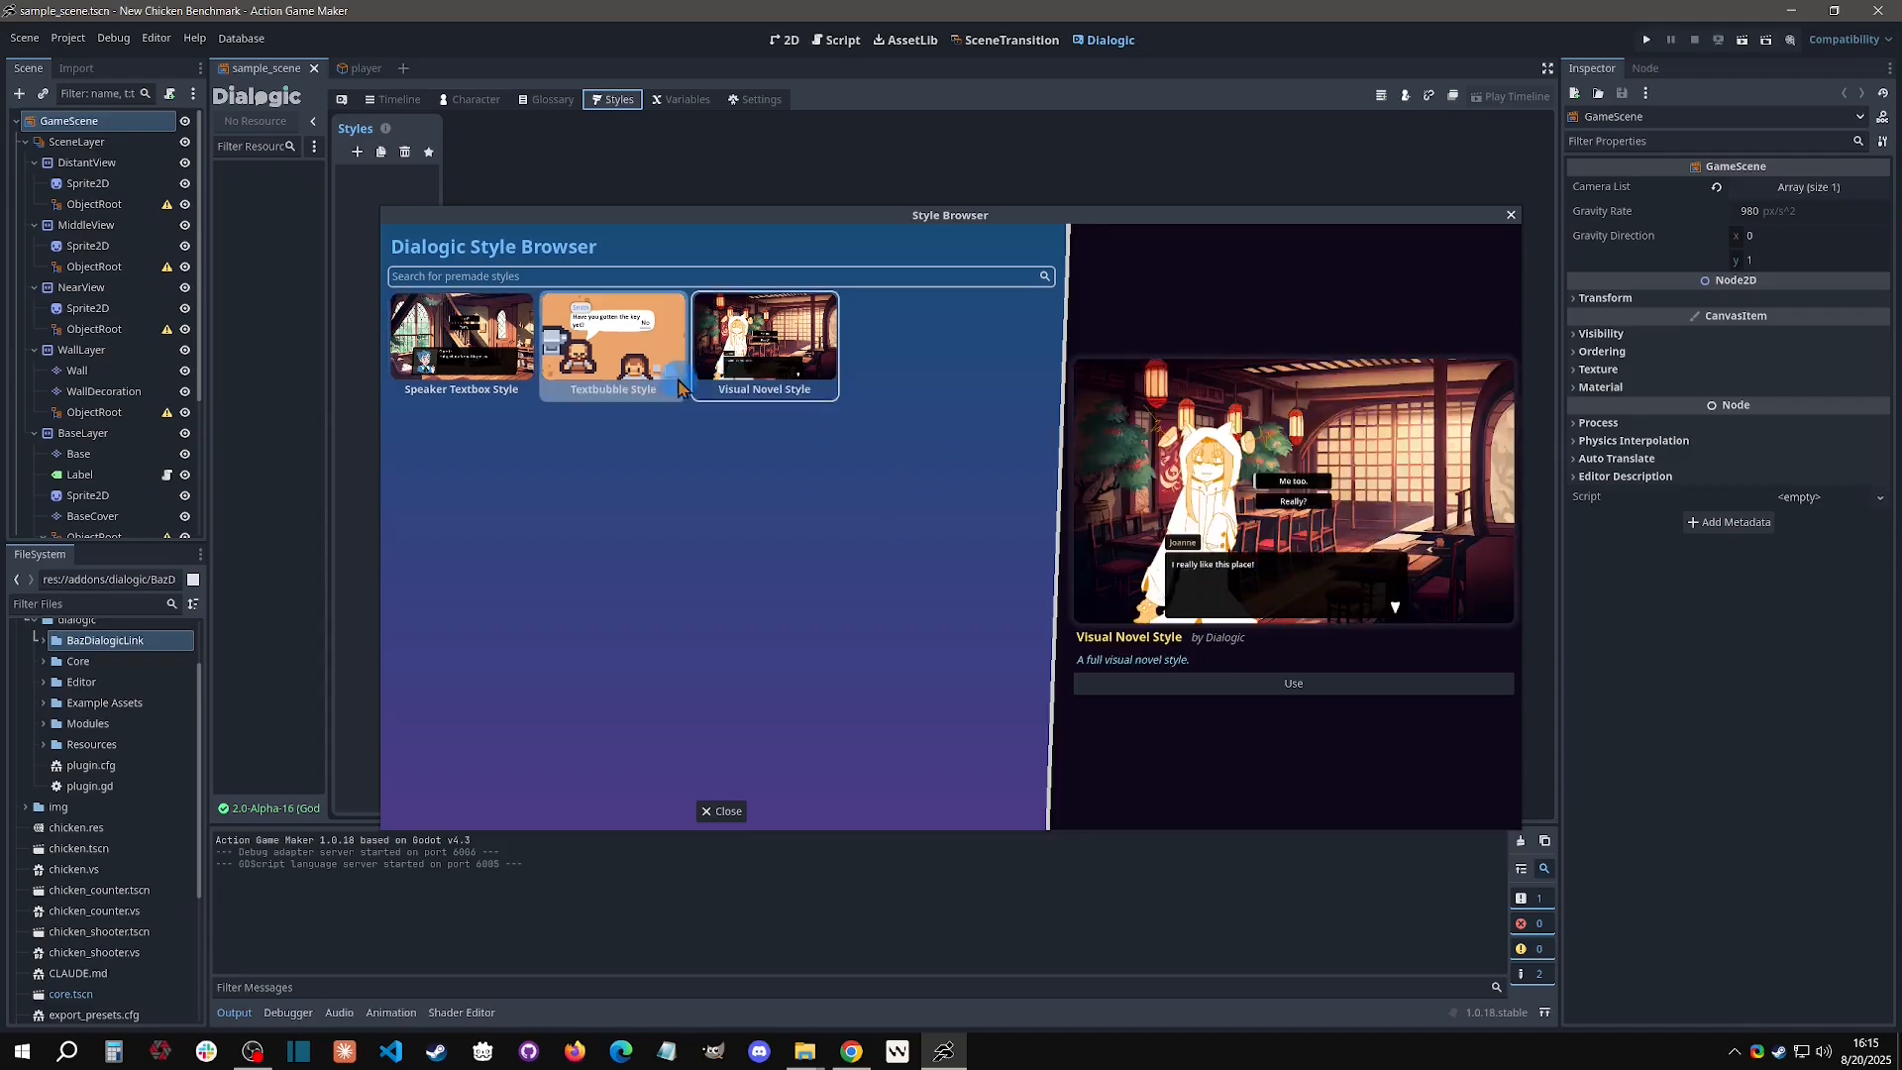
click(613, 342)
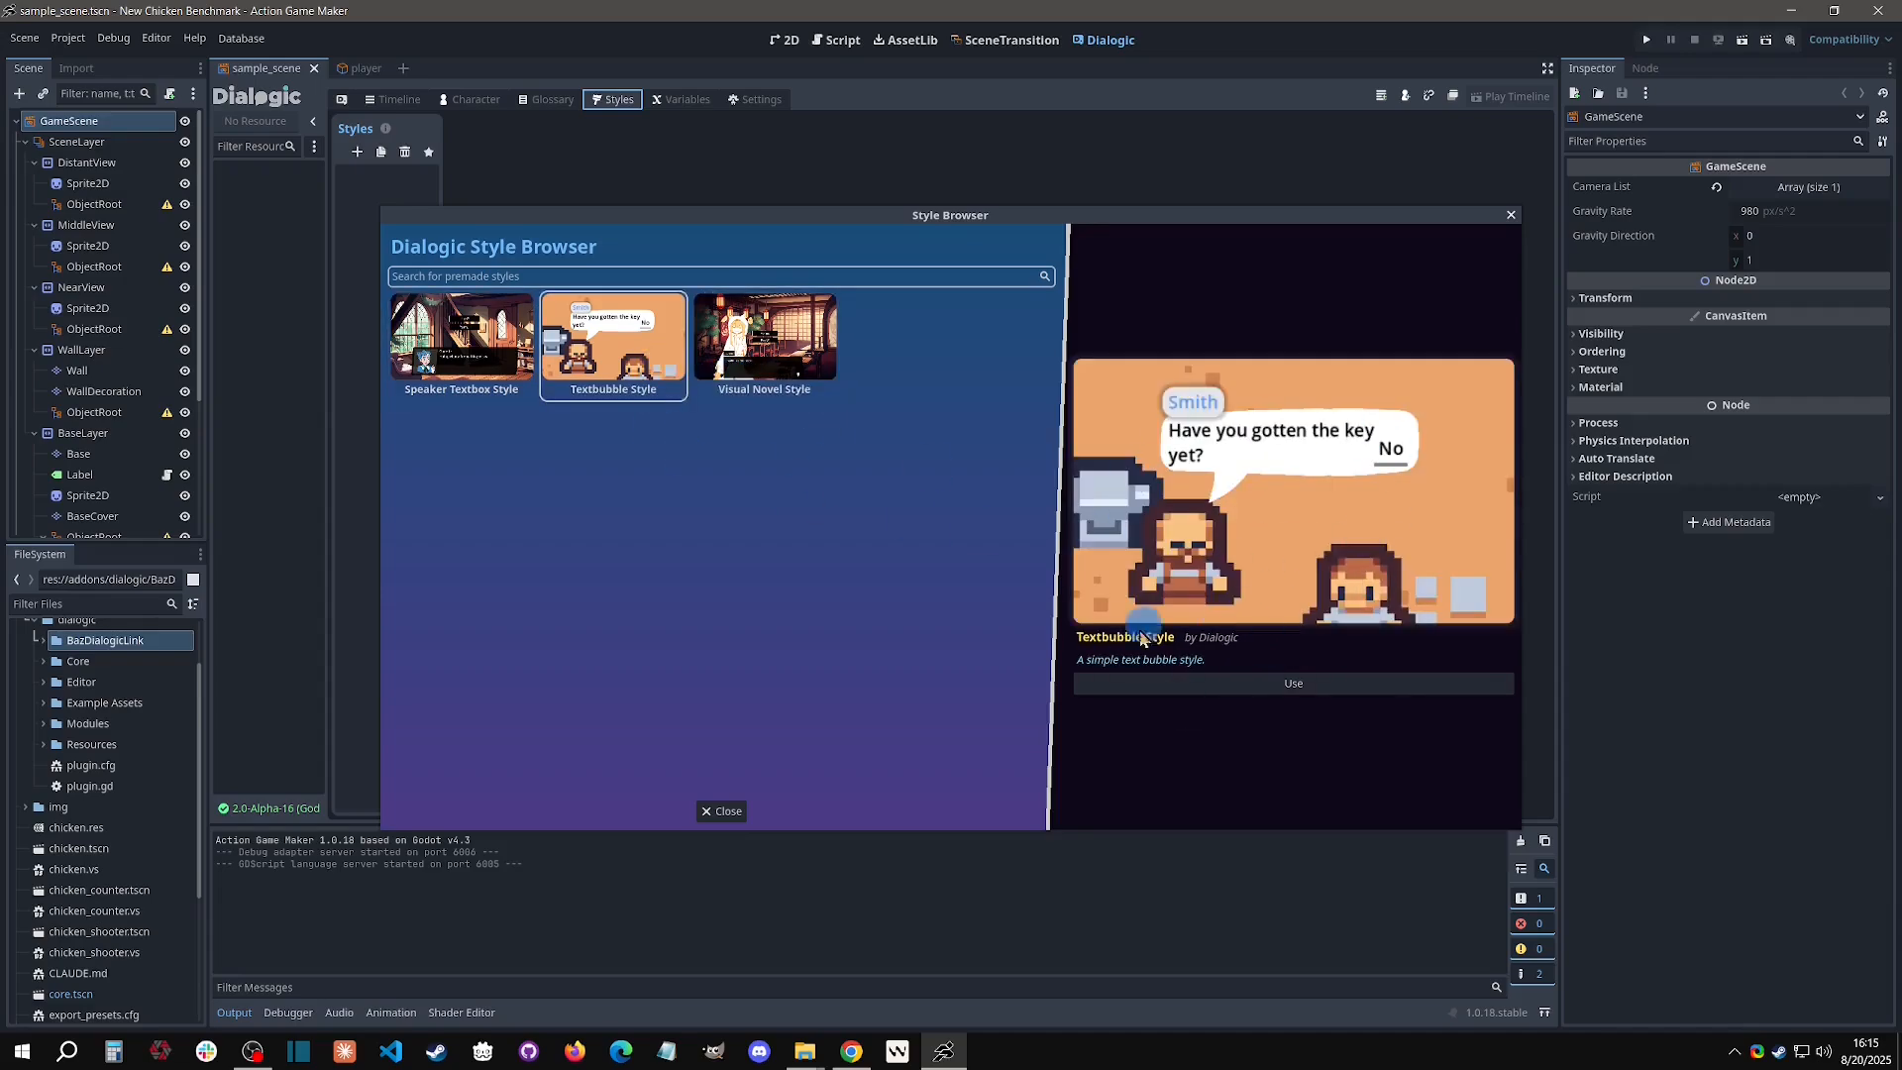
click(456, 346)
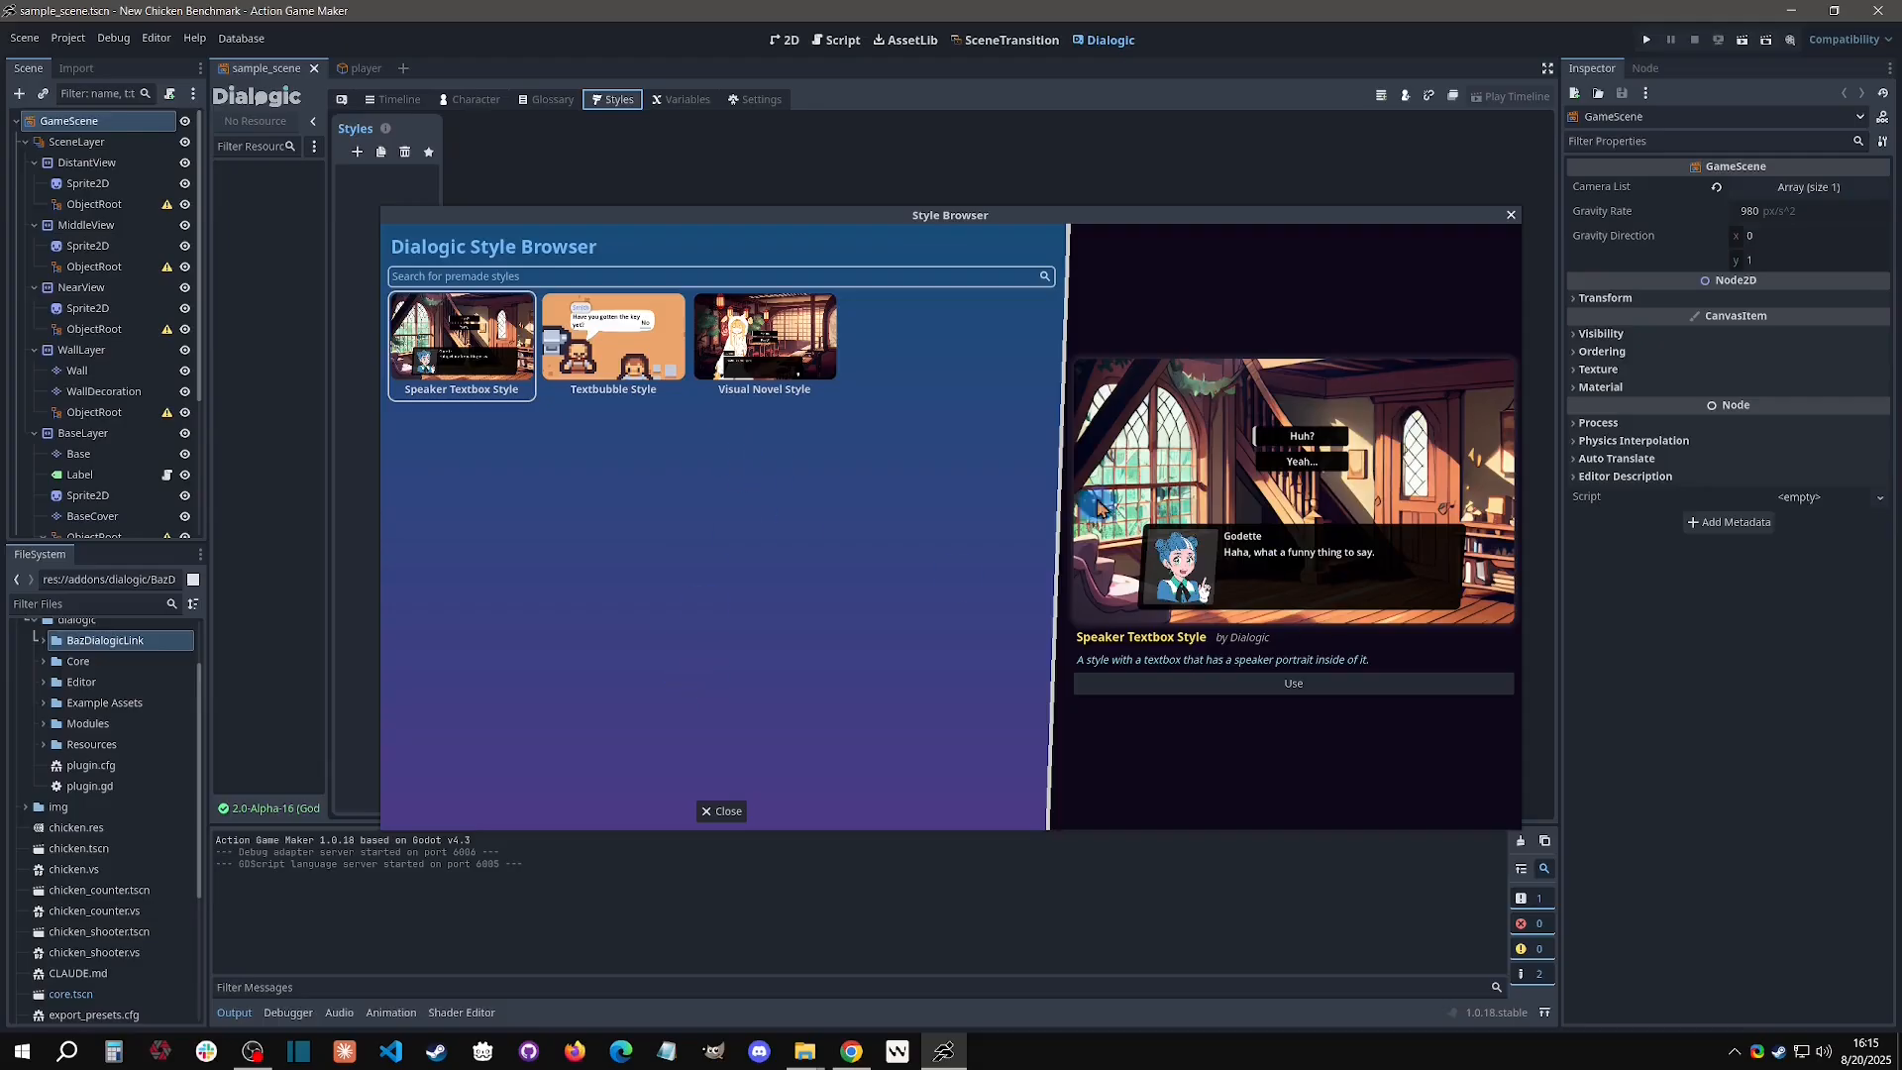
click(1293, 686)
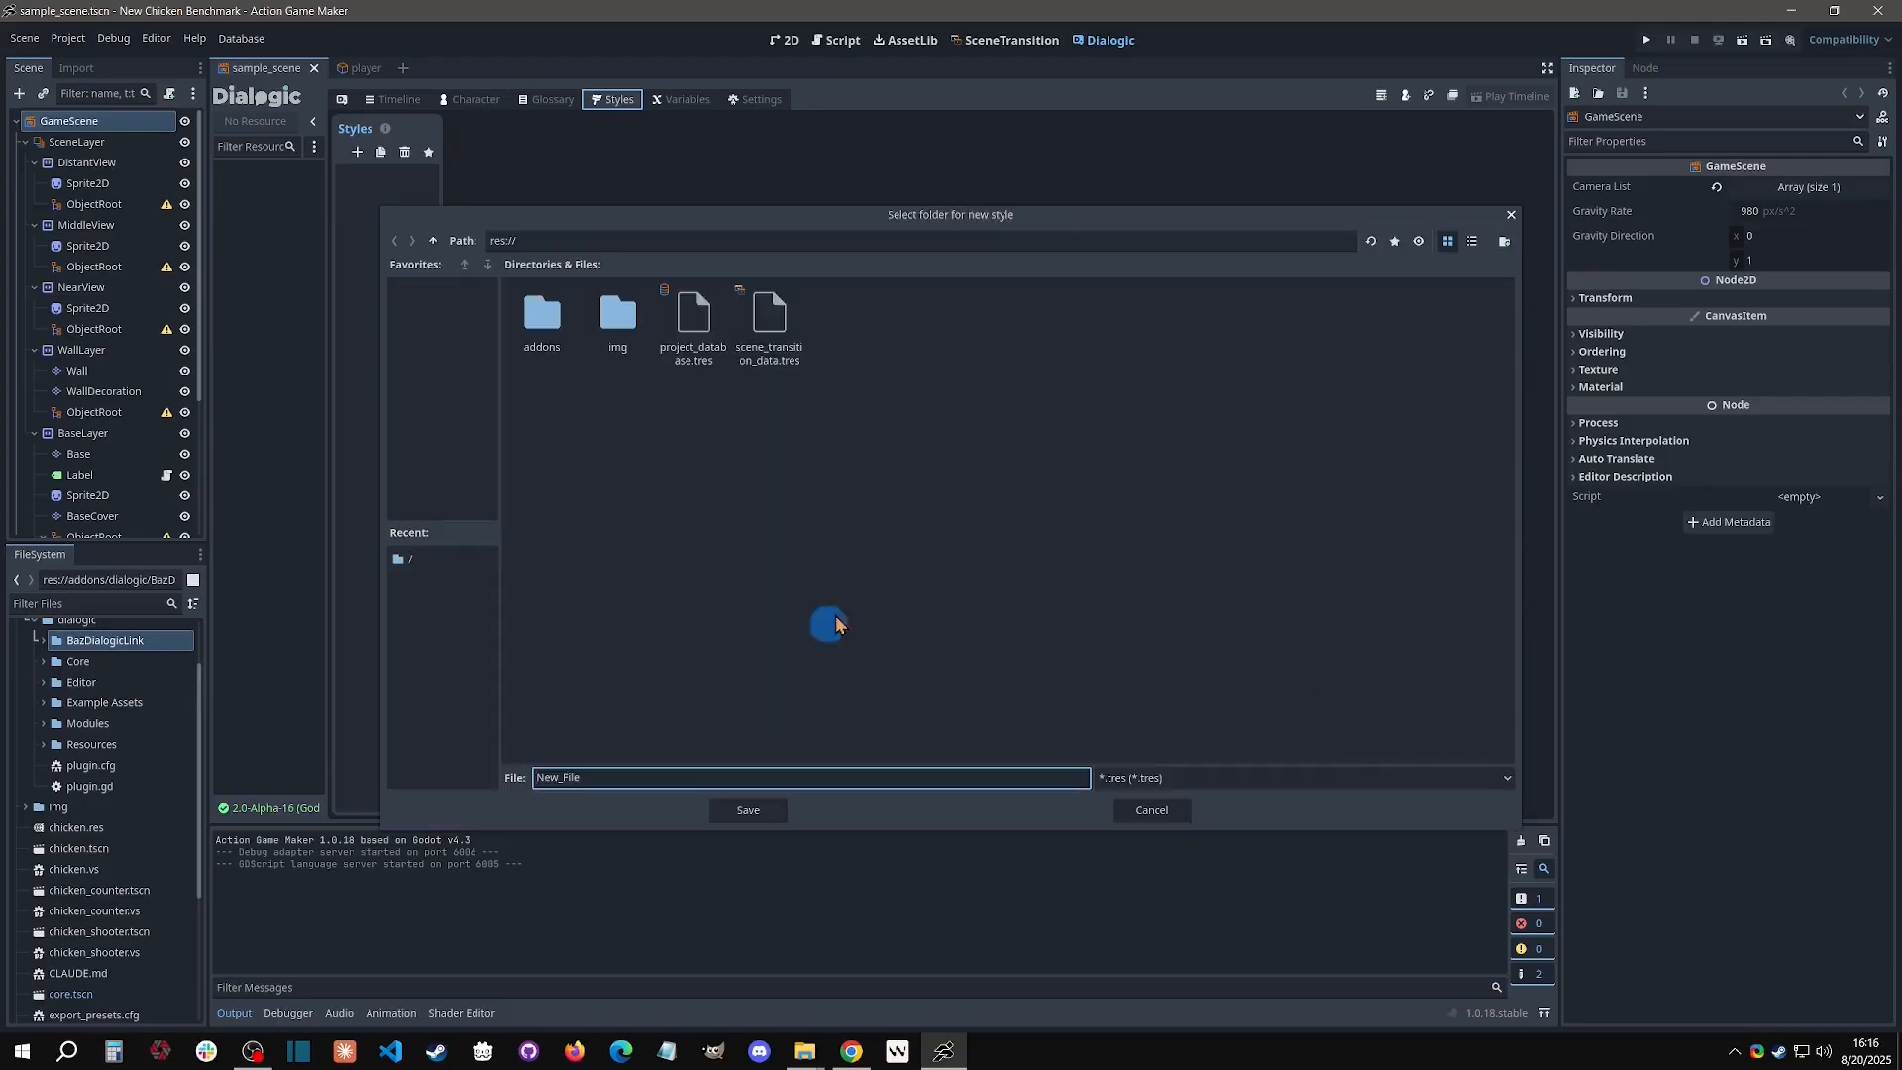
Create a dialogic folder in the project root and save the new style there as main_style.
right_click(782, 539)
click(832, 554)
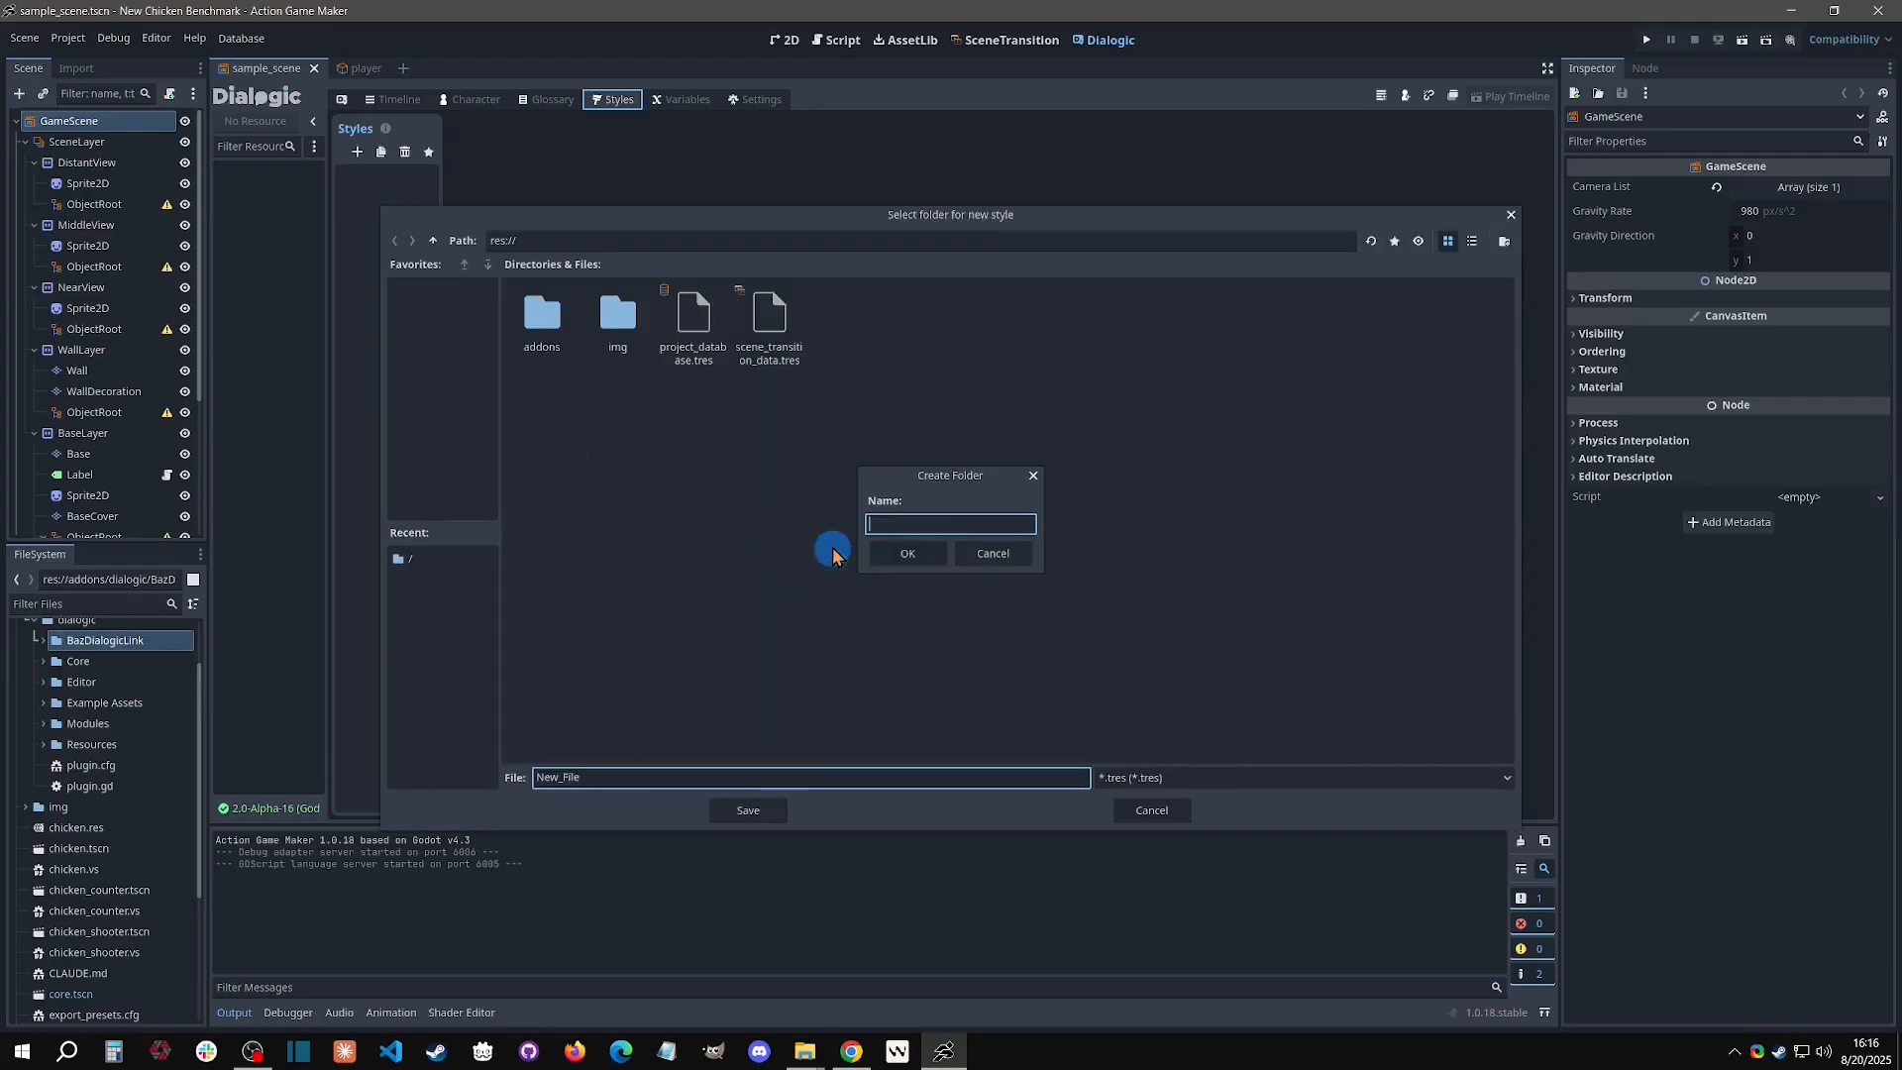
click(904, 553)
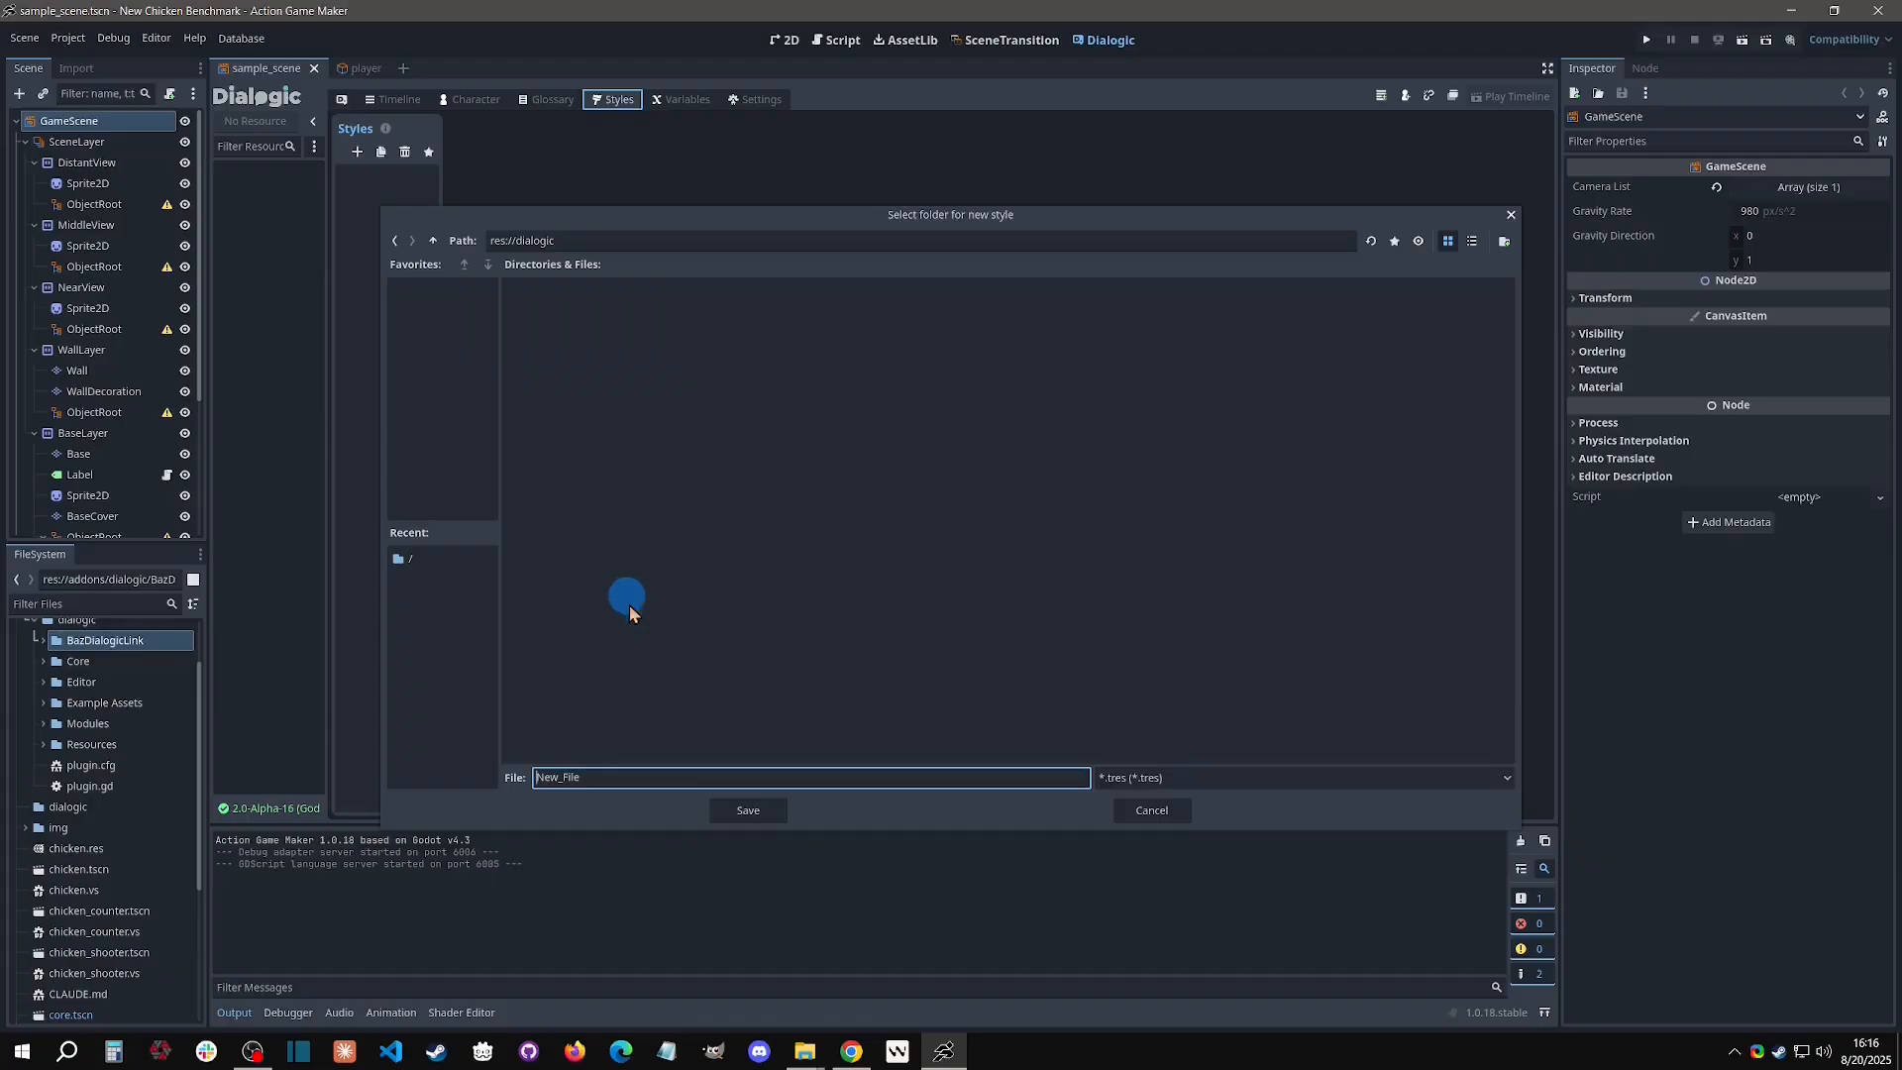
double_click(609, 778)
text(main_style)
click(753, 809)
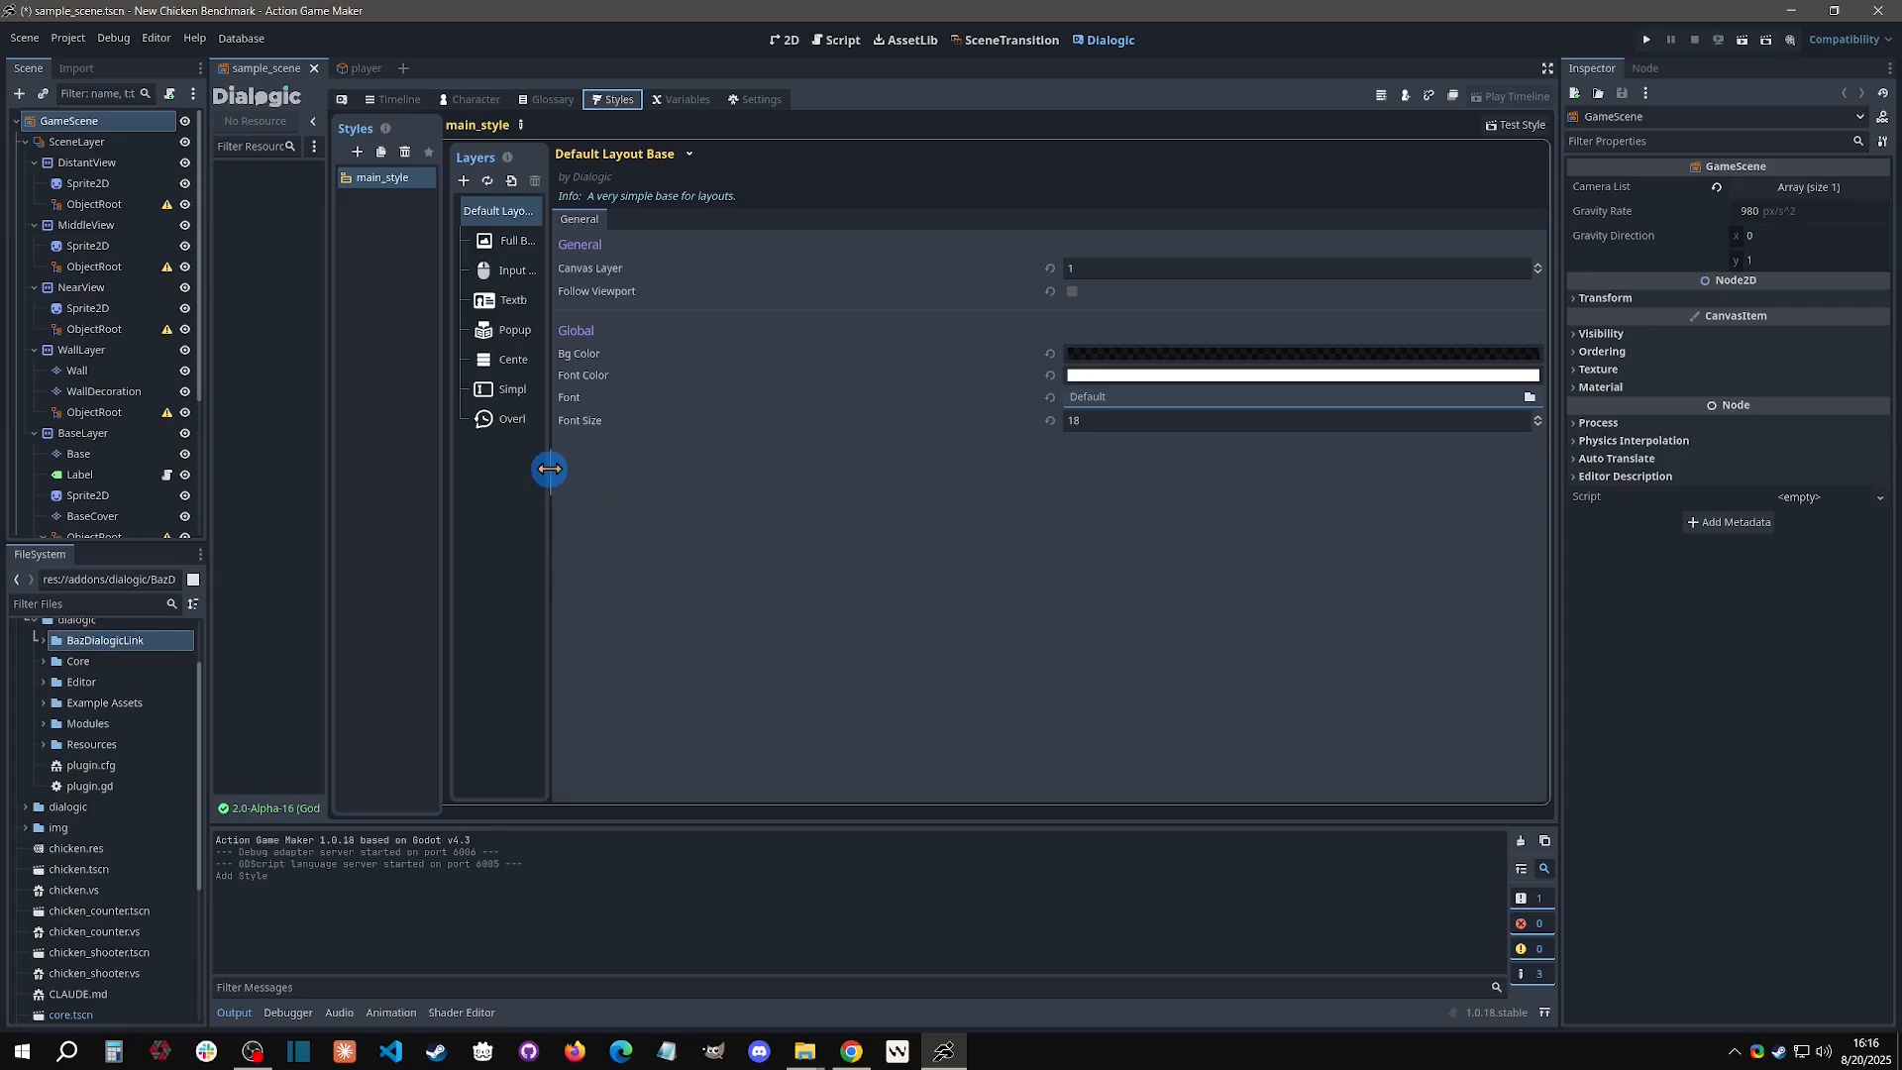
Examine the layers of main_style, including the text, boxes, sounds and layer options of Centered Choices.
drag(548, 471, 628, 469)
drag(588, 372, 548, 392)
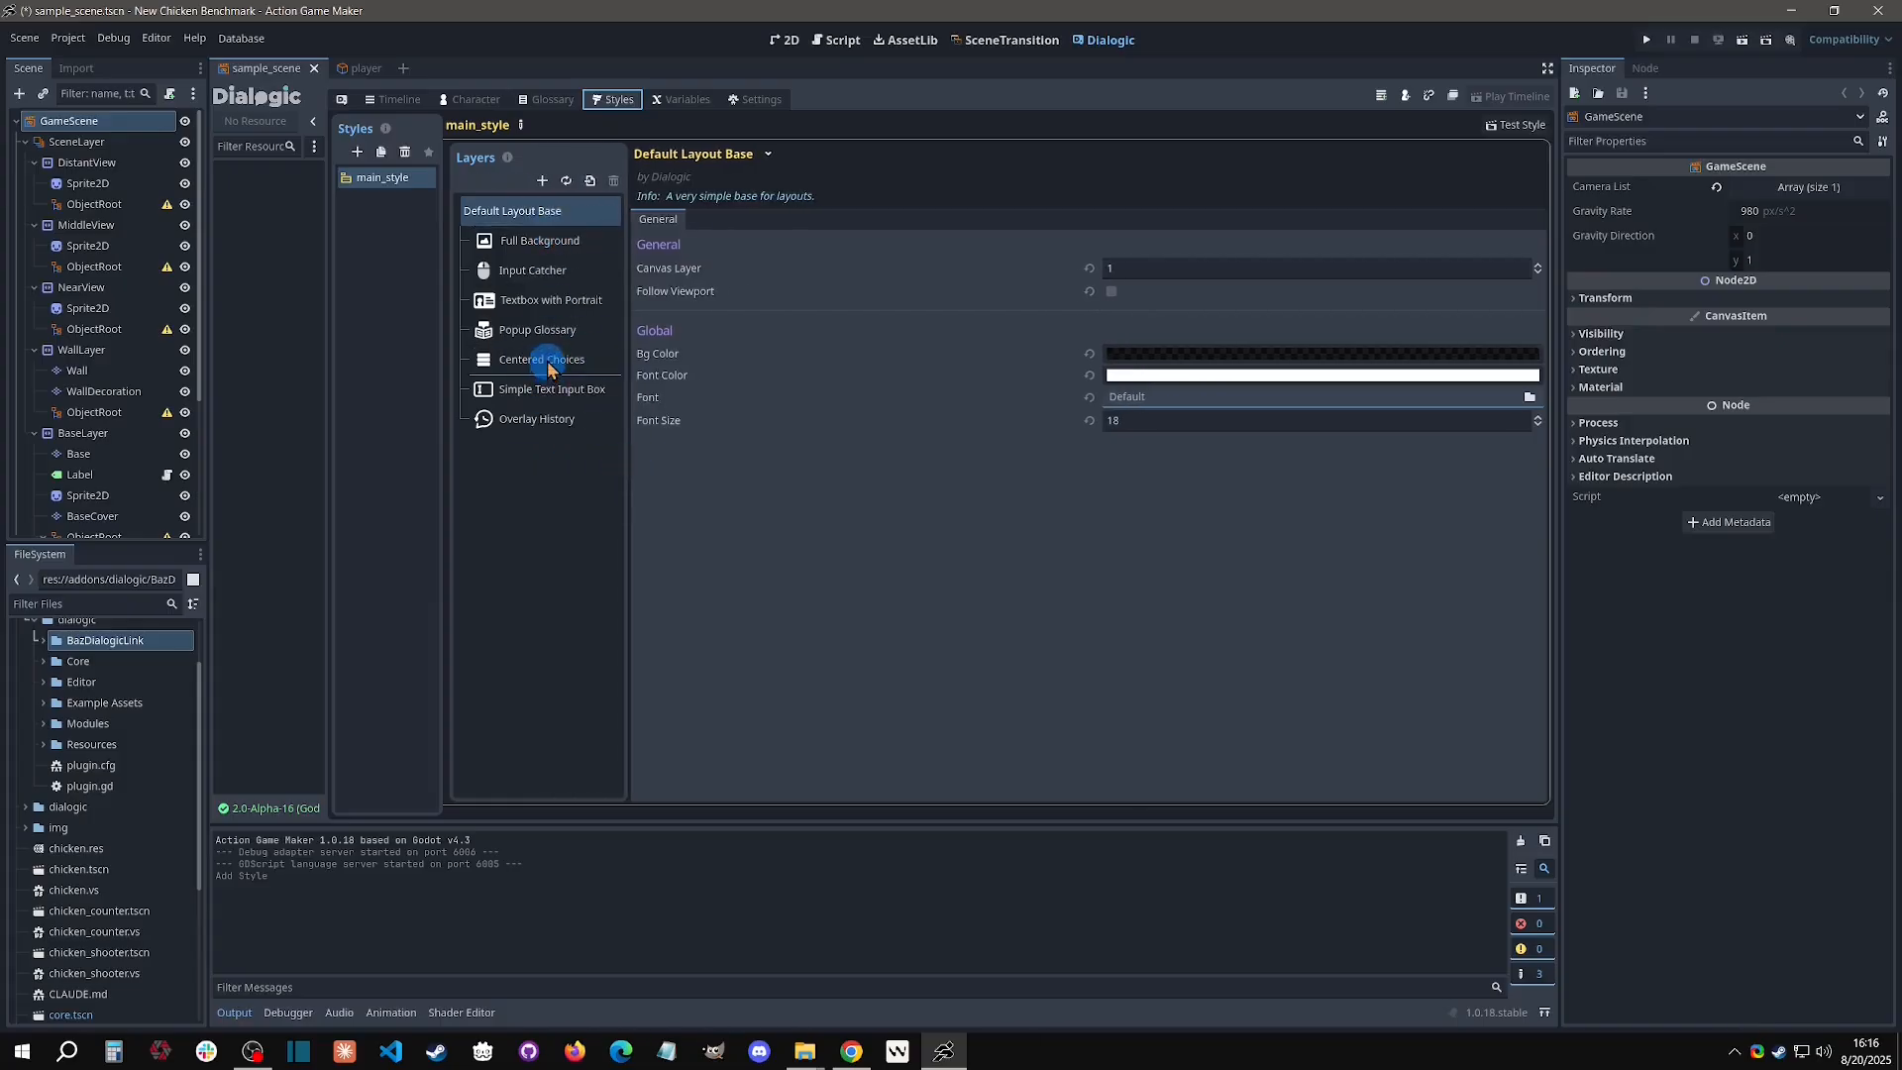
click(542, 358)
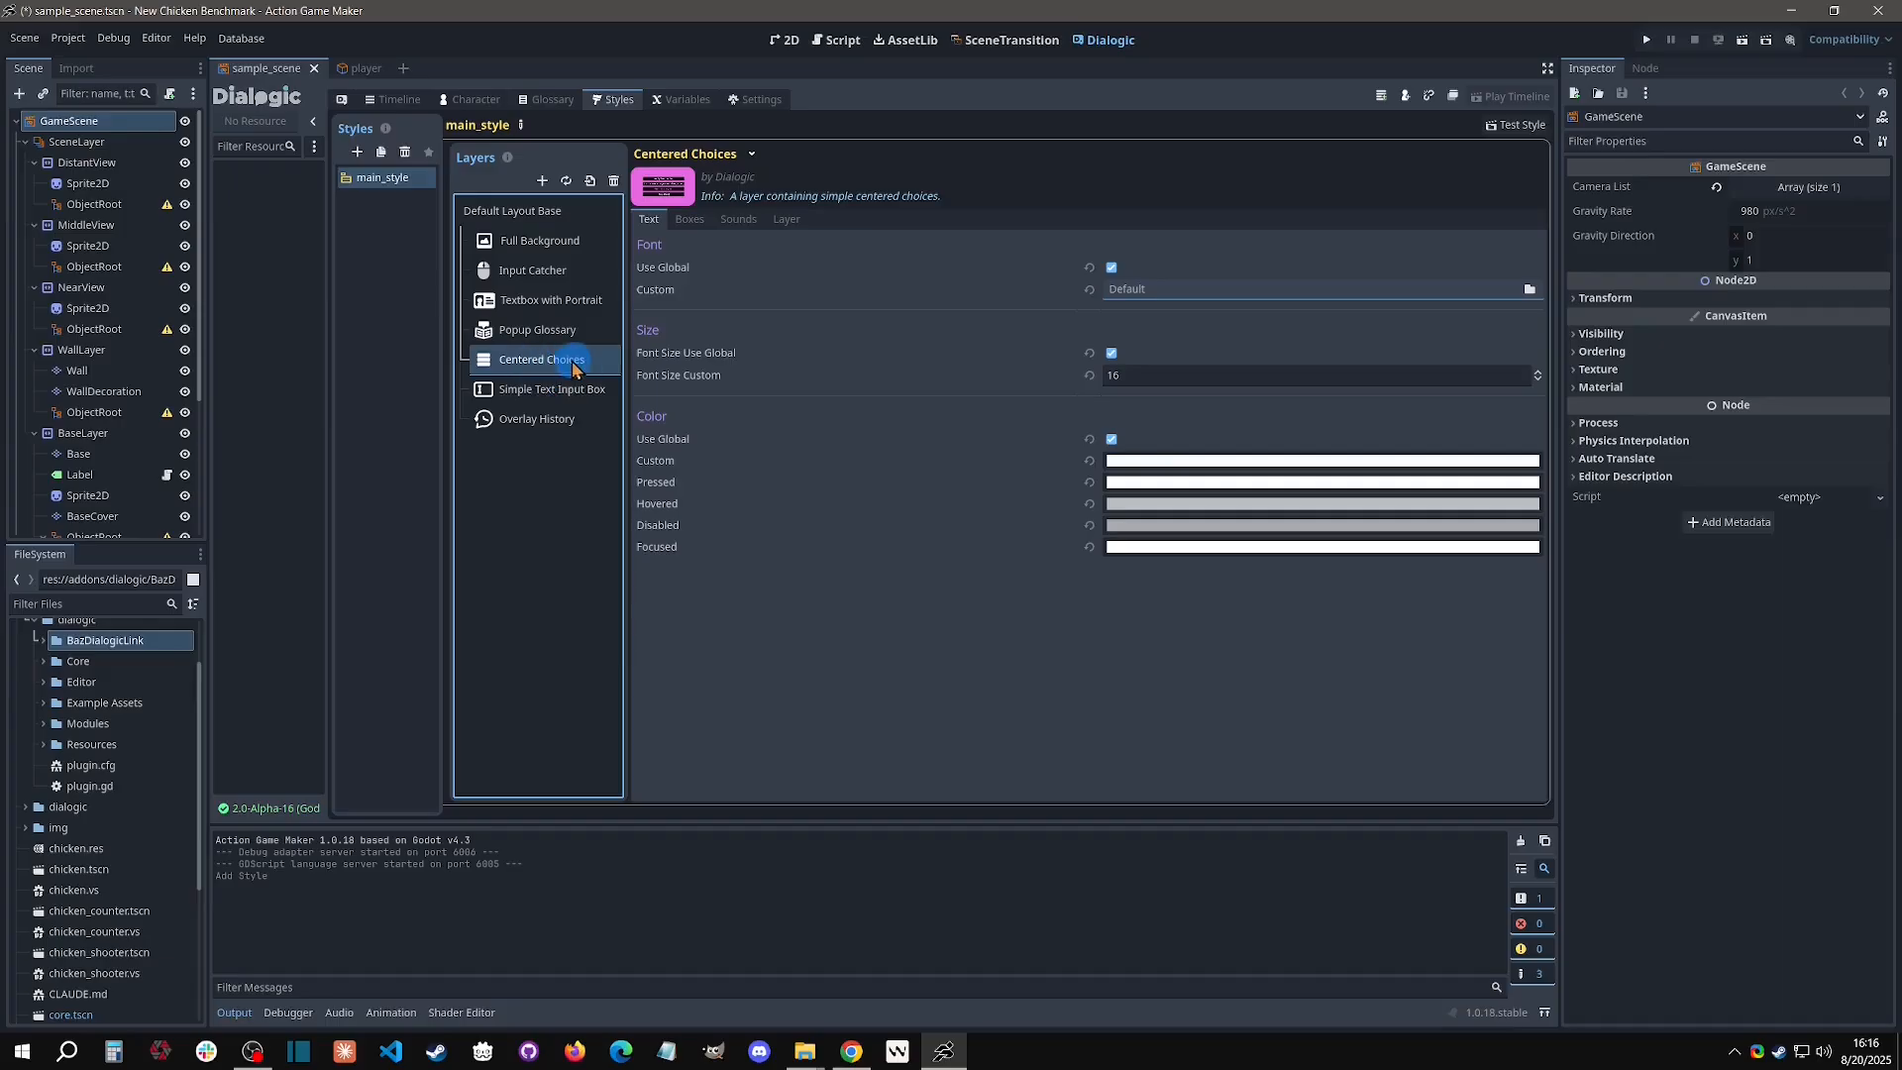
click(689, 220)
click(738, 219)
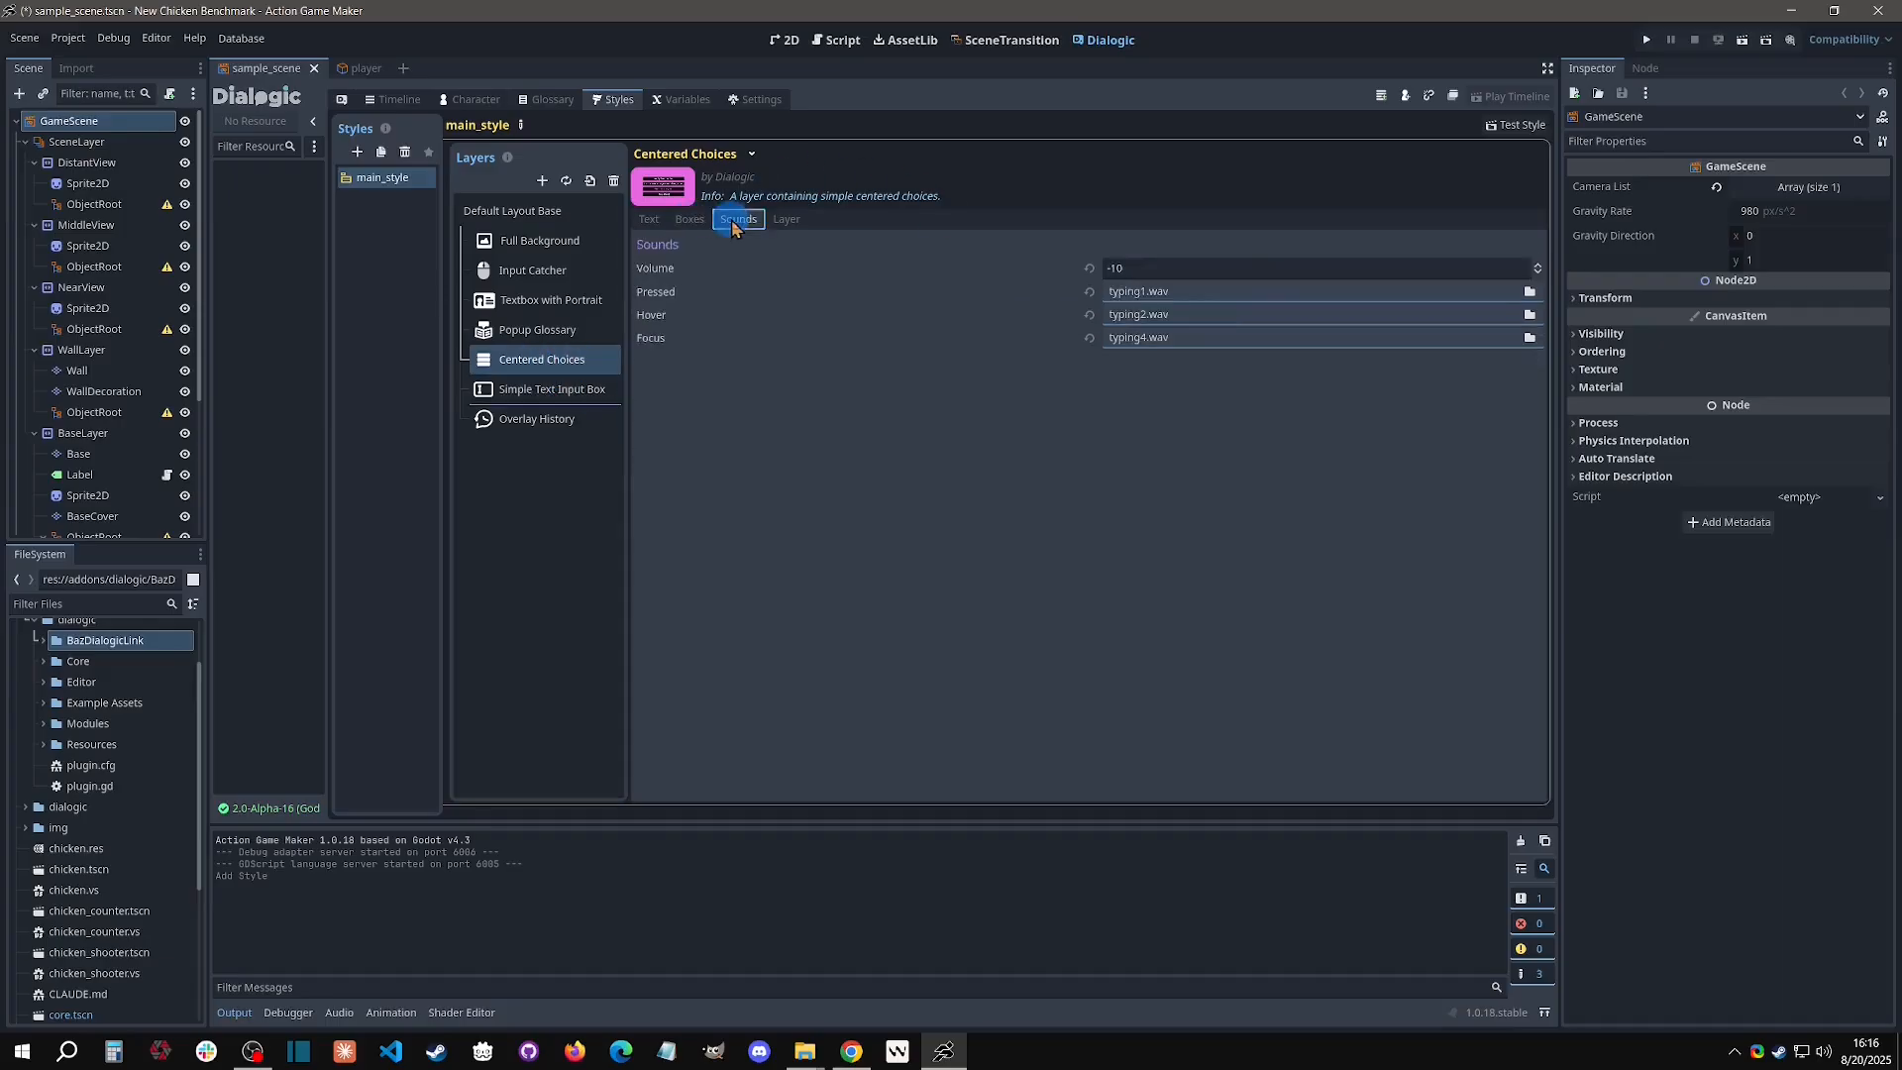
click(785, 219)
click(649, 219)
click(554, 249)
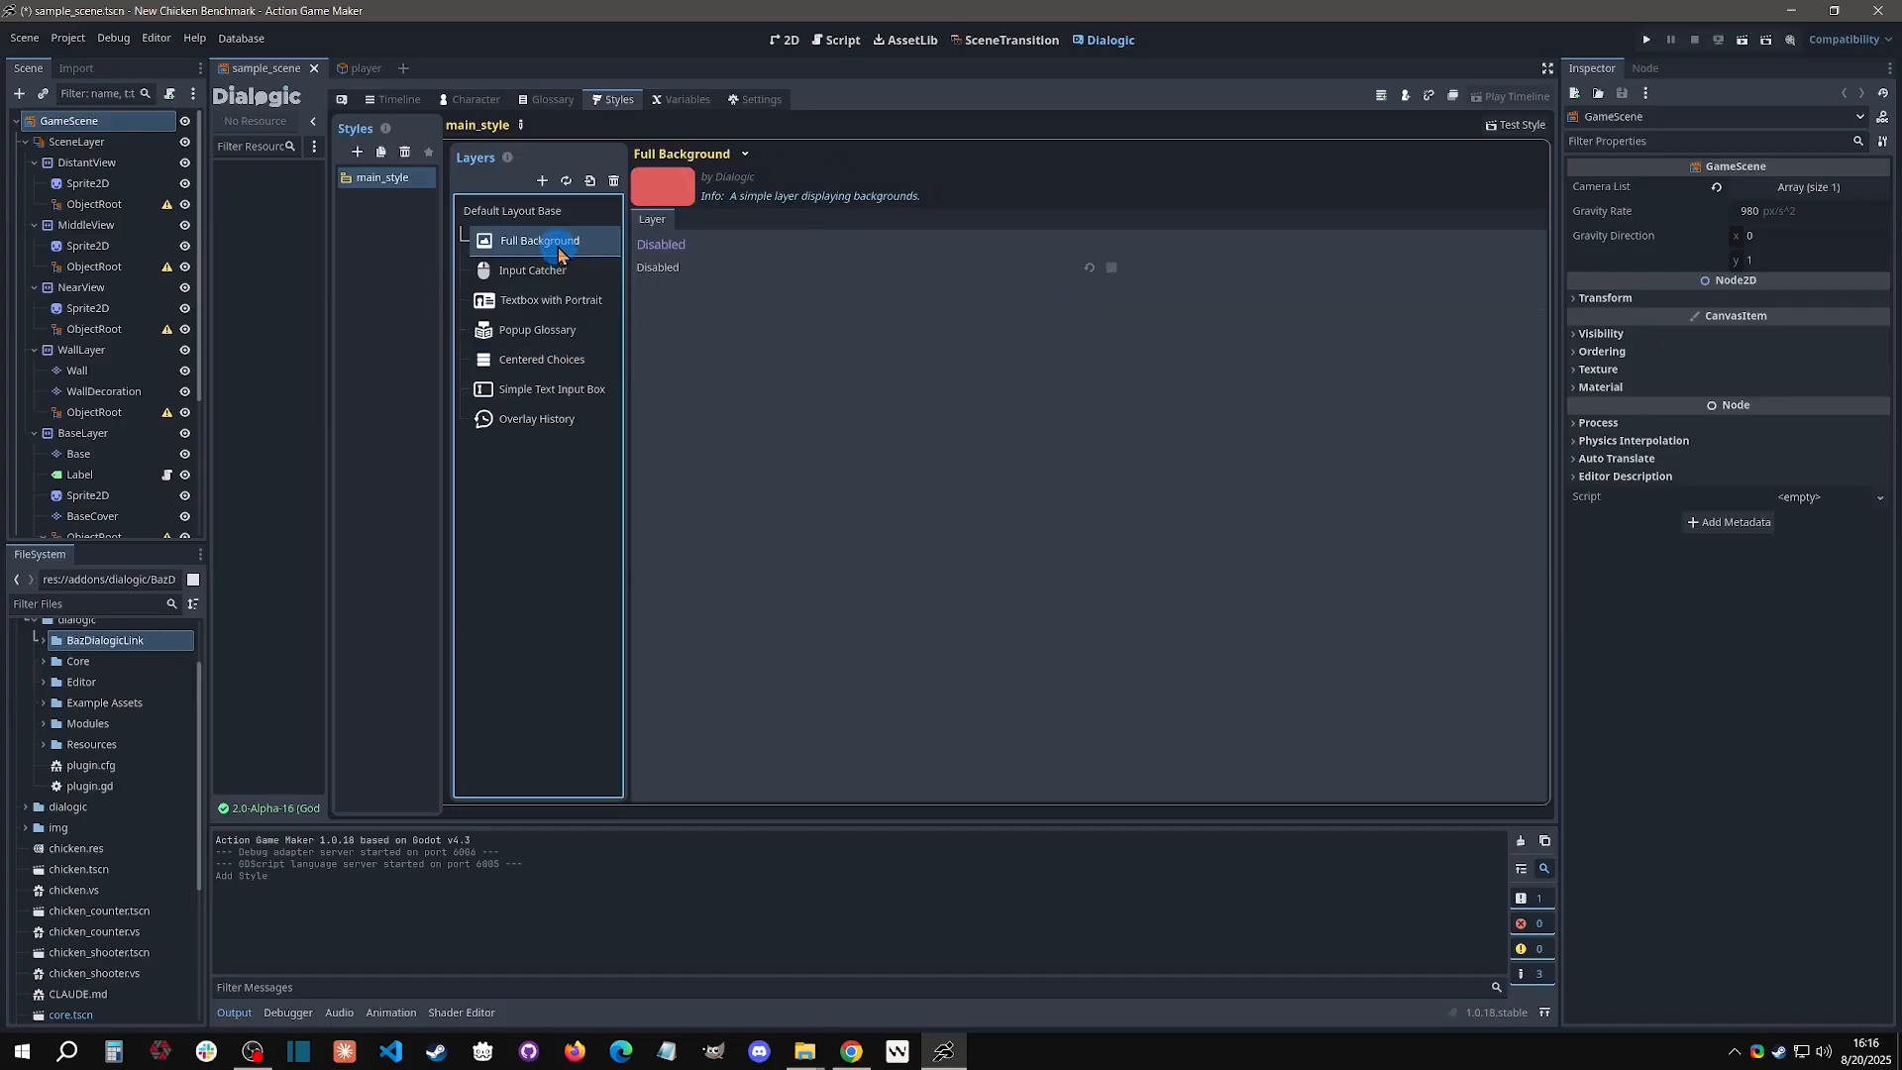
click(454, 249)
Create a new Dialogic character and save it as player in the dialogic folder.
click(474, 111)
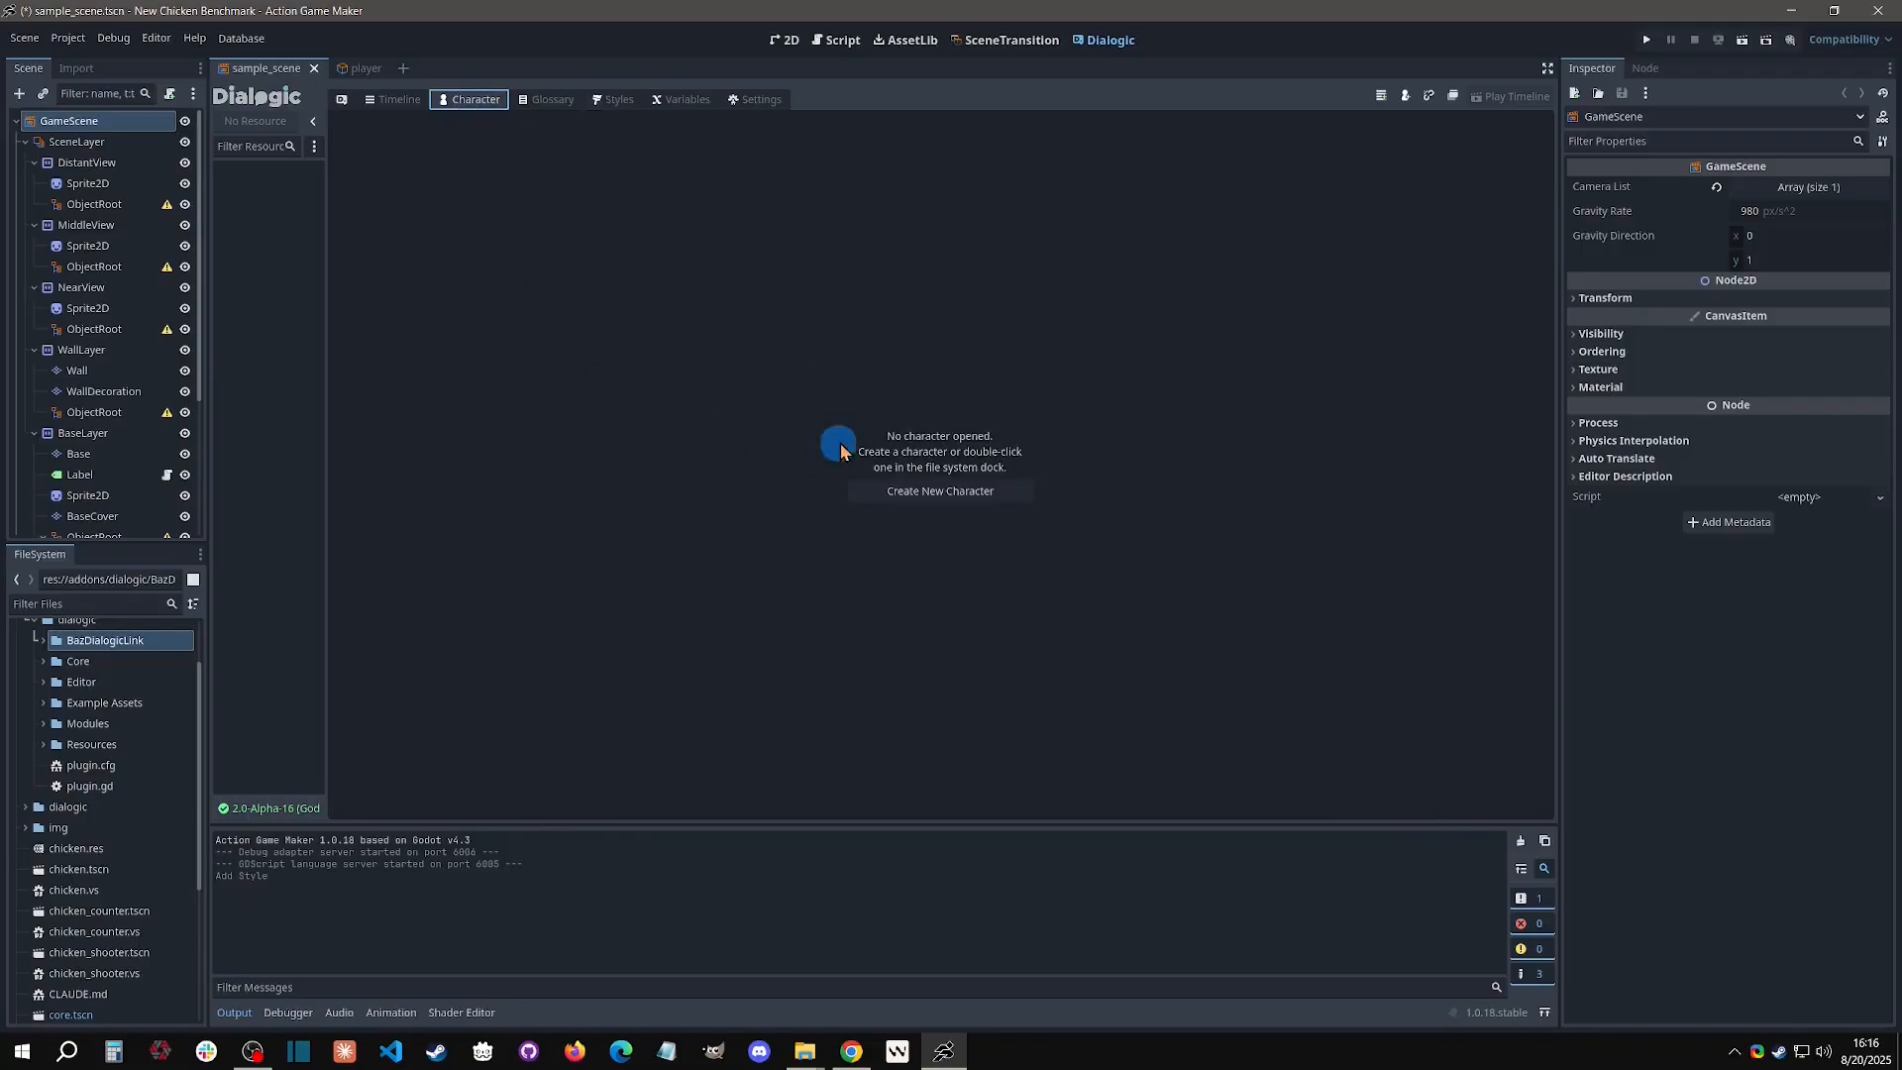
click(943, 490)
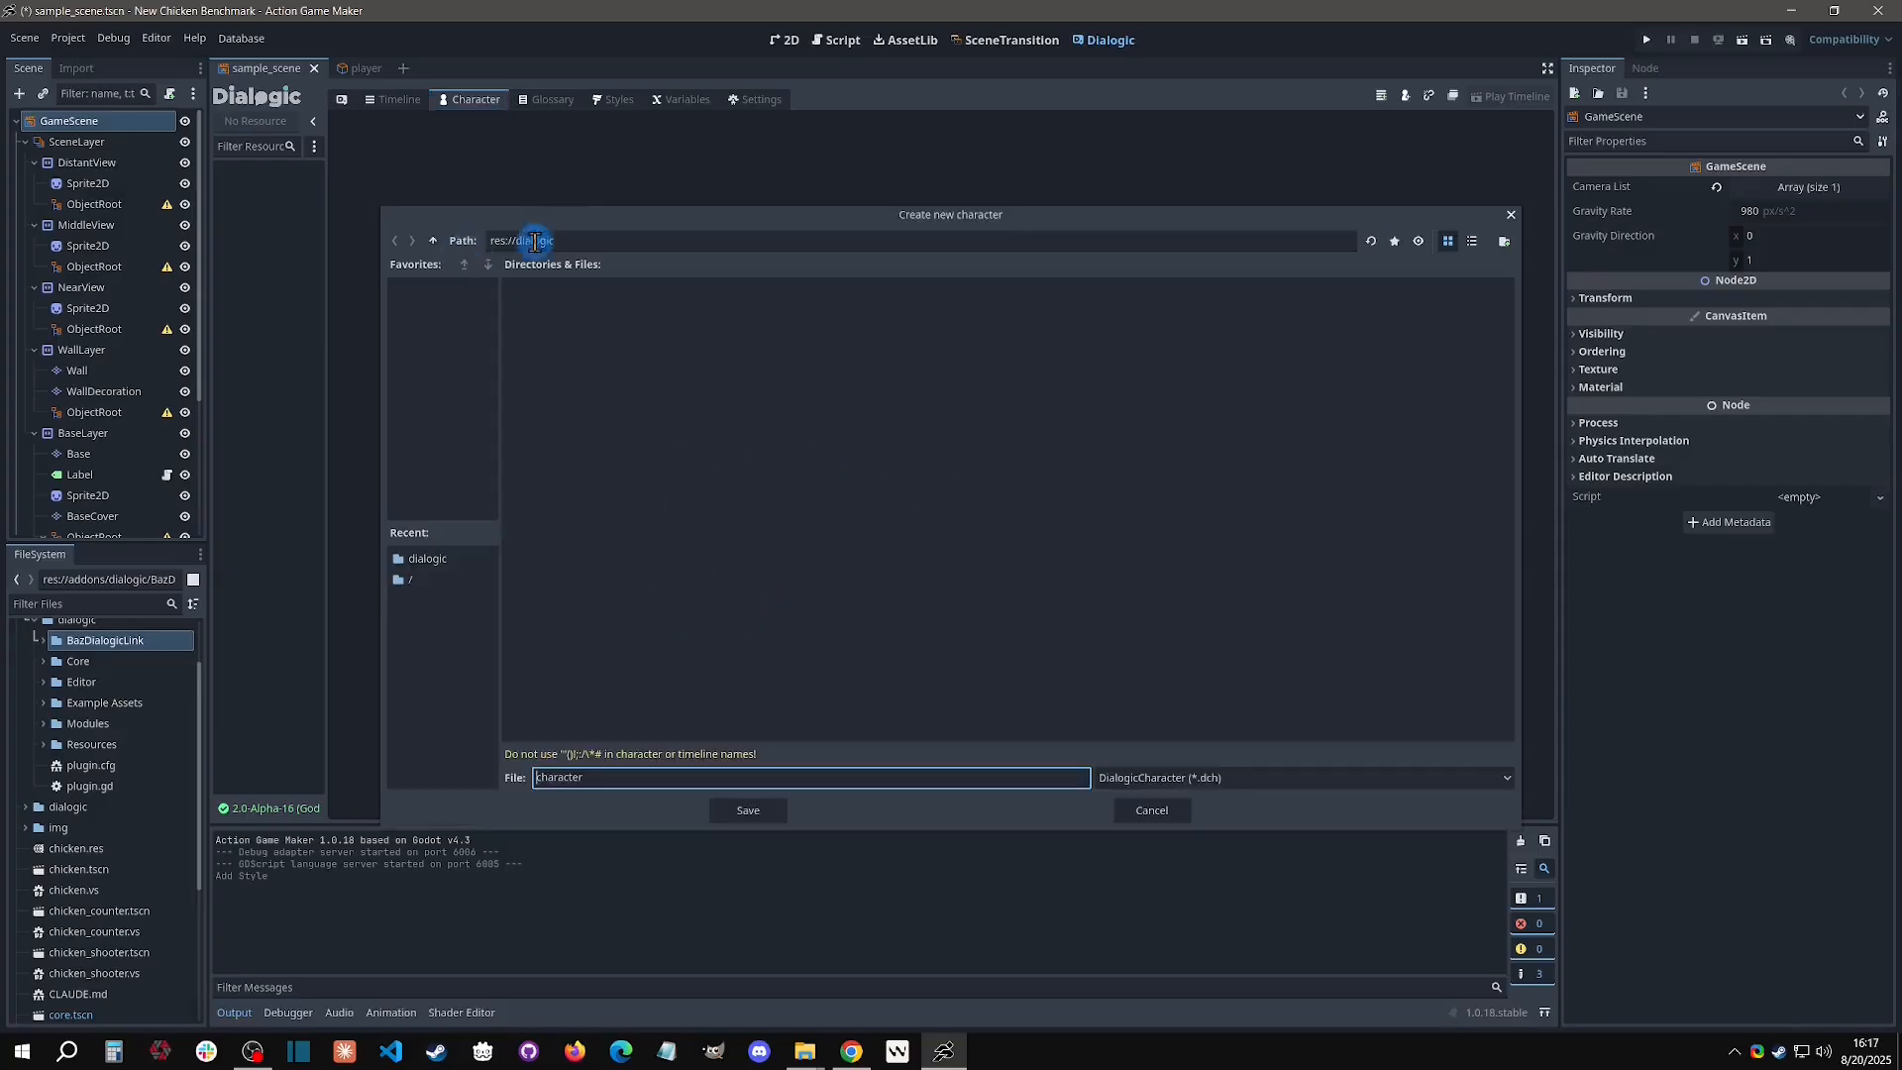
double_click(597, 773)
text(player)
click(748, 810)
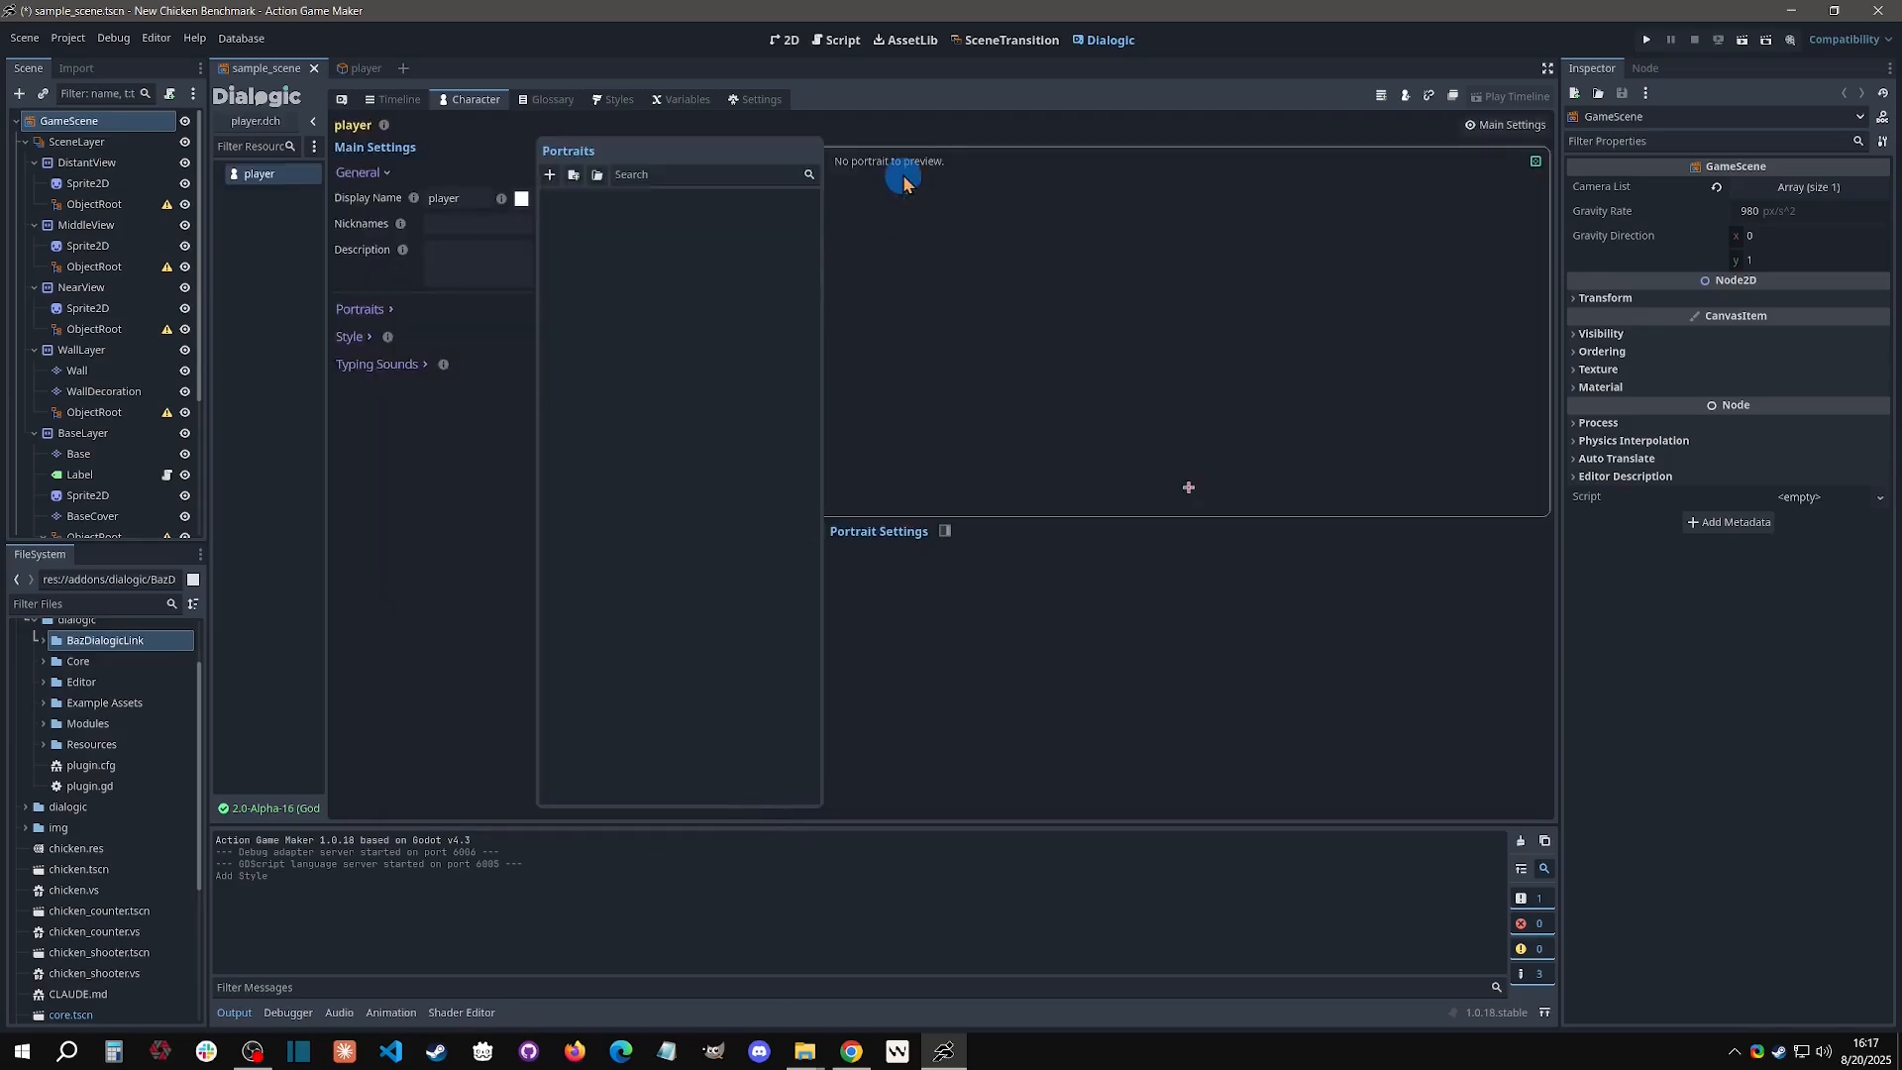
Add a portrait named player_normal to the player character.
click(551, 176)
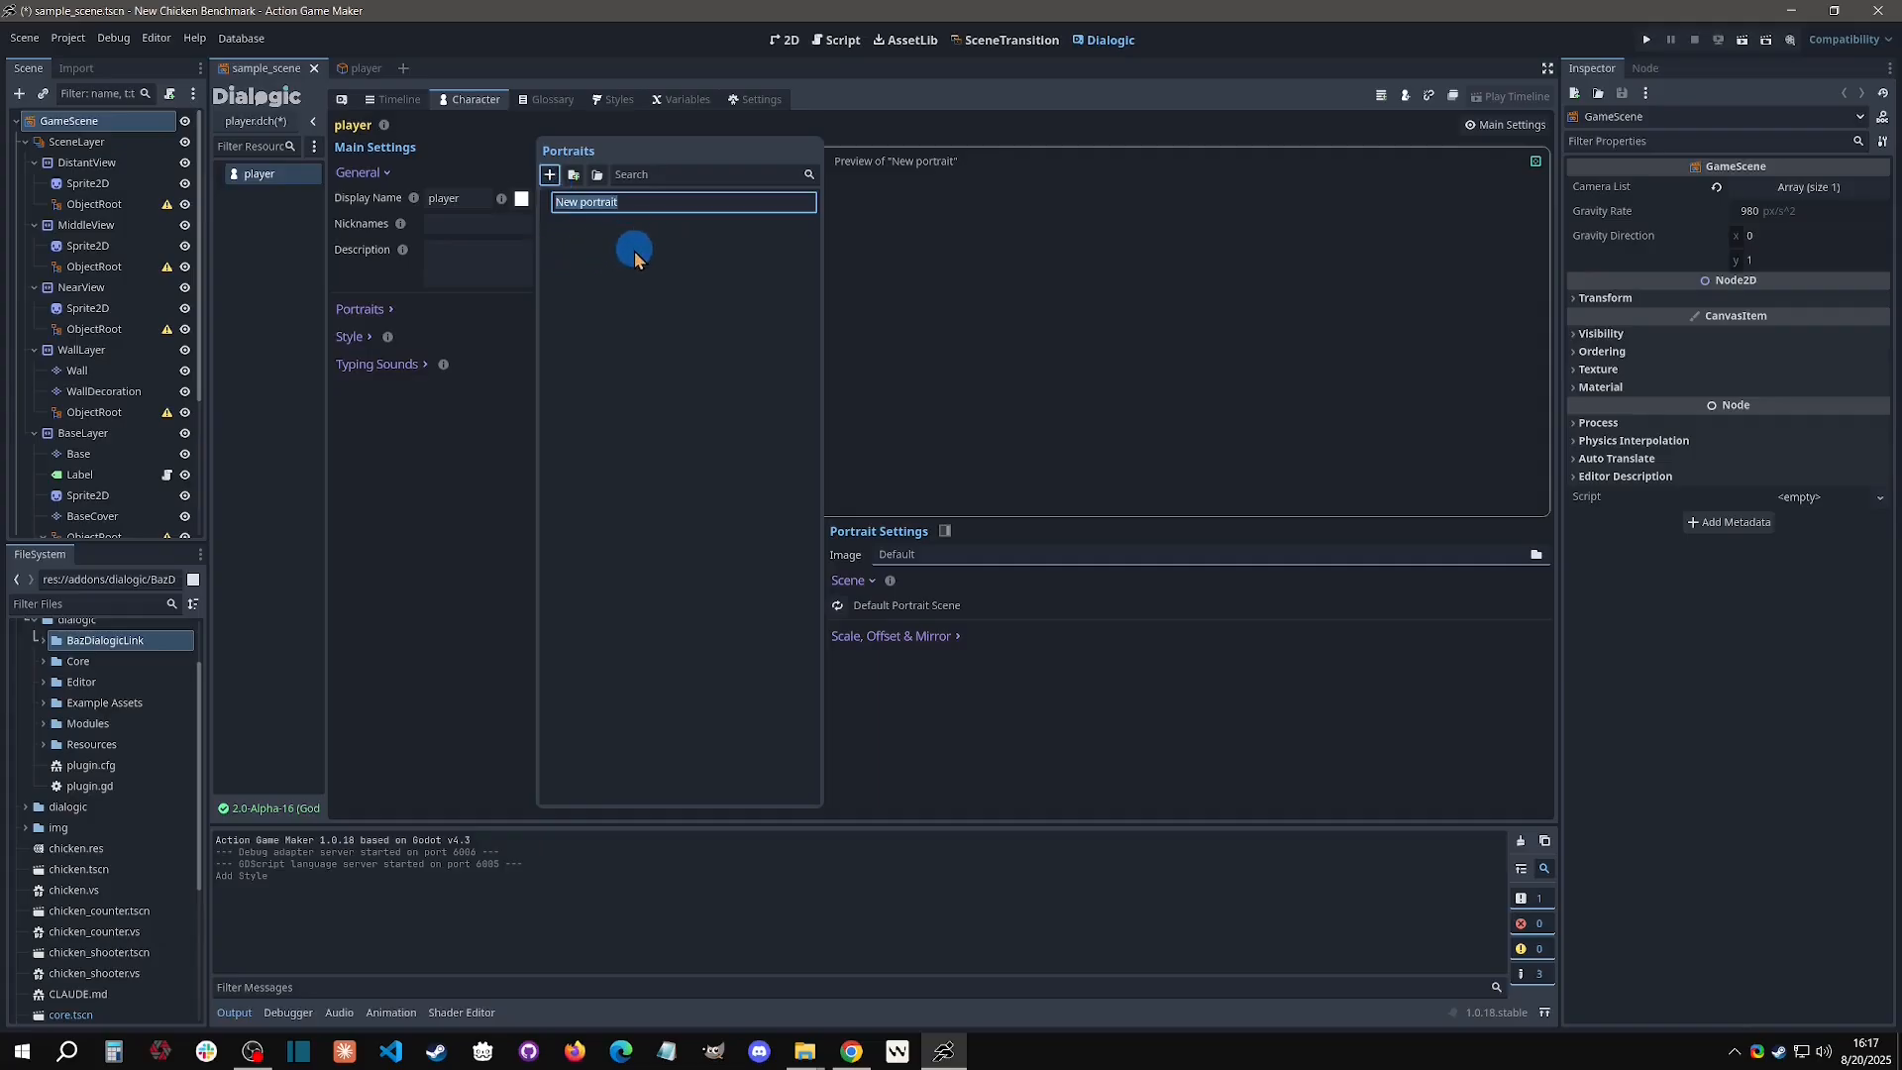
key(BackSpace)
text(normal_playe)
key(BackSpace)
key(BackSpace)
key(BackSpace)
key(BackSpace)
key(BackSpace)
key(BackSpace)
key(BackSpace)
key(BackSpace)
key(BackSpace)
key(BackSpace)
key(BackSpace)
key(BackSpace)
text(player_normal)
key(Return)
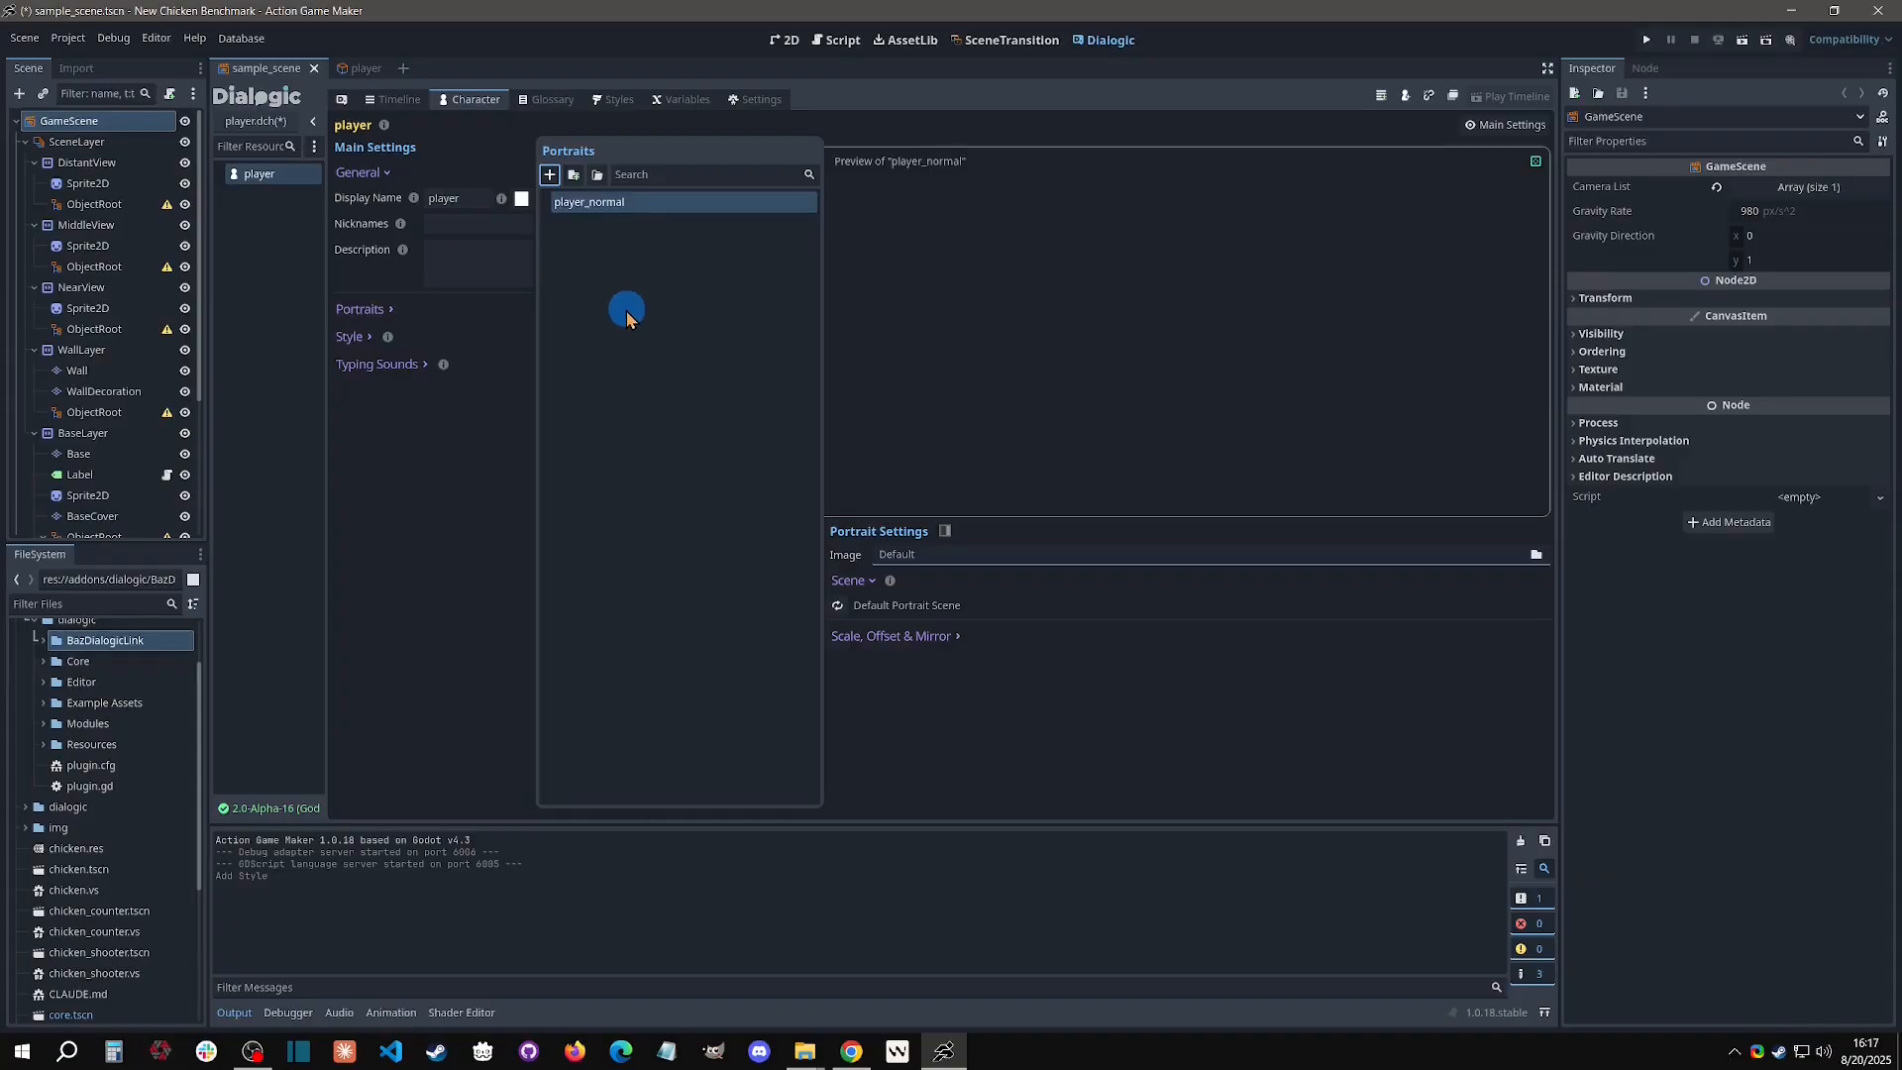
Expand the character's main Portraits settings and set the player_normal portrait's image to icon.svg from the project root.
click(387, 365)
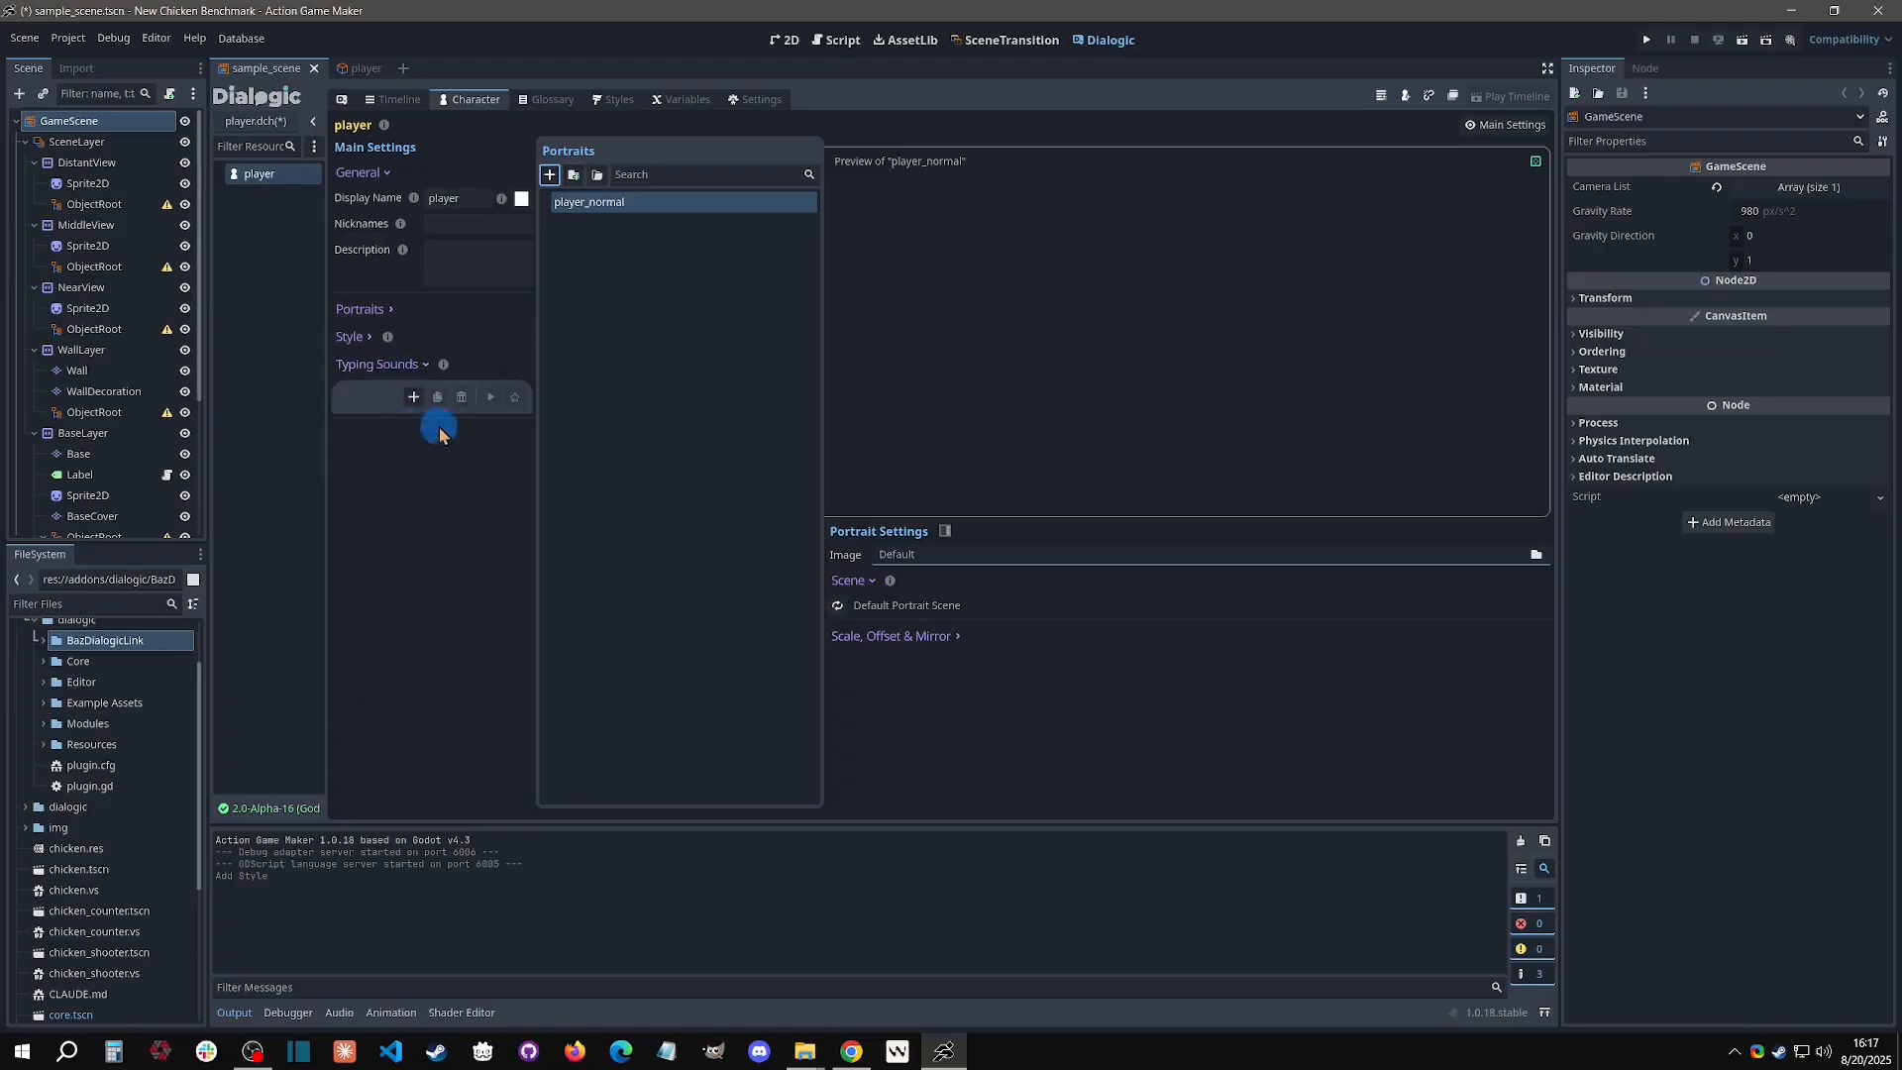
click(381, 365)
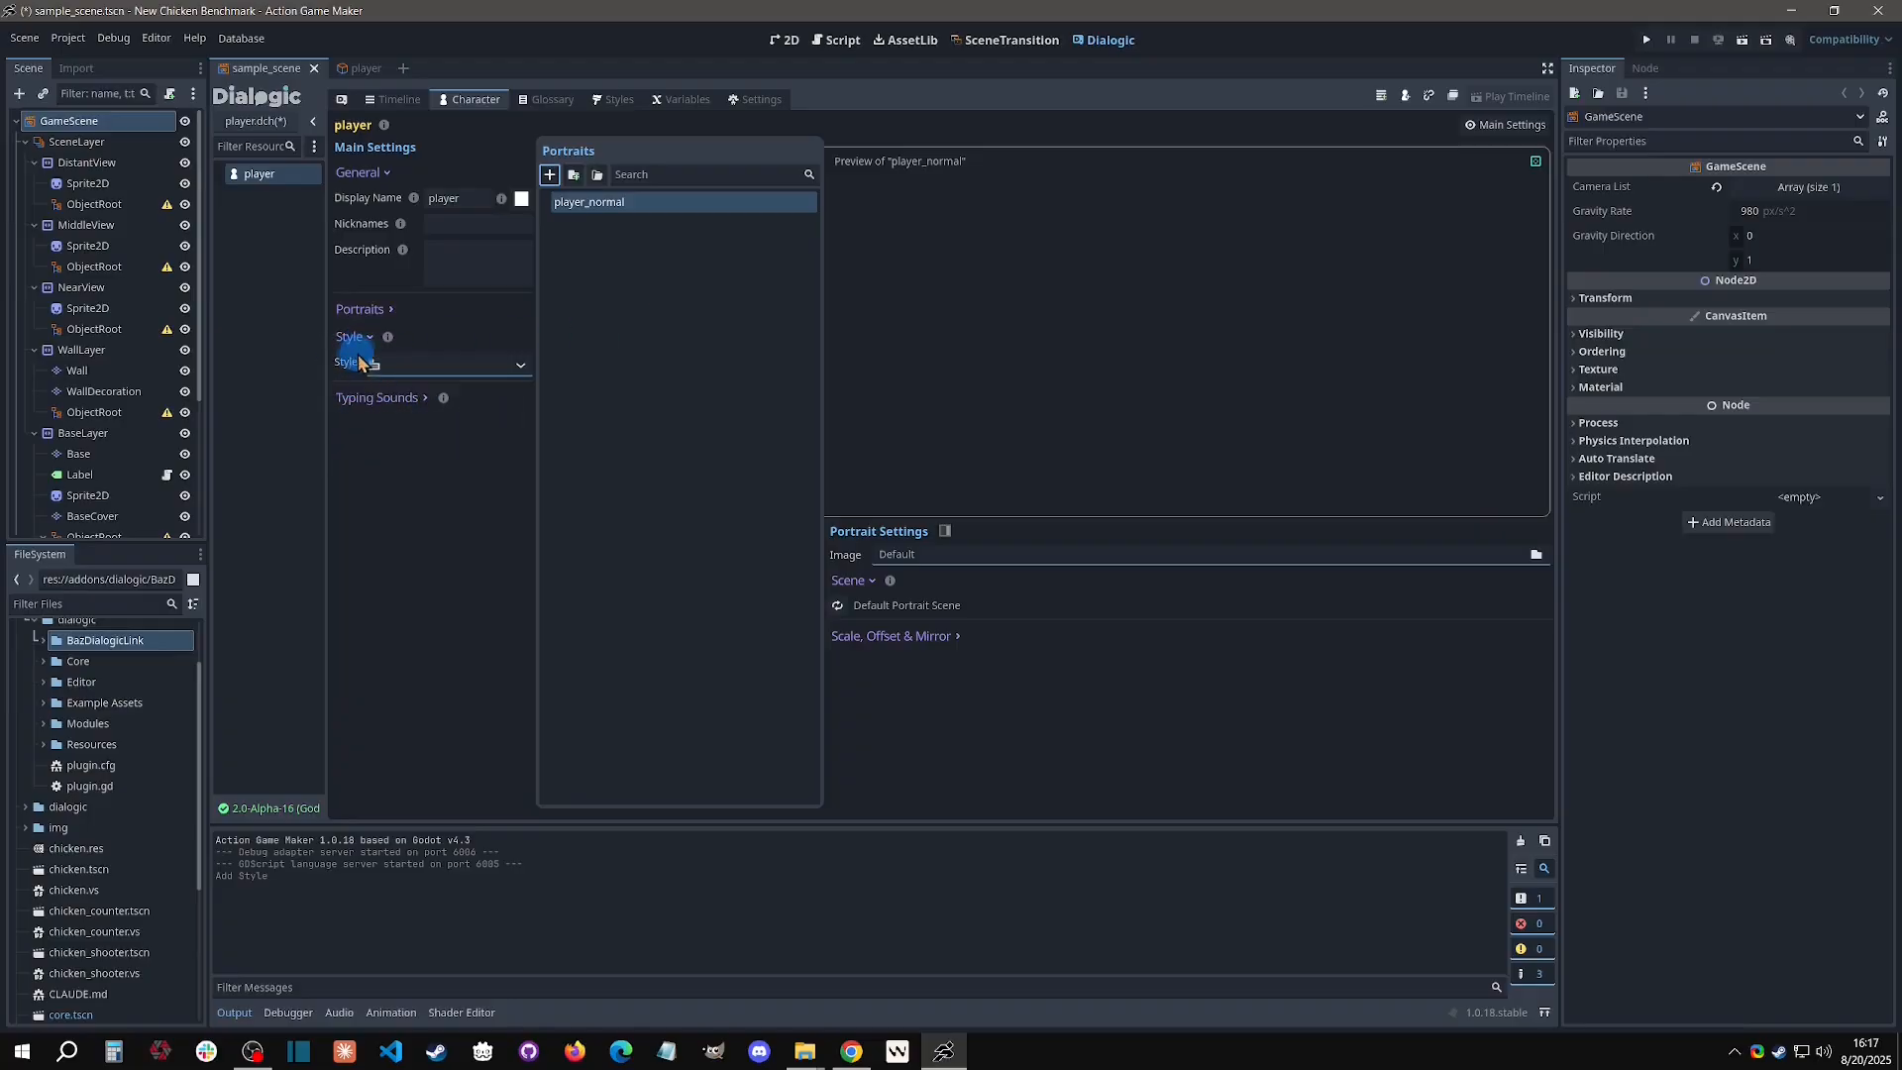
click(375, 323)
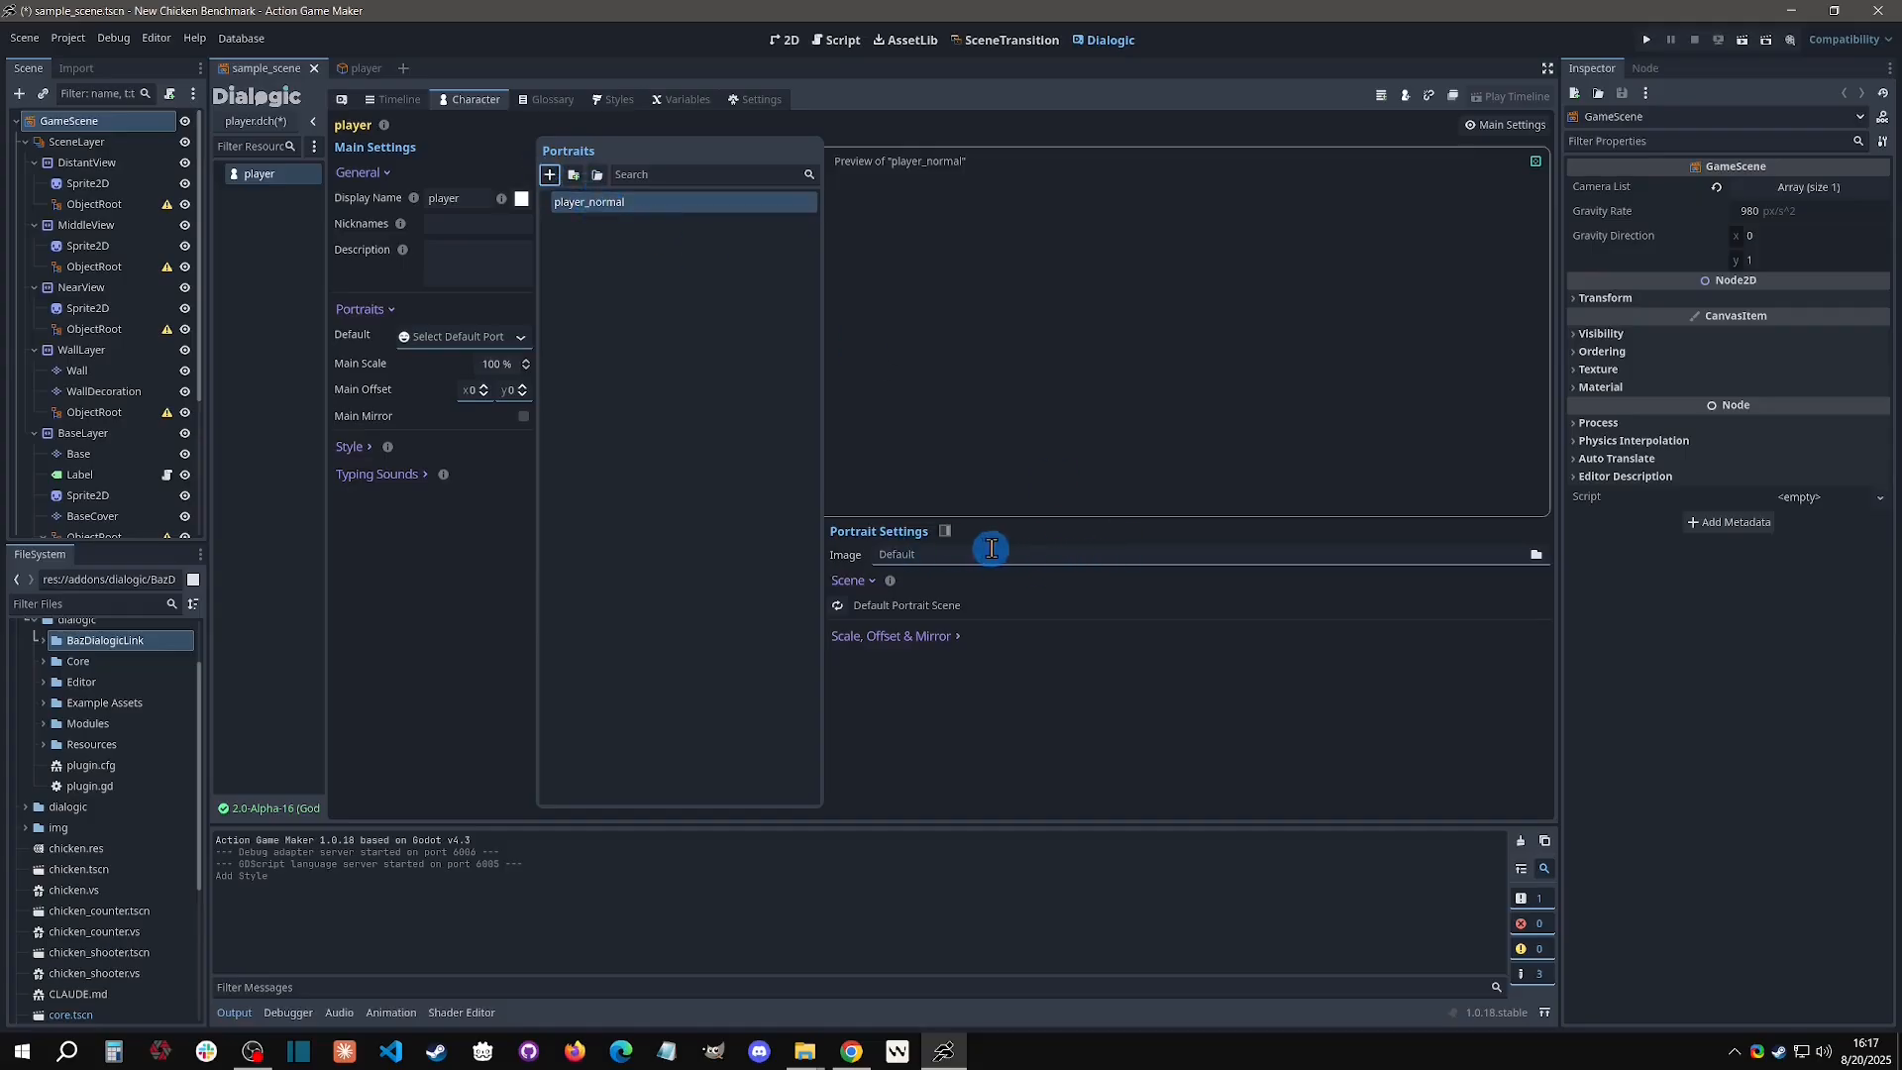
click(1515, 555)
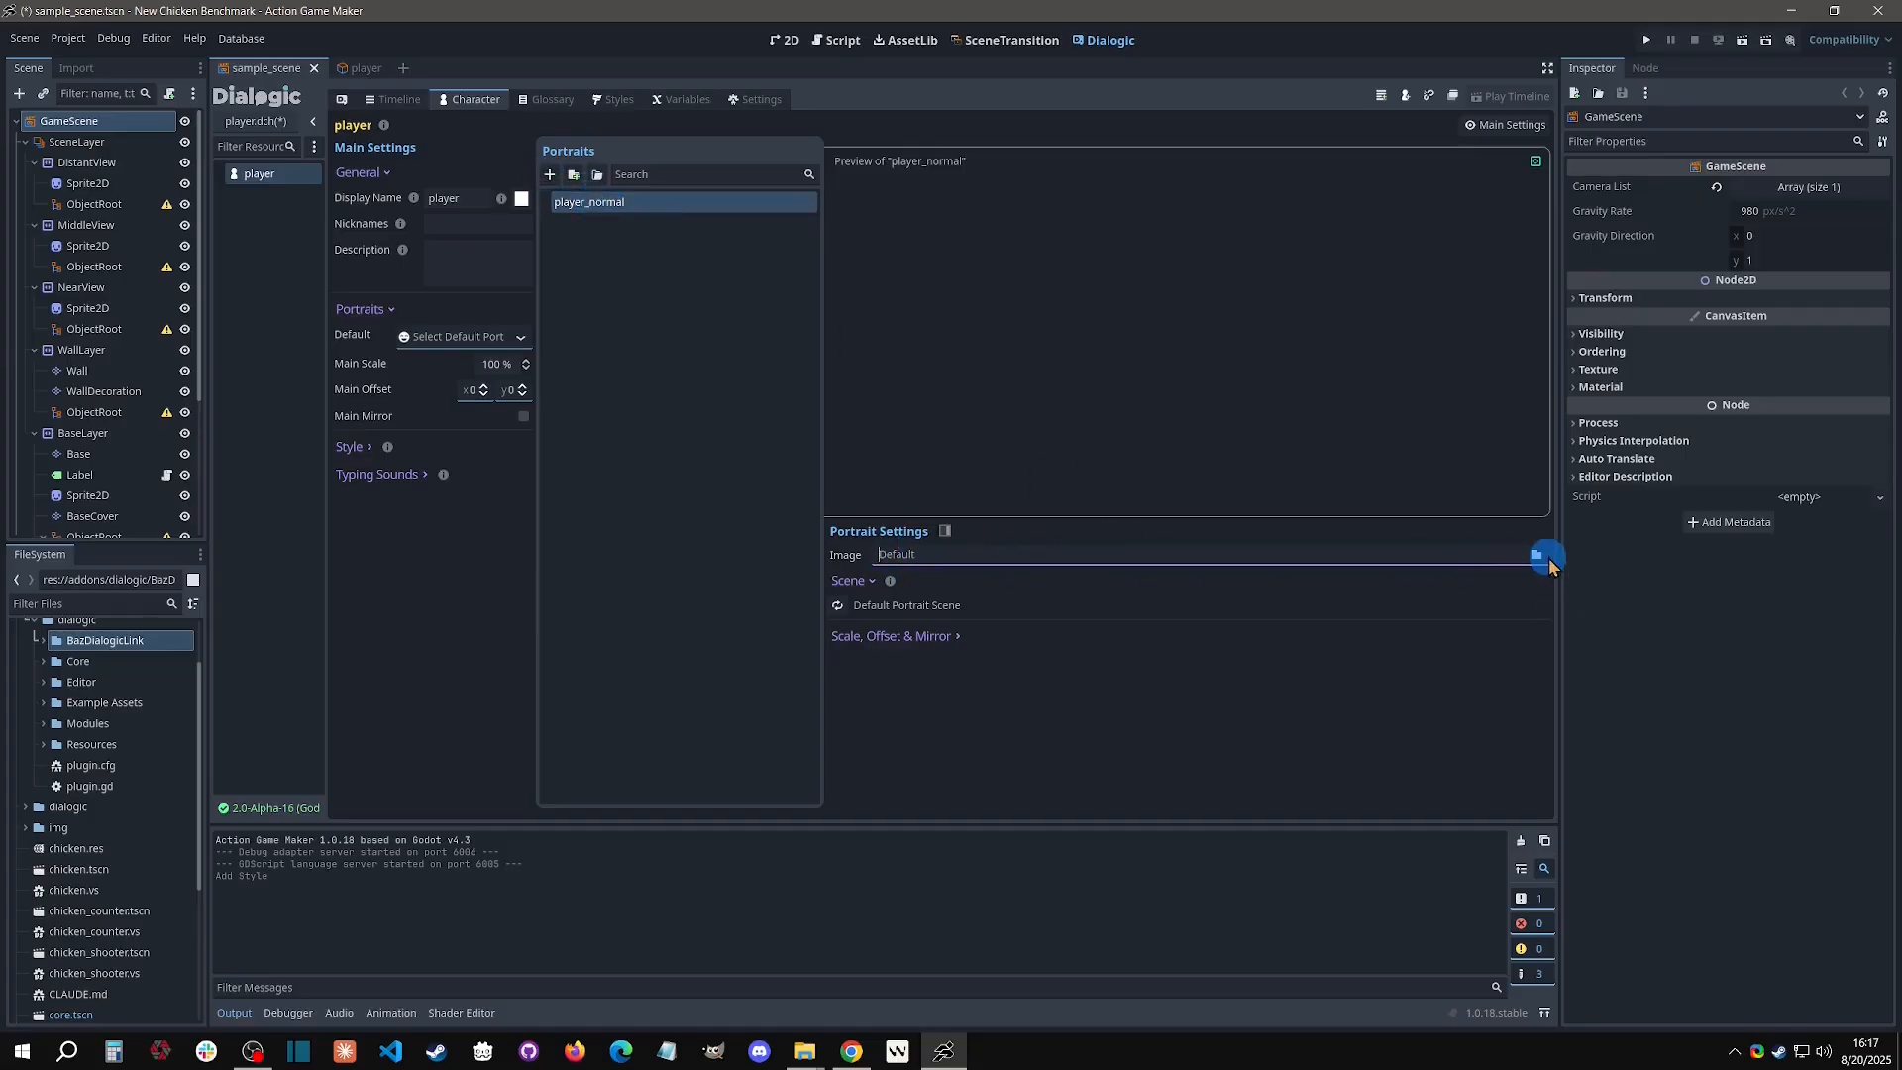
click(1537, 556)
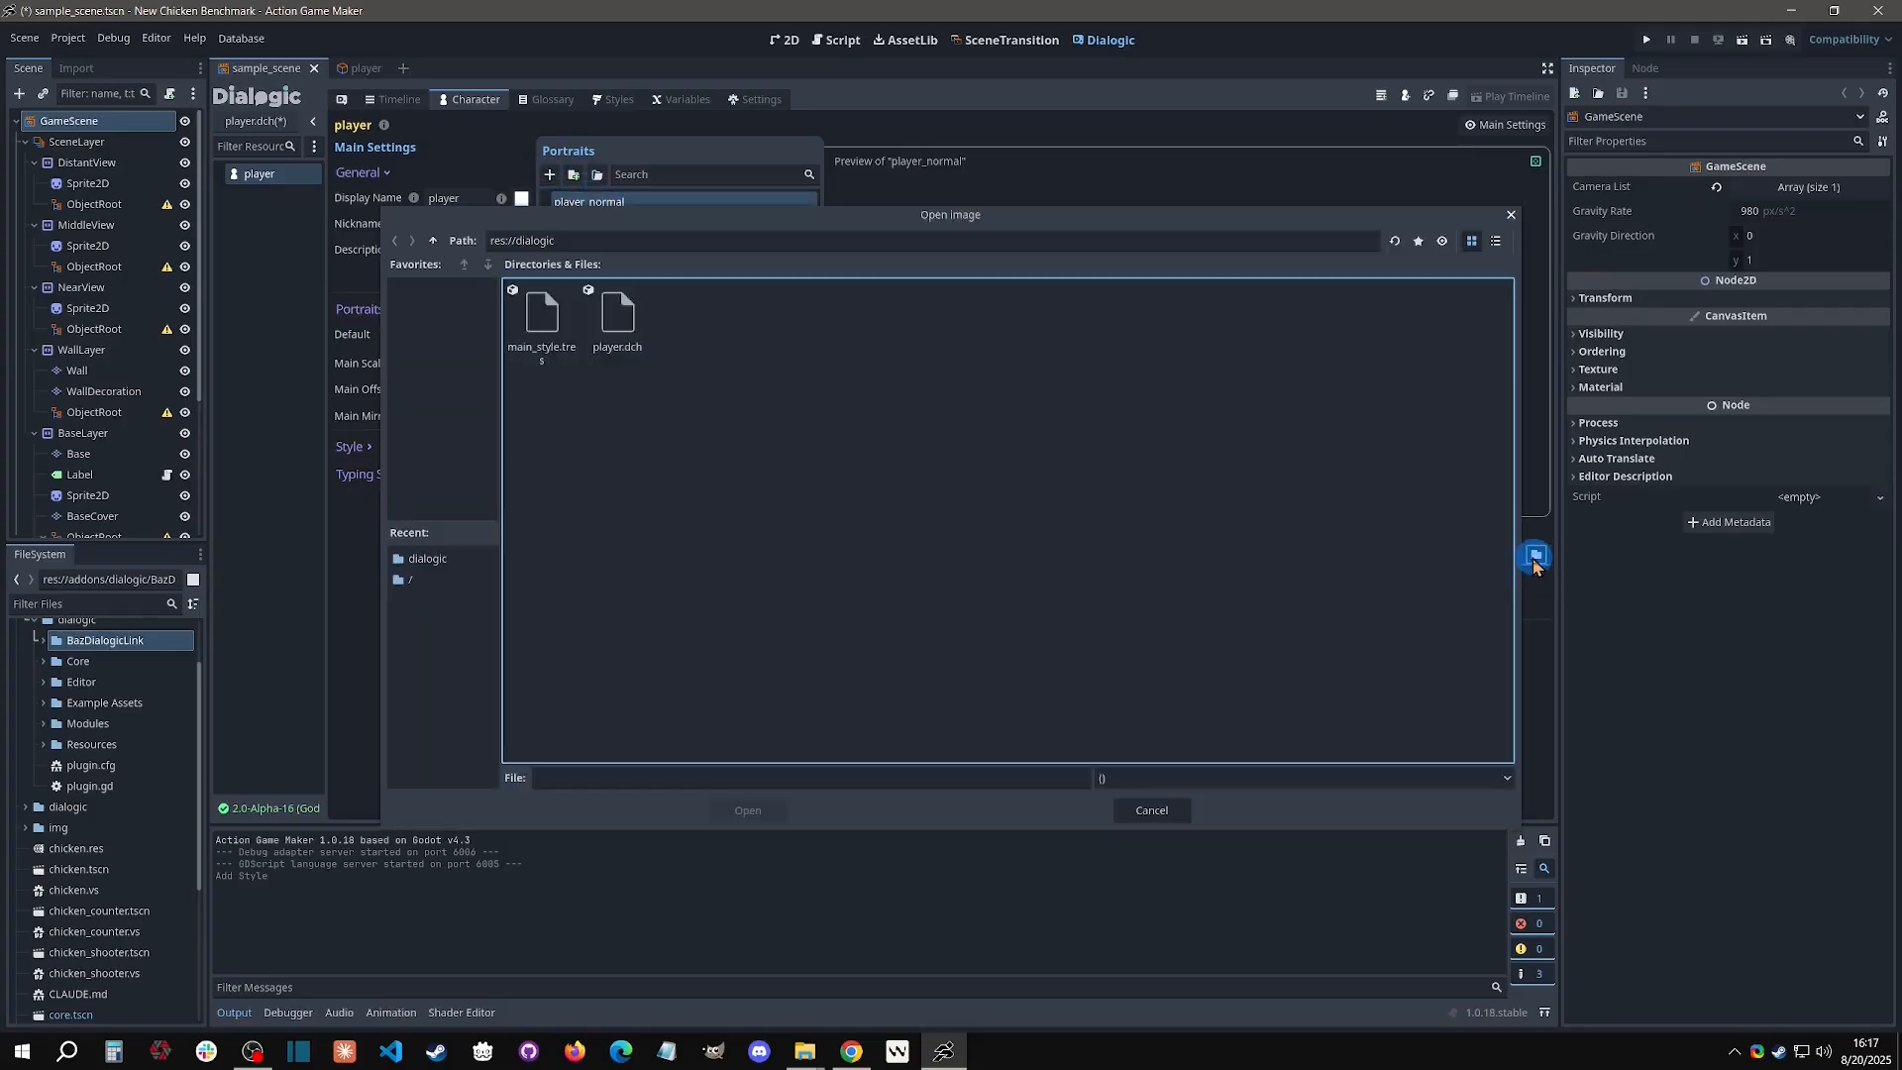
click(435, 244)
double_click(757, 416)
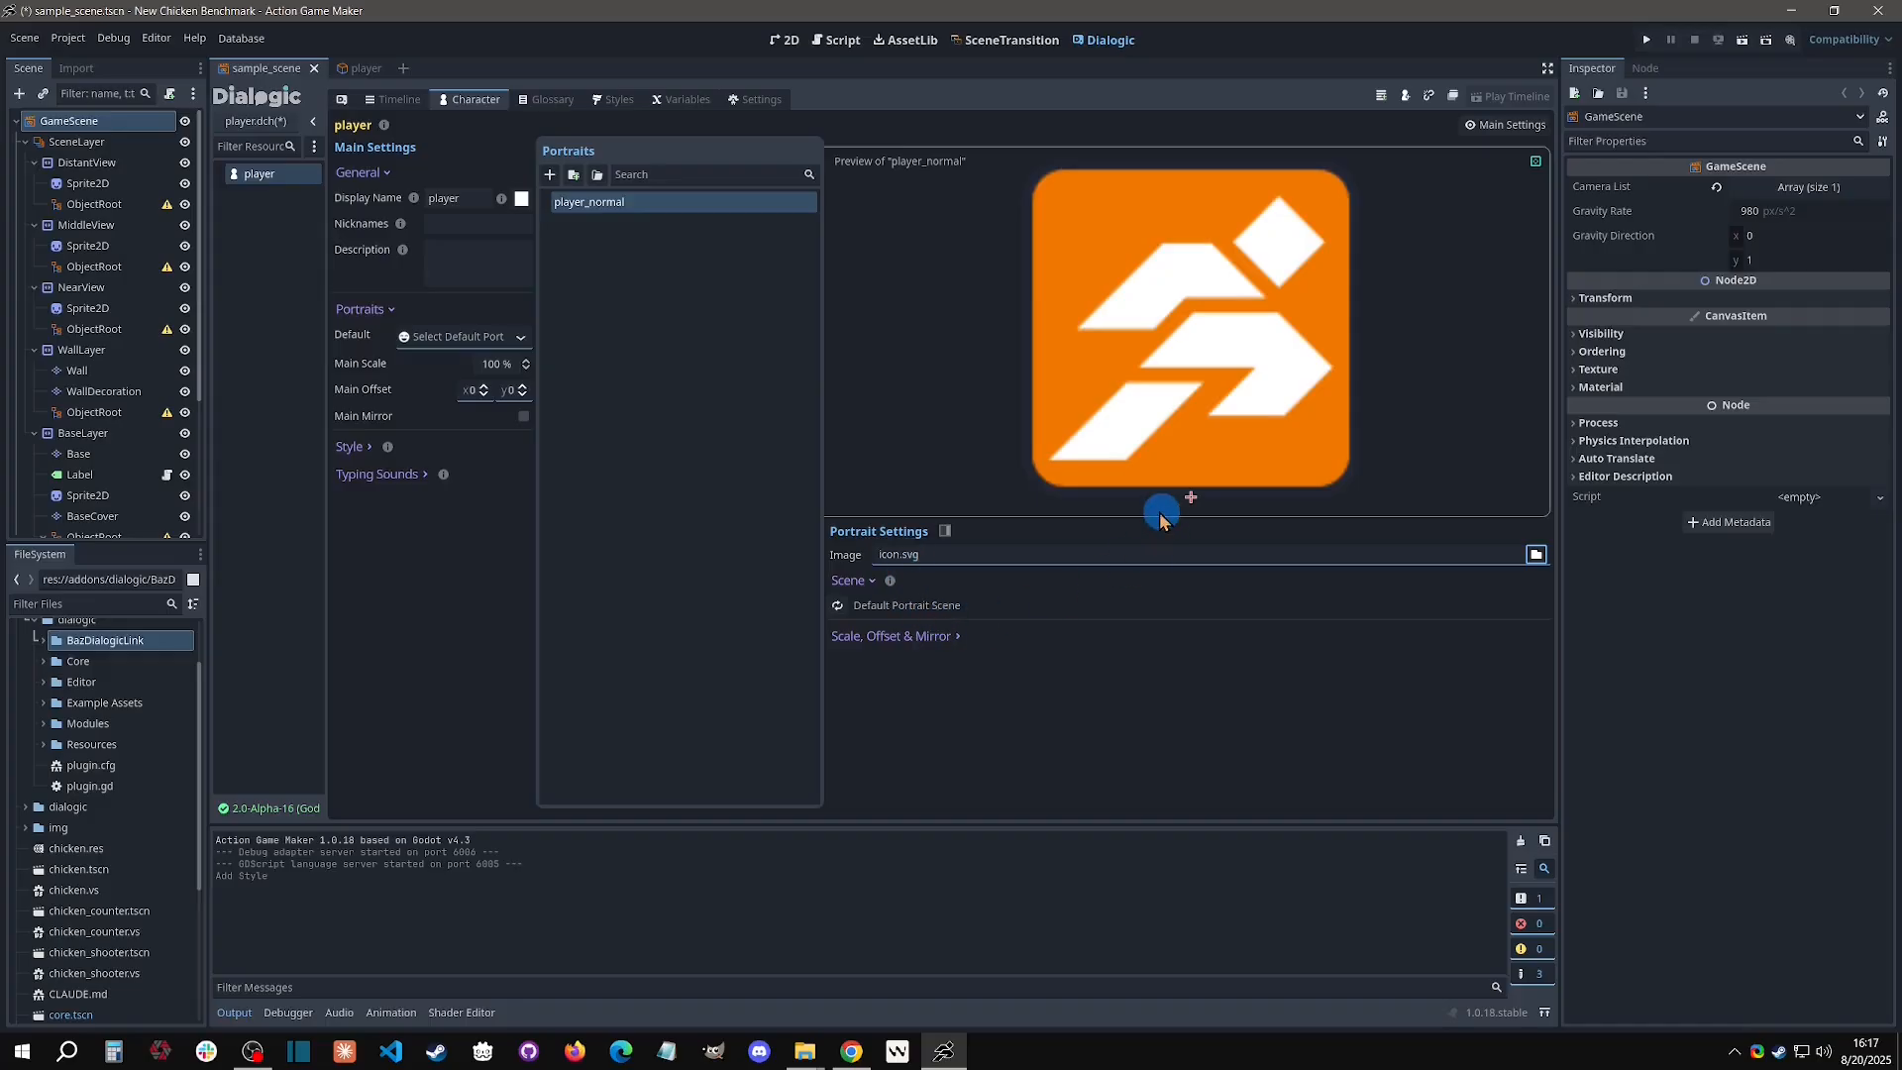
Make player_normal the character's default portrait and return to Dialogic's Text settings.
click(519, 338)
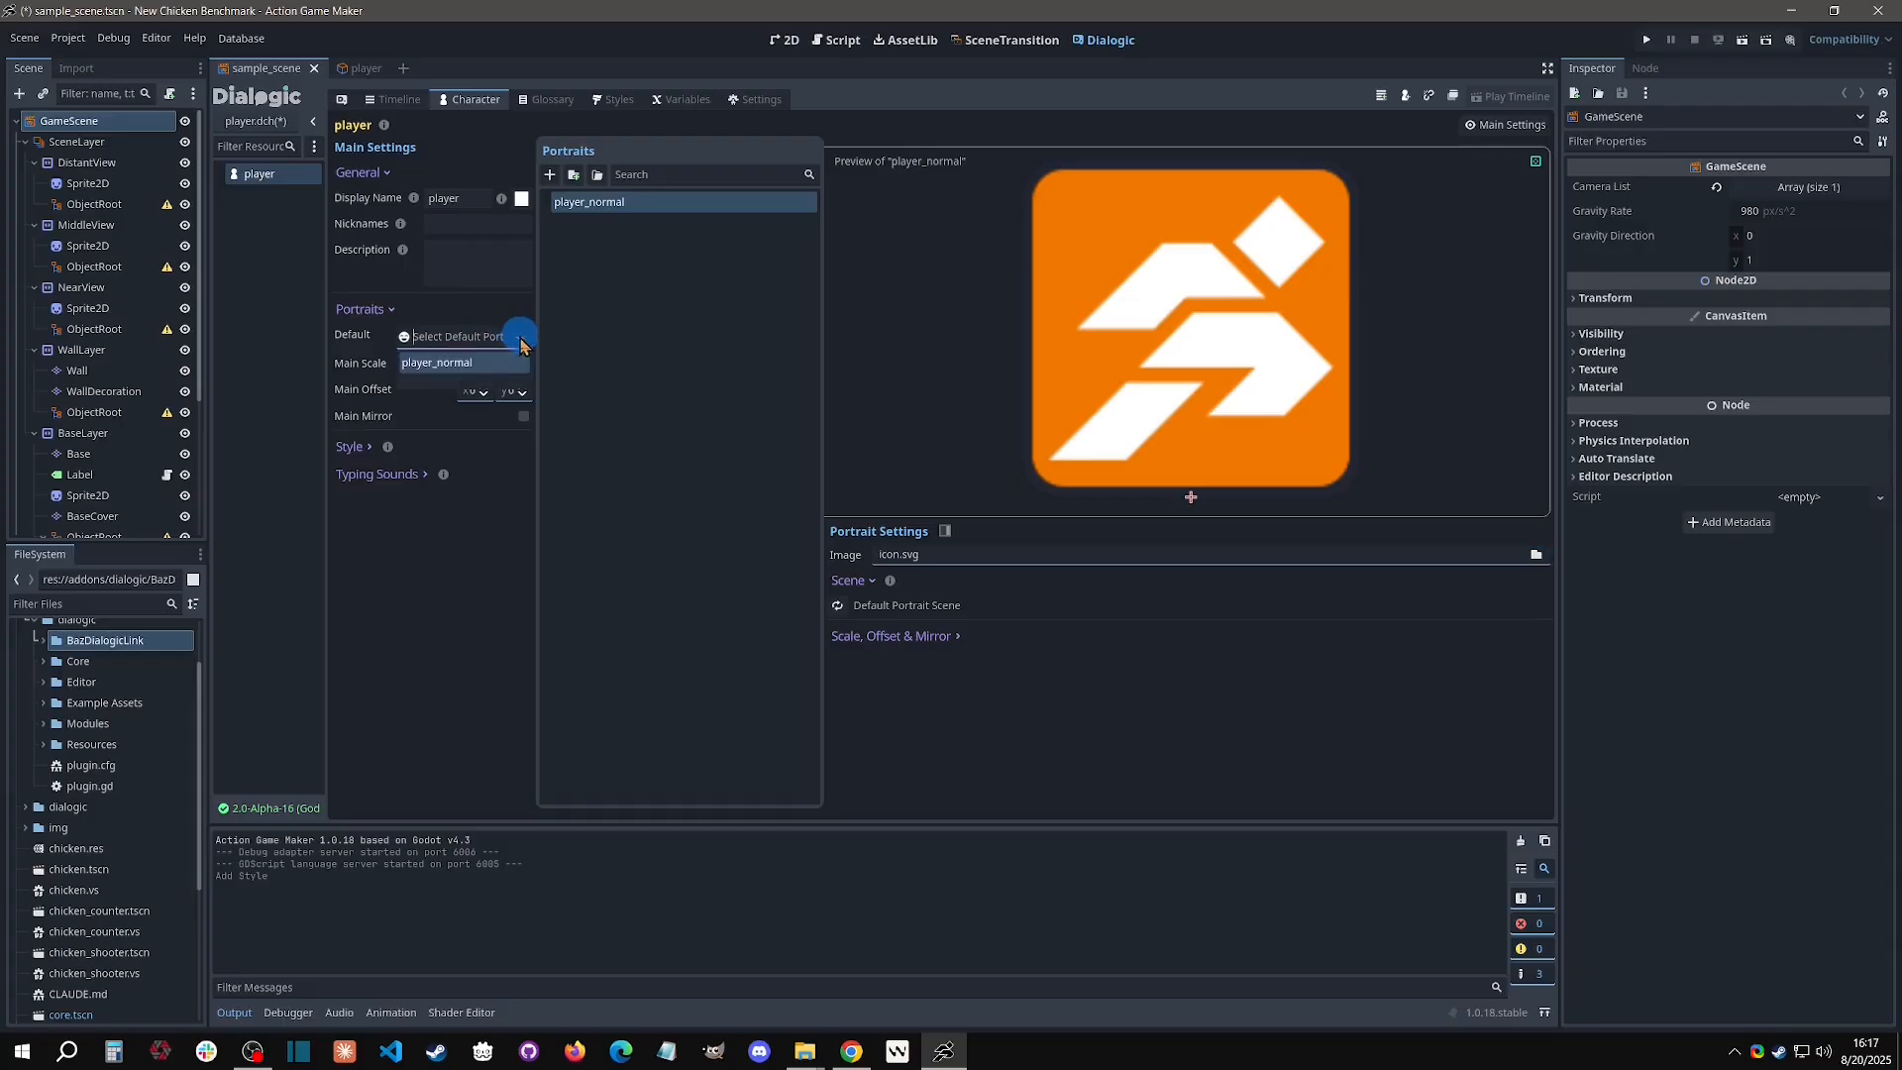
click(454, 362)
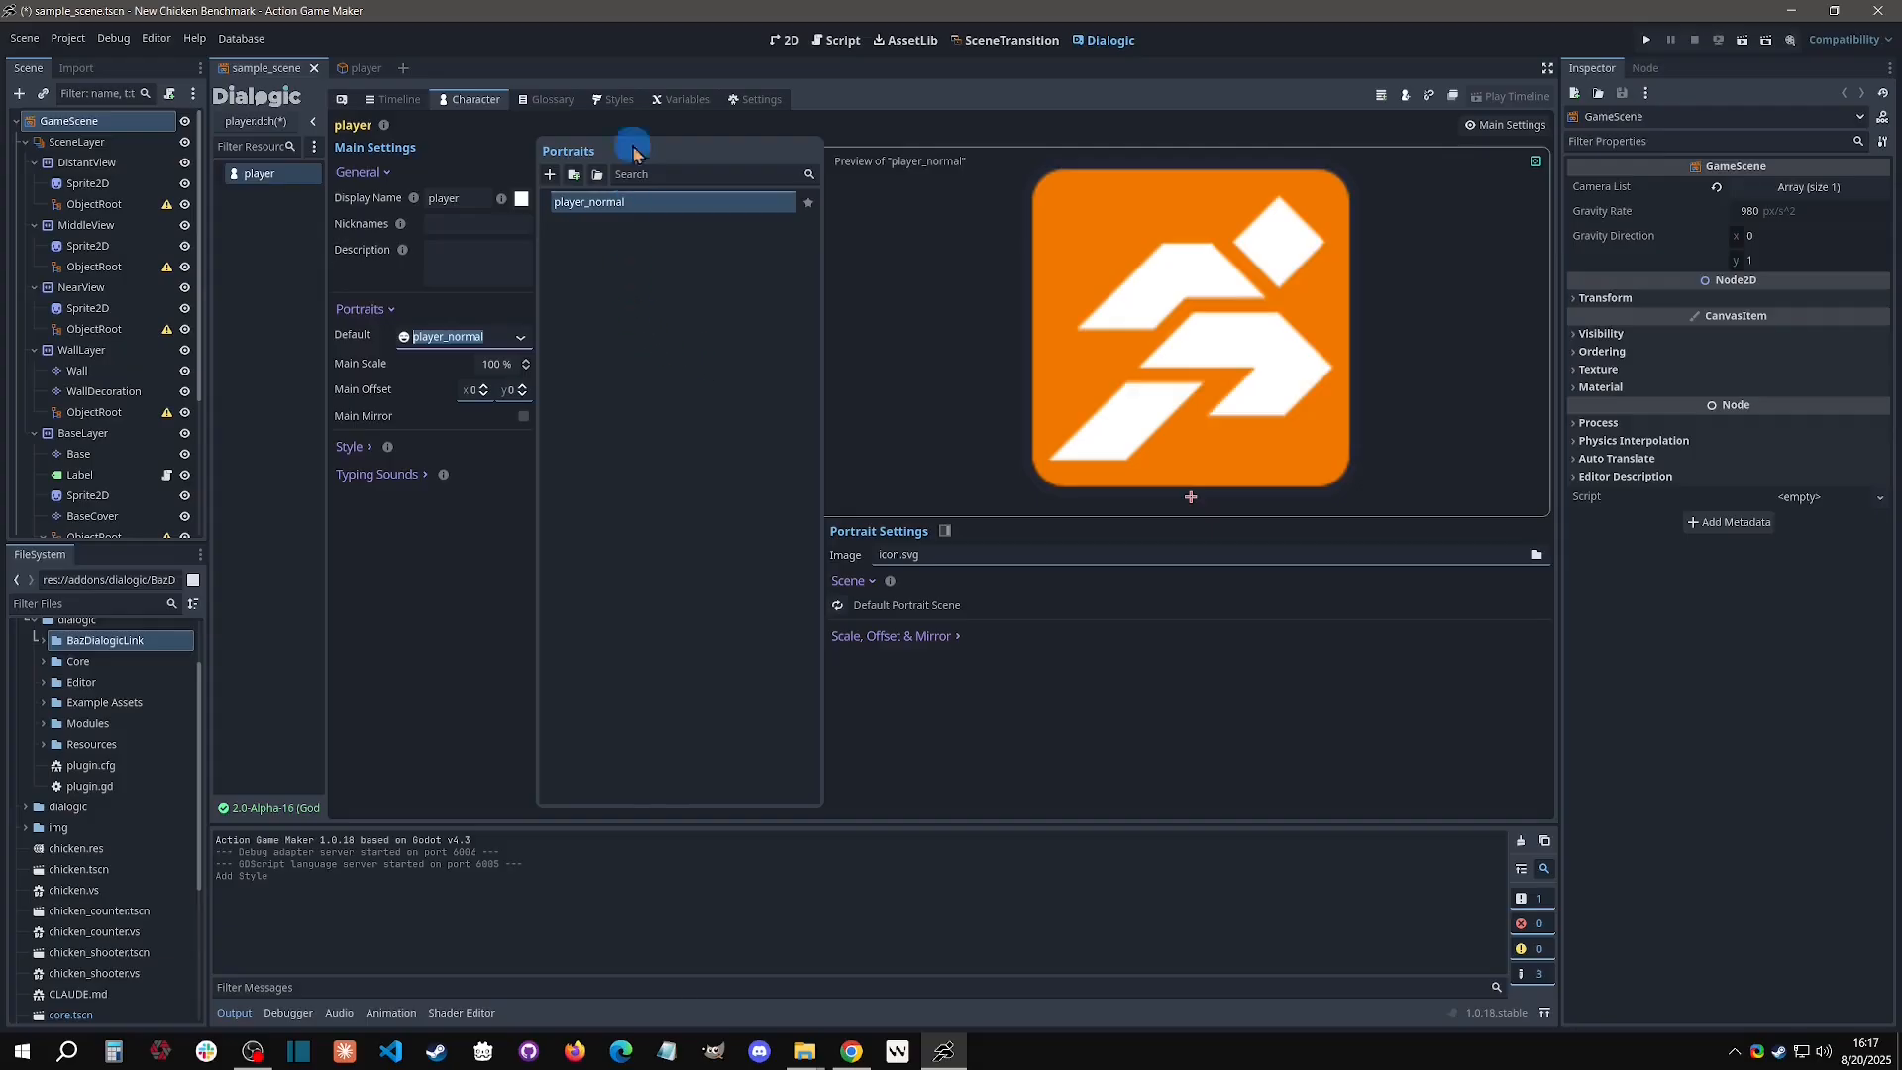
click(758, 99)
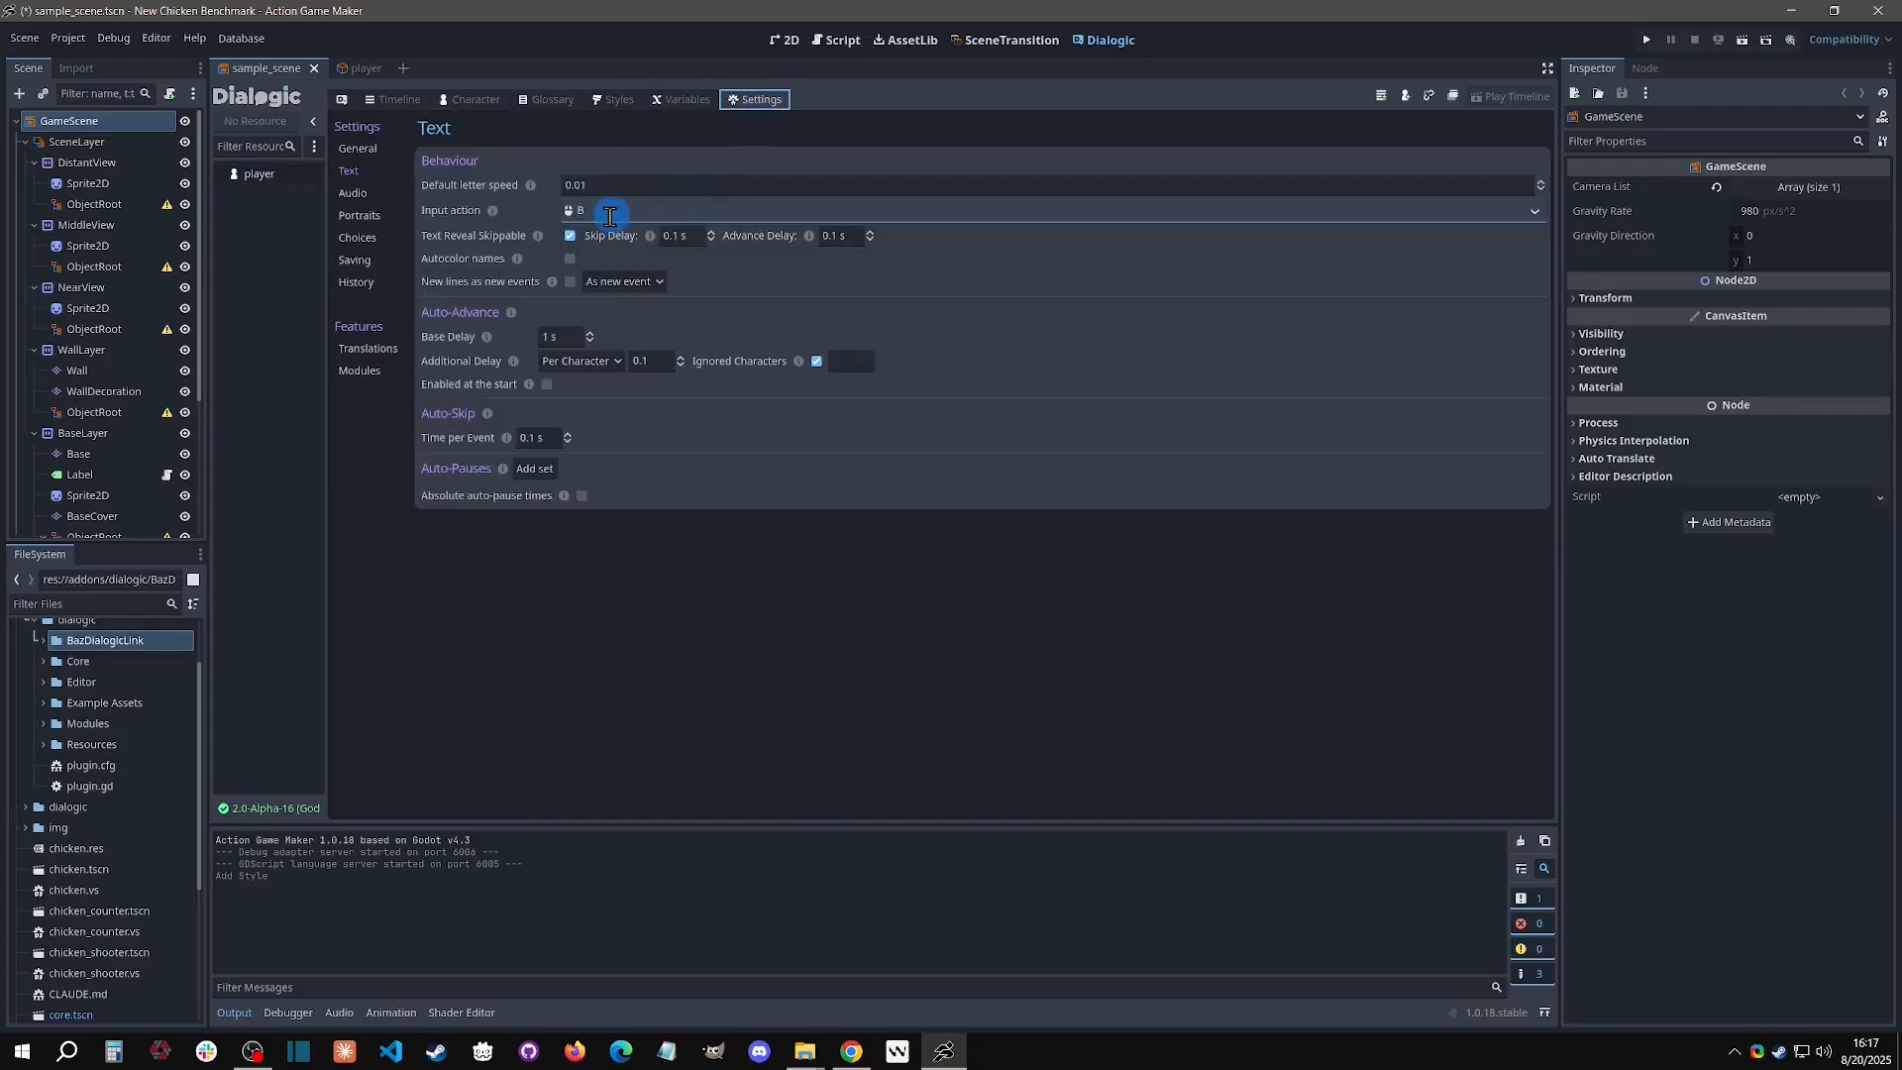
click(613, 99)
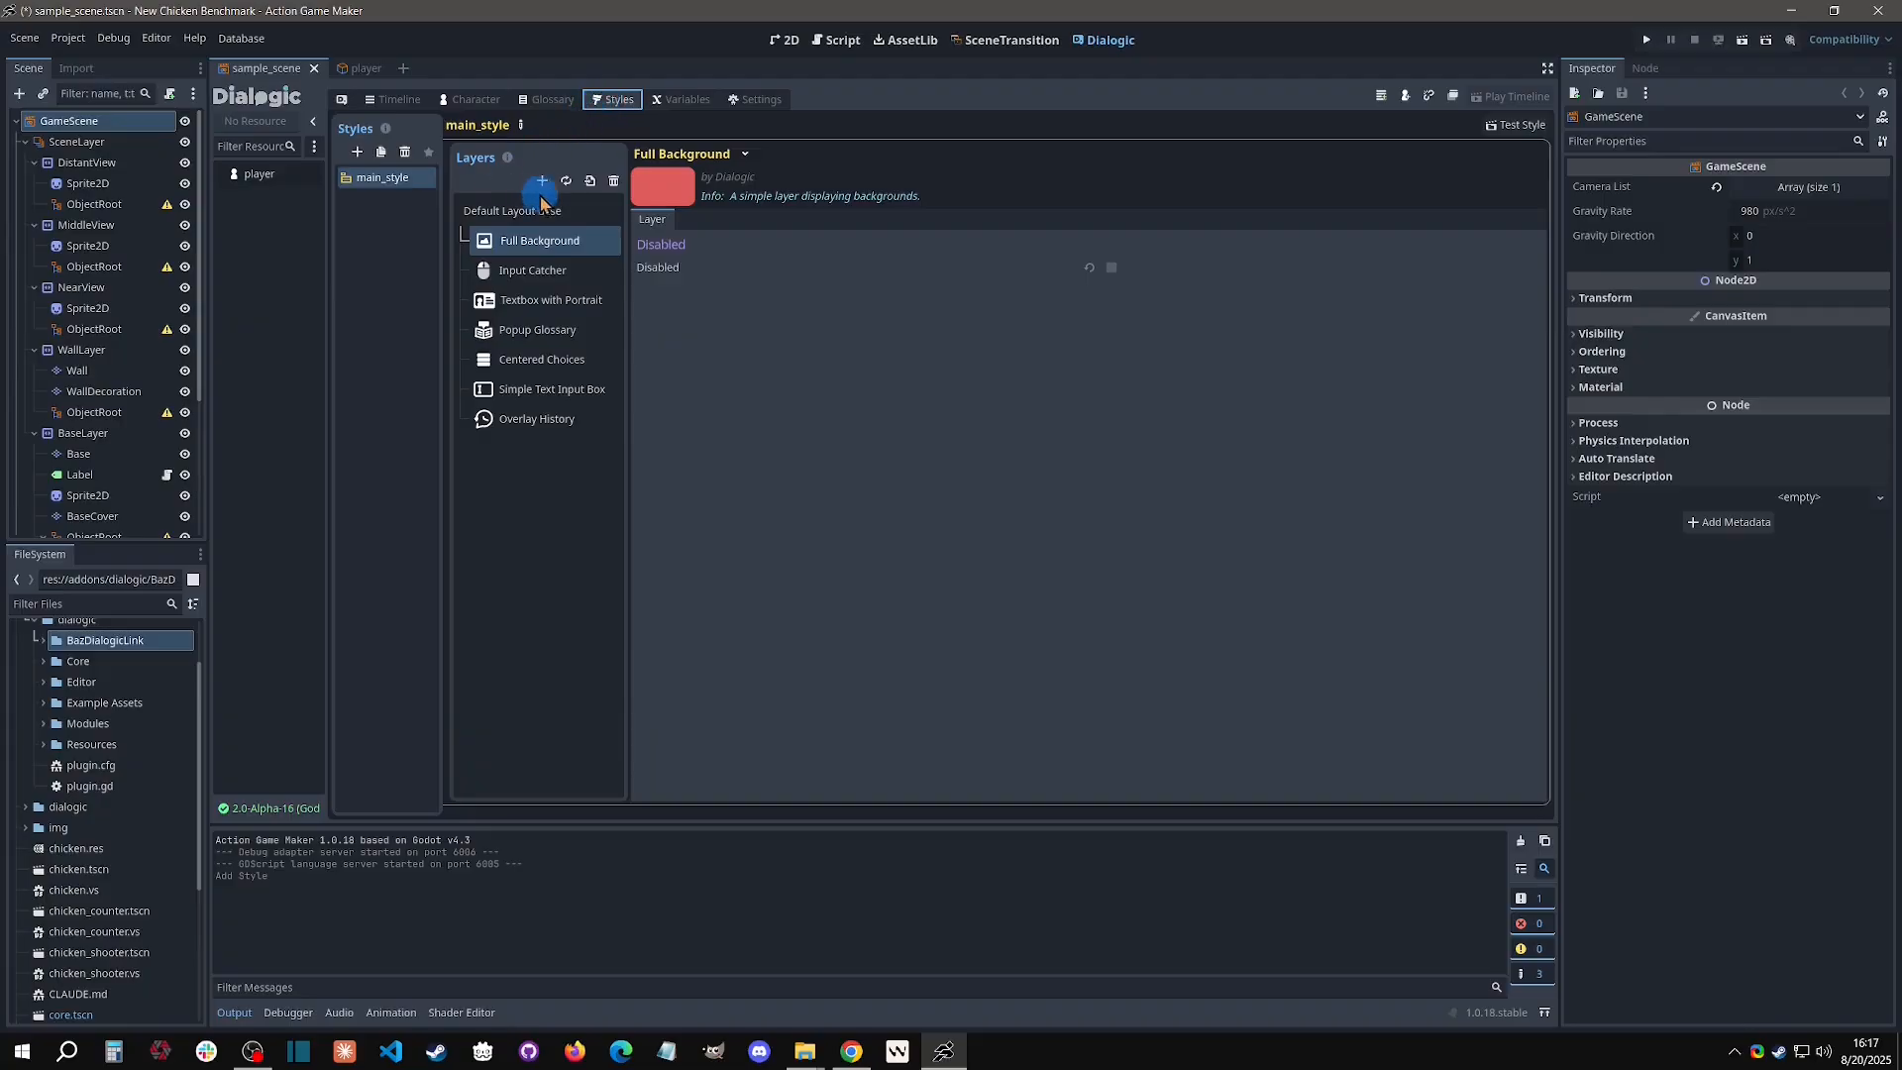
click(565, 181)
click(470, 99)
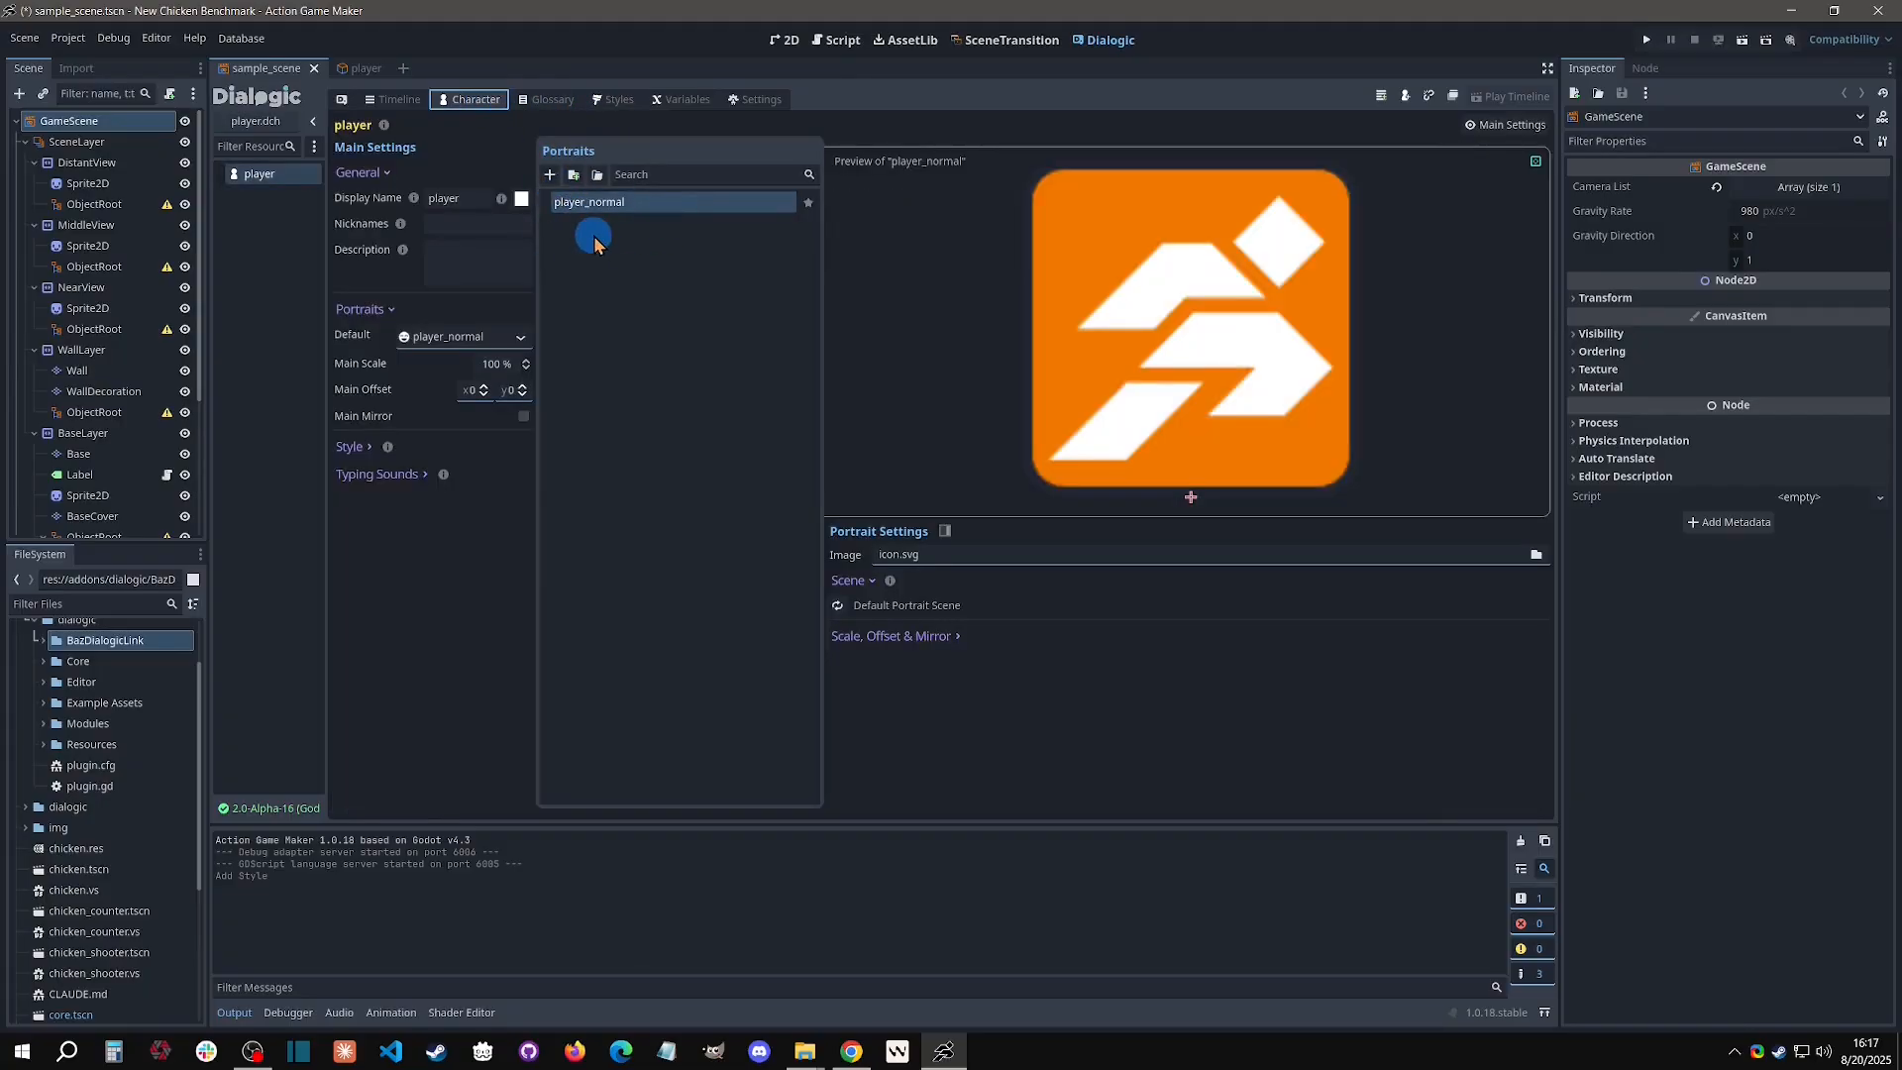
Create a new timeline, save it as message1 in the dialogic folder, and add a text event to it.
click(398, 99)
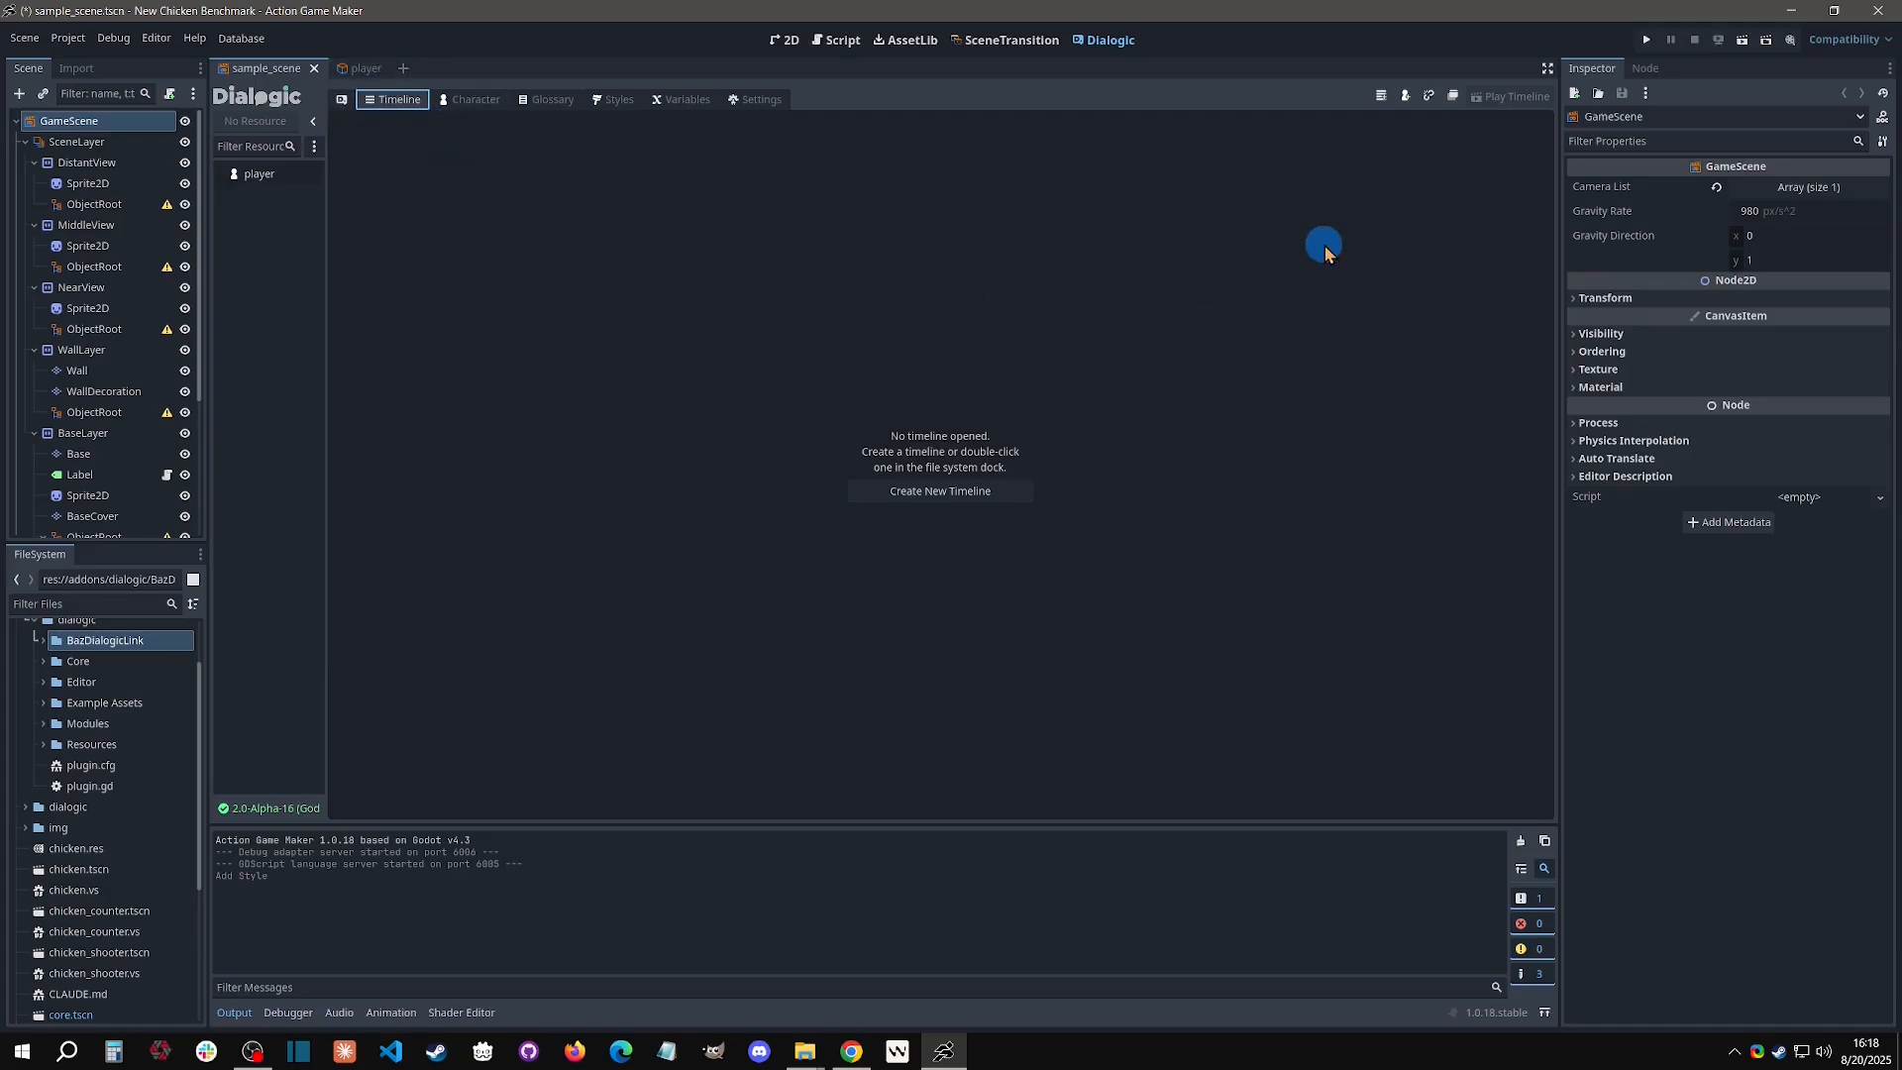
click(1382, 98)
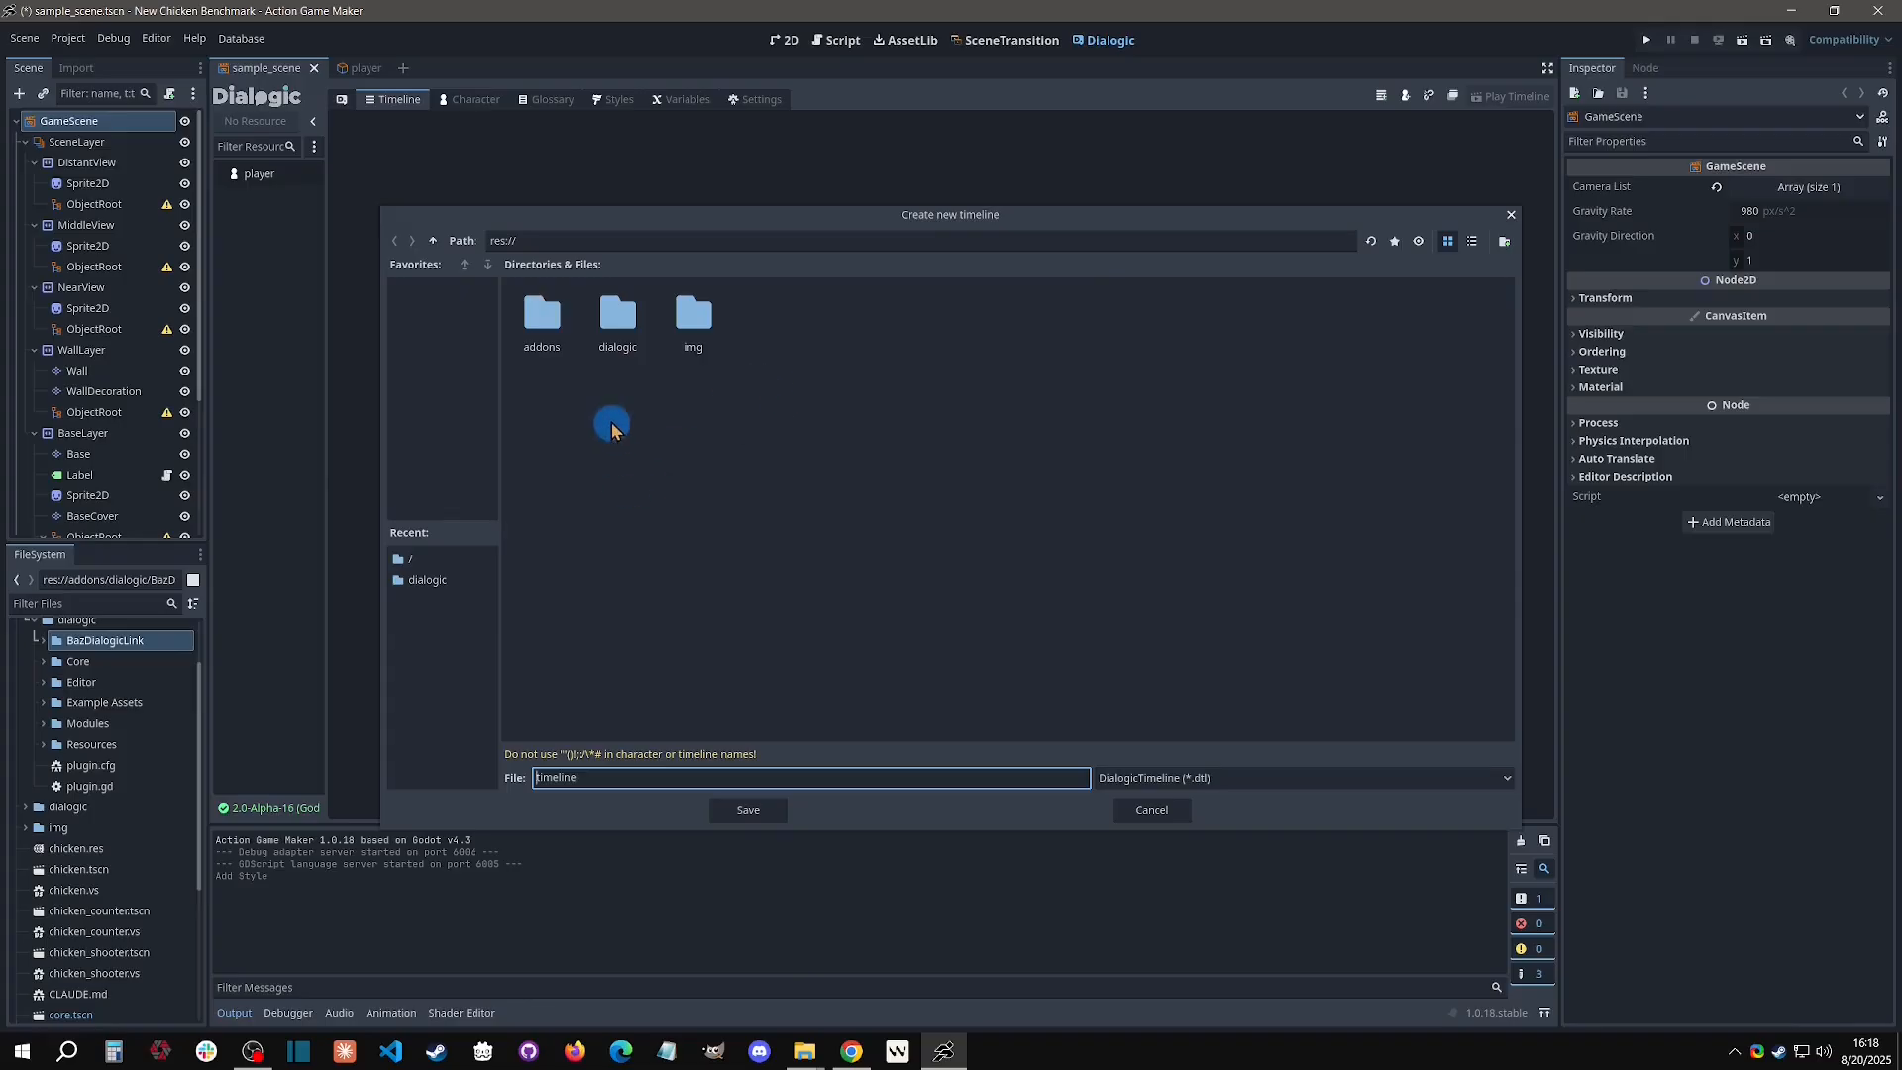
double_click(615, 331)
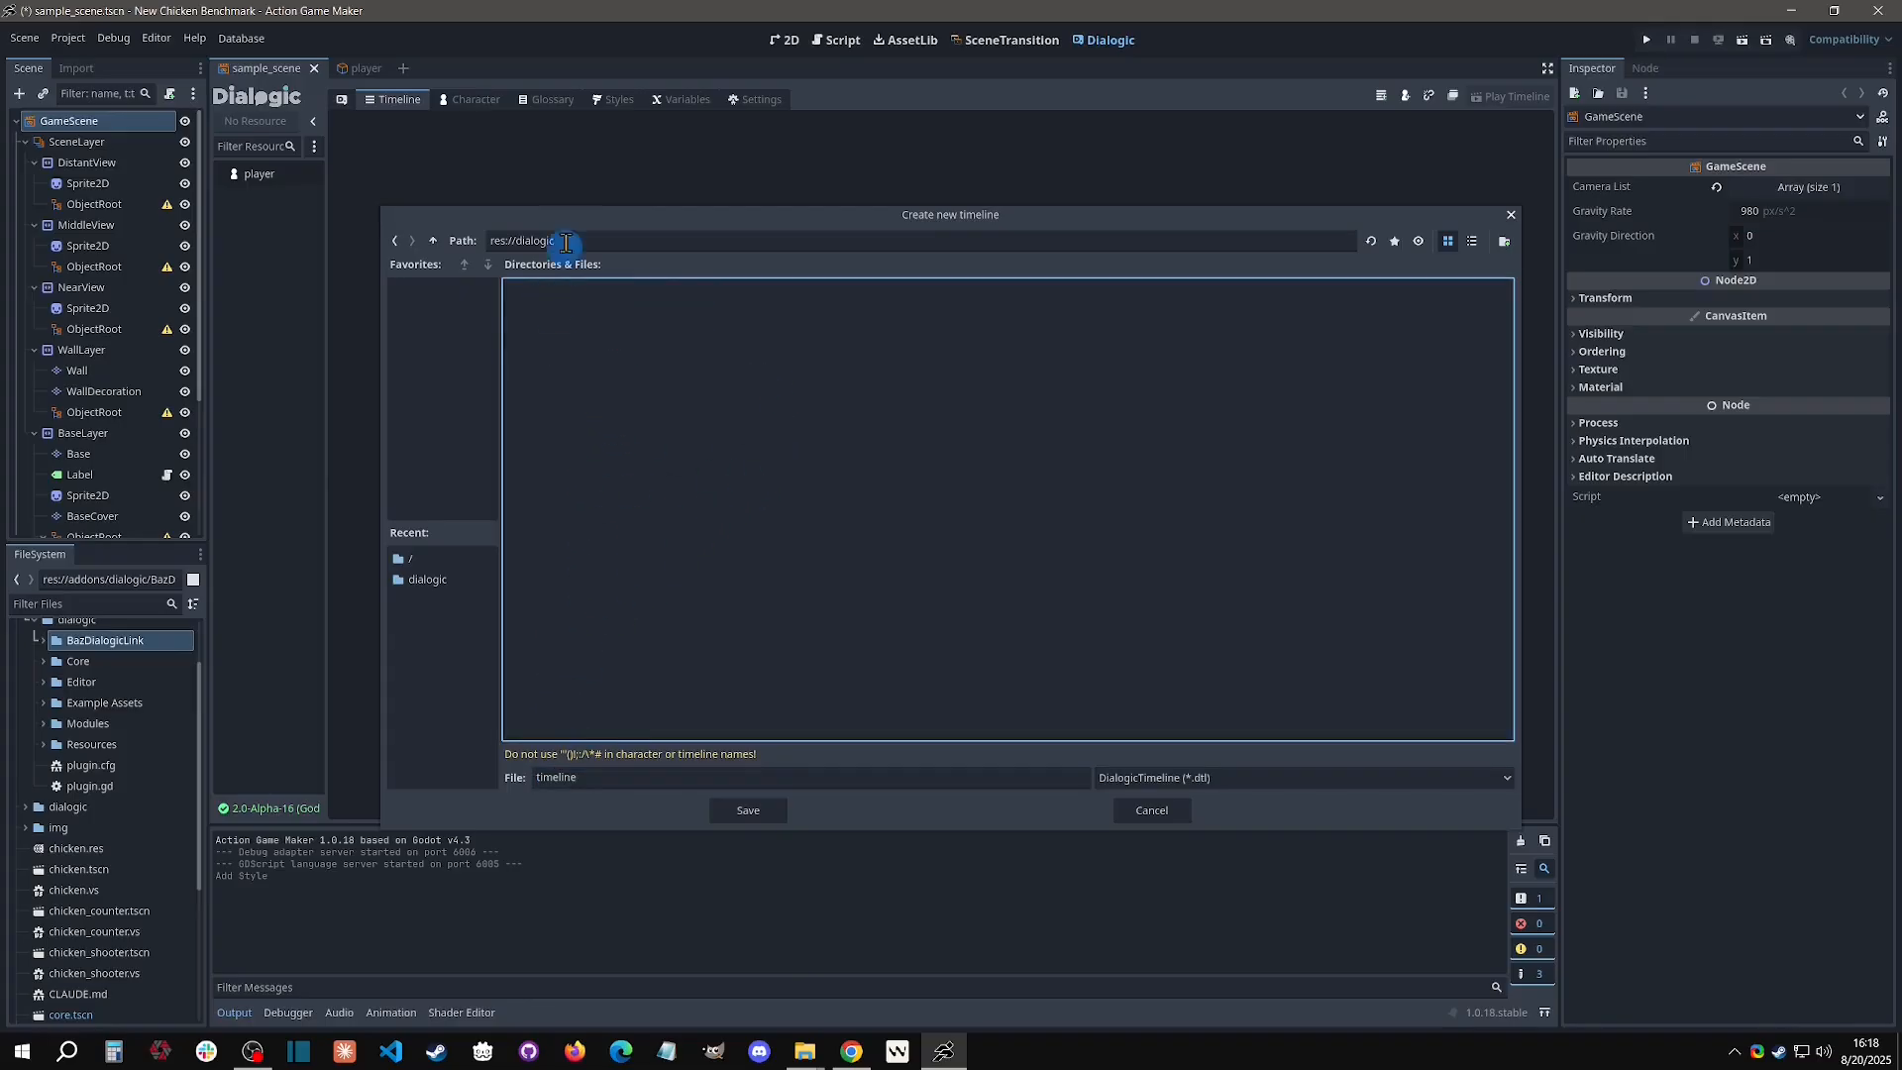
click(620, 776)
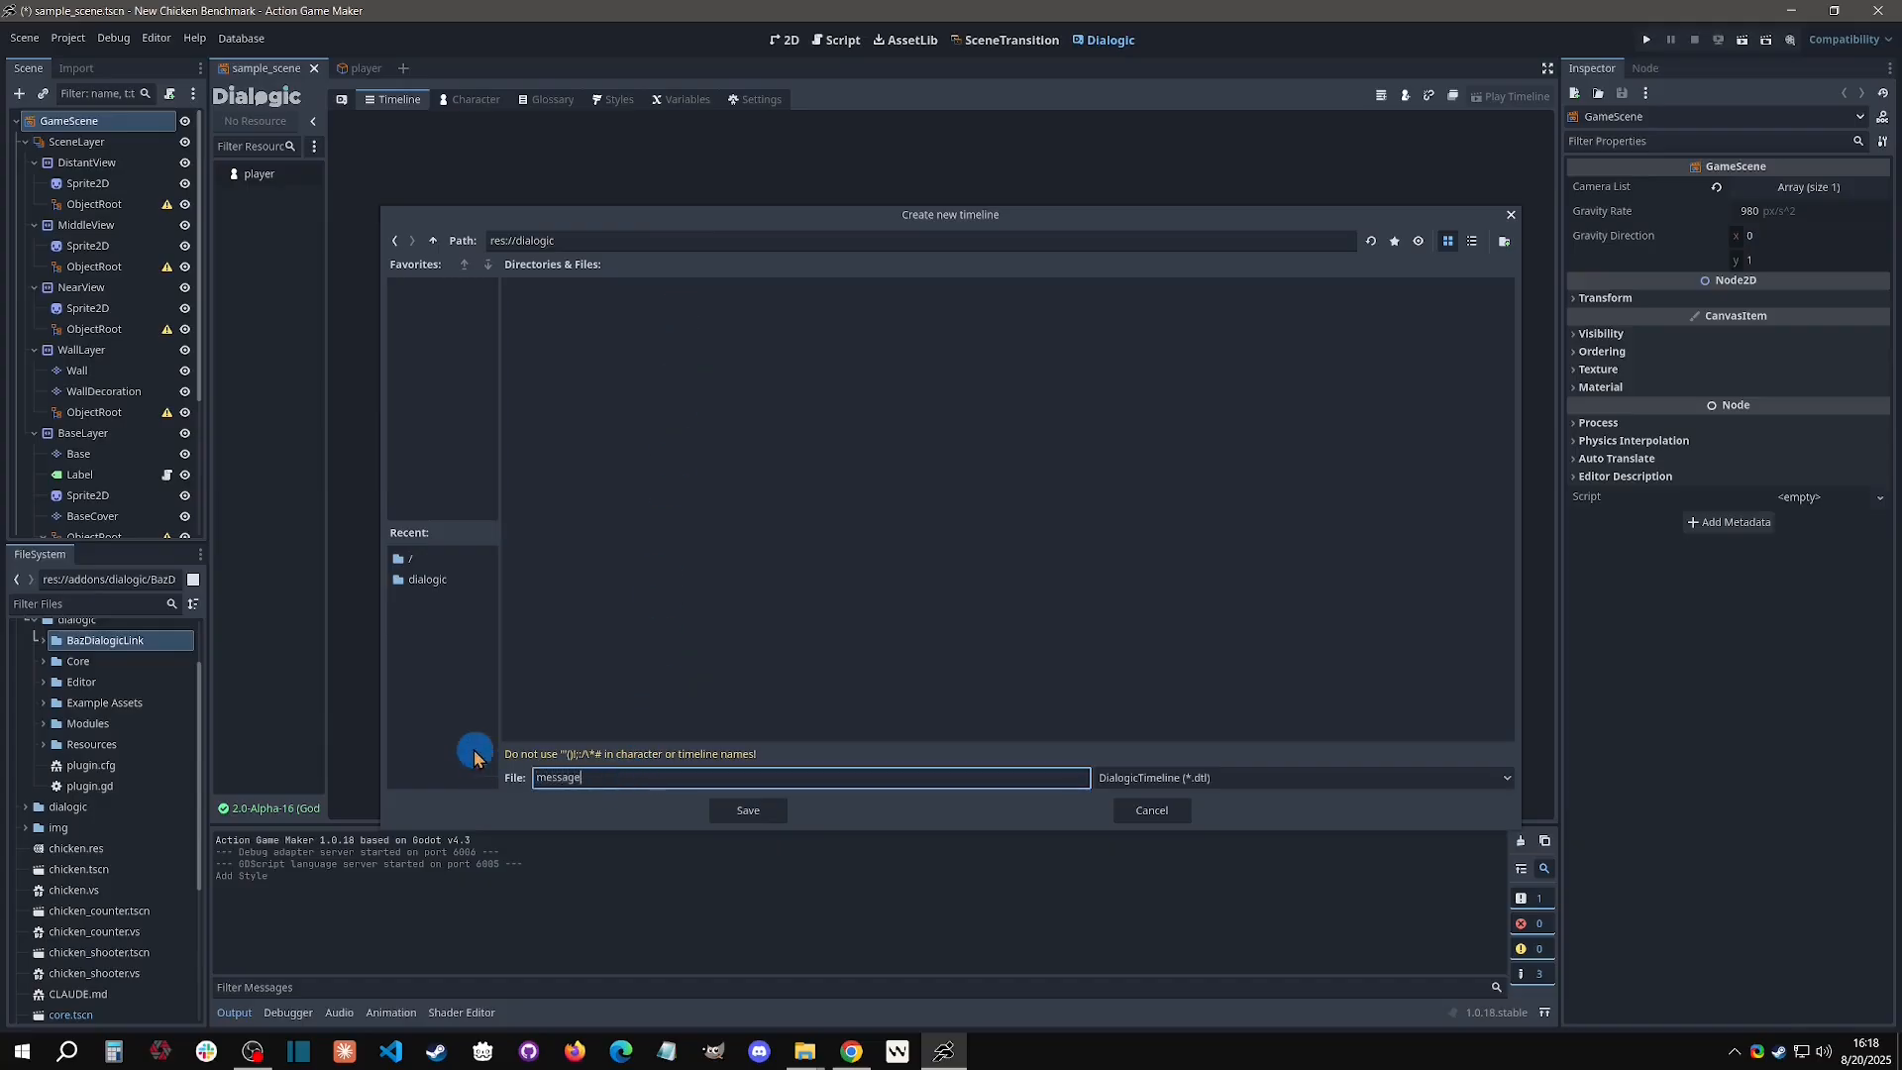
click(759, 818)
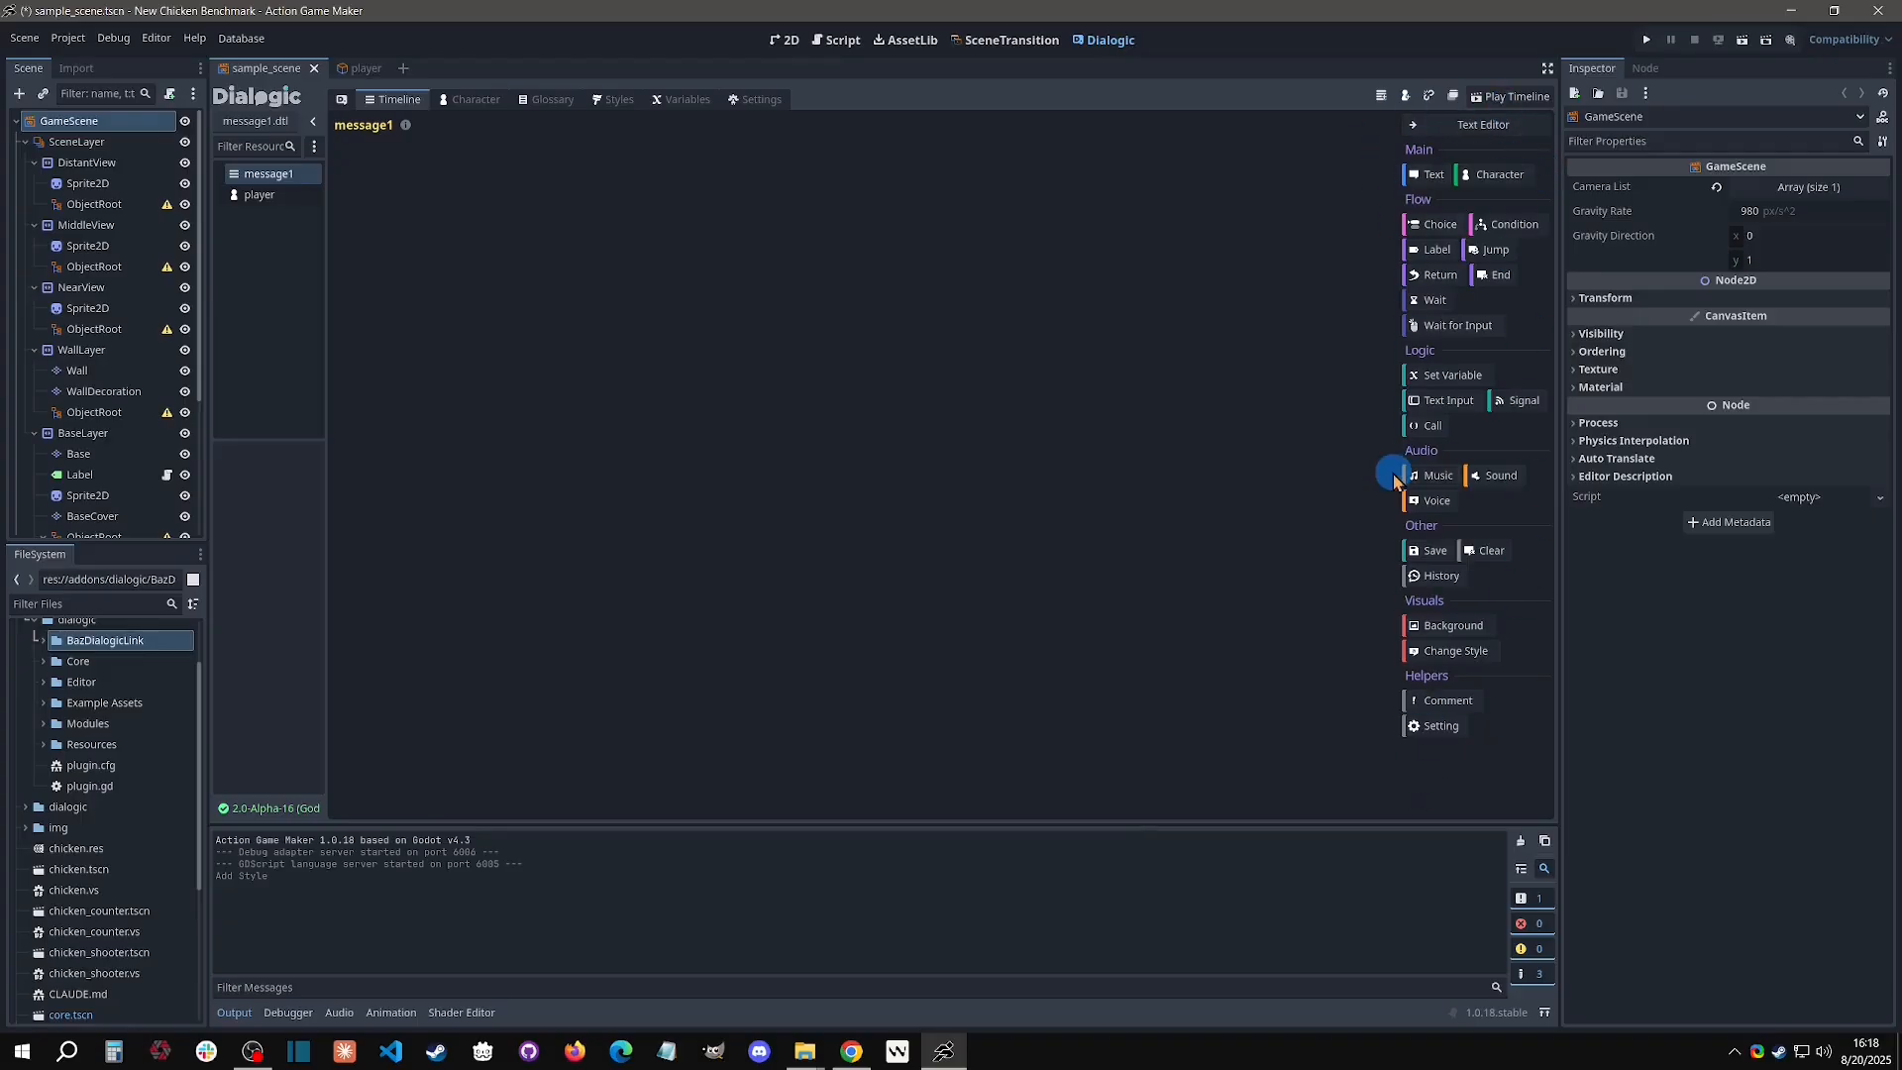
click(1430, 175)
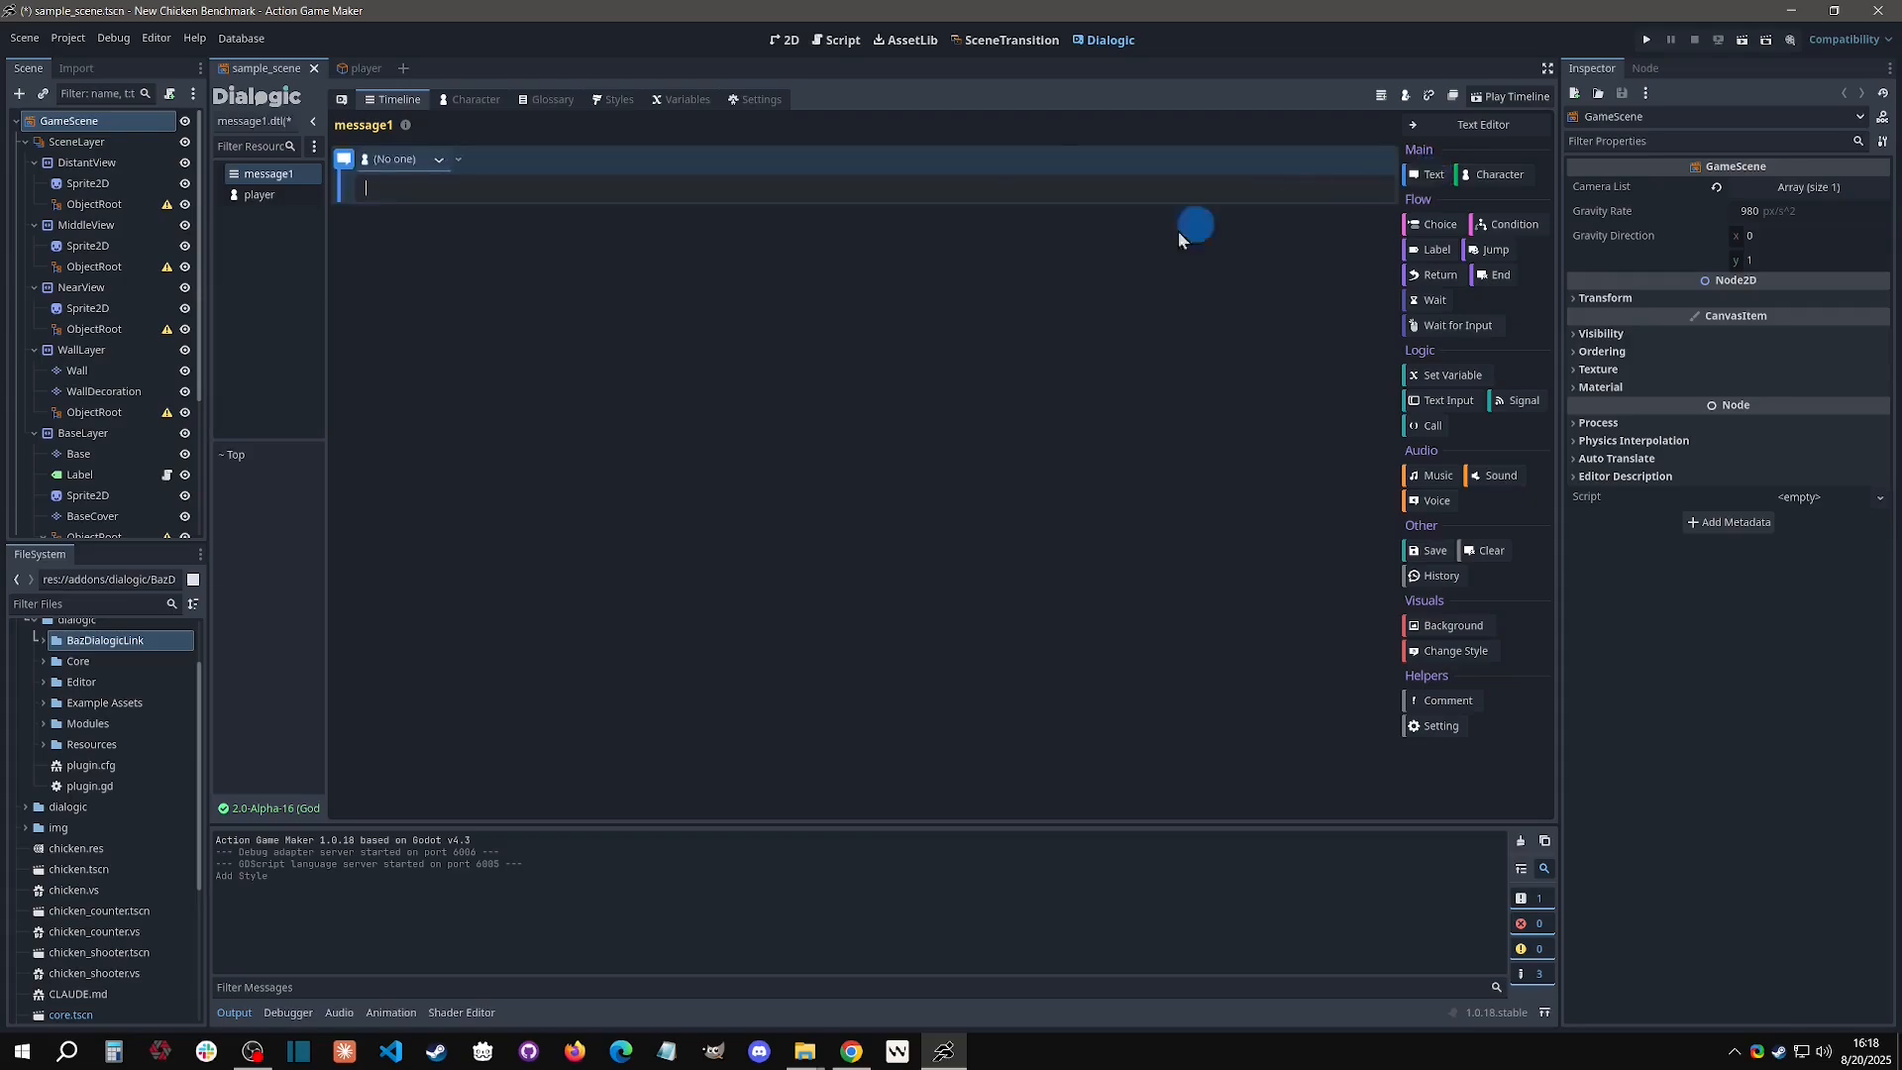
Add choice, label, jump and sound events below the text event in the message1 timeline.
click(1437, 226)
click(1436, 249)
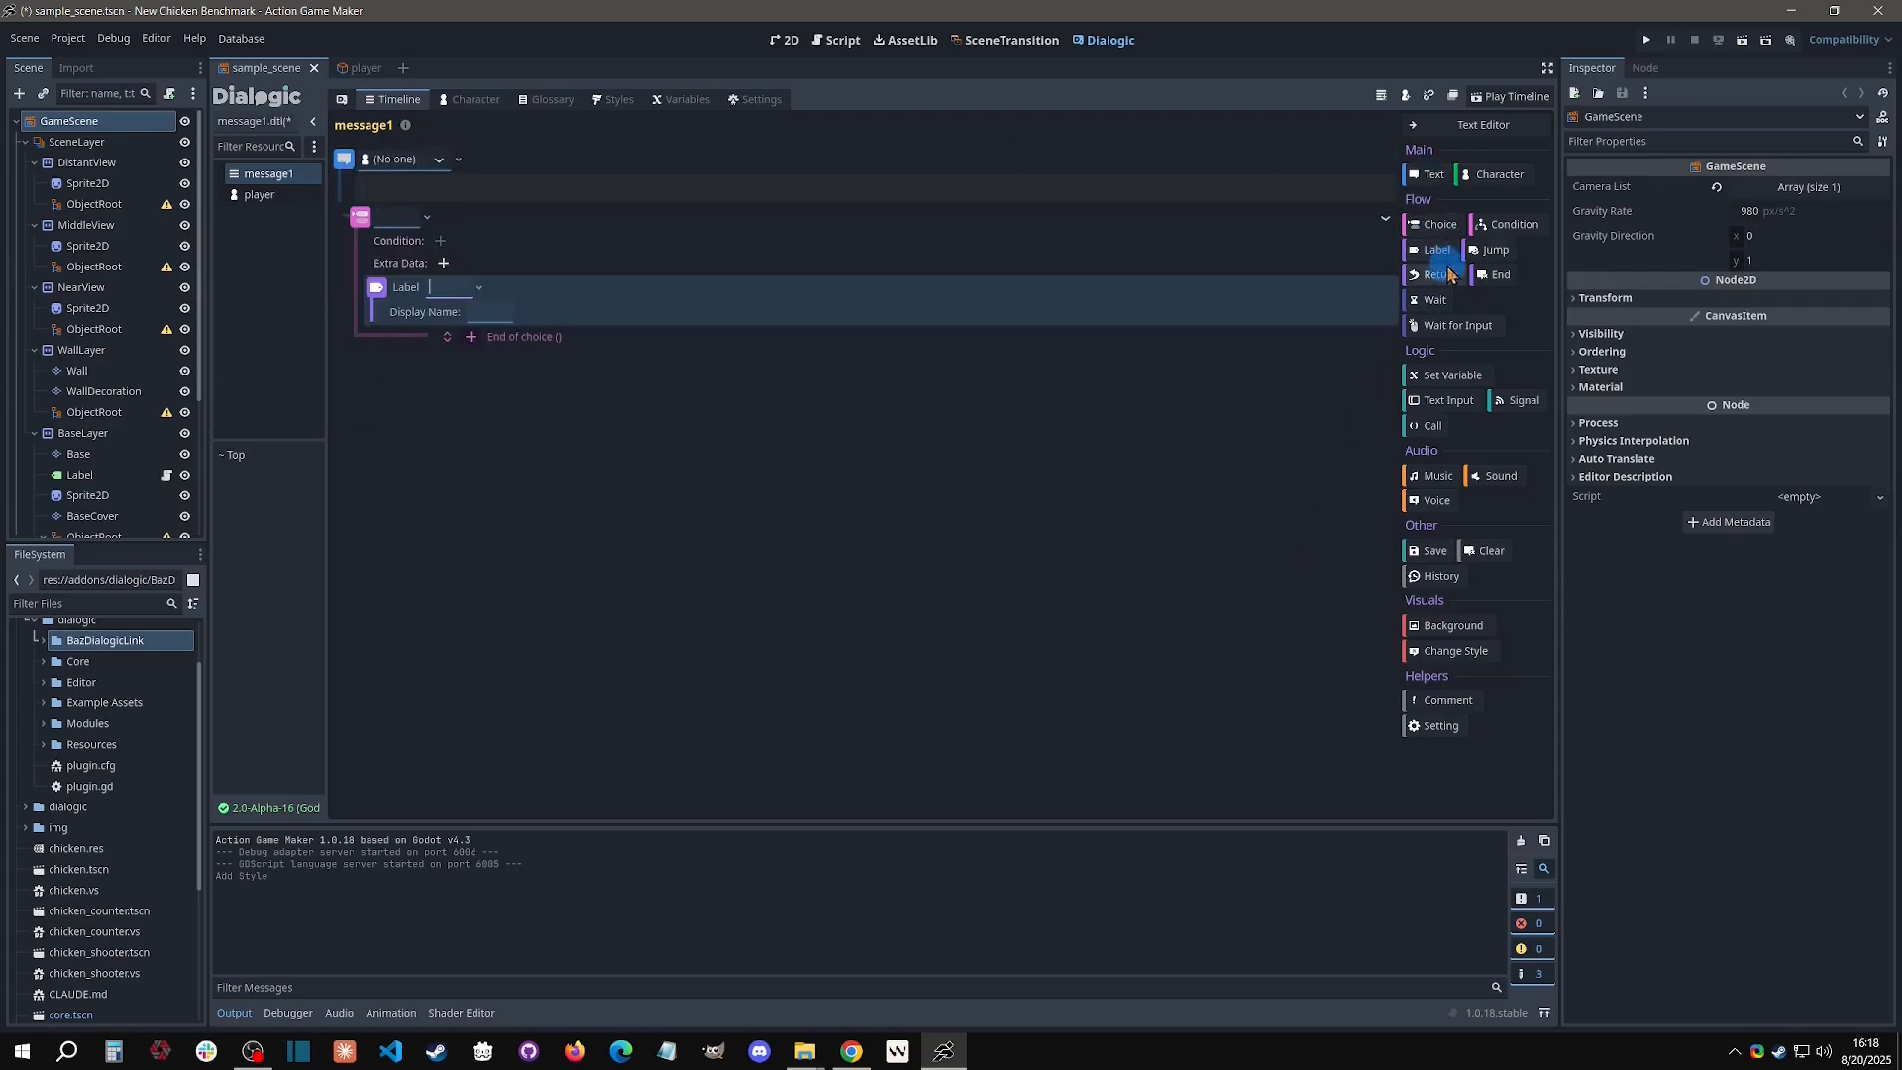
click(1492, 249)
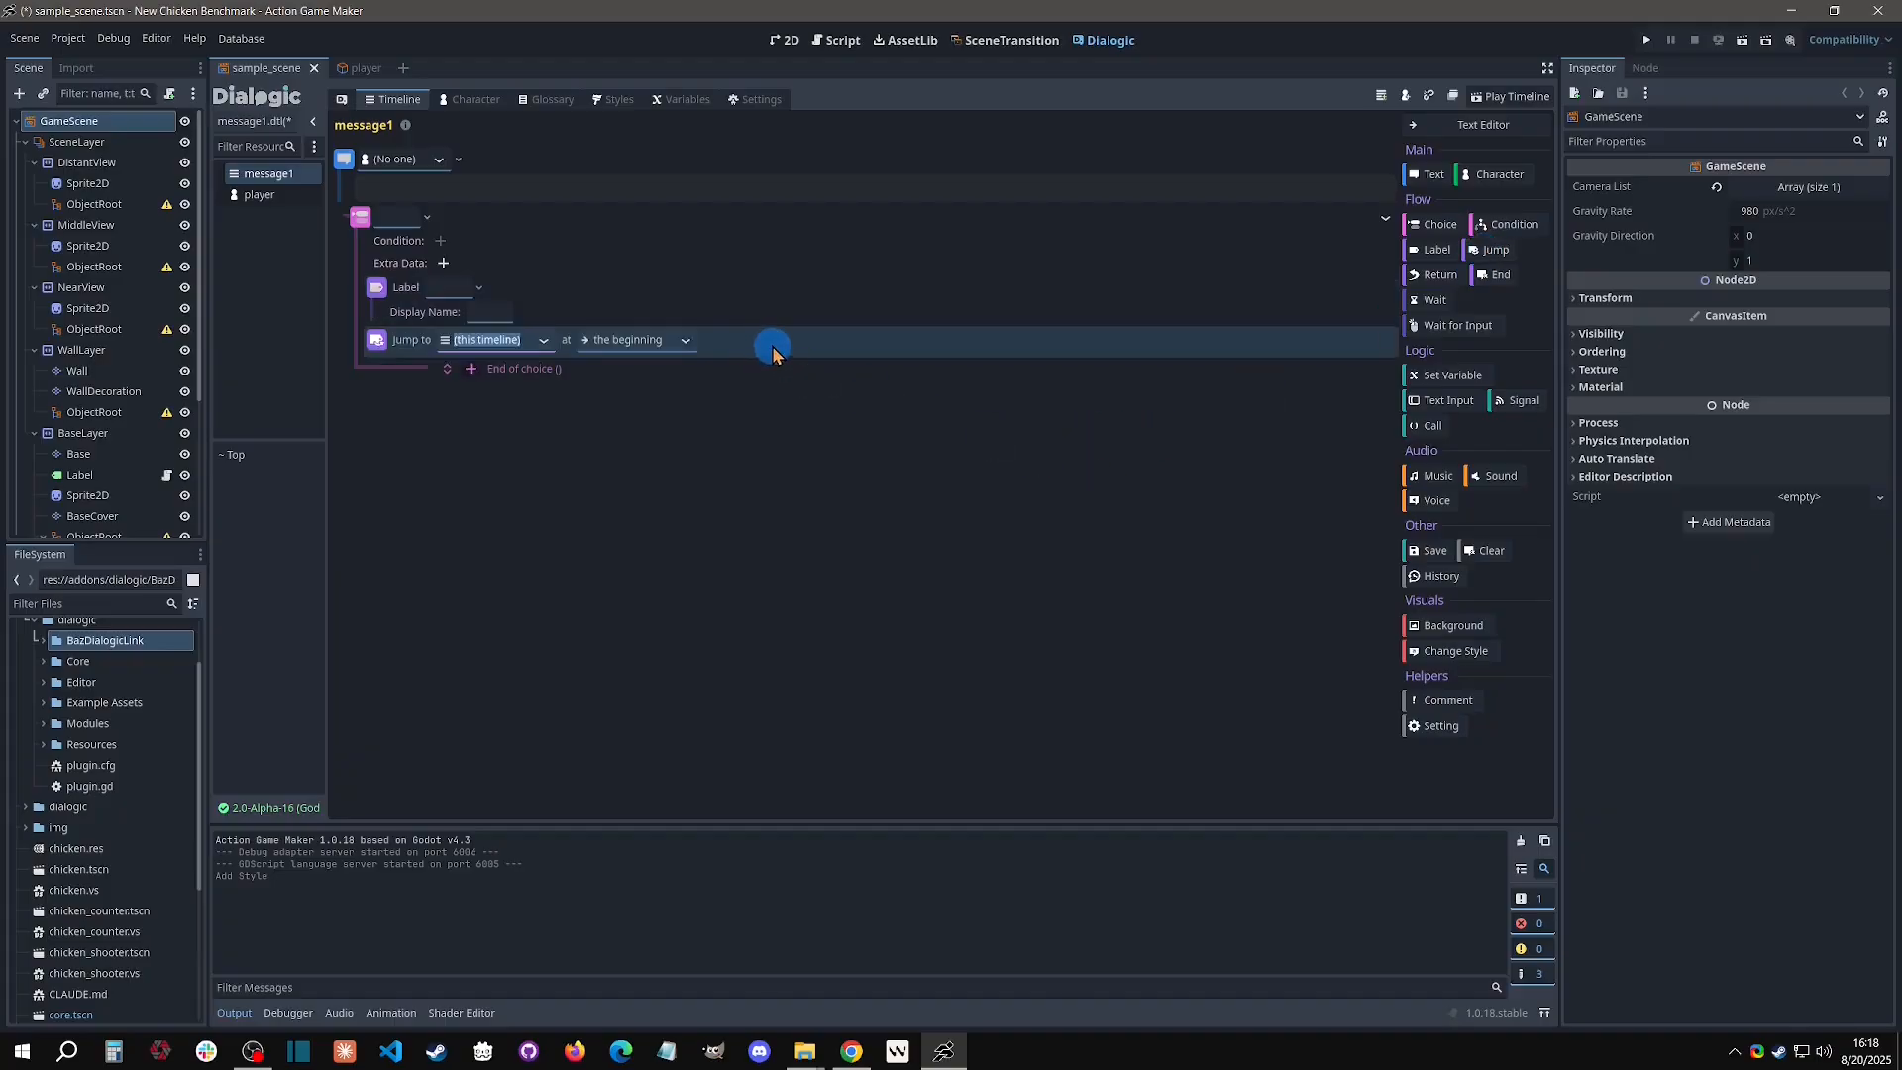
click(1491, 478)
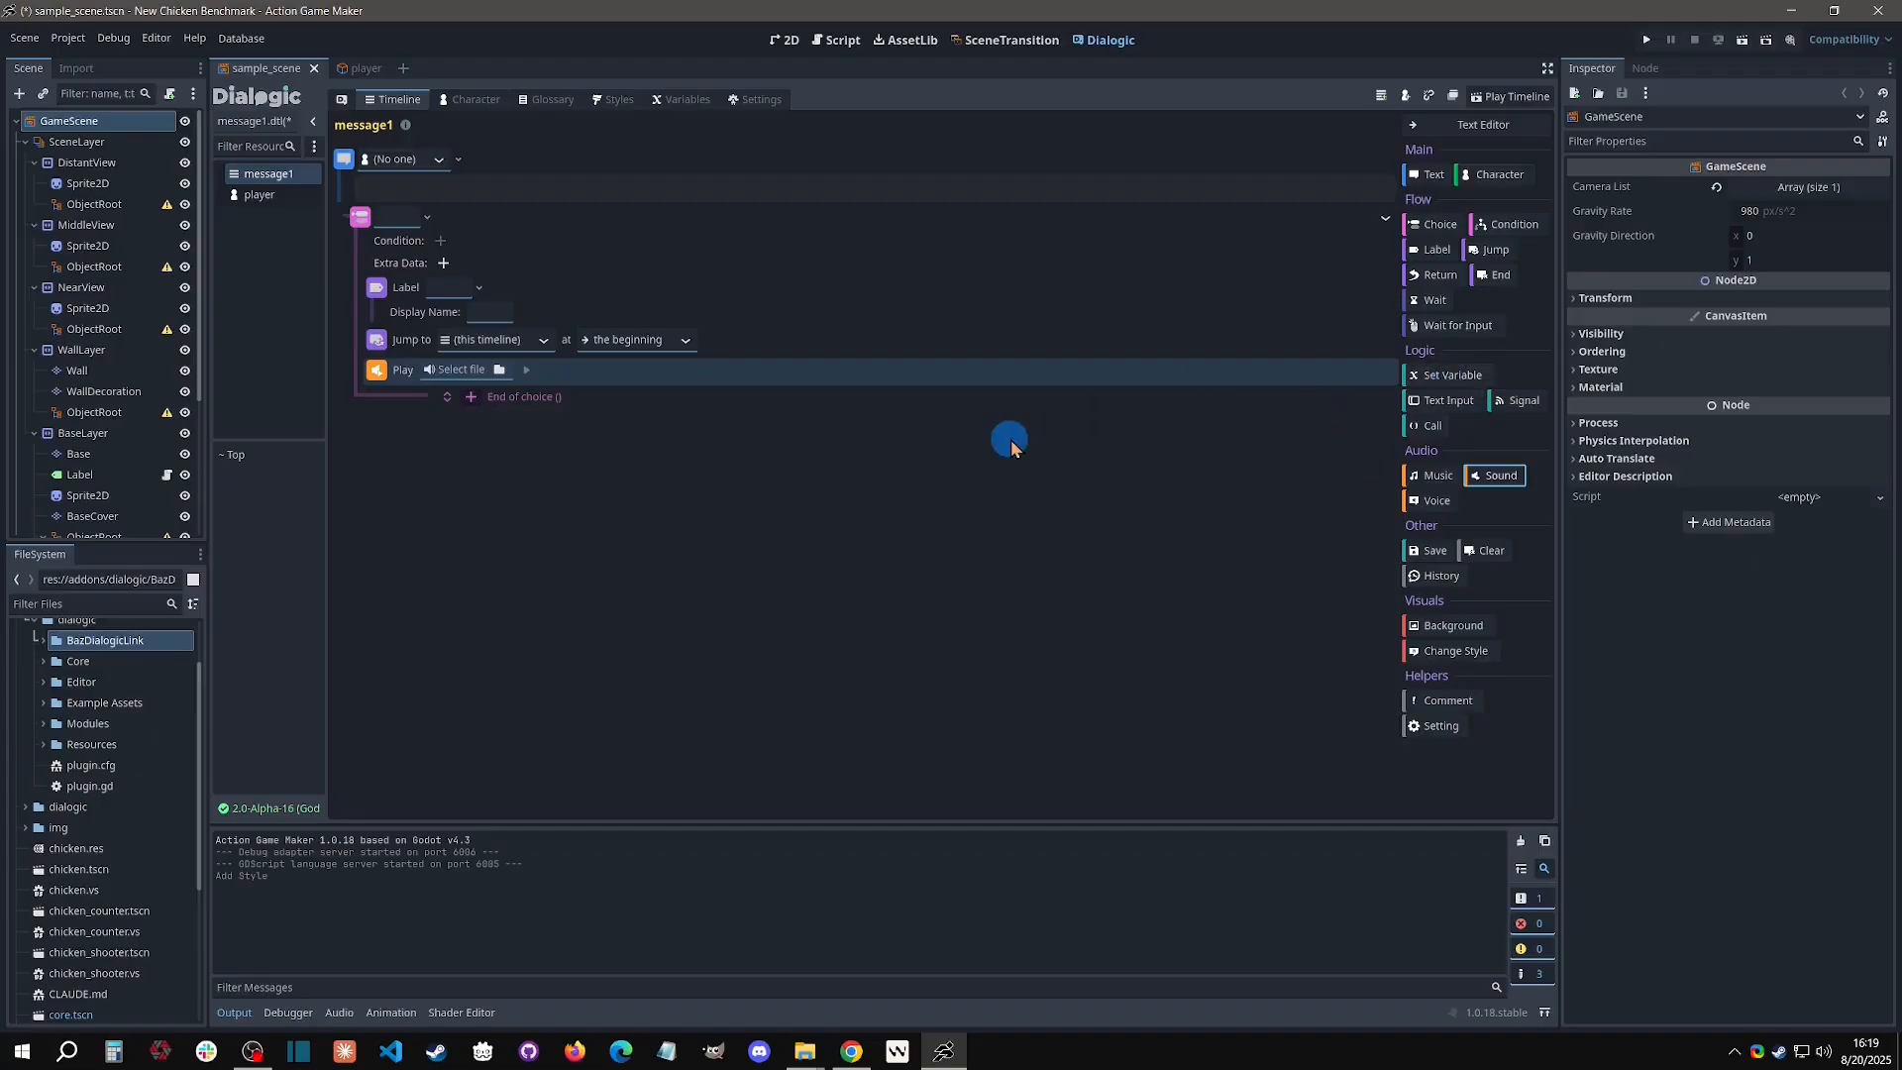
Delete the choice, label, jump and sound events, keeping only the text event in the timeline.
click(627, 208)
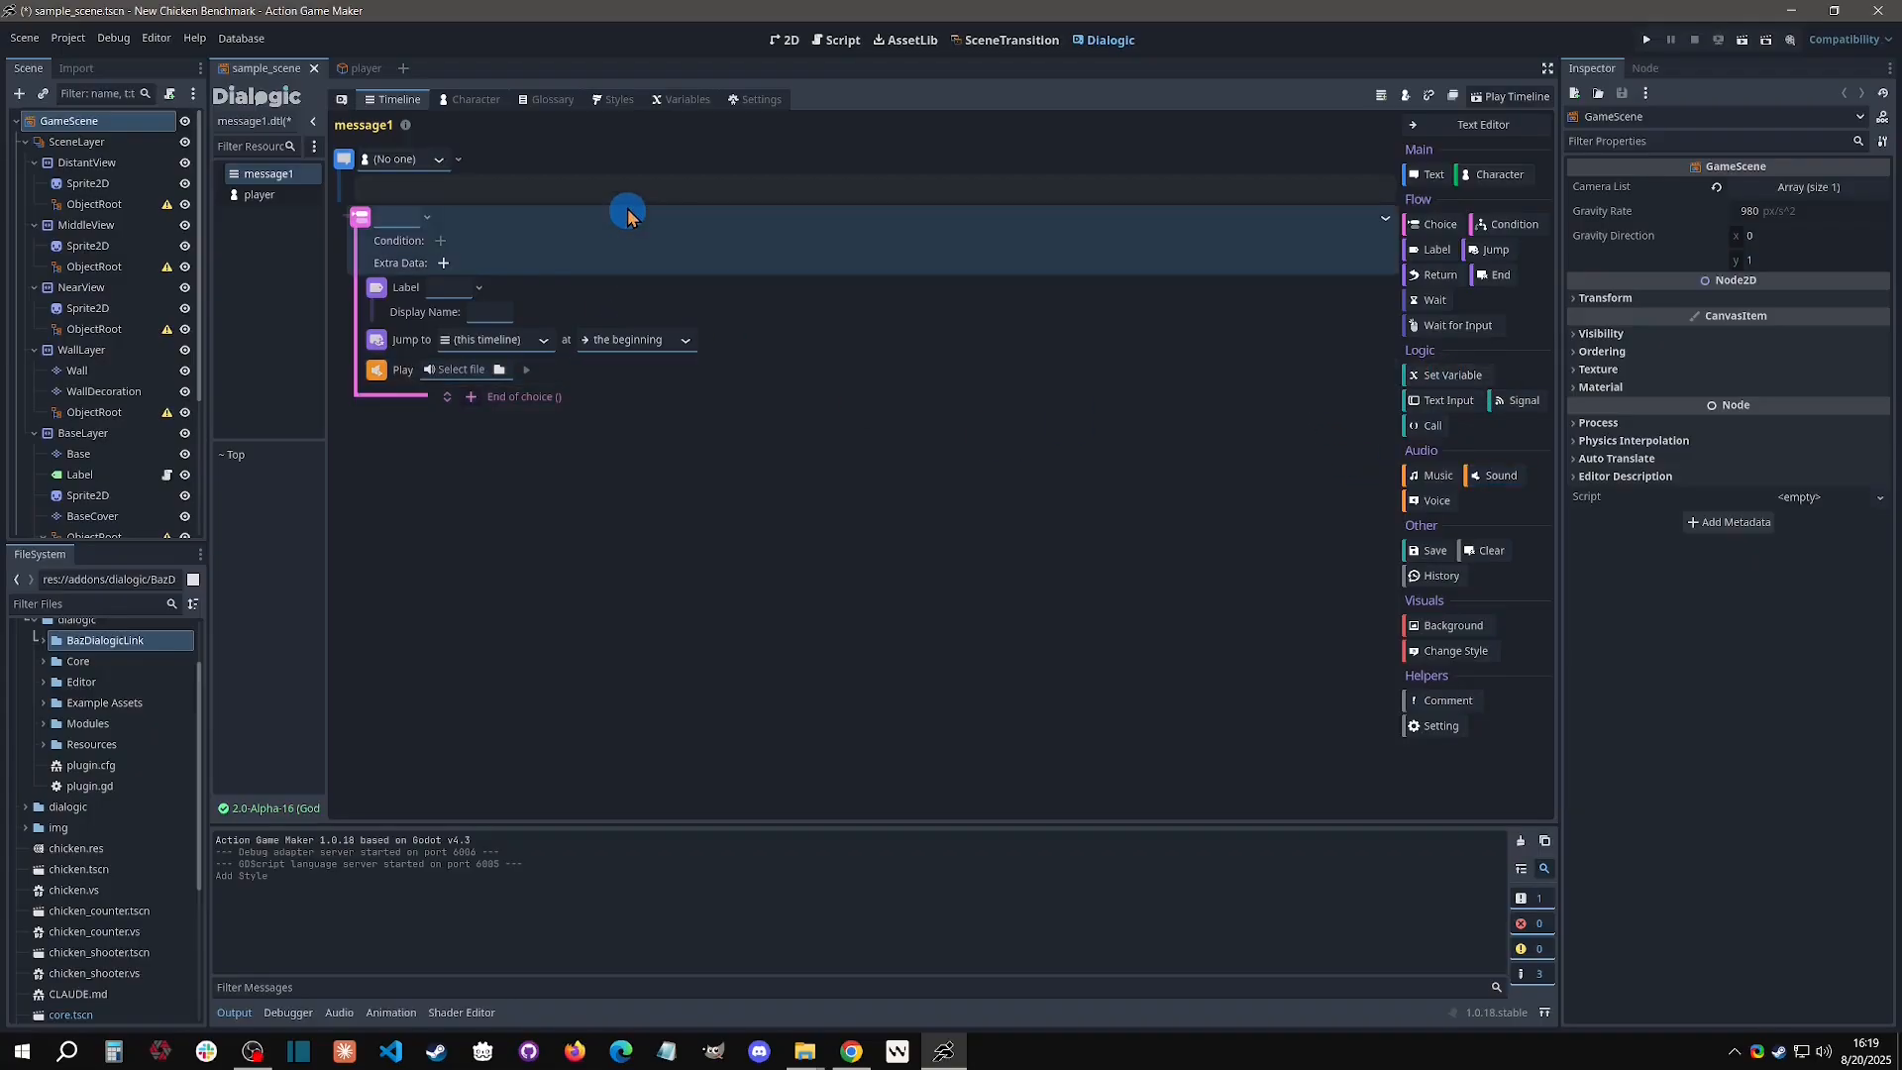
key(Delete)
click(733, 230)
key(Delete)
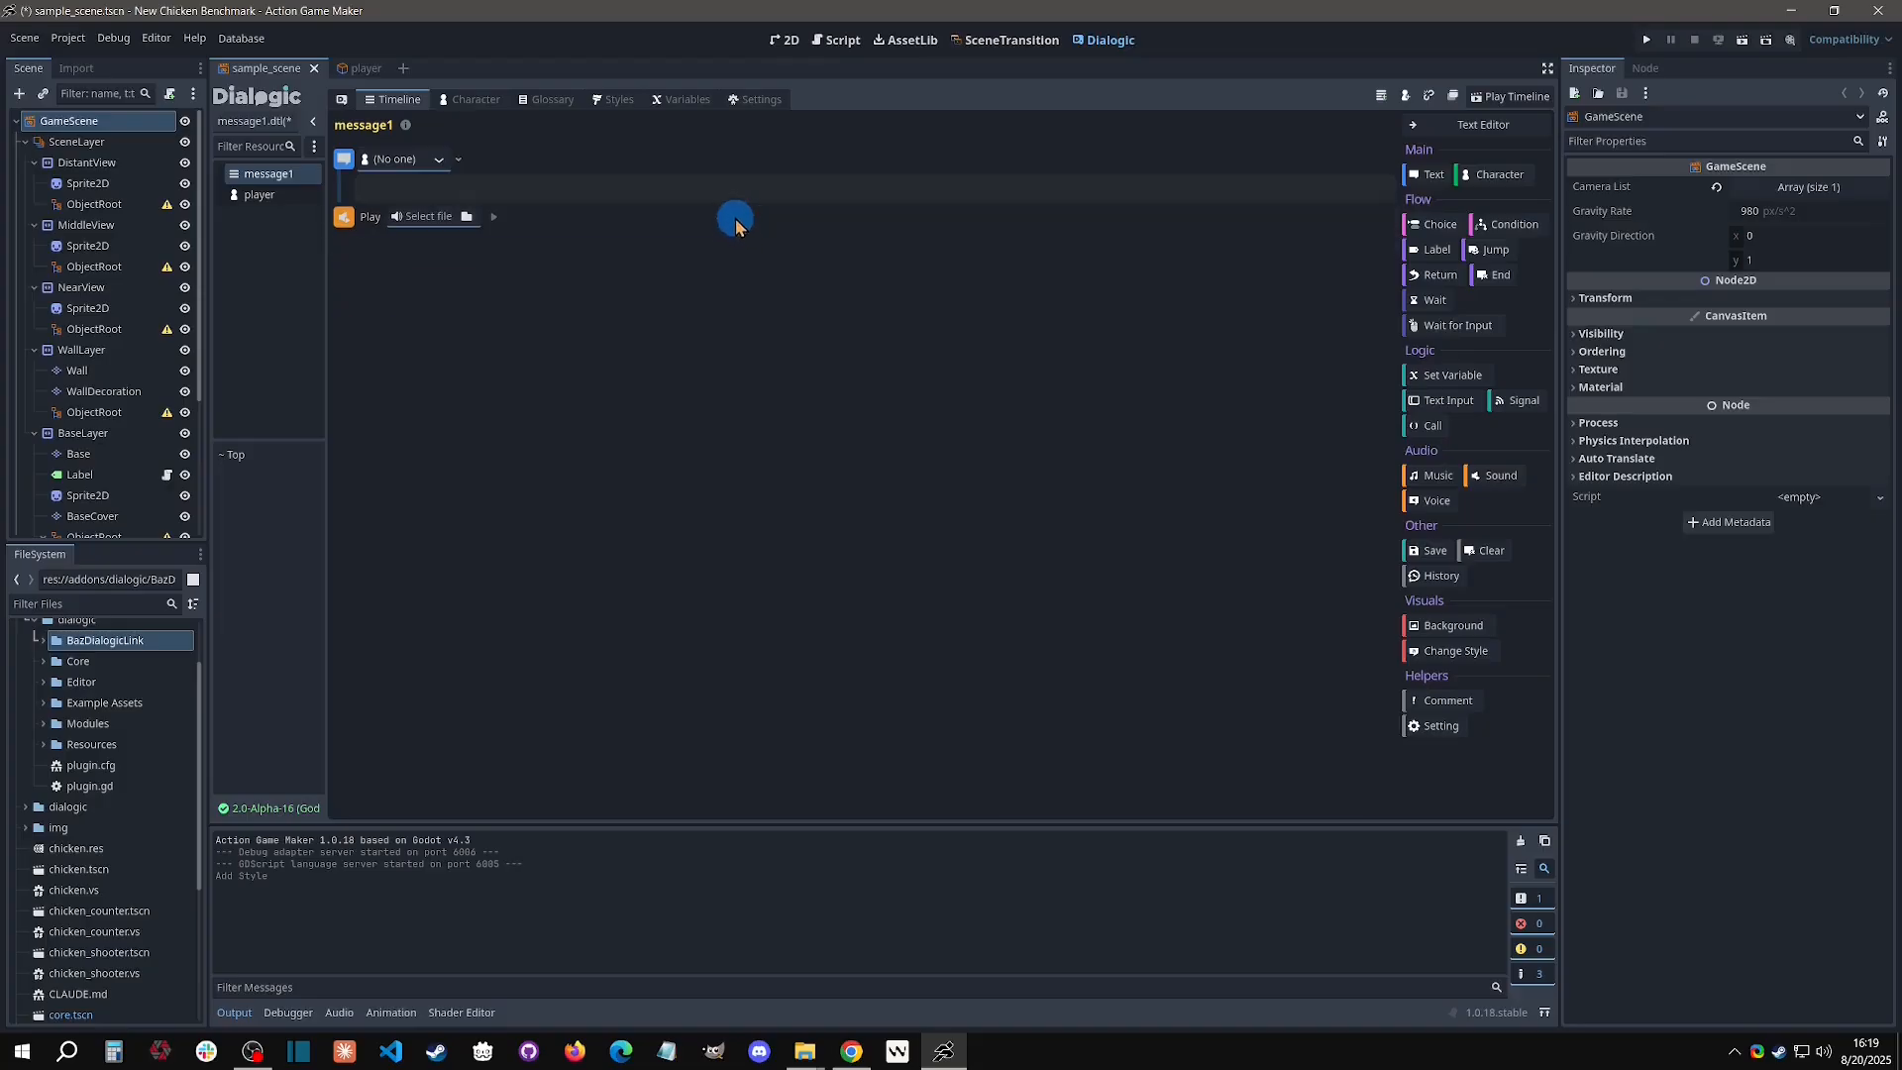
click(735, 218)
key(Delete)
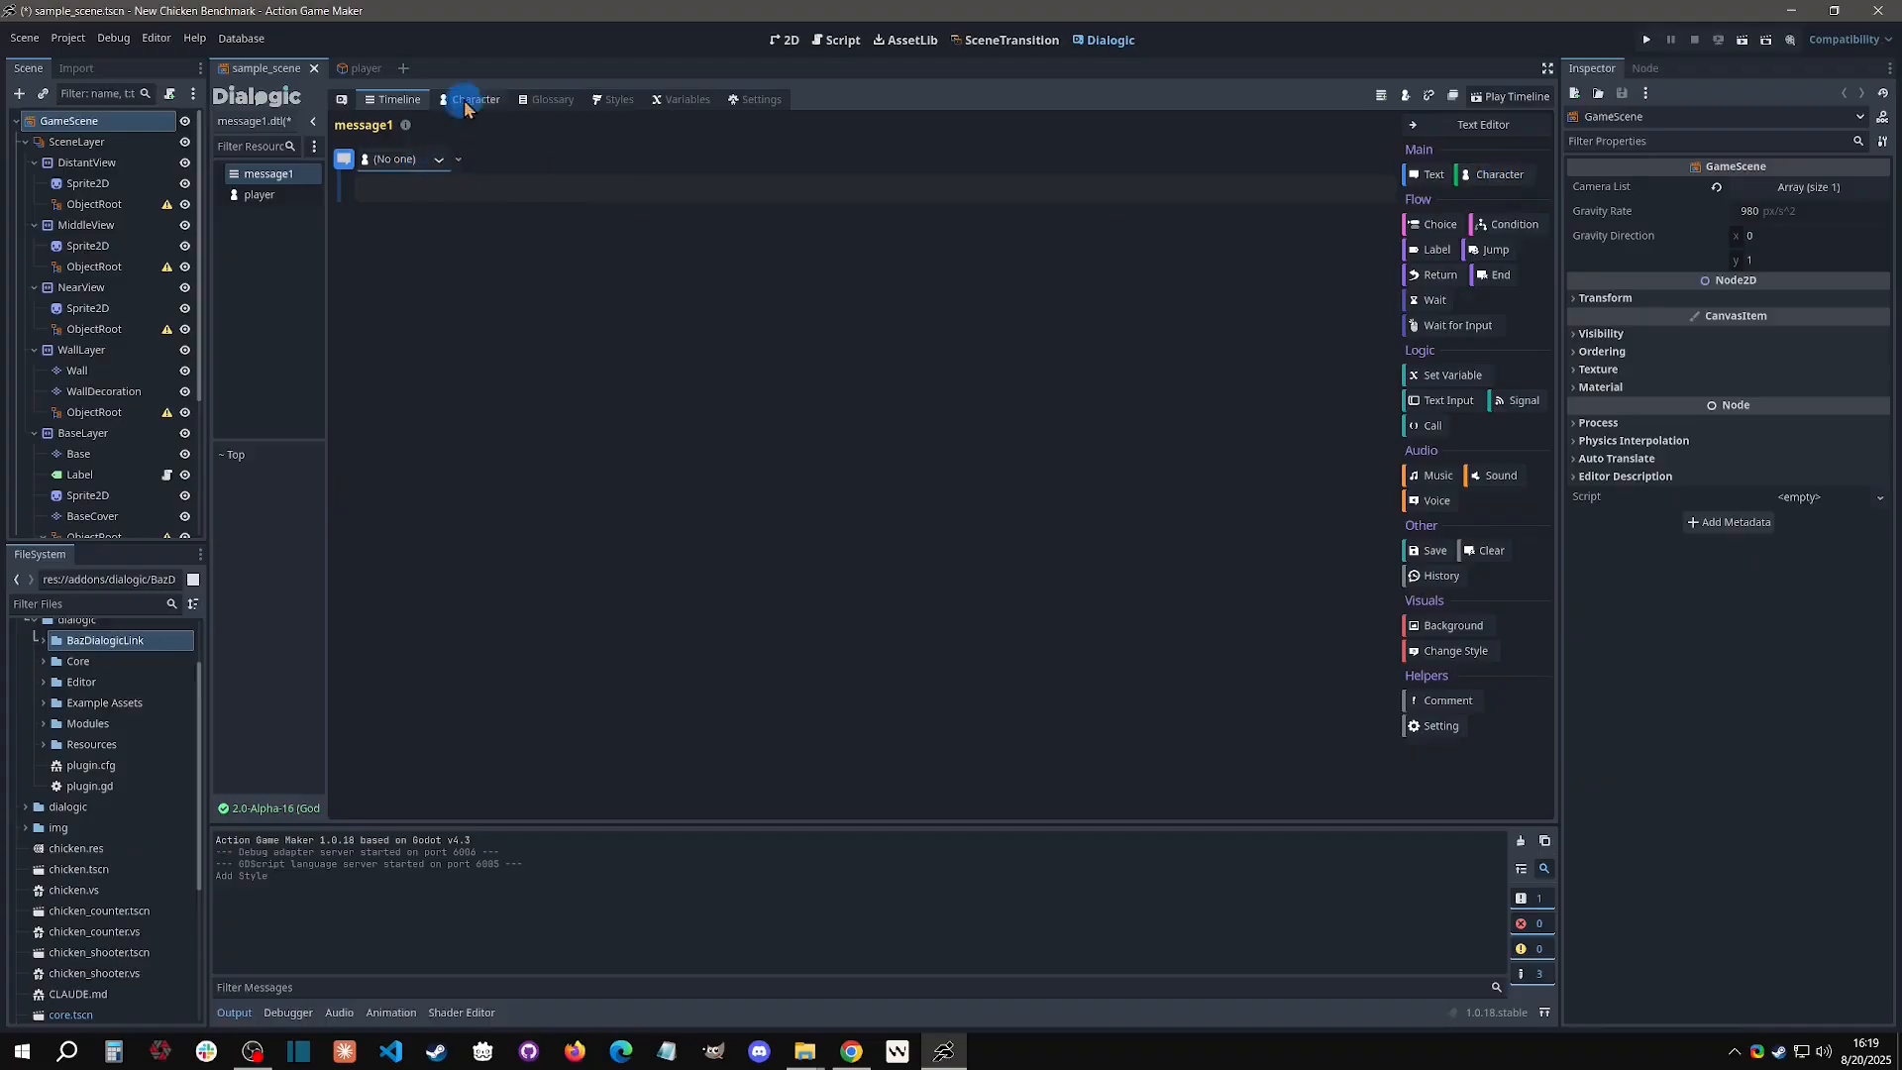
Have the player character say "Hello there!" in the text event and add a second text event reading "Will do you want to do?".
click(443, 163)
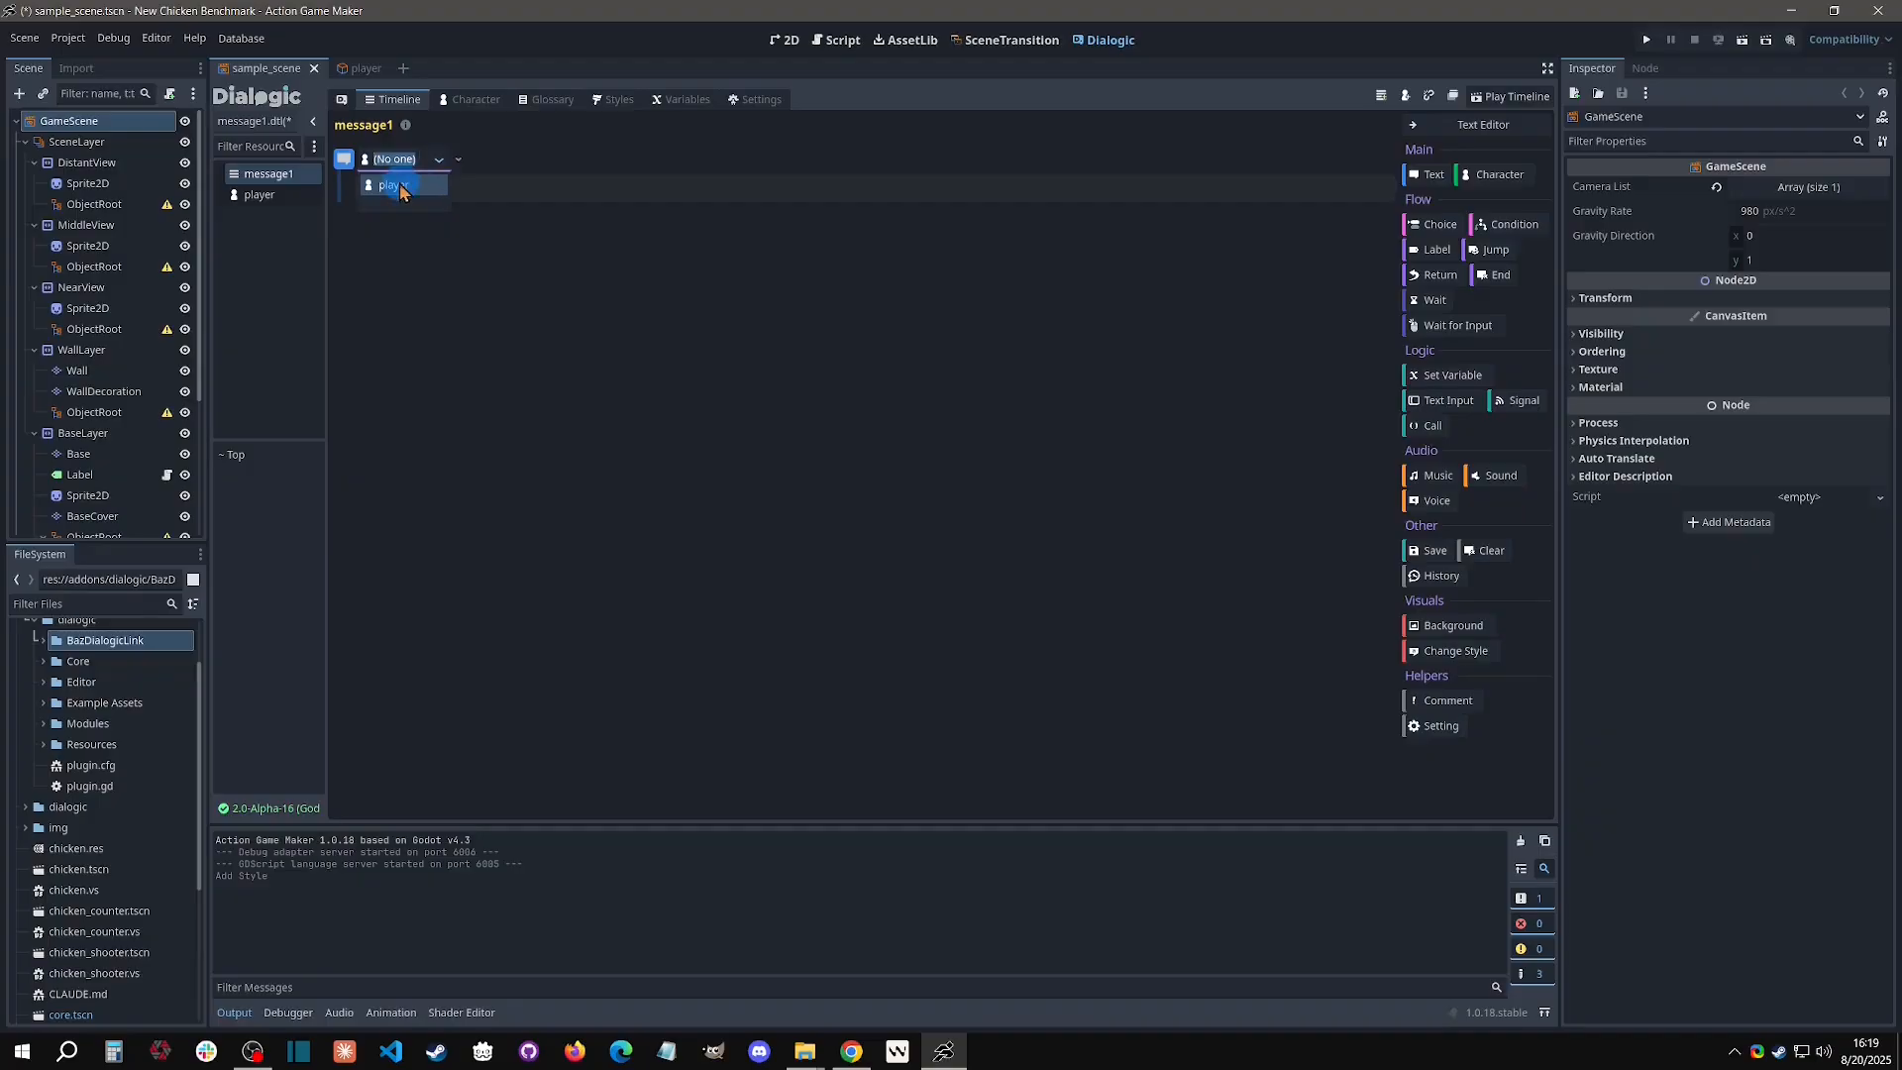
click(402, 187)
click(413, 195)
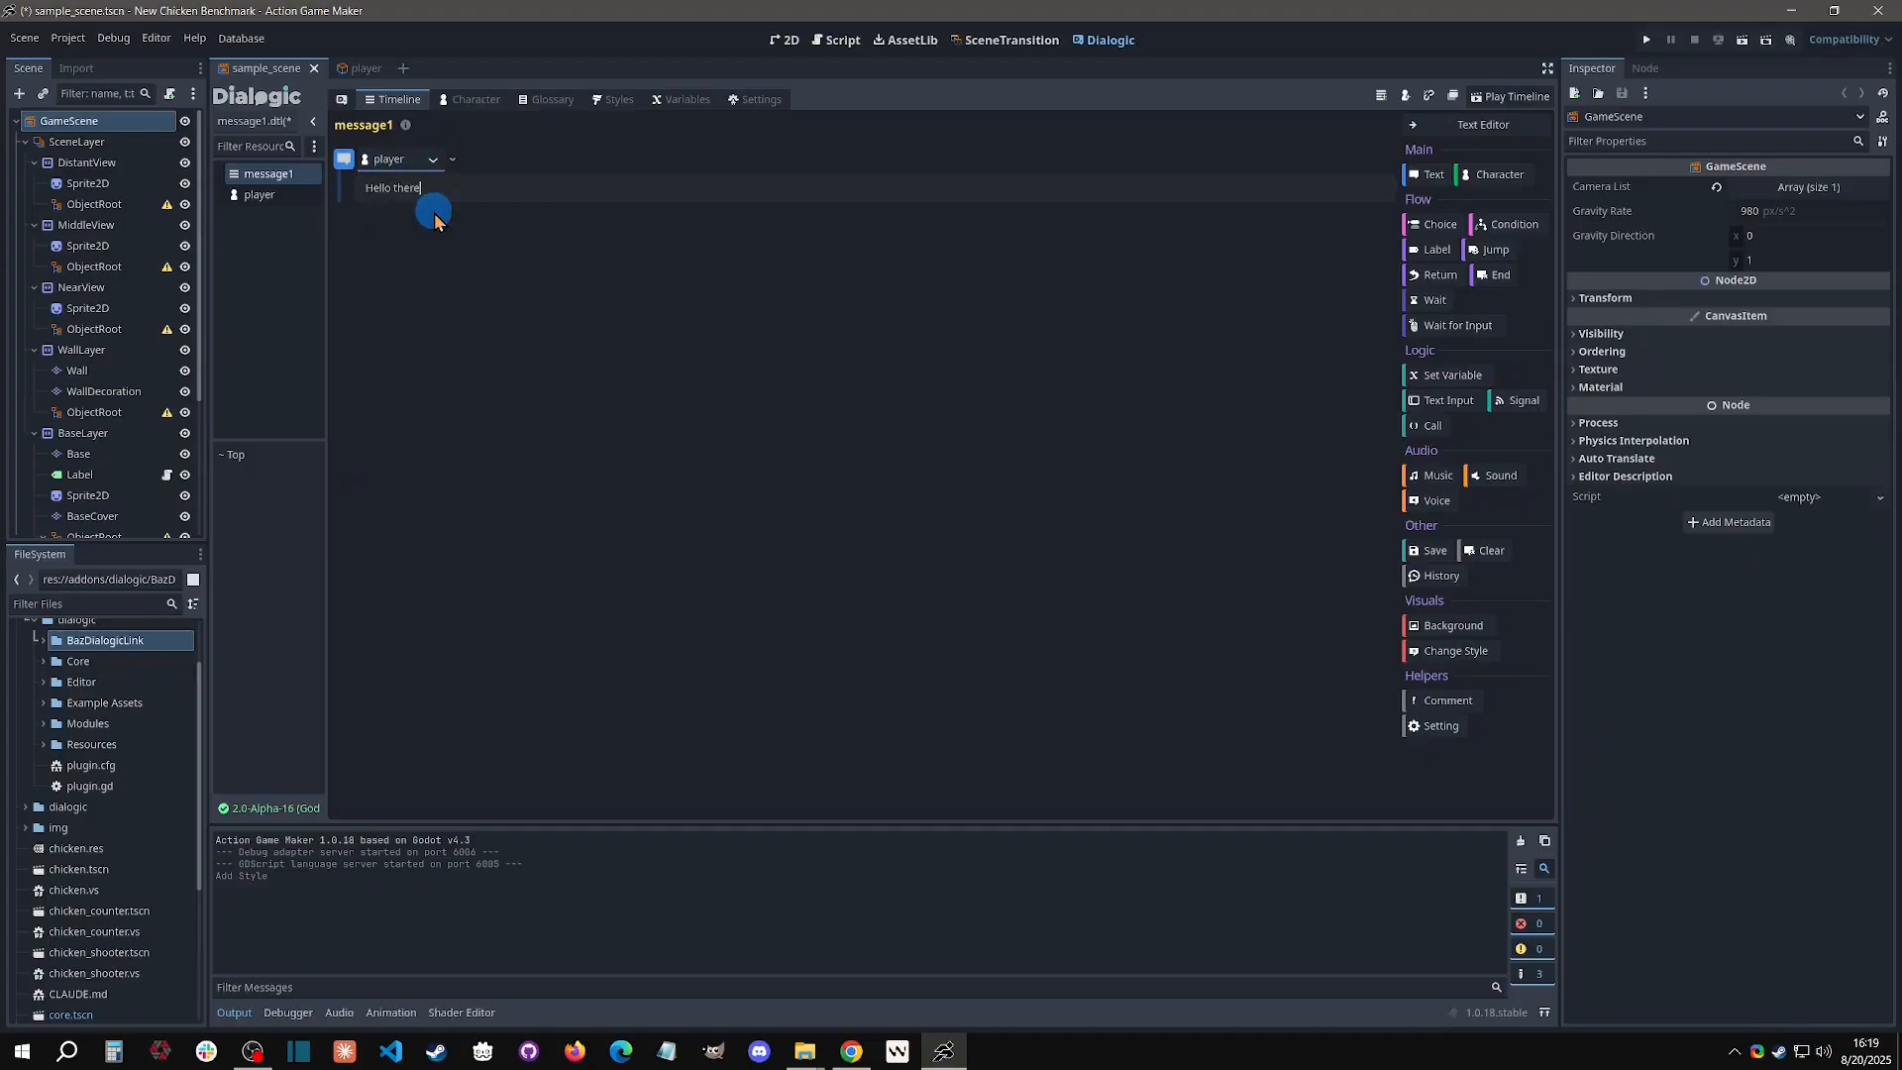
click(1433, 174)
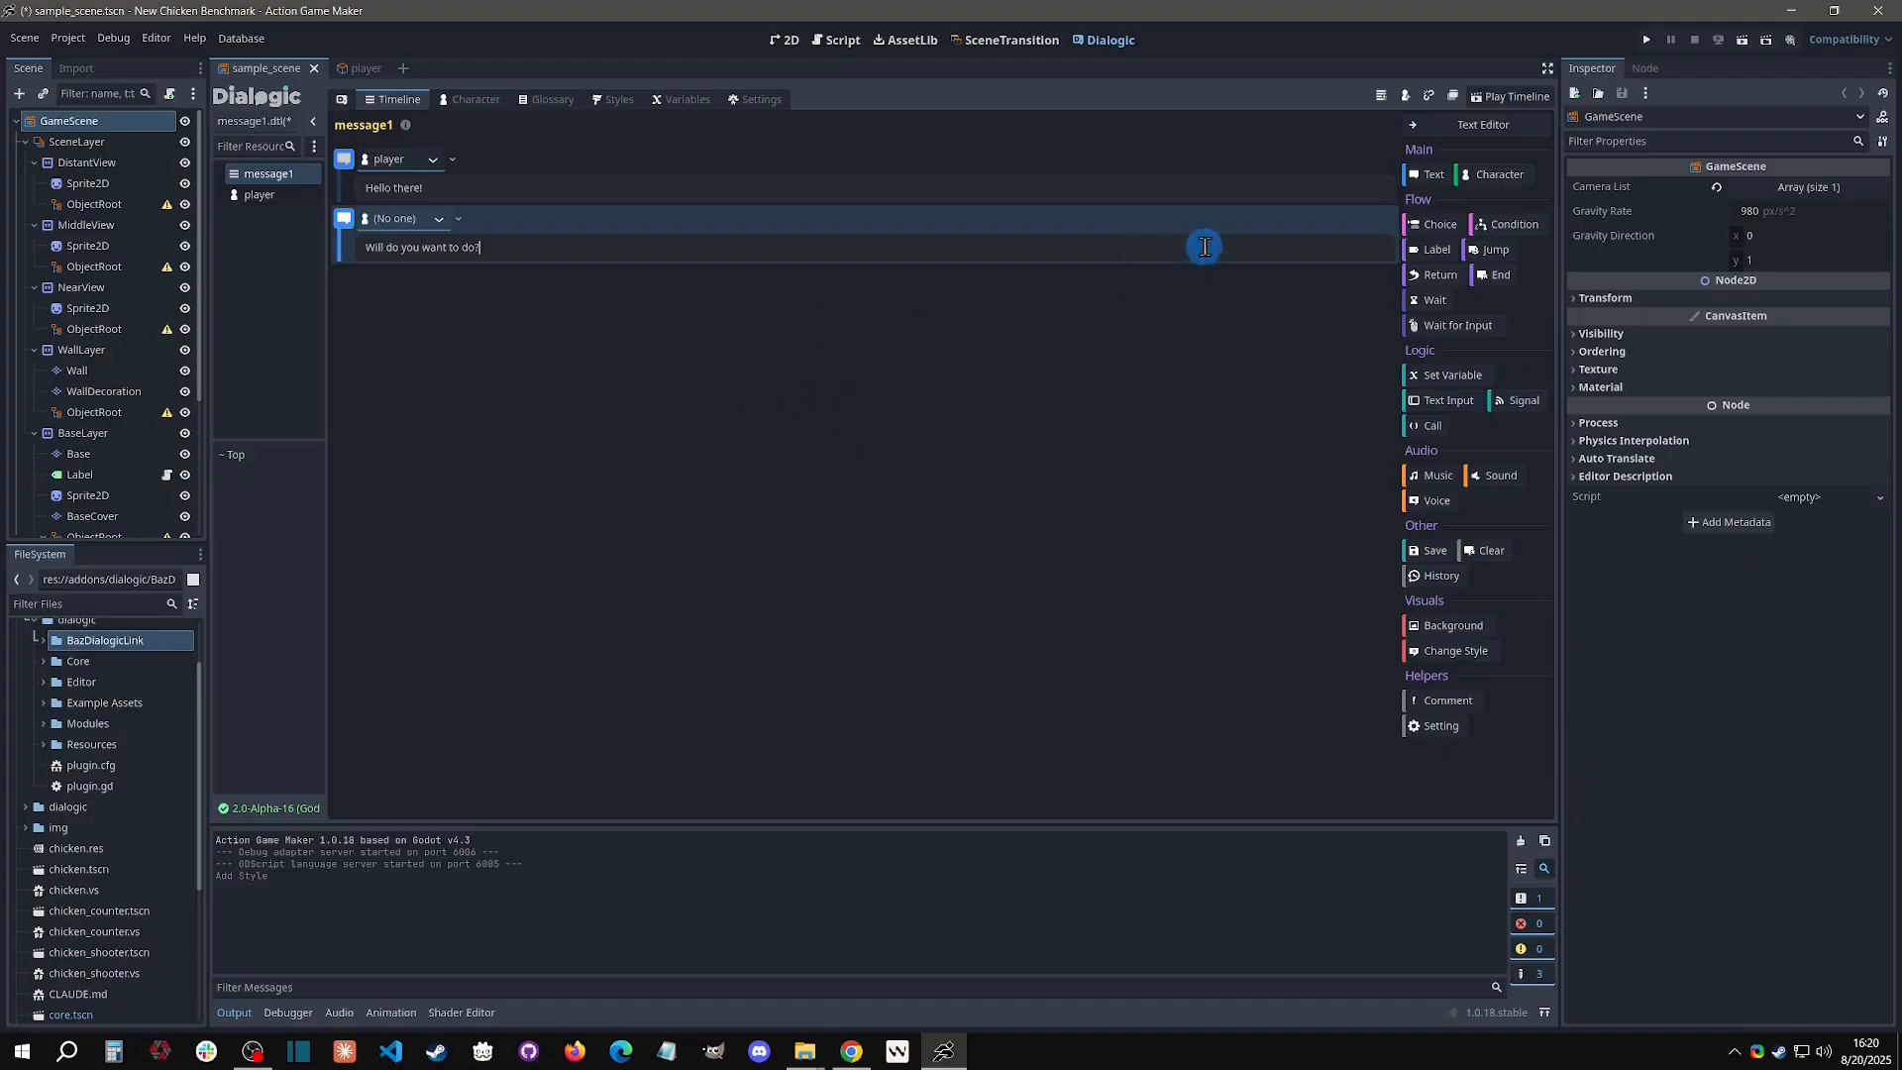
Add two separate choices below the question, reading "I want to eat." and "I want to dance.".
click(1448, 230)
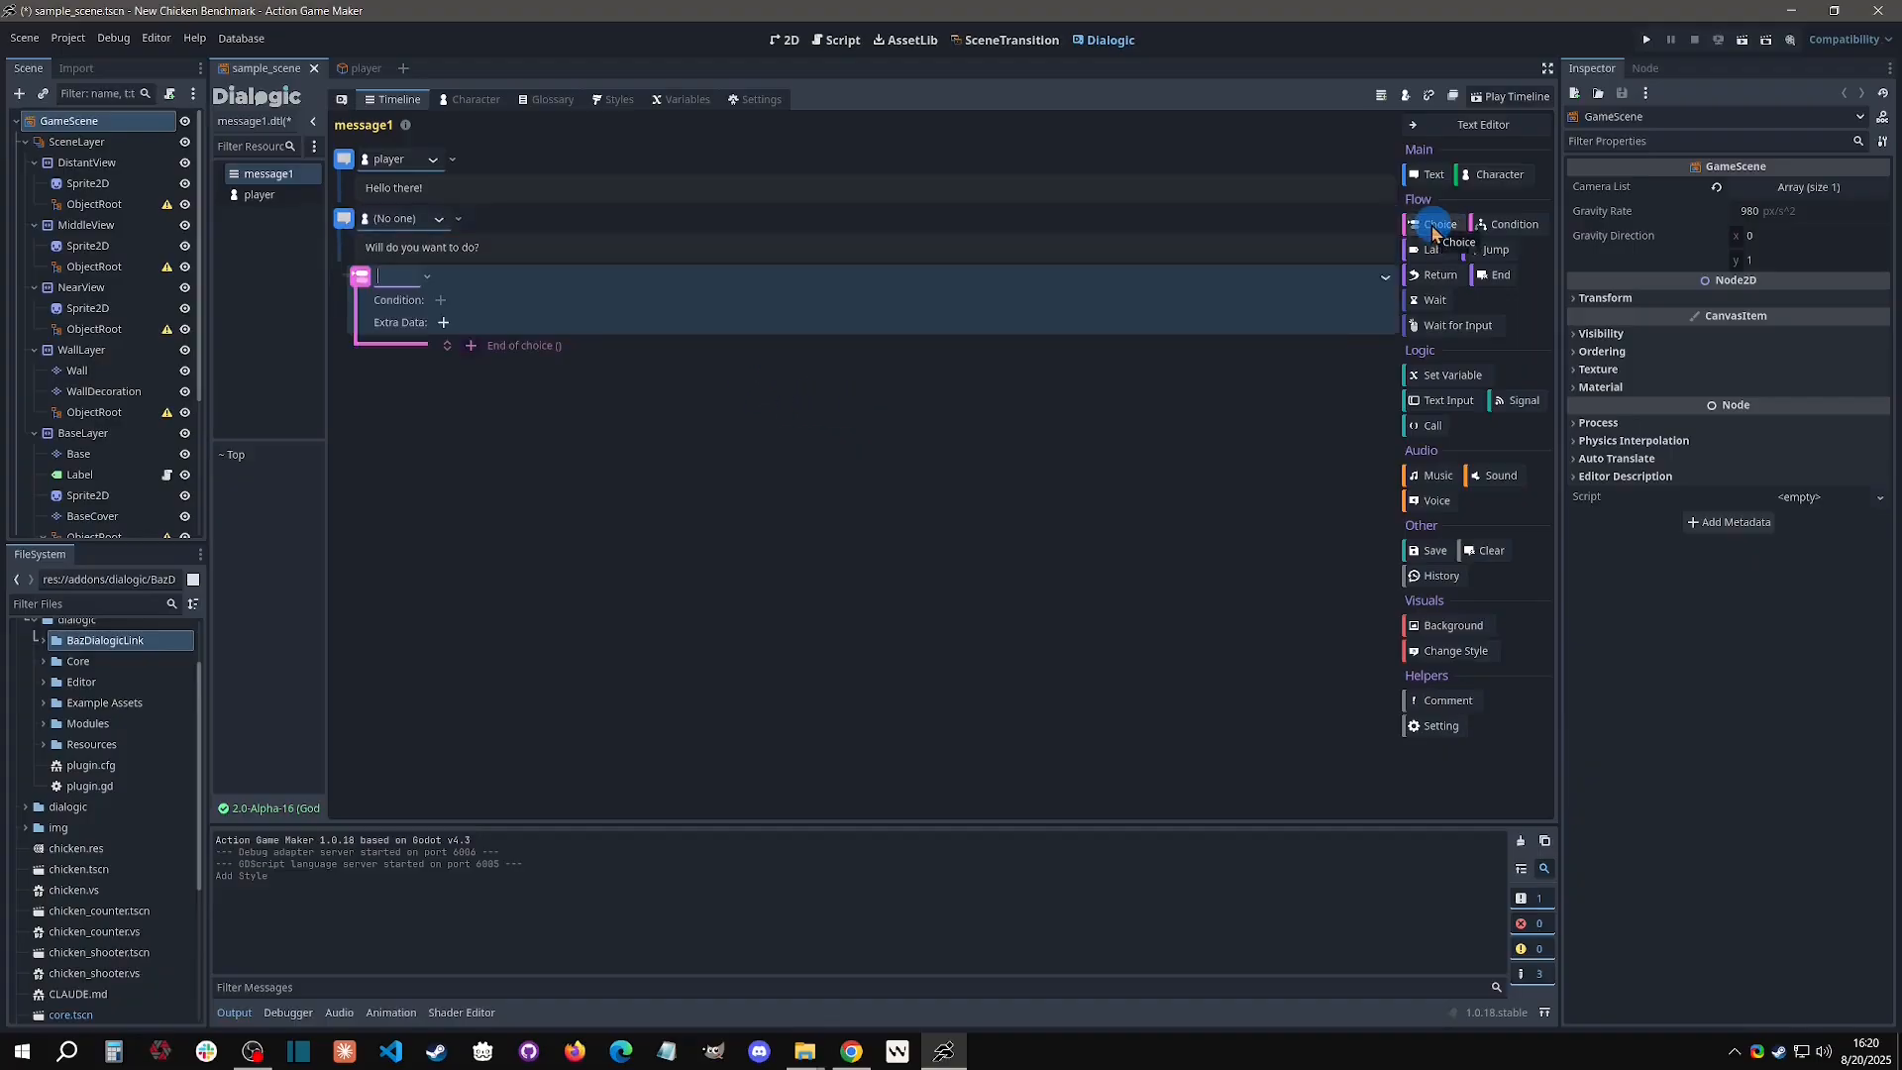
click(1436, 231)
click(609, 354)
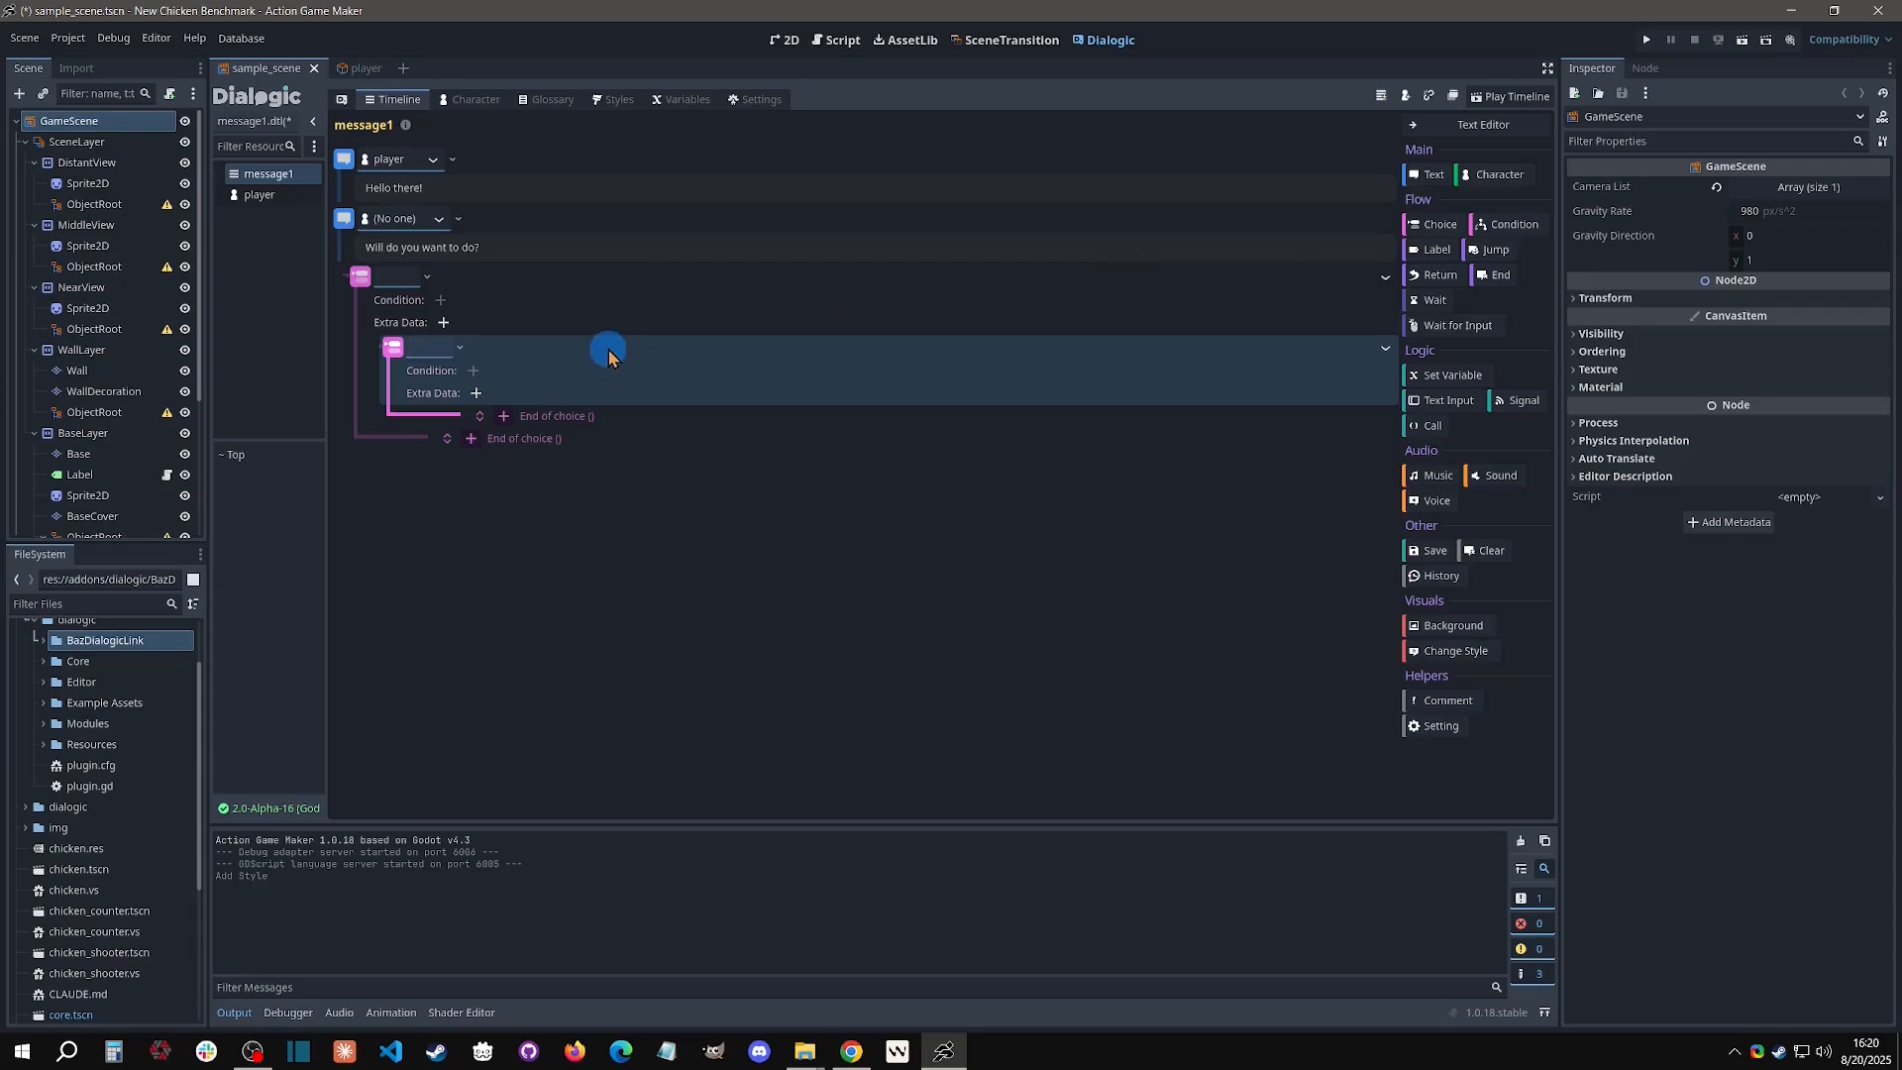
key(Delete)
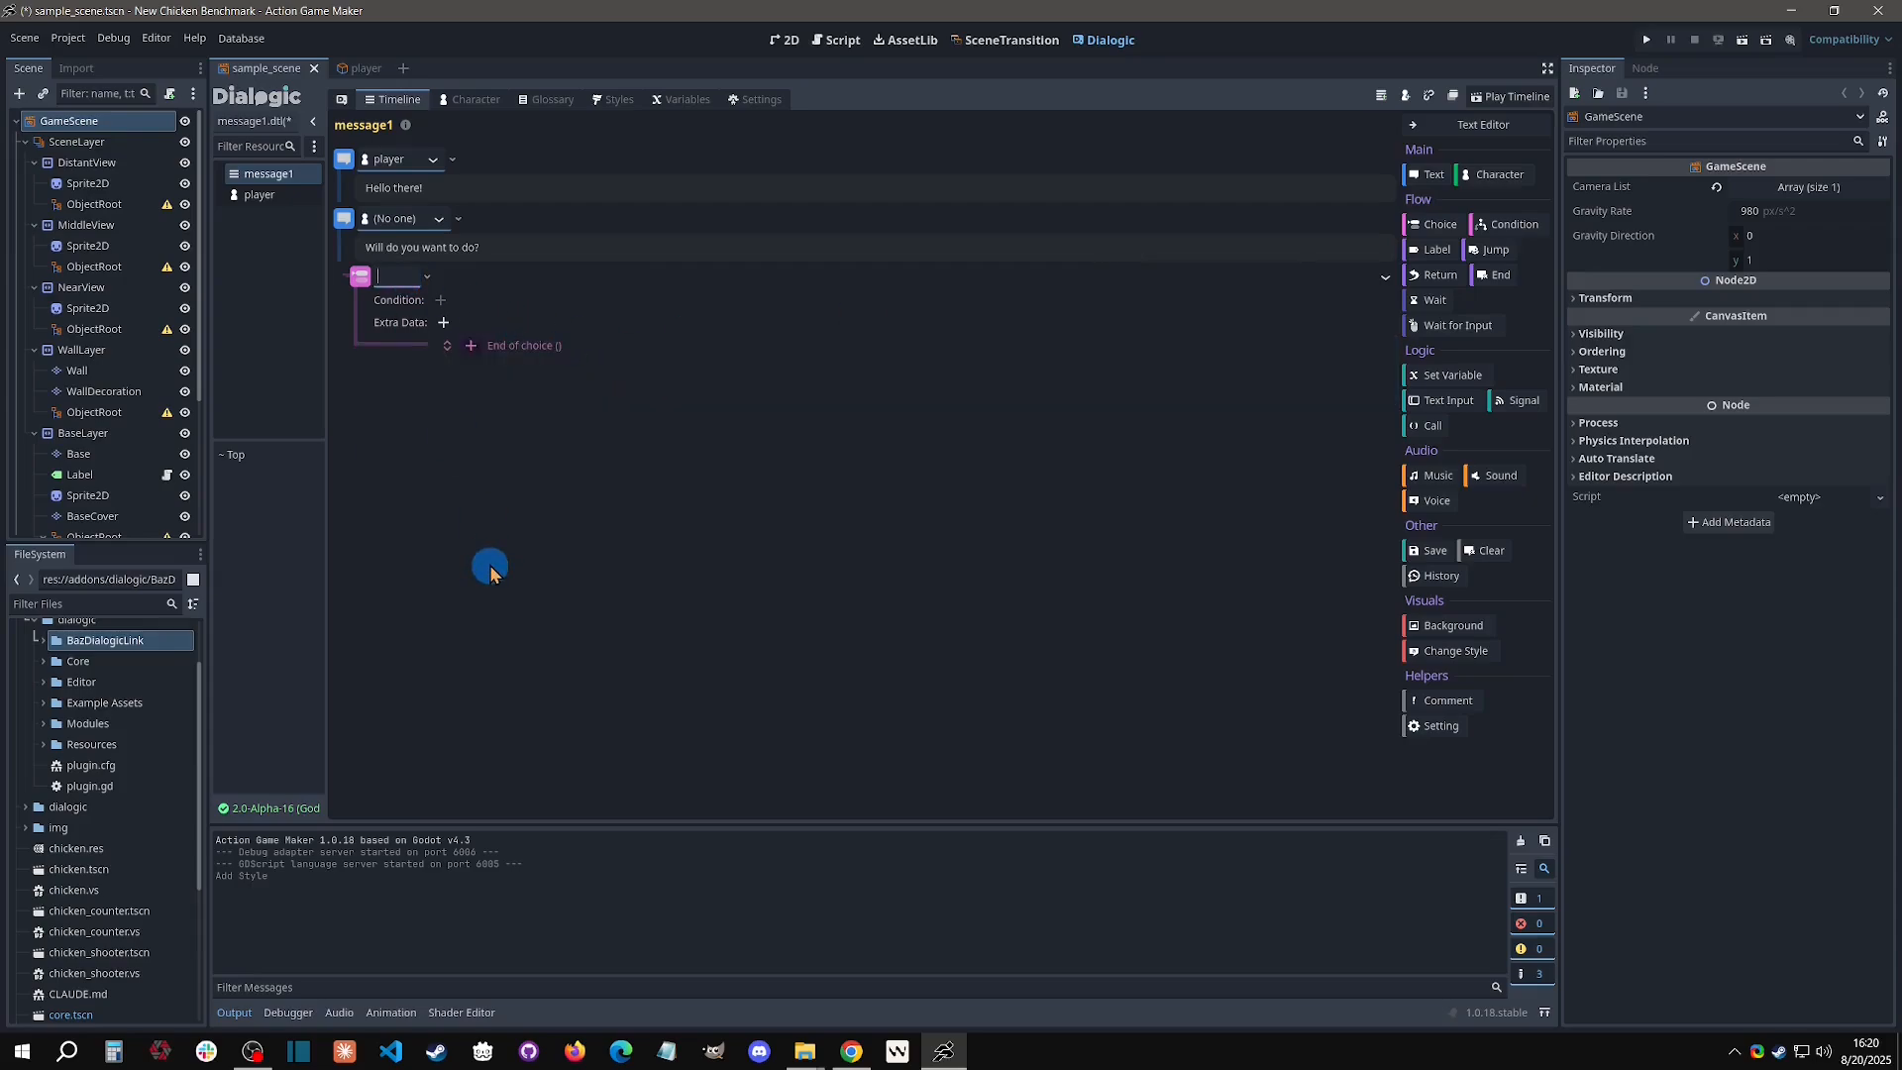
text(I want to eat.)
click(1434, 224)
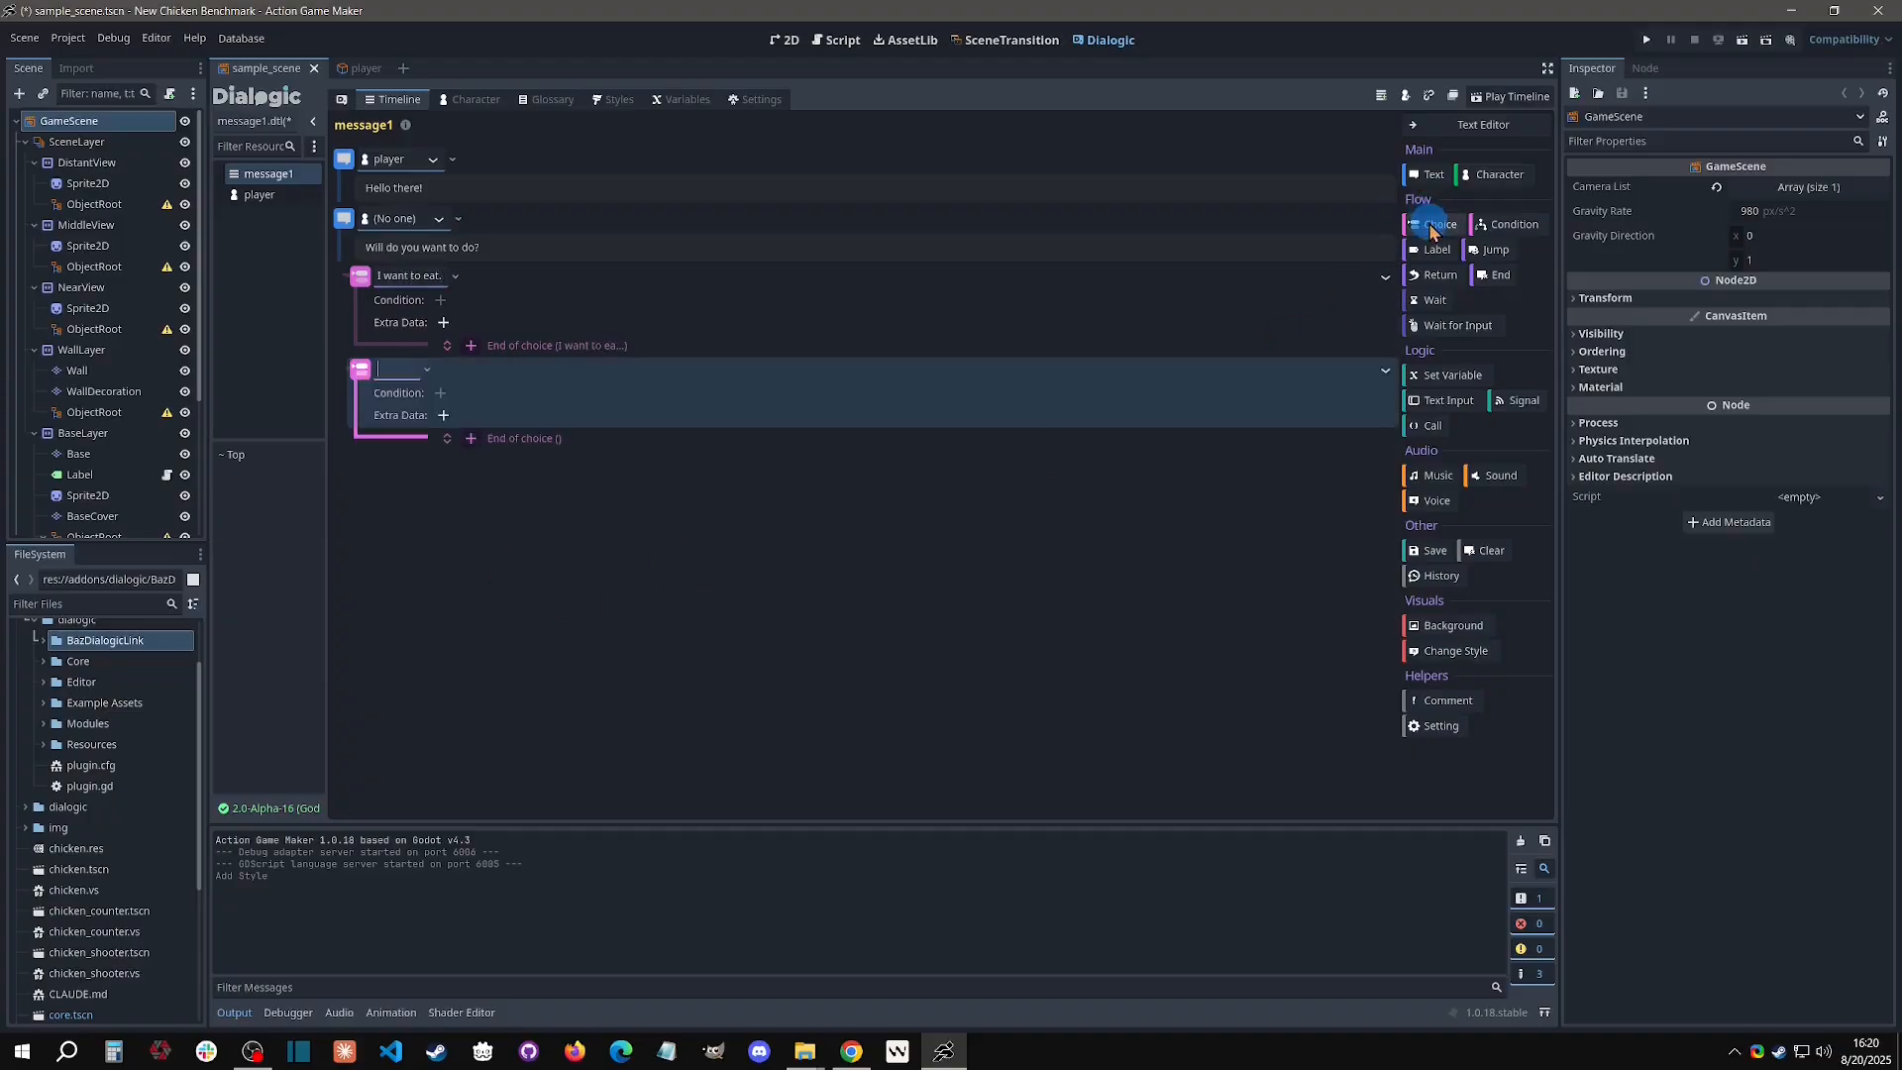
click(392, 371)
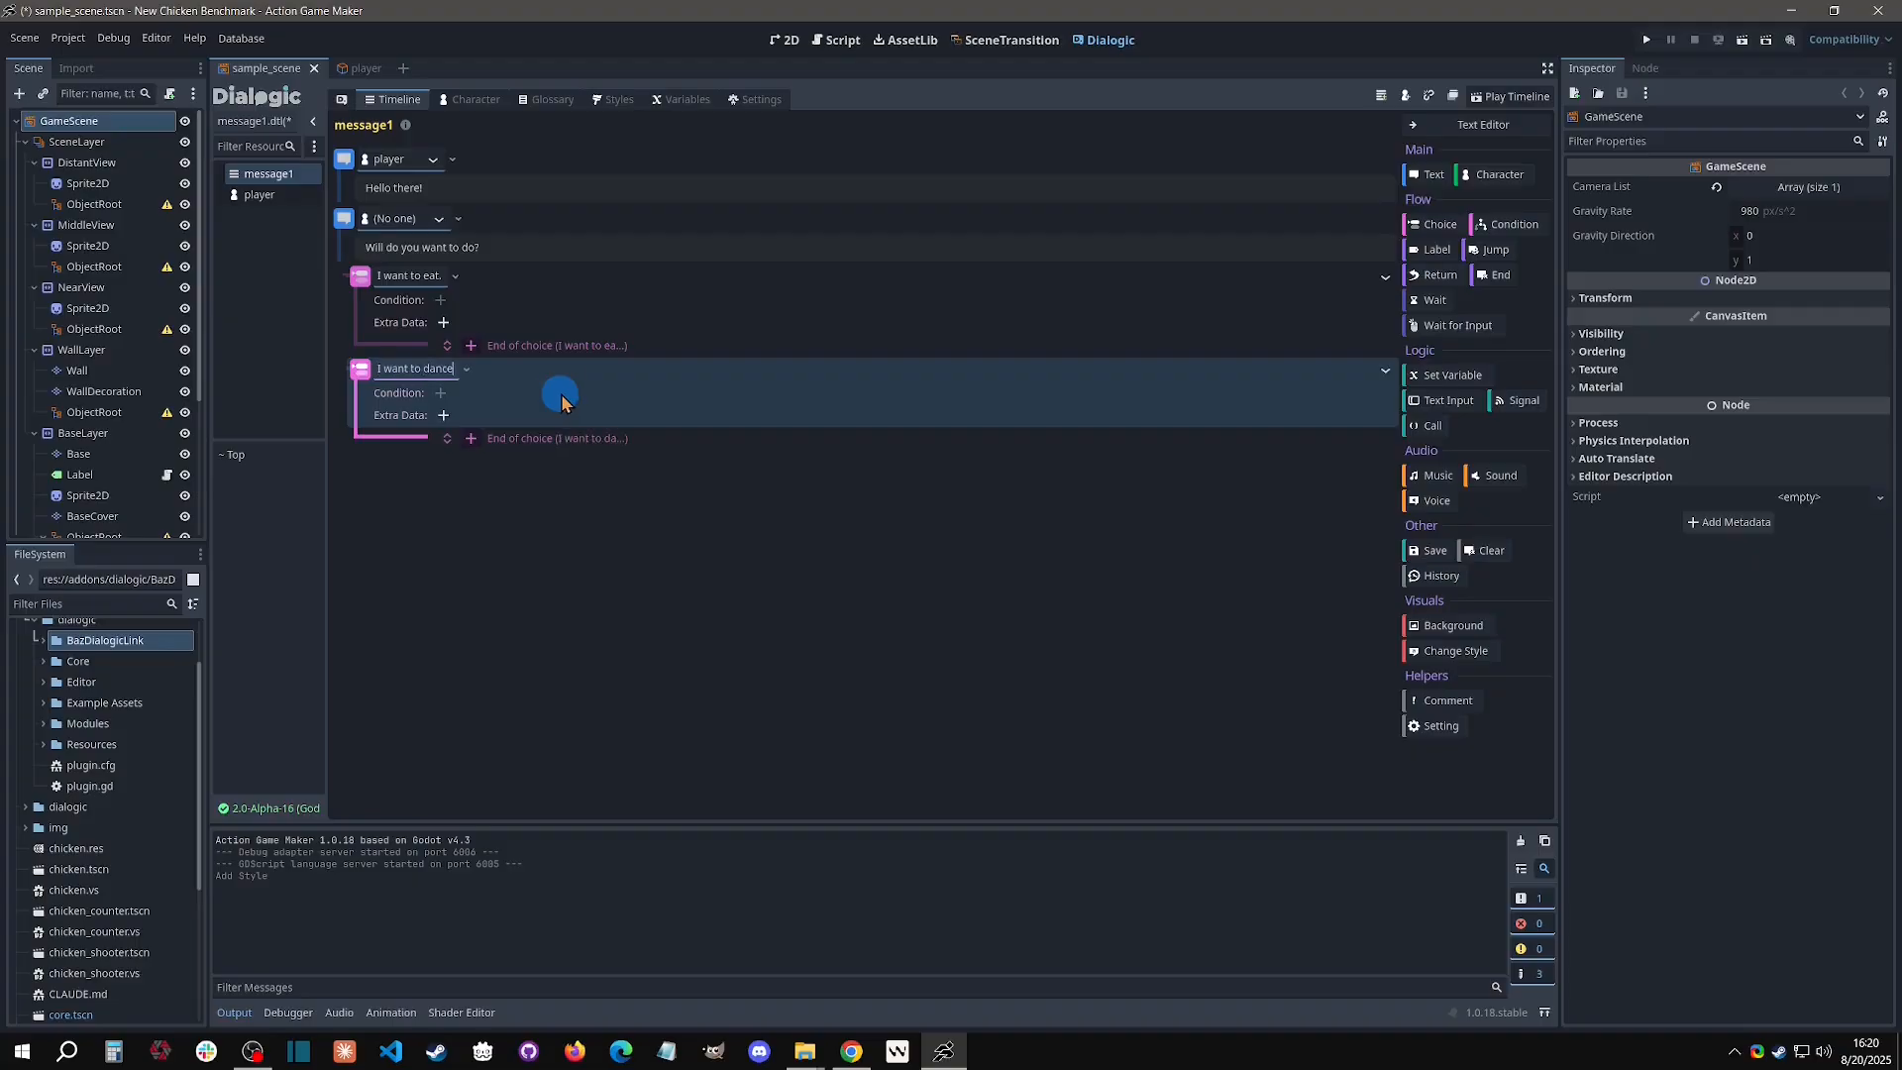
click(1433, 224)
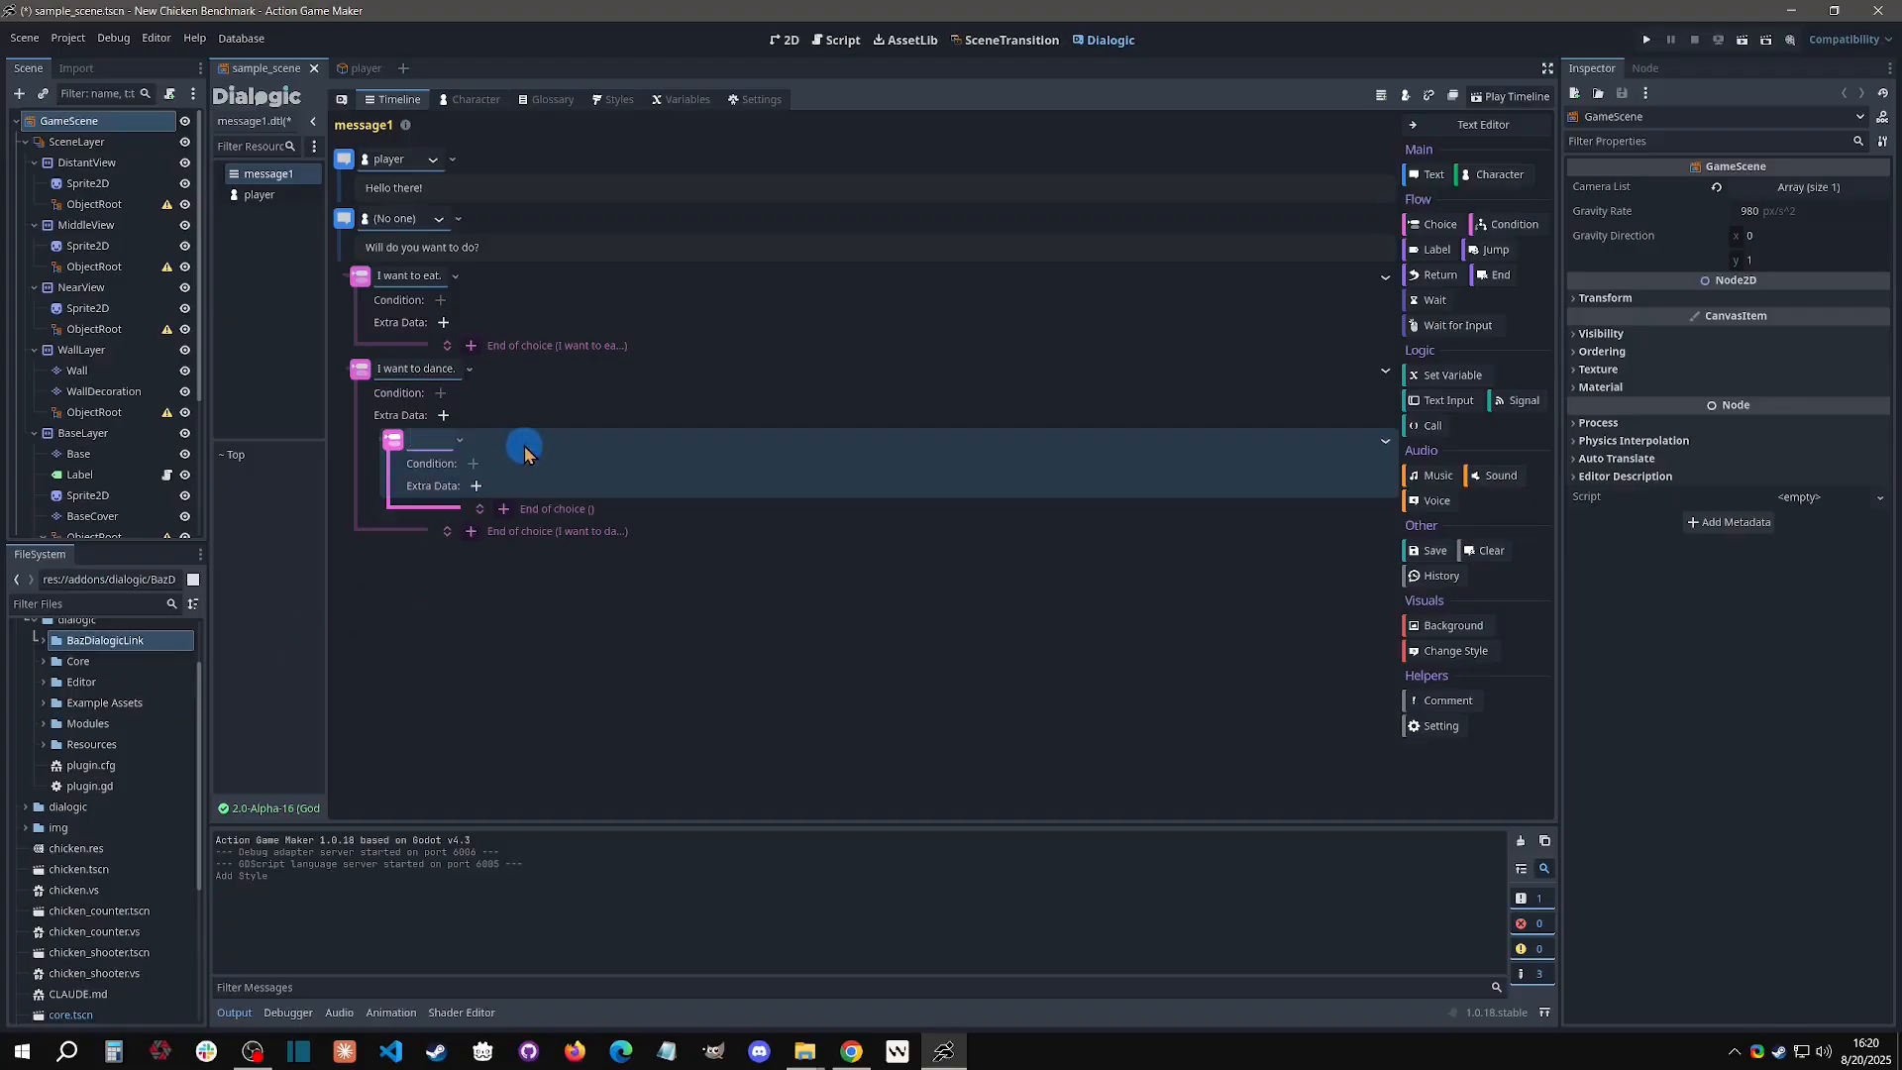
key(Delete)
click(527, 384)
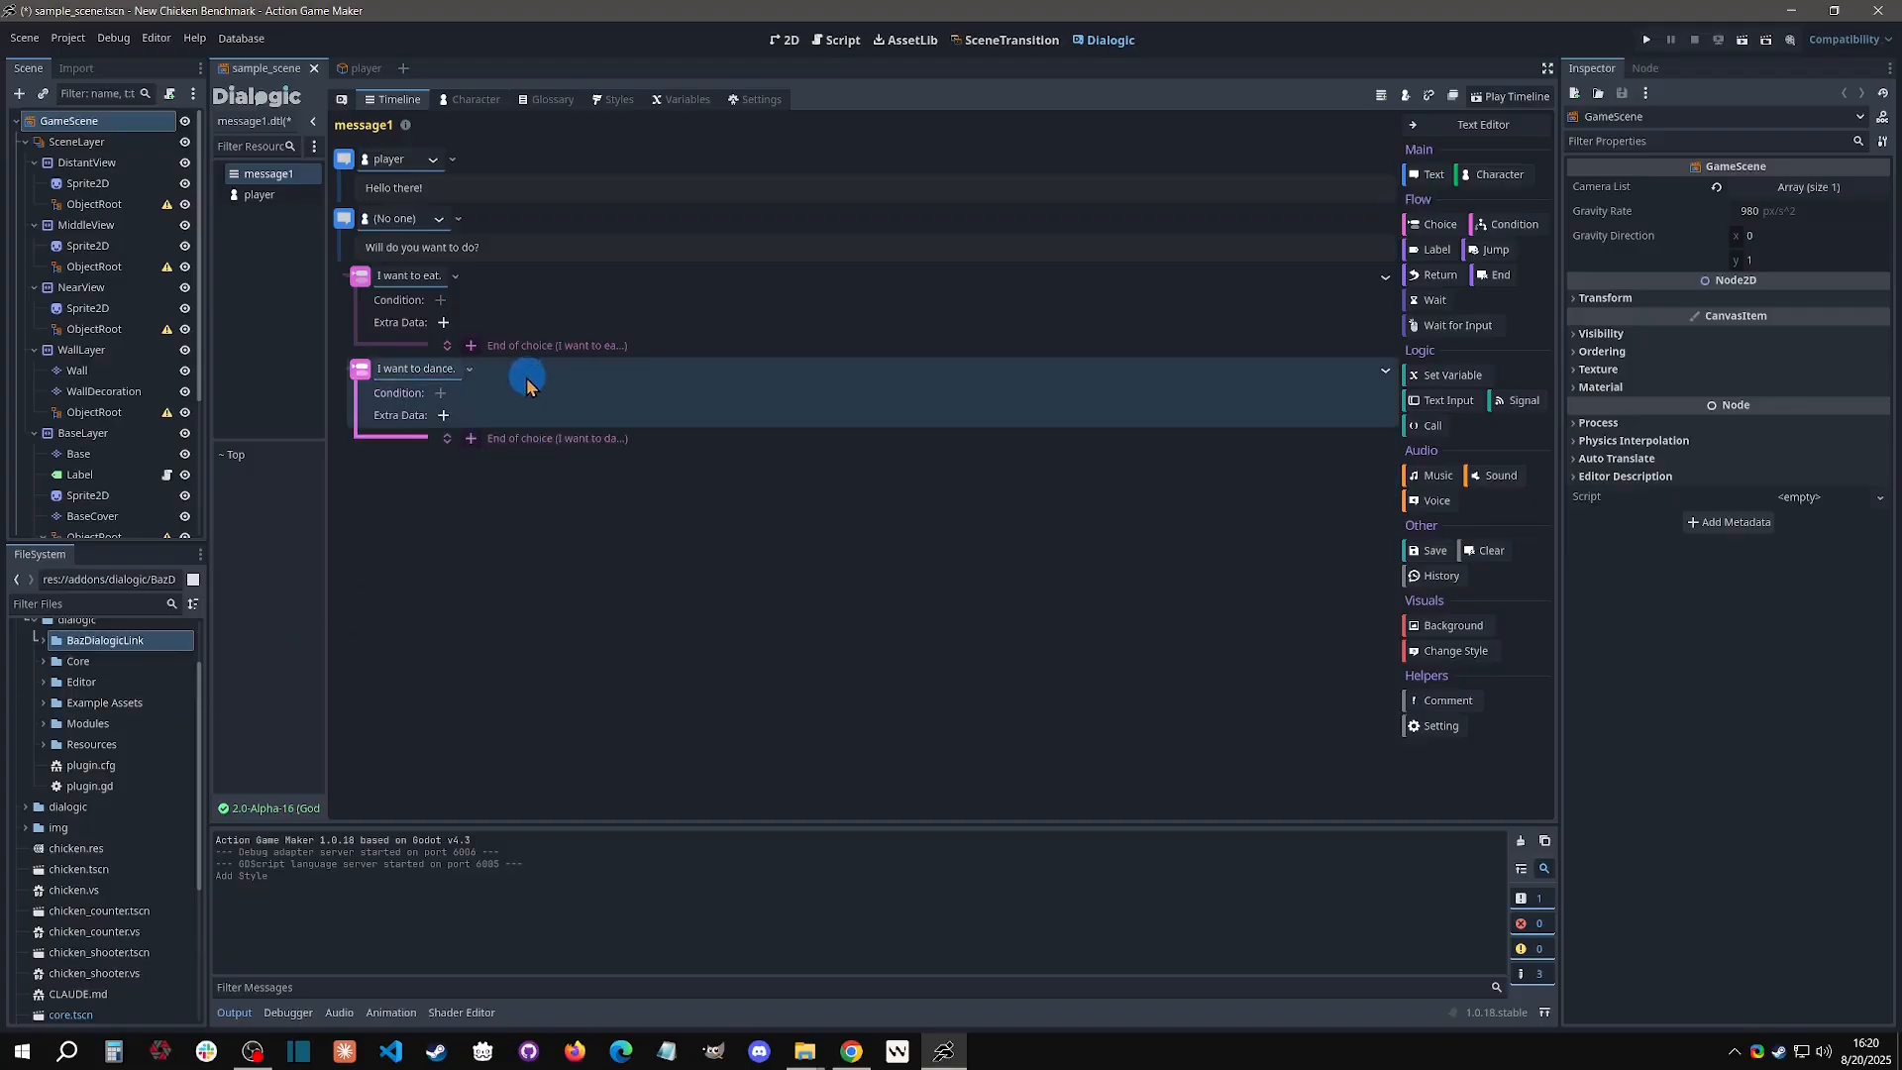
click(1433, 224)
key(Delete)
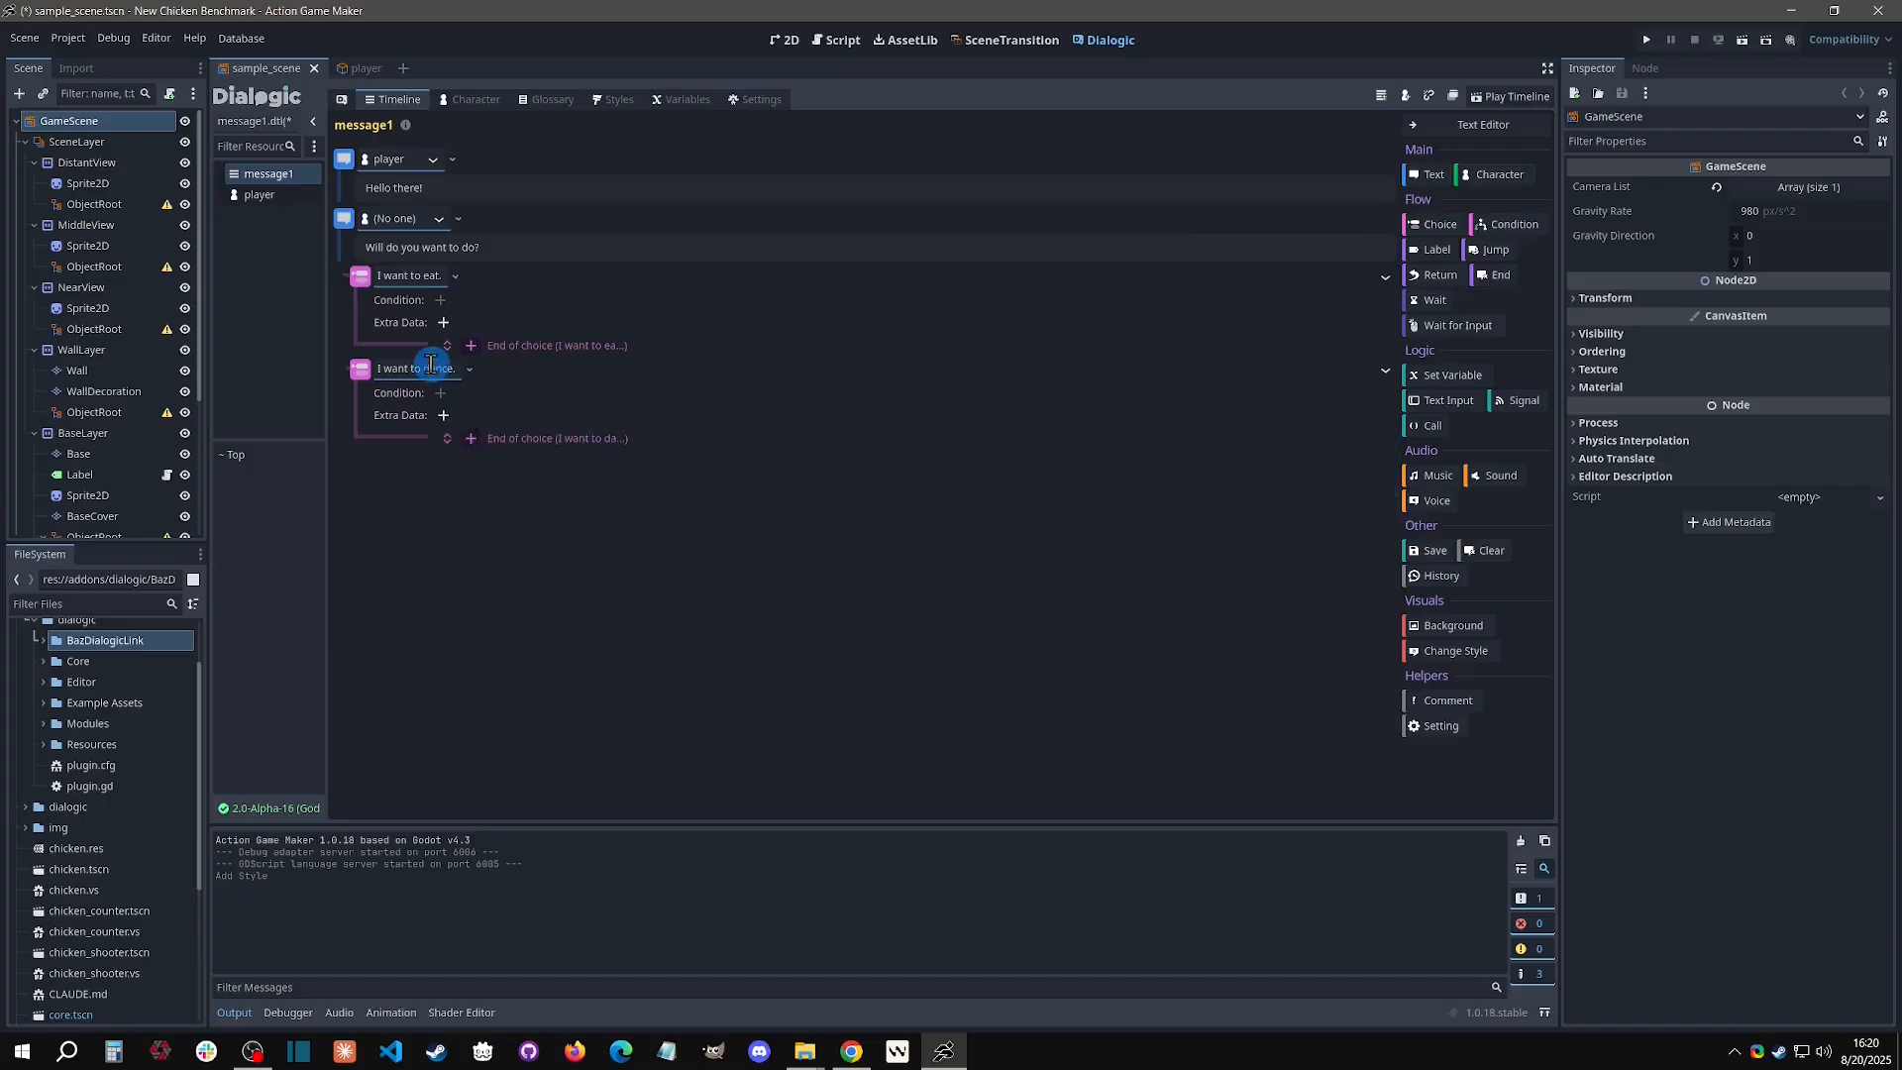
Add a third choice reading "I want to make a game!" after the dance choice, on the same level as the others.
click(450, 368)
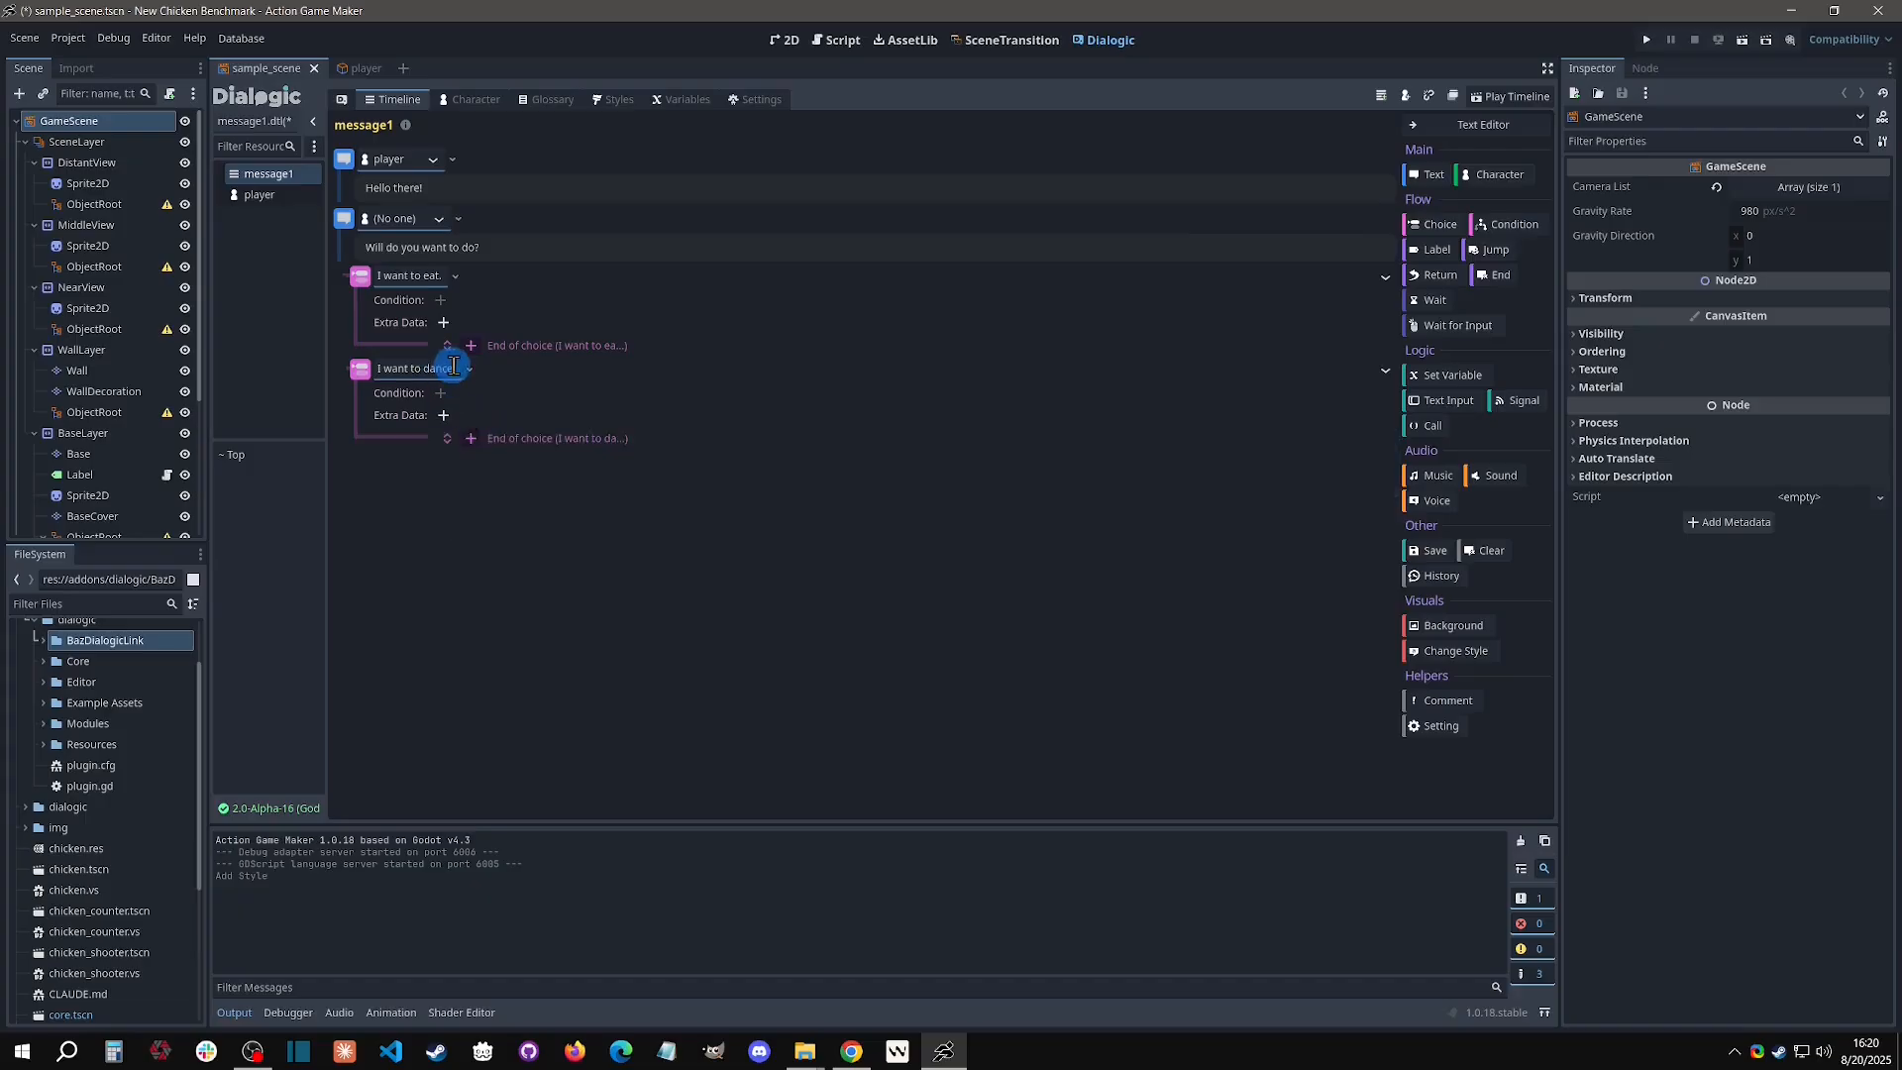
click(1433, 224)
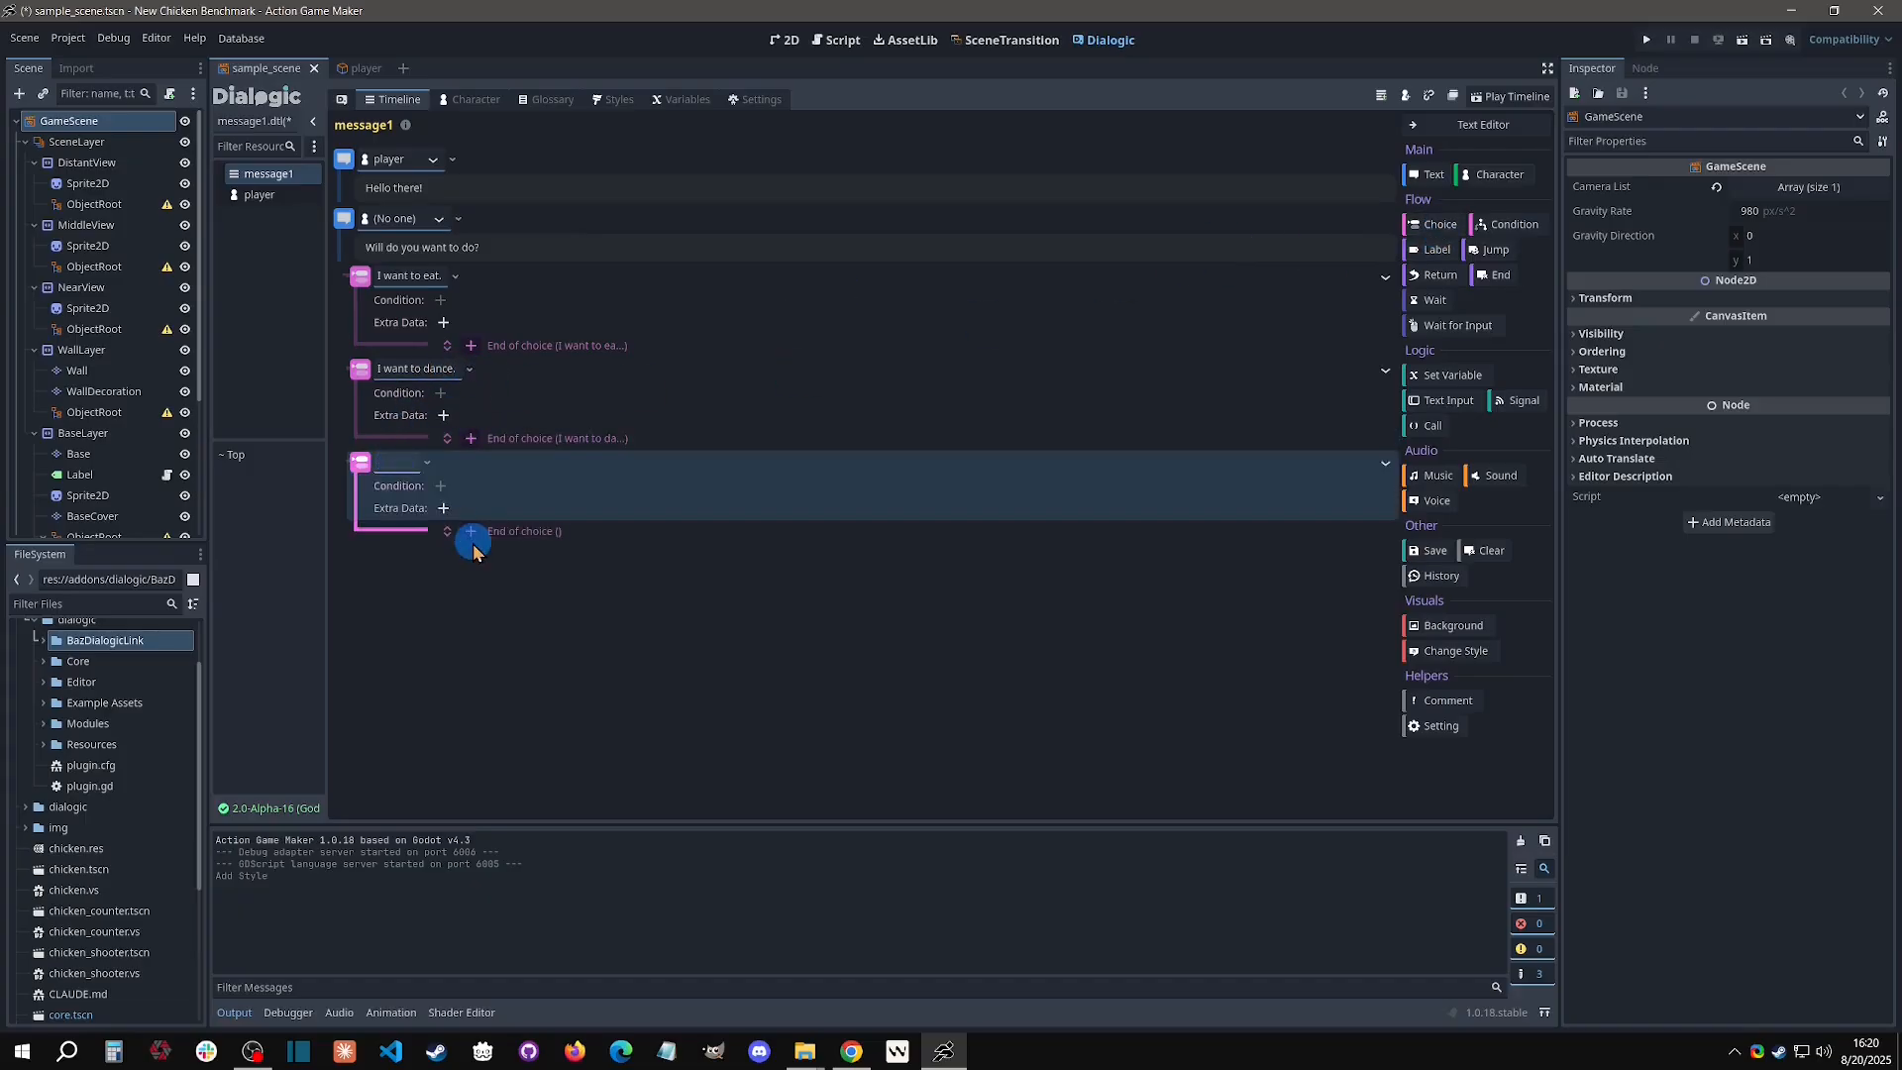
drag(567, 471, 627, 396)
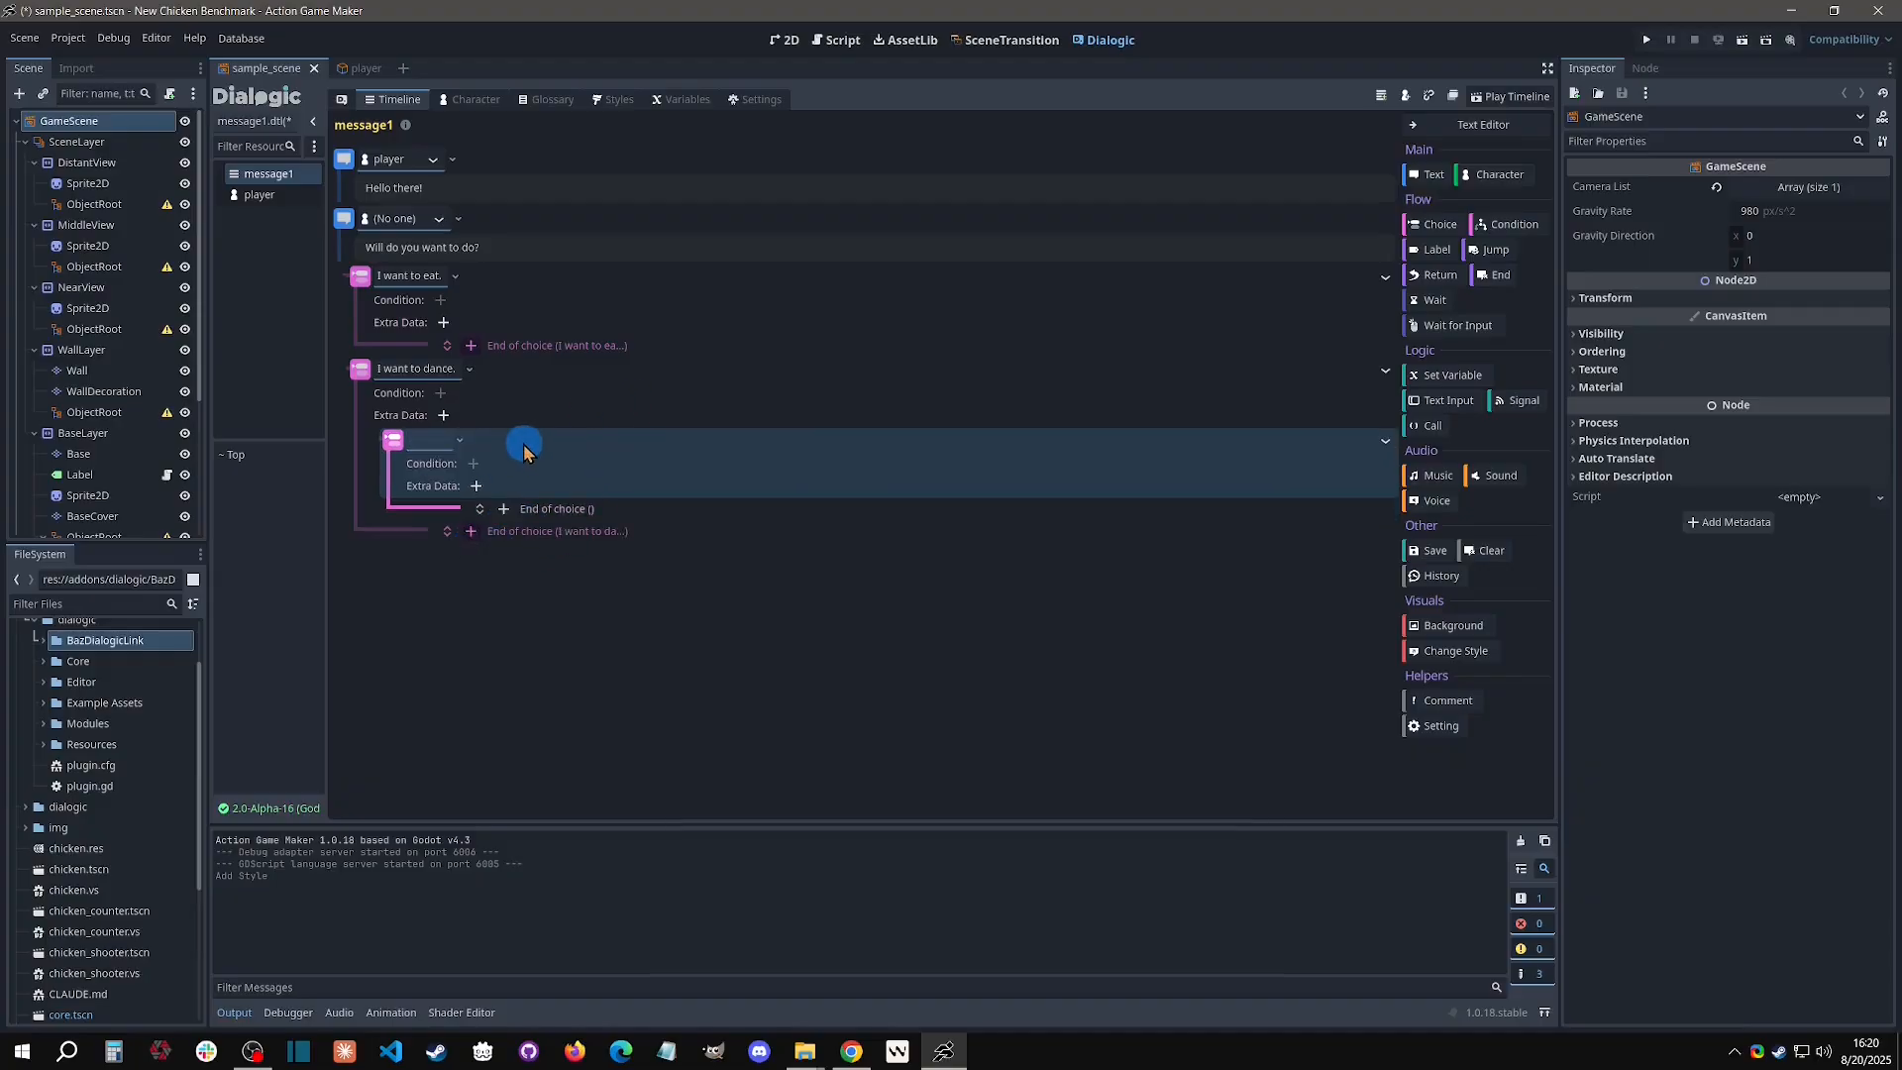
drag(523, 444, 486, 547)
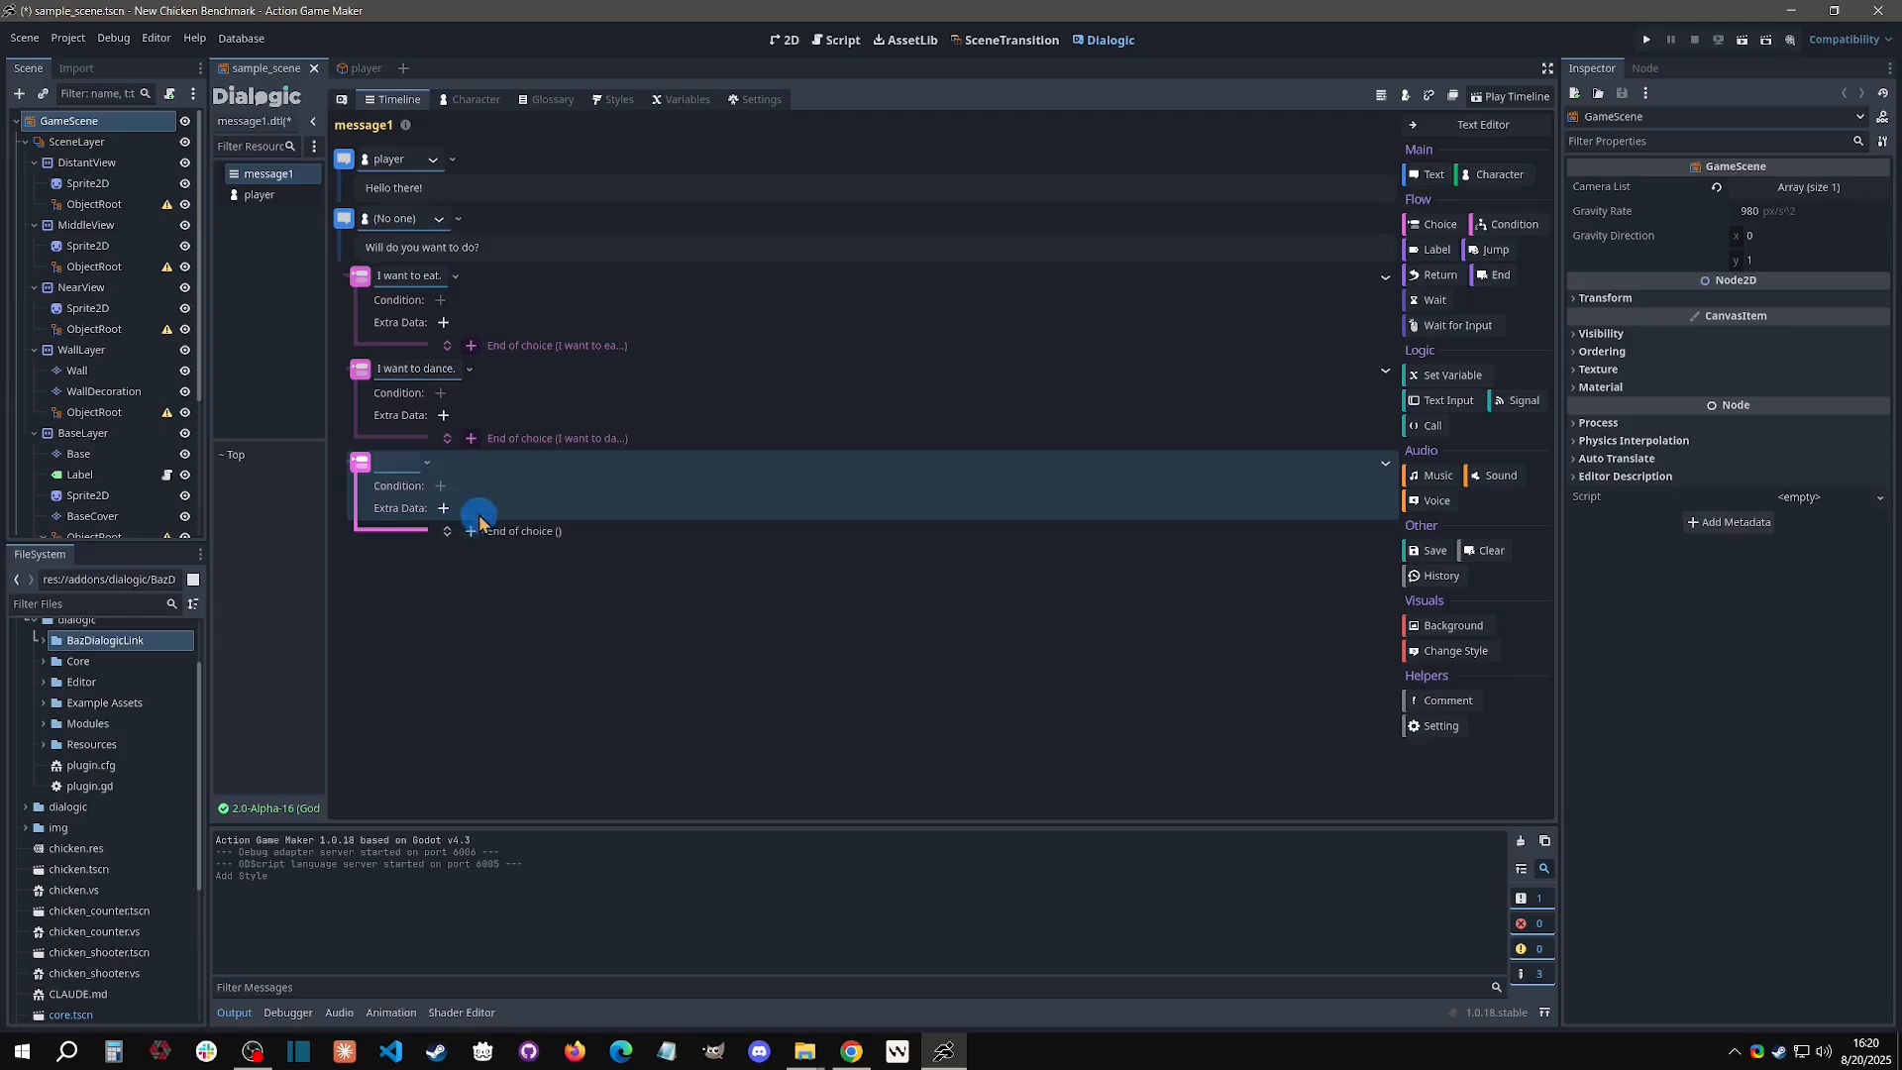
click(397, 463)
text(I want to make a )
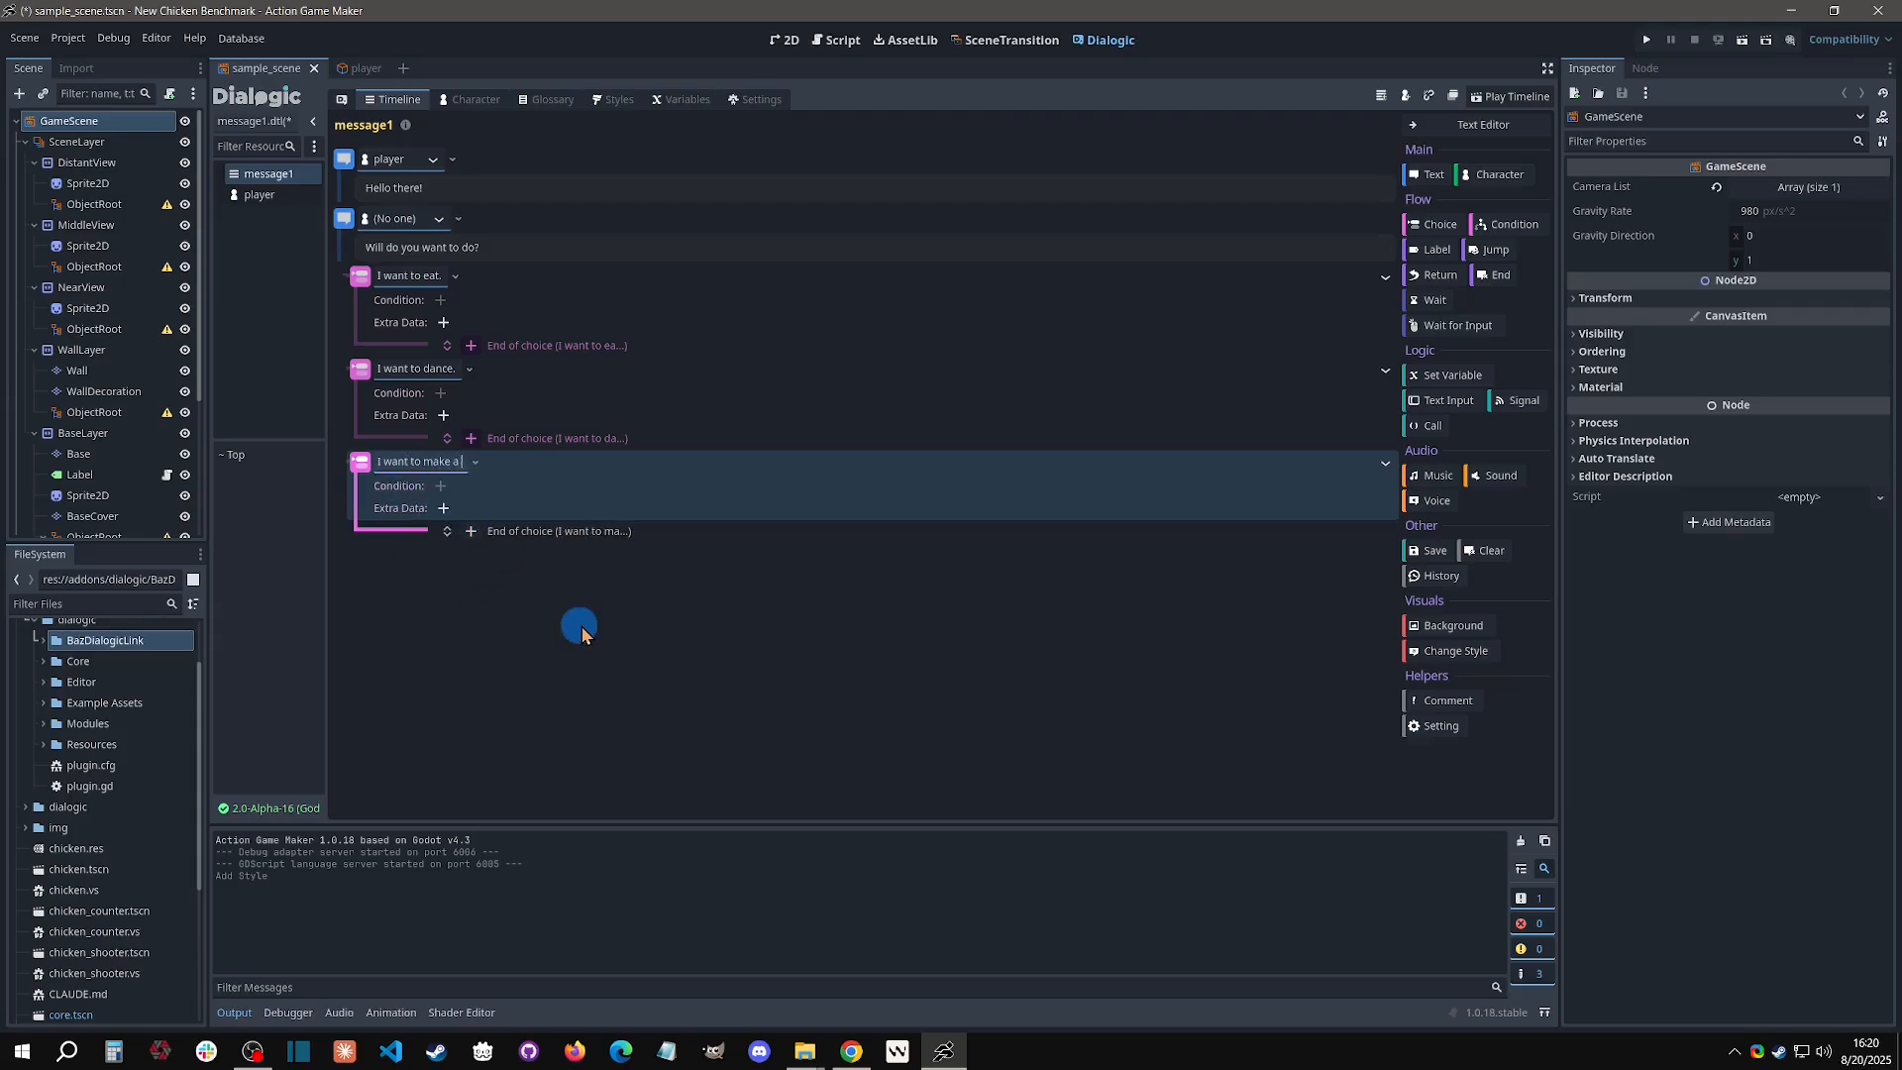
text(game)
Switch the message1 timeline to the text editor and examine how its dialogue and choices are written as script.
click(1483, 124)
click(544, 309)
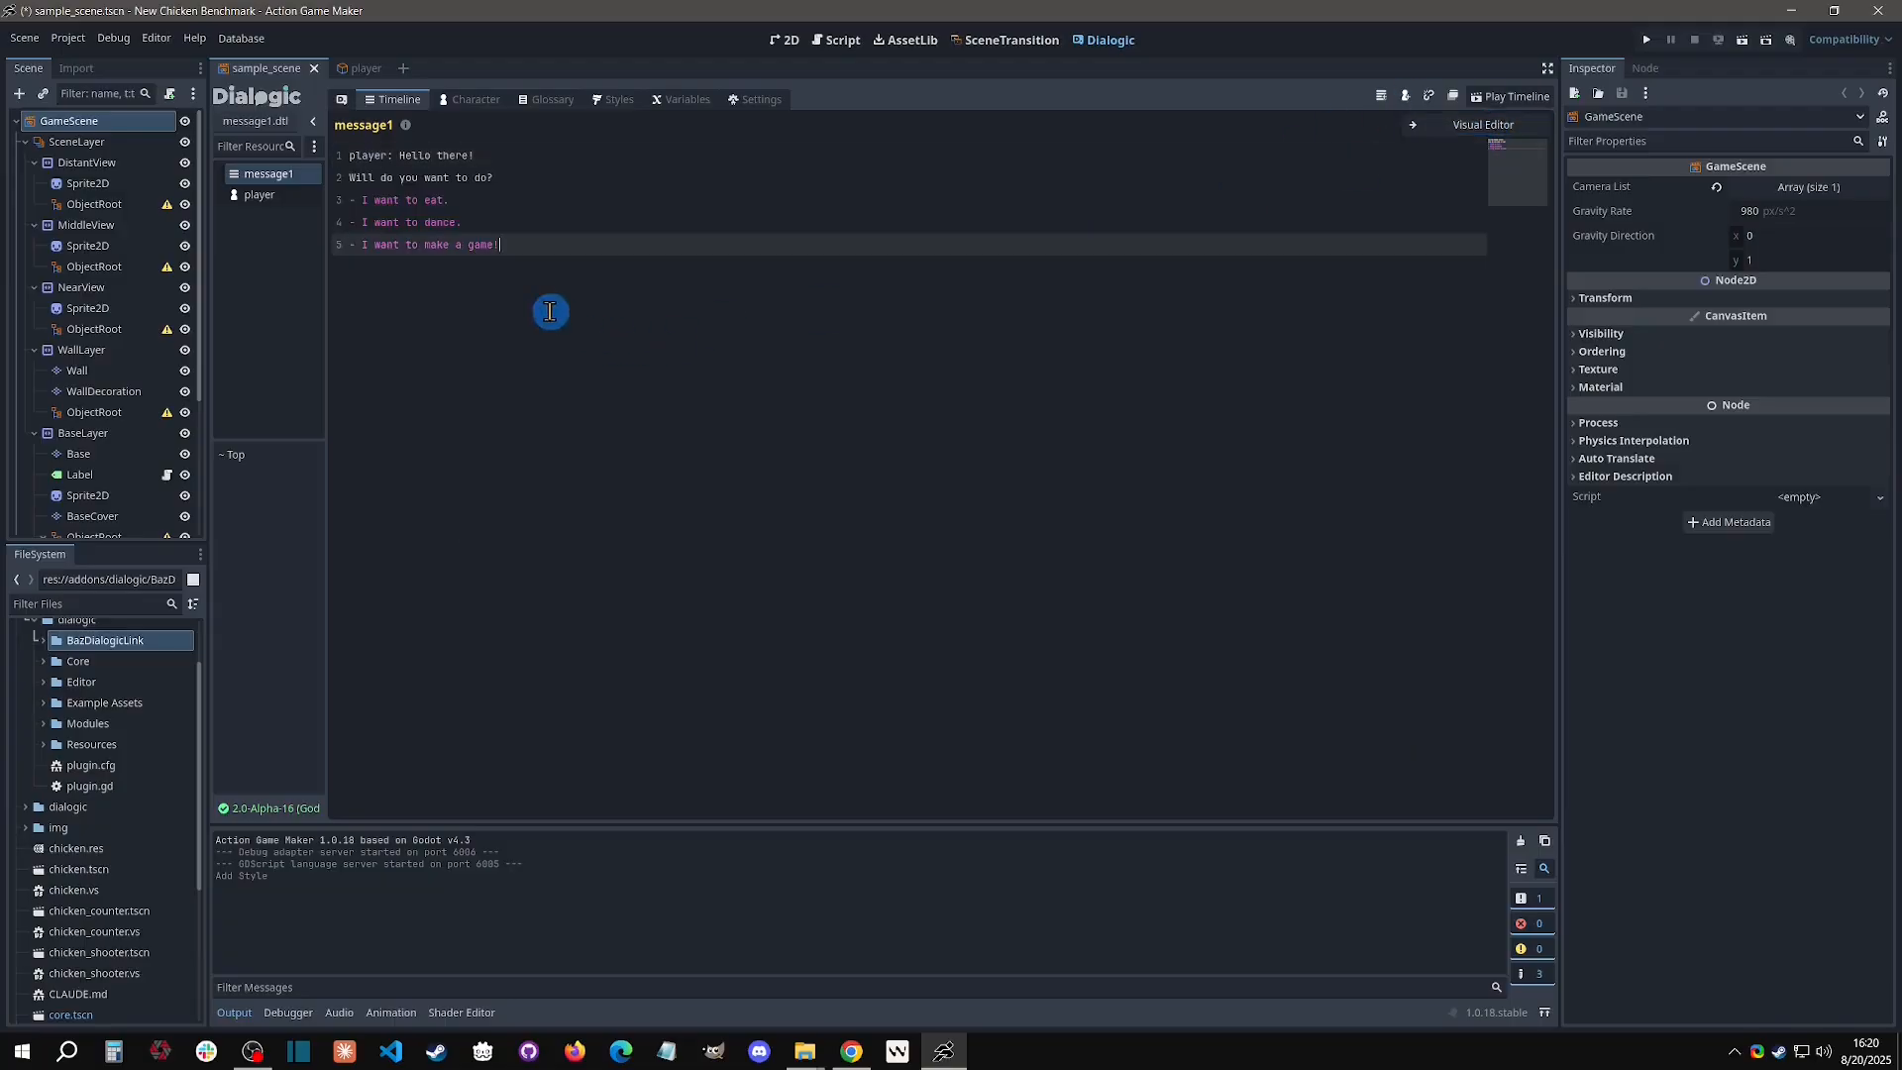
drag(566, 266, 169, 75)
click(547, 248)
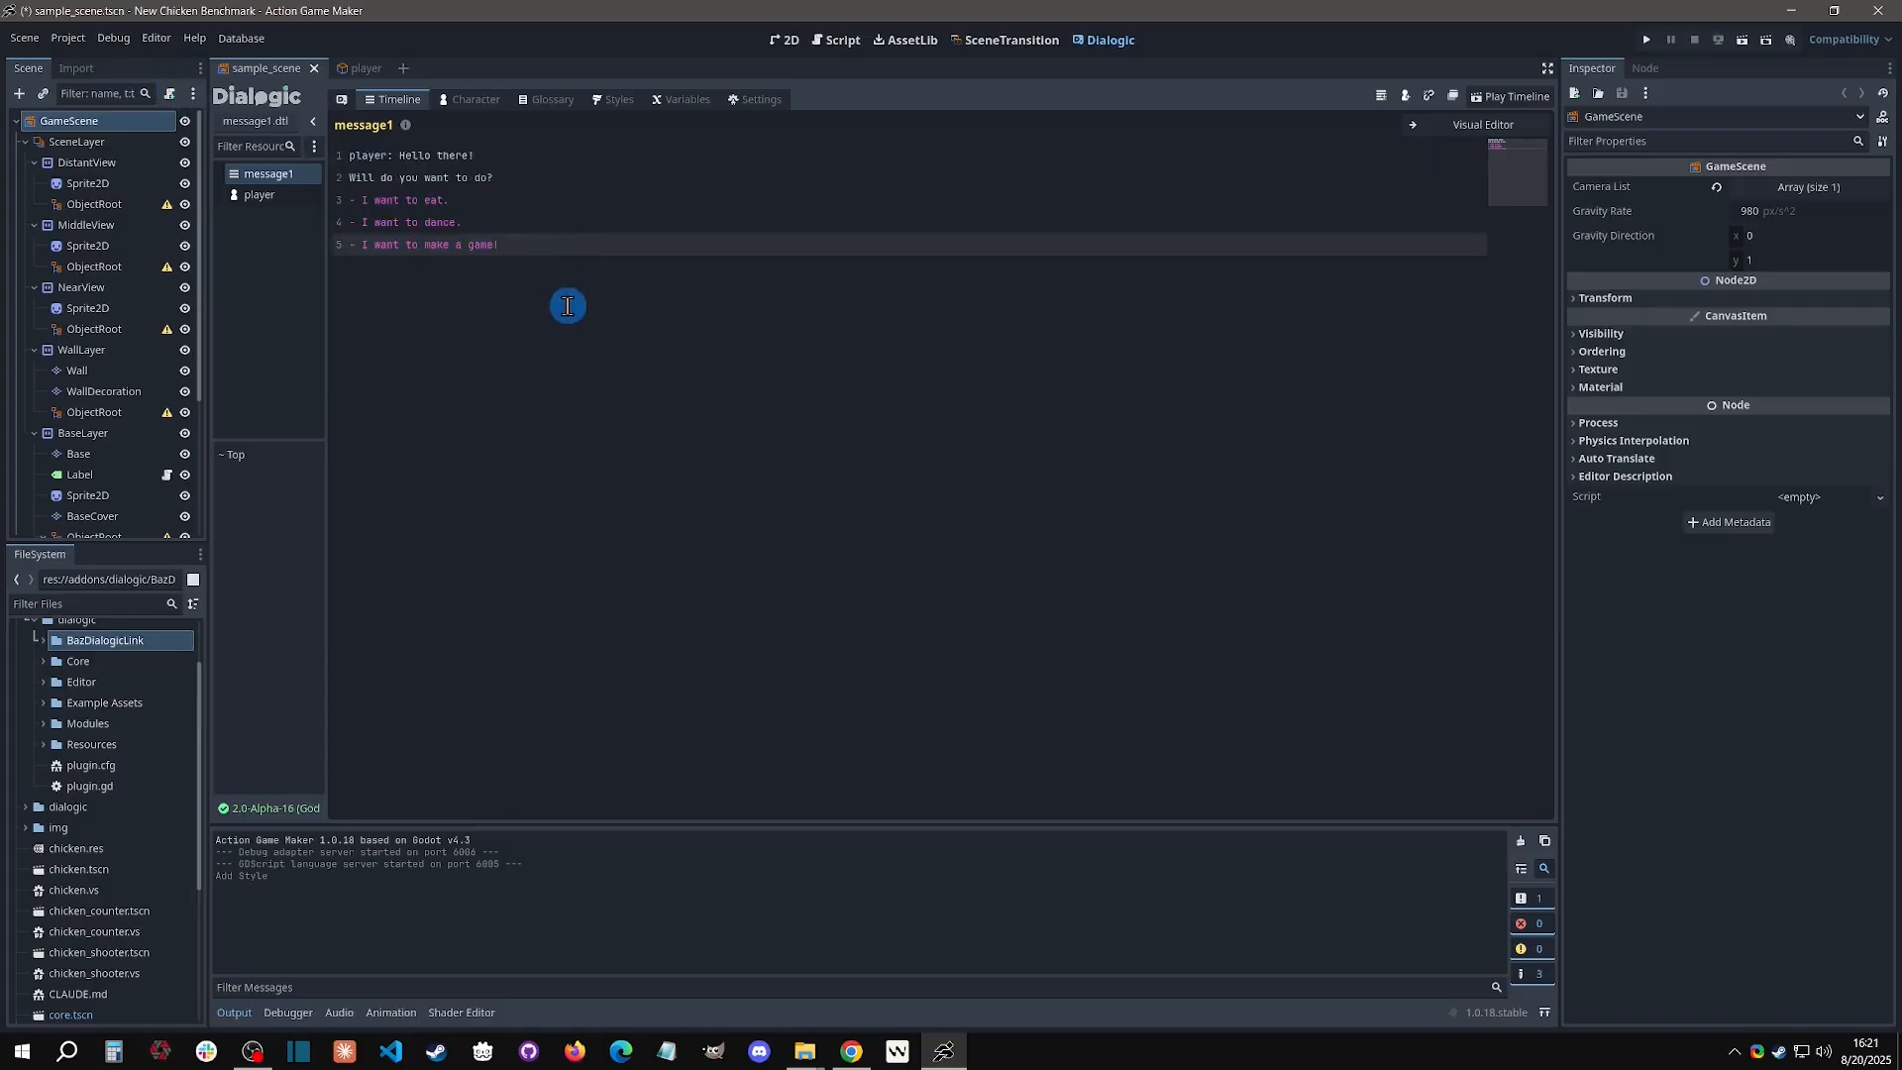
Try adding the line "sd" at the end of the timeline script, remove it, and return to the visual editor.
key(Return)
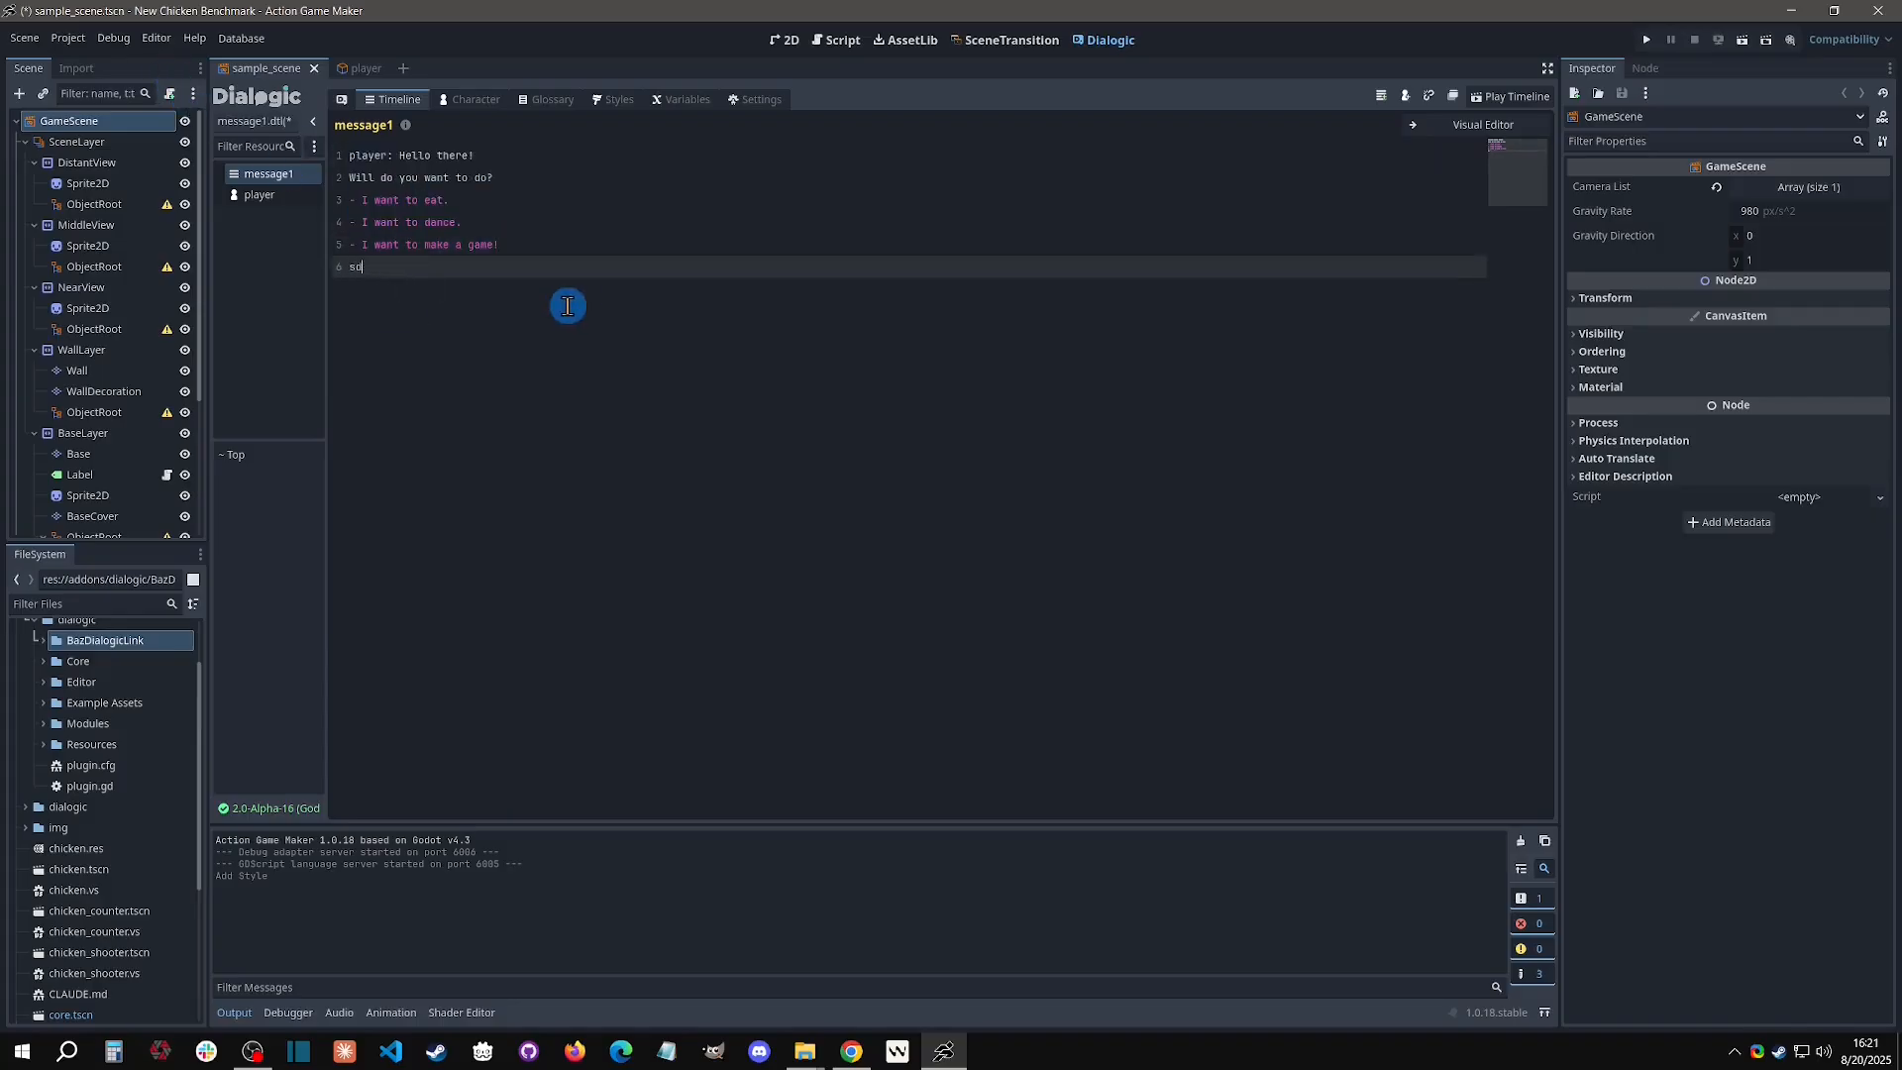
text(sd)
key(BackSpace)
key(BackSpace)
key(BackSpace)
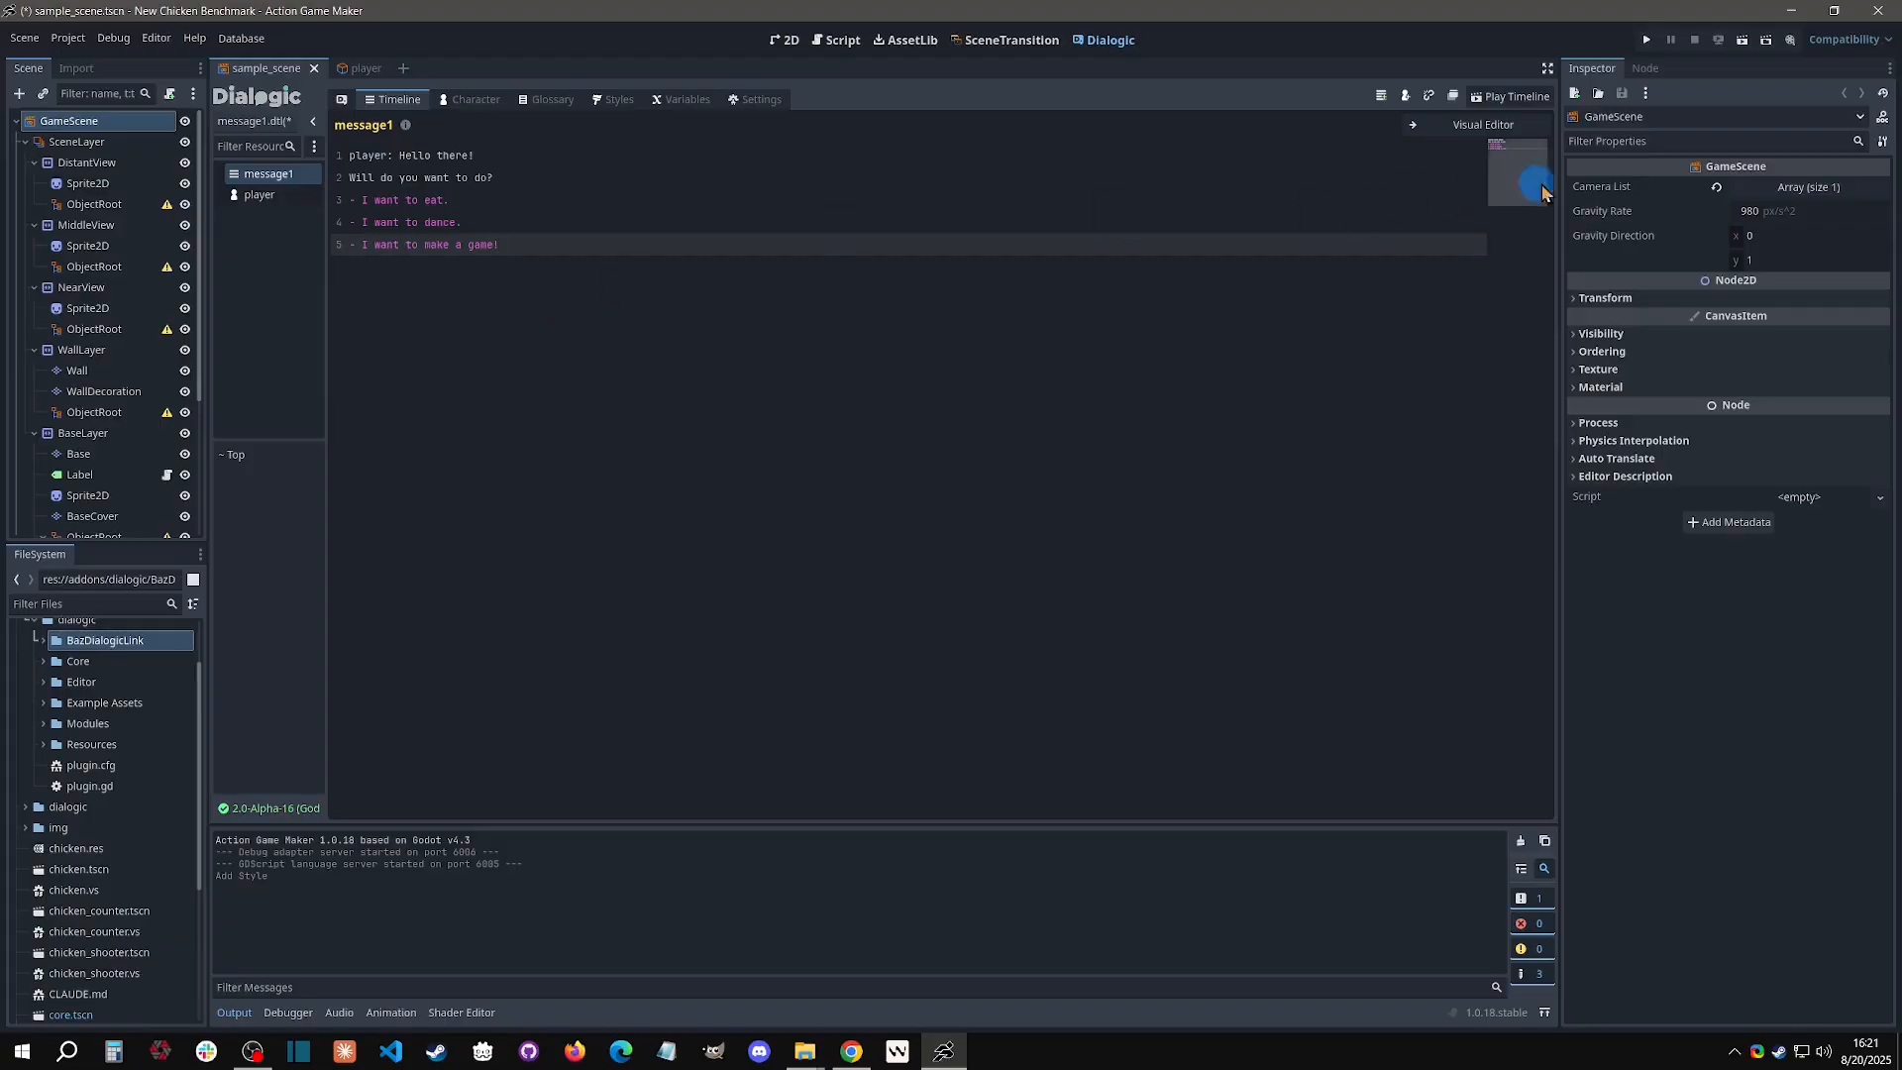
click(1470, 127)
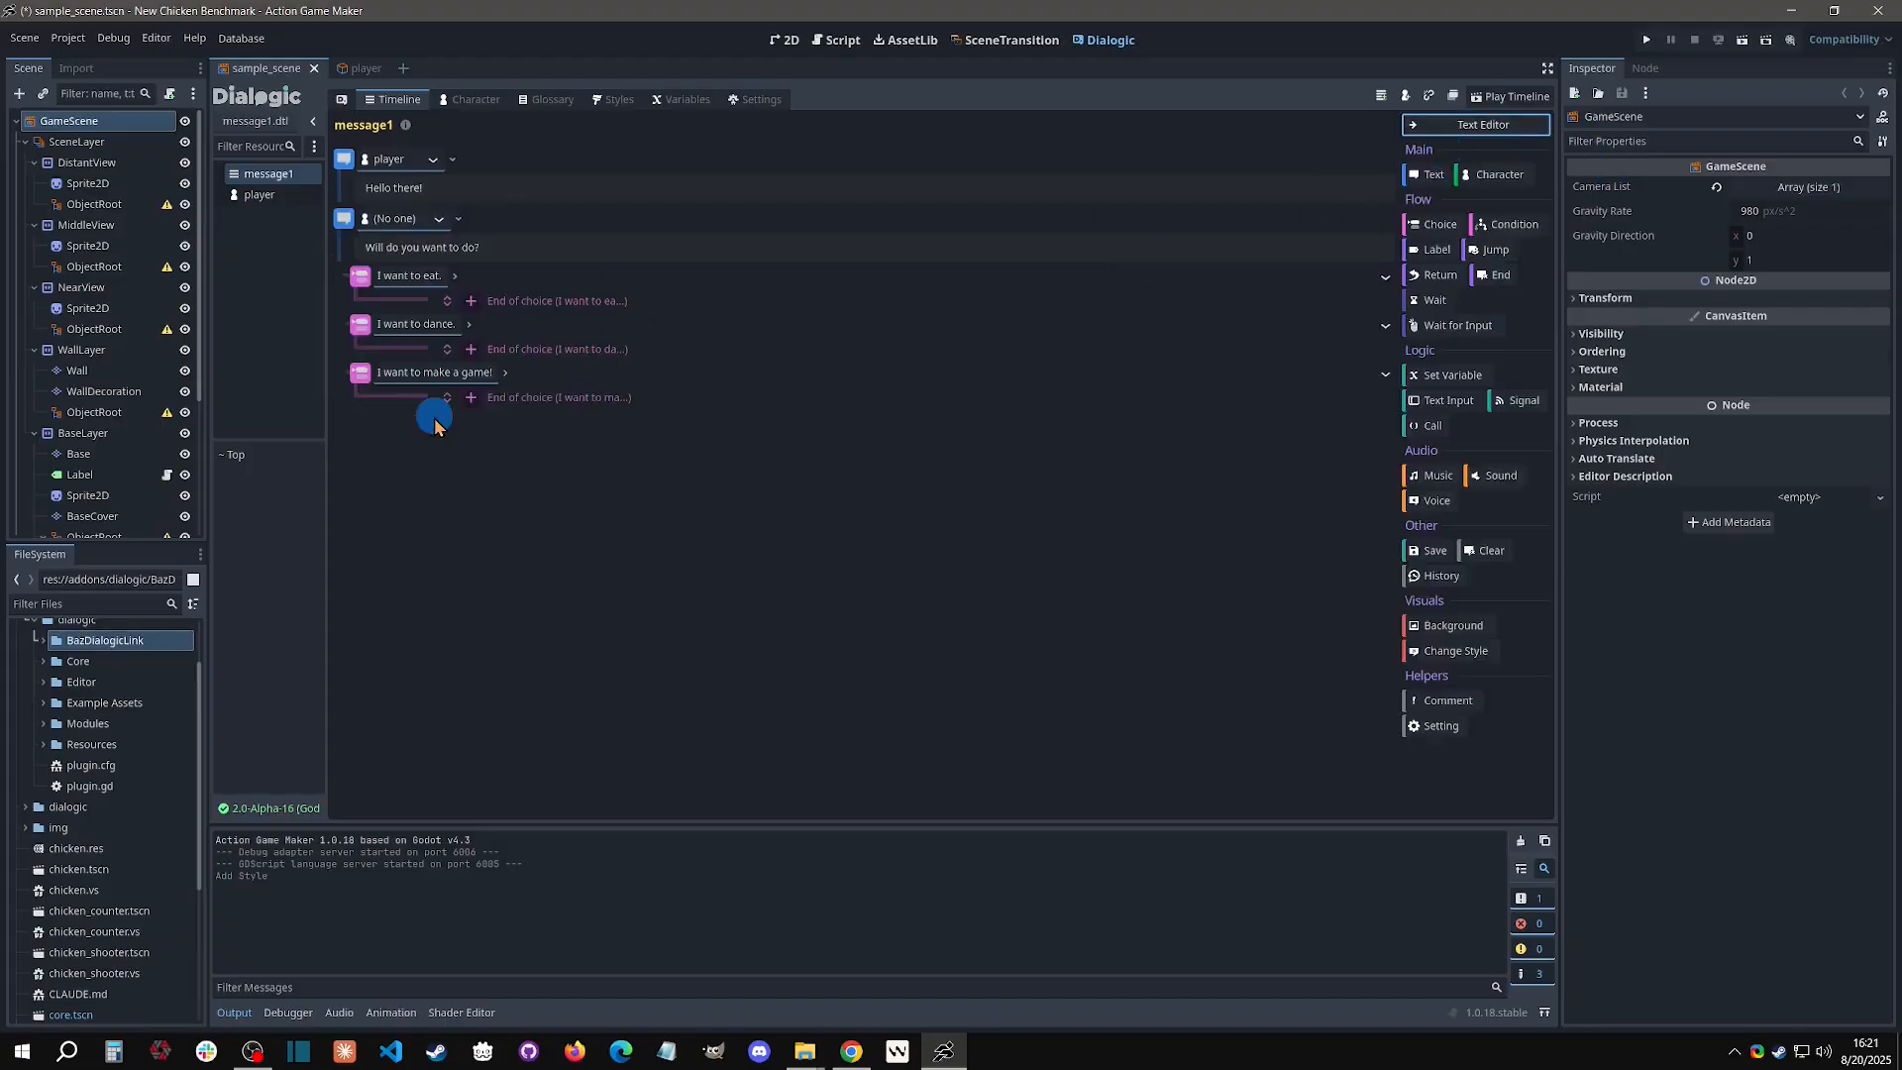
Review the whole message1 script in the text editor and return to the visual editor.
click(1431, 126)
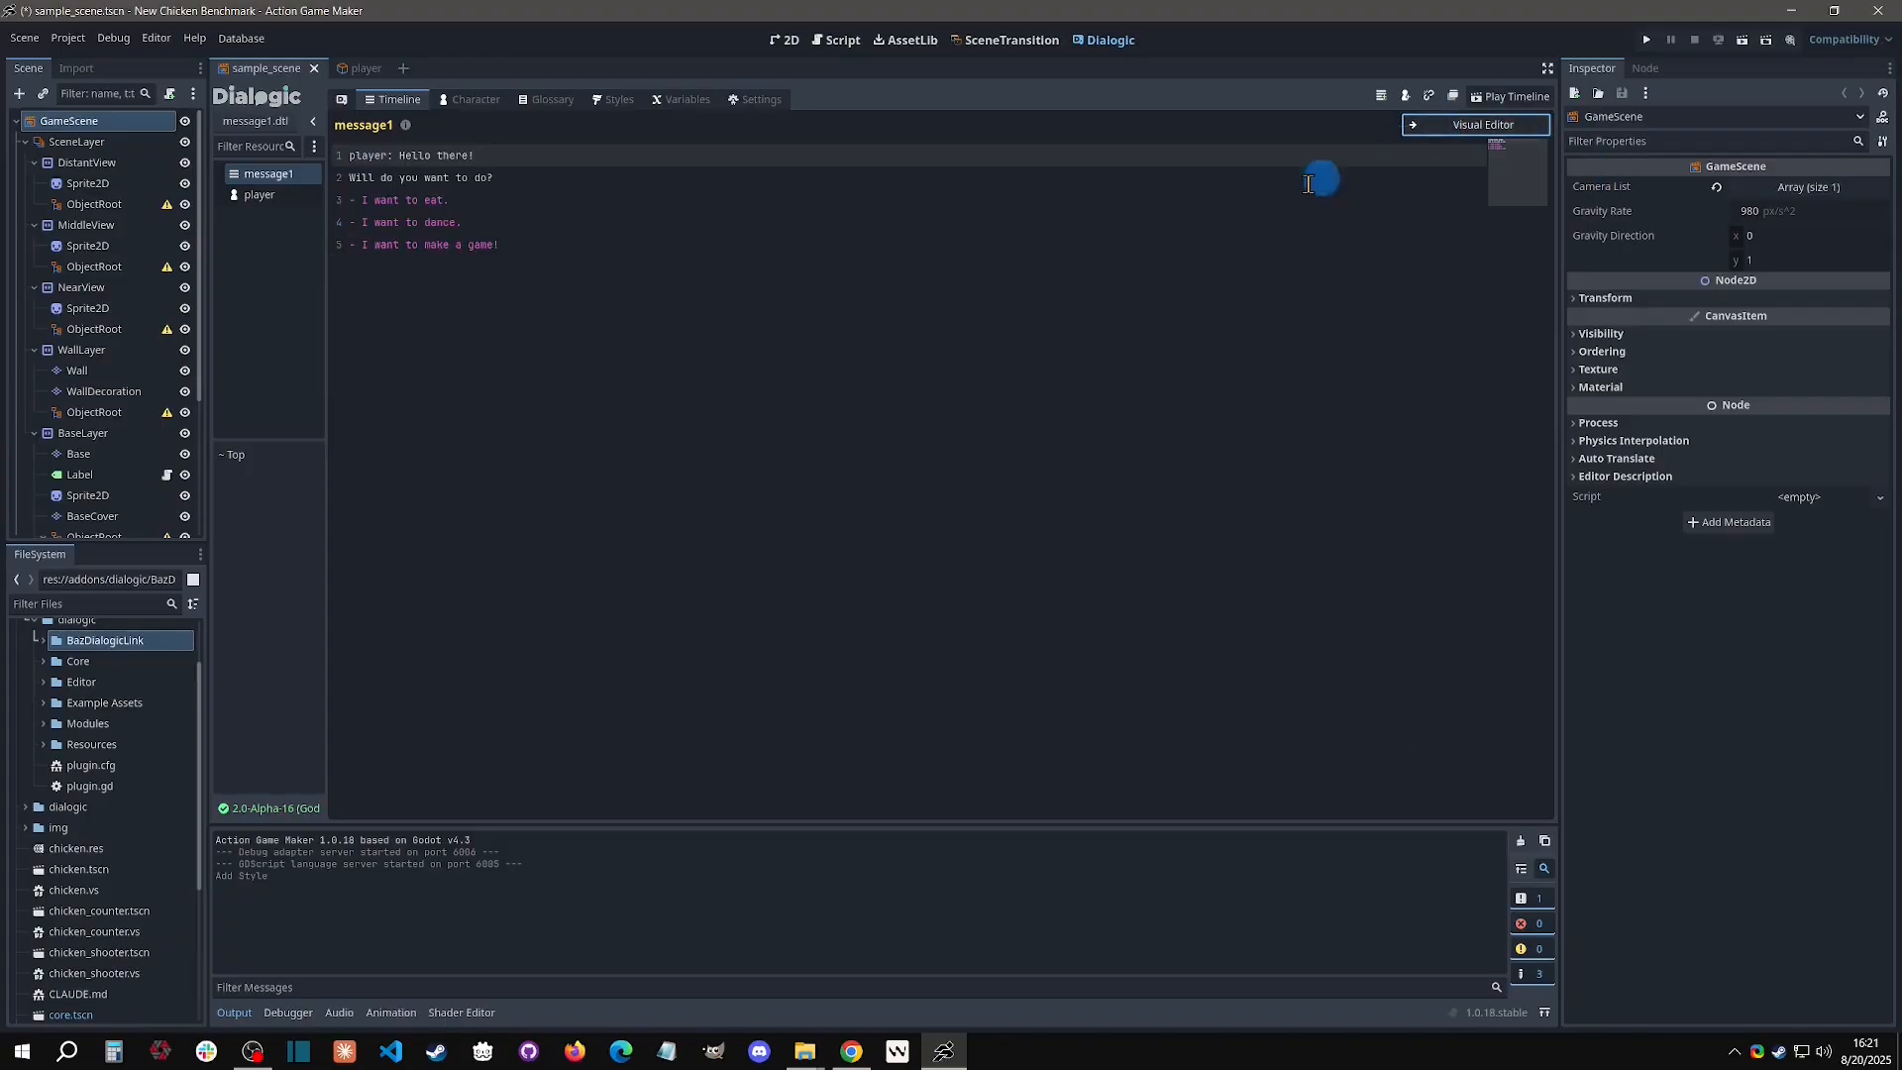
drag(603, 195, 132, 120)
click(544, 273)
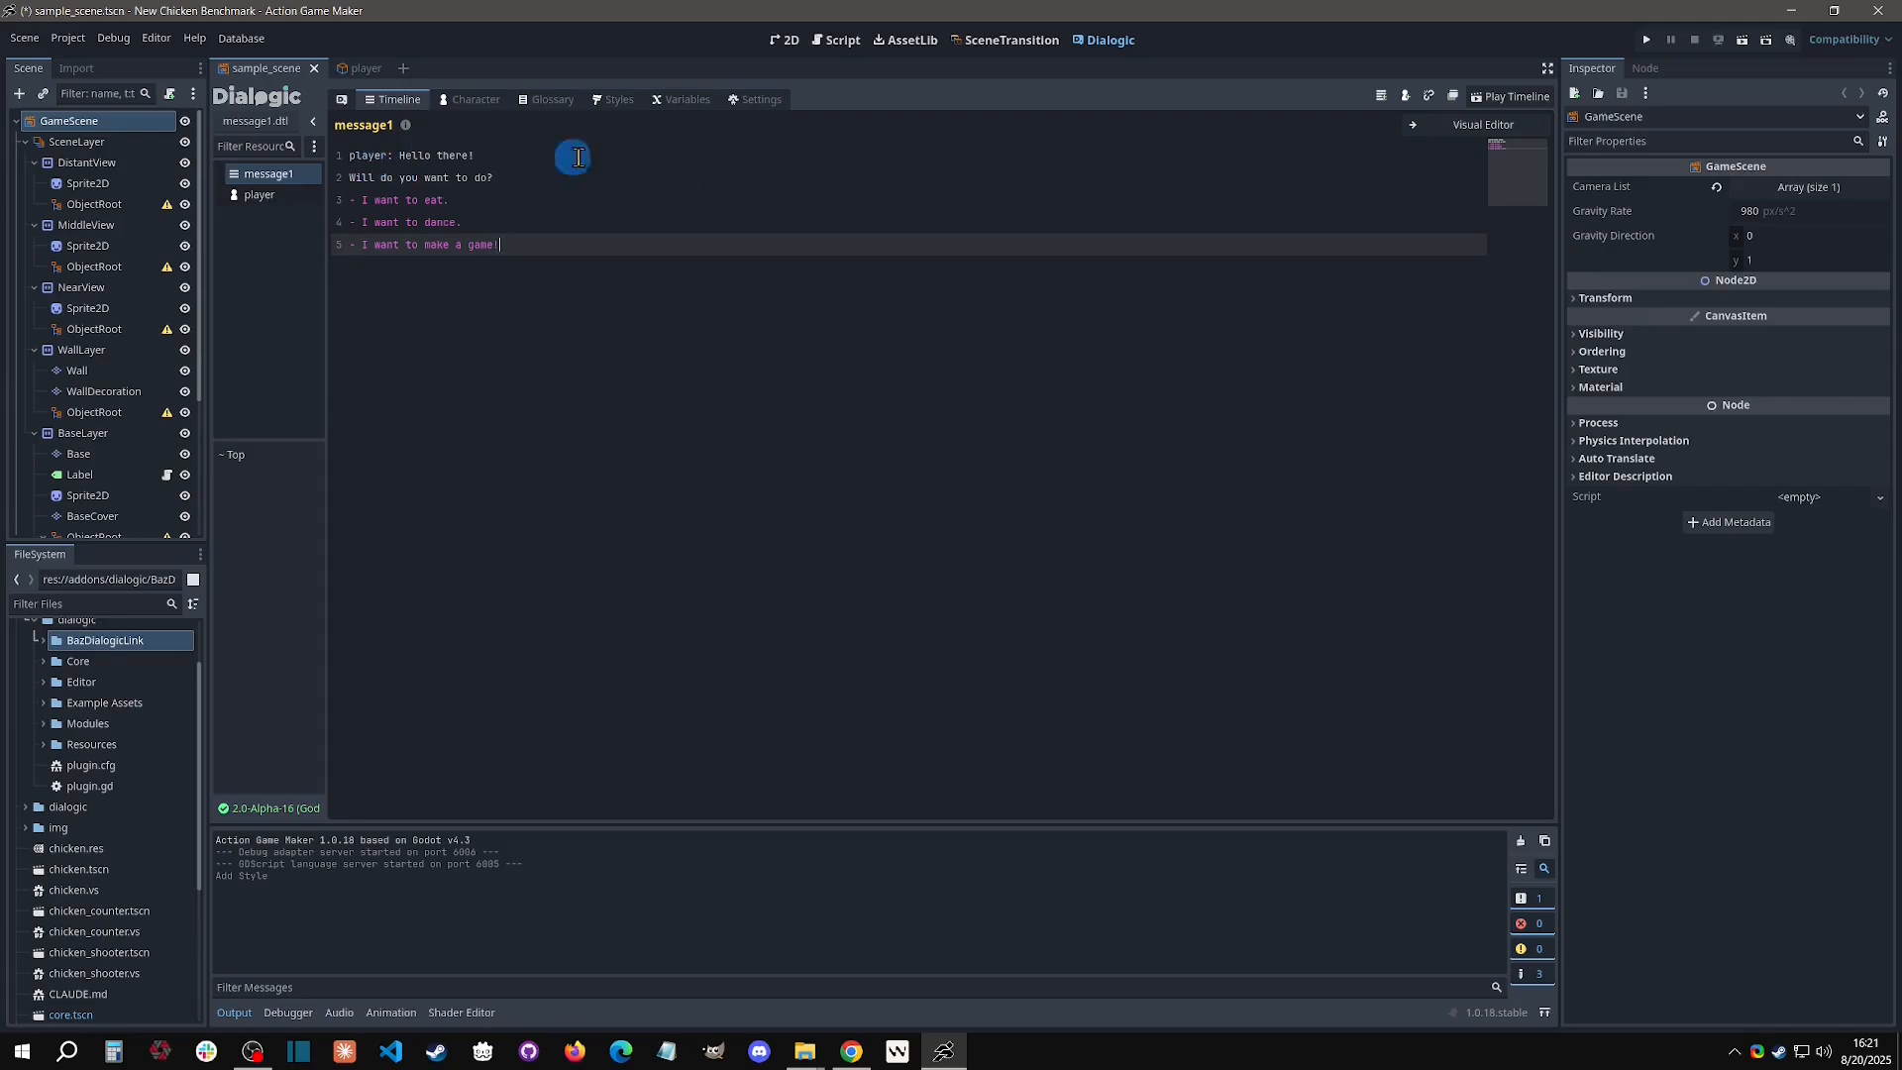
click(1468, 126)
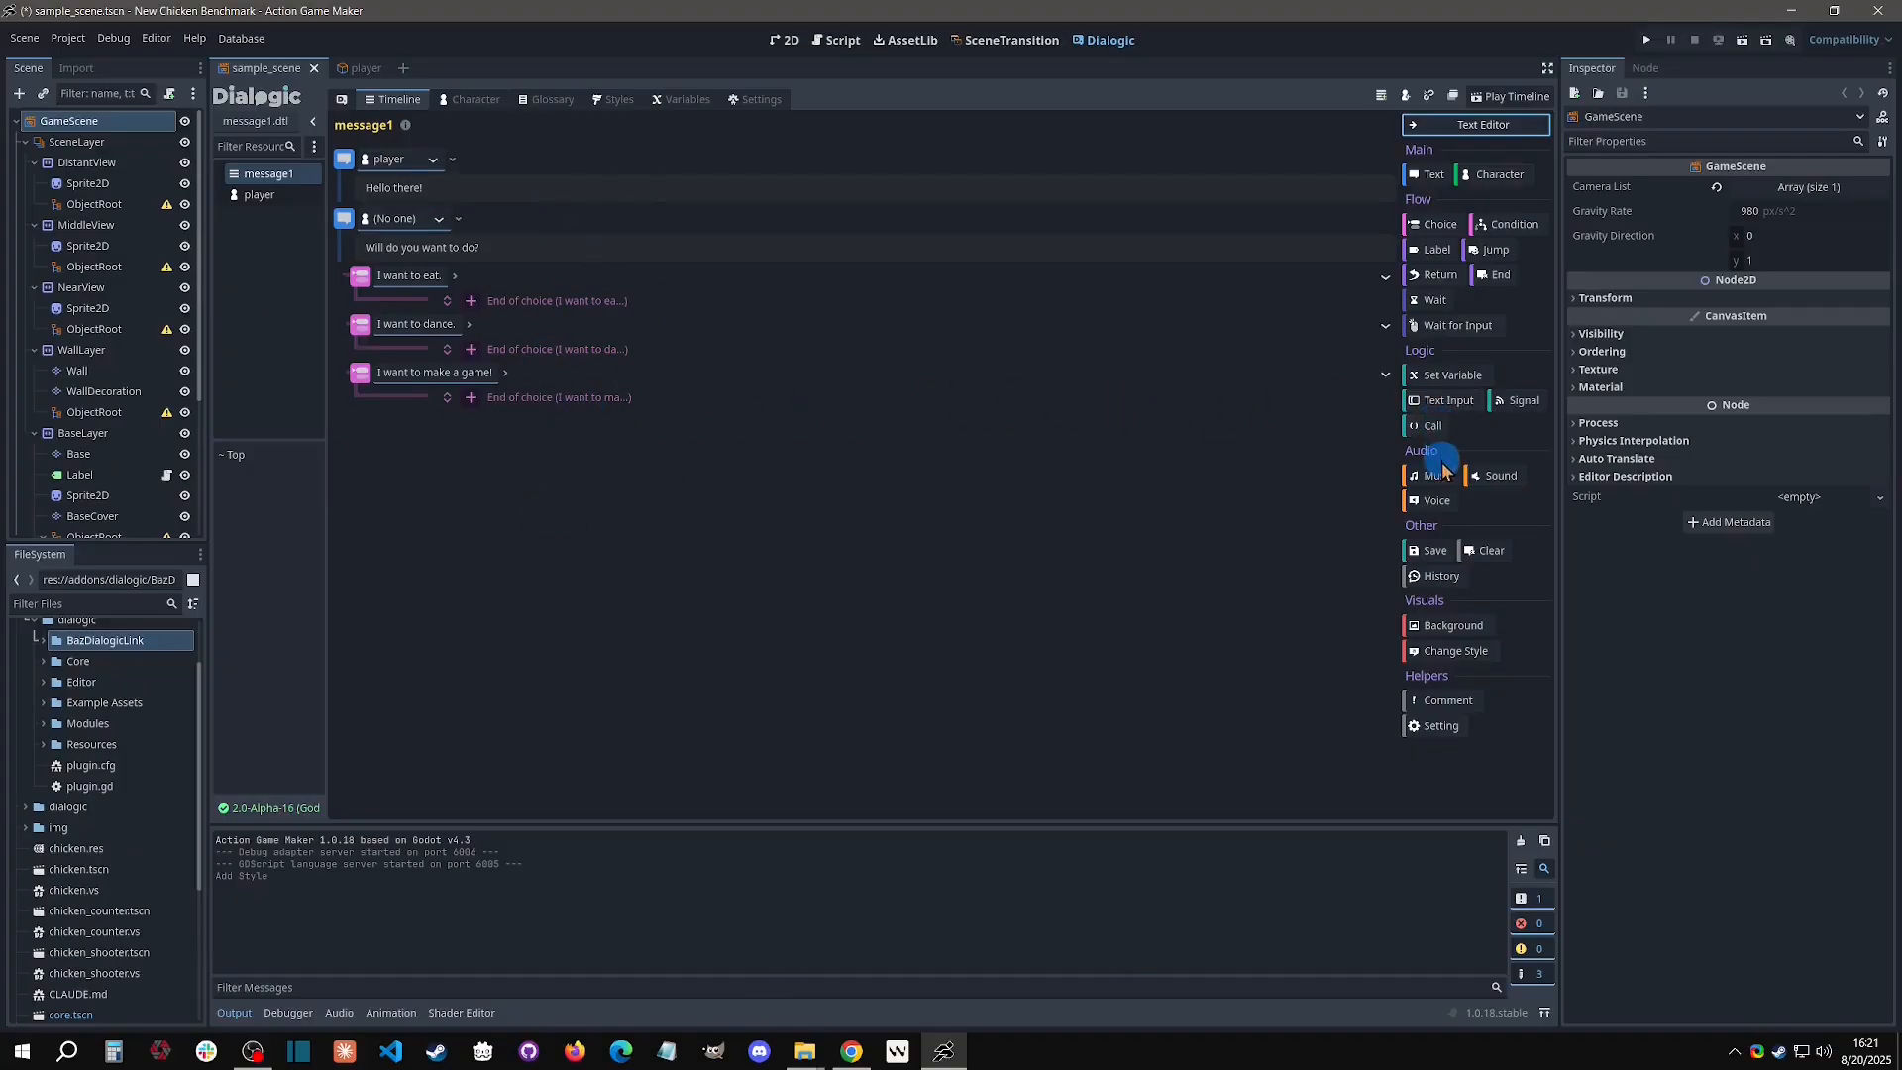
Try nesting an End event under the "I want to eat." choice and adding a text event reading "More text." after all the choices.
click(1495, 274)
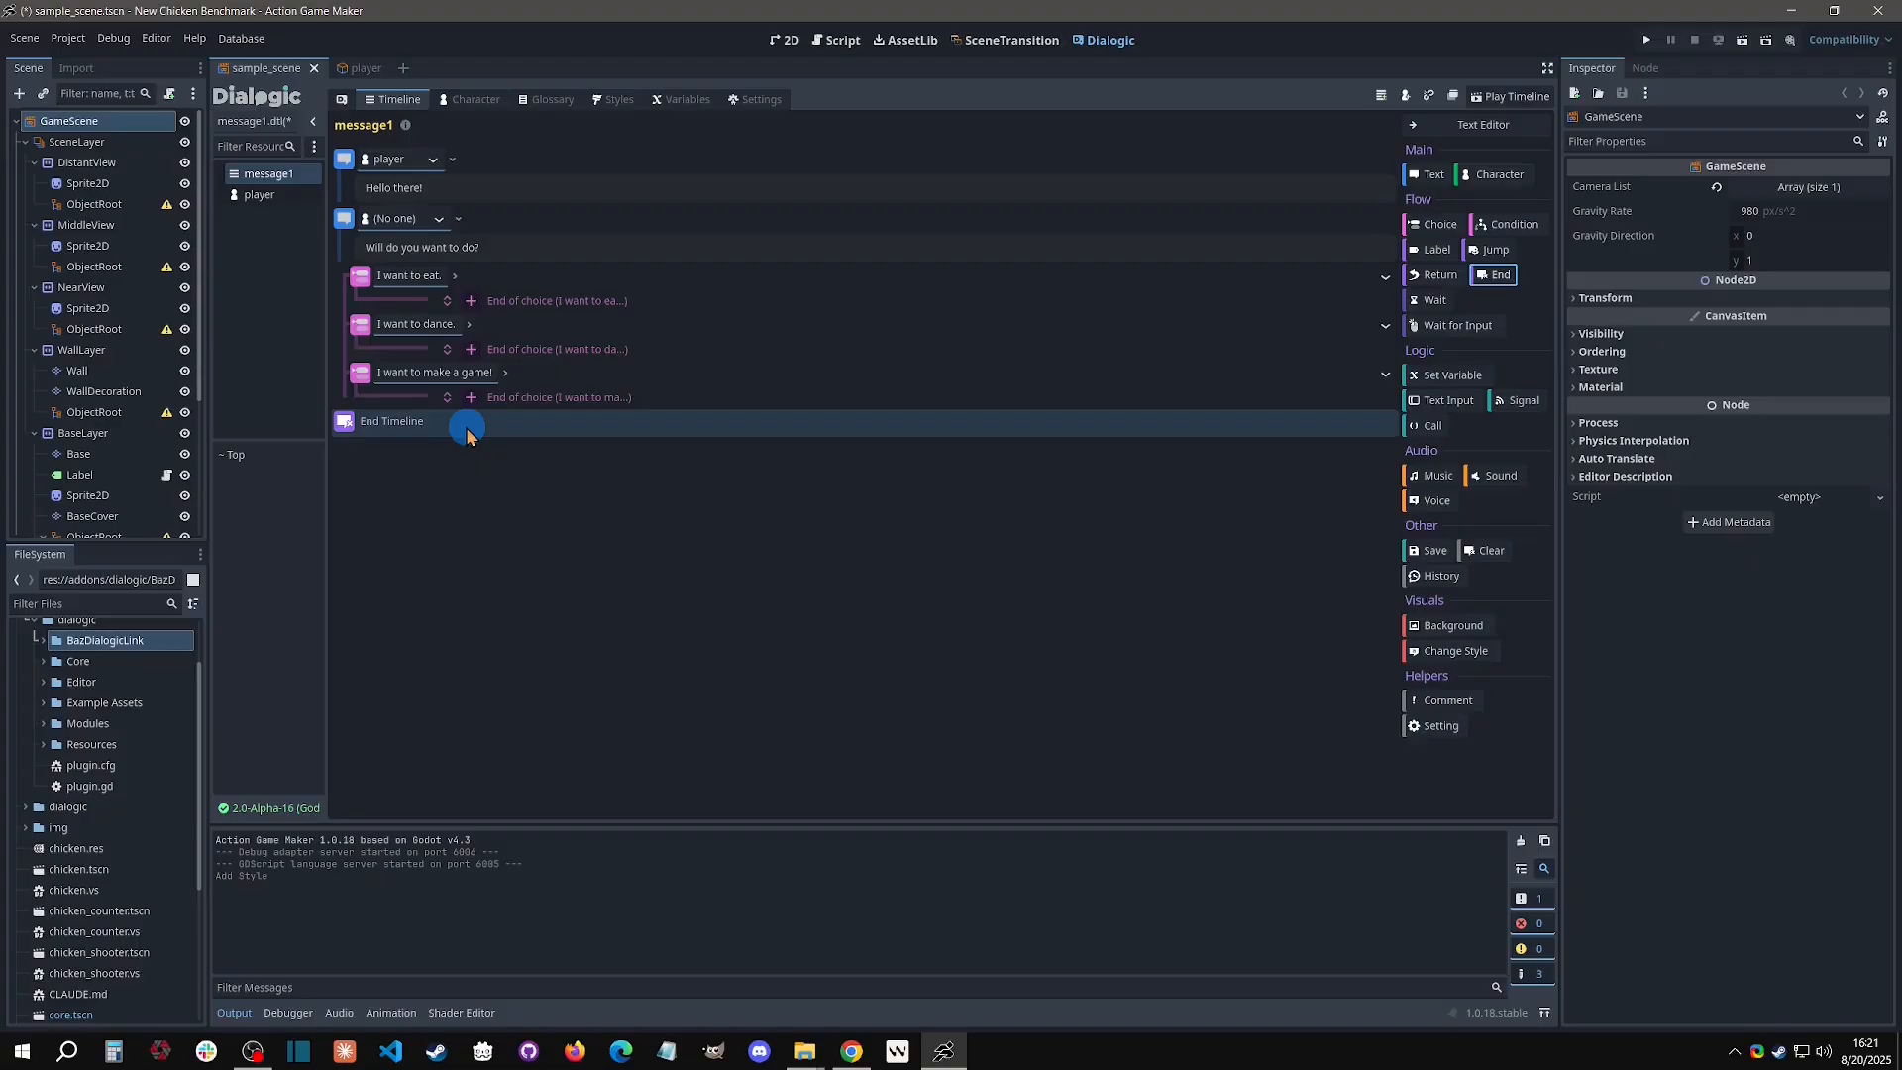
drag(446, 428, 579, 299)
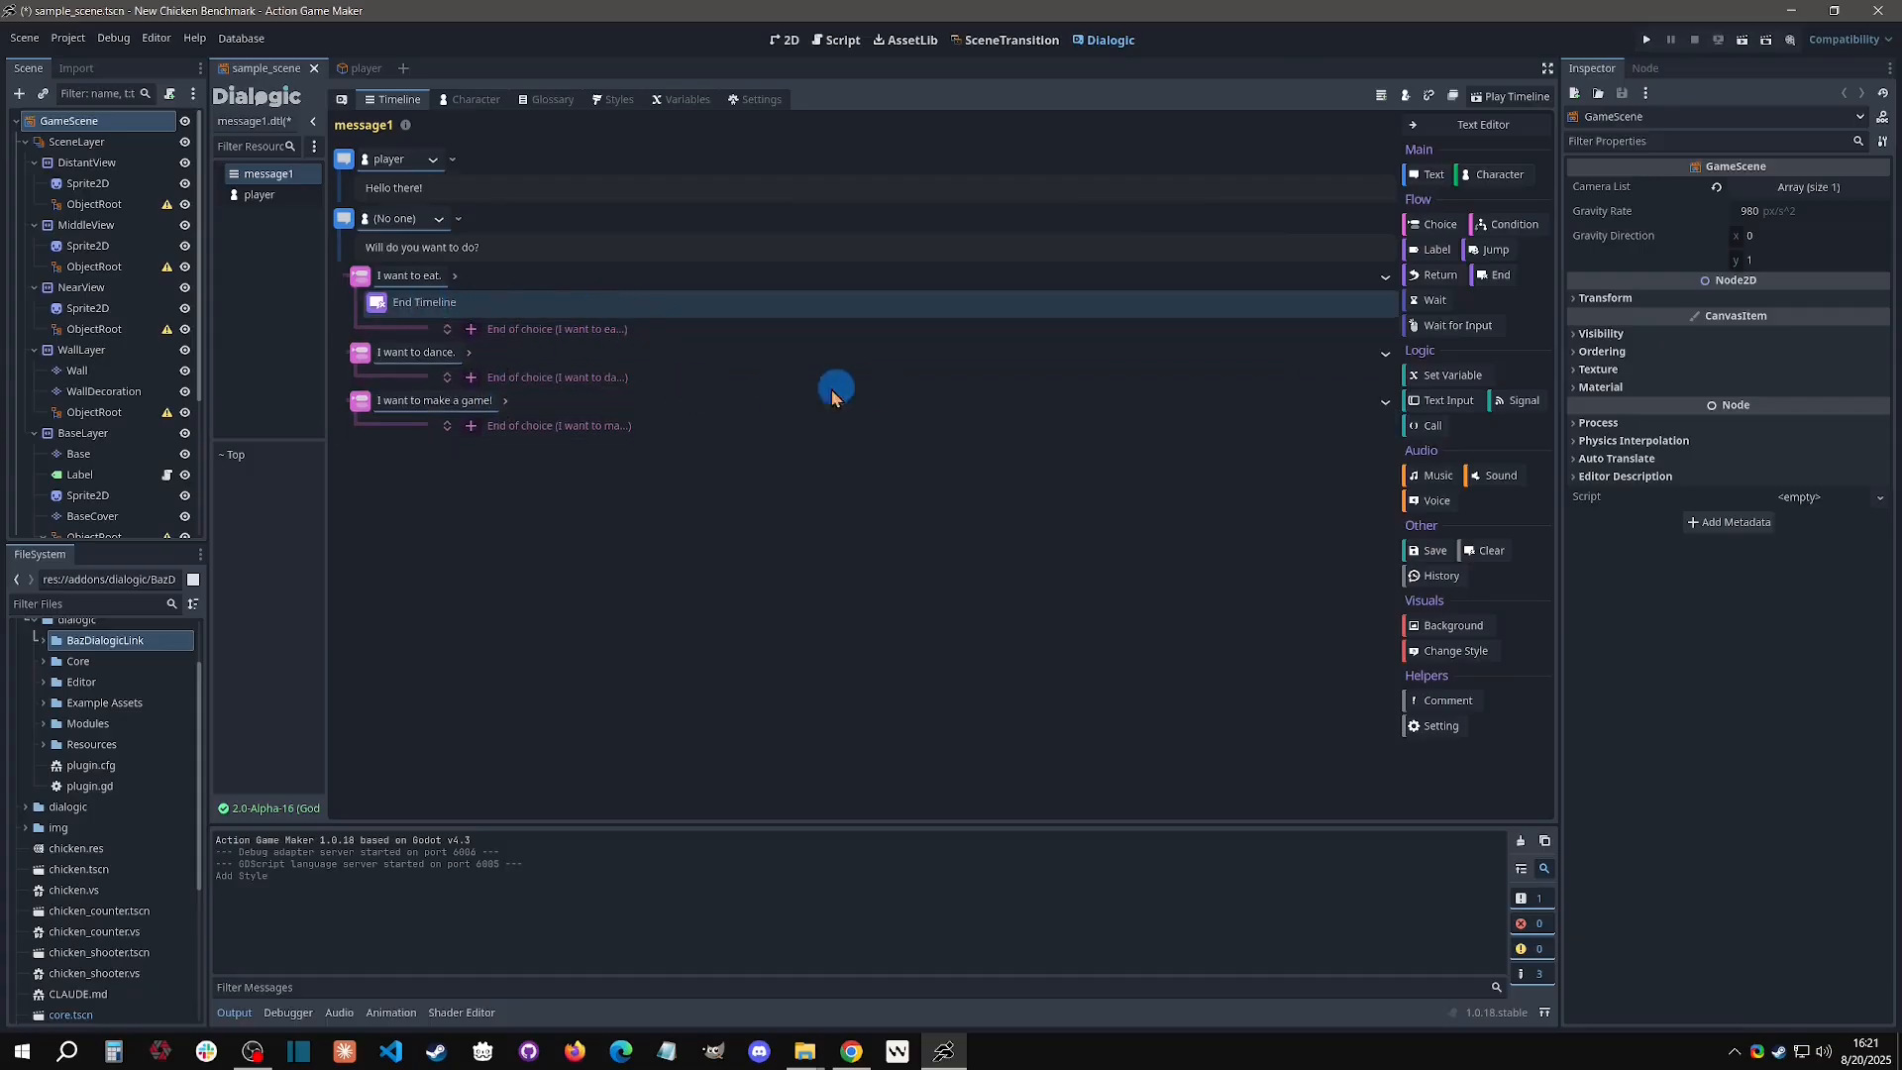
click(439, 400)
drag(1422, 168, 551, 501)
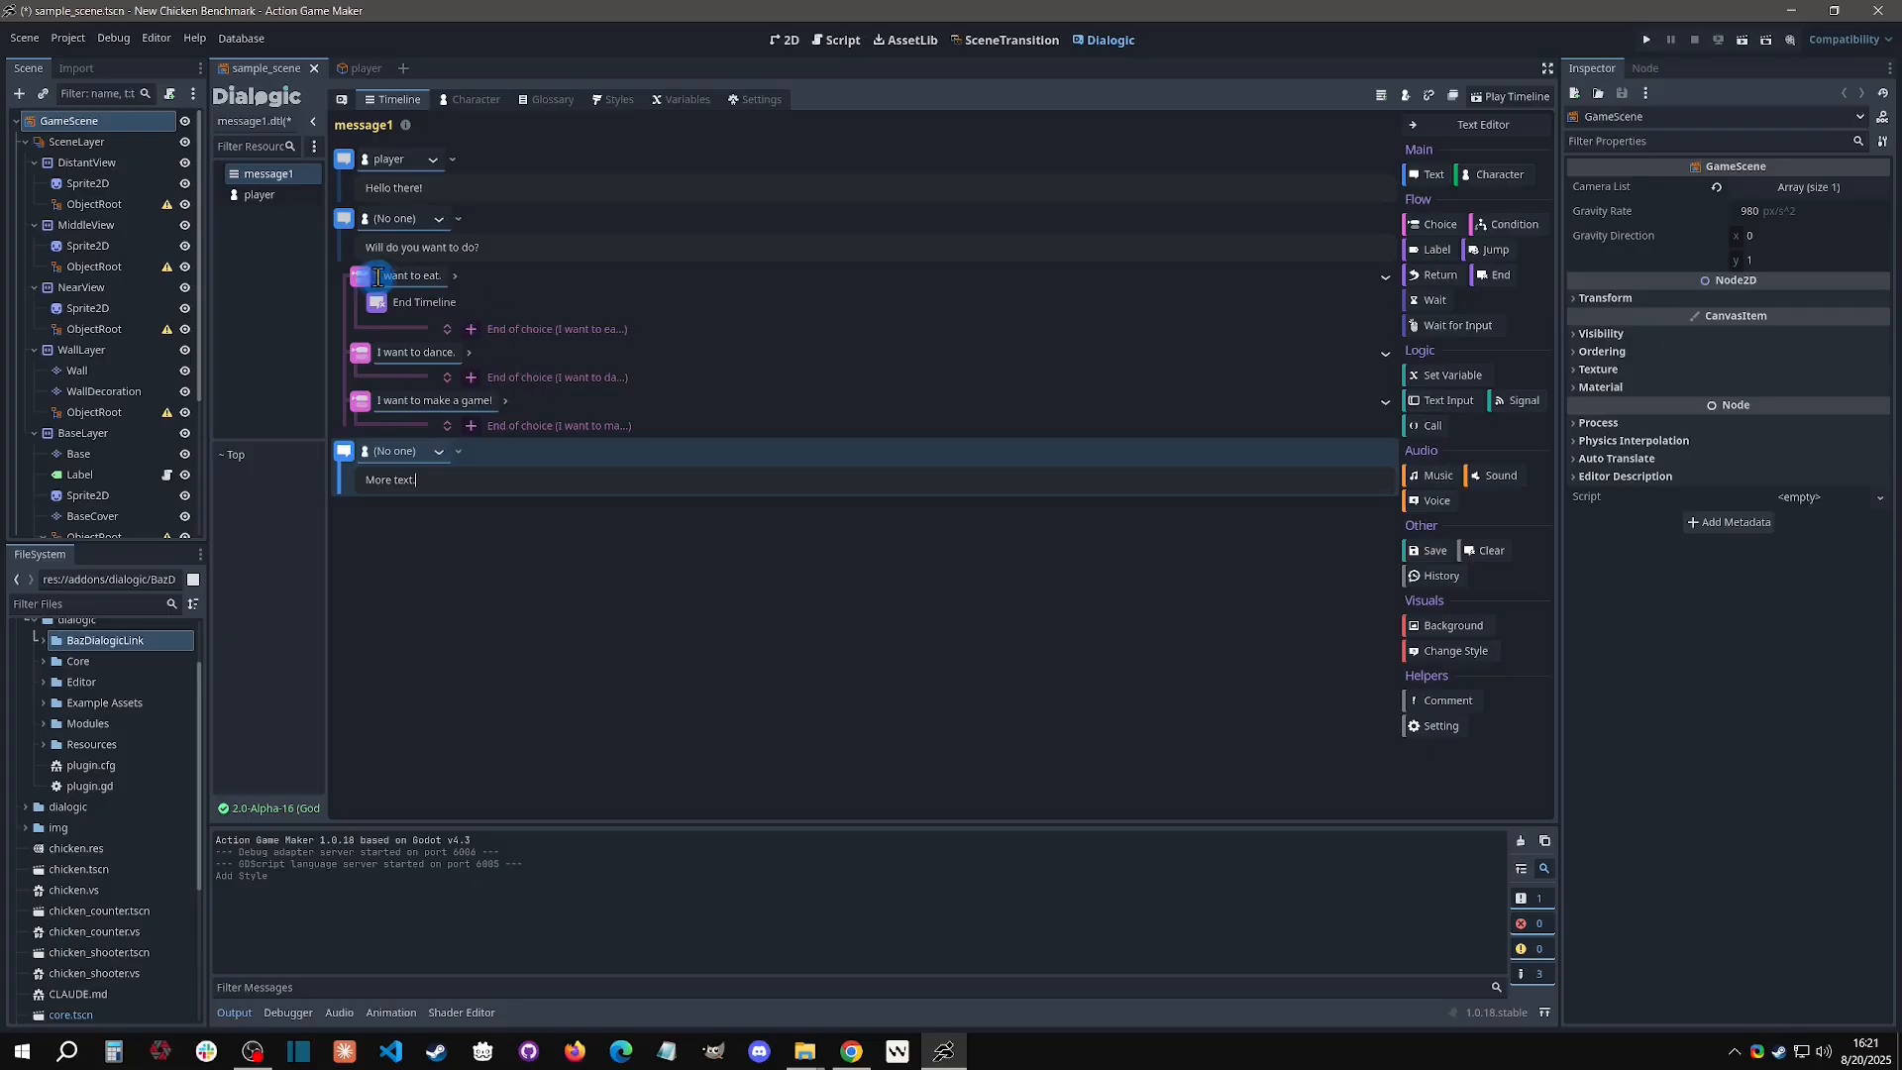
click(426, 307)
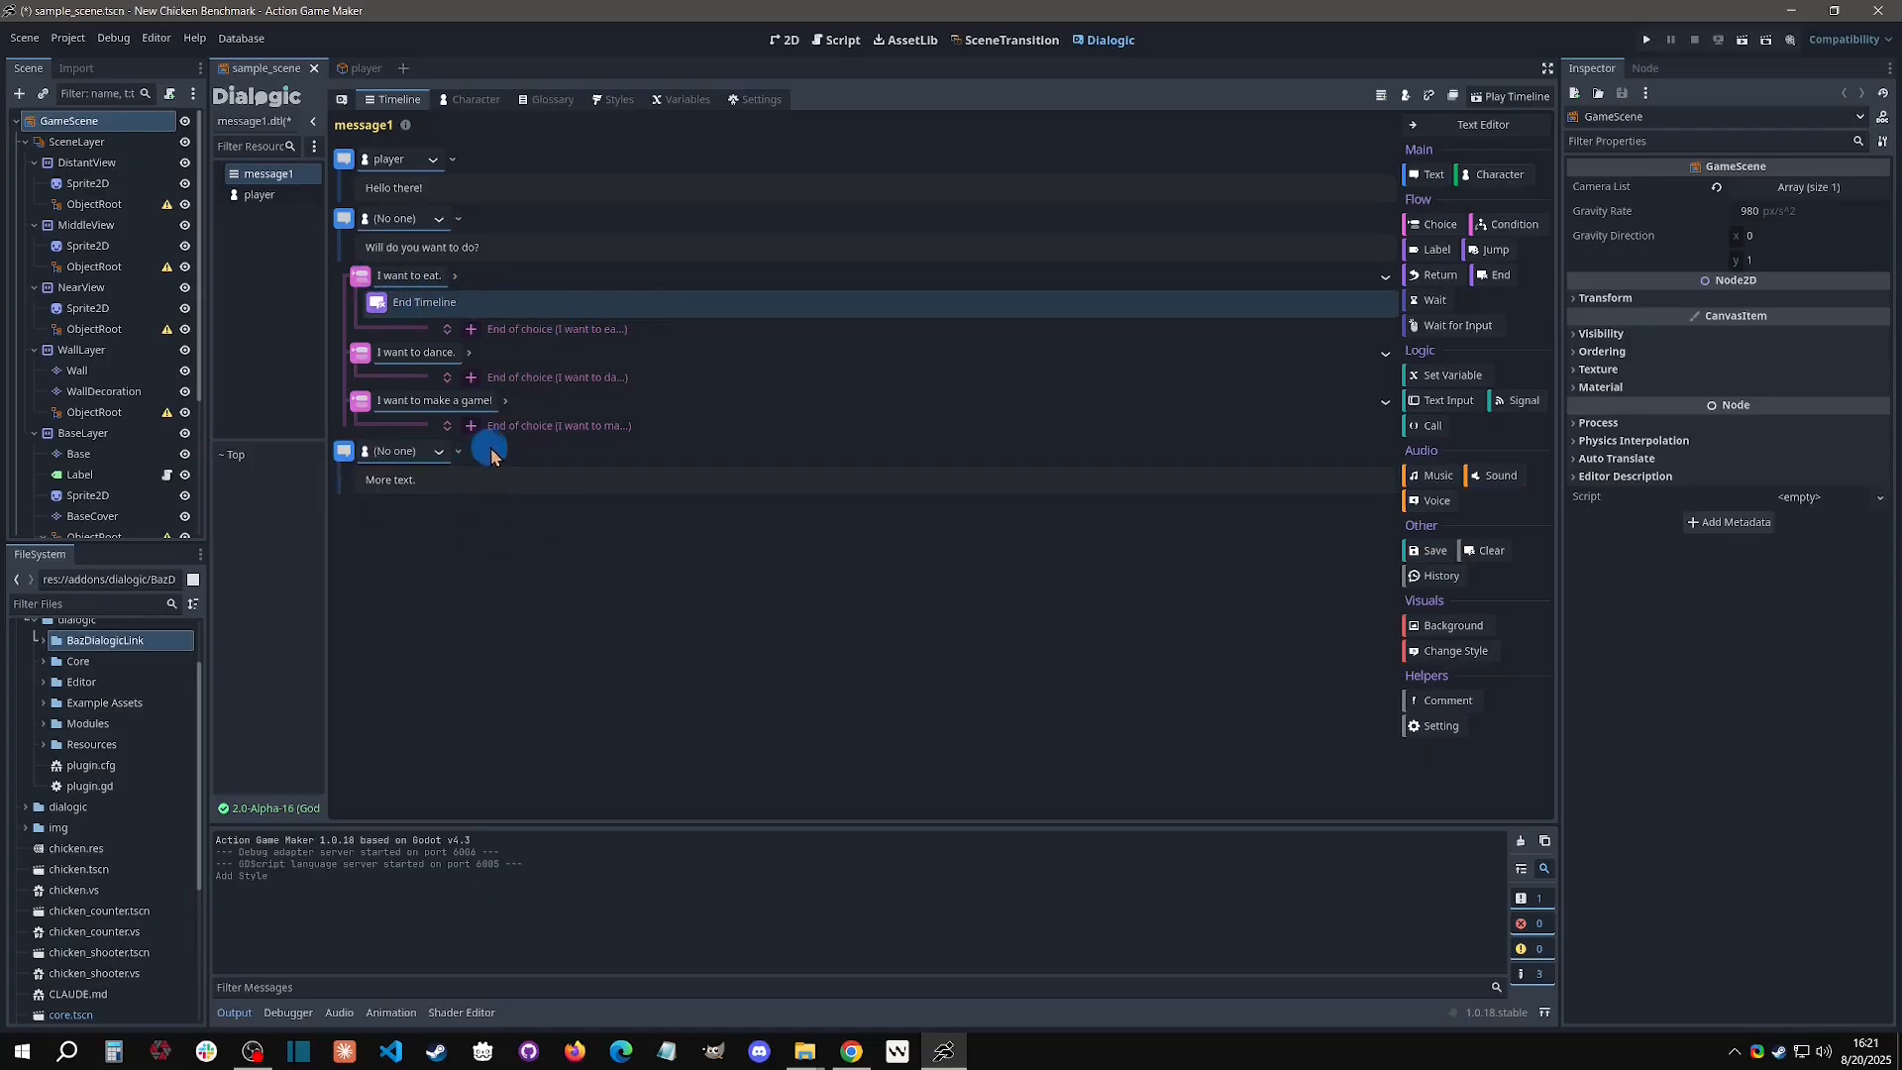
Delete the "More text." event and the End Timeline event nested under the "I want to eat." choice.
click(531, 452)
key(Delete)
click(492, 307)
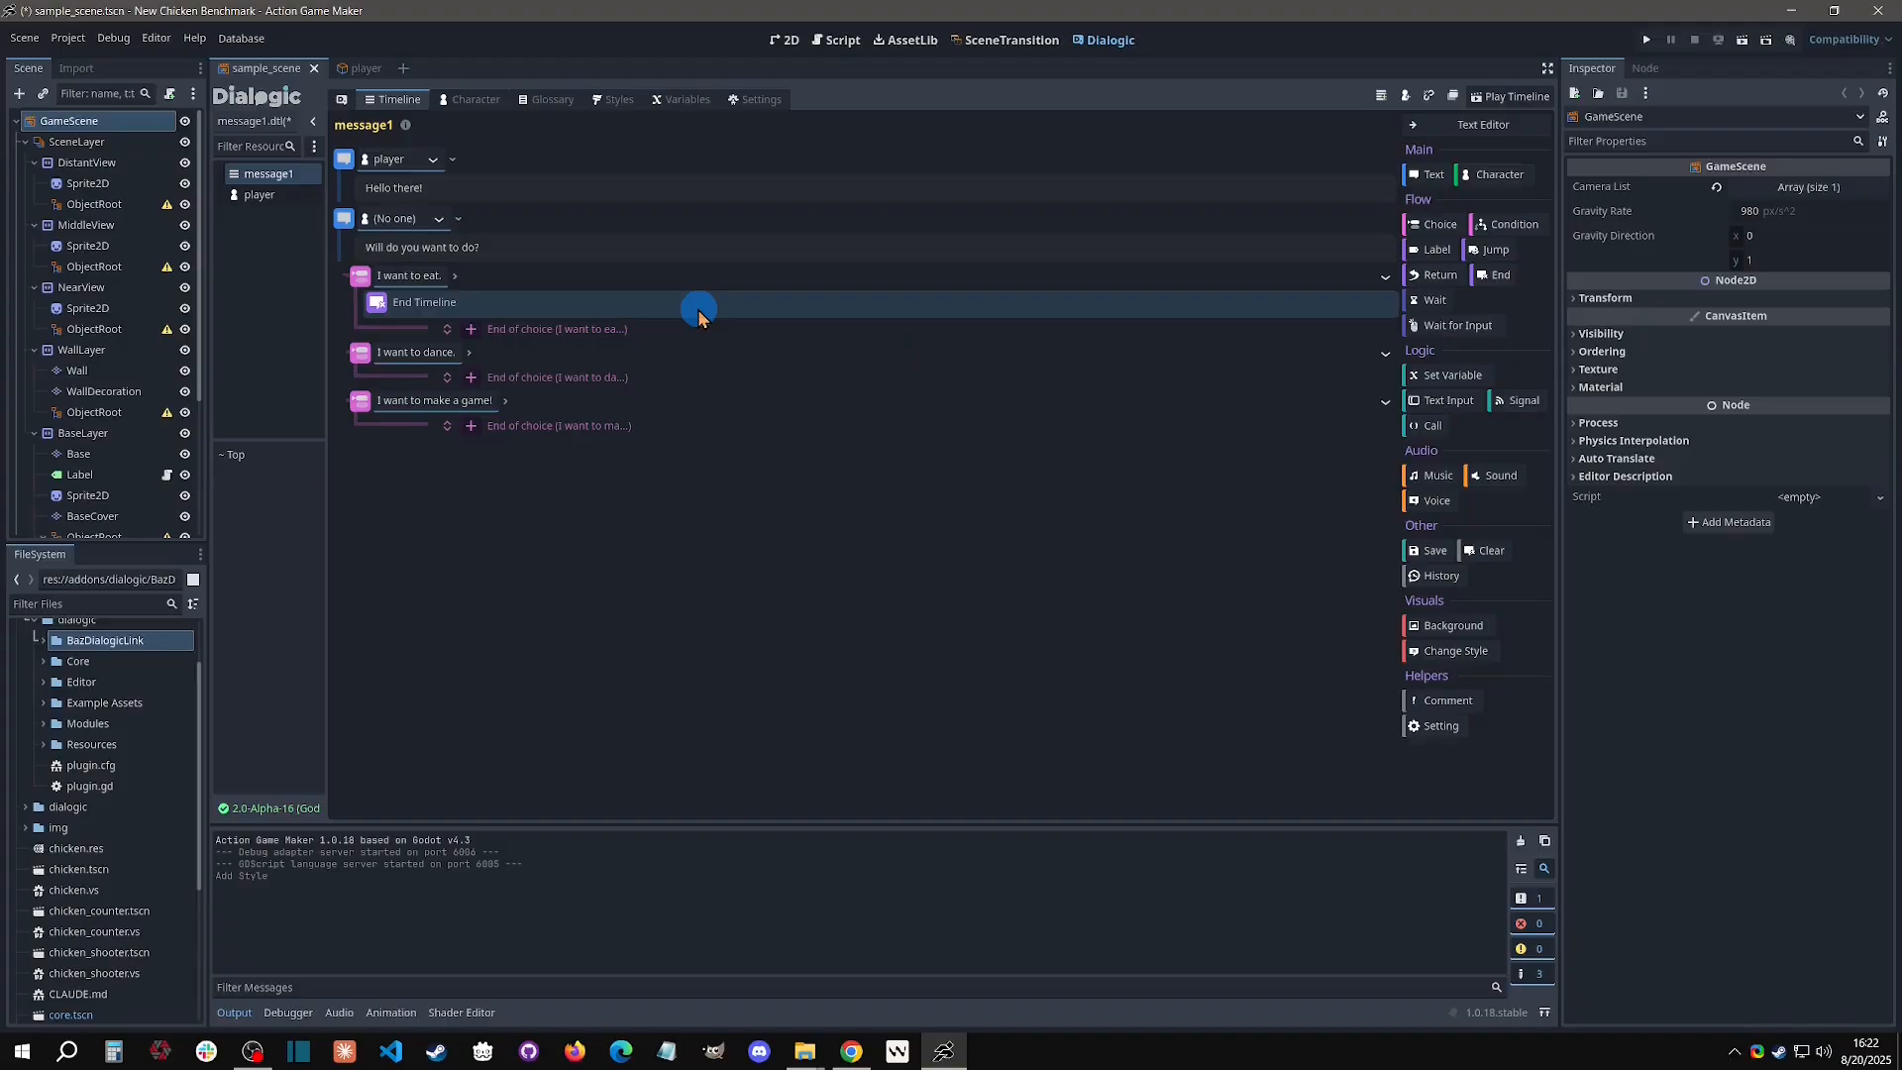
key(Delete)
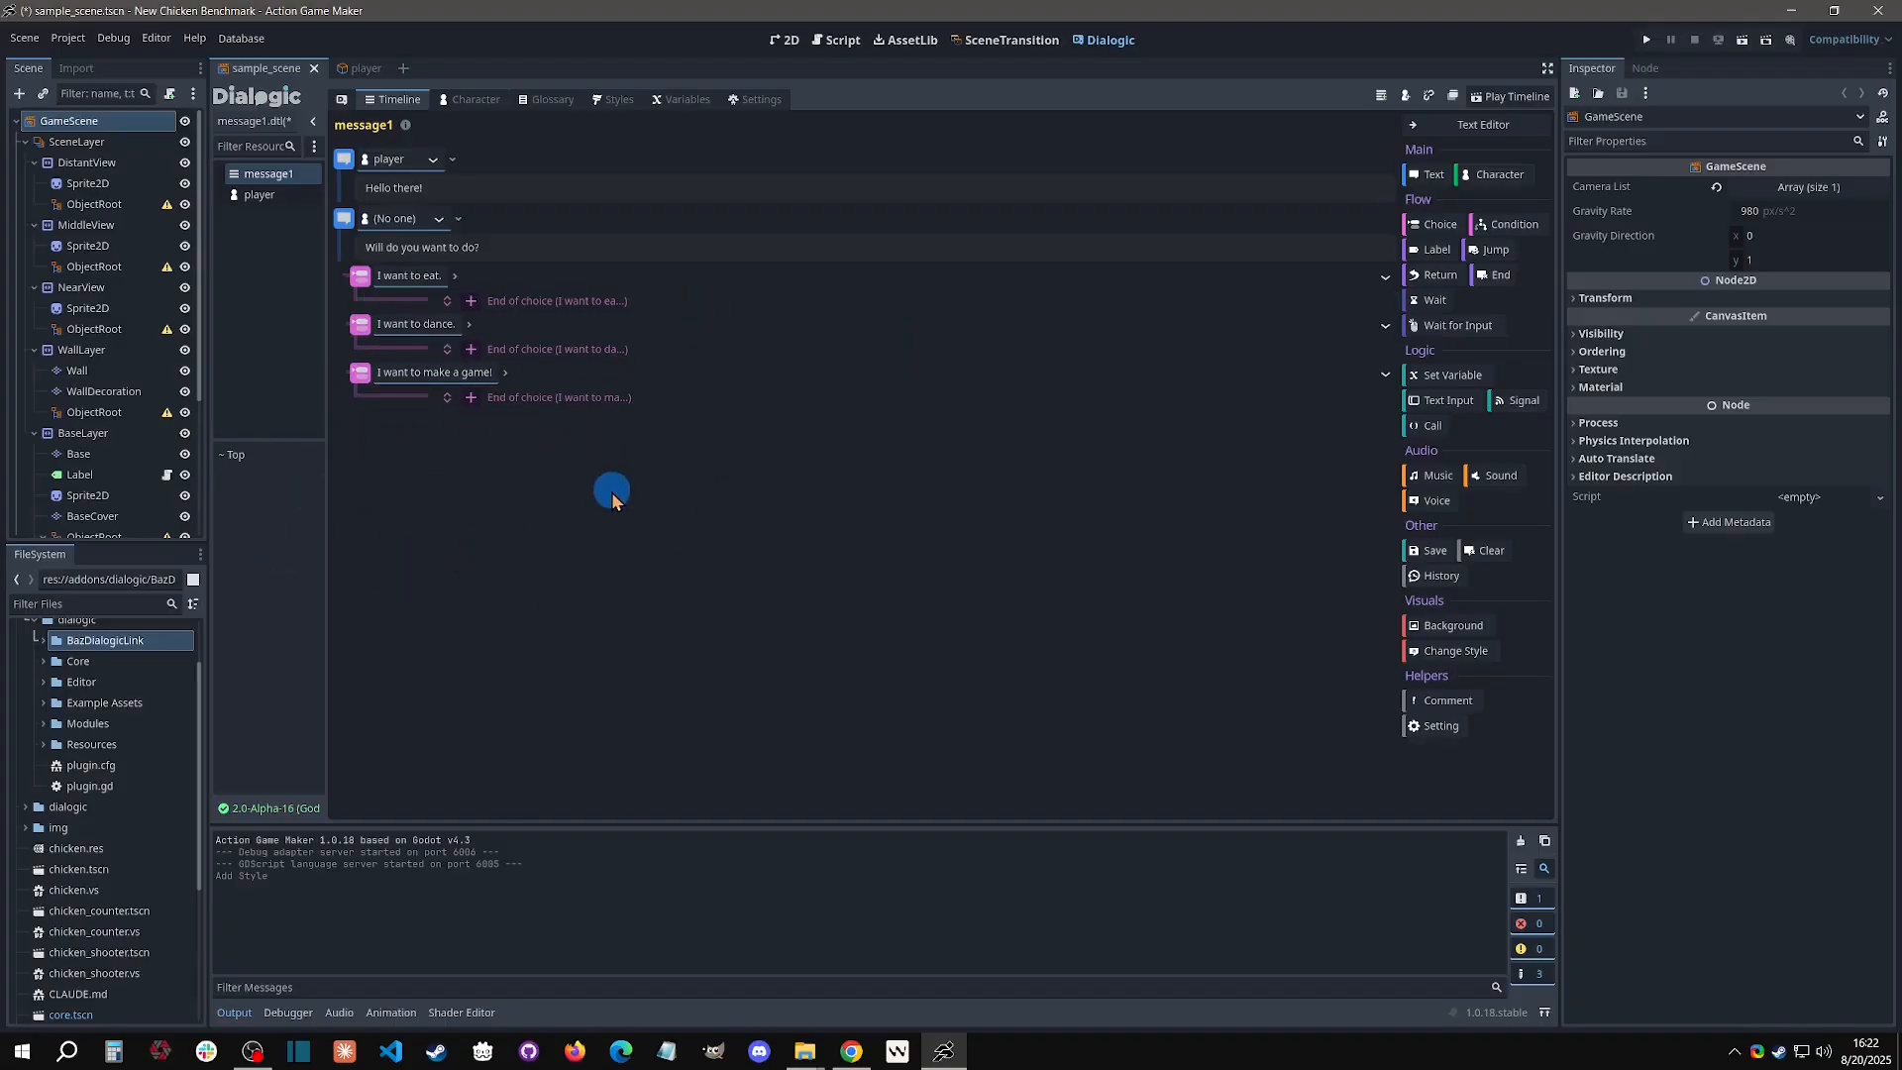
Set player as the speaker of the question "Will do you want to do?".
click(420, 219)
click(426, 243)
Open the player scene with its visual script and add a BazDialogicLink node as a child of Player.
click(842, 42)
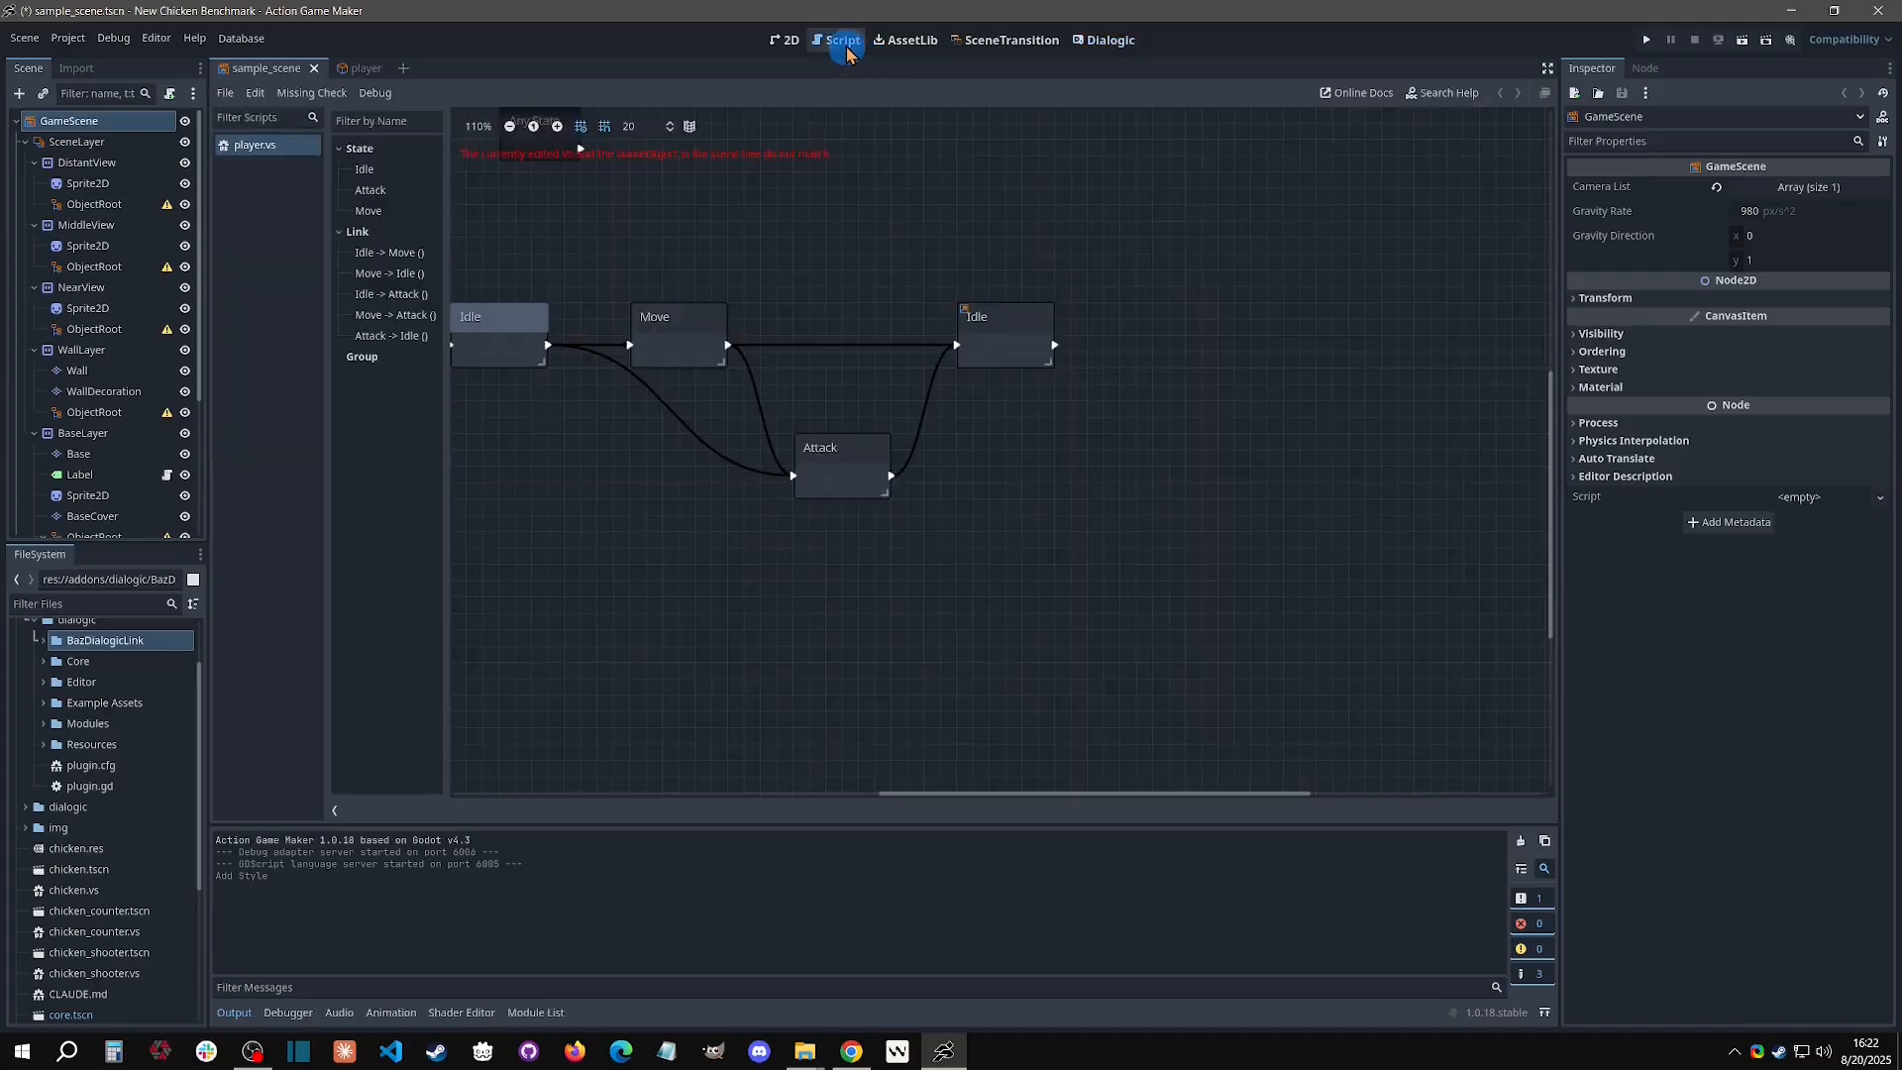
click(364, 70)
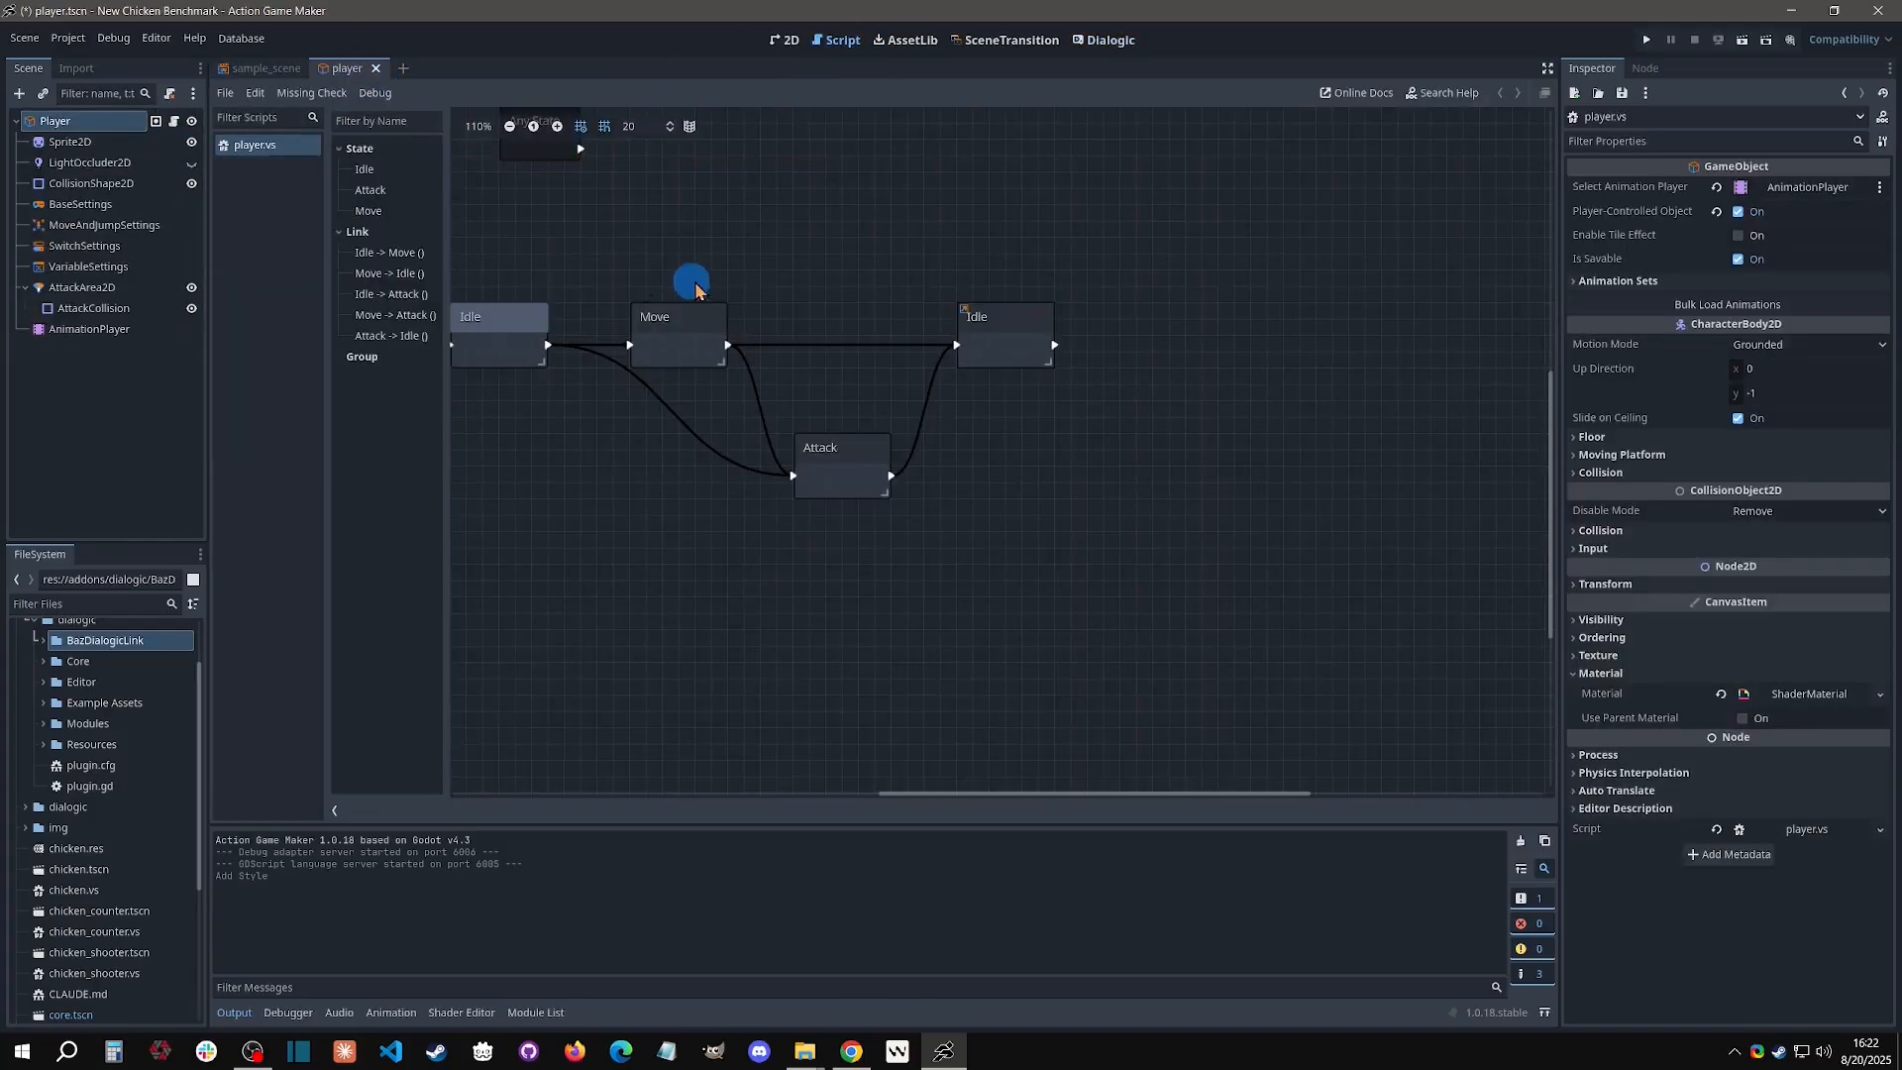
middle_drag(687, 290, 861, 351)
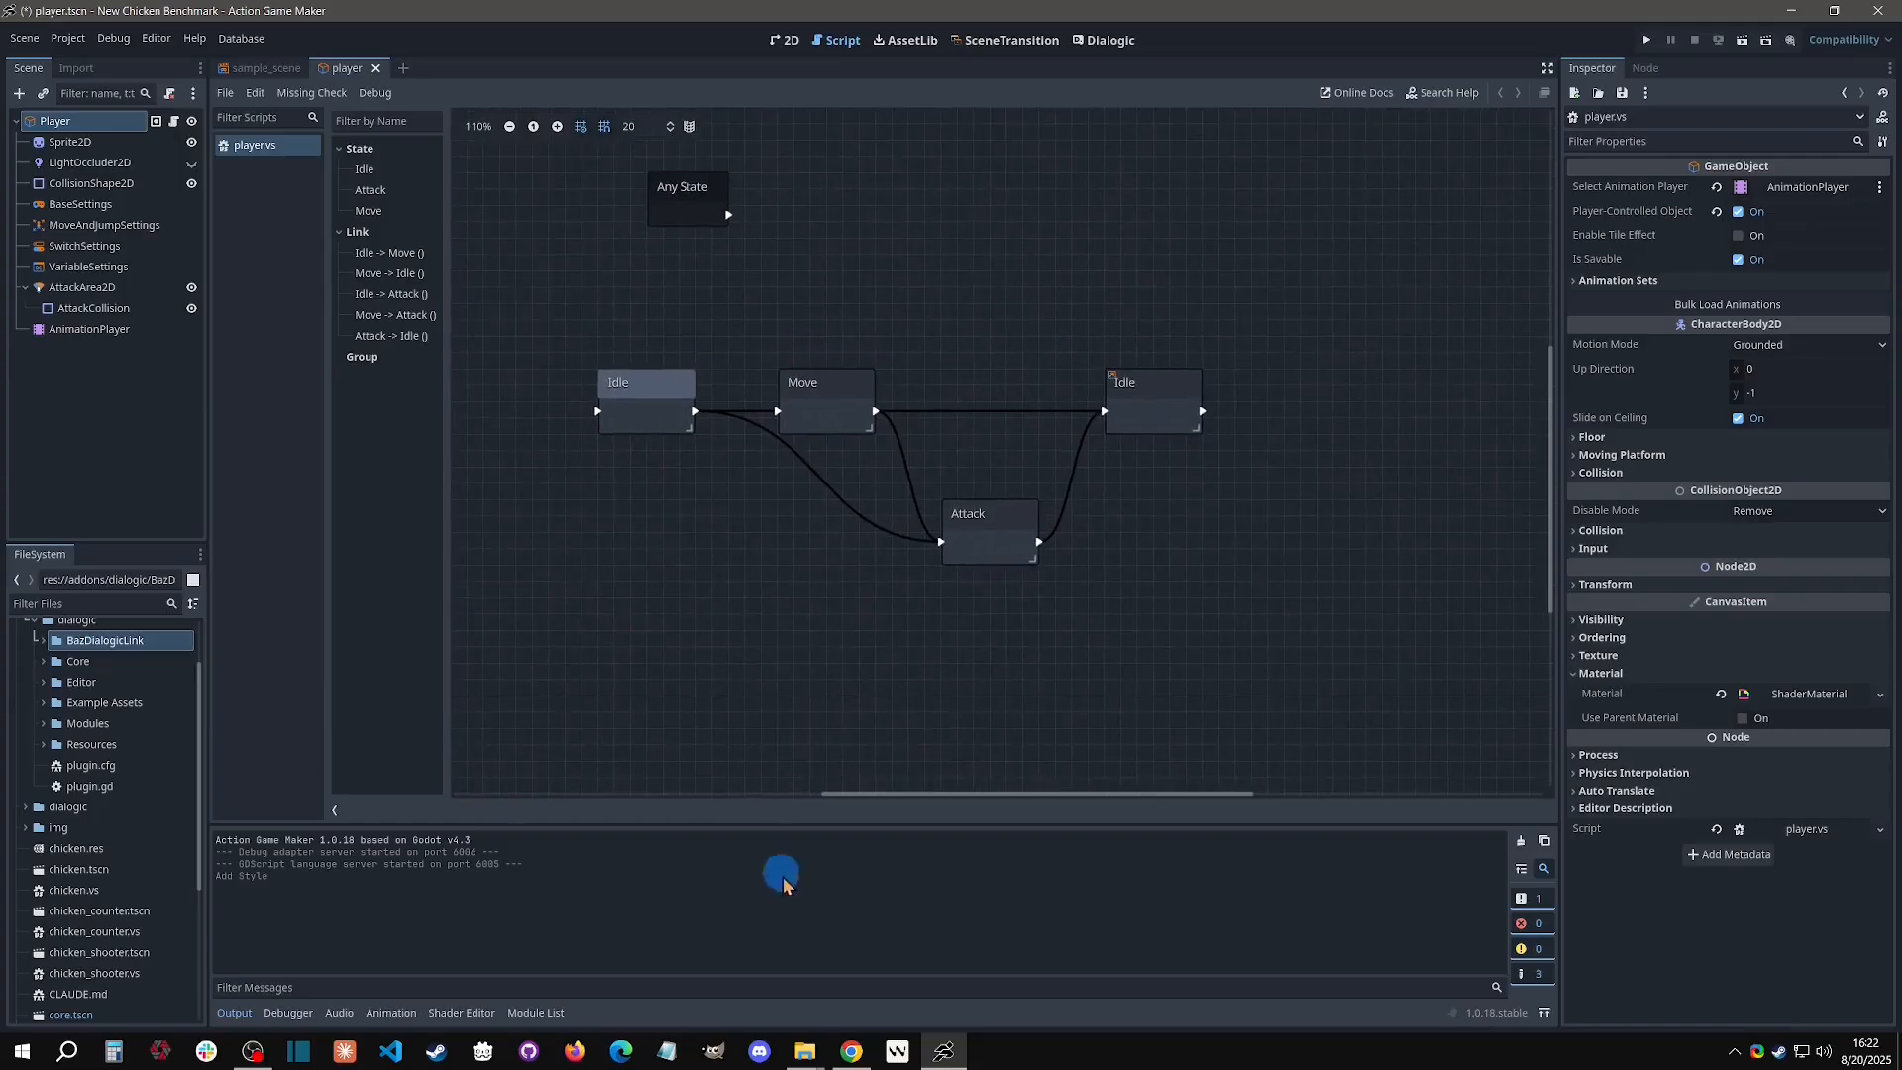
right_click(101, 122)
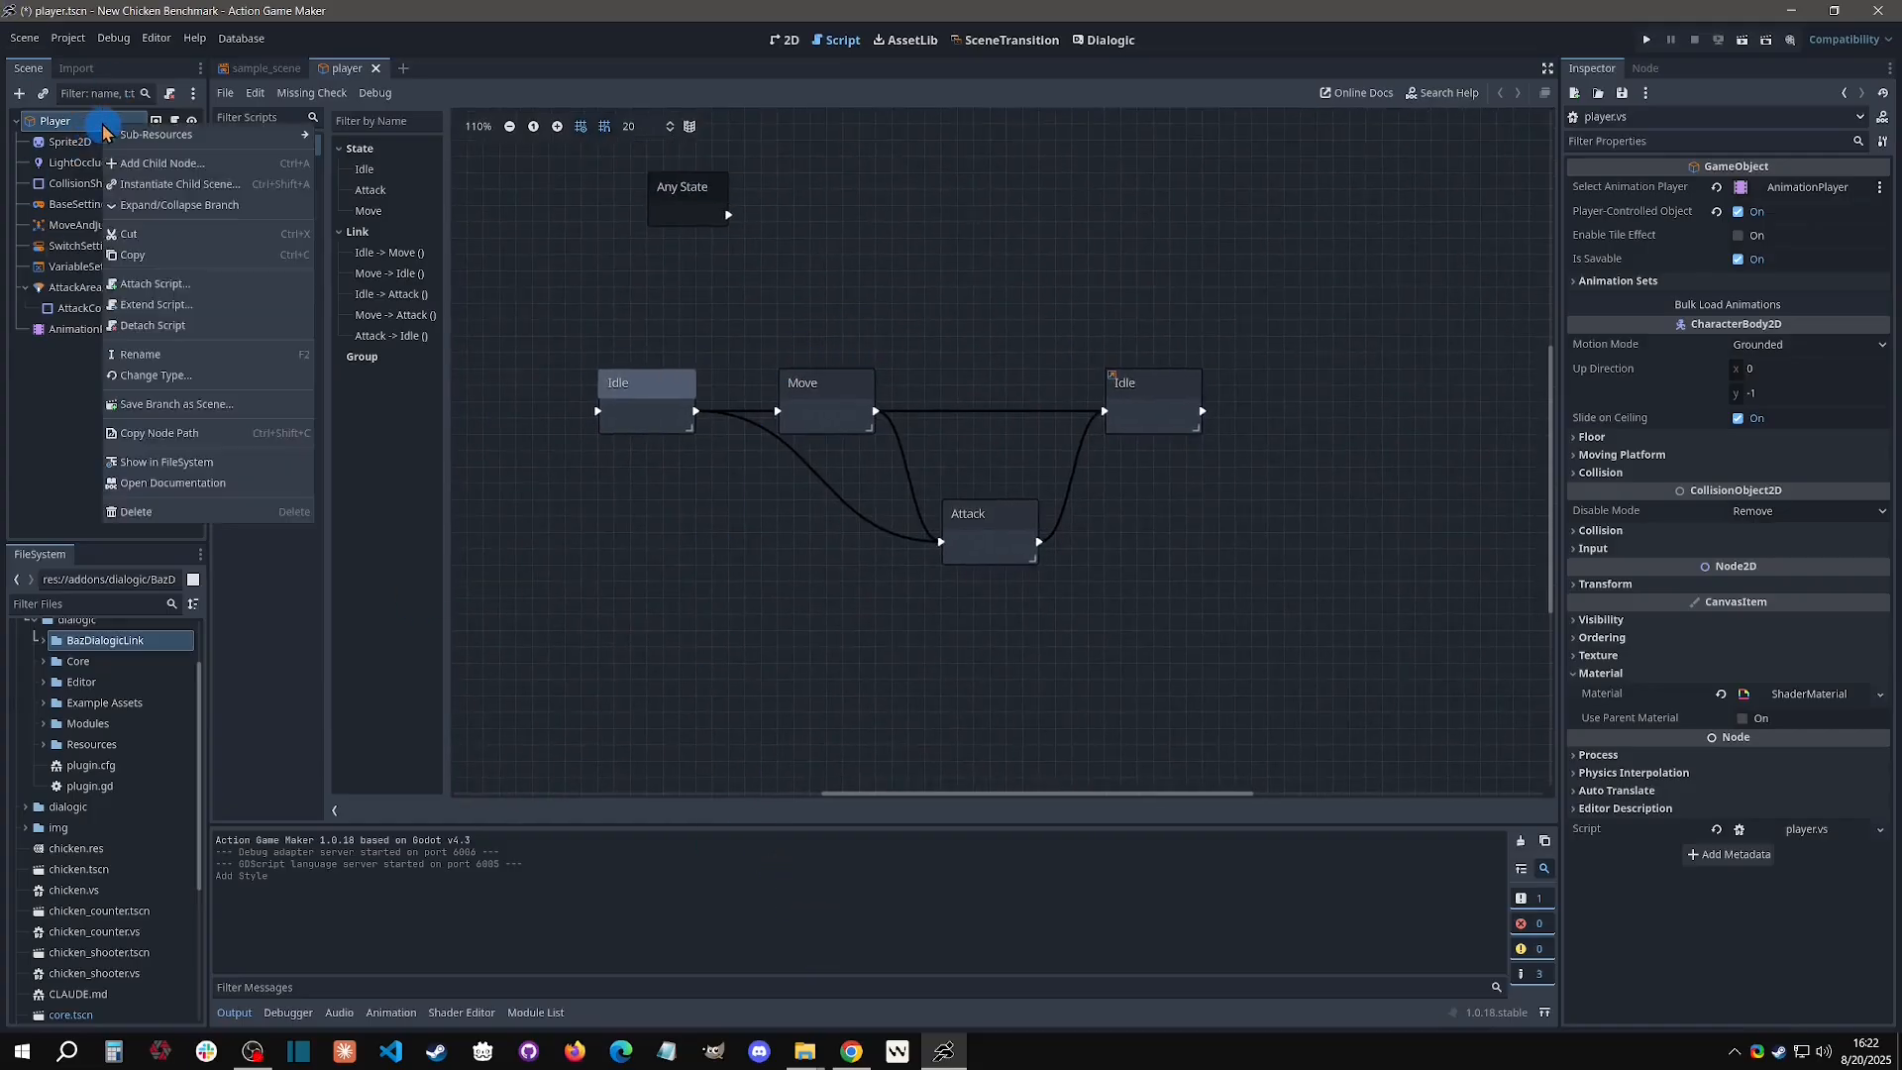
click(144, 162)
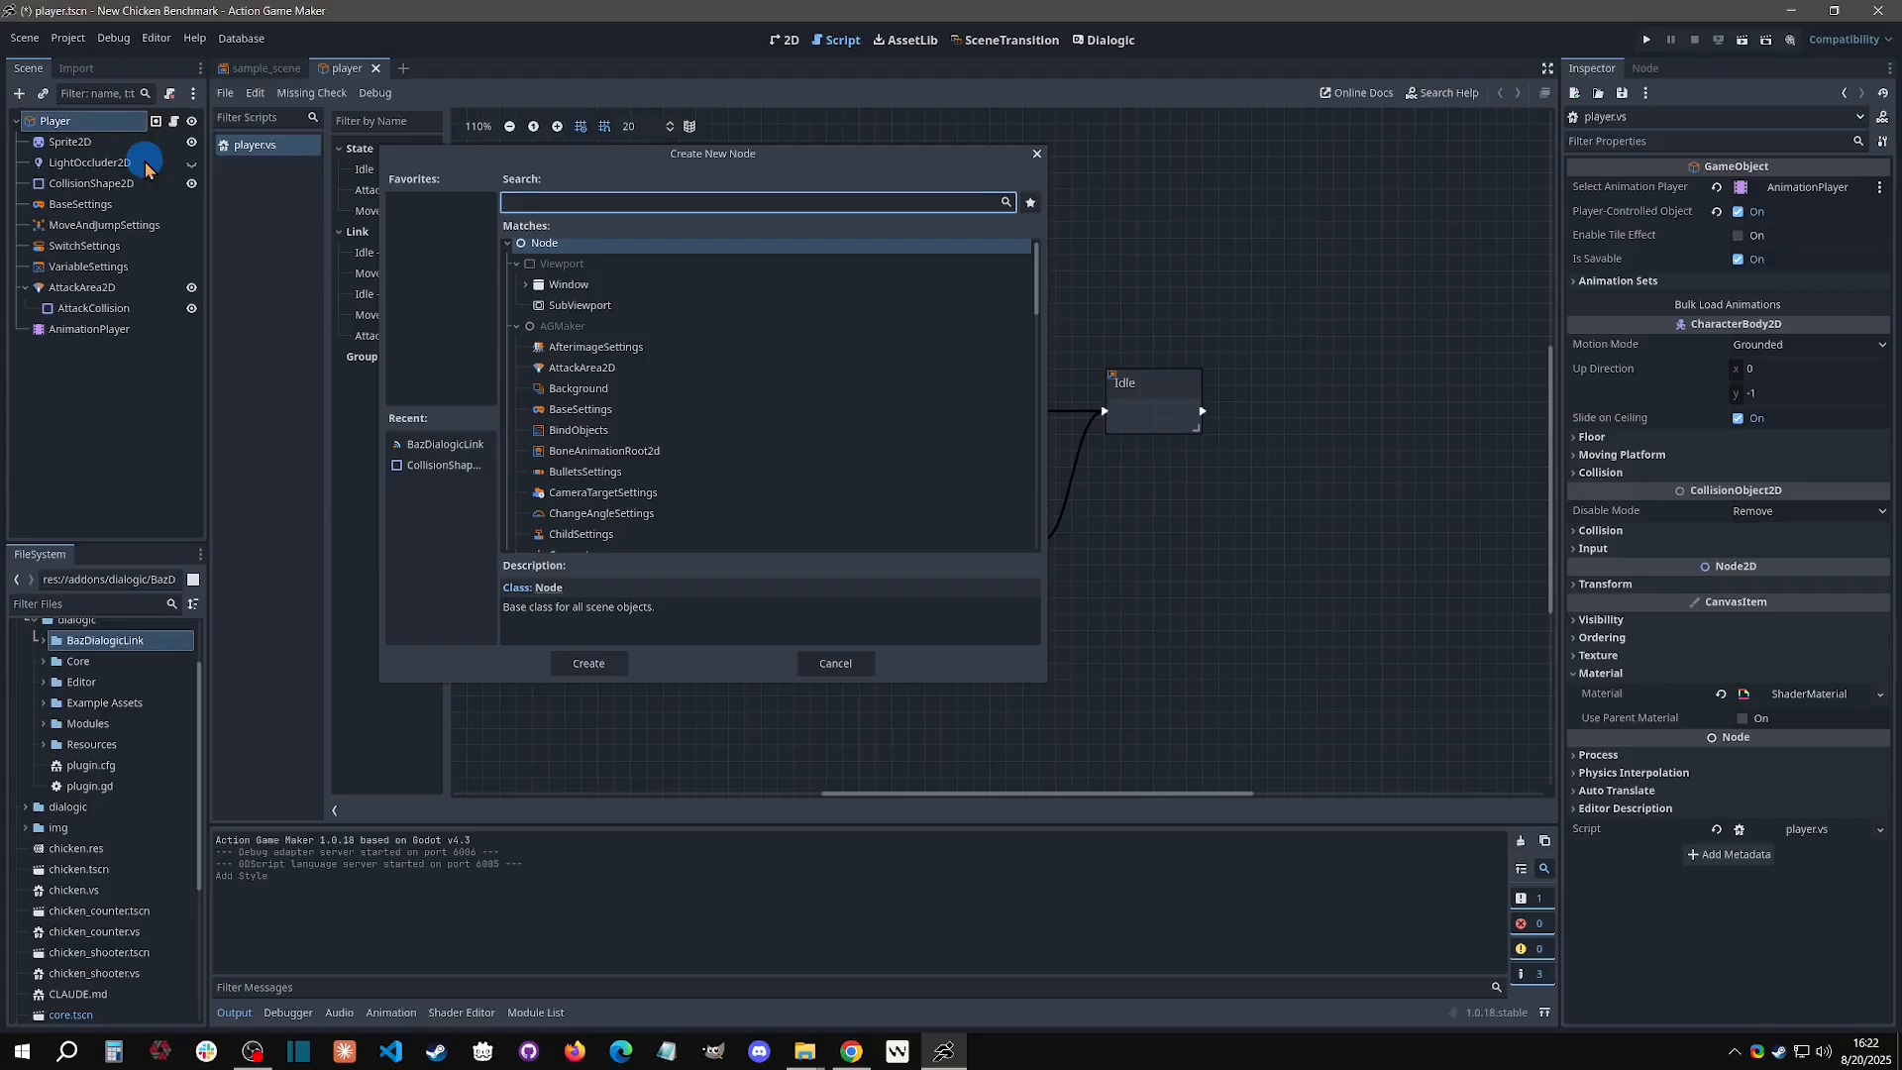
text(baz)
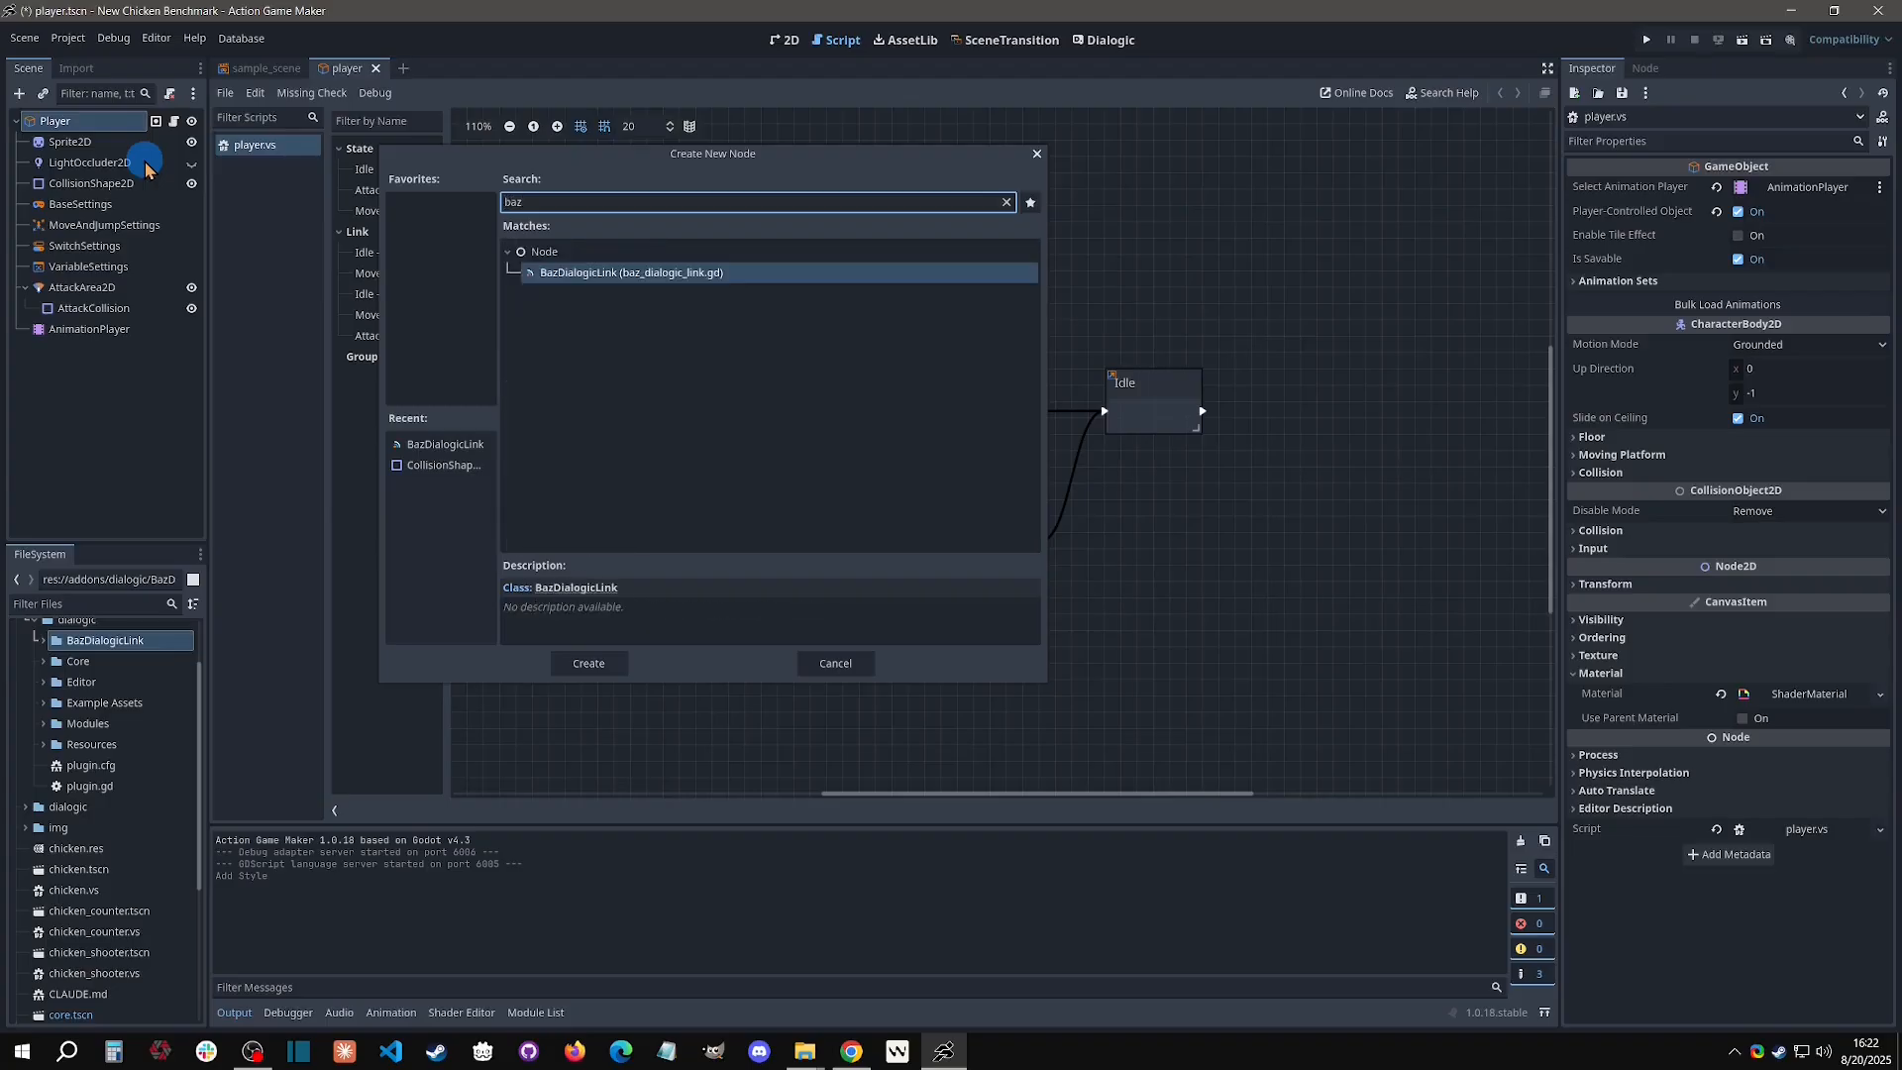
key(Return)
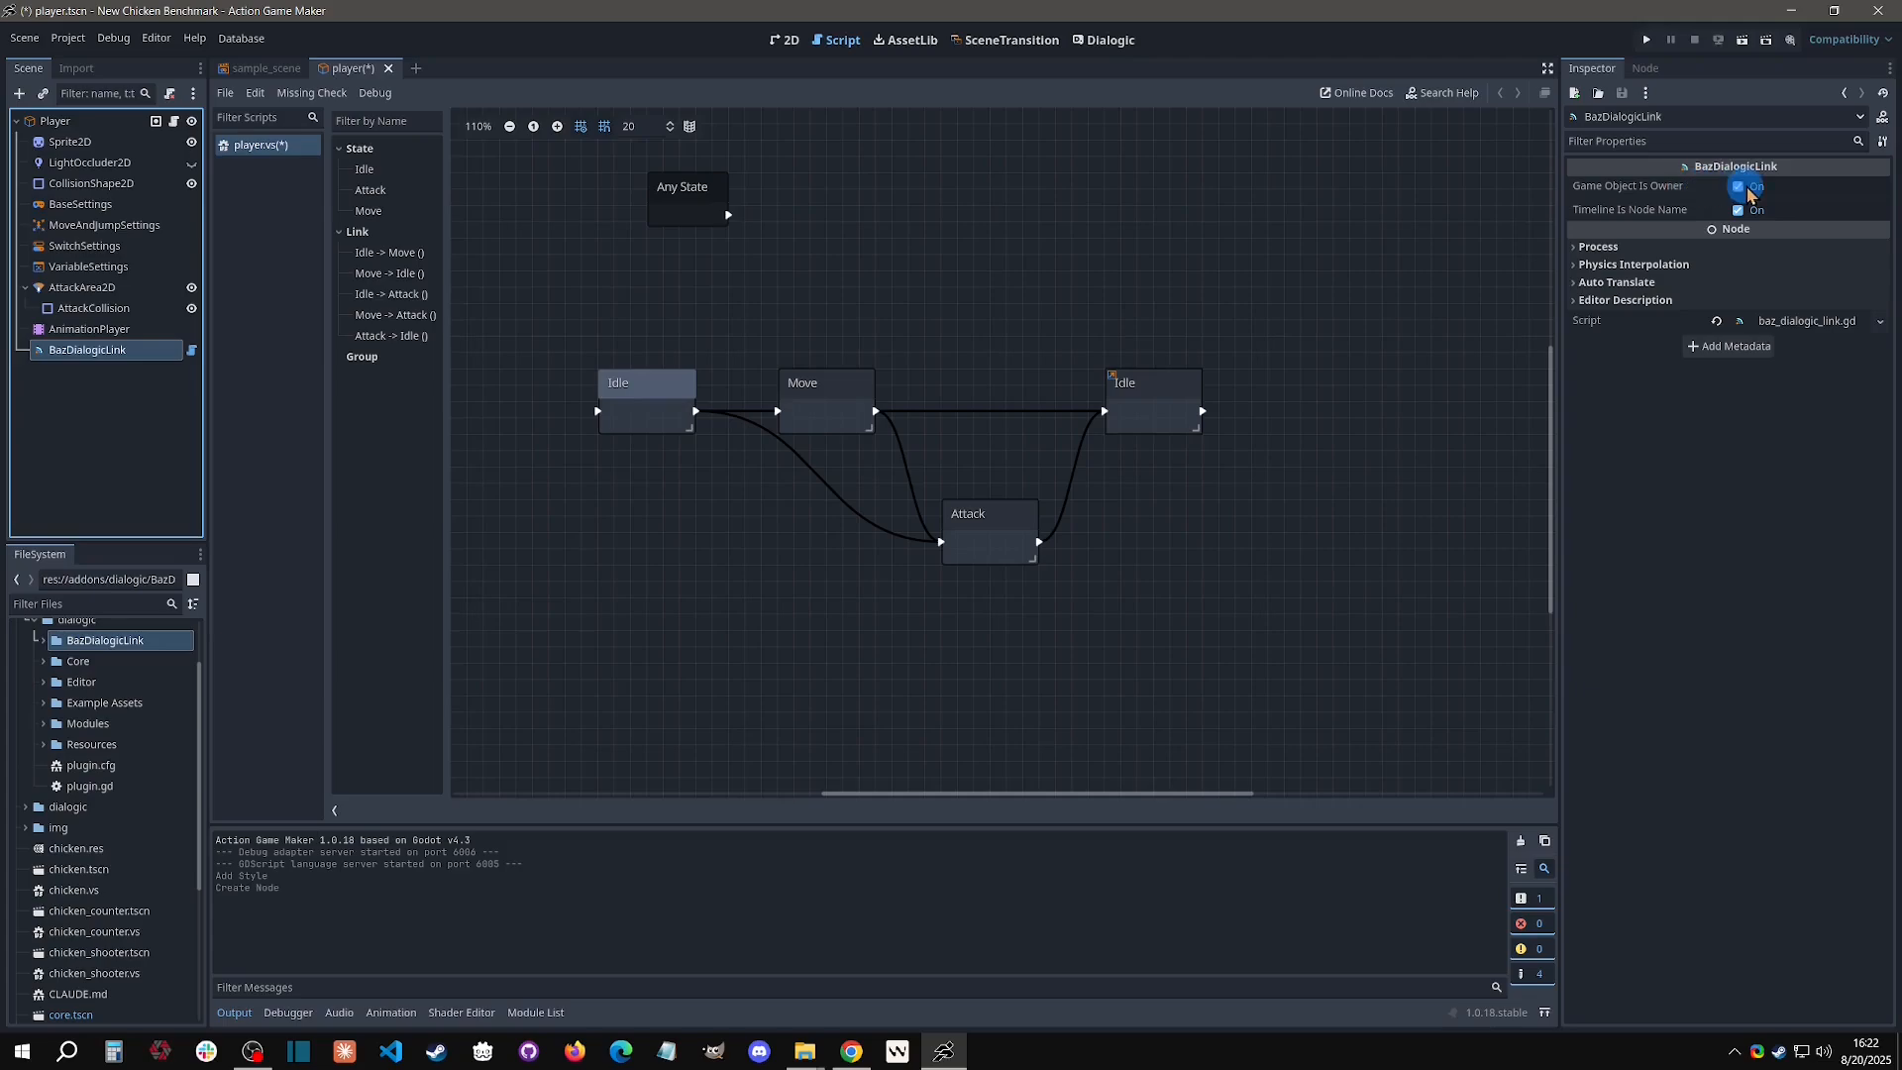
Try turning off Game Object Is Owner on the BazDialogicLink node to inspect the Game Object assignment, then restore the option.
click(95, 123)
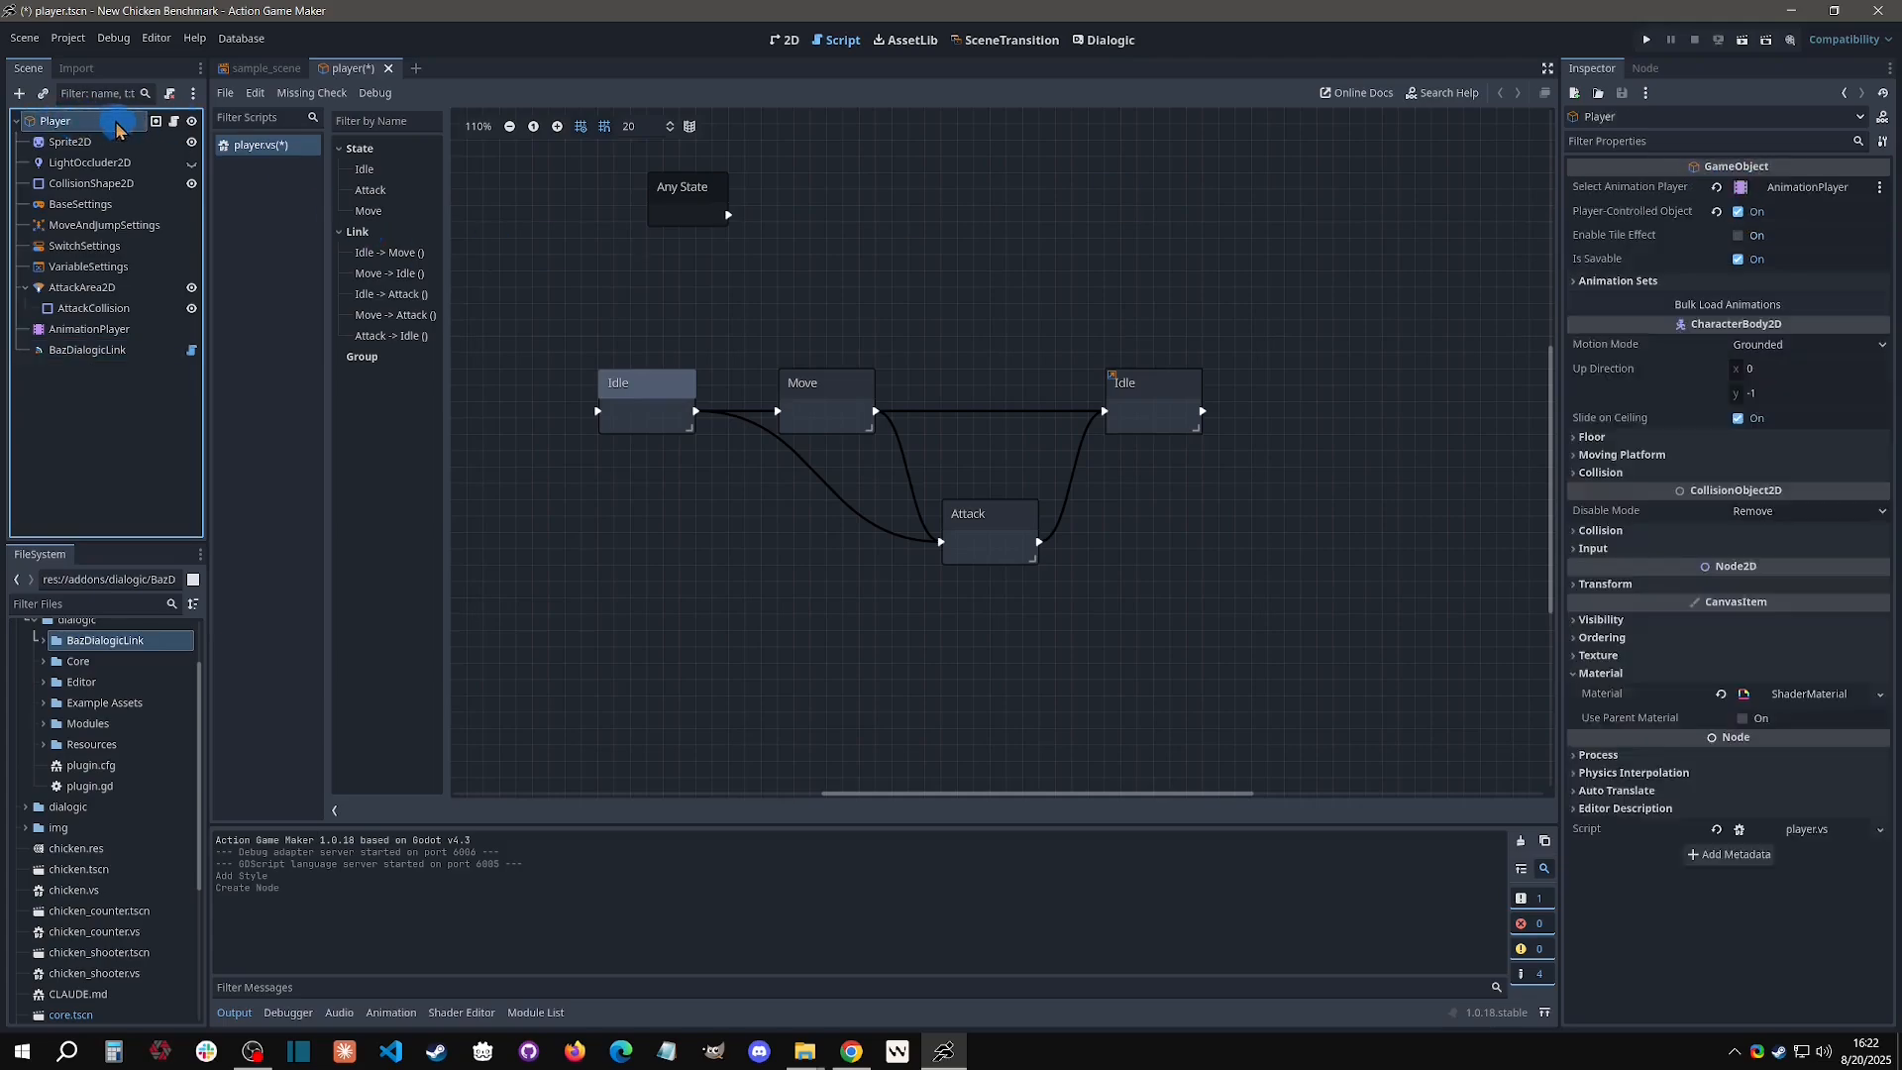
click(174, 122)
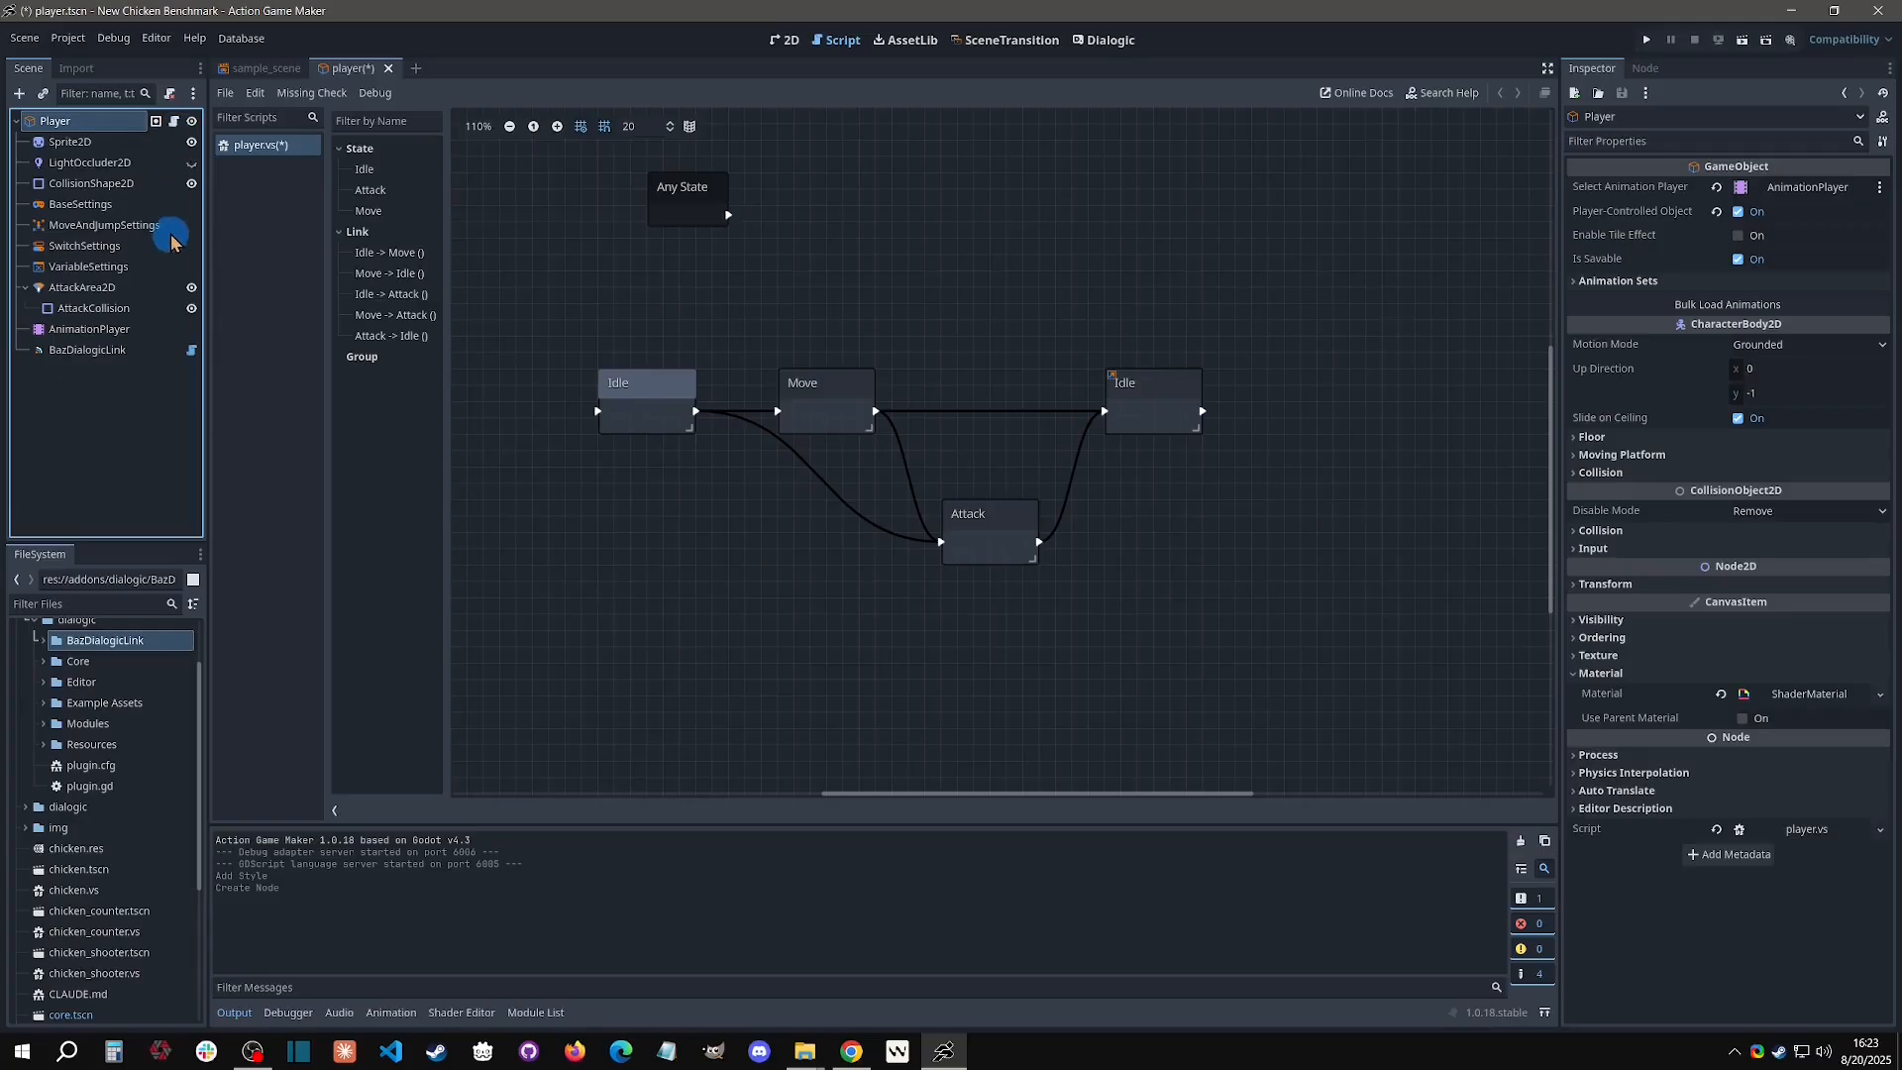
click(142, 352)
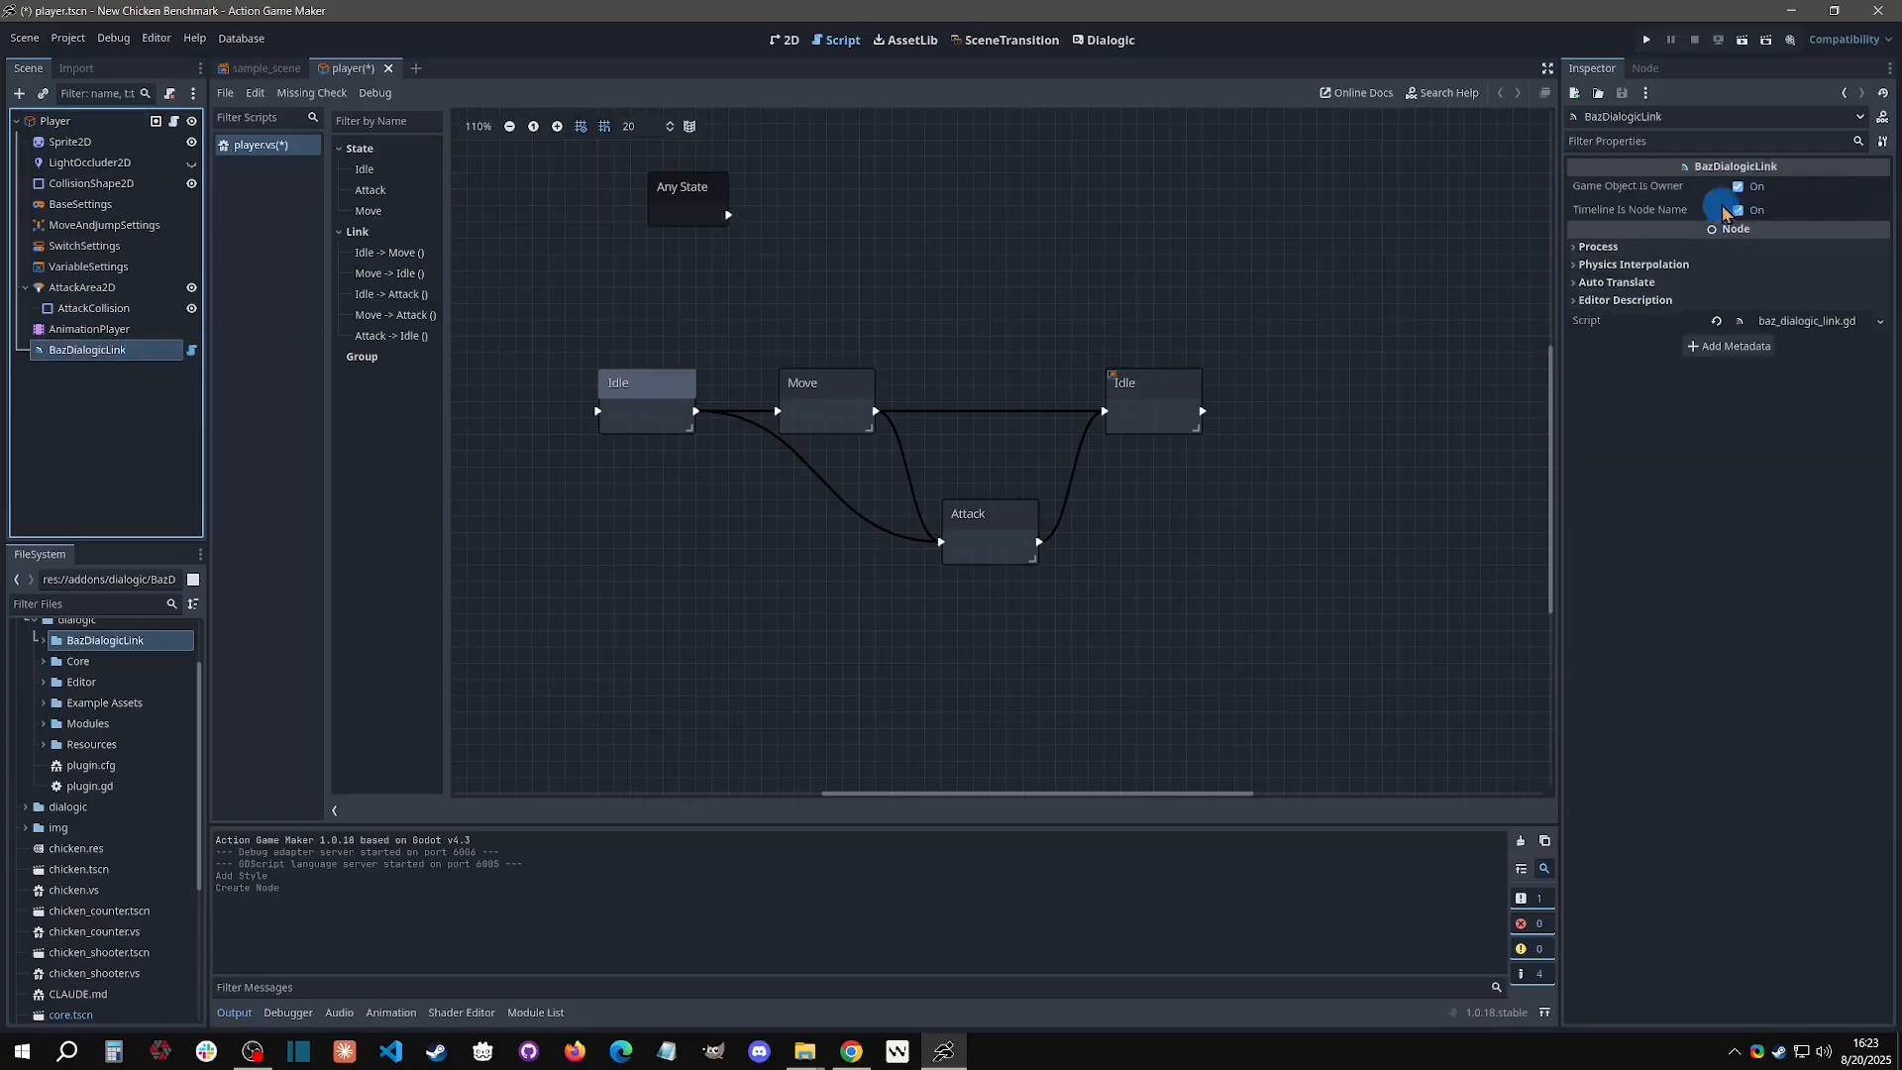
click(1737, 187)
click(1778, 212)
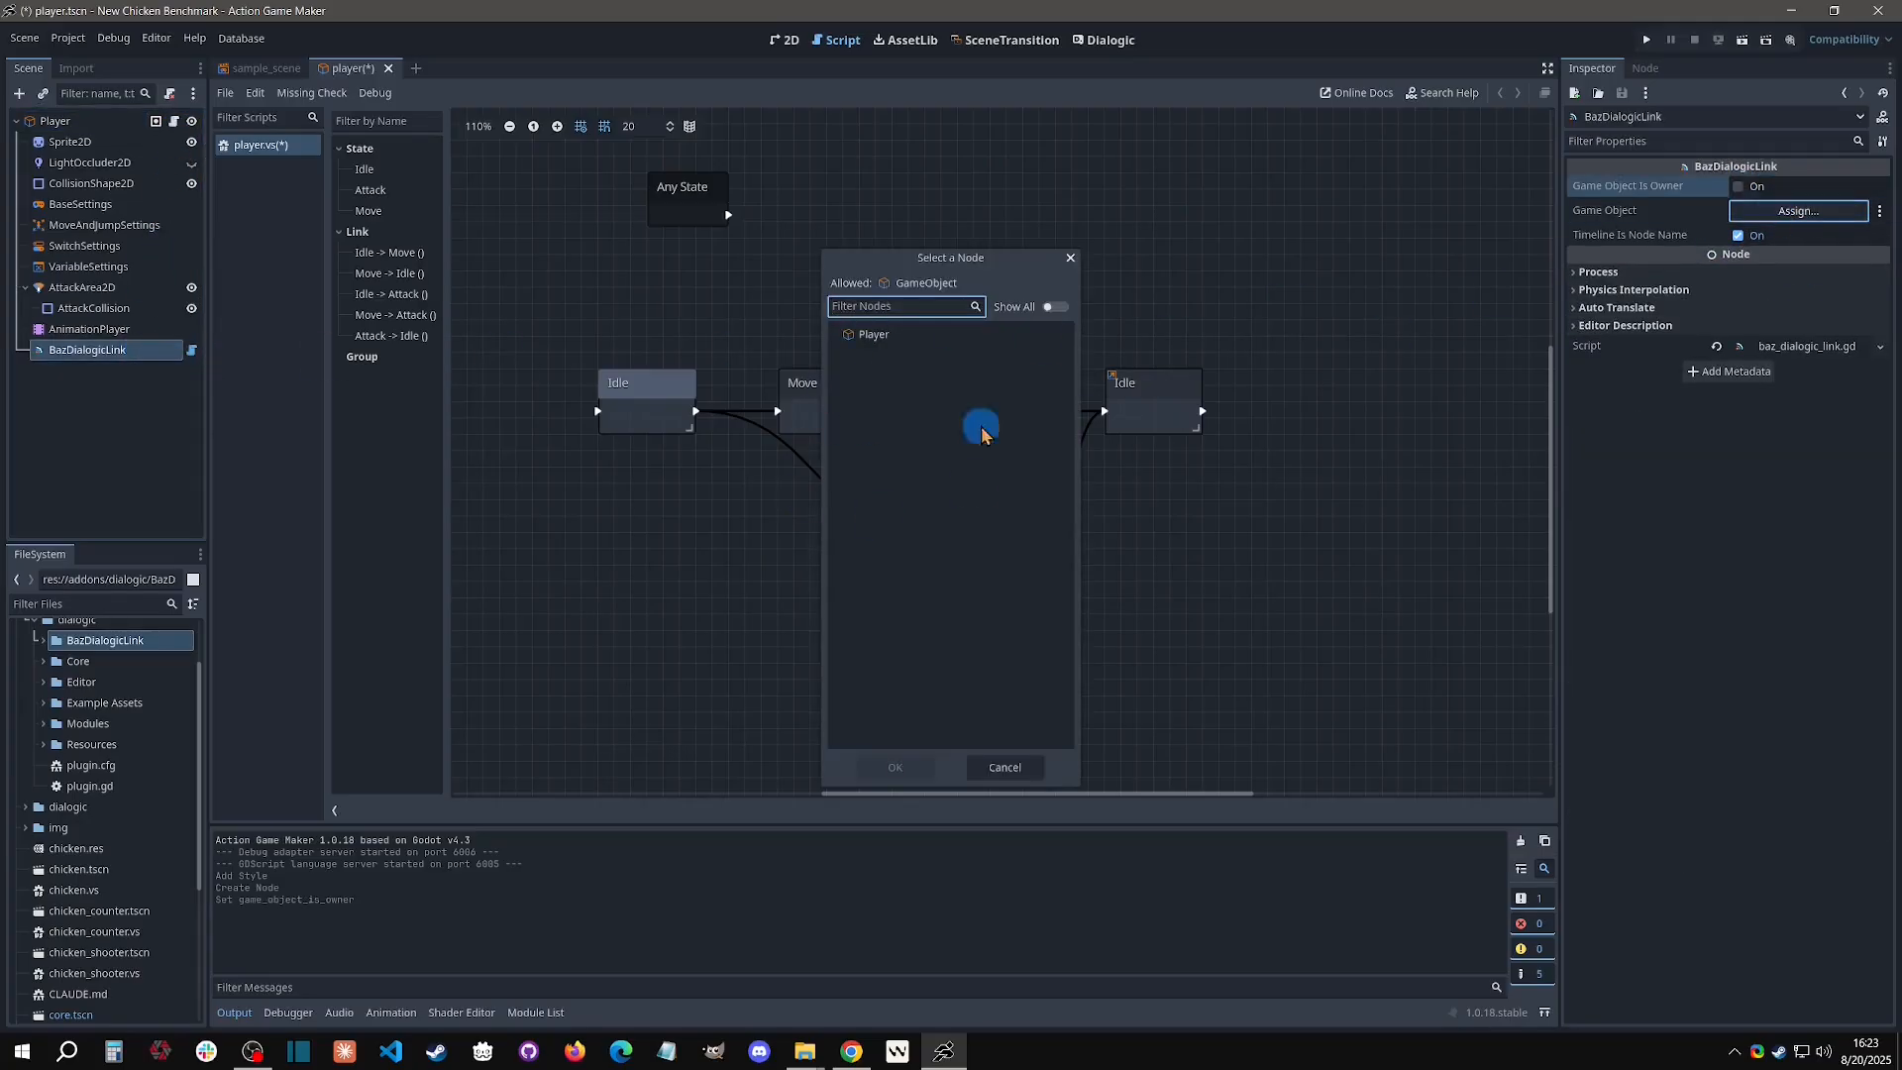
click(1069, 258)
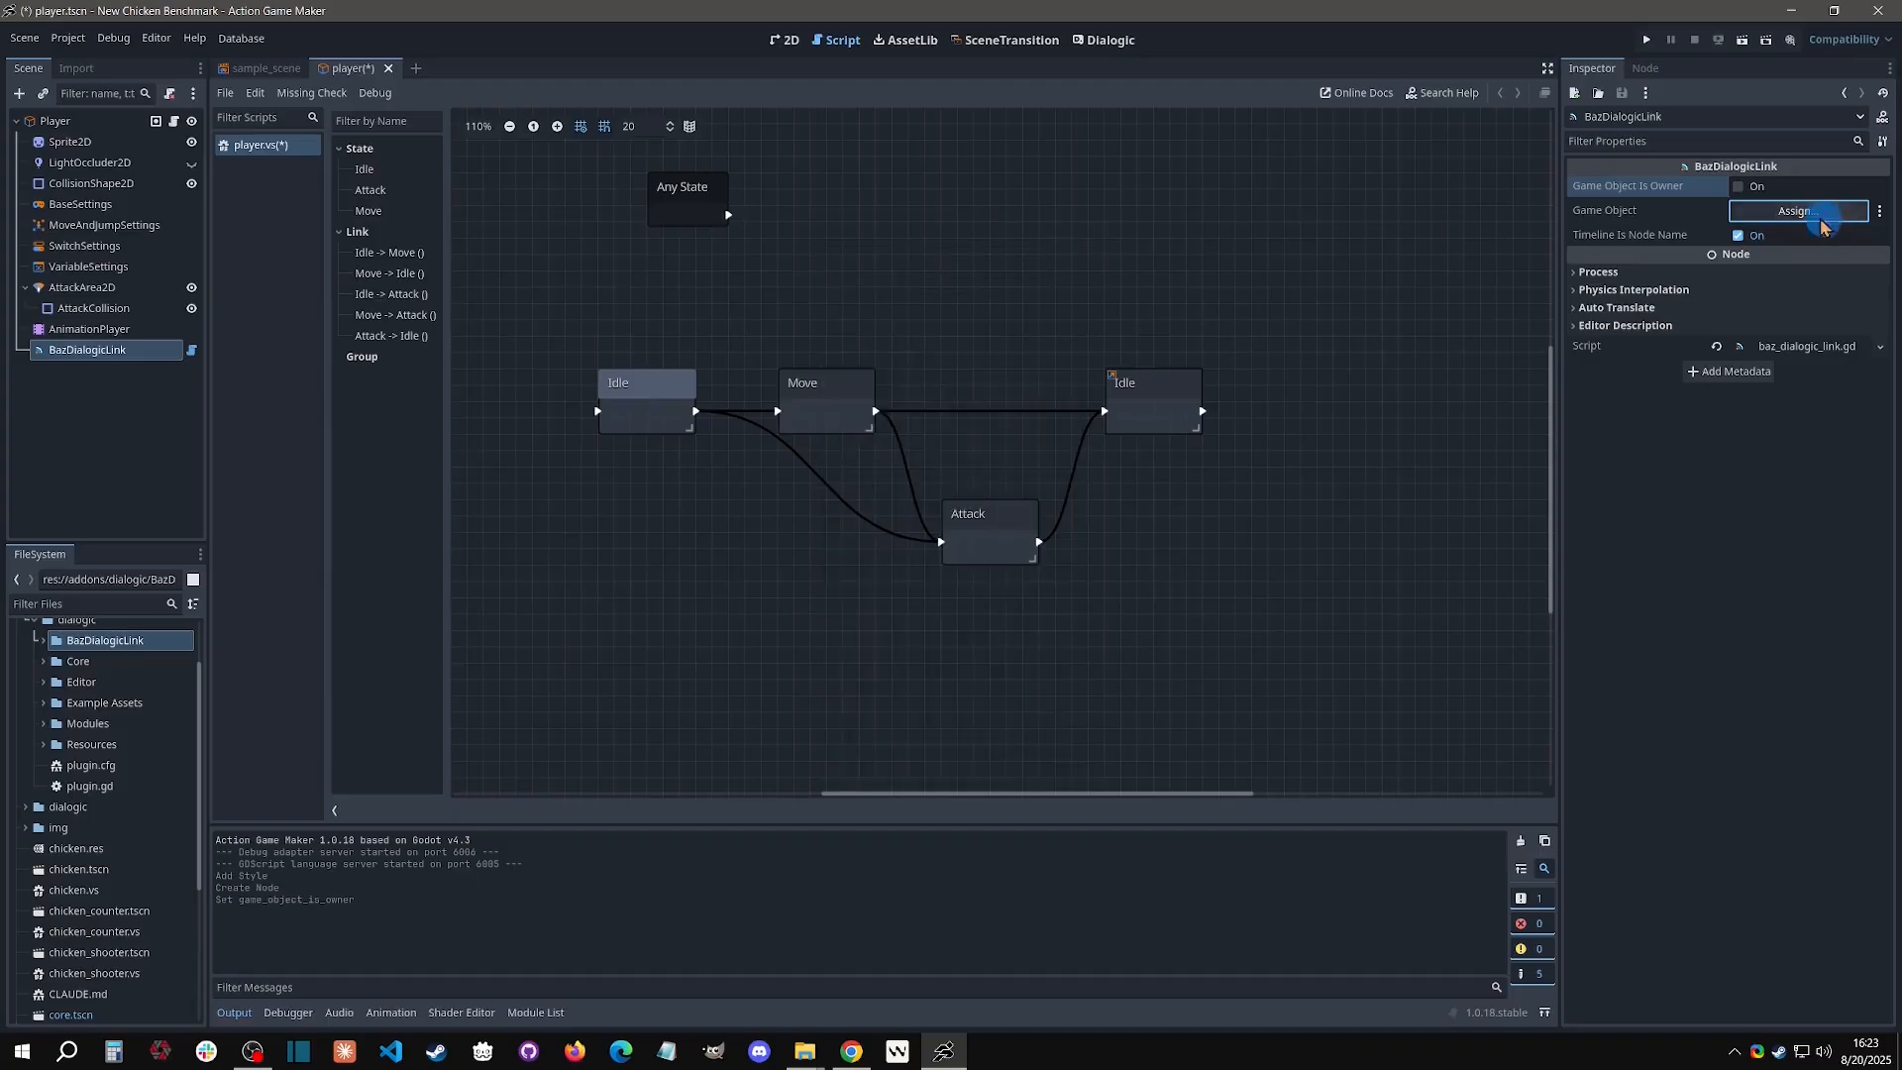
click(1738, 186)
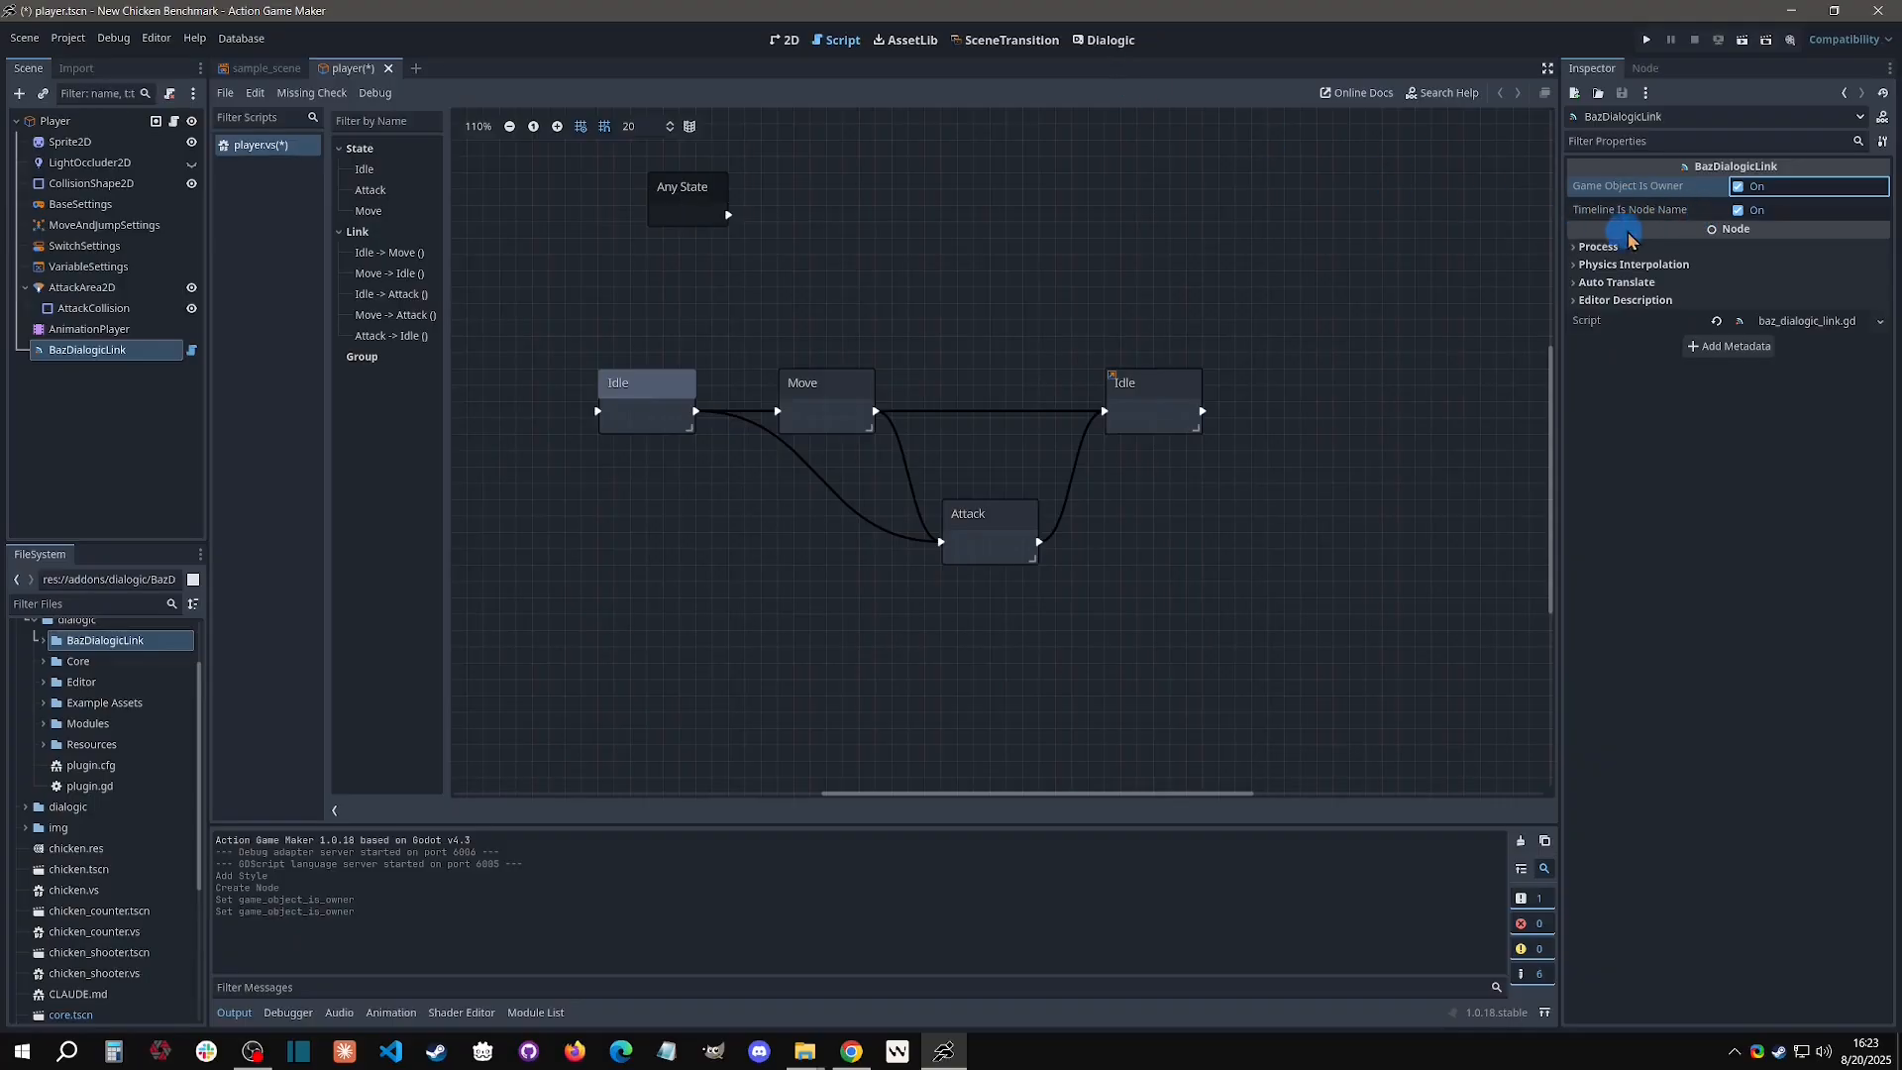
Check the timeline's name in Dialogic and rename the BazDialogicLink node to message1 to match it.
click(1097, 42)
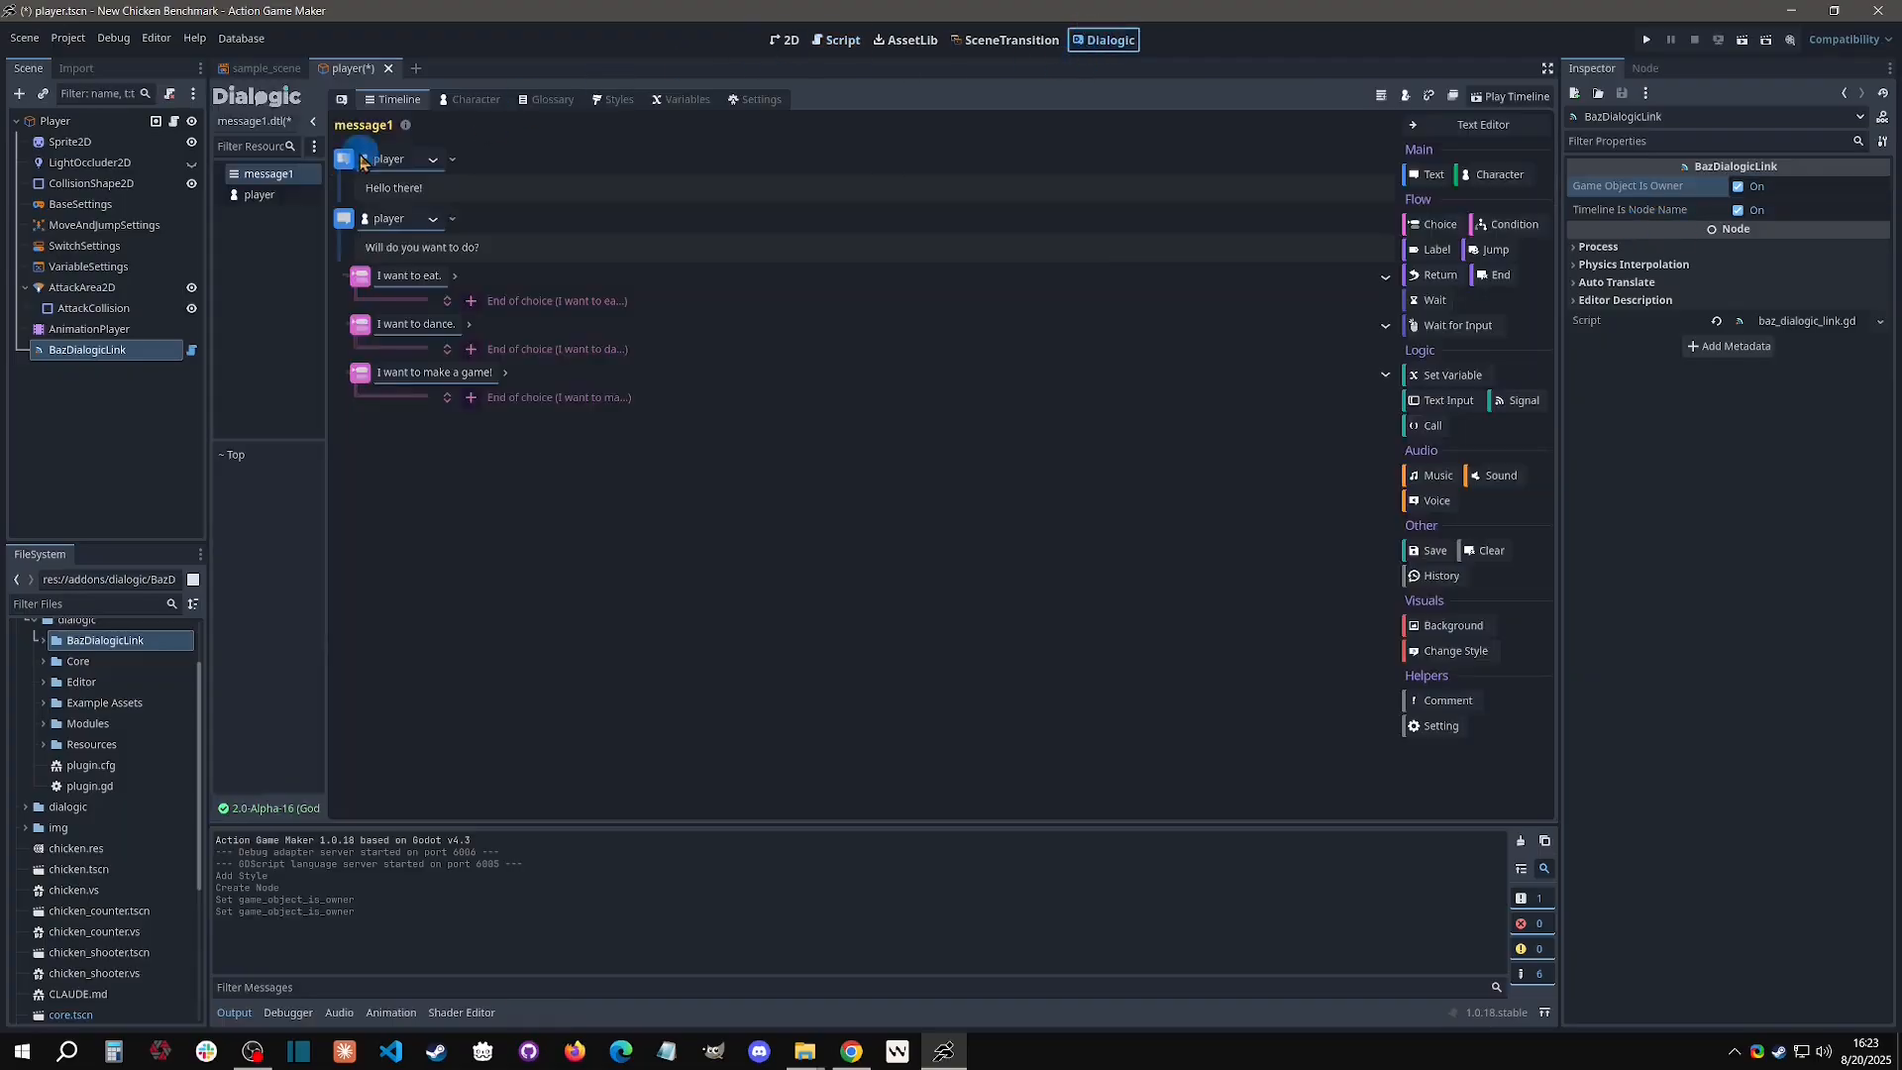
click(255, 176)
click(837, 40)
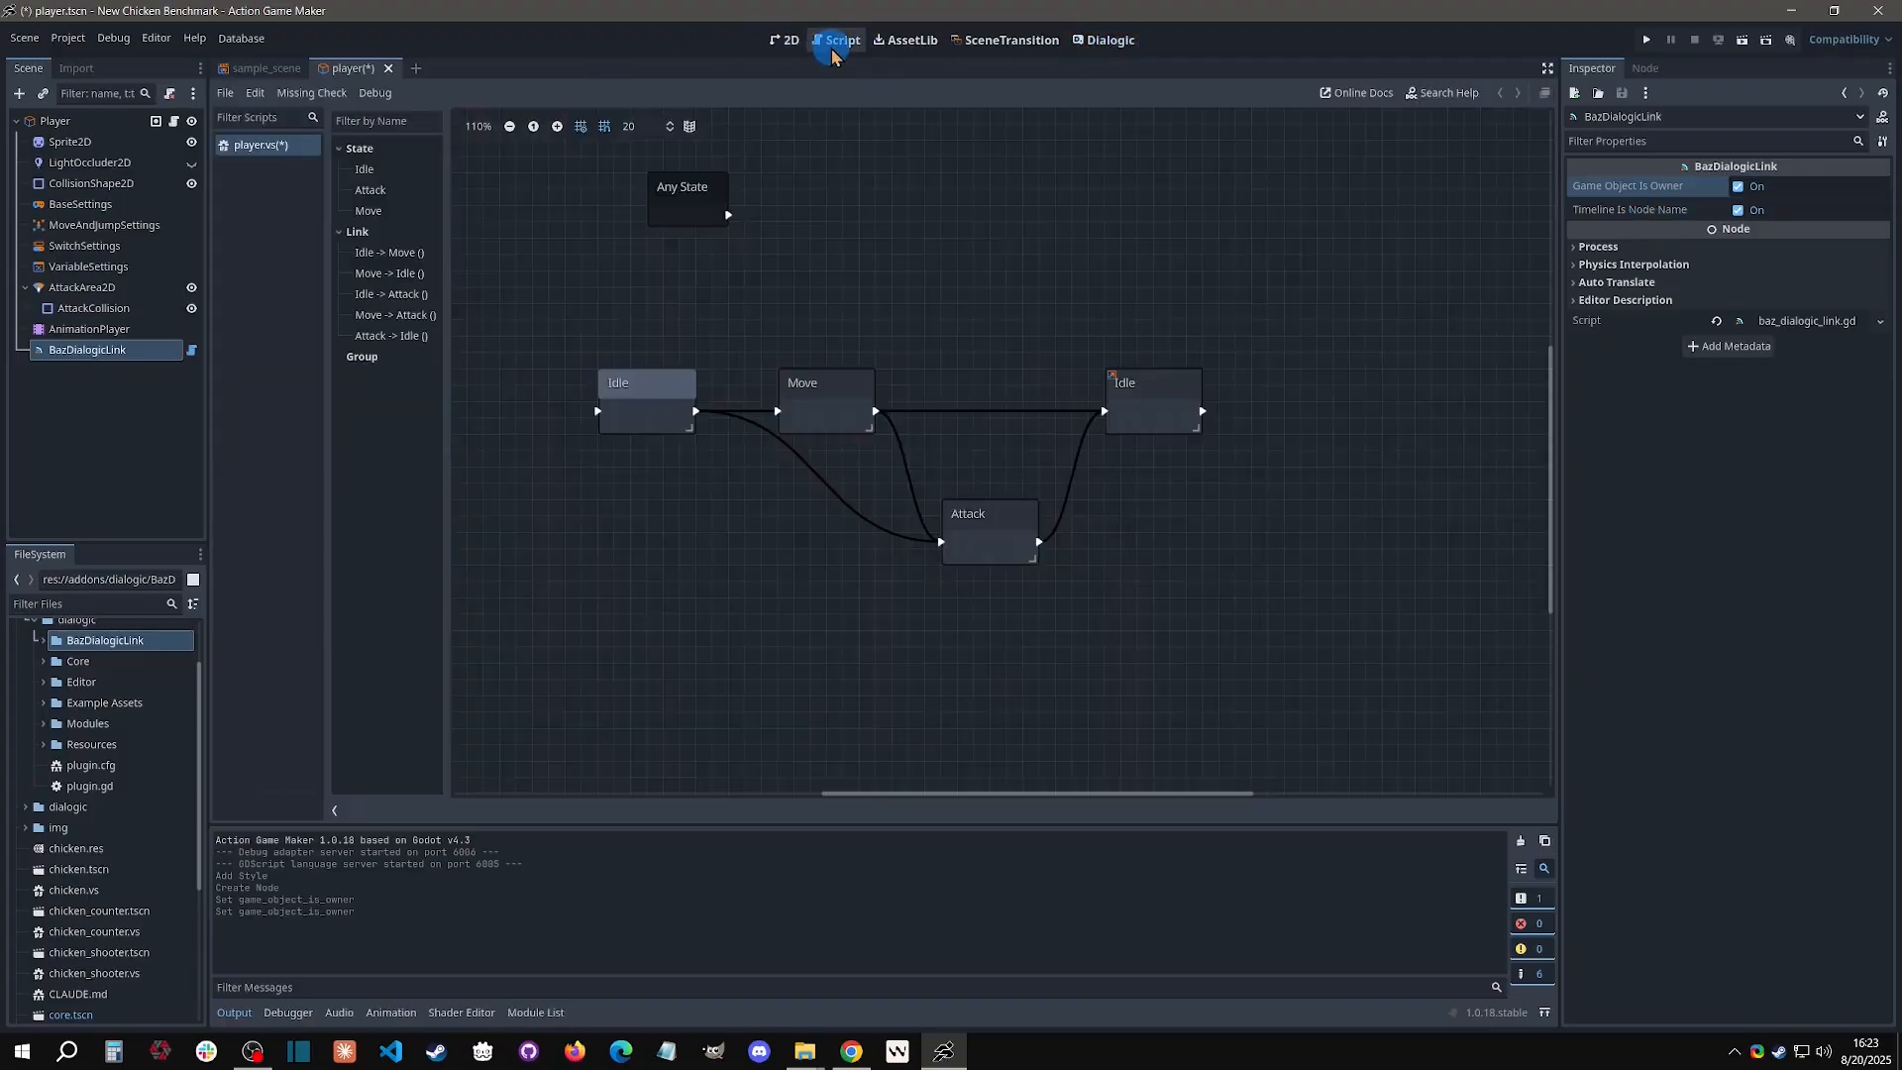
double_click(101, 350)
text(message1)
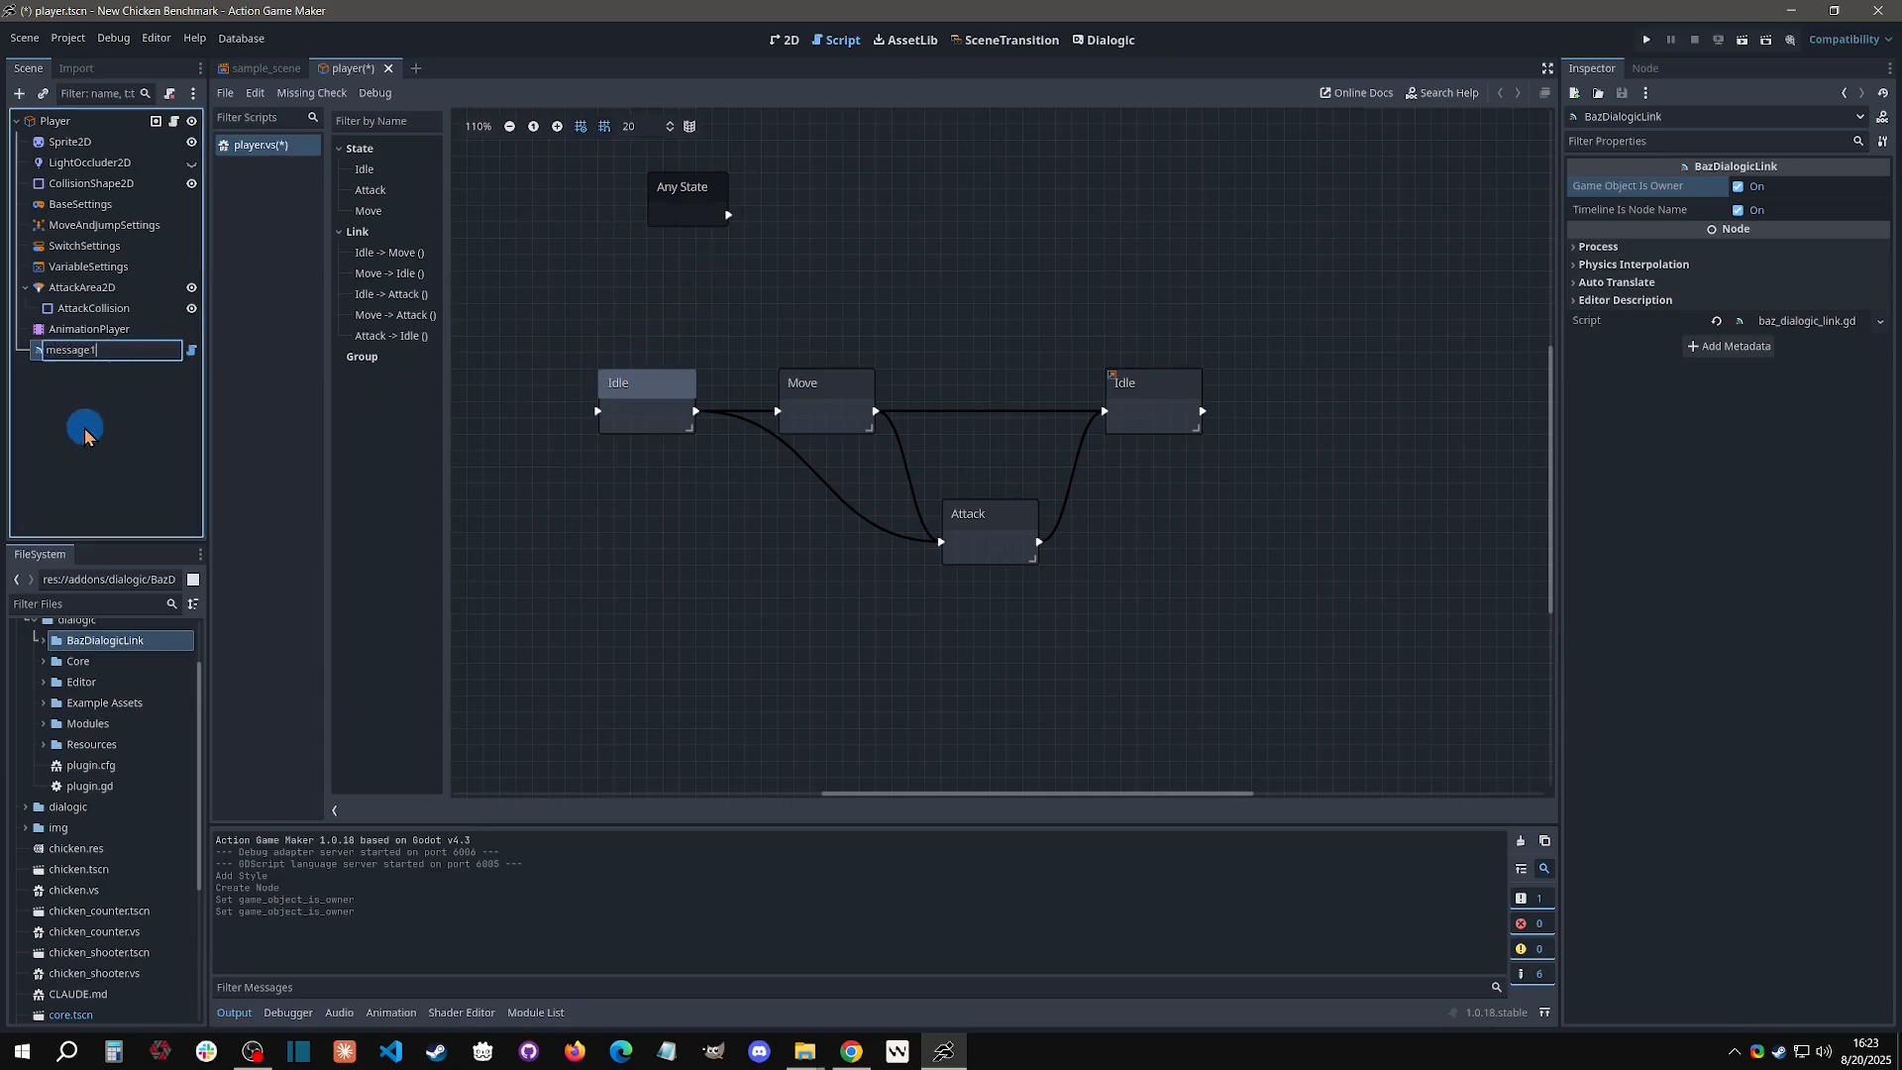
key(Return)
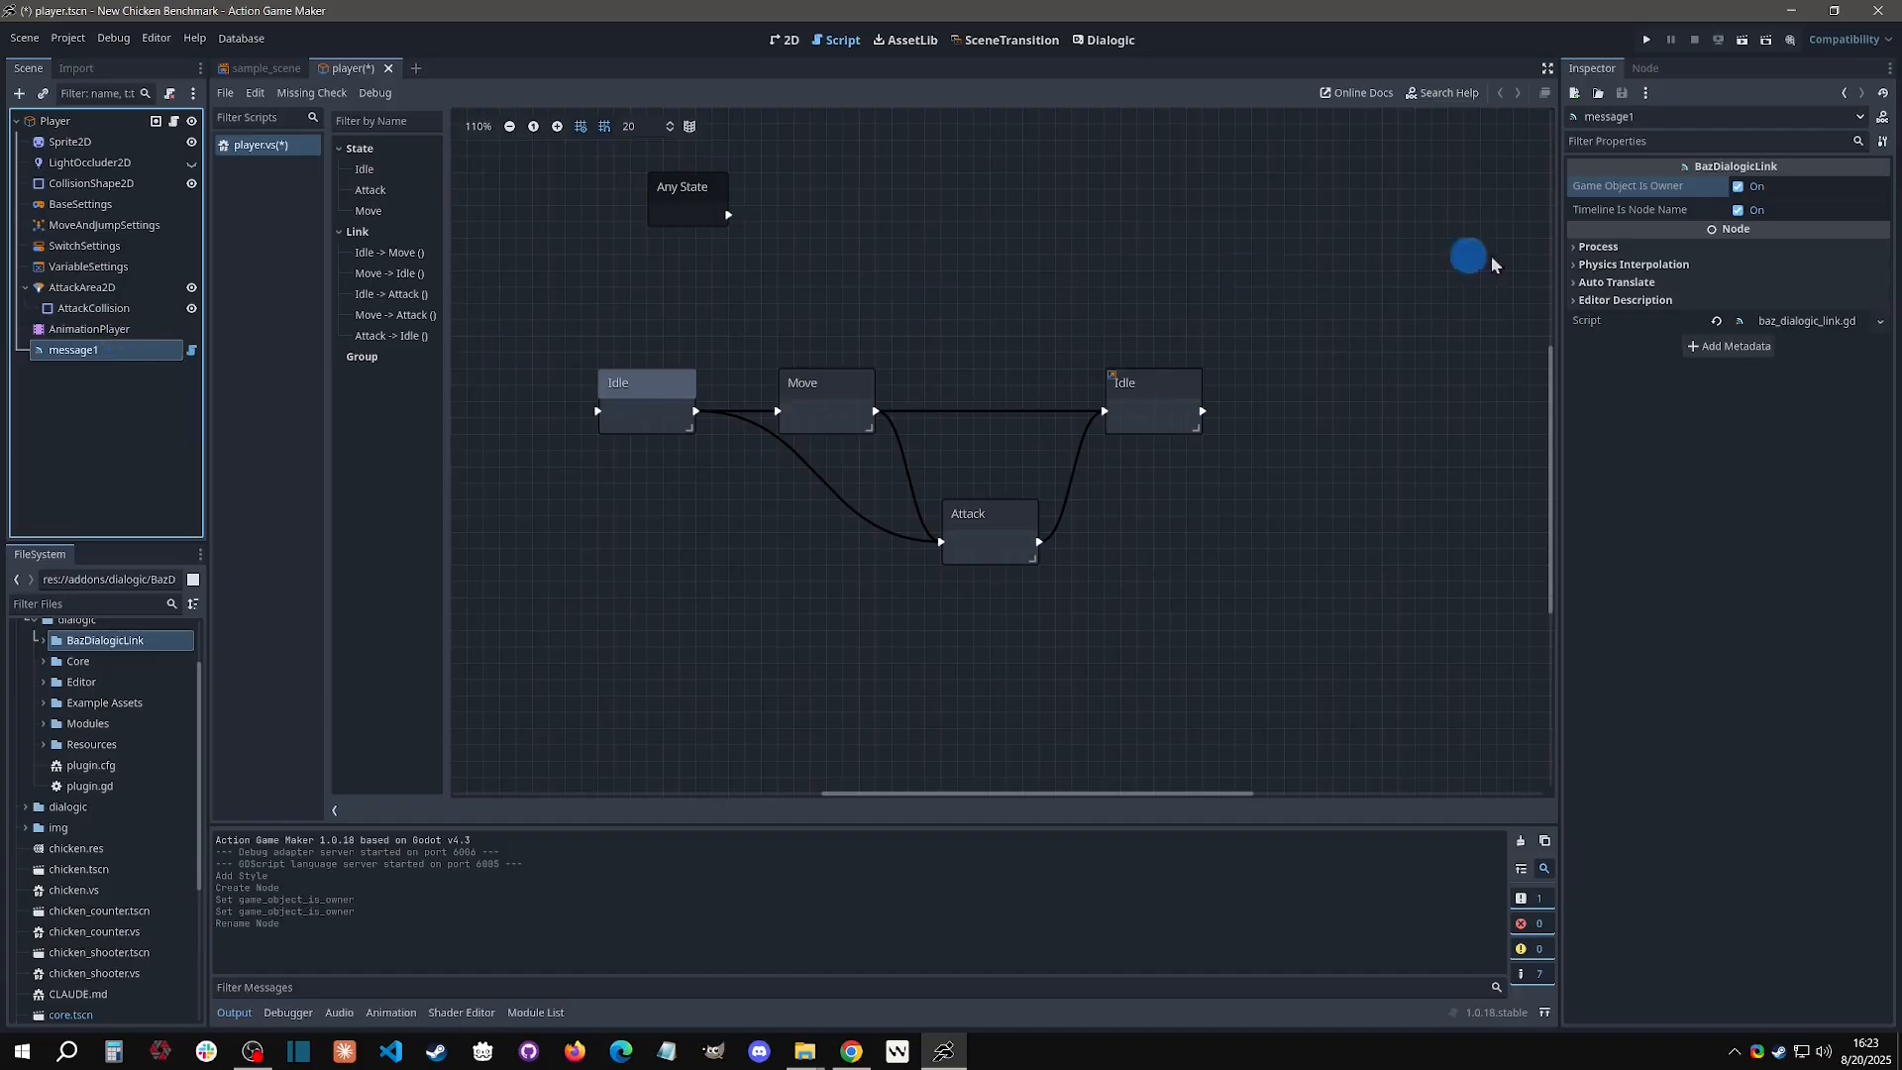
Try turning off Timeline Is Node Name and entering message1 as the timeline name, then clear the name and restore the option.
click(1738, 210)
click(1773, 233)
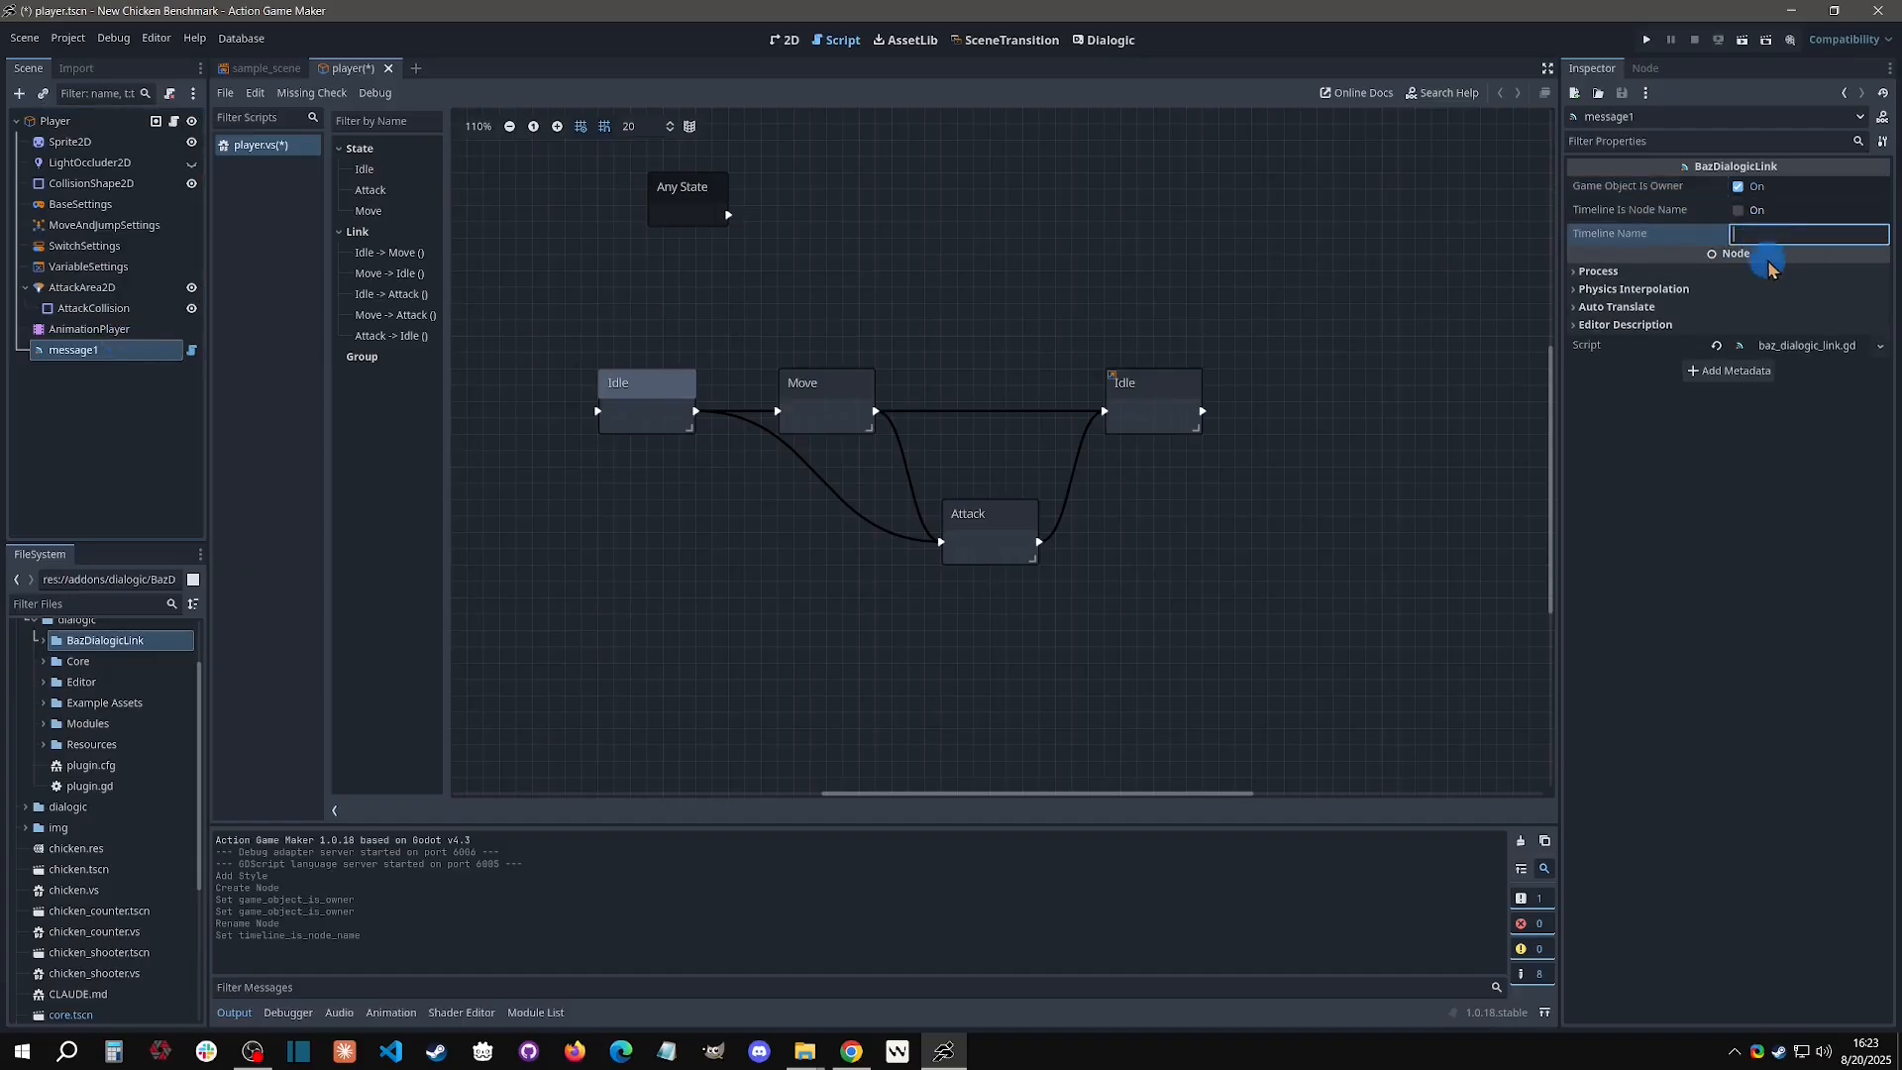
text(message1)
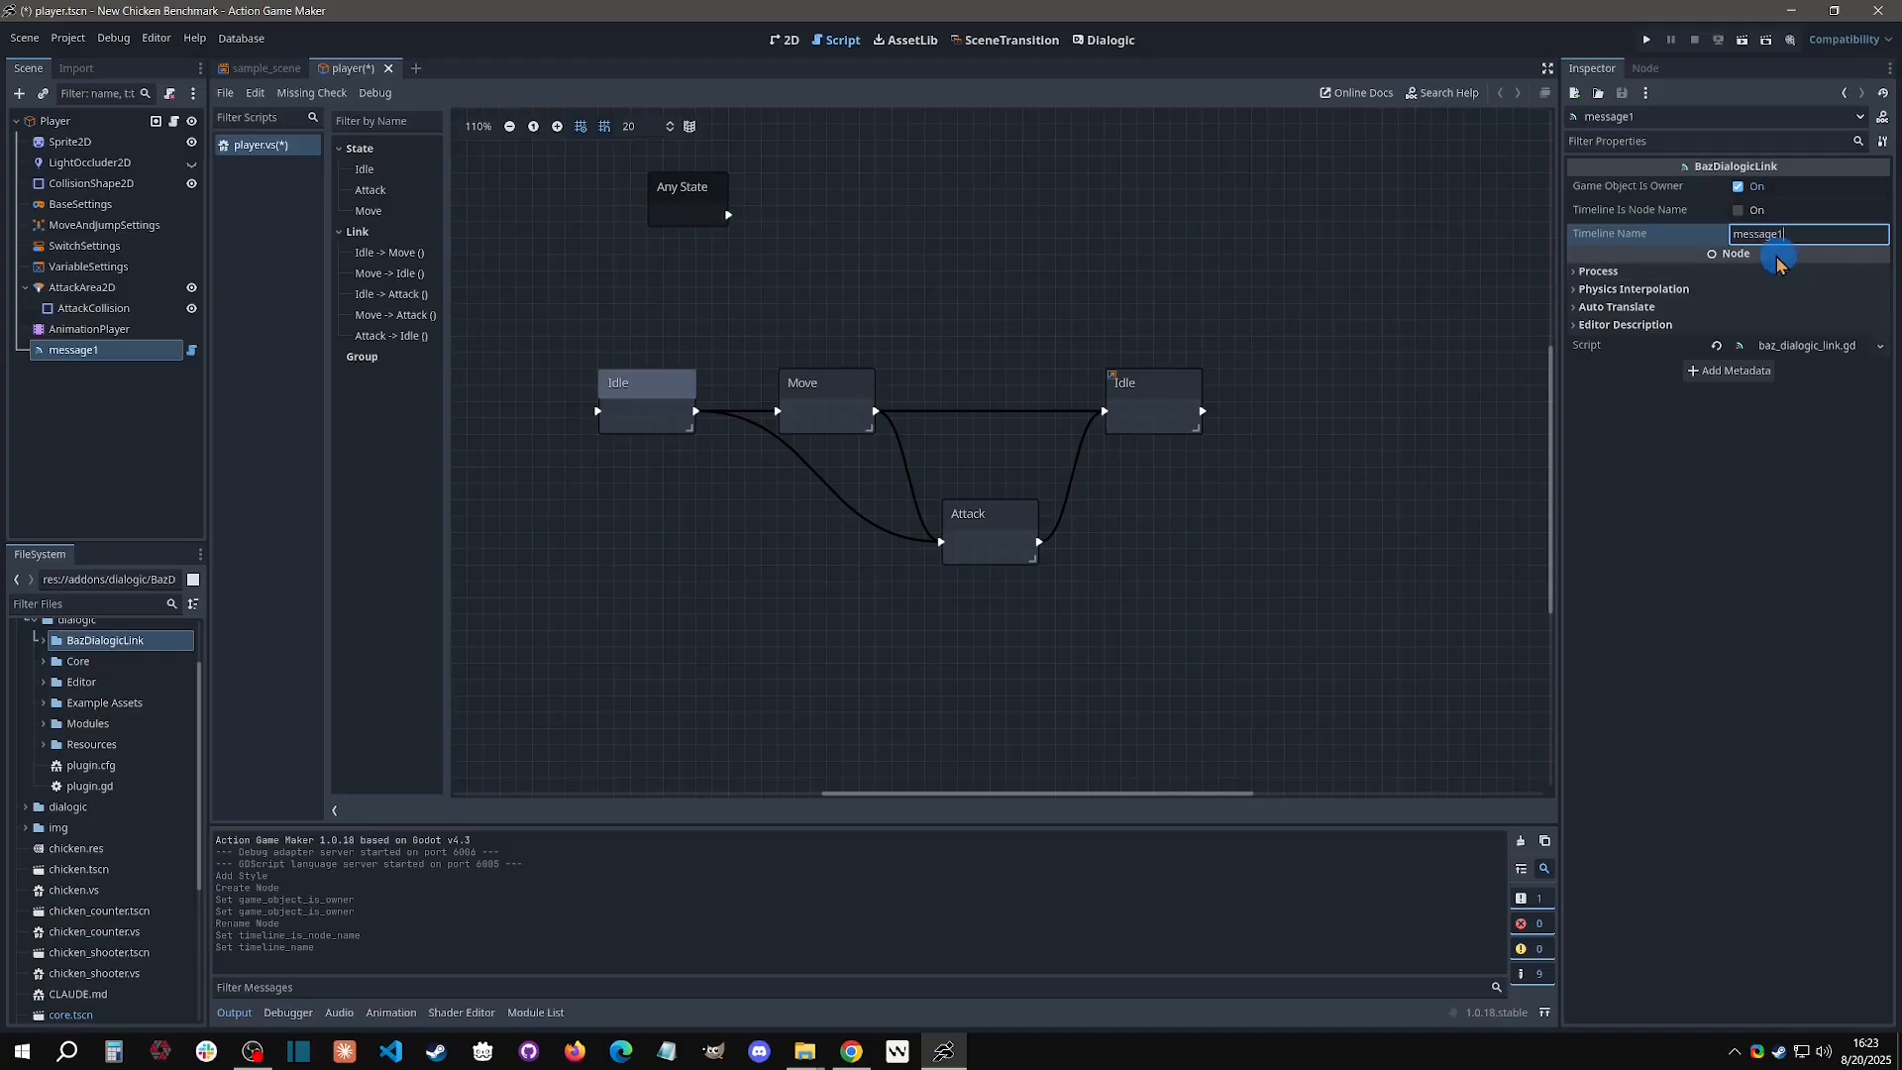
double_click(1810, 233)
key(BackSpace)
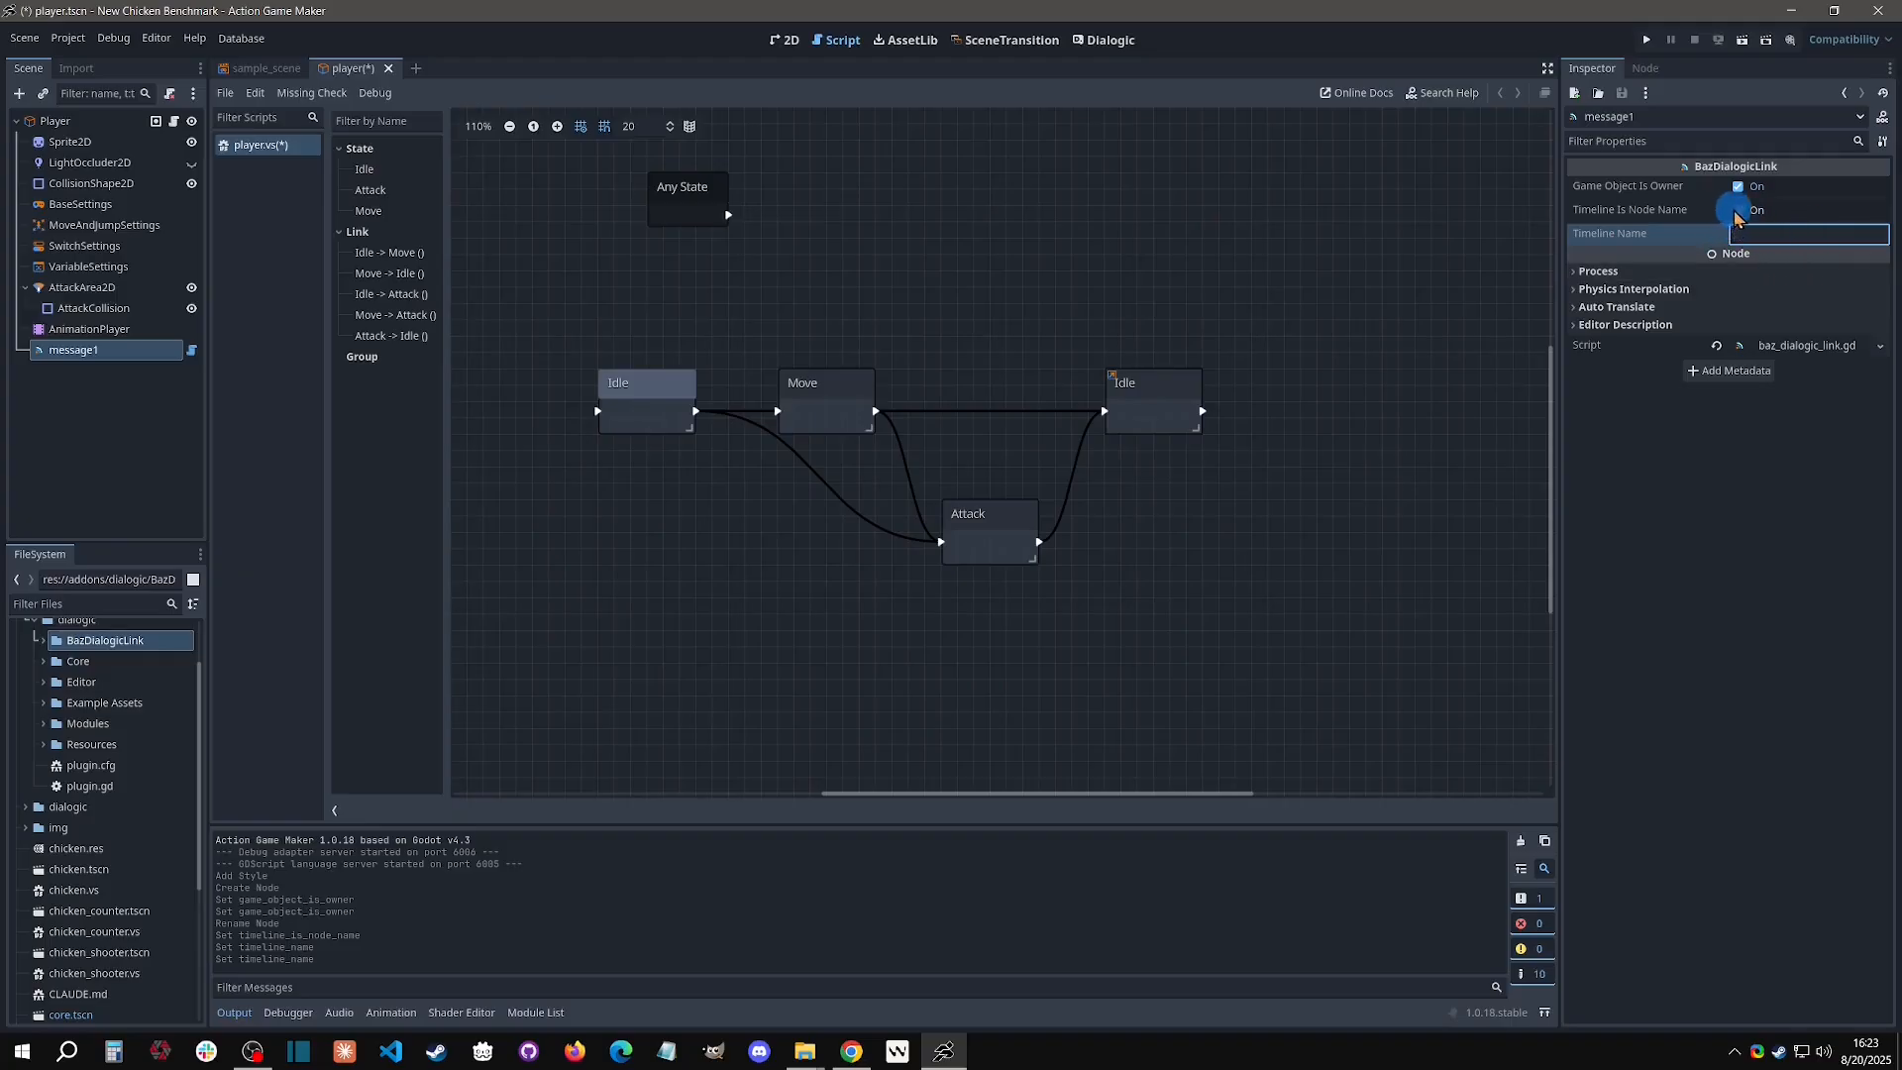
click(1738, 210)
click(1582, 214)
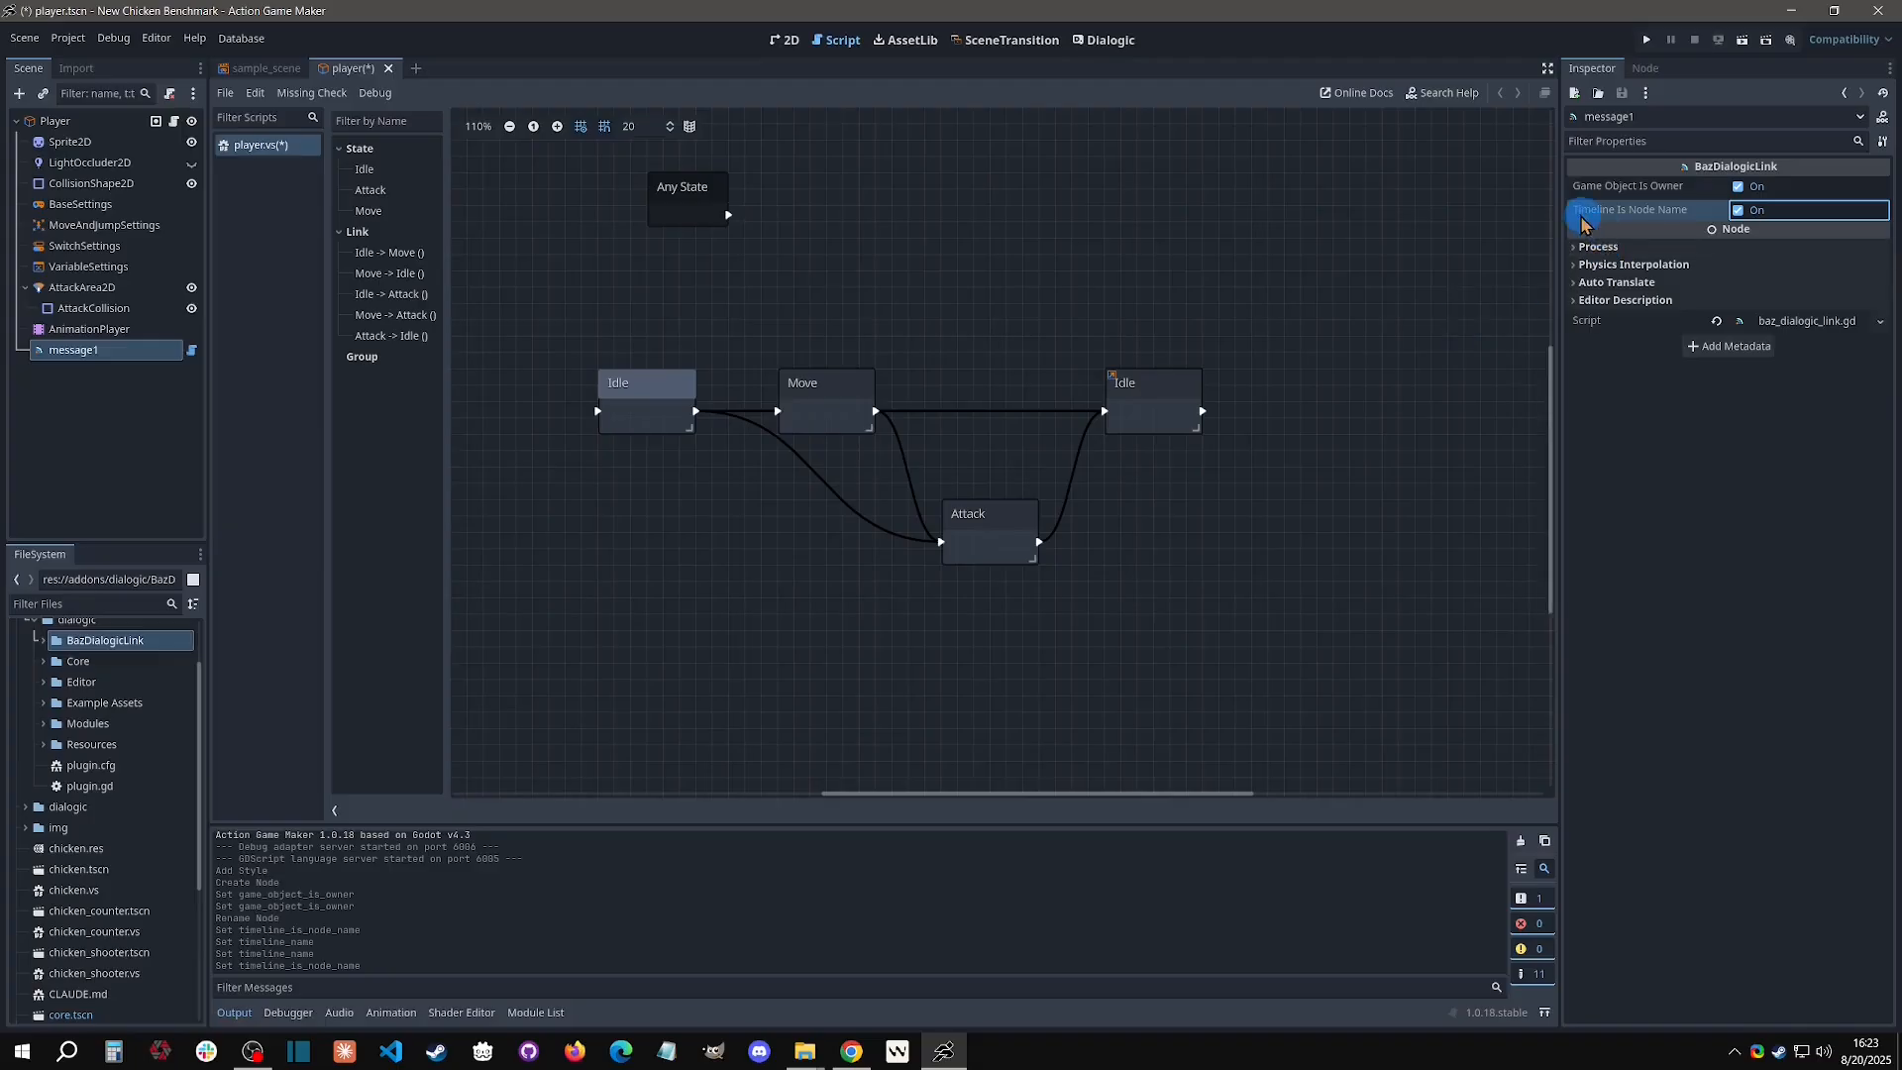
click(77, 351)
click(85, 331)
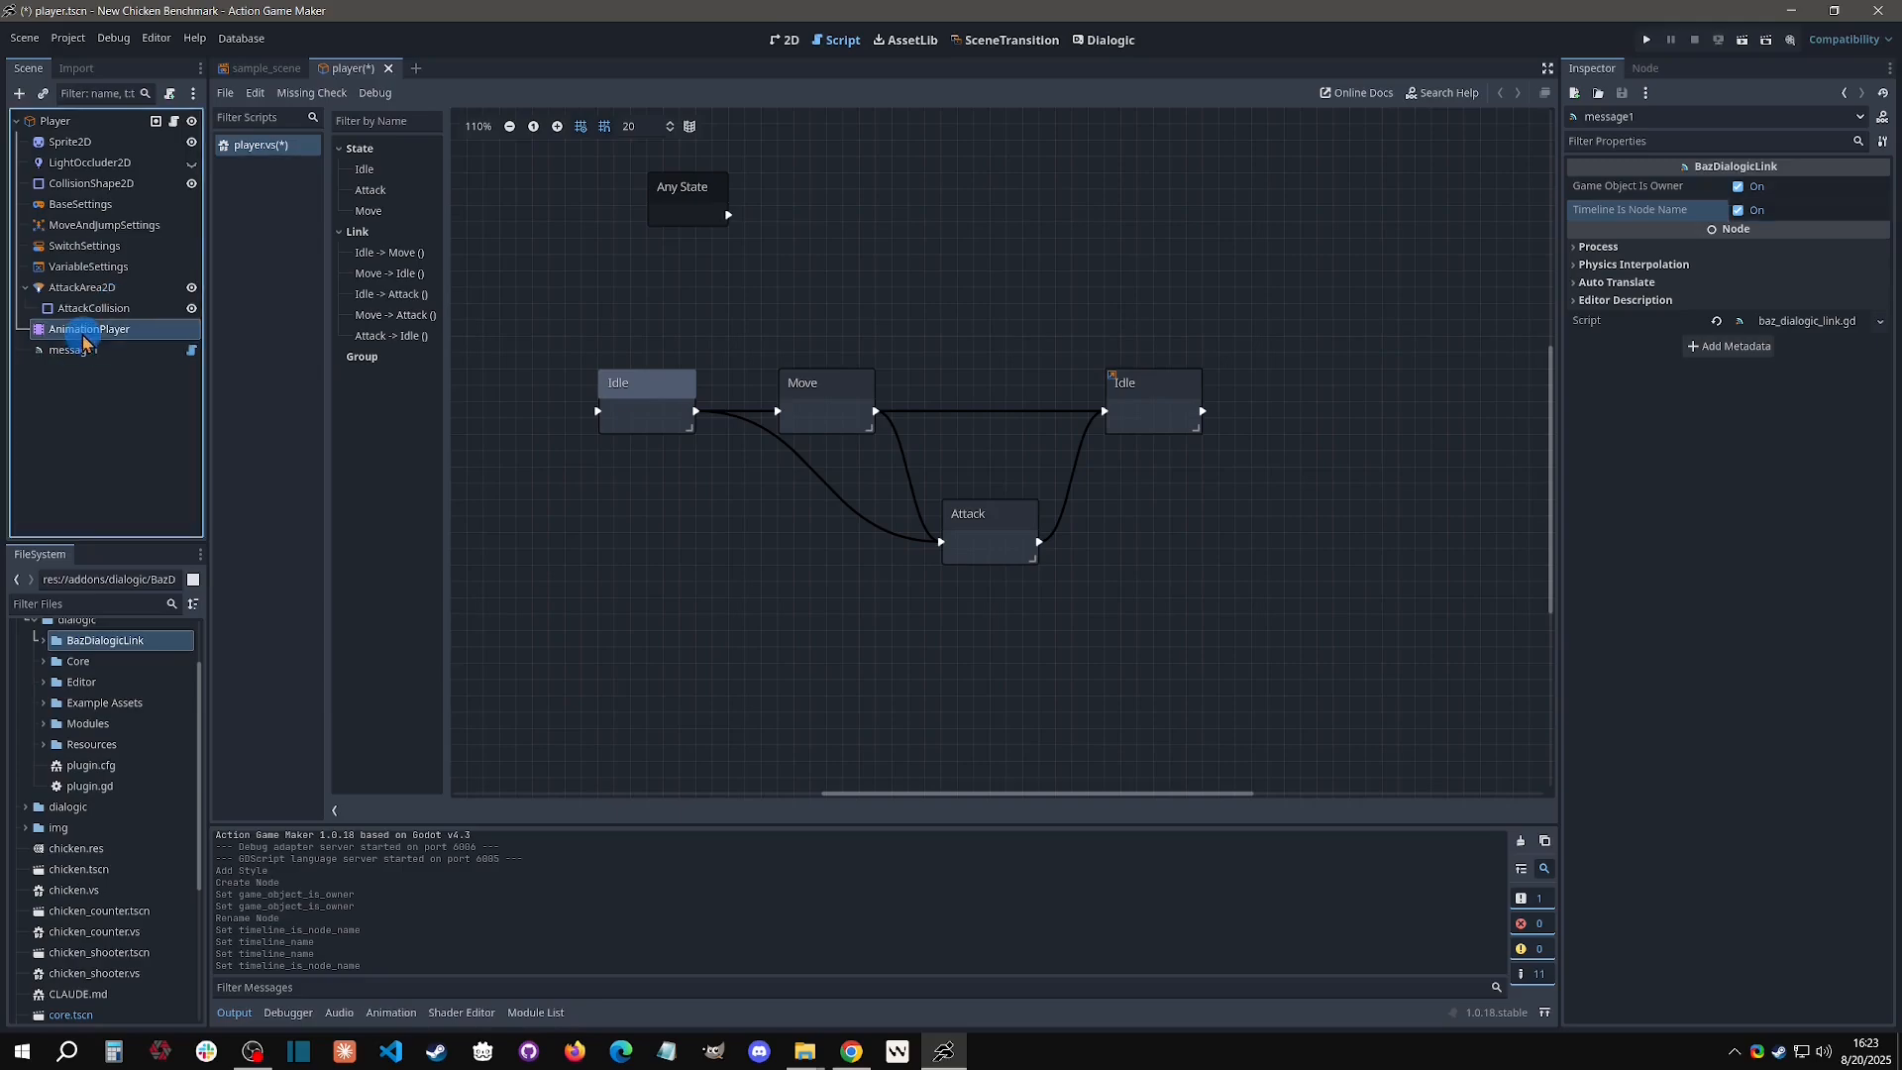
click(83, 355)
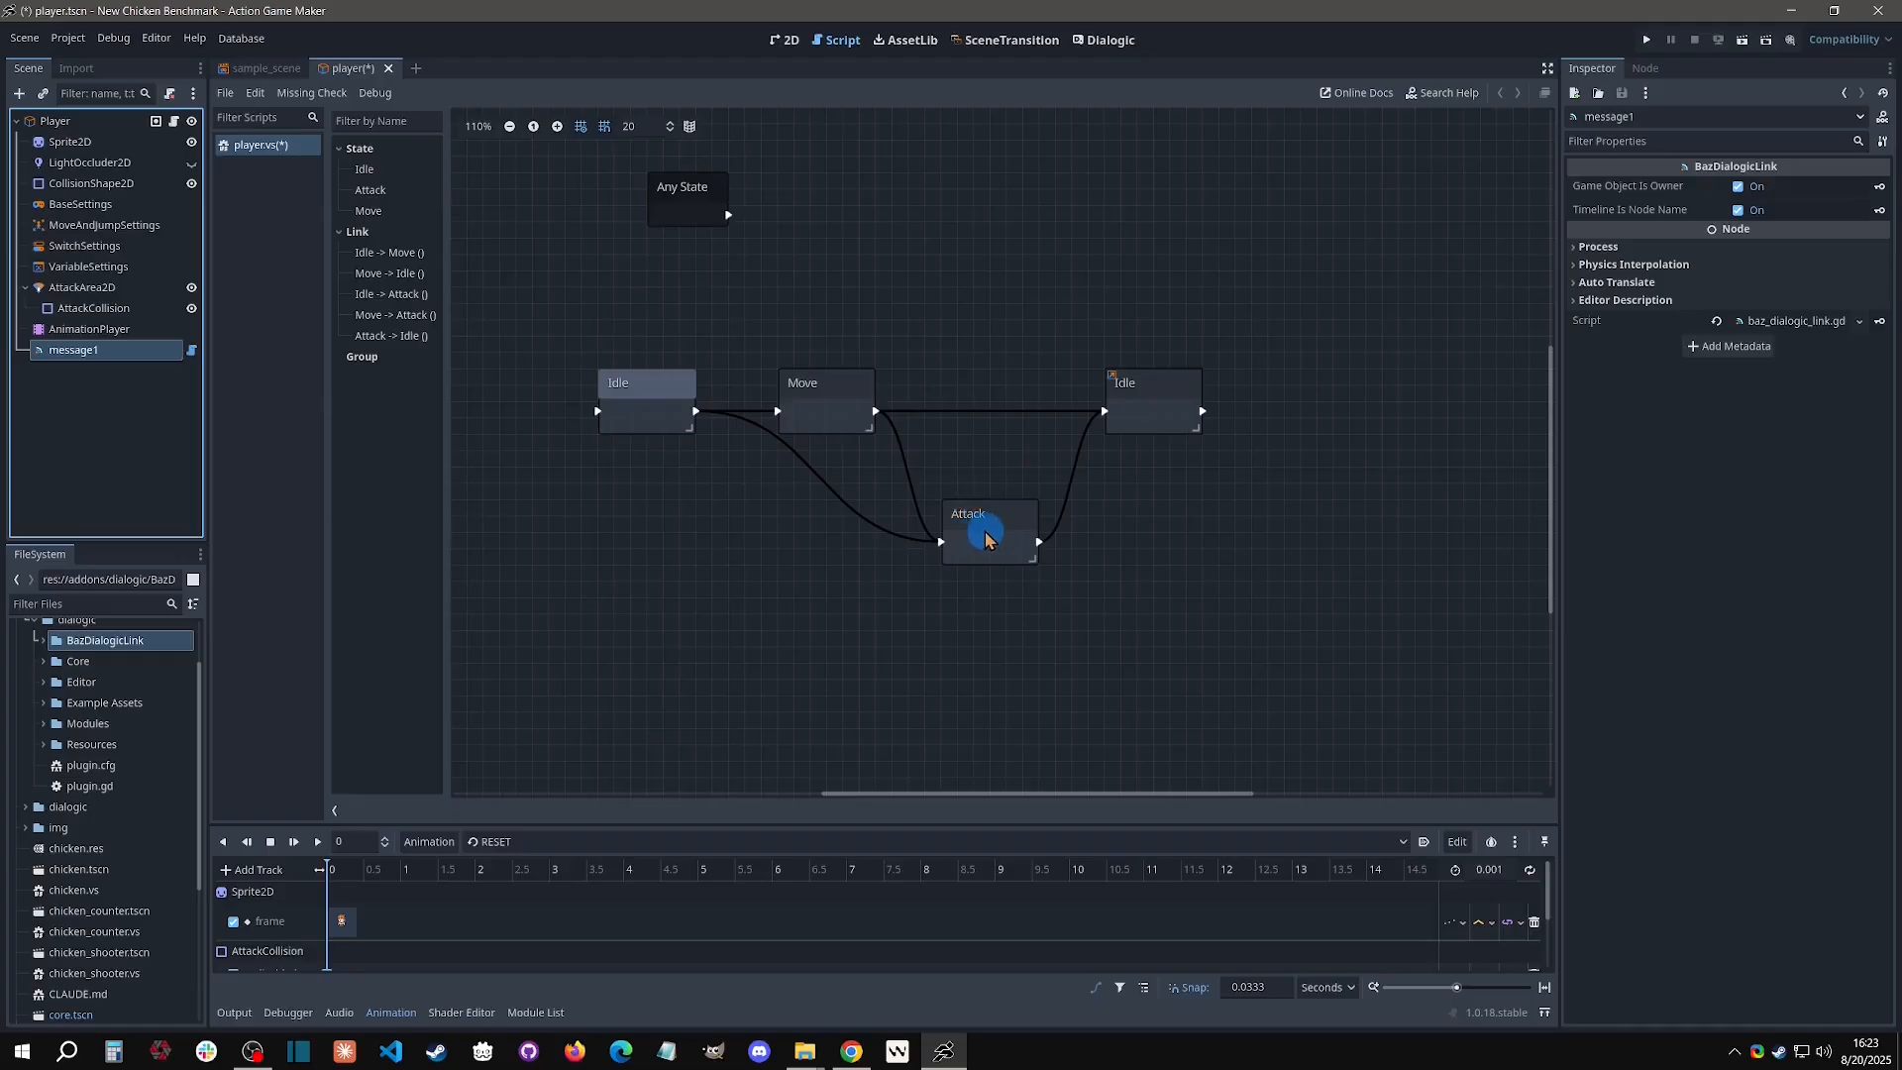
click(69, 353)
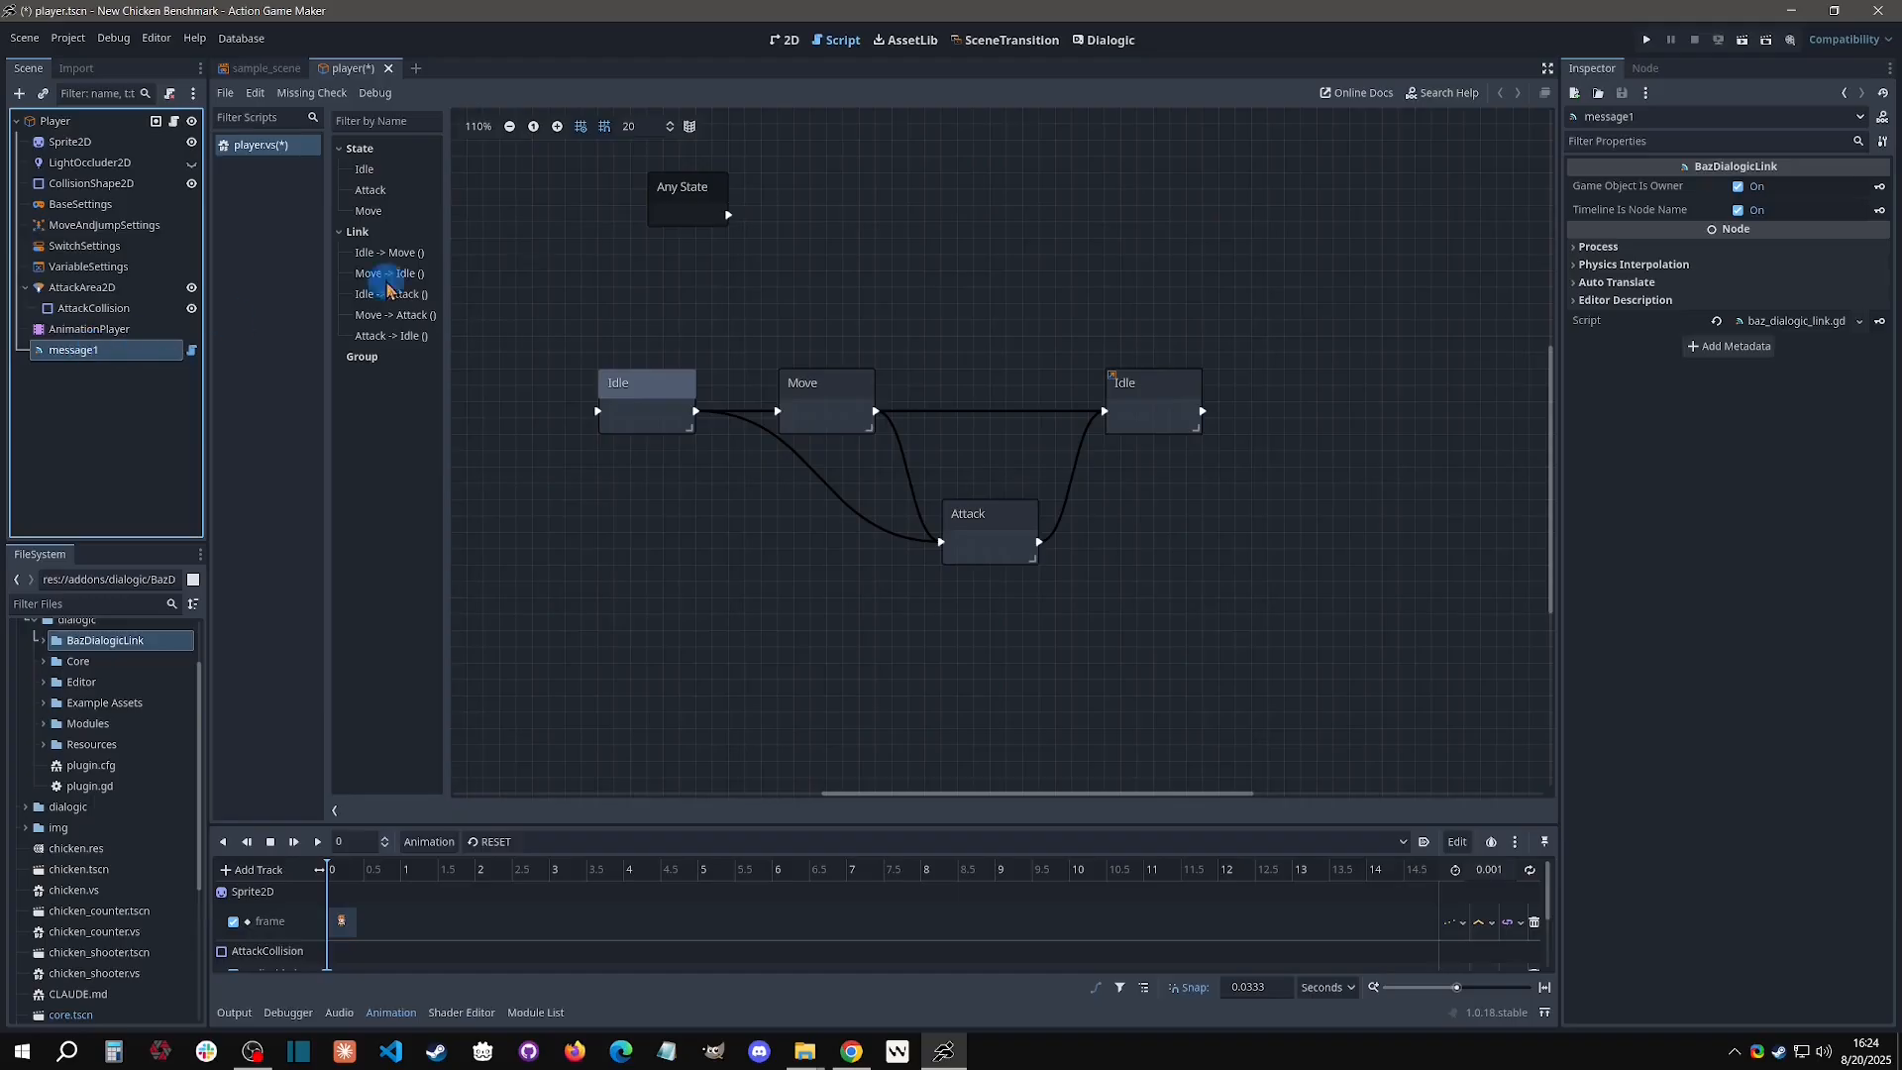
click(1104, 39)
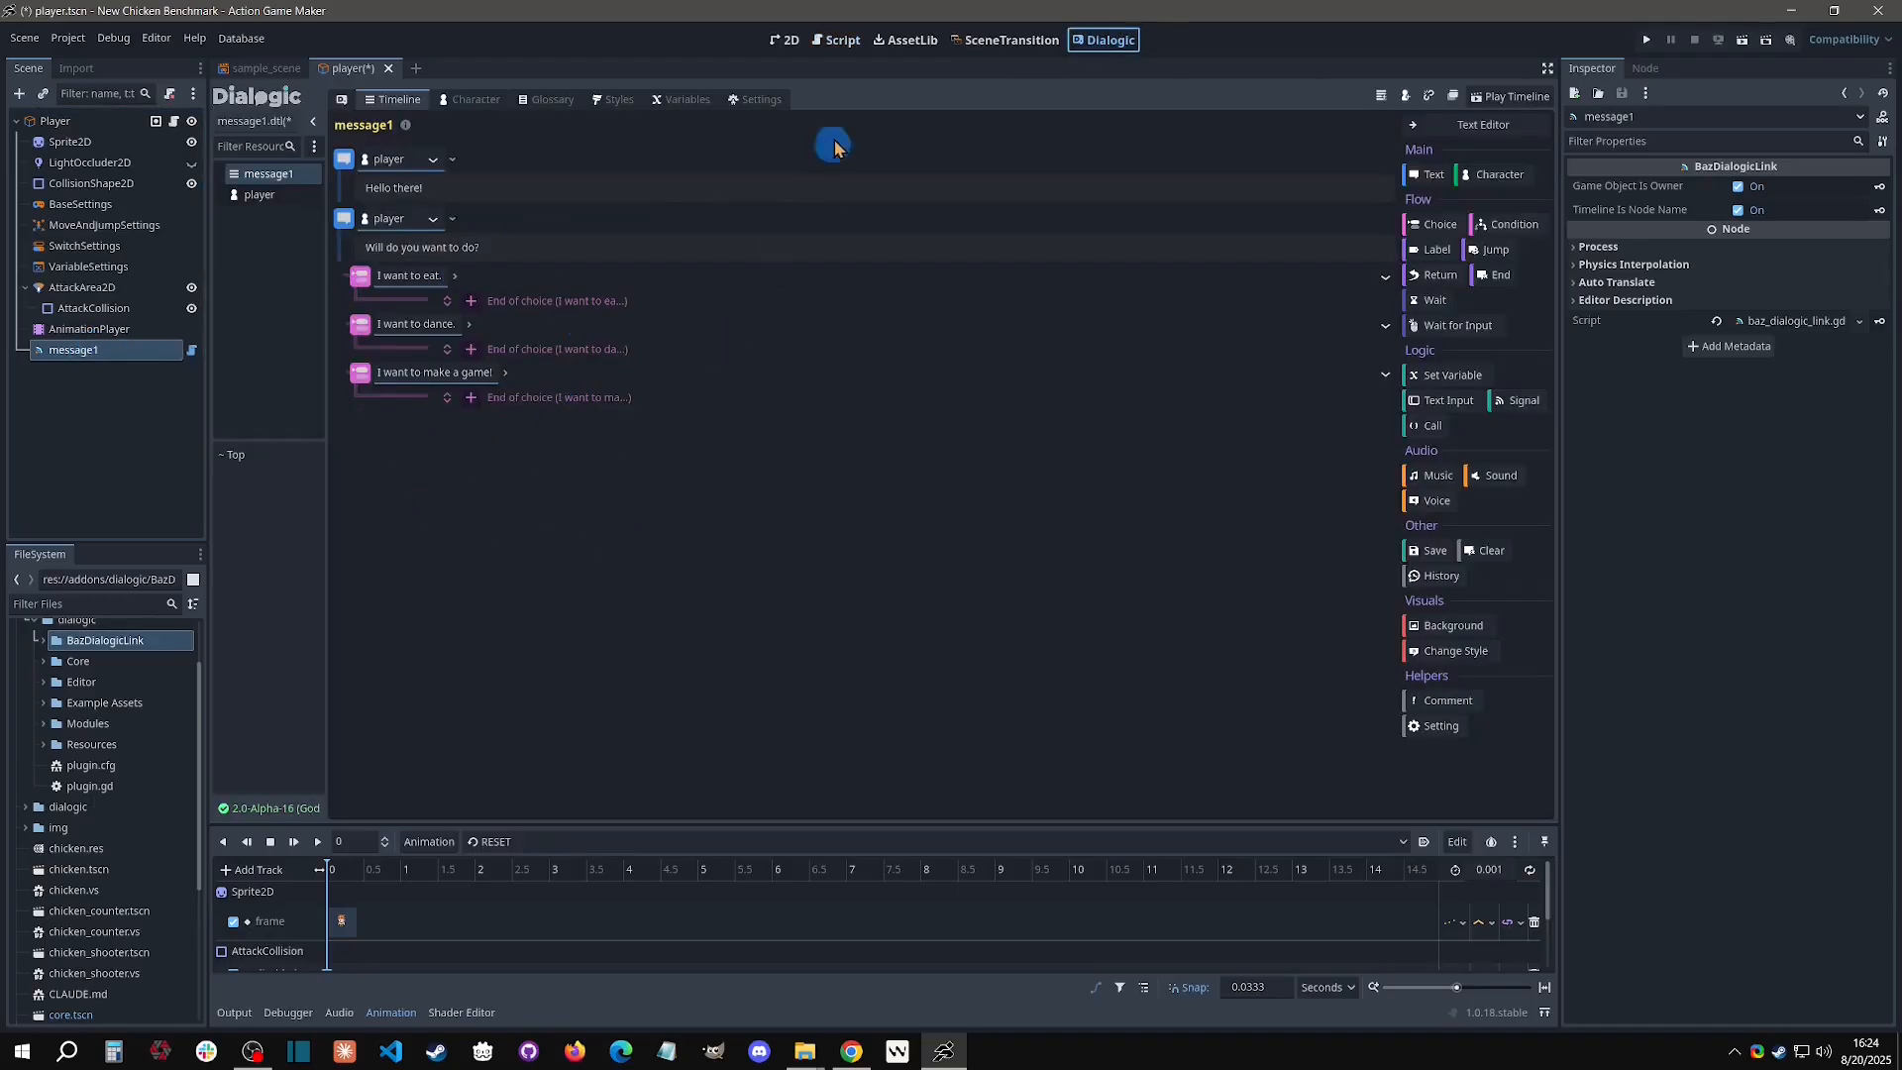
click(831, 44)
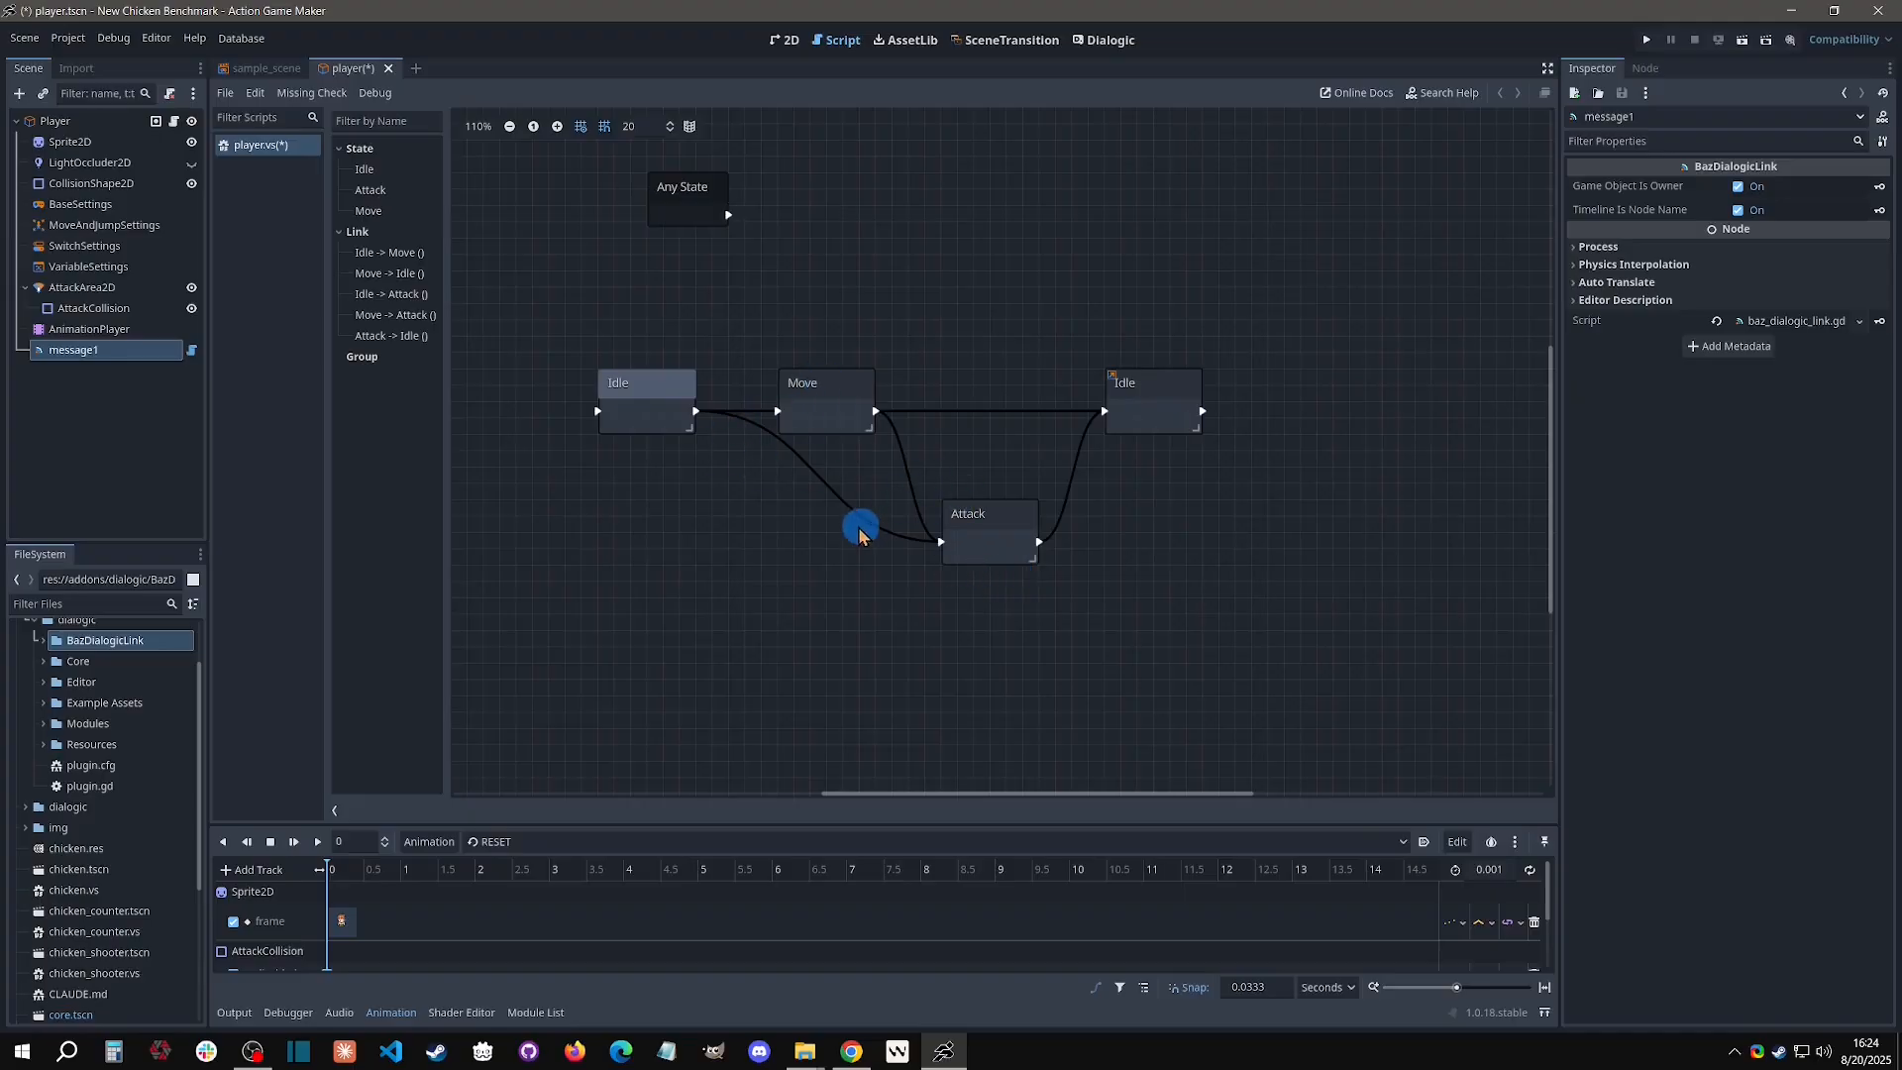
Add an EmitSignal action with the signal name message1 to the player's Attack state and expand its settings.
click(860, 530)
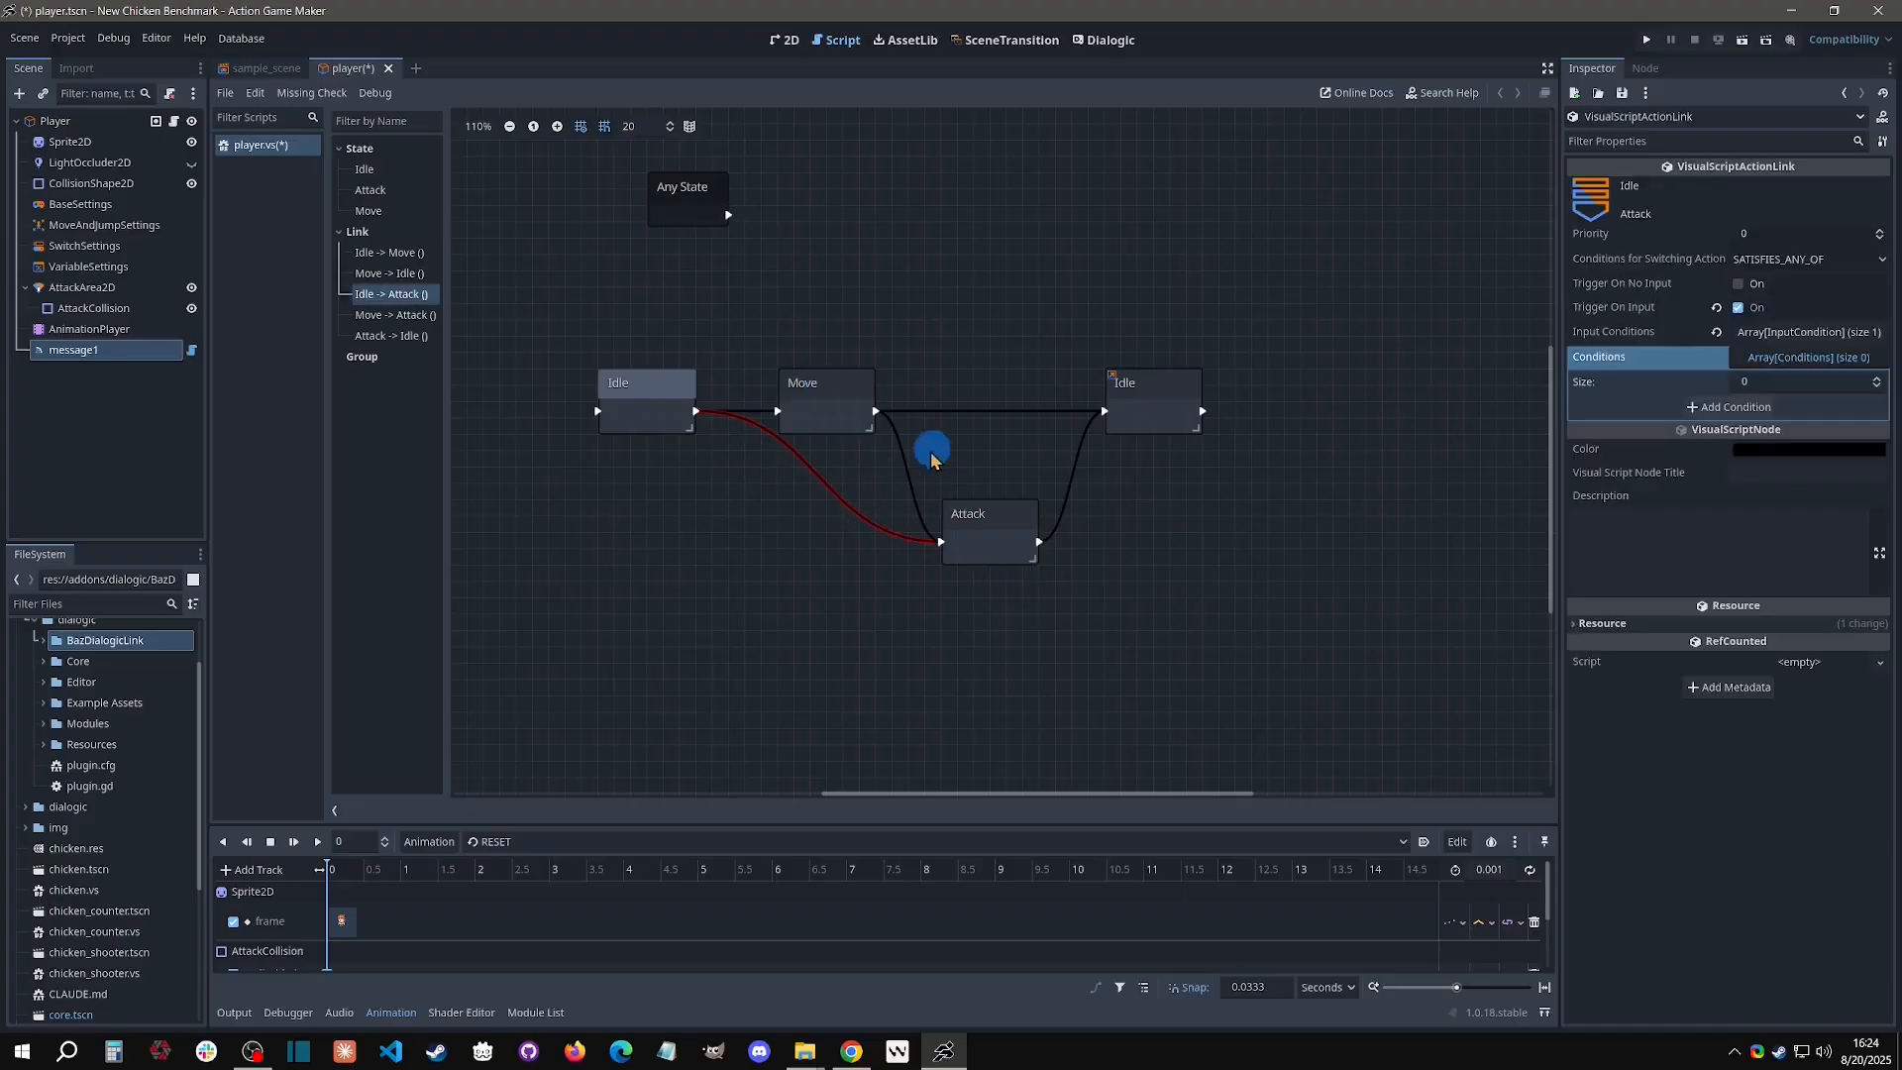
click(1002, 557)
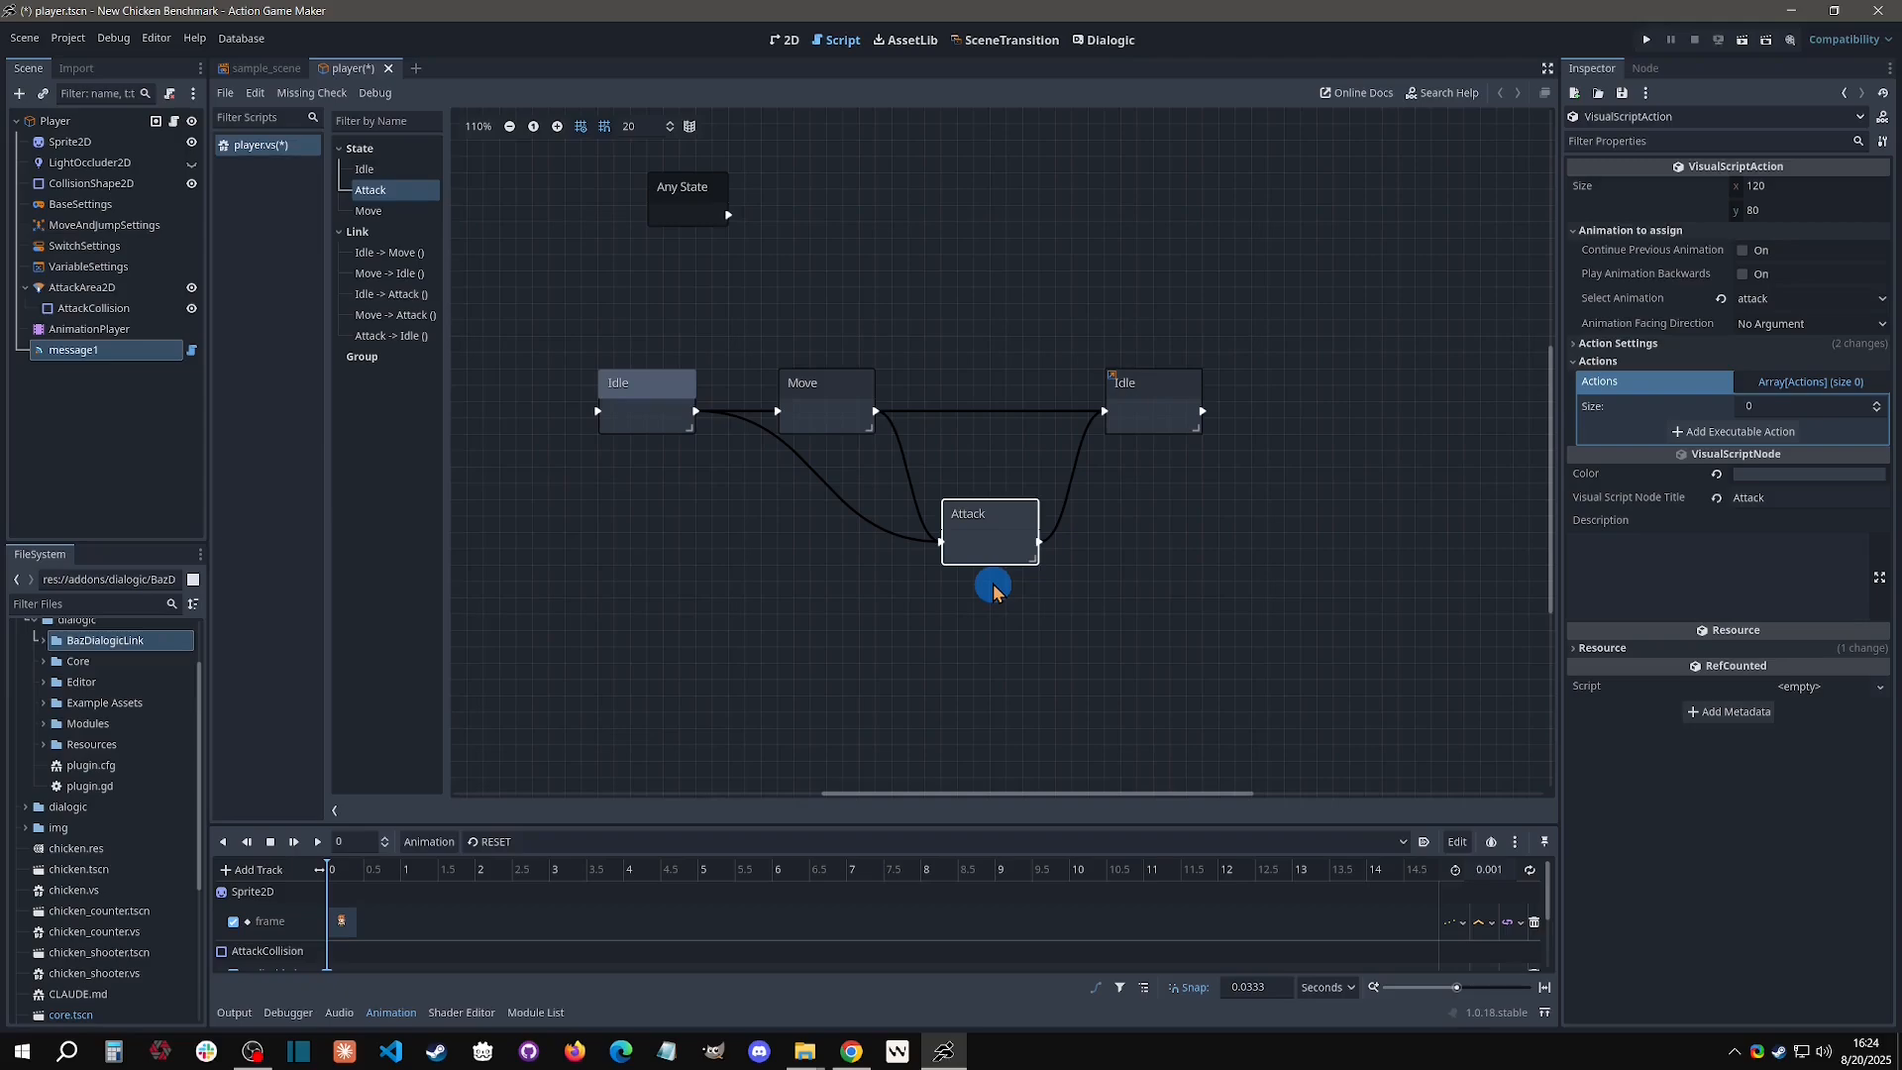
click(1697, 434)
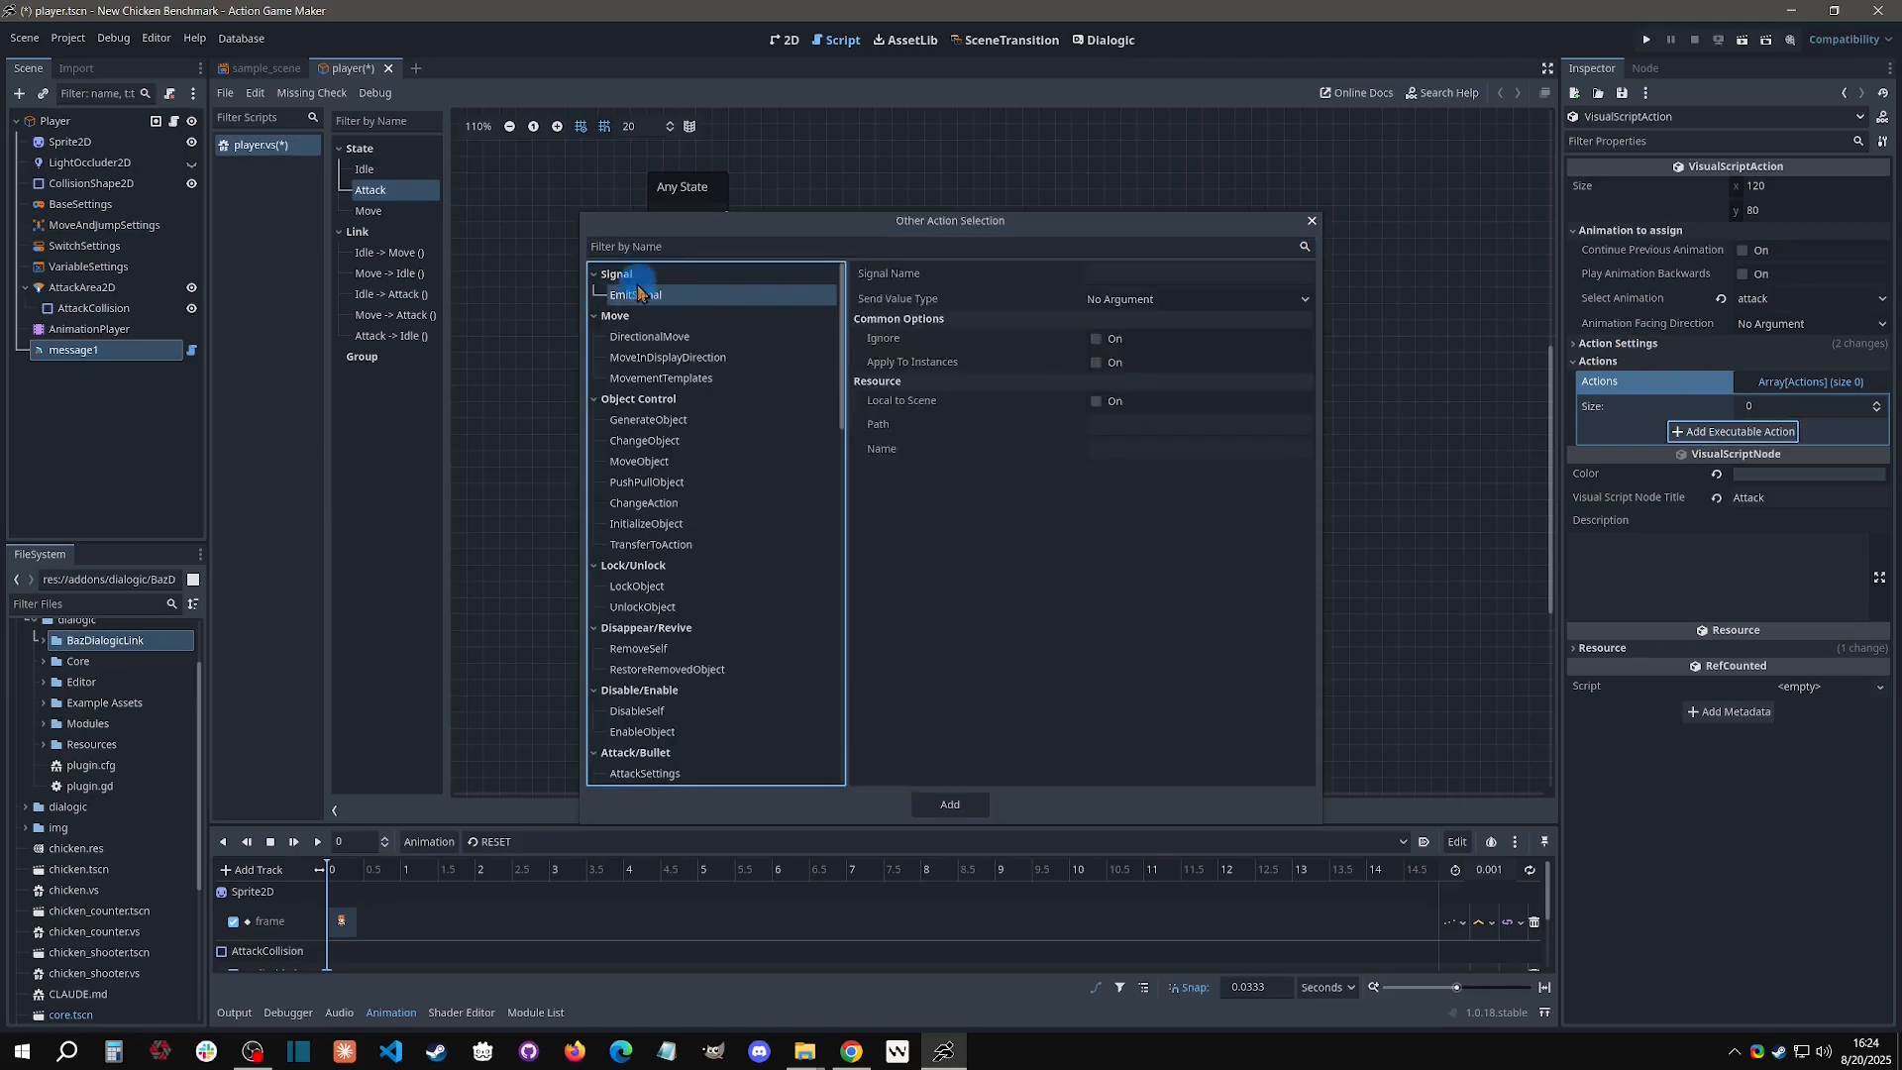
click(1109, 273)
text(message1)
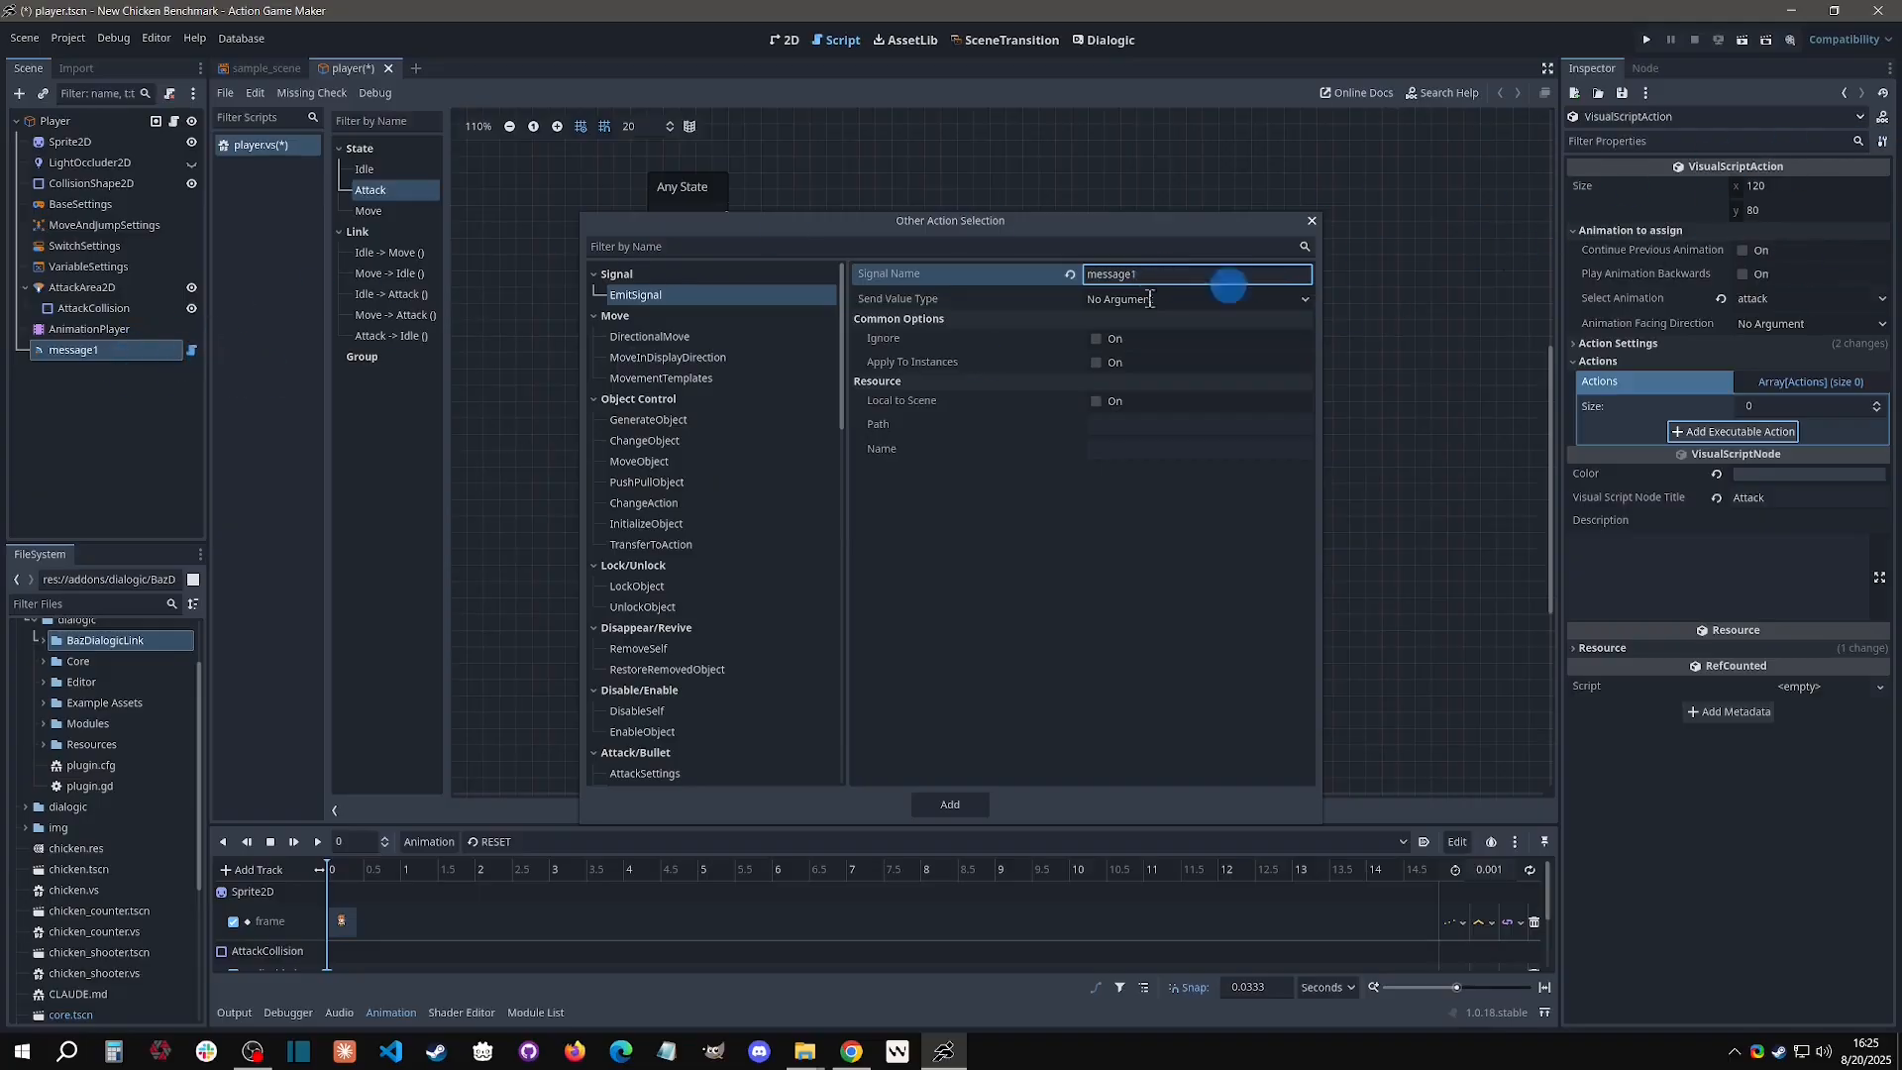
drag(1174, 275, 1080, 275)
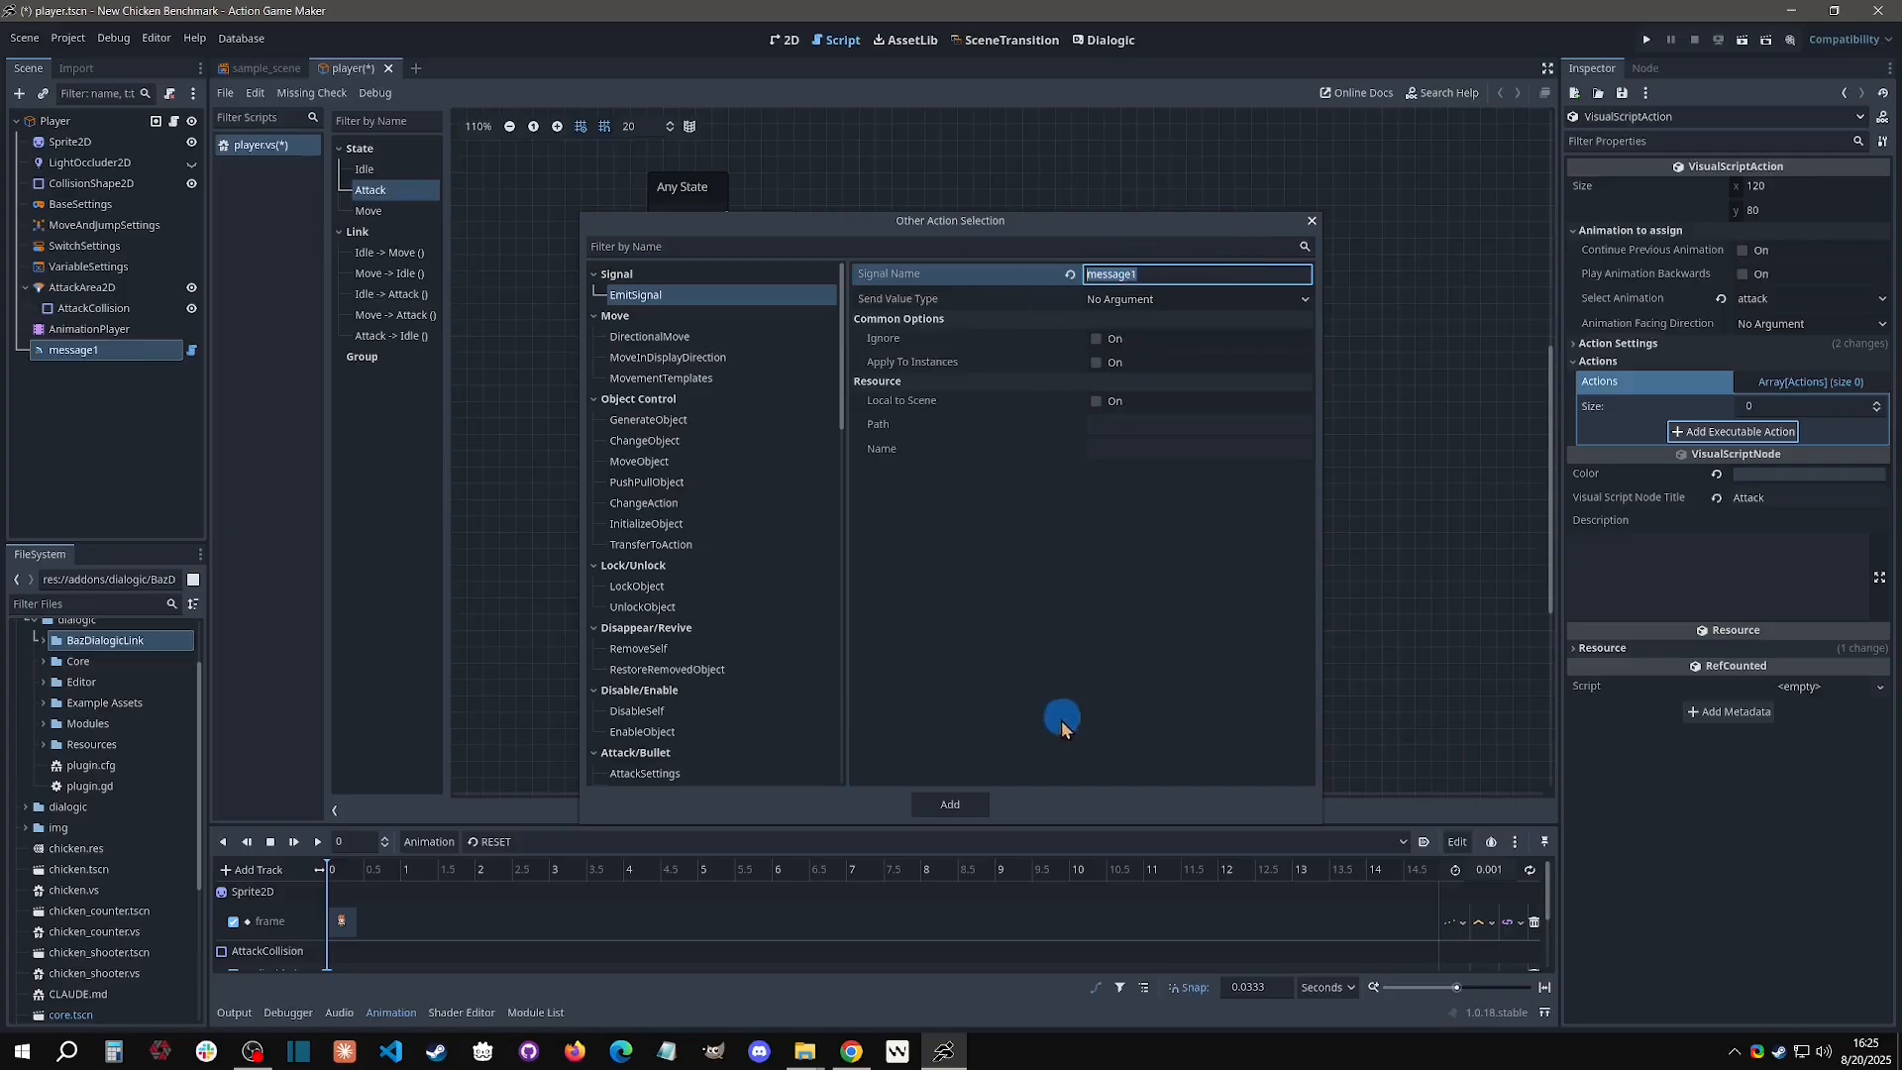
click(953, 808)
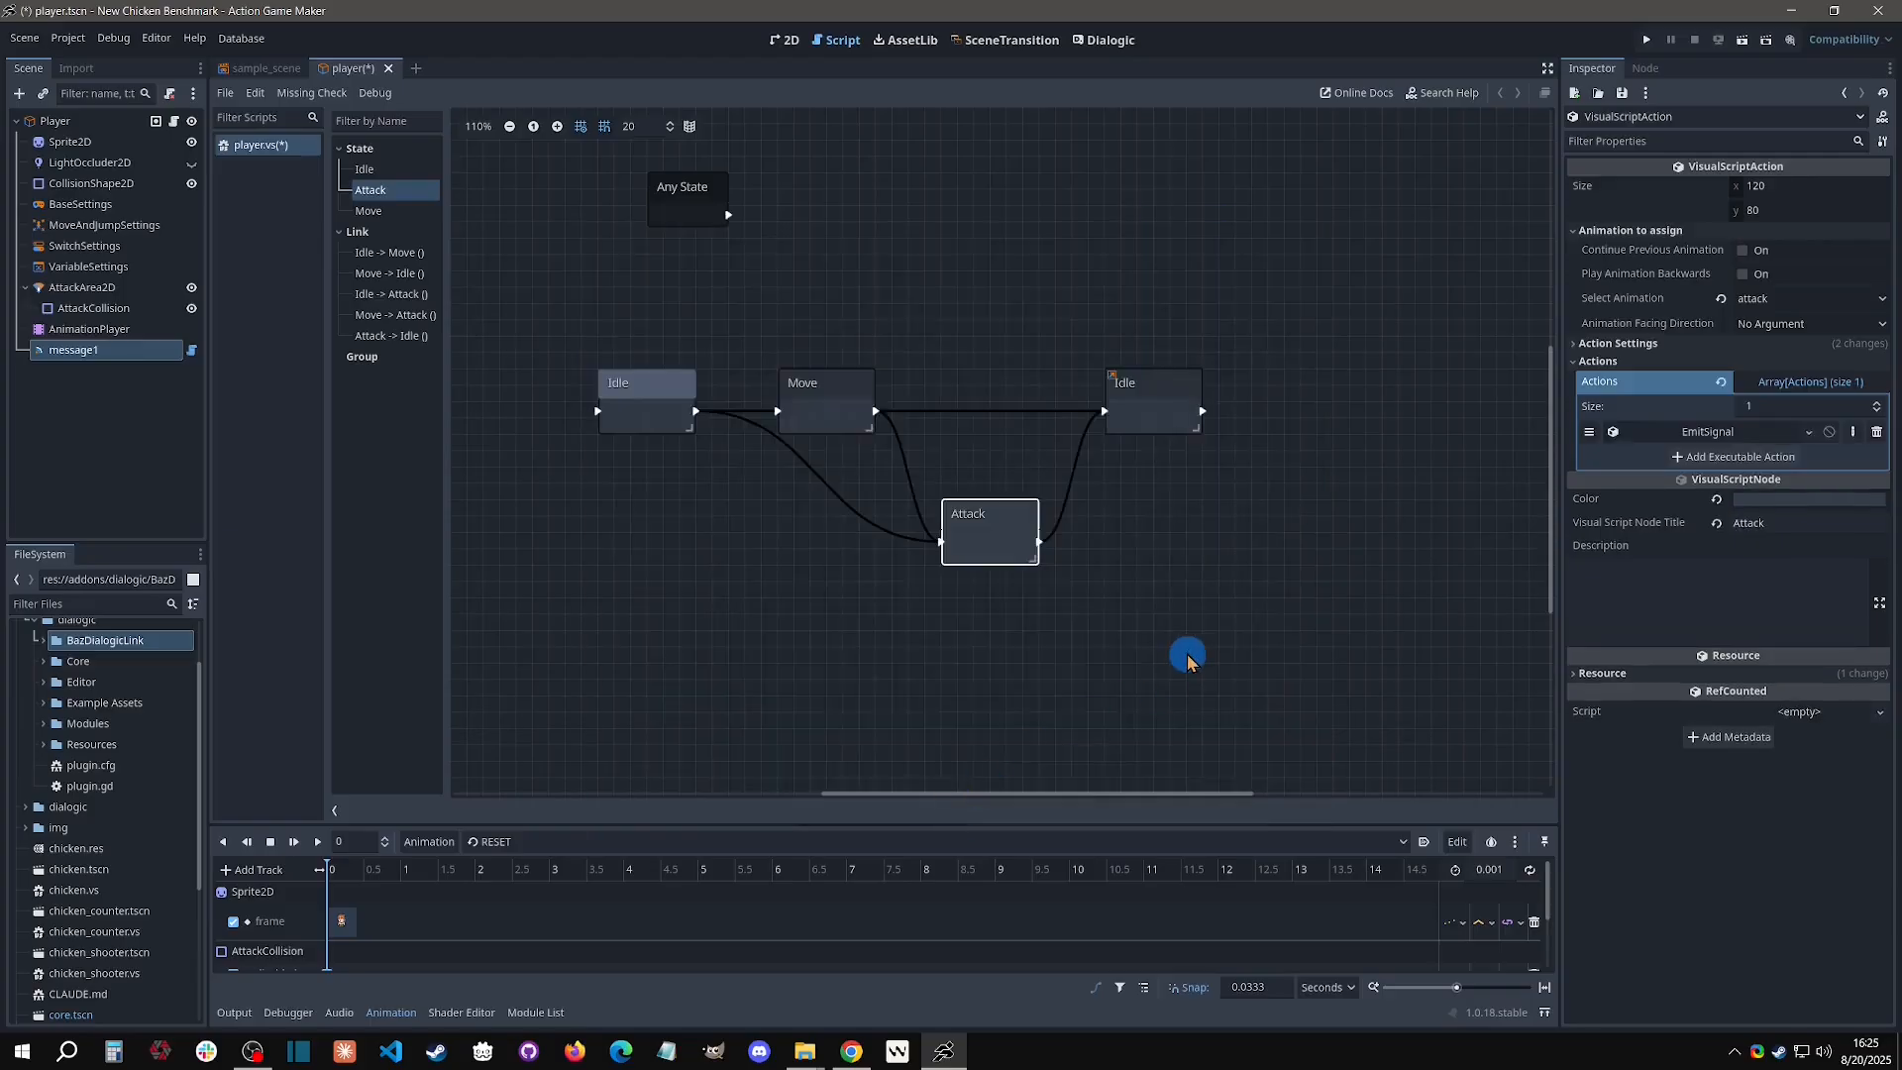
click(1739, 431)
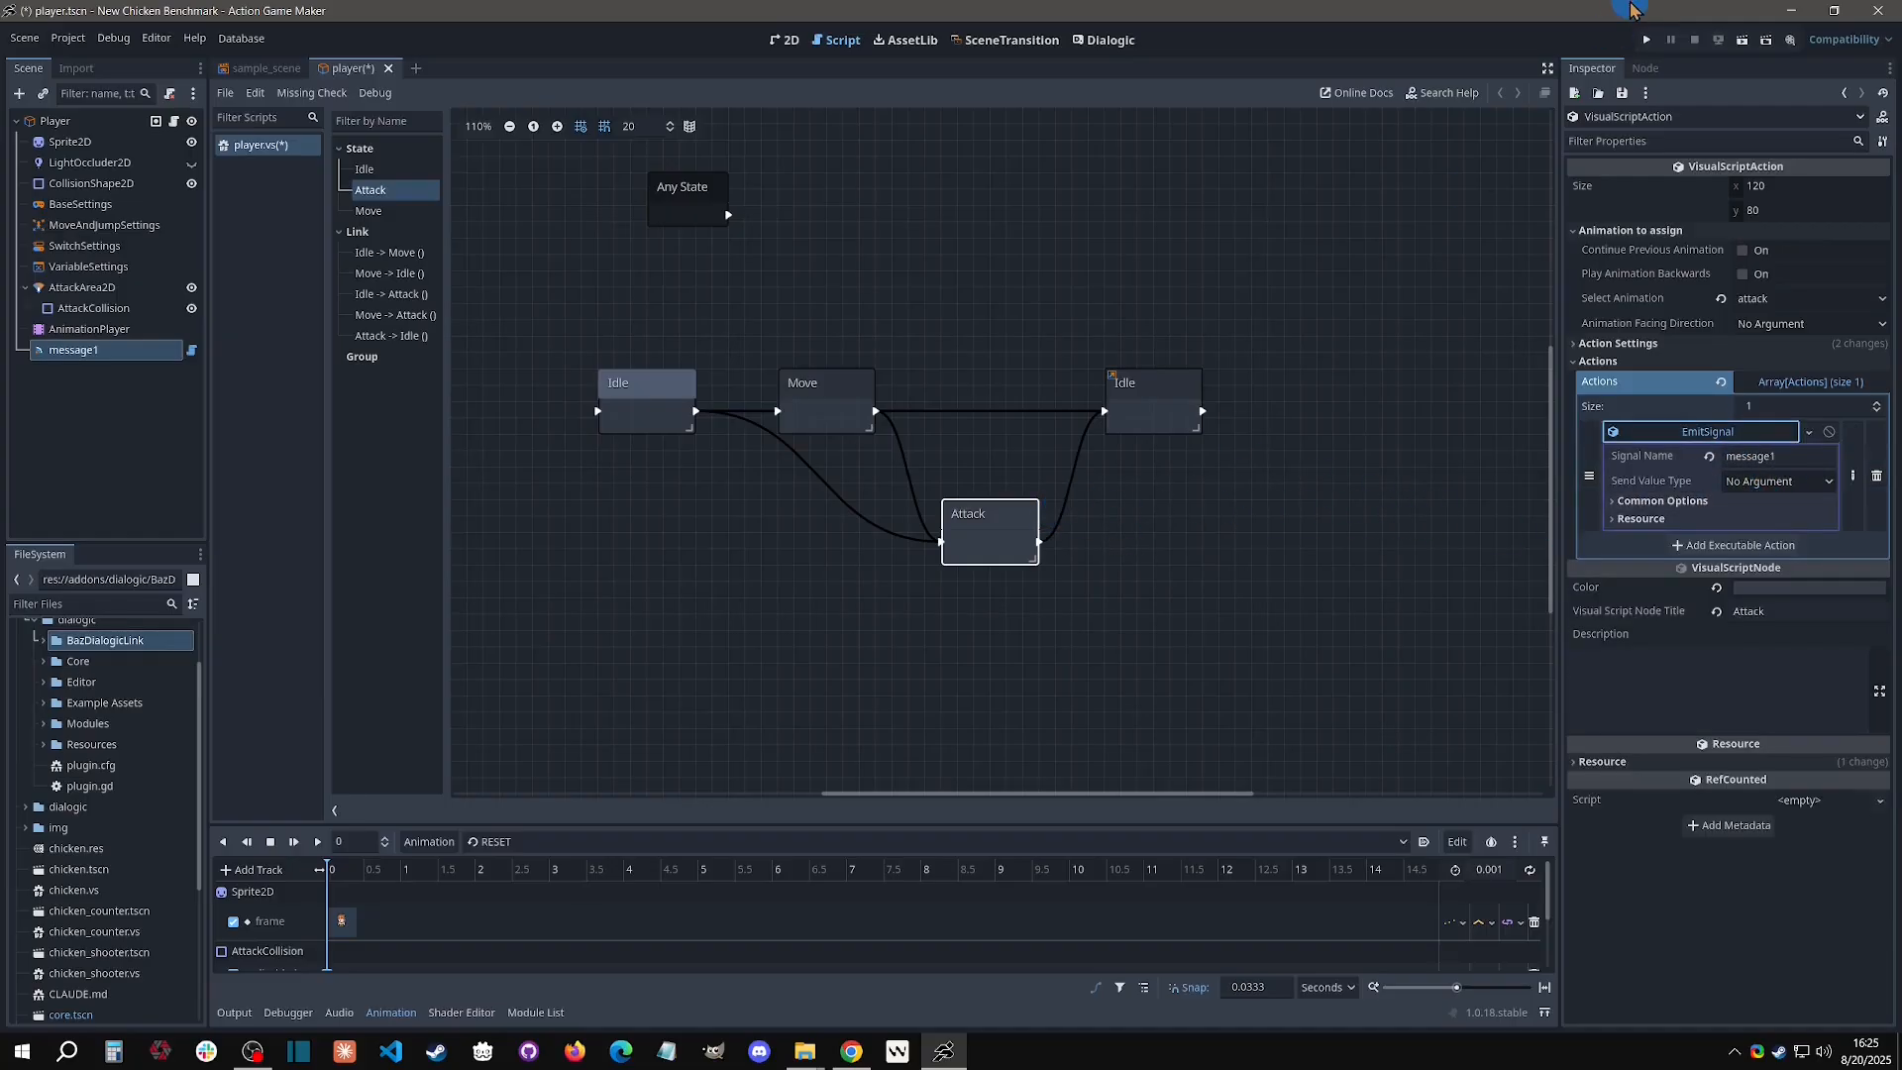
Run the game, trigger the dialogue with the player's attack, advance it to the choices, and close the game.
click(1646, 39)
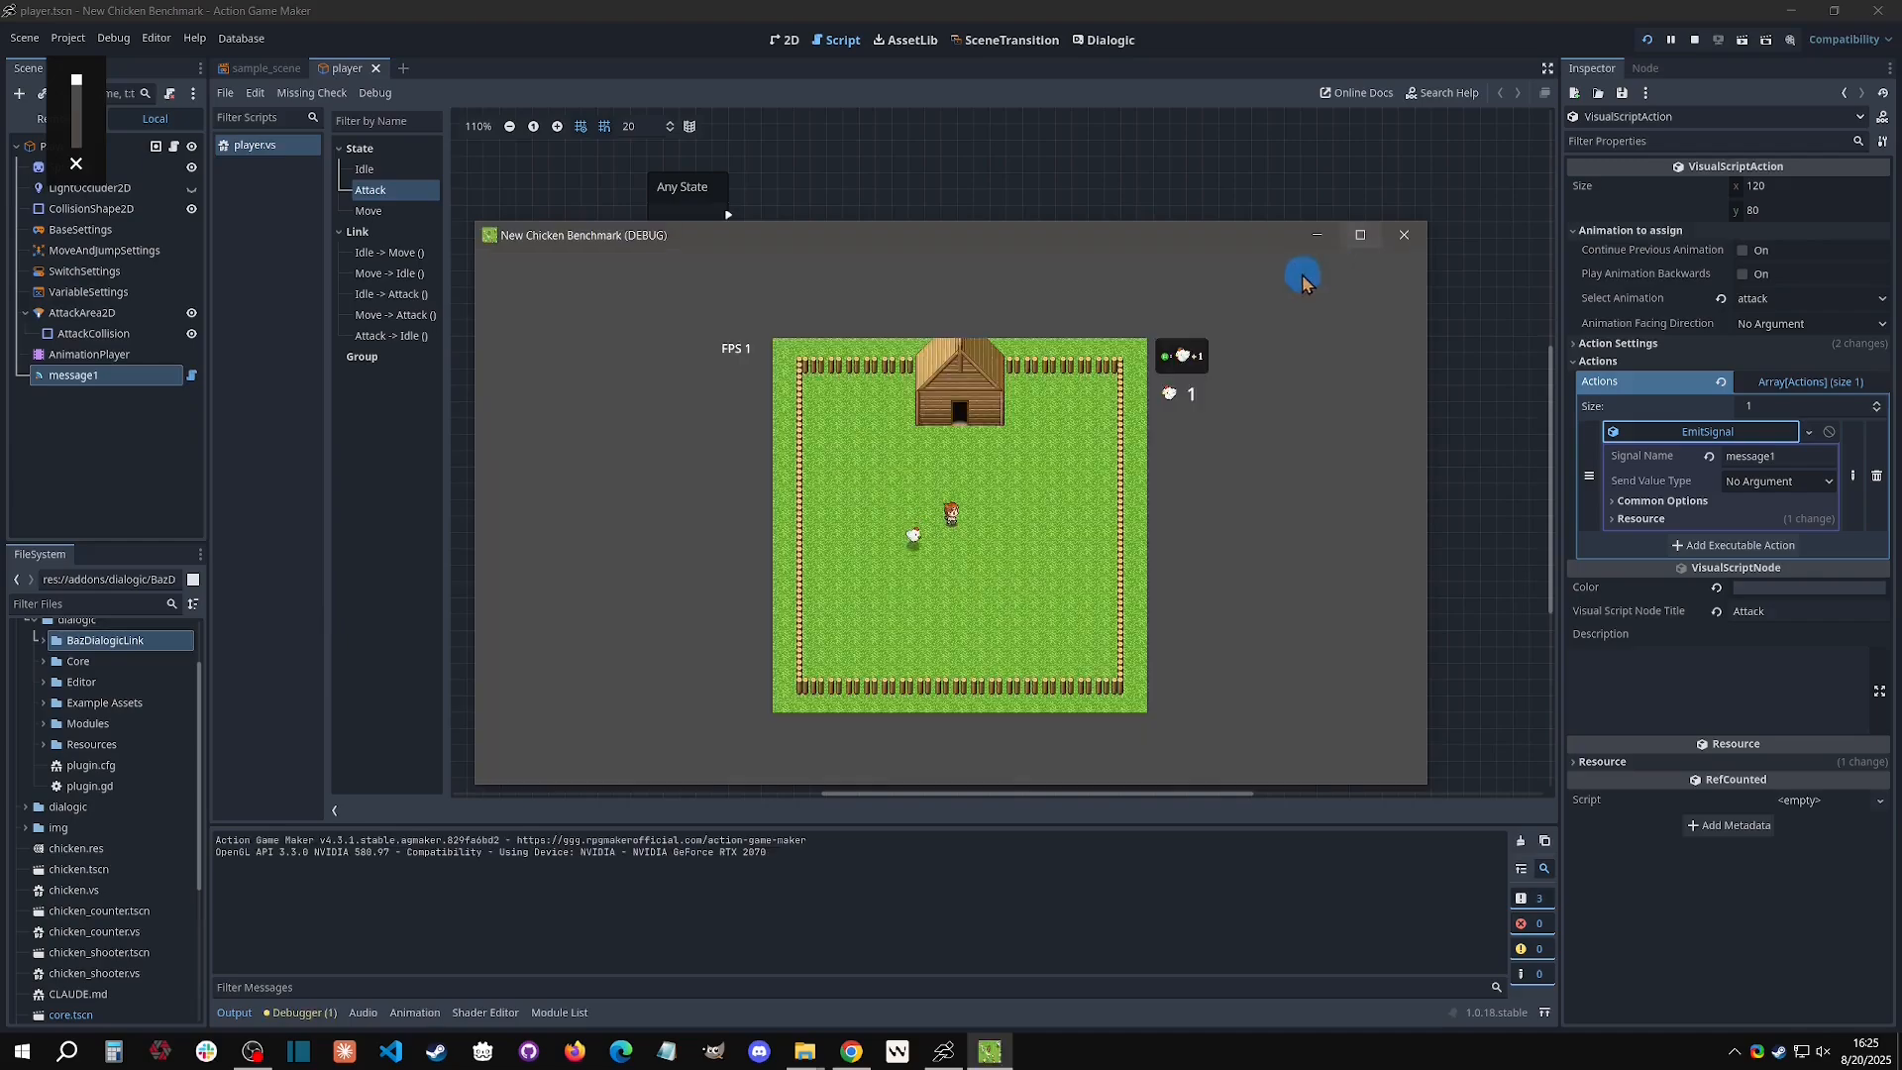
key(space)
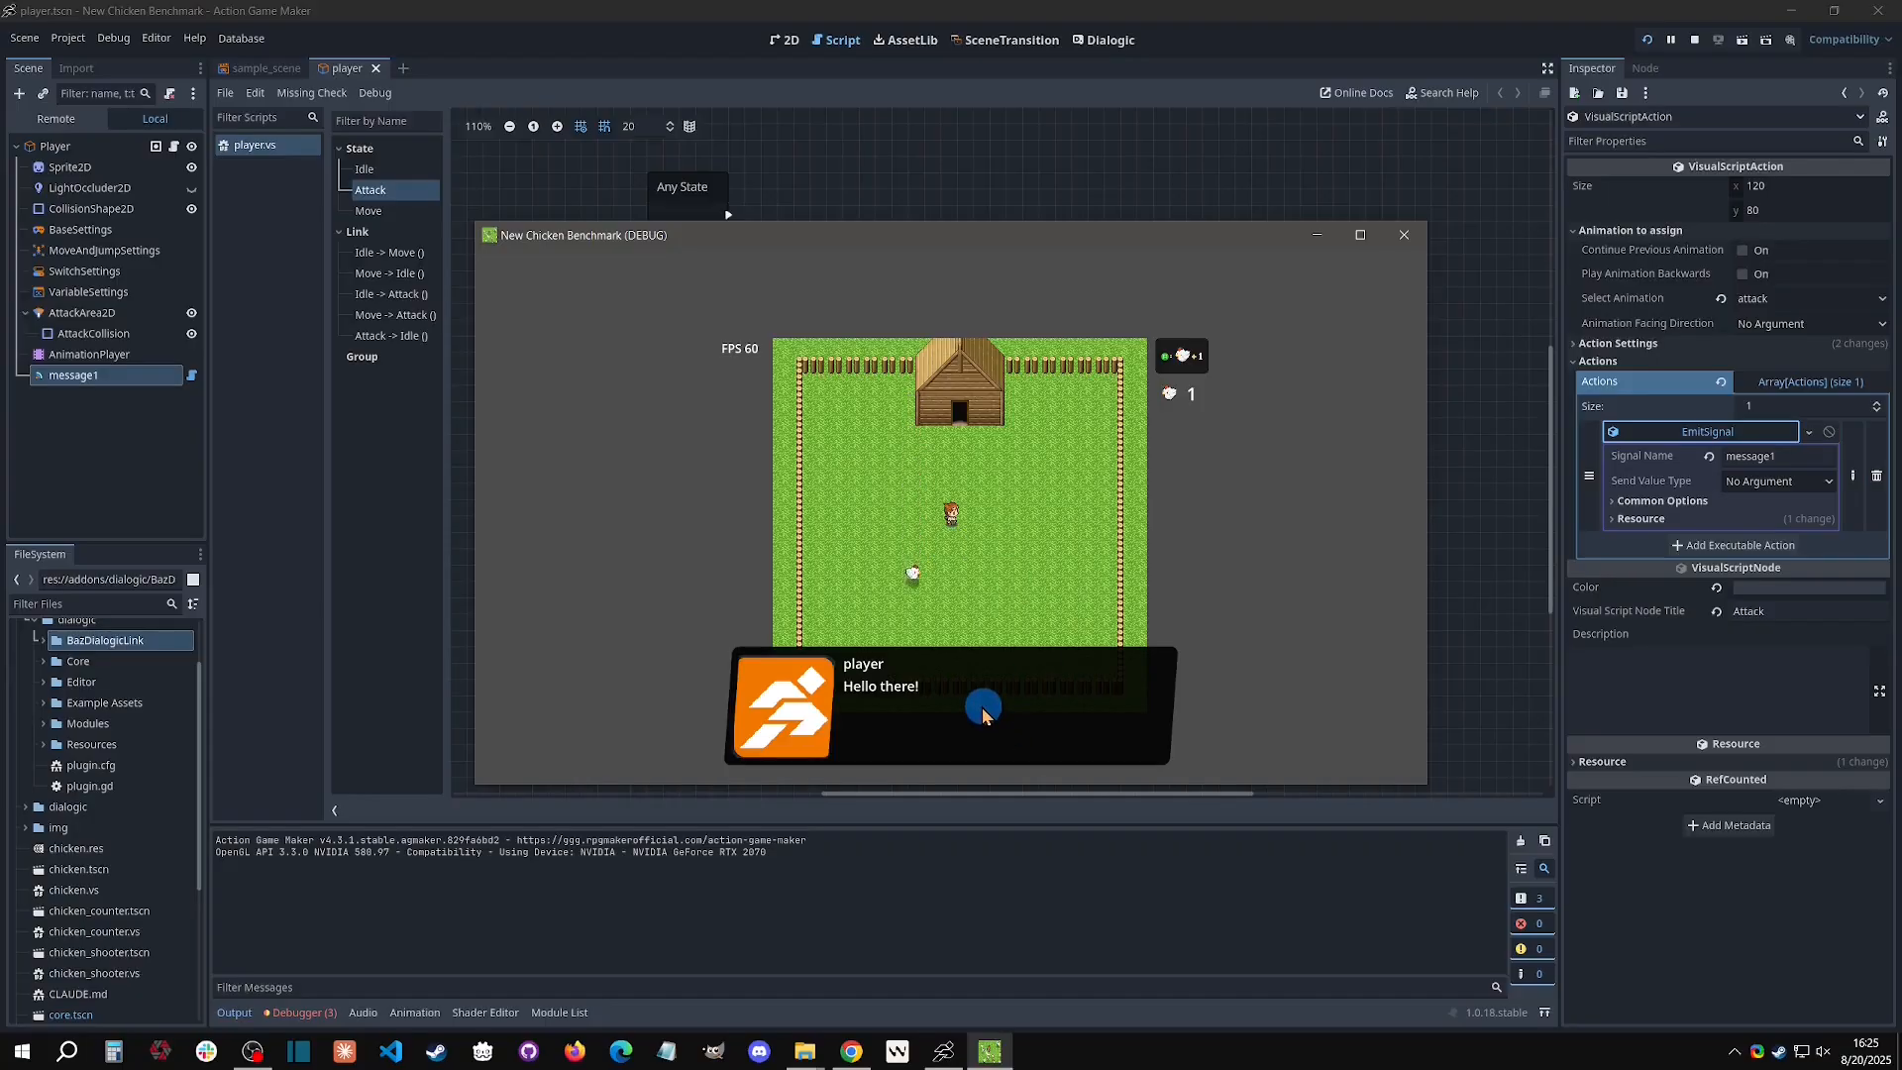
click(1102, 681)
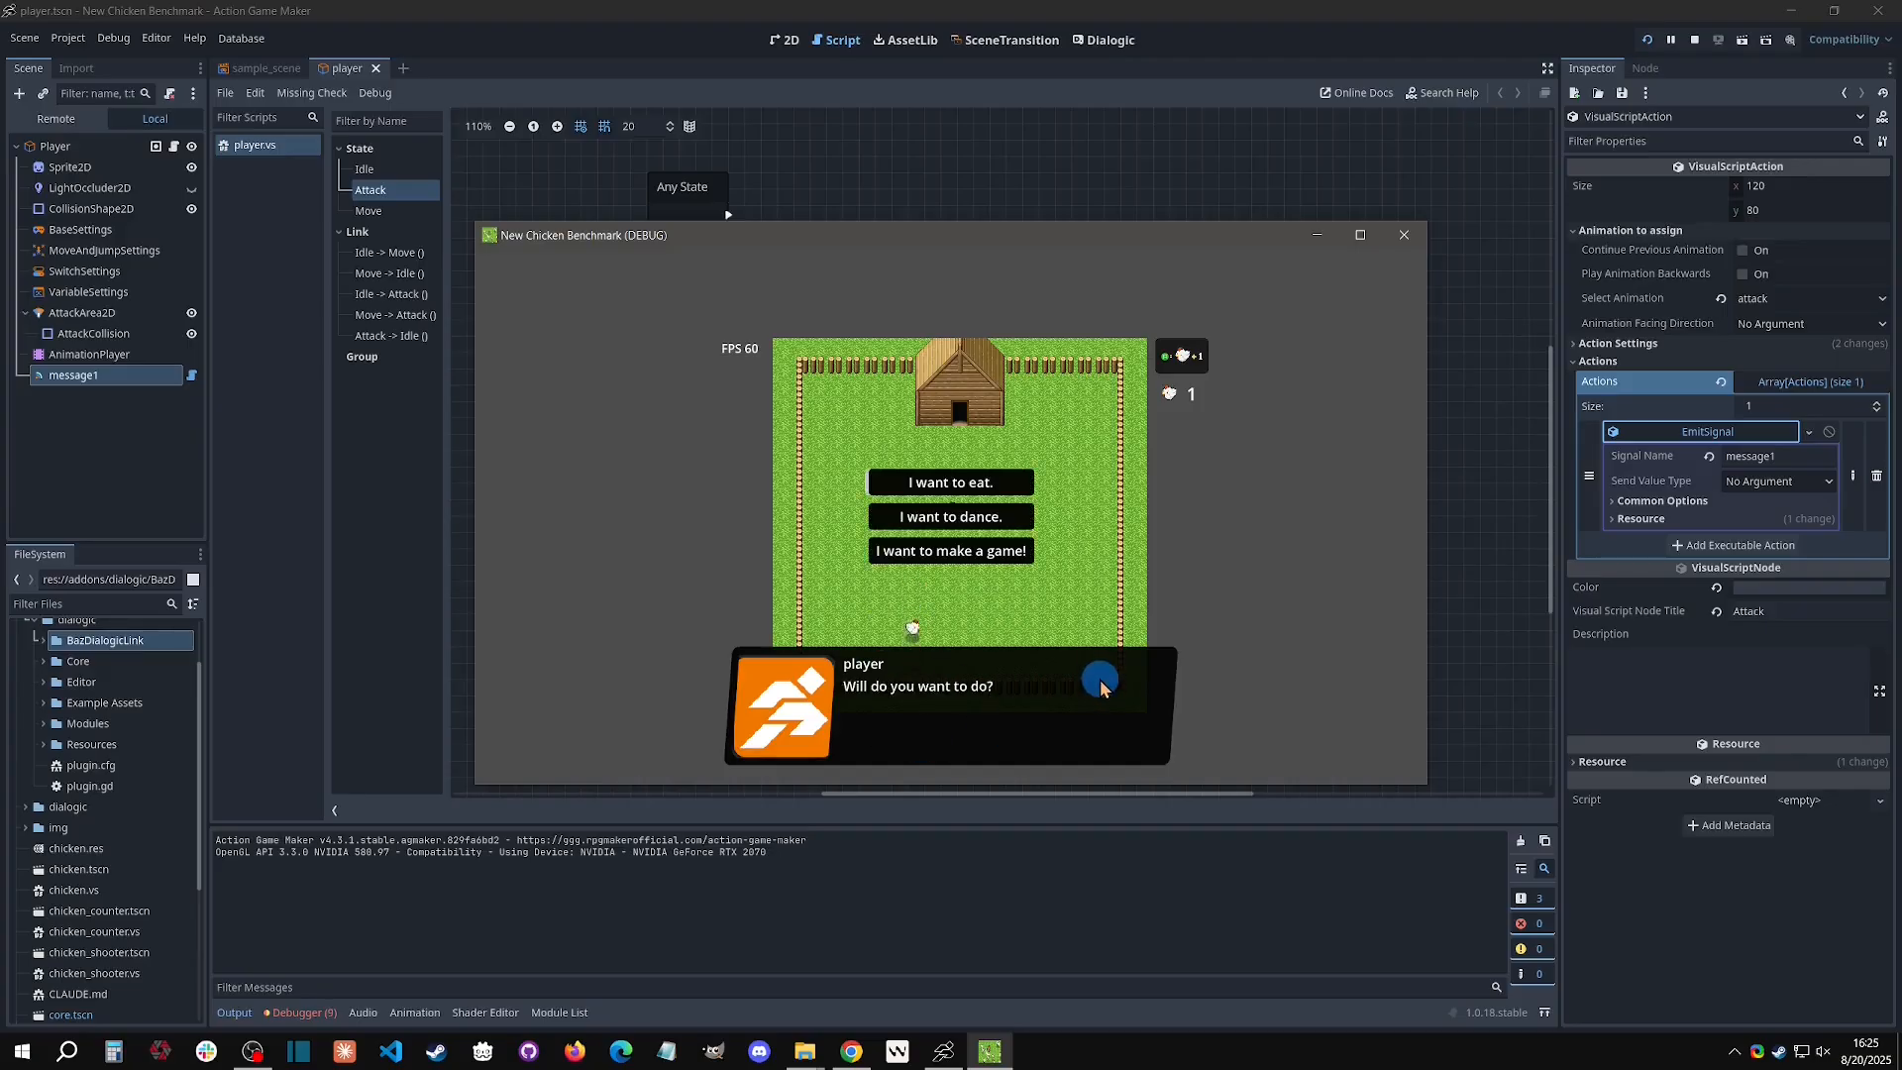
click(1416, 237)
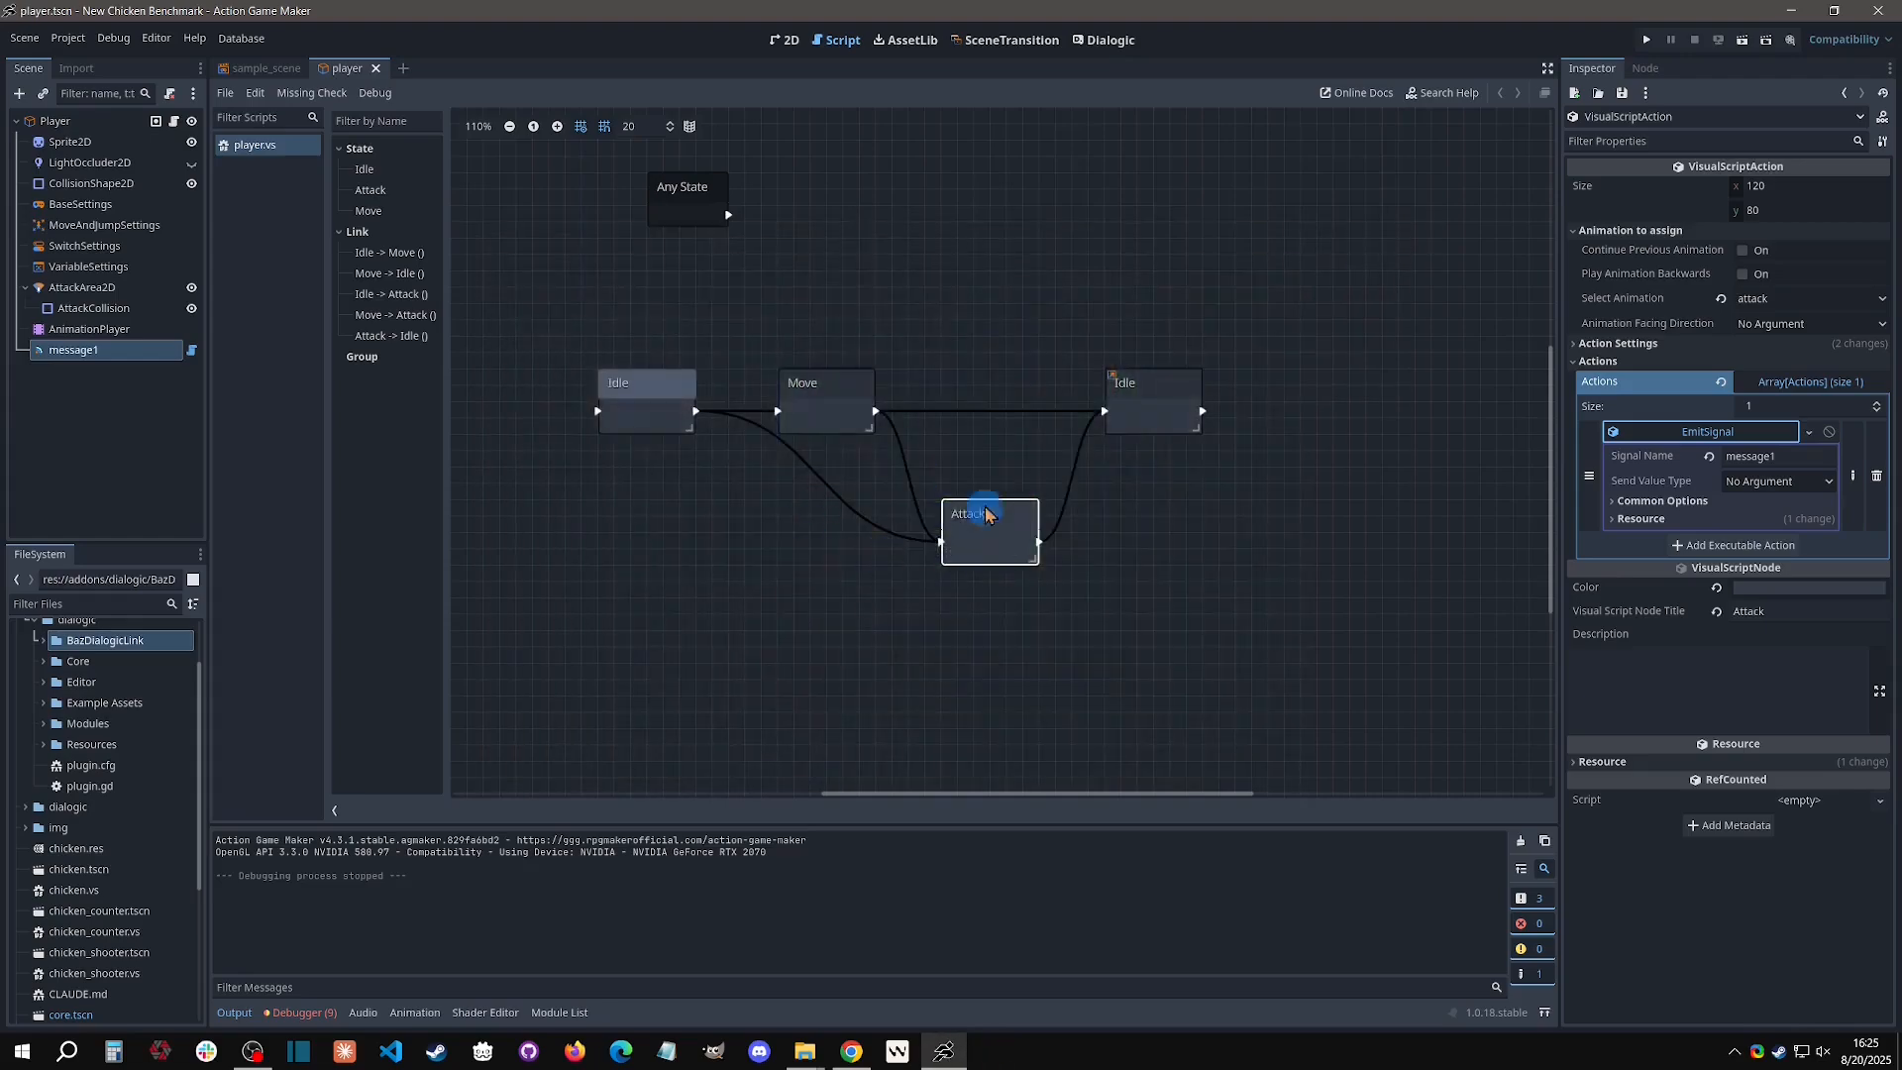
Review the Idle and Attack links and reset the Attack to Idle link's switching condition to SATISFIES_ANY_OF.
click(1078, 464)
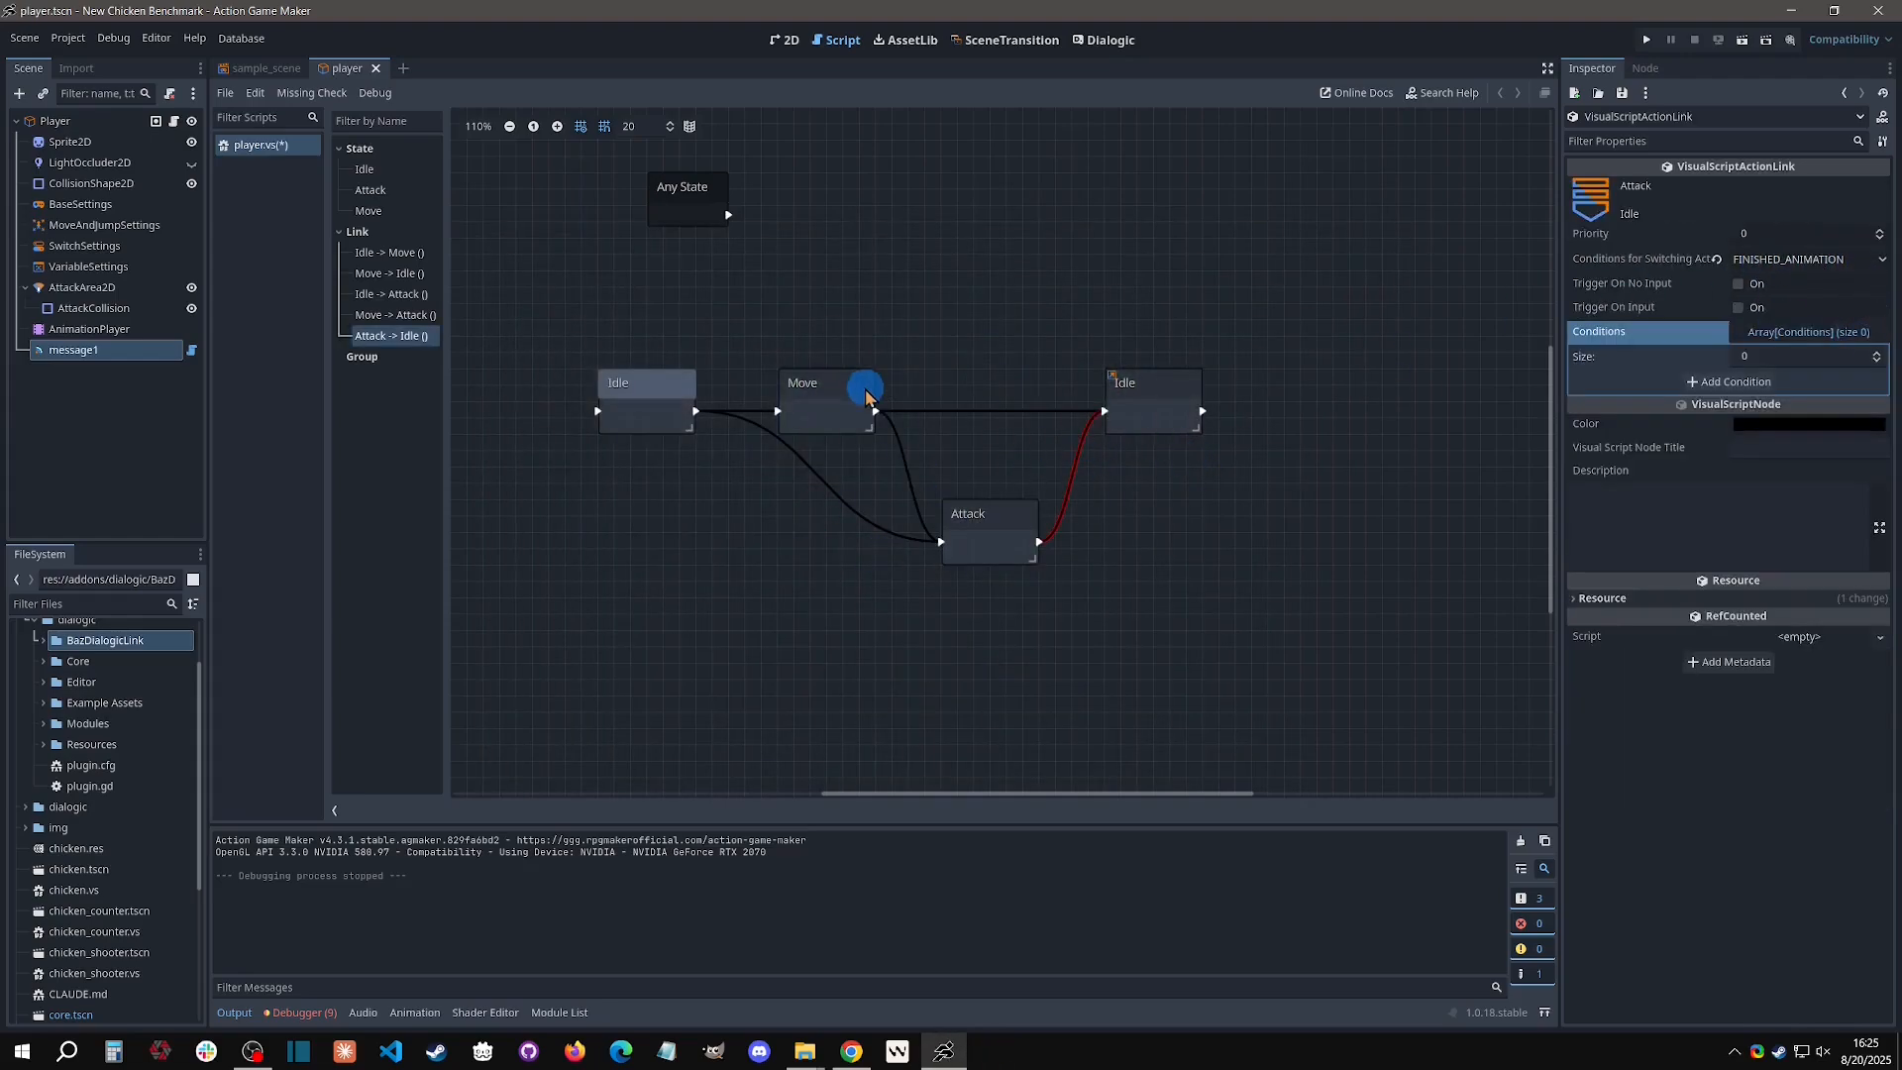
click(657, 426)
click(804, 464)
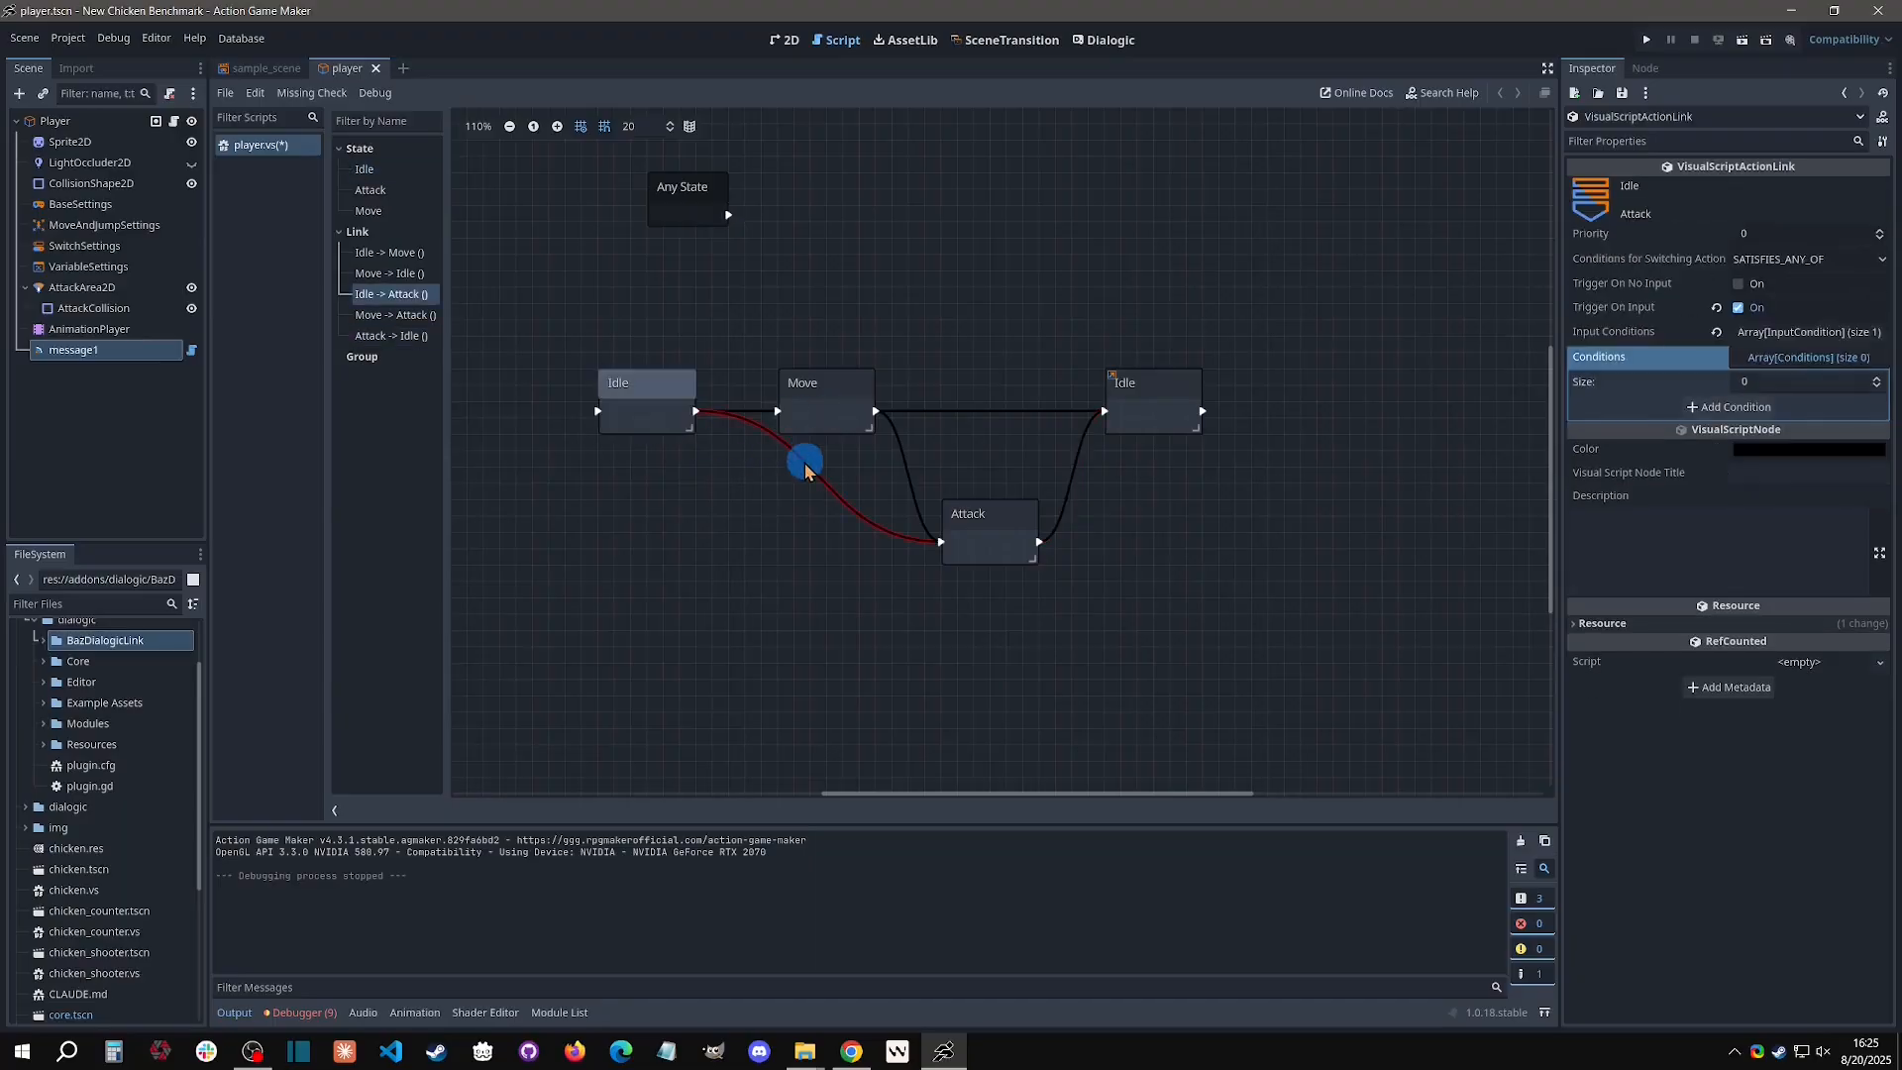
click(976, 540)
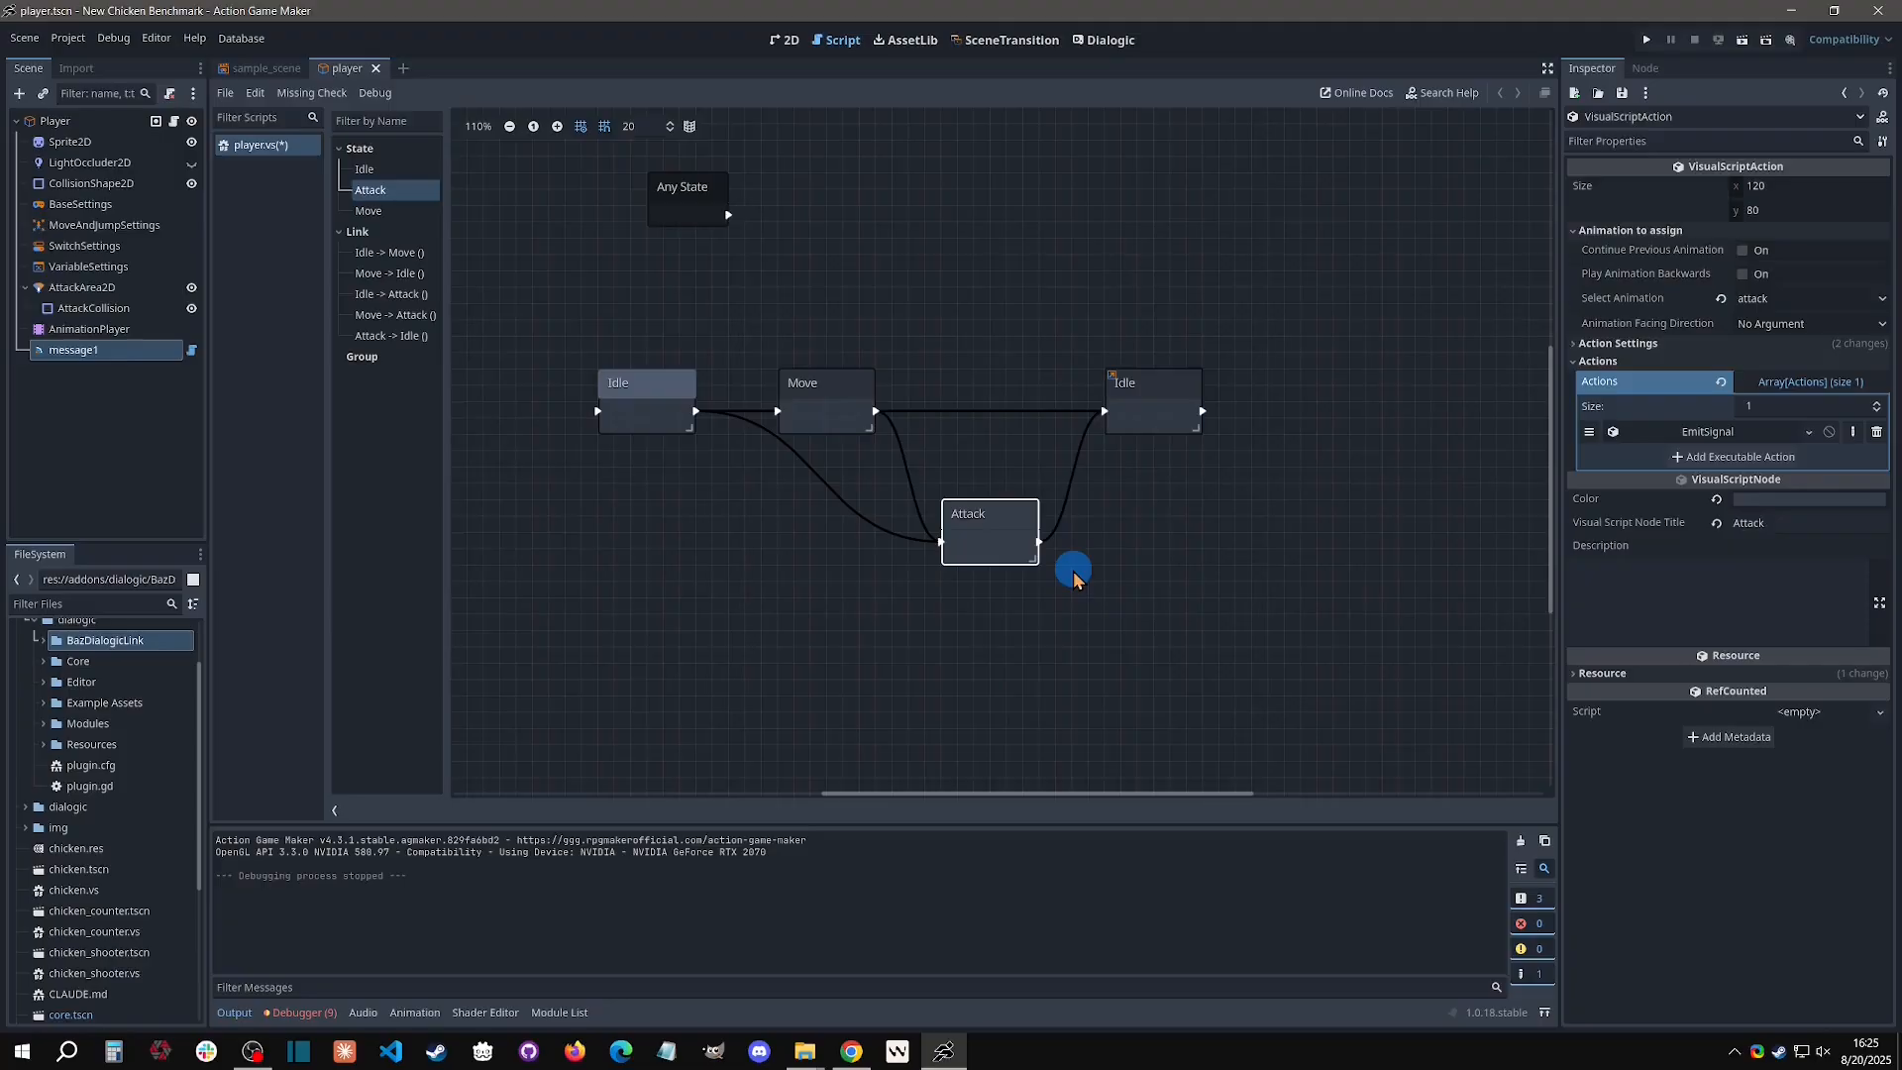
click(1074, 484)
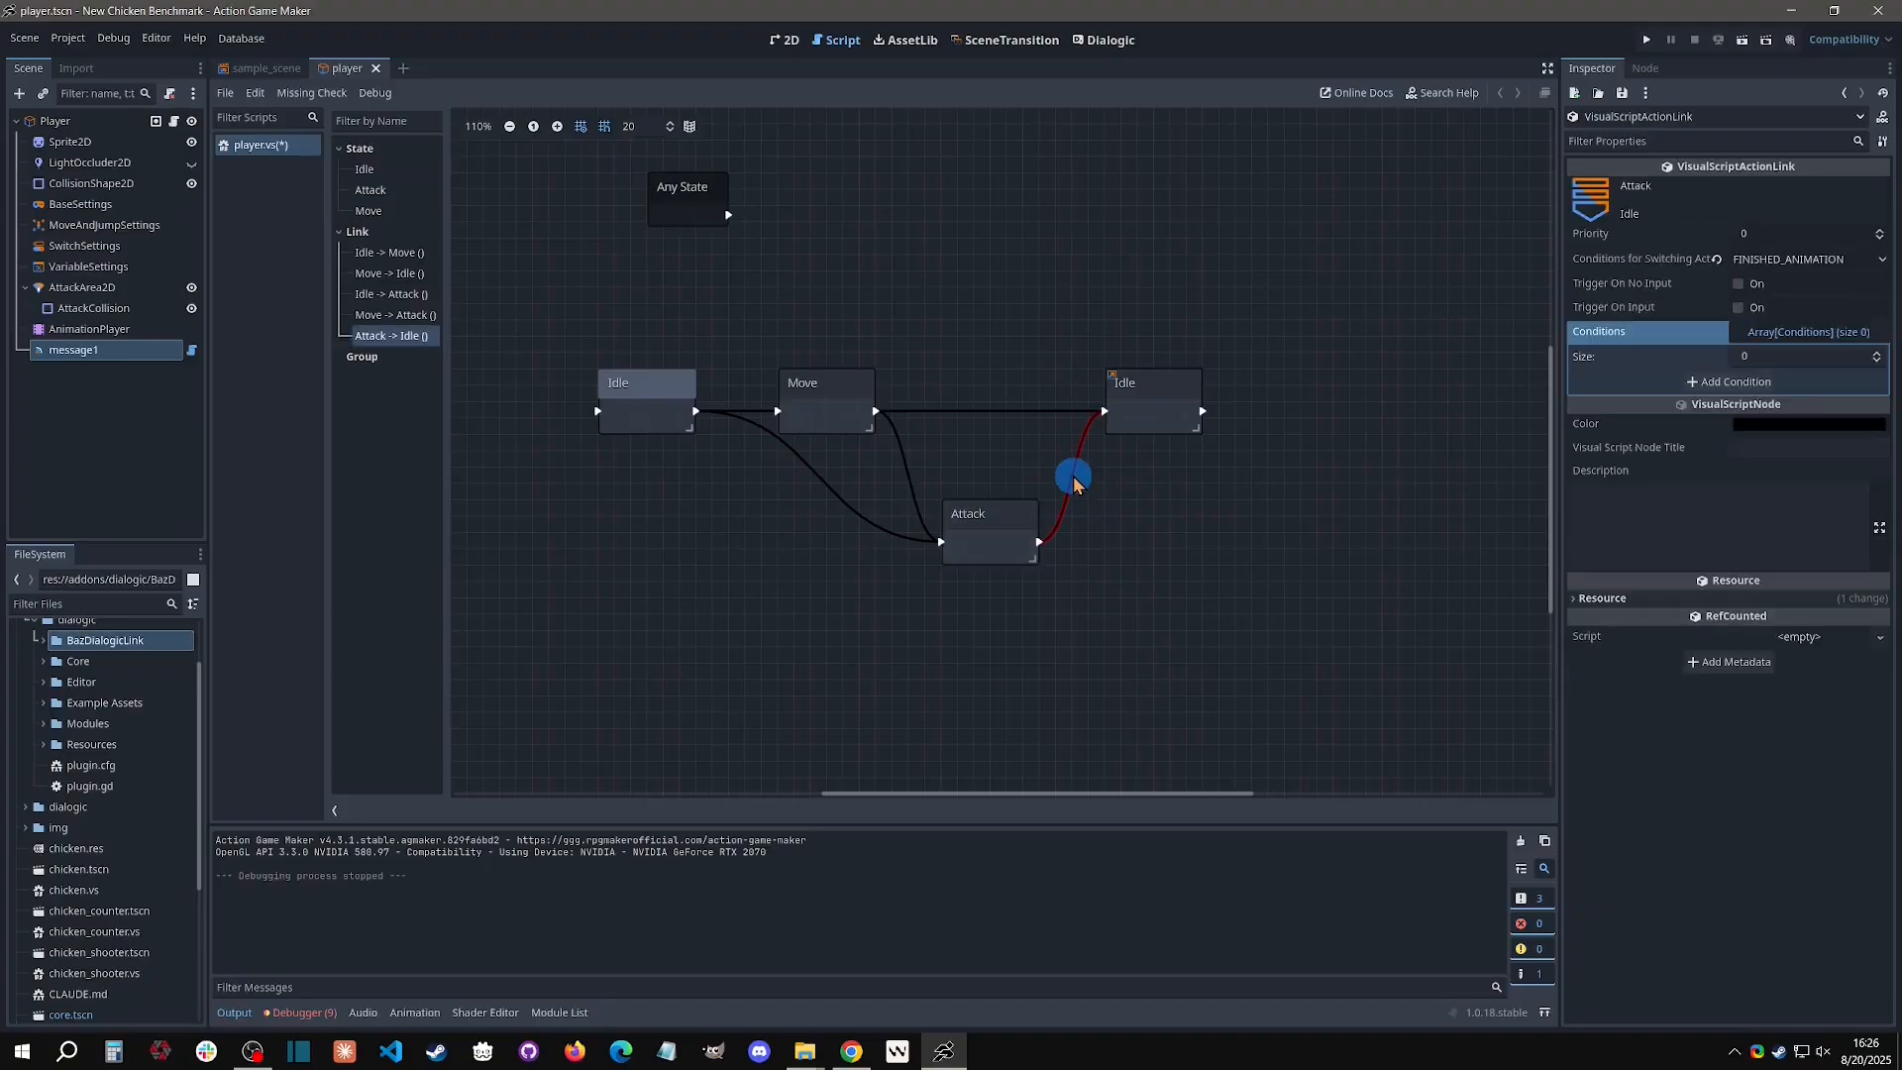
click(1732, 260)
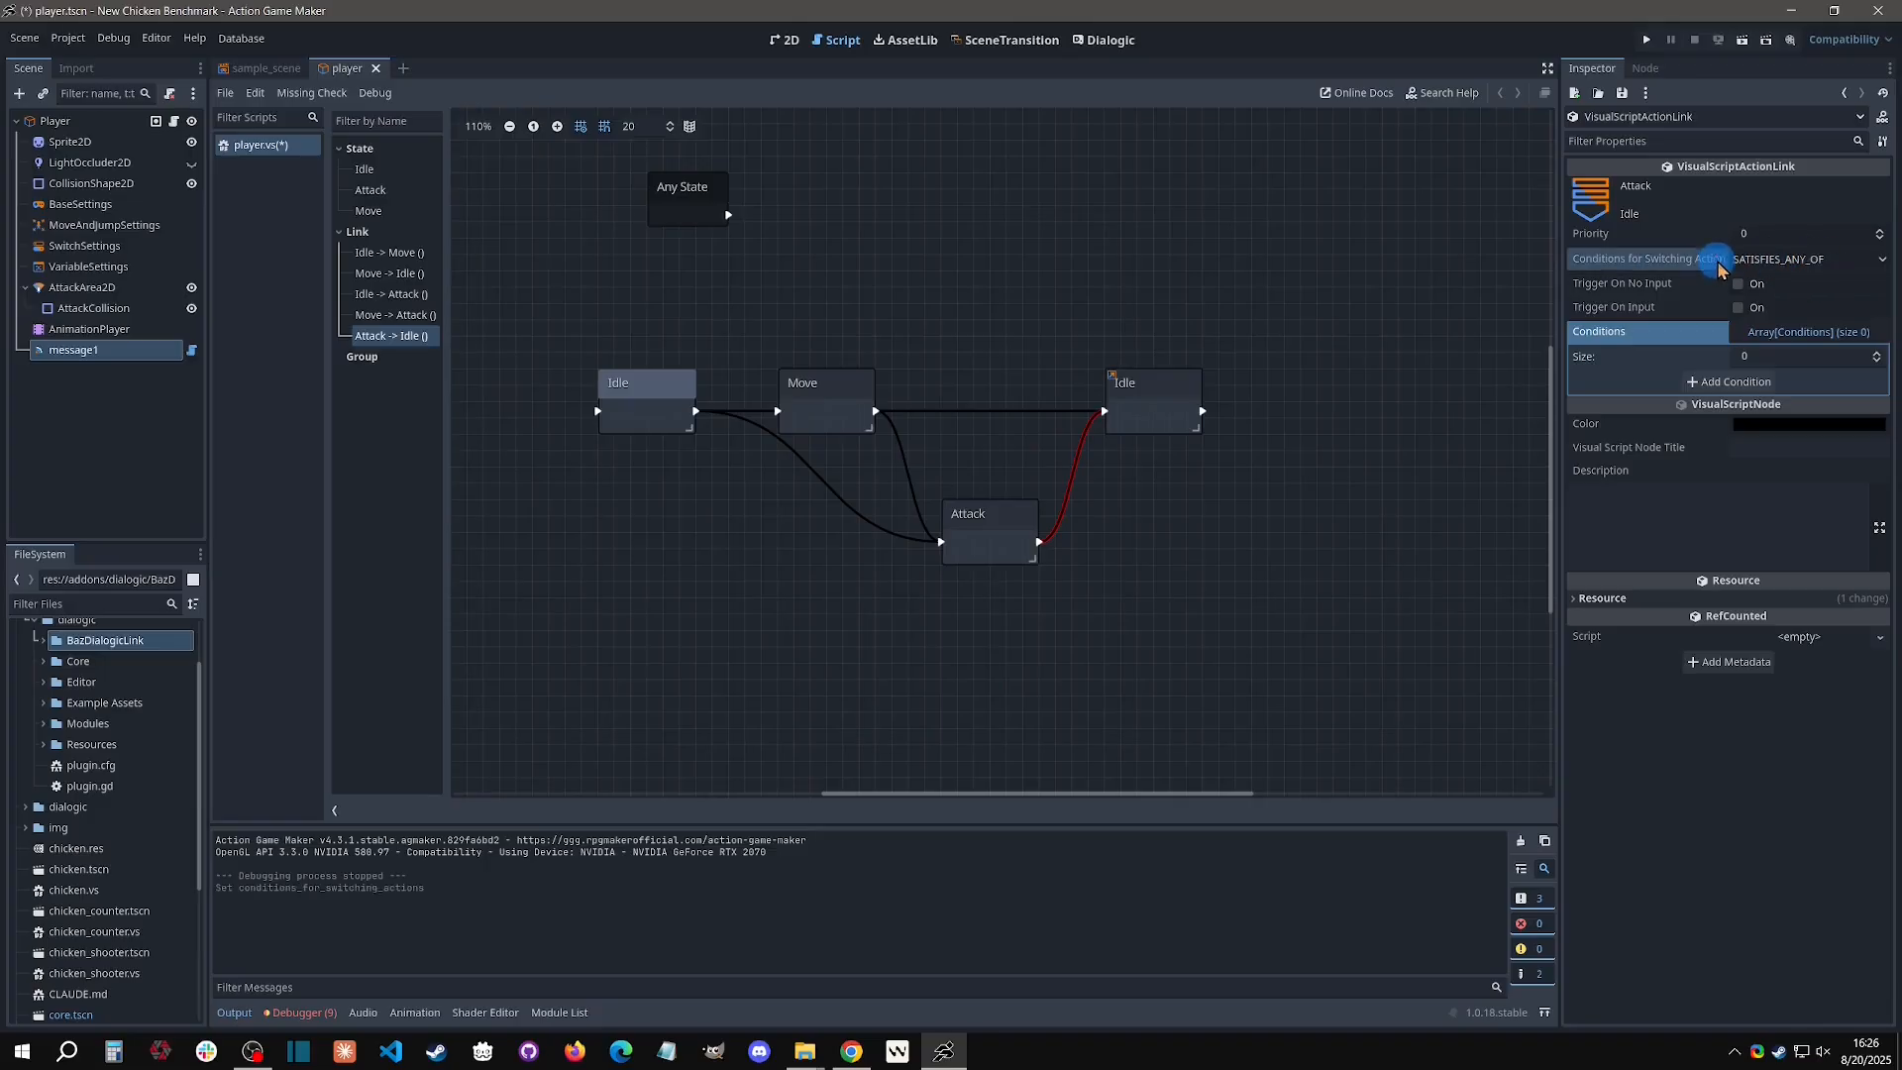
Add a SignalDetected condition to the Attack to Idle link, filtered By Name with the signal name timeline_ended.
click(1724, 386)
click(681, 296)
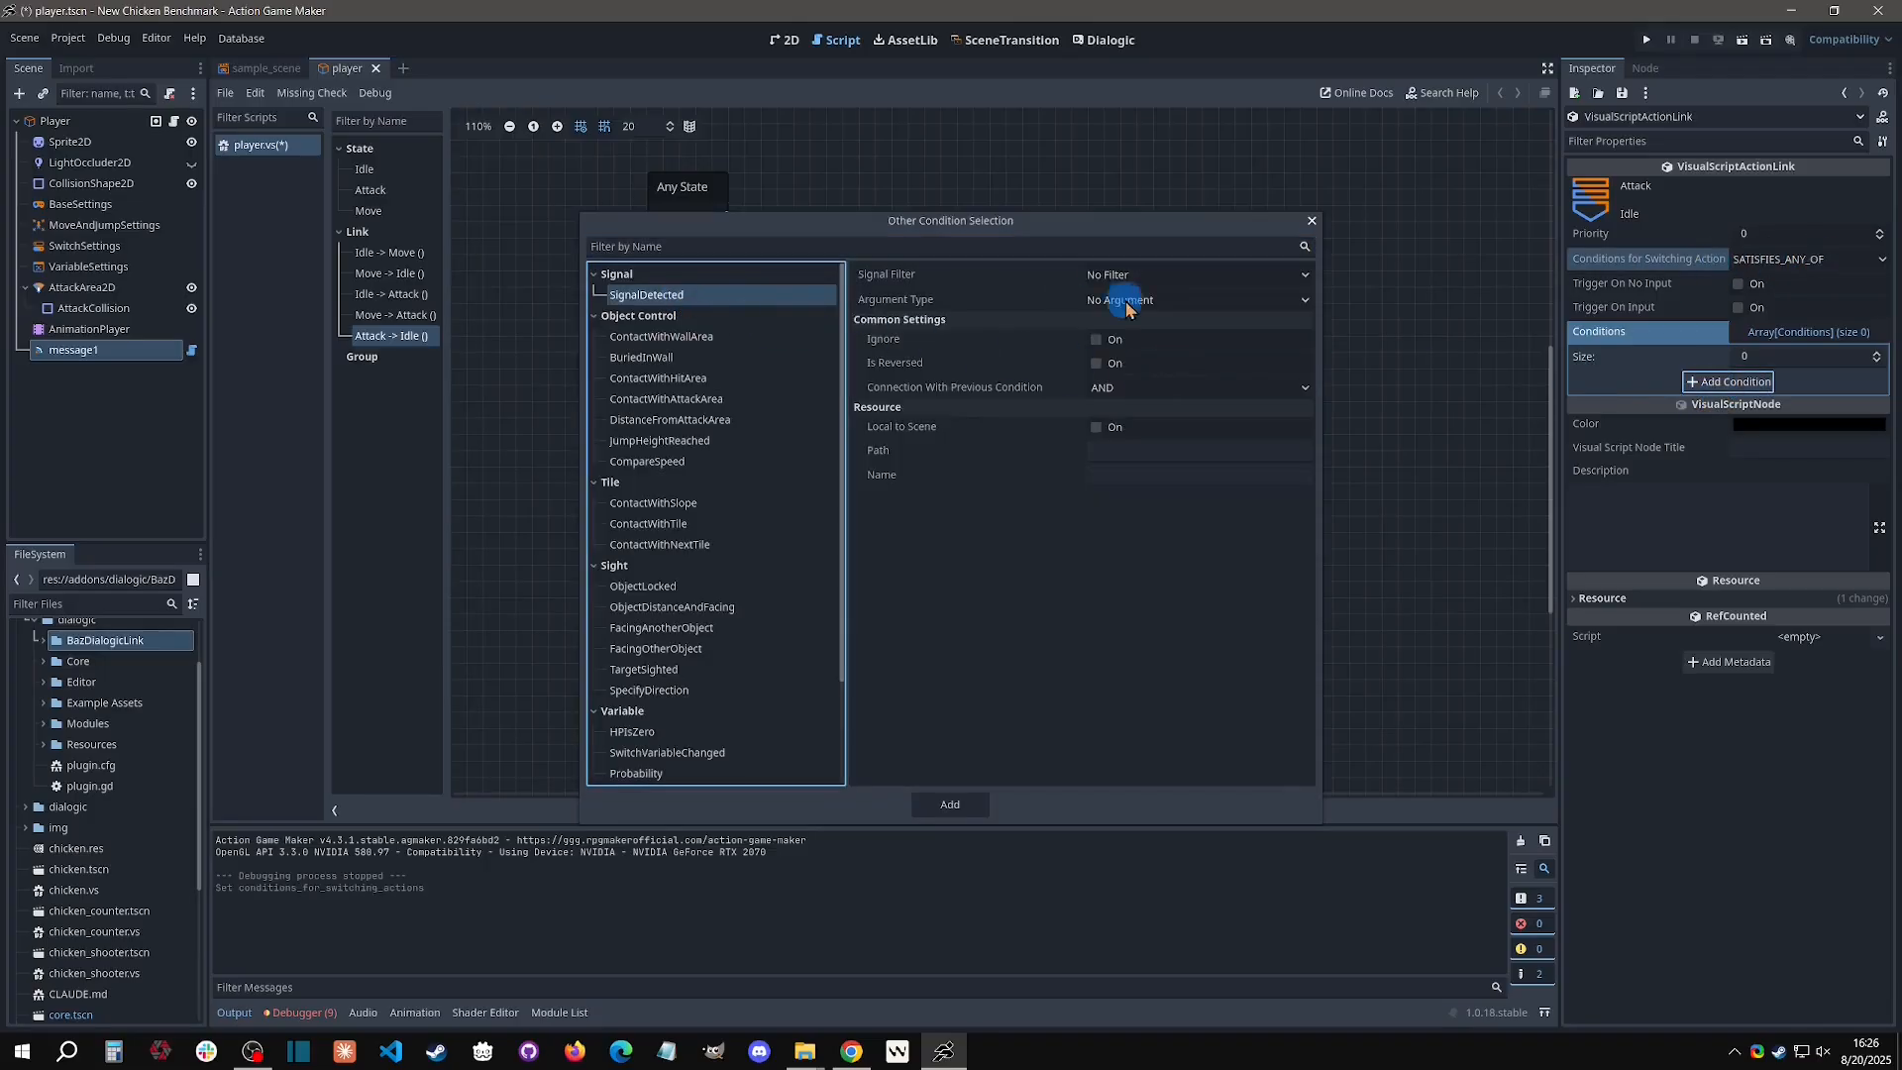
click(1139, 275)
click(1139, 315)
click(1140, 301)
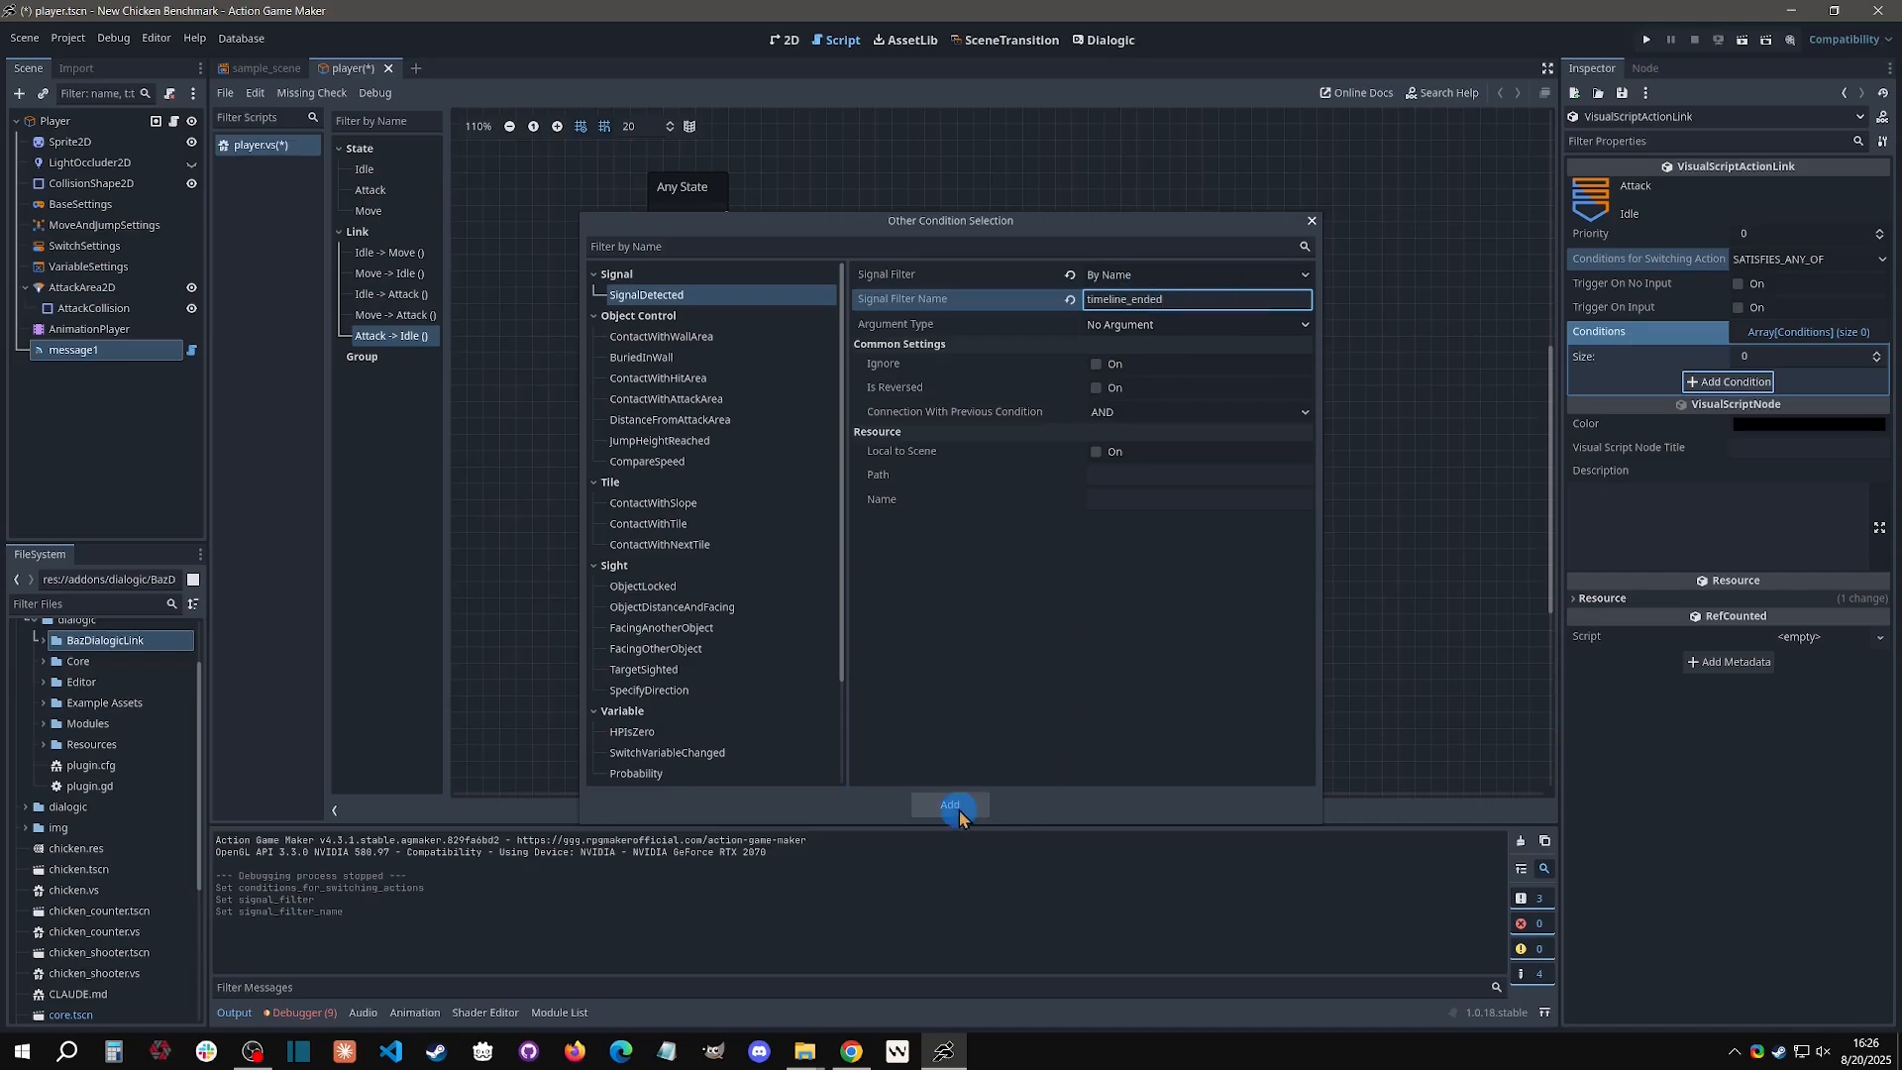
click(951, 806)
click(1677, 406)
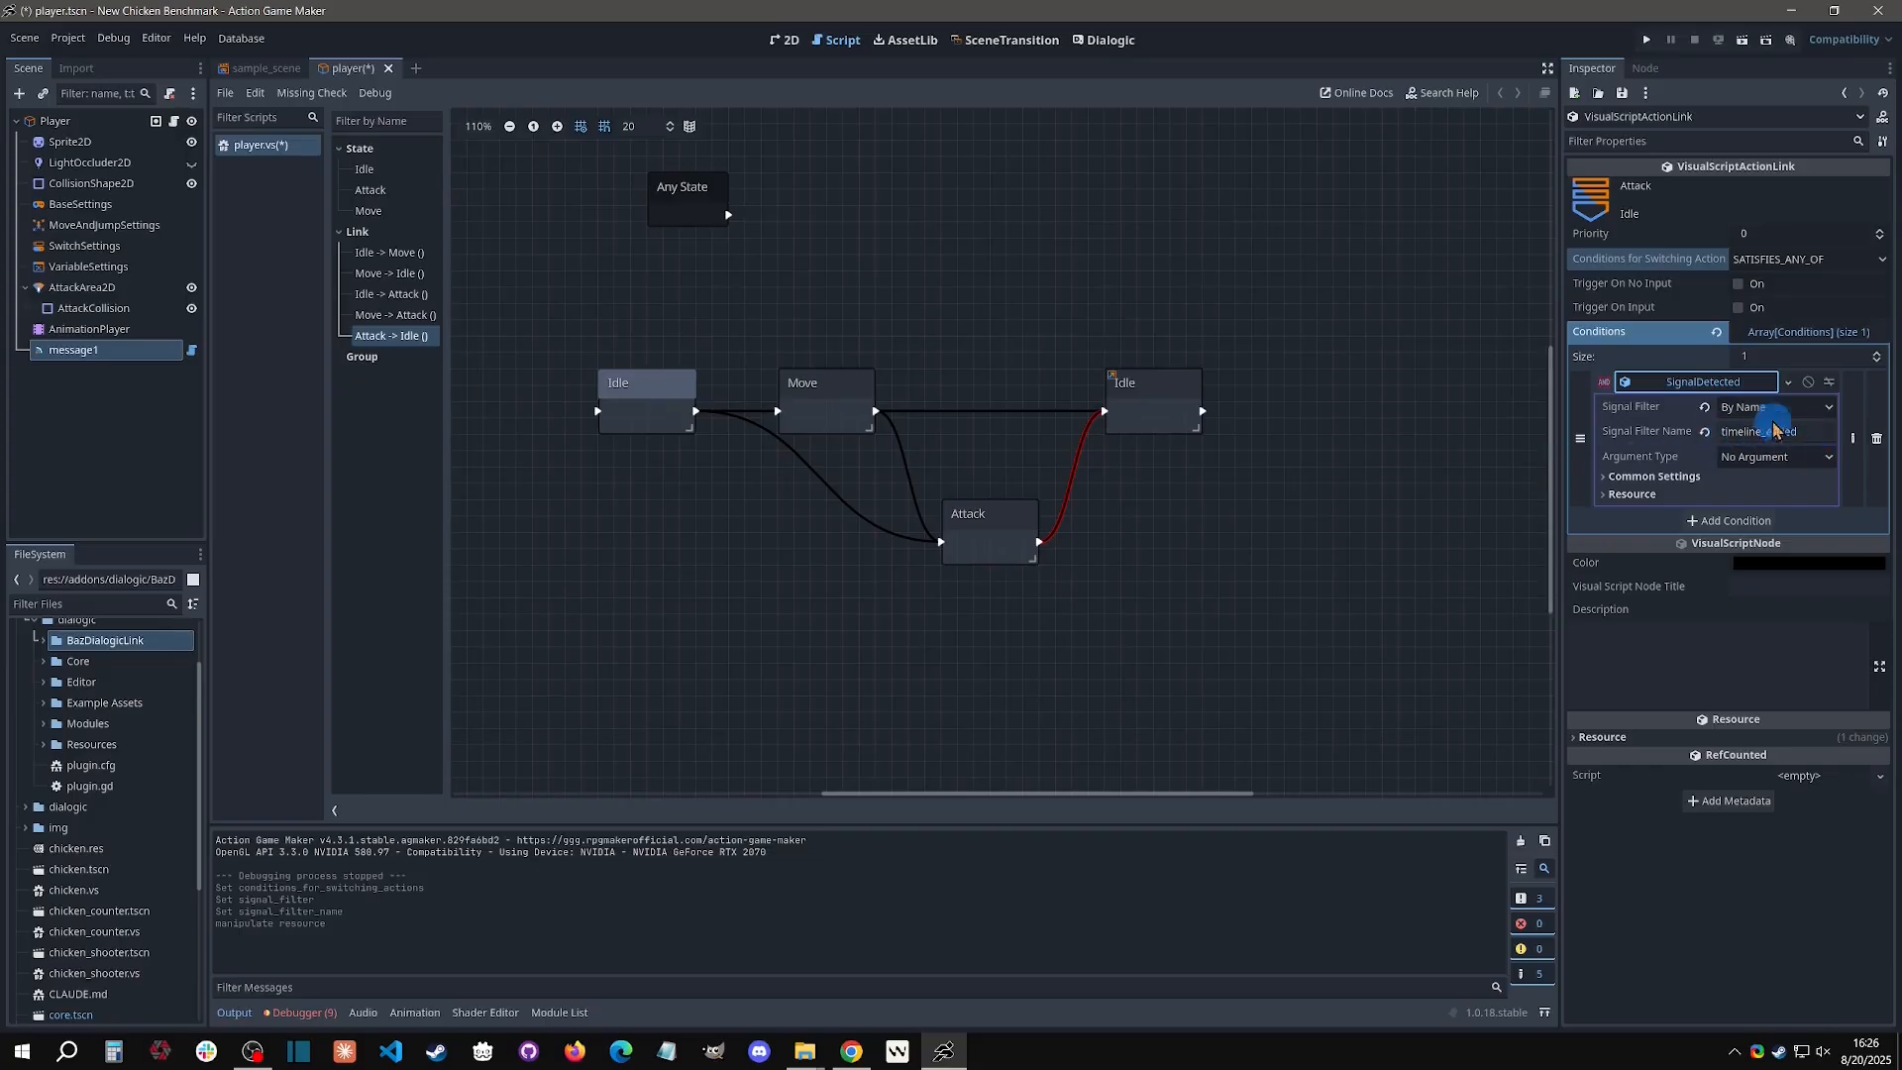
Save the SignalDetected condition as the reusable resource timeline_ended.tres in the res://dialogic folder.
click(1740, 384)
click(1788, 385)
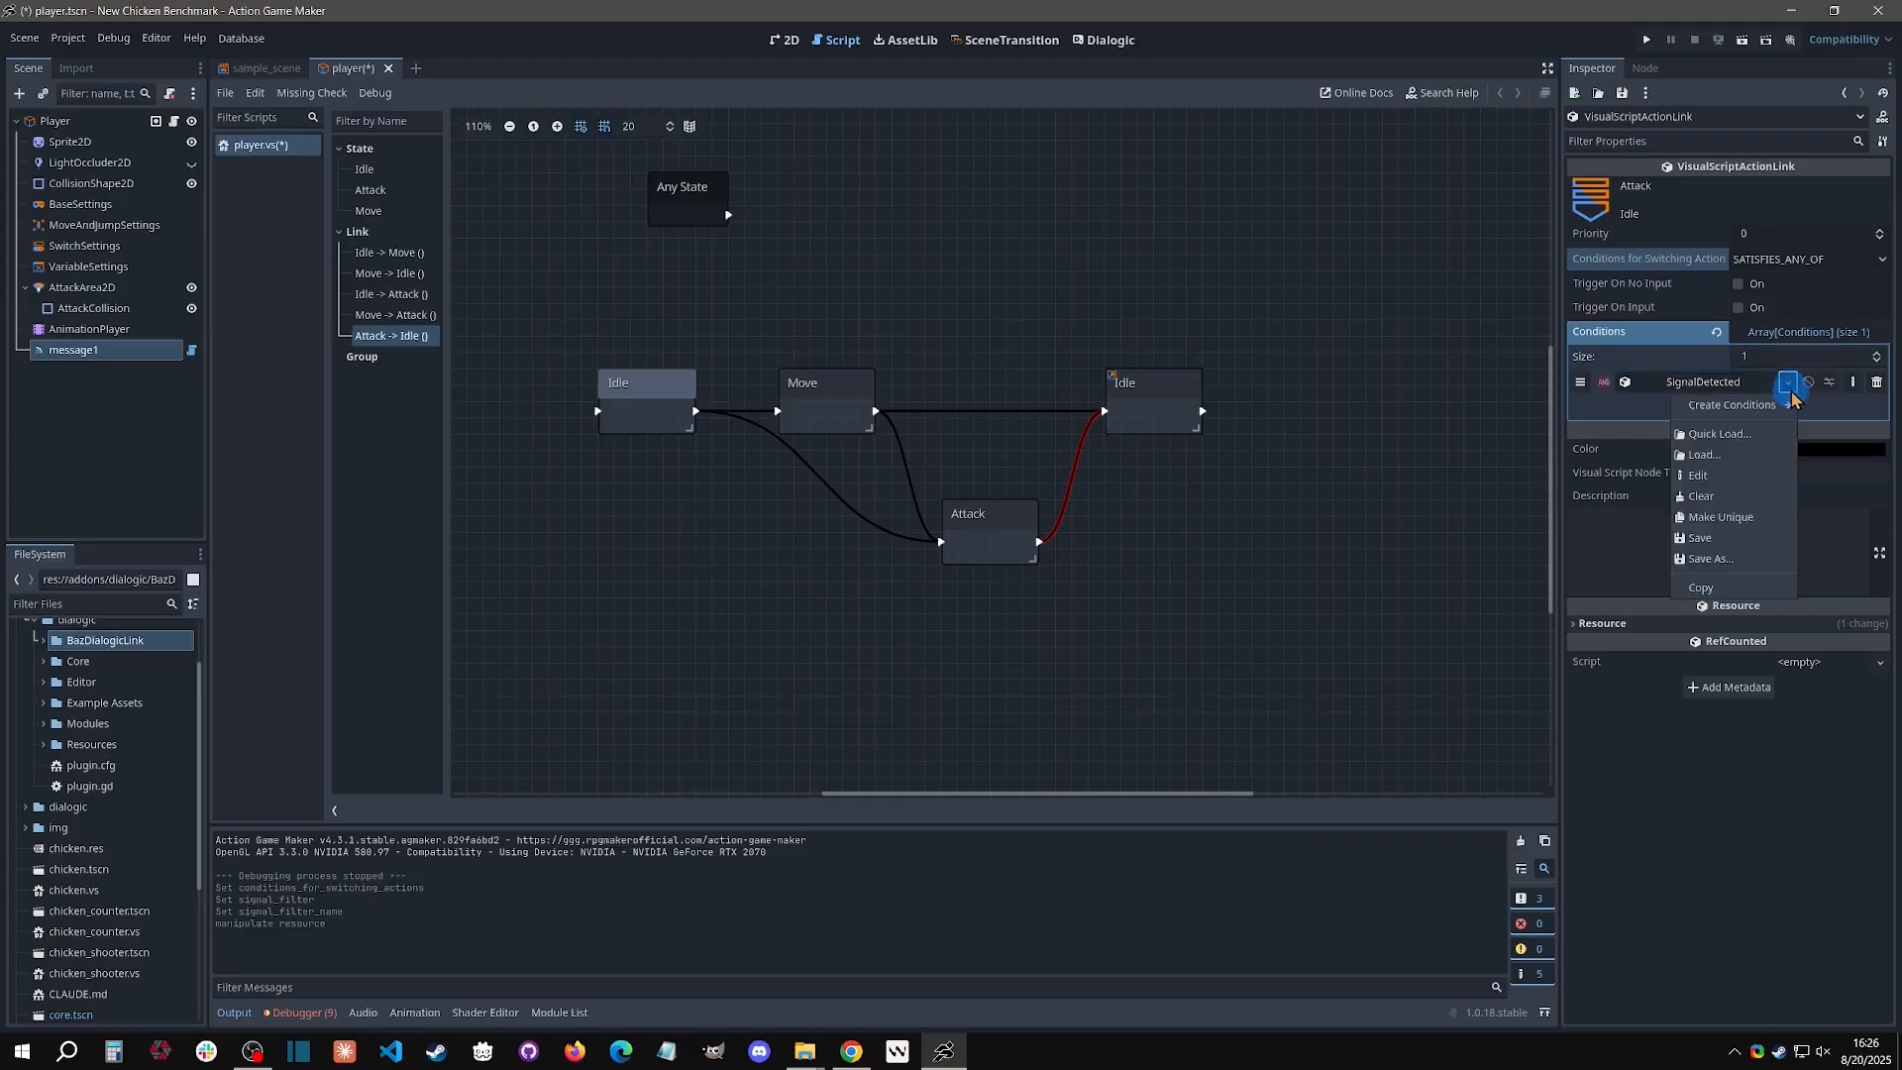
click(1728, 560)
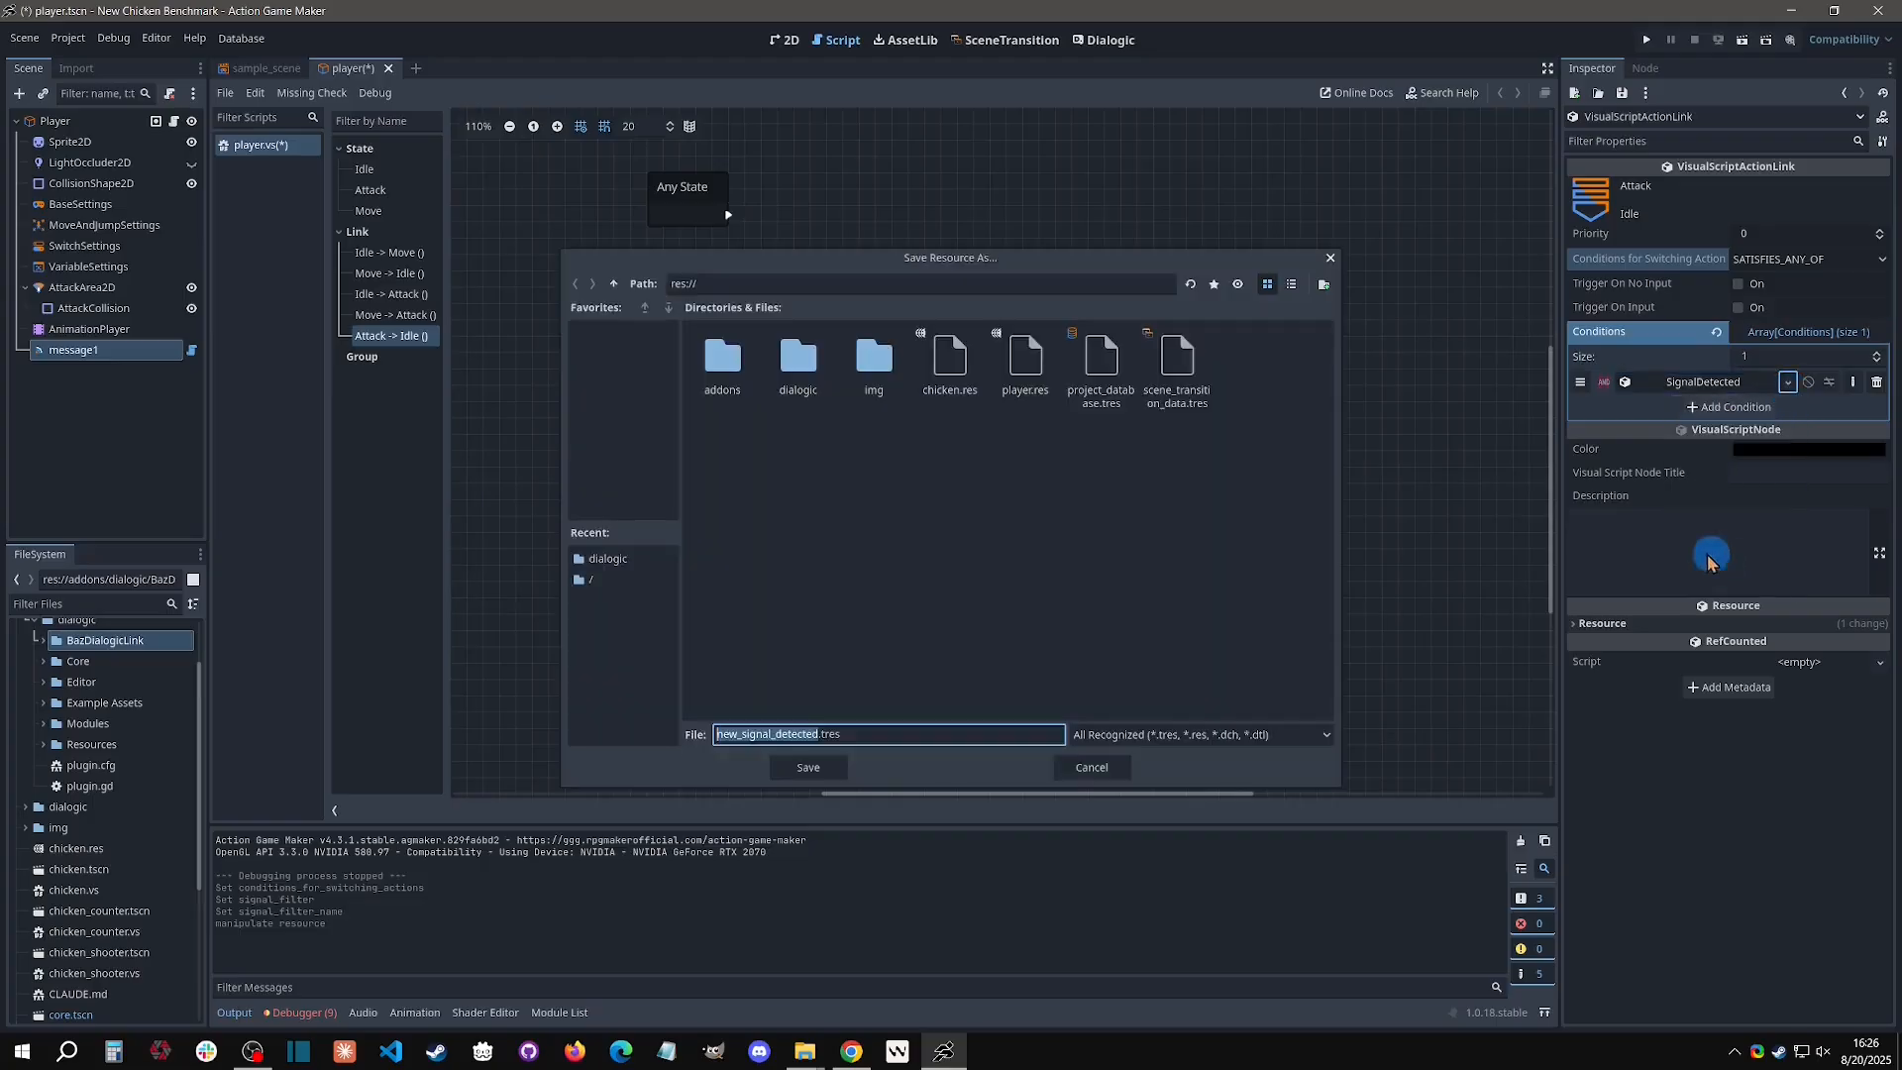
double_click(797, 362)
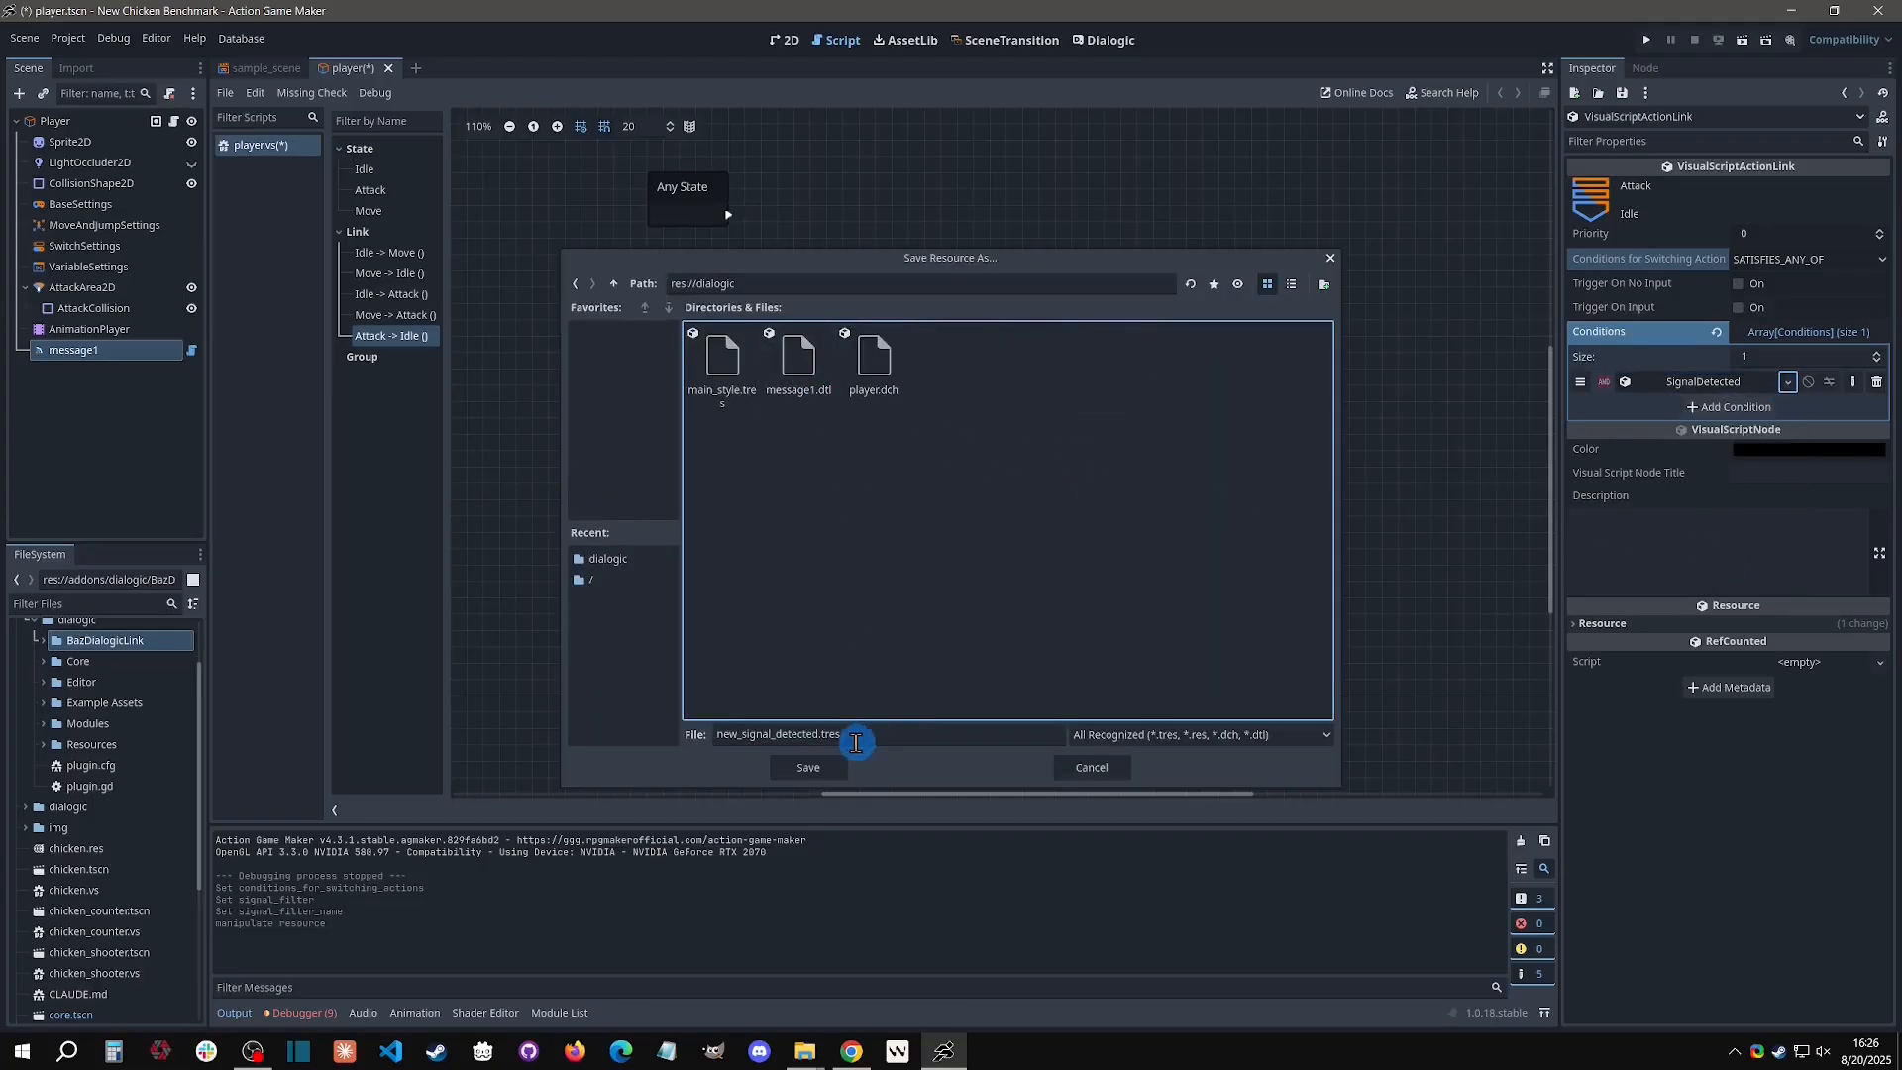
double_click(786, 734)
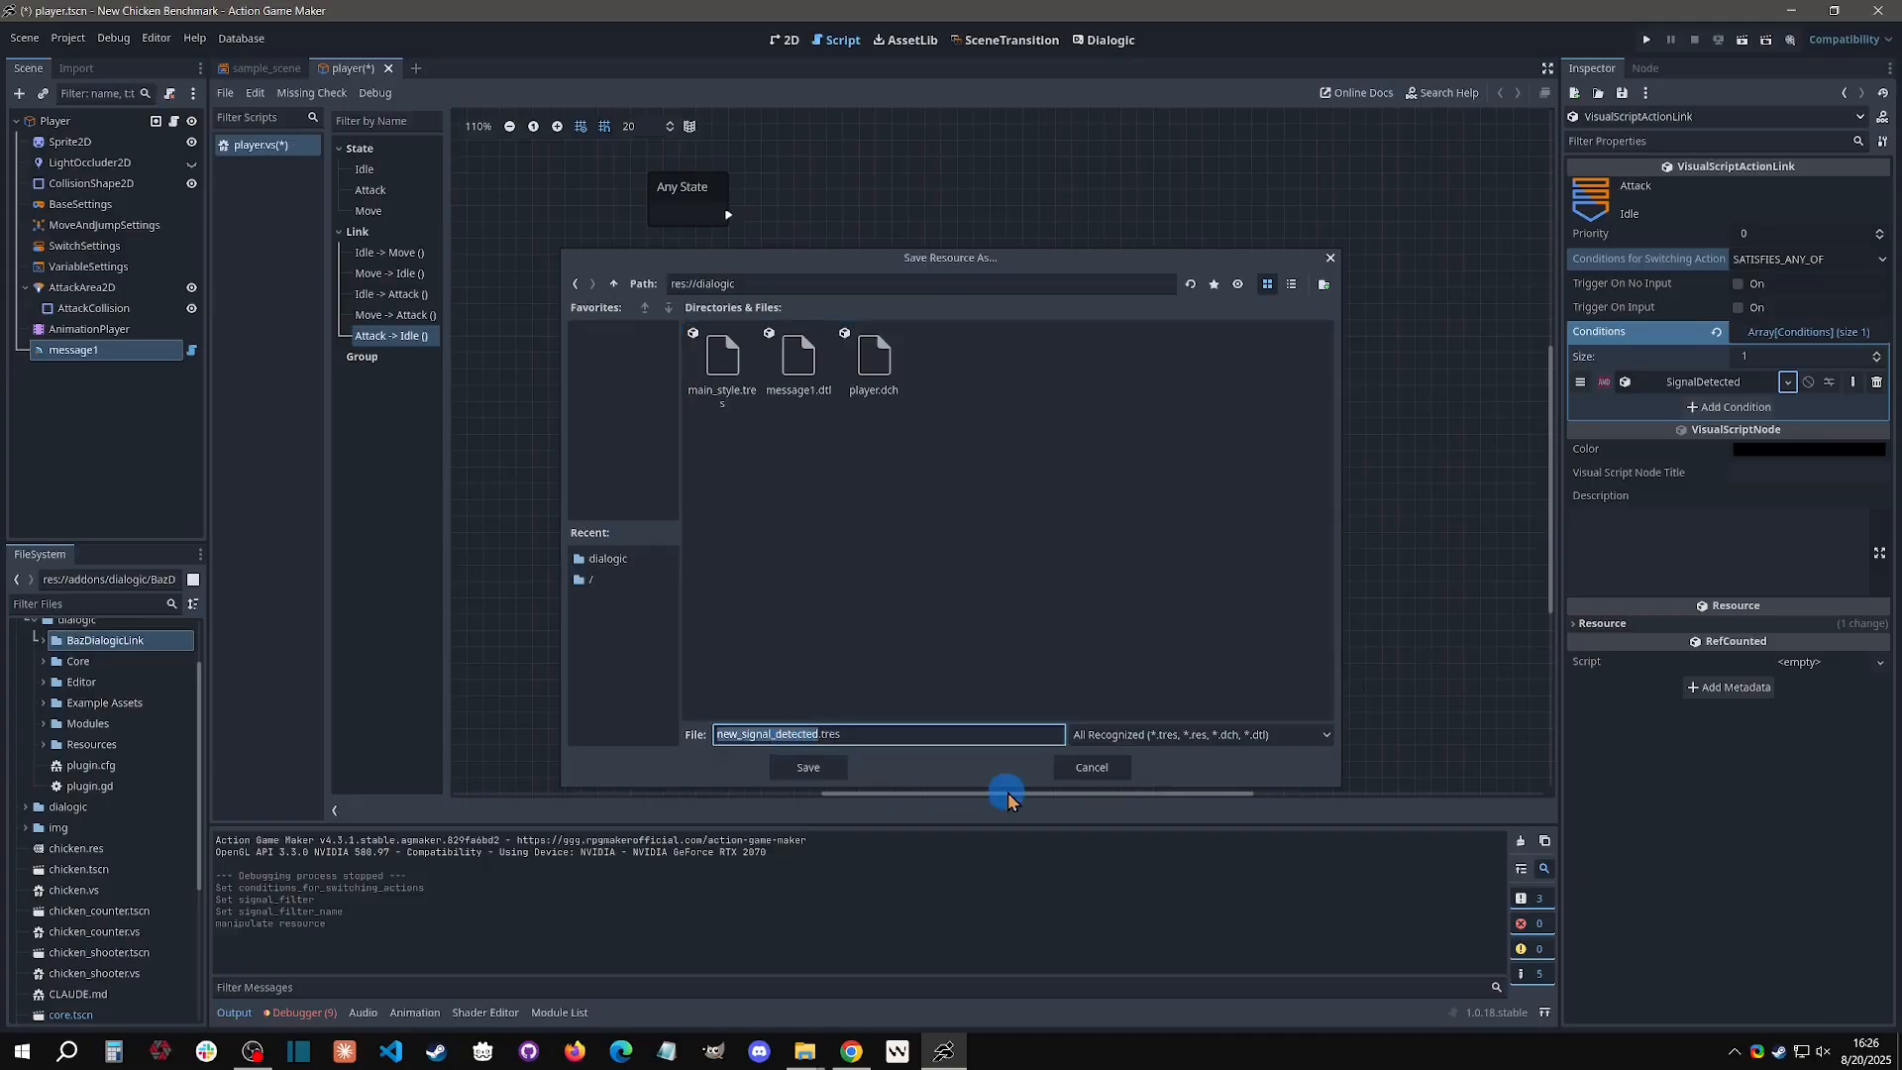
text(timeline_ended)
click(809, 767)
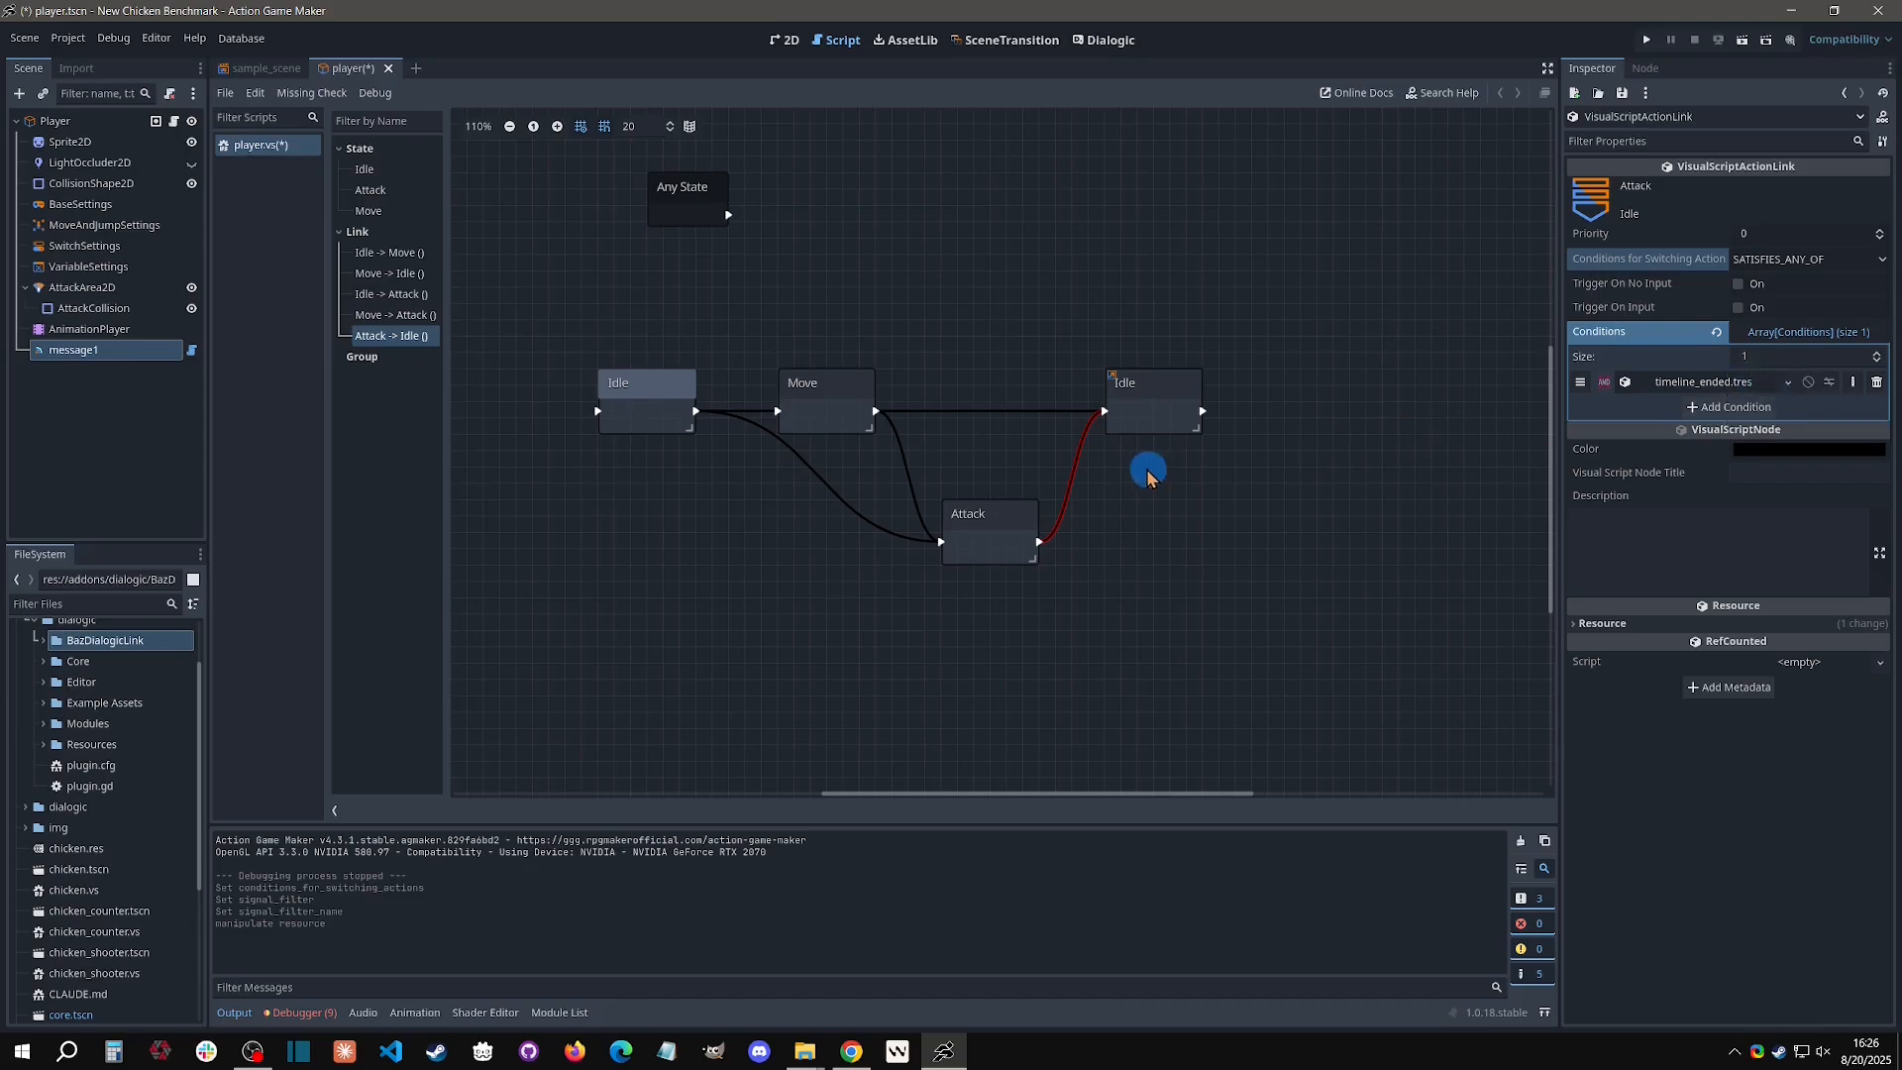
Run the game, play the attack dialogue through its choices to the end more than once, and close the game.
click(1646, 40)
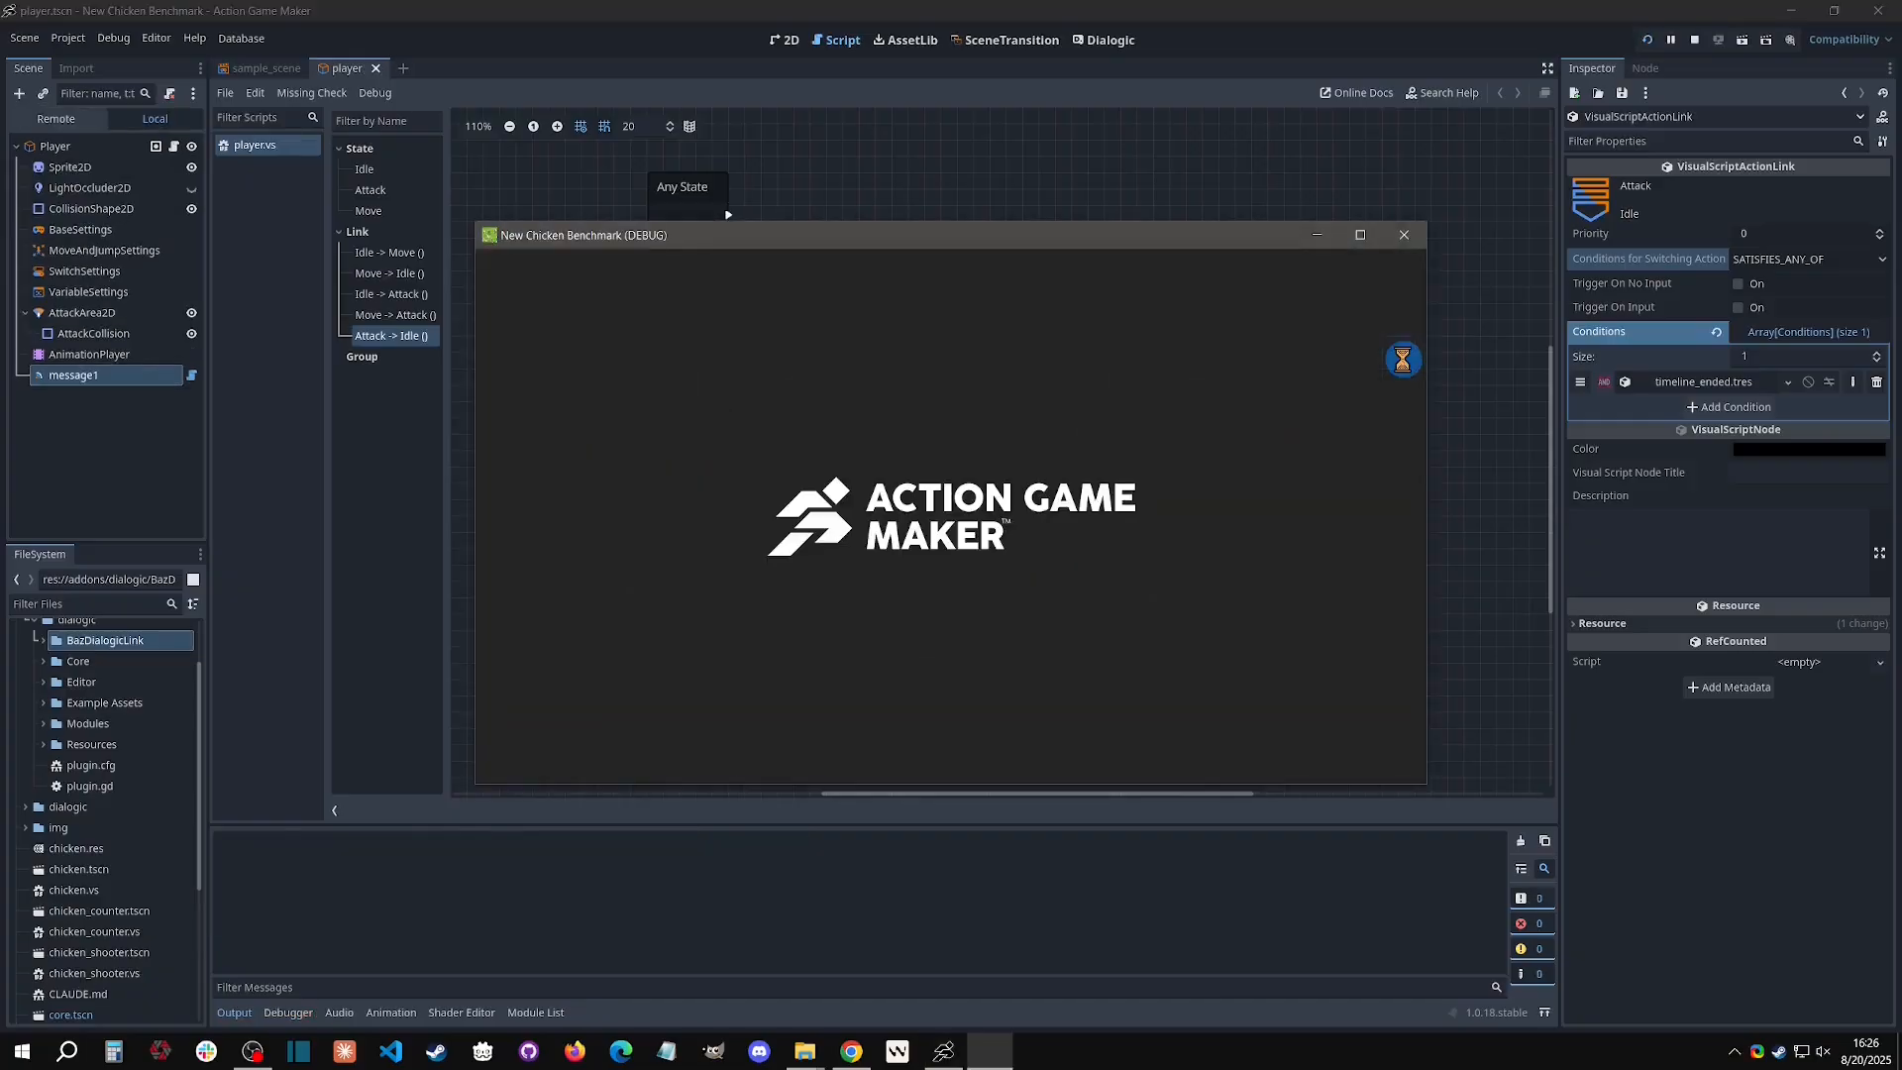
click(1404, 368)
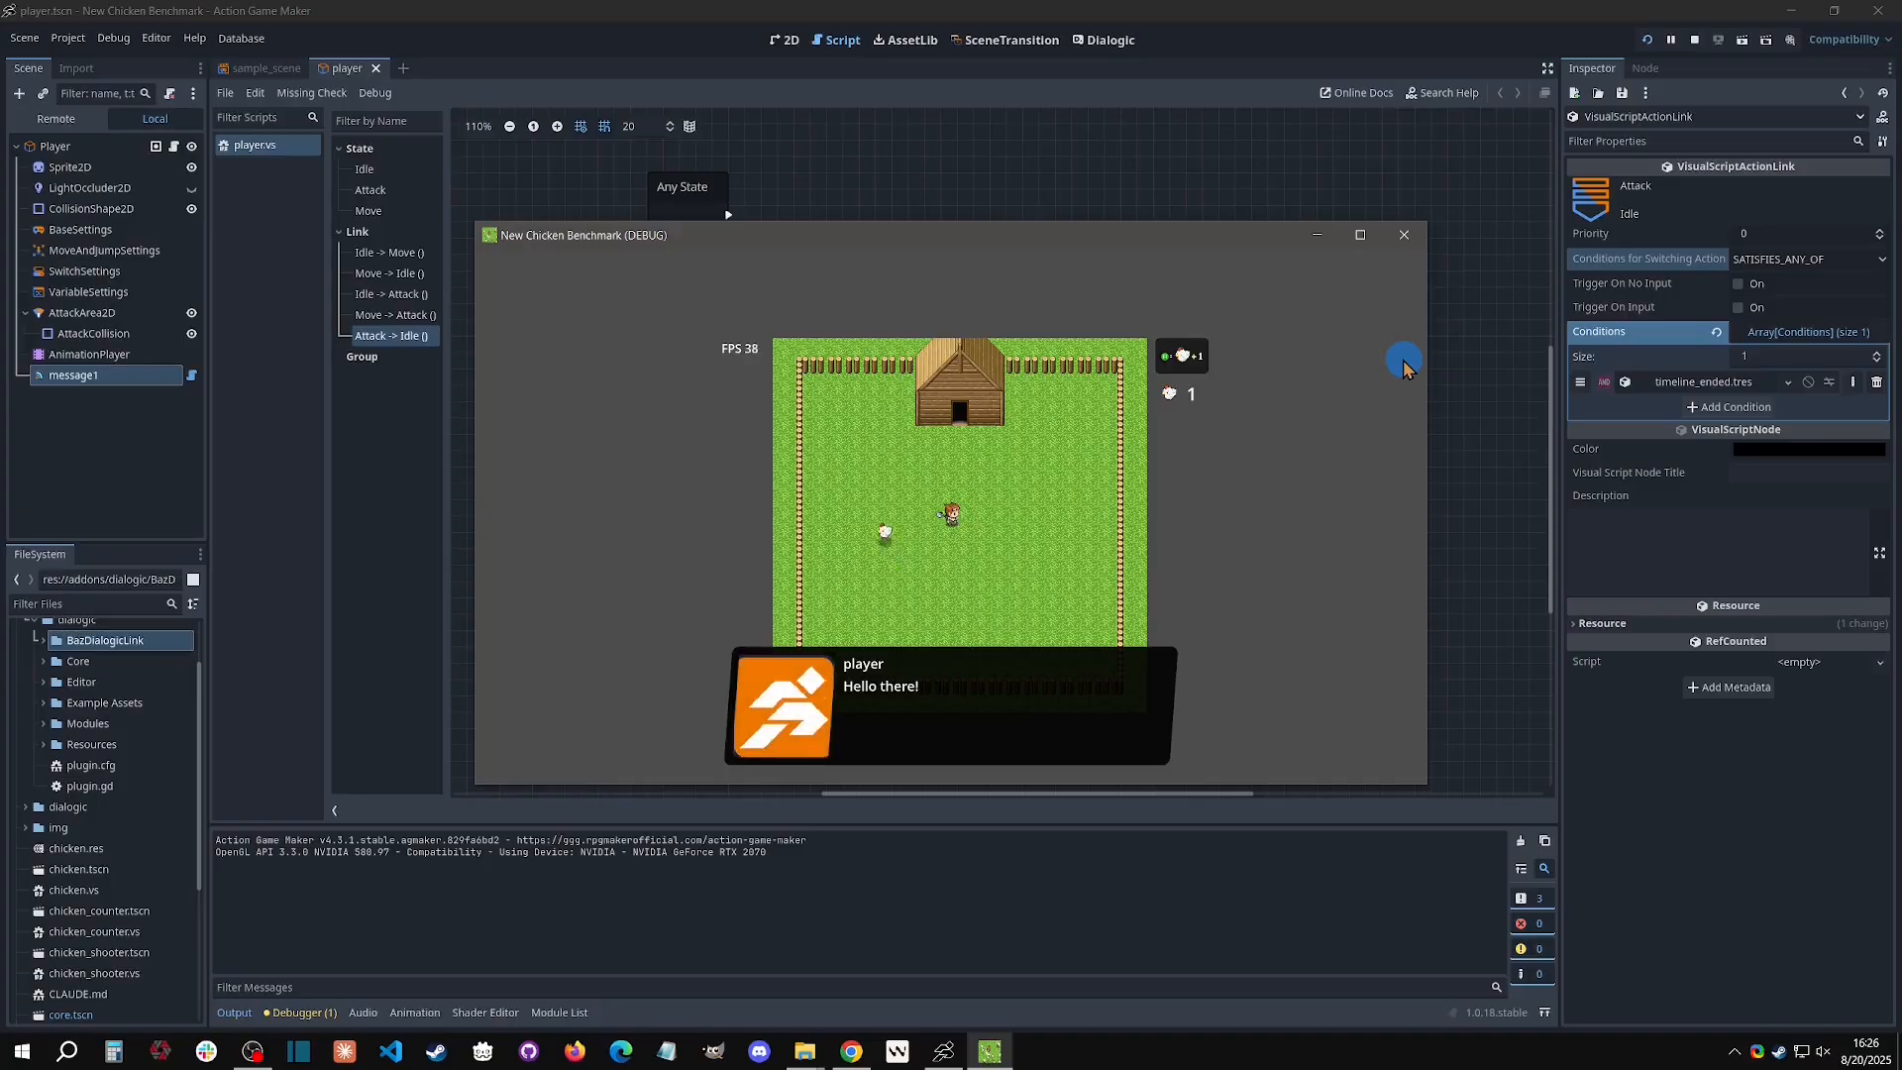
click(1404, 368)
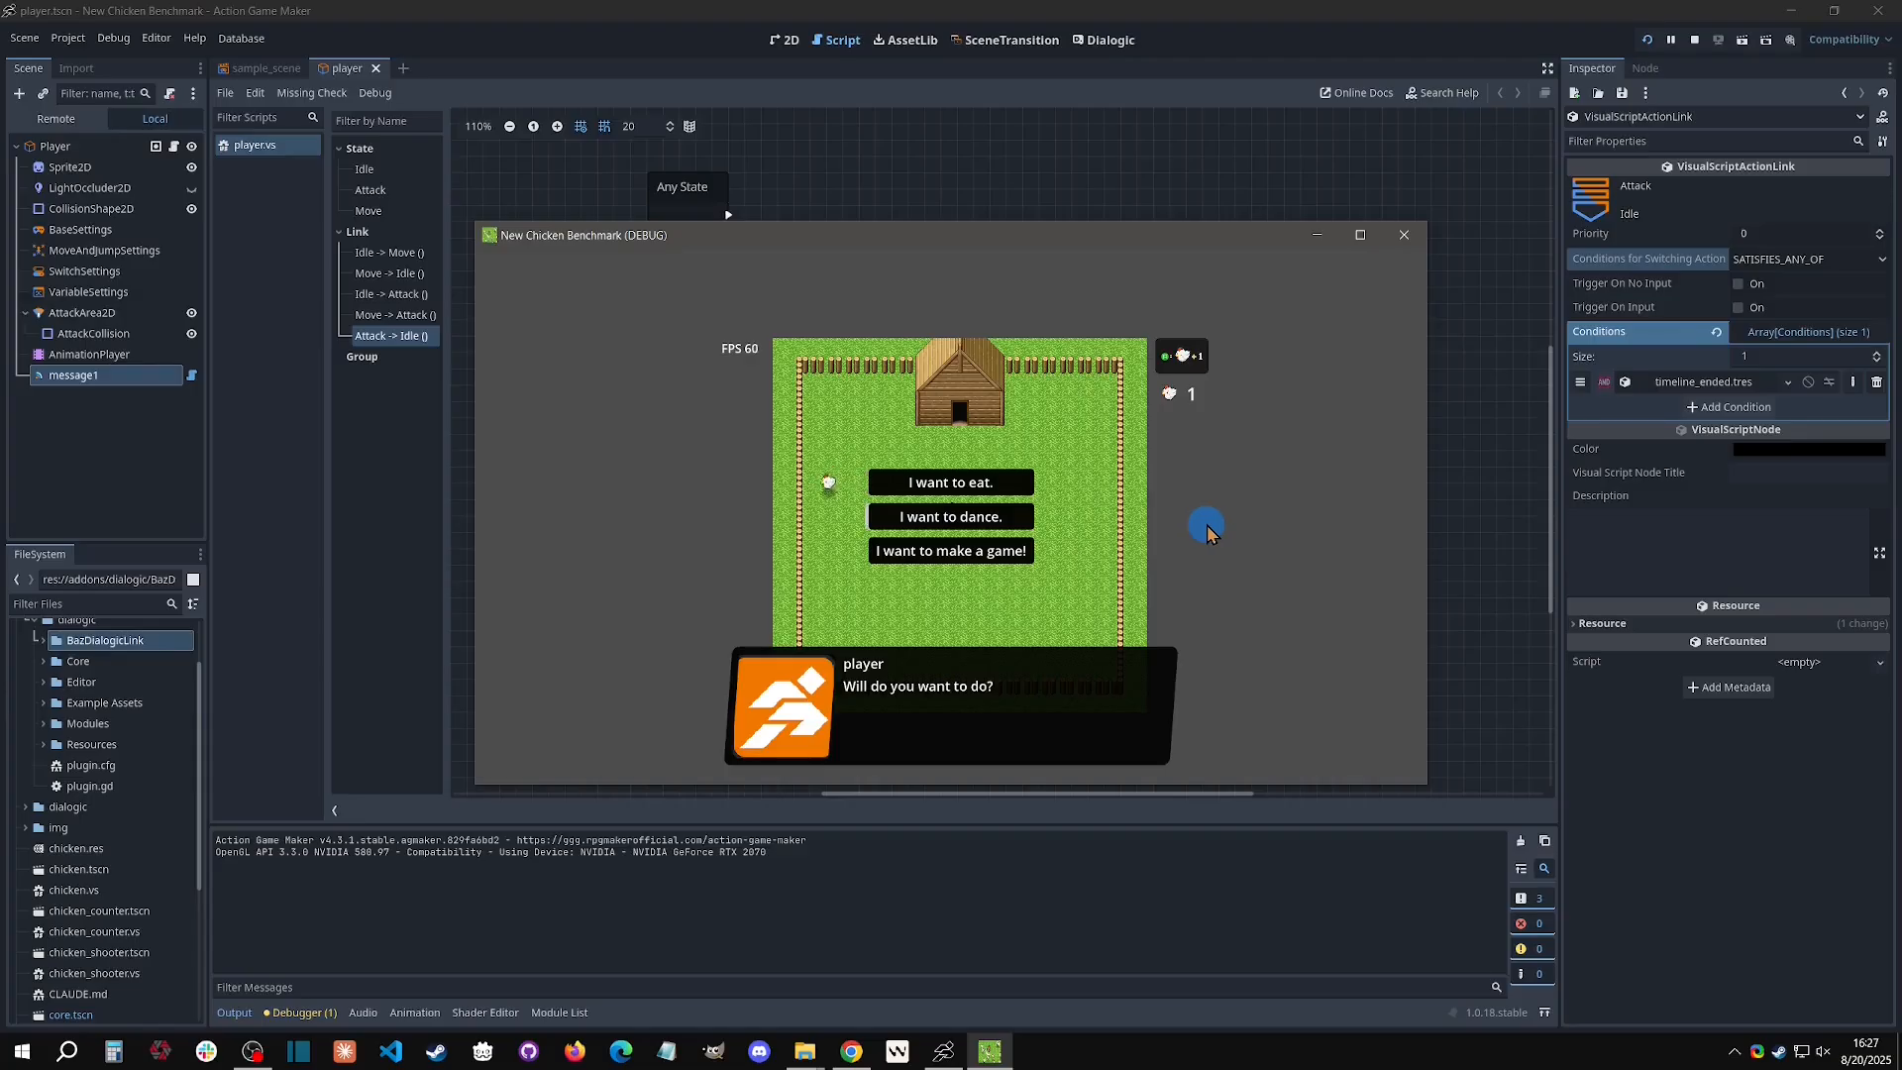
key(Return)
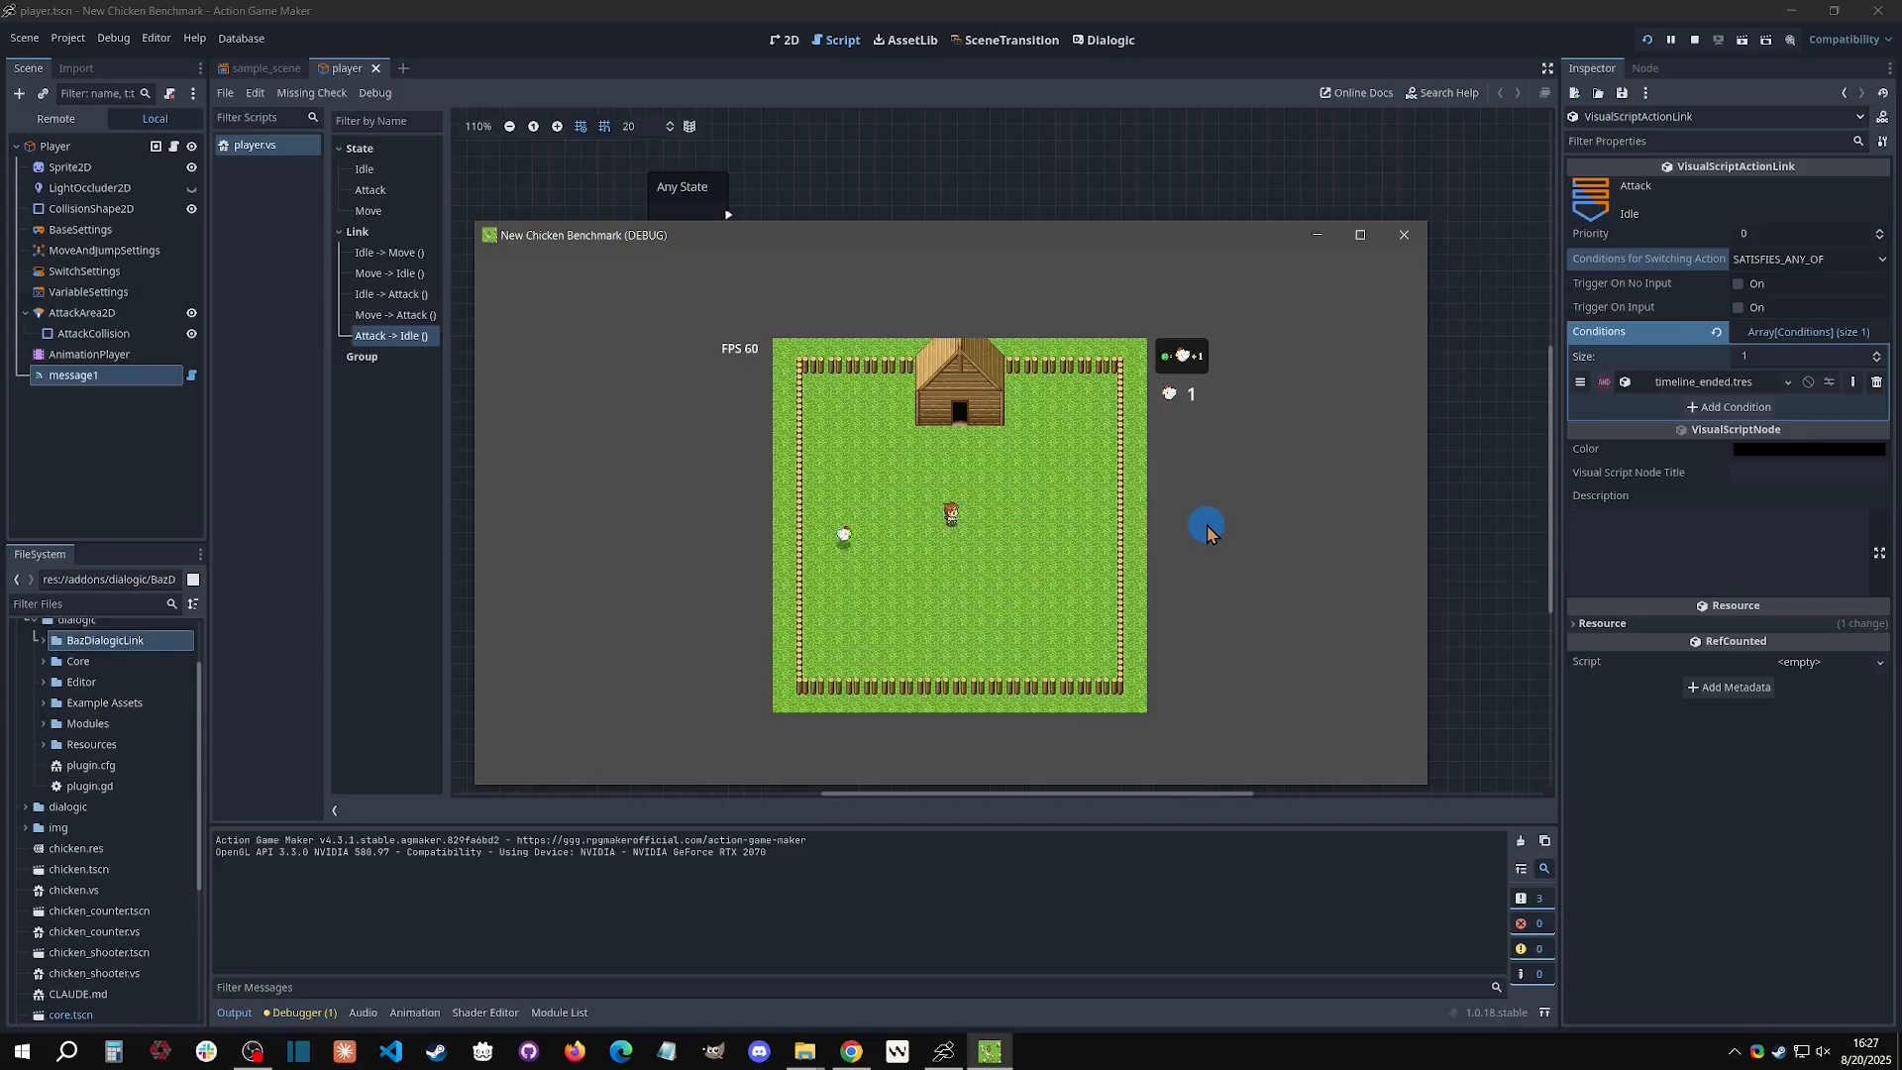
key(Return)
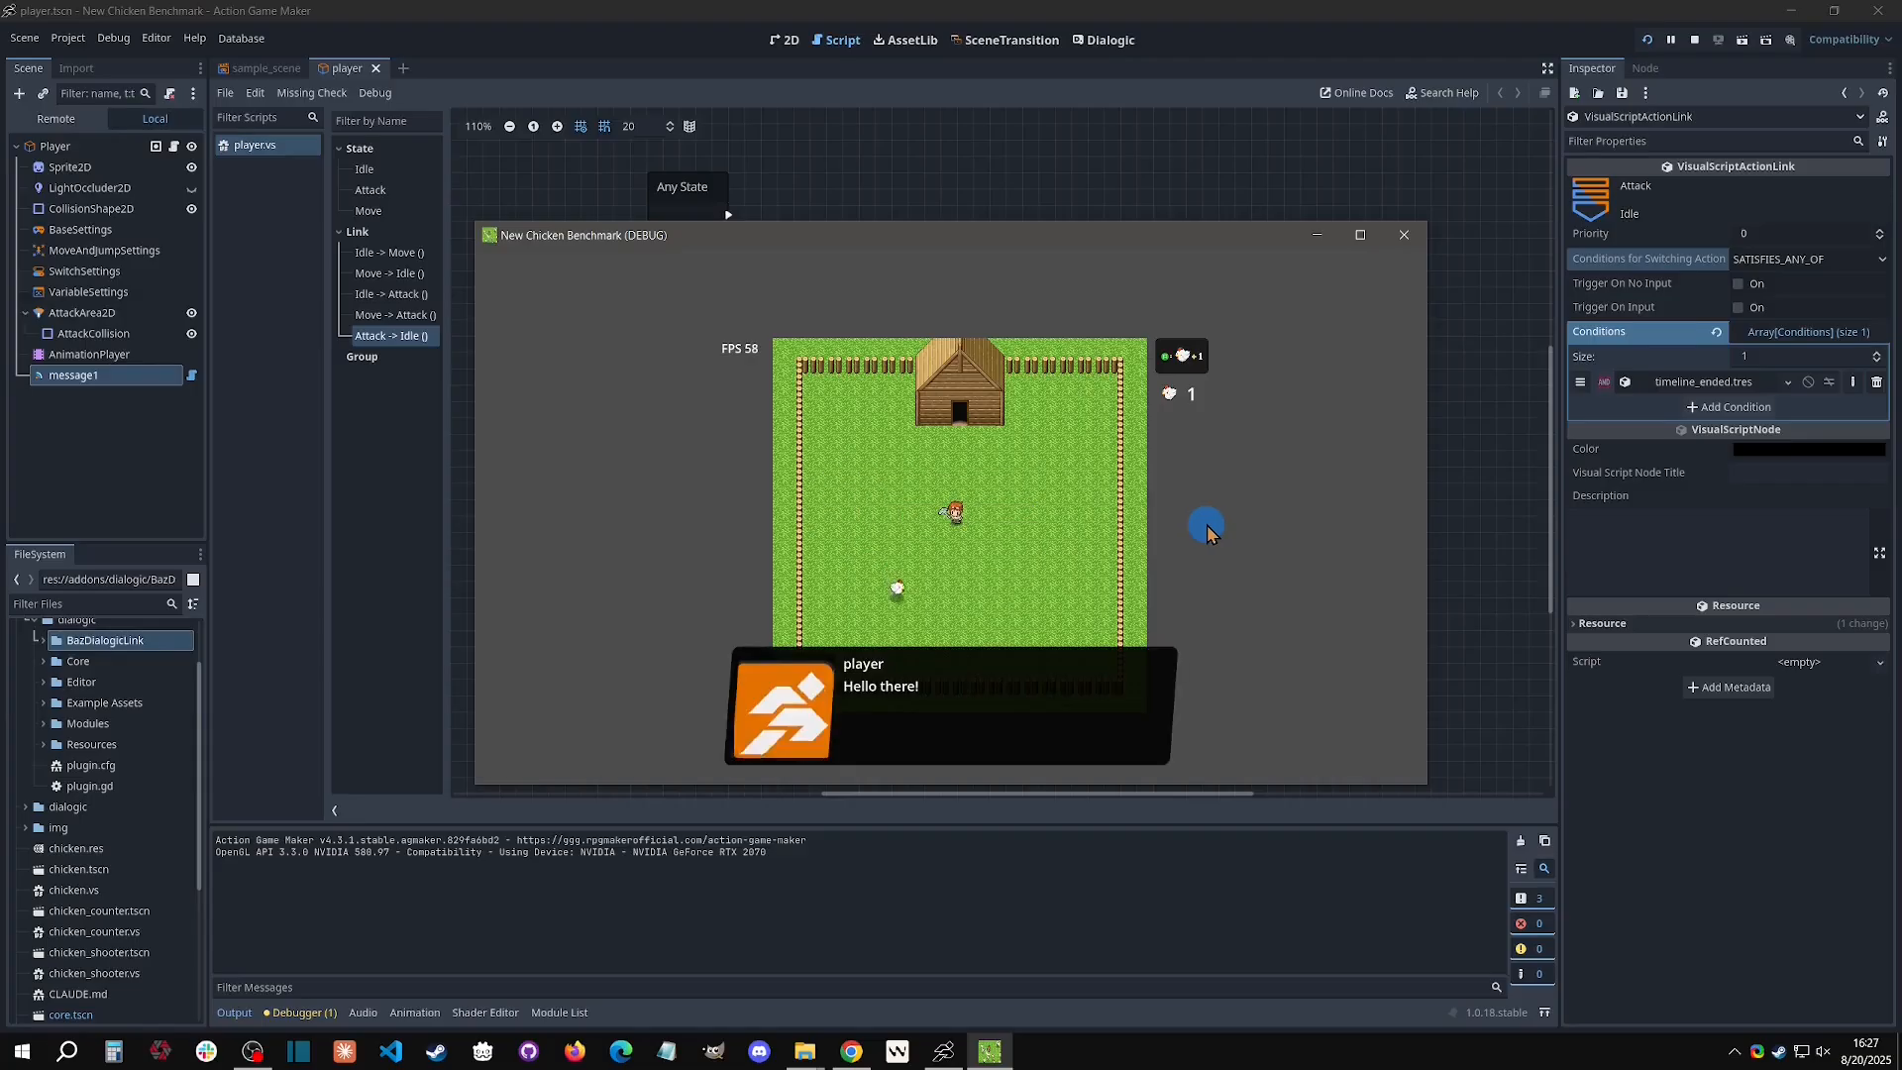
key(Return)
key(Return)
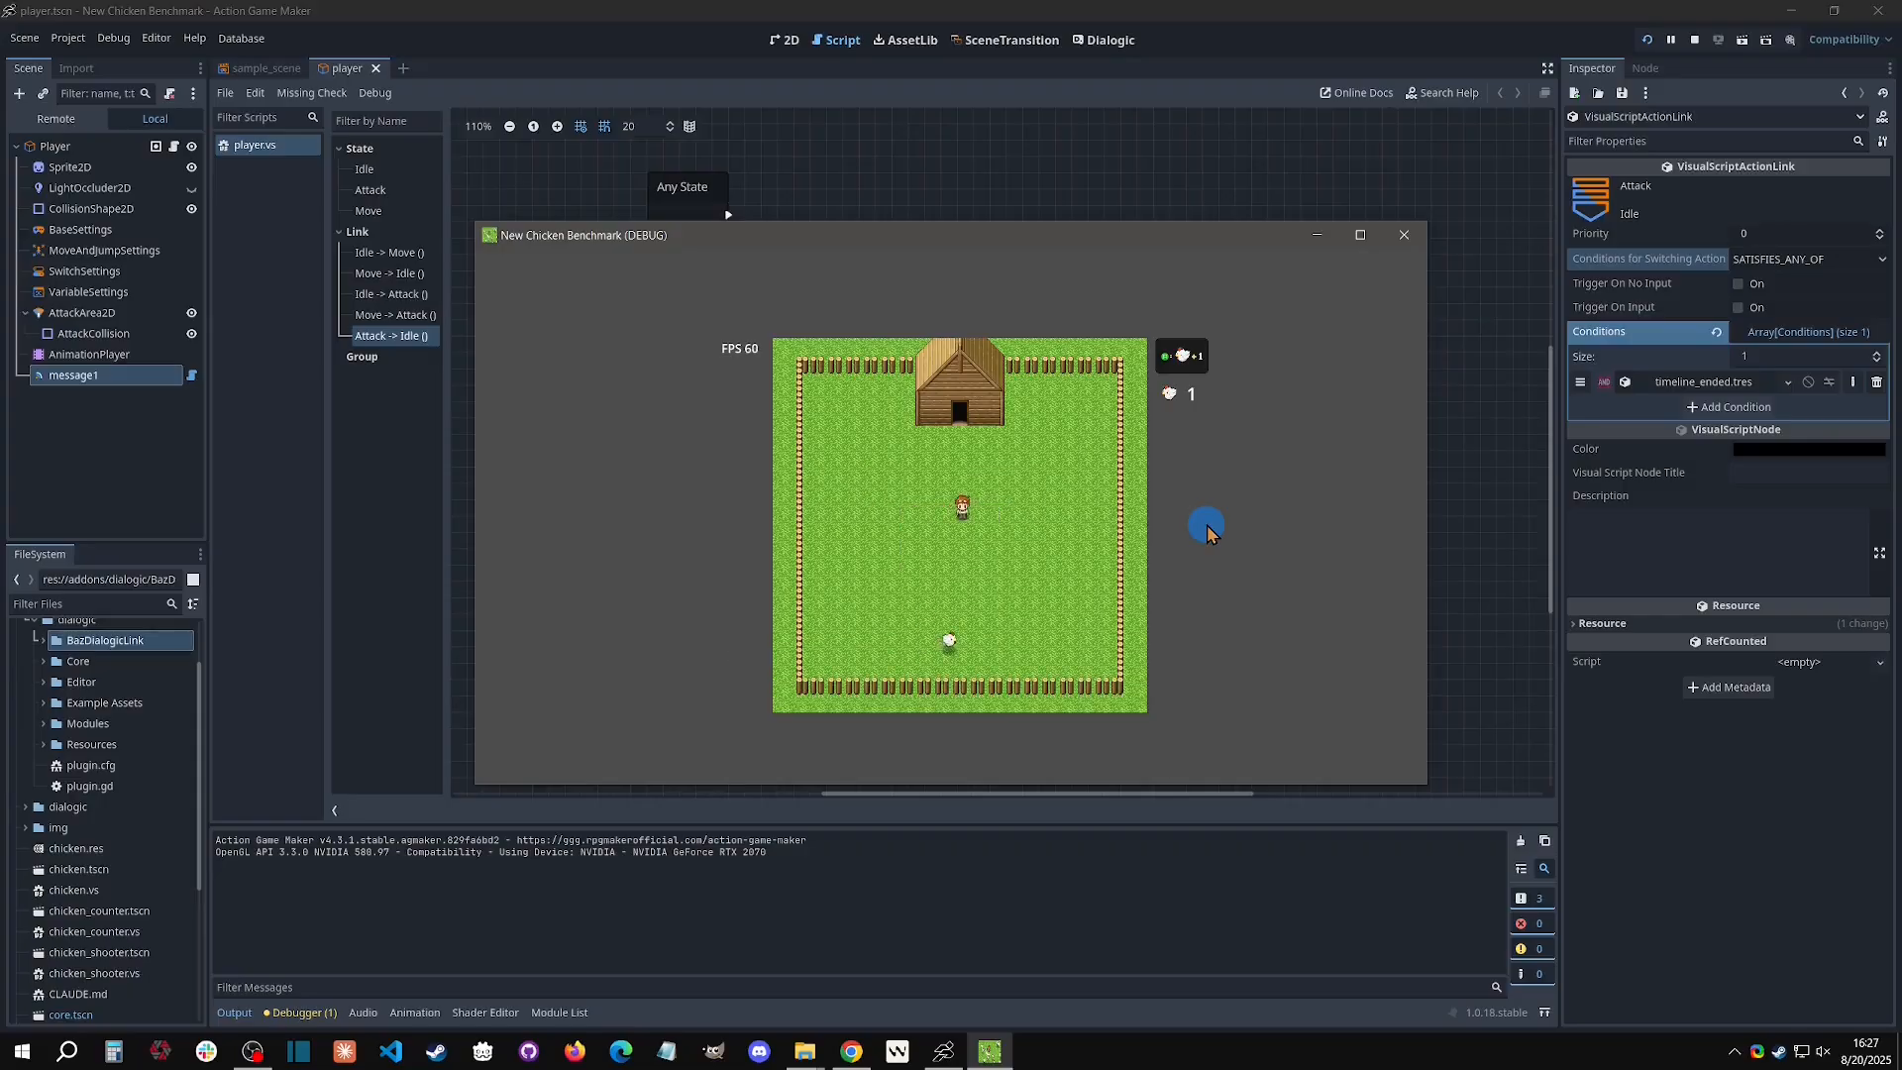
click(1398, 239)
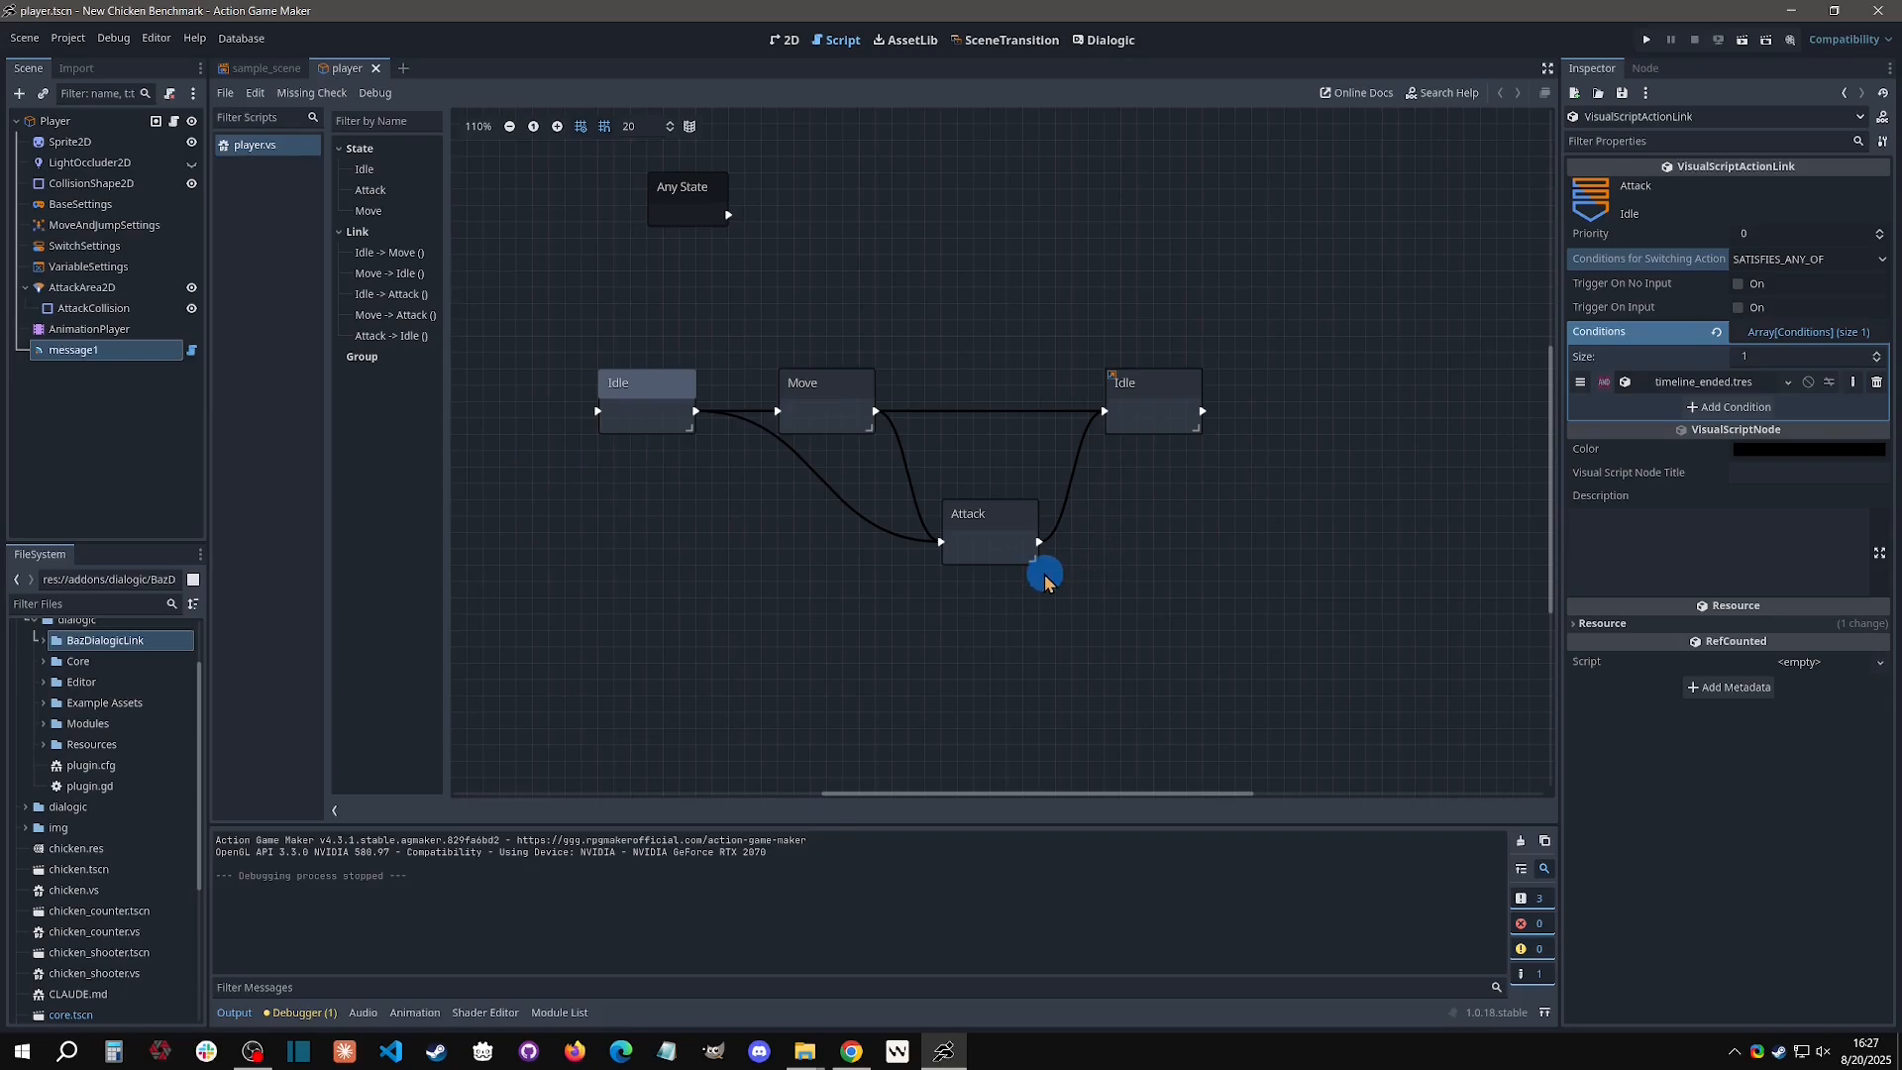
Compare the Attack state's EmitSignal signal name with the message1 timeline in Dialogic.
click(1002, 555)
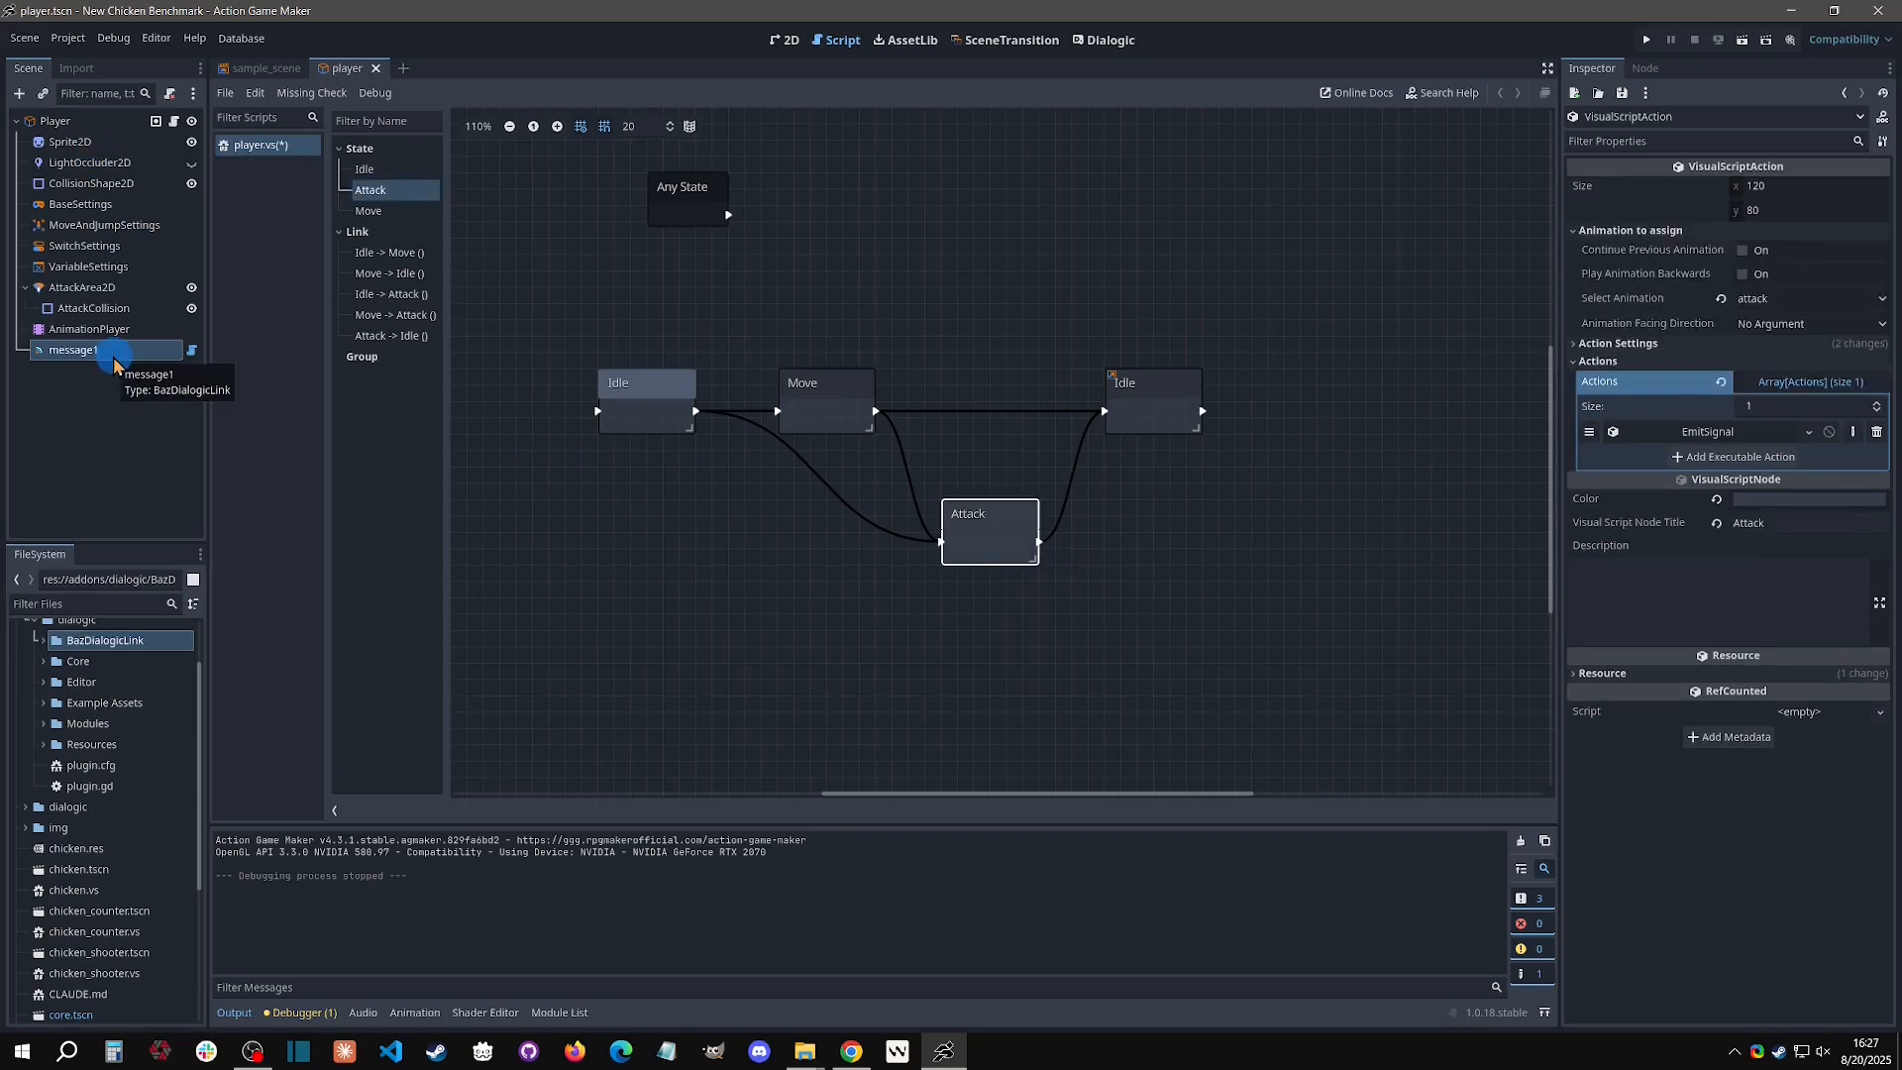
click(1103, 39)
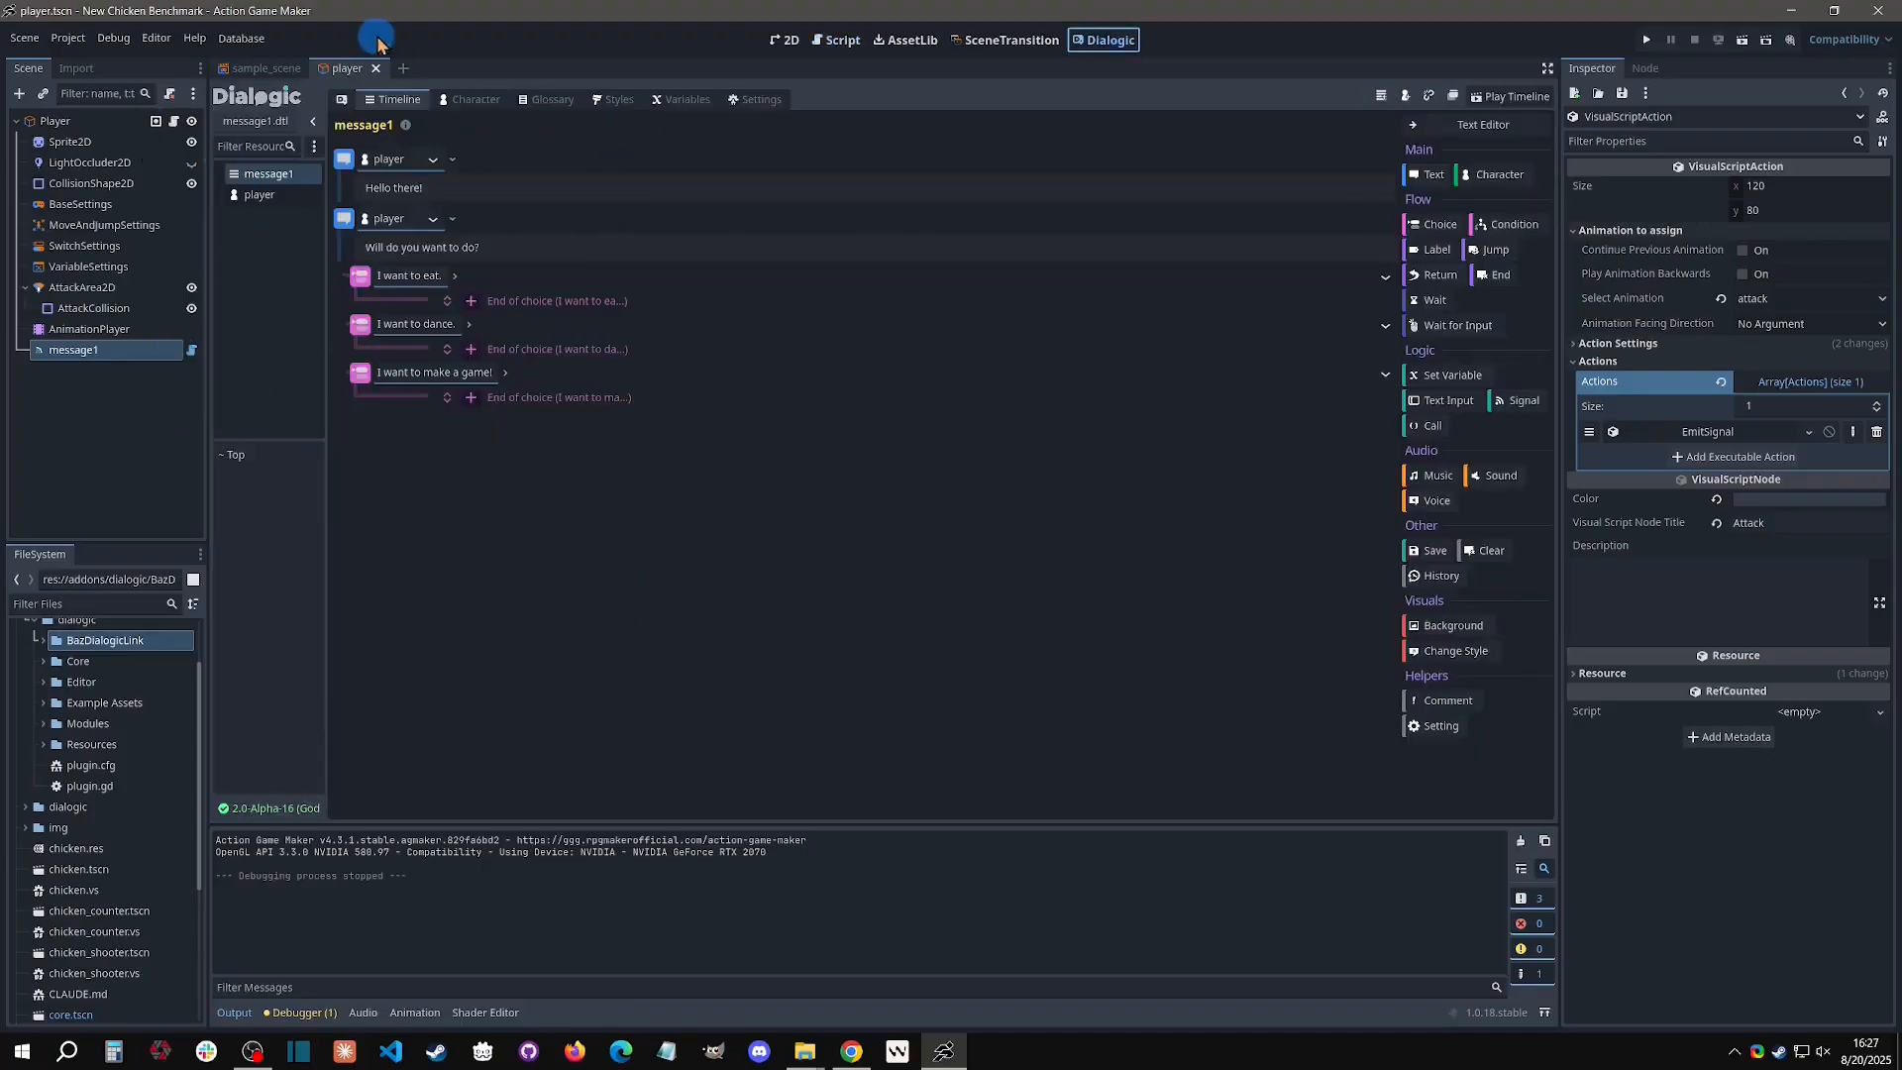
click(838, 39)
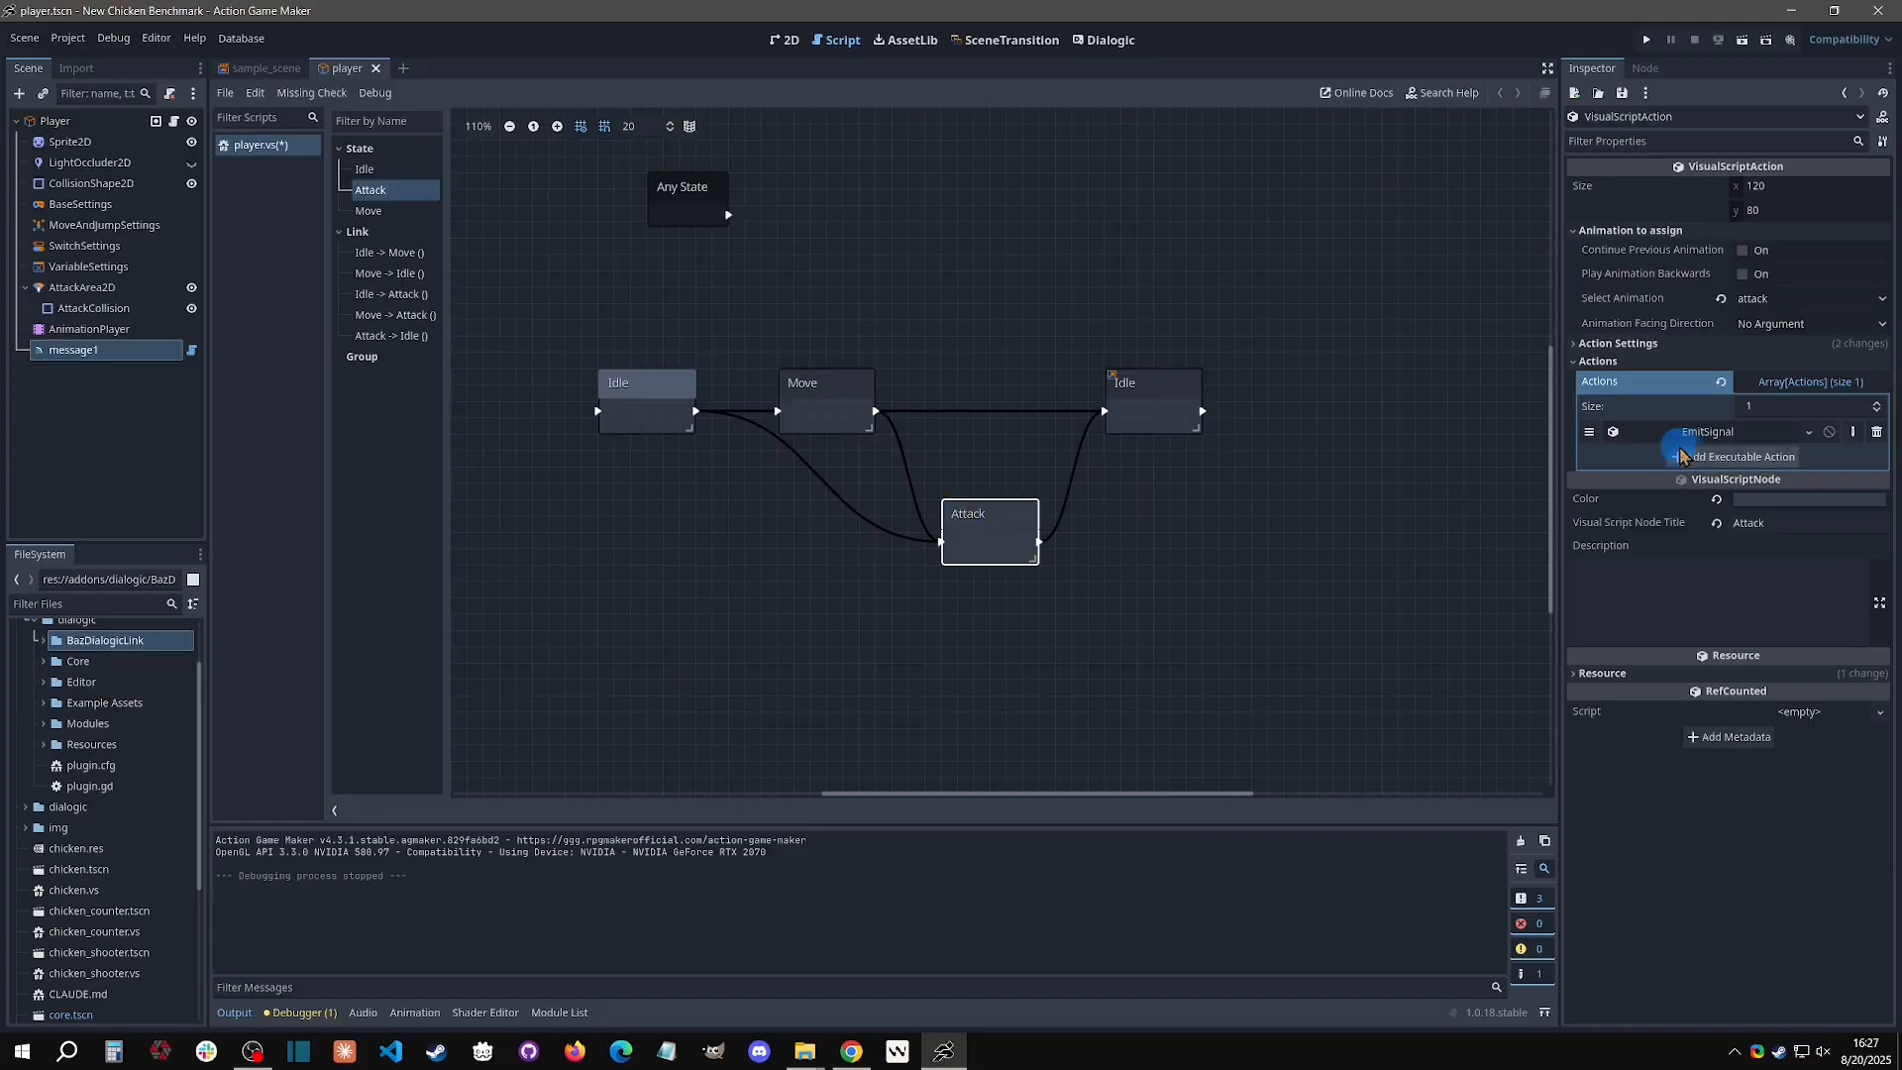
click(1724, 440)
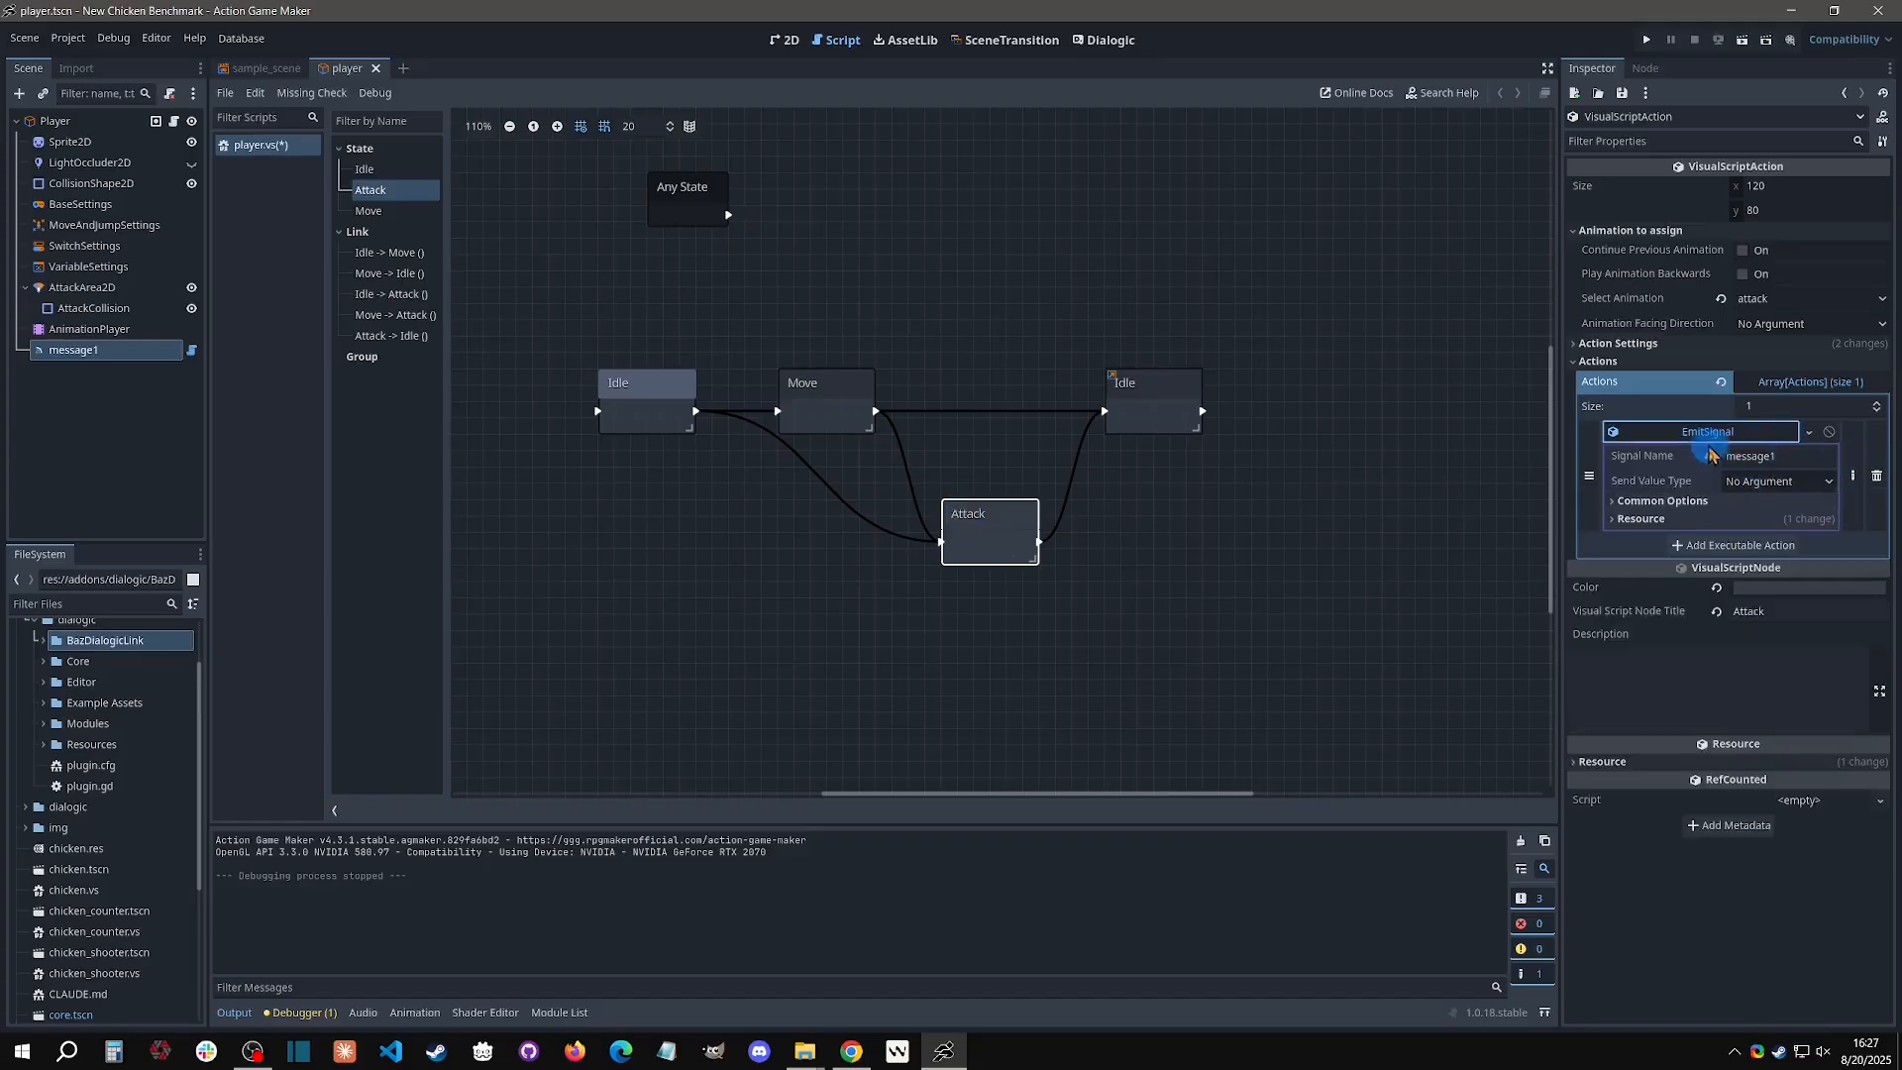
Add a new state to the right of Attack, below the Idle shortcut, and title it choice1.
click(1226, 470)
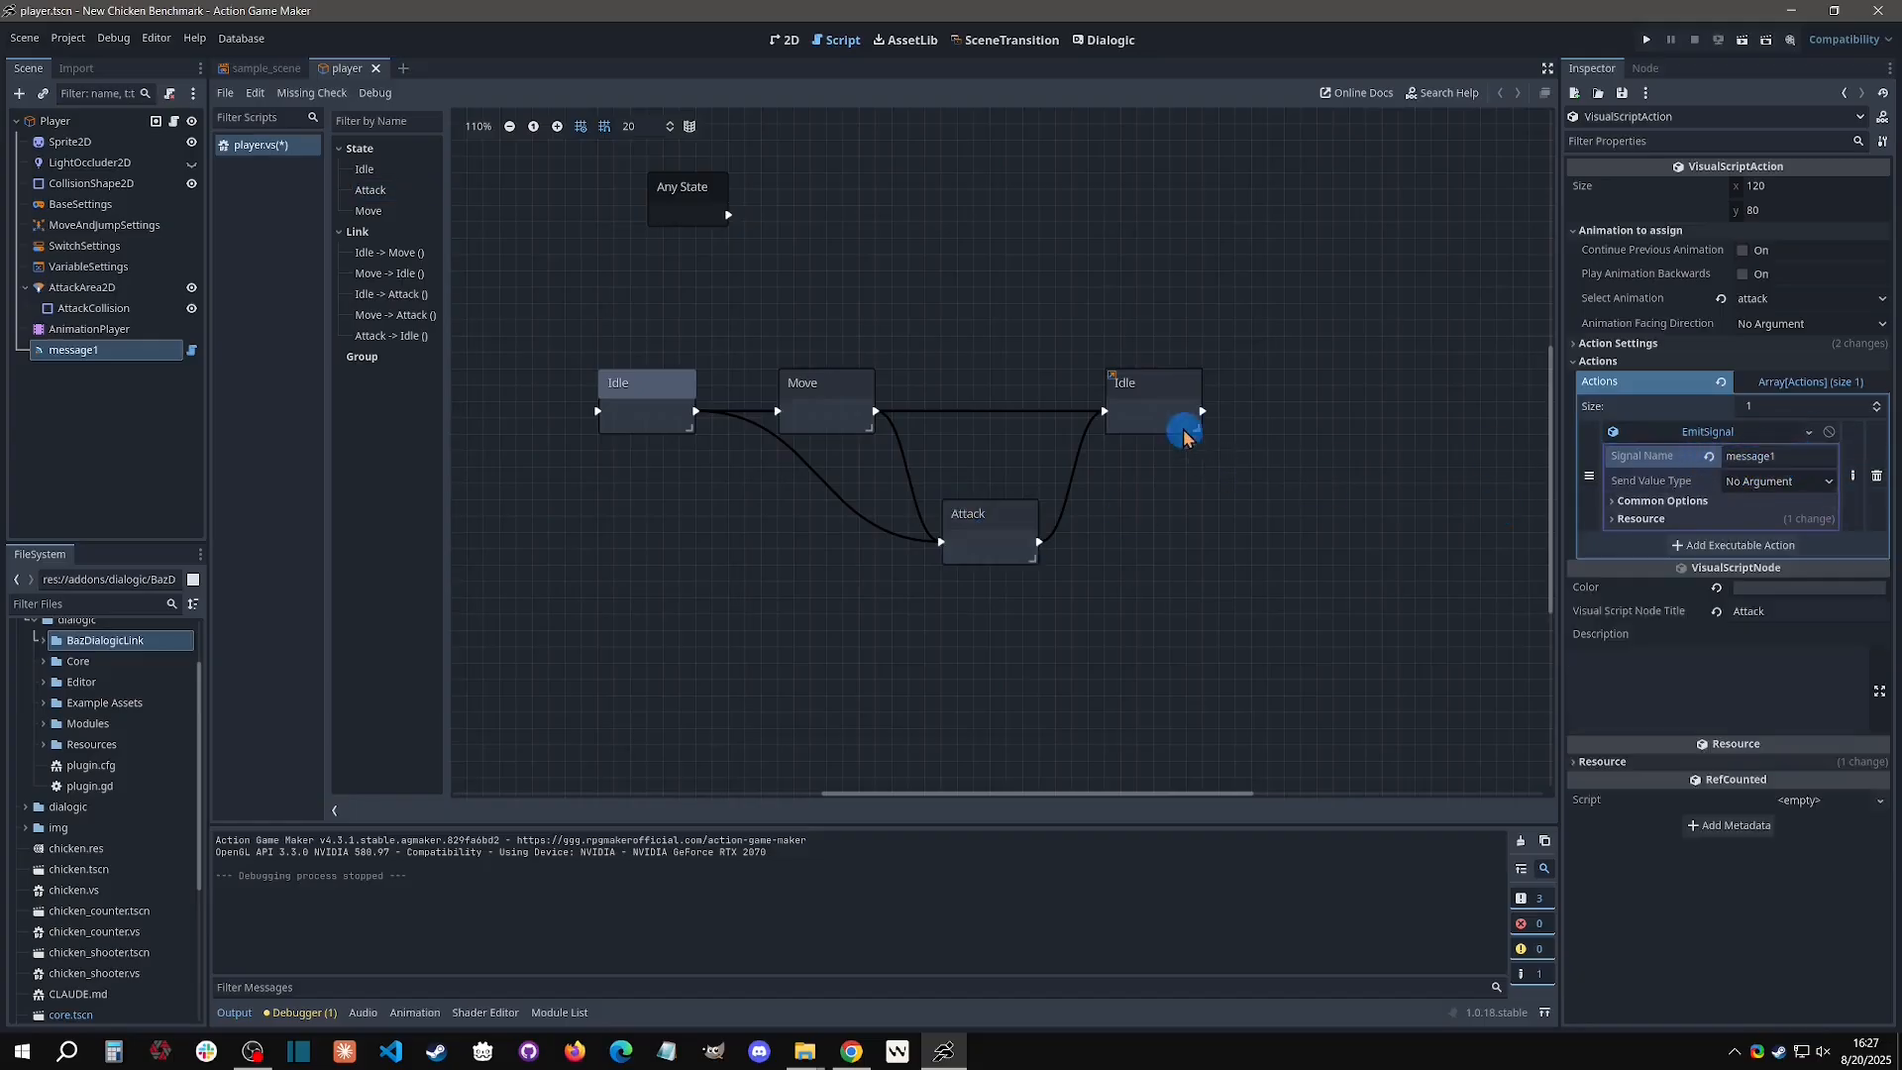
click(1078, 475)
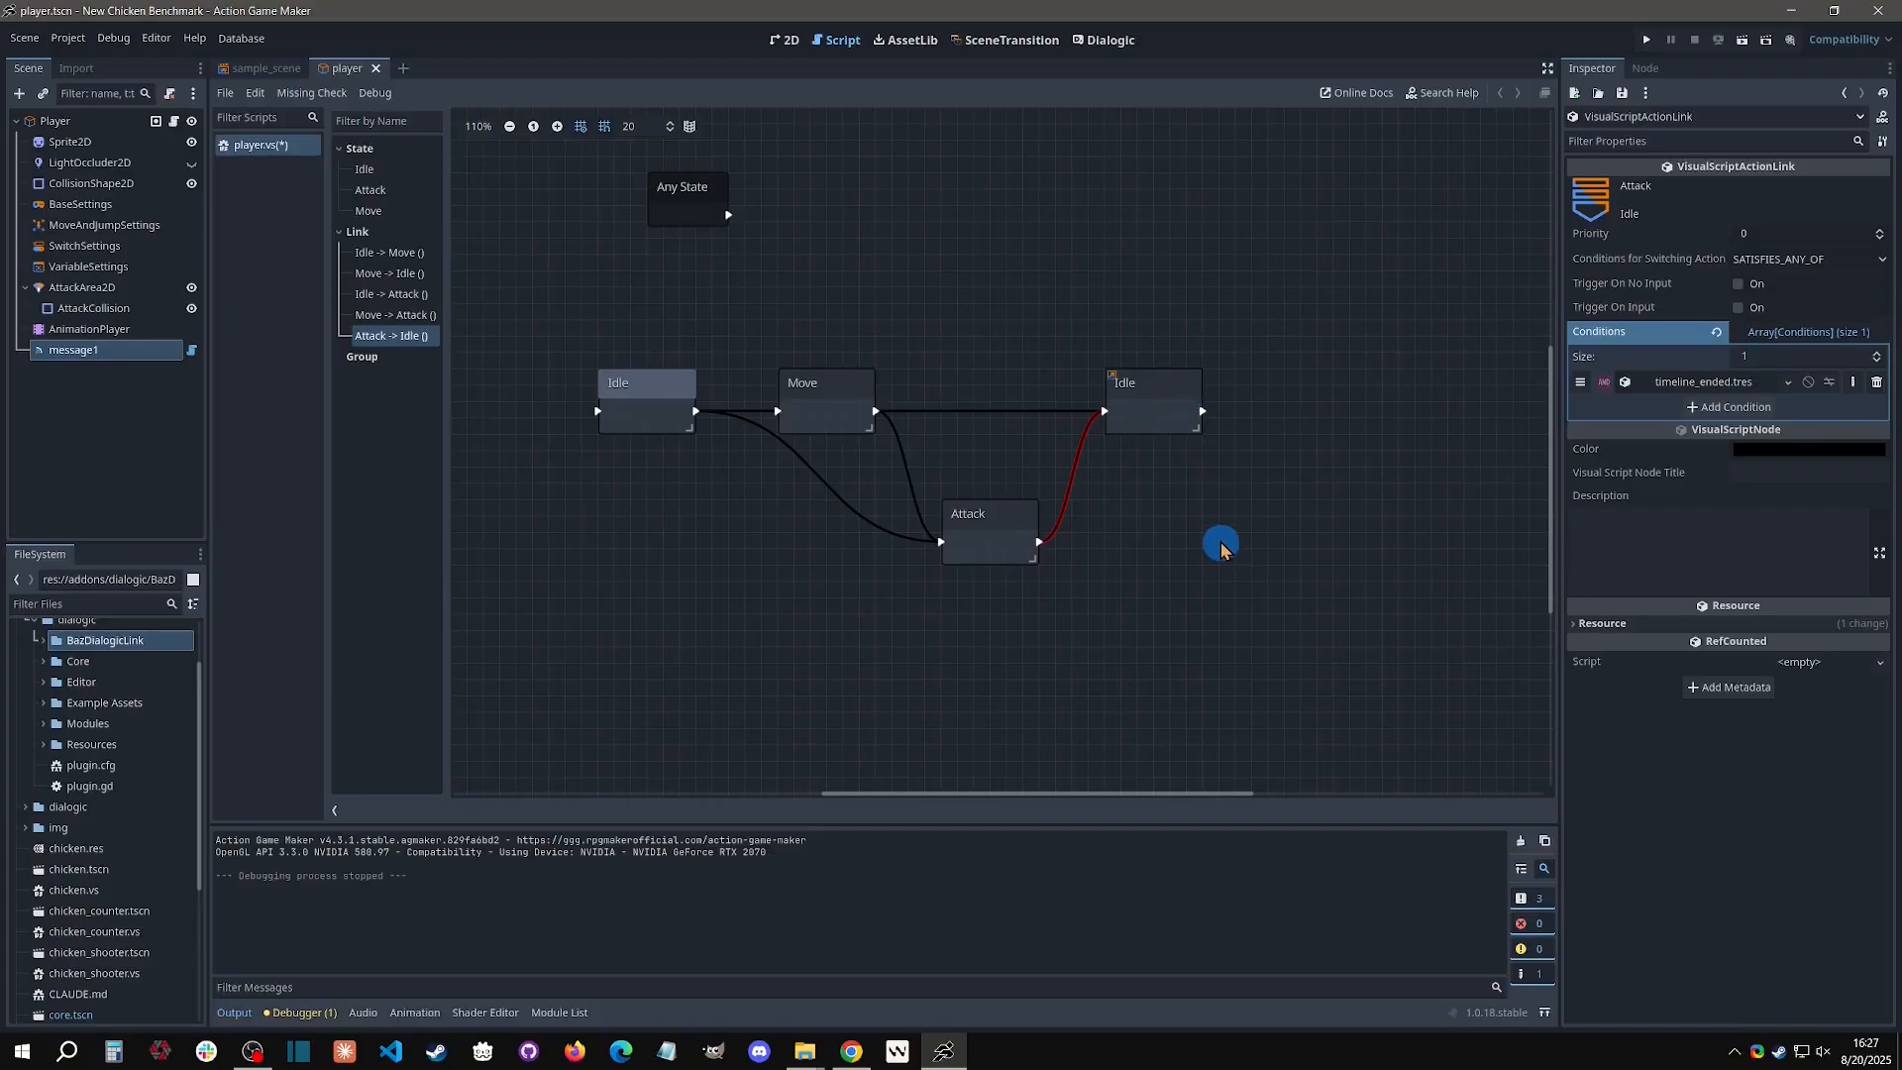
middle_drag(1160, 603, 1041, 426)
right_click(1041, 426)
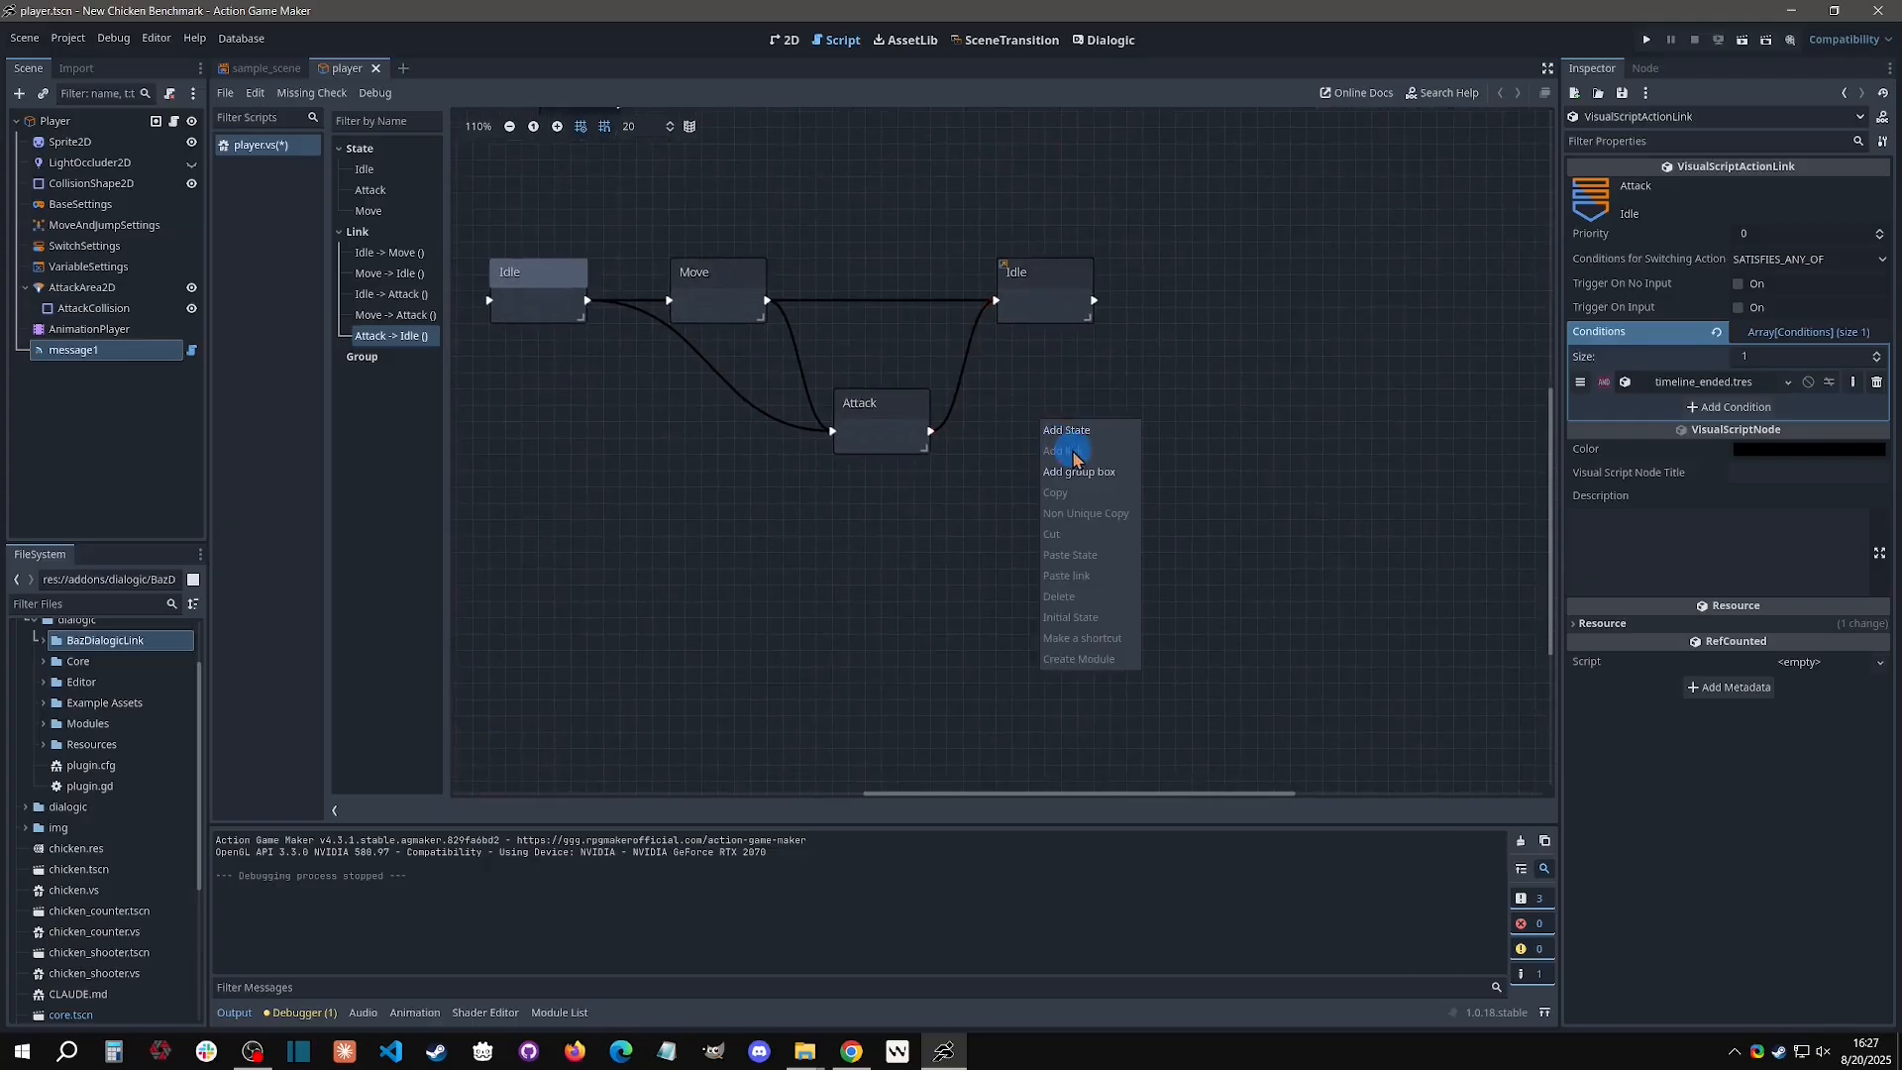
click(1064, 433)
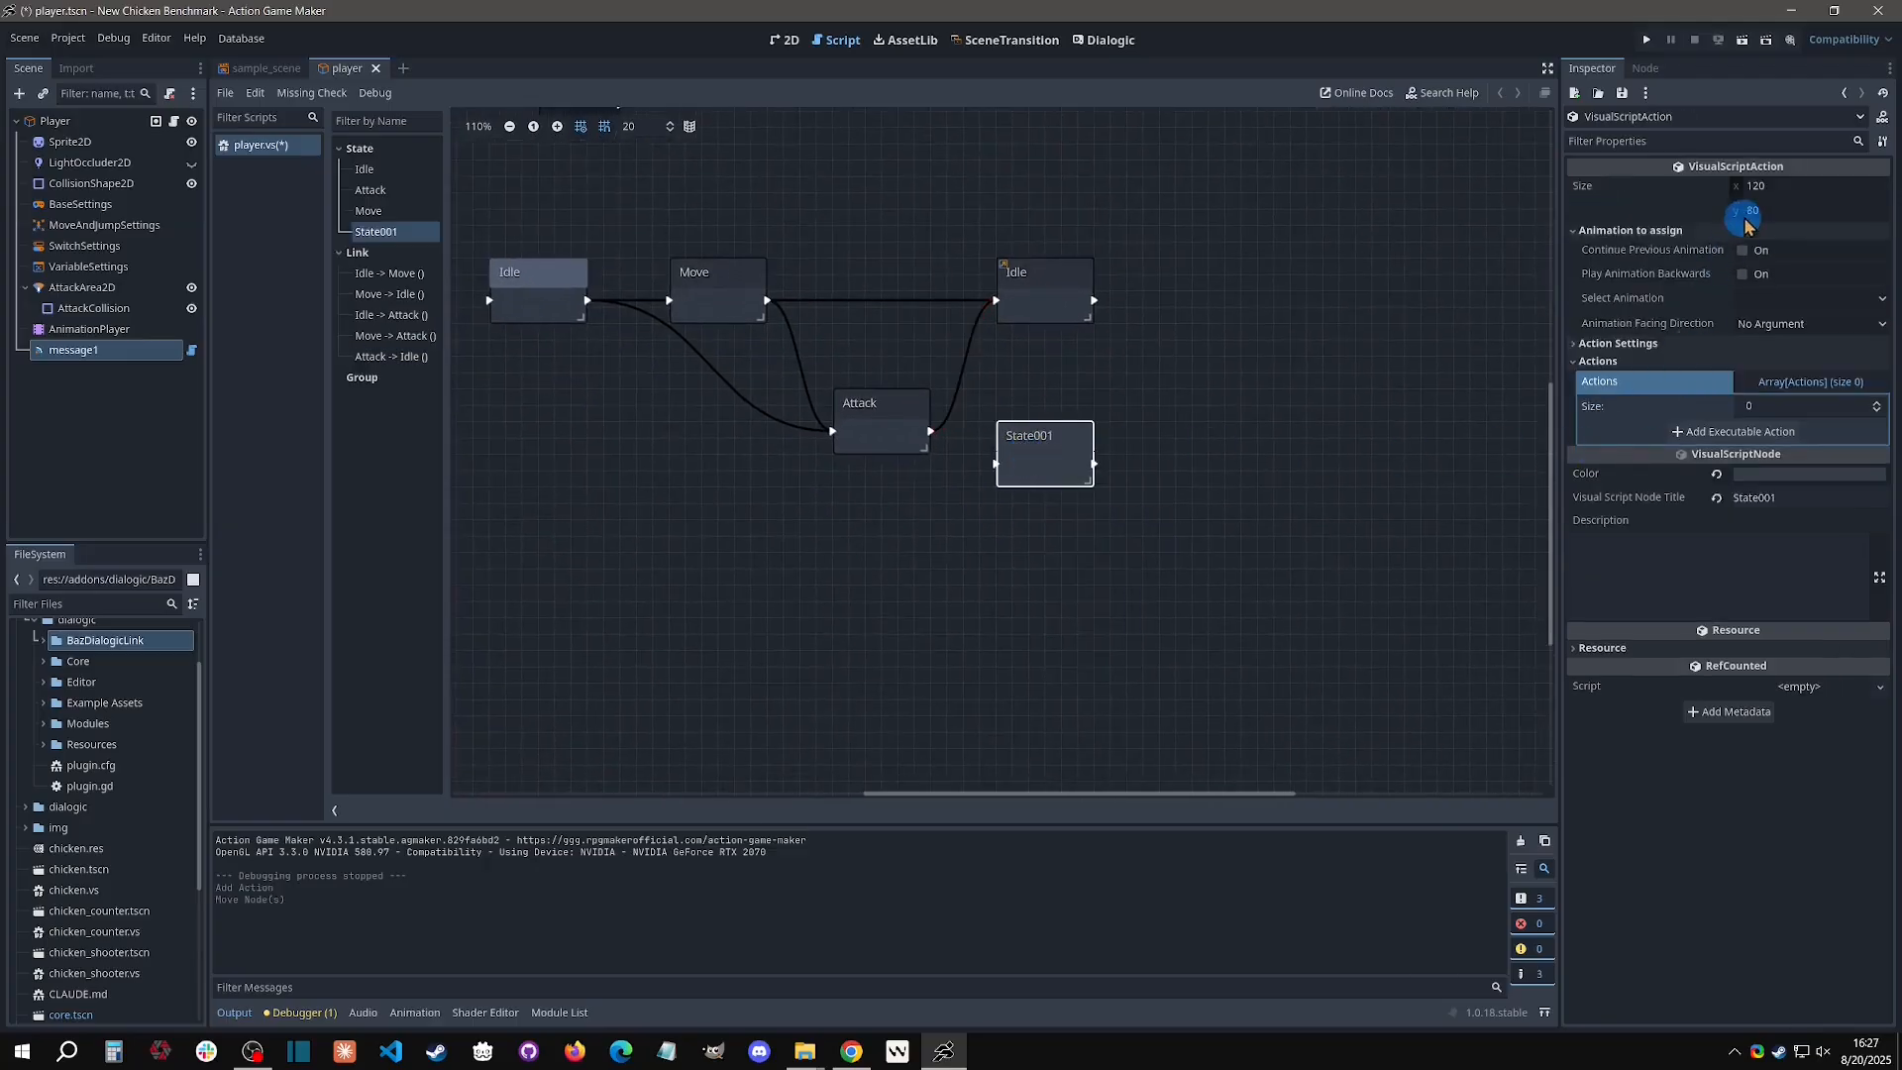
click(1589, 506)
text(choice1)
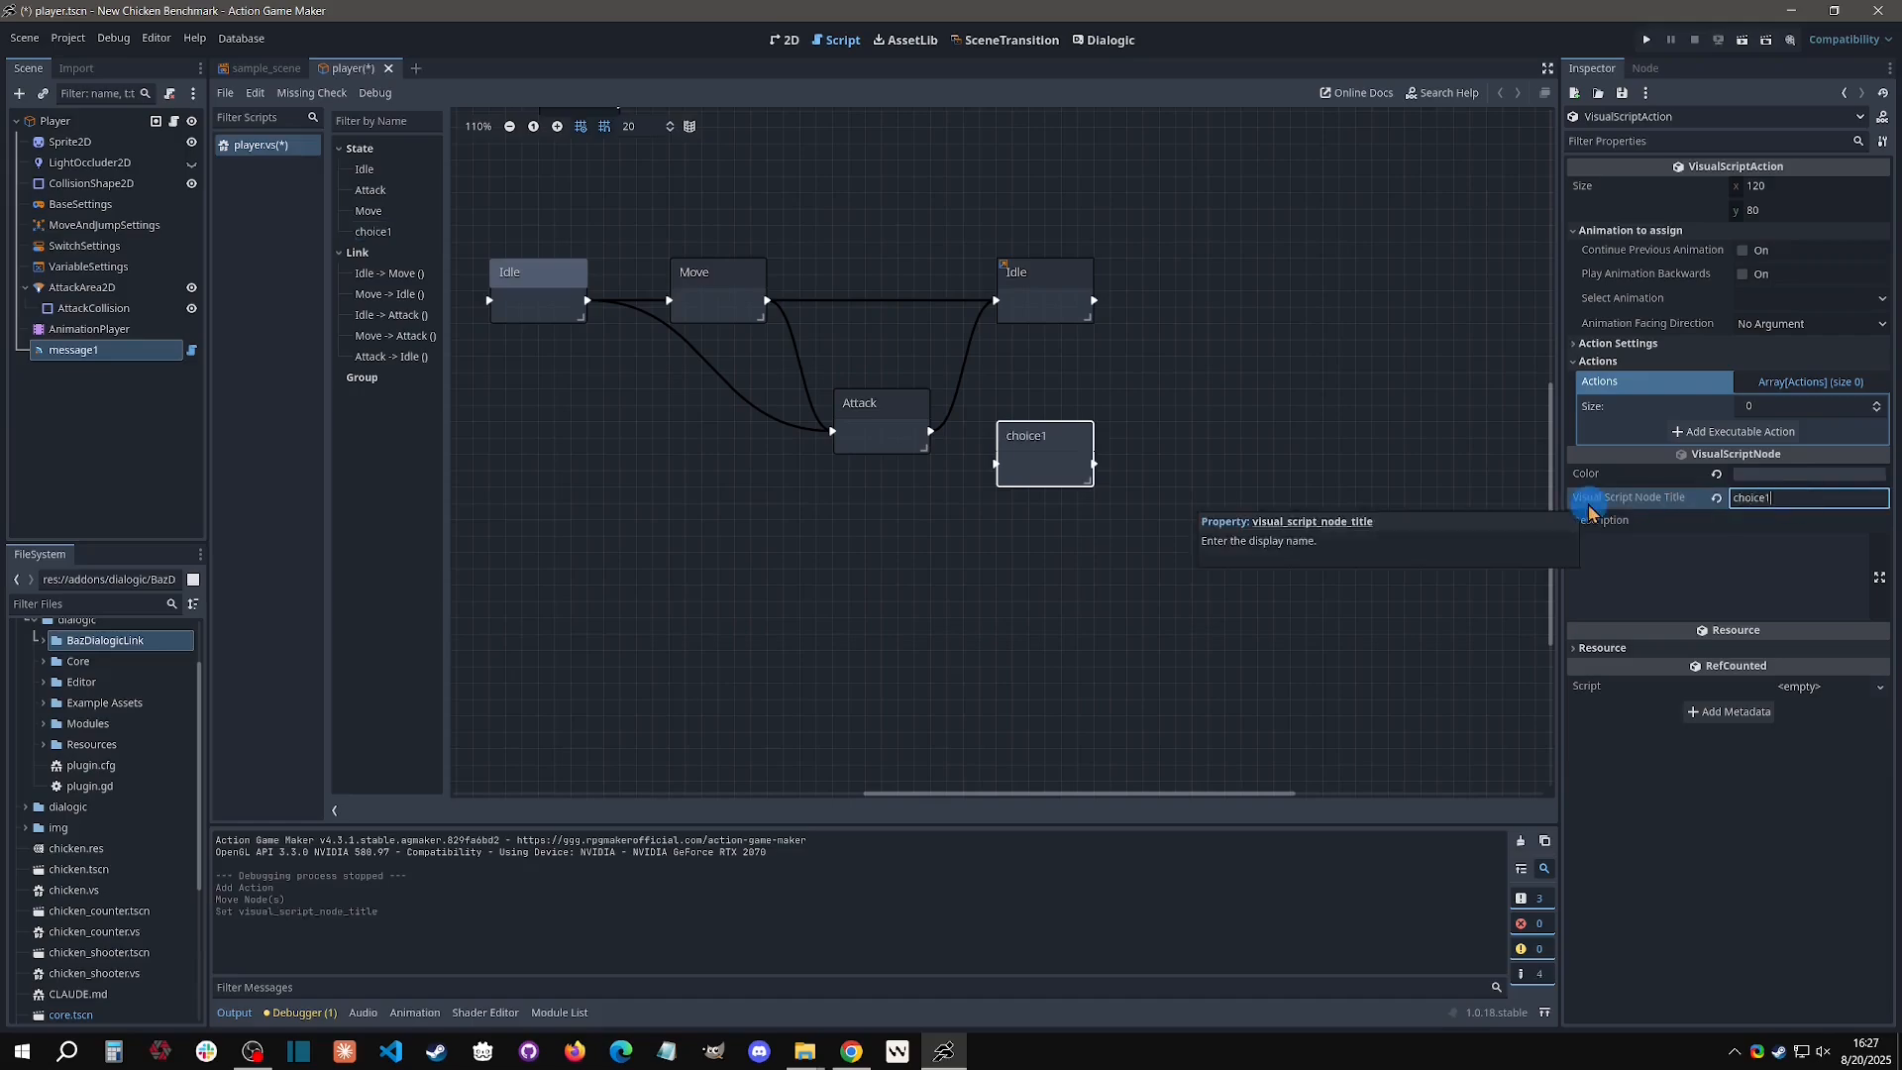
click(1392, 508)
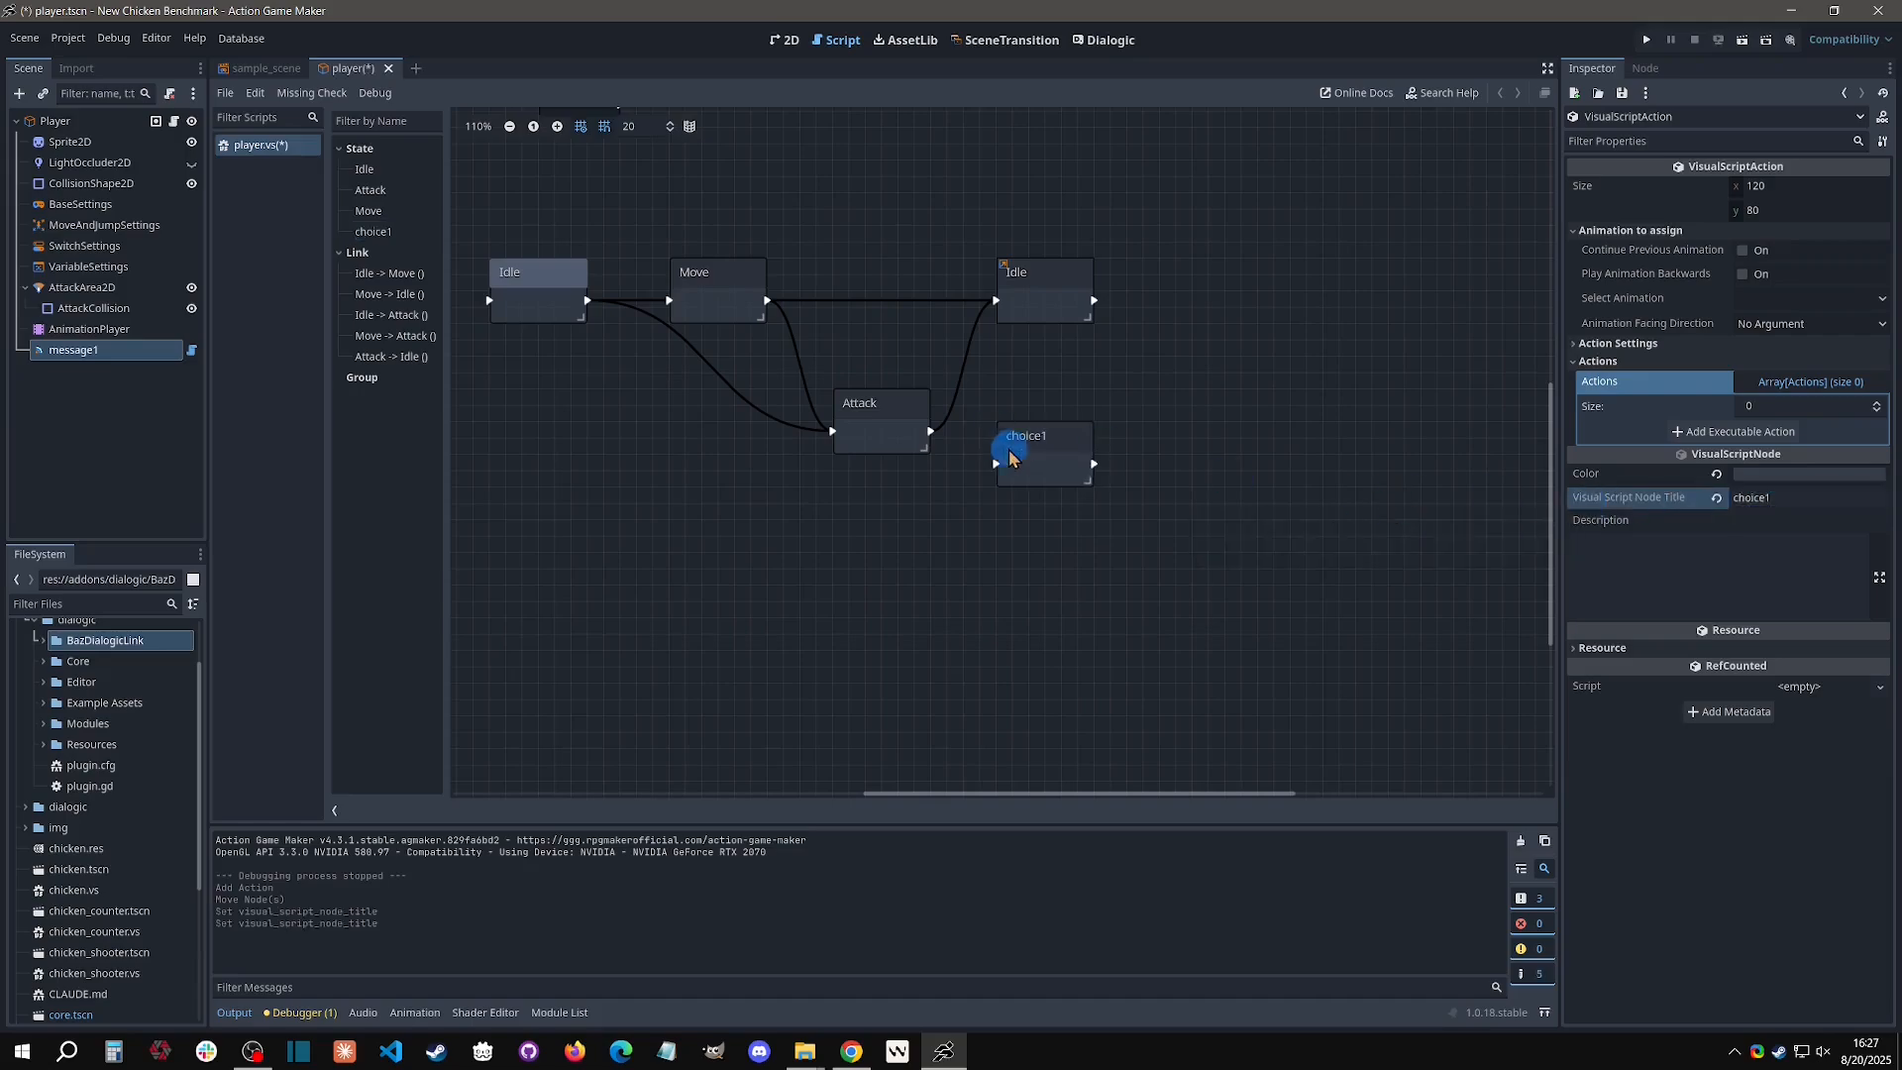
Duplicate the choice1 state twice and stack the three states in a column below the Idle shortcut.
click(1053, 467)
key(ctrl+c)
click(1024, 598)
key(ctrl+v)
drag(1024, 598, 1076, 580)
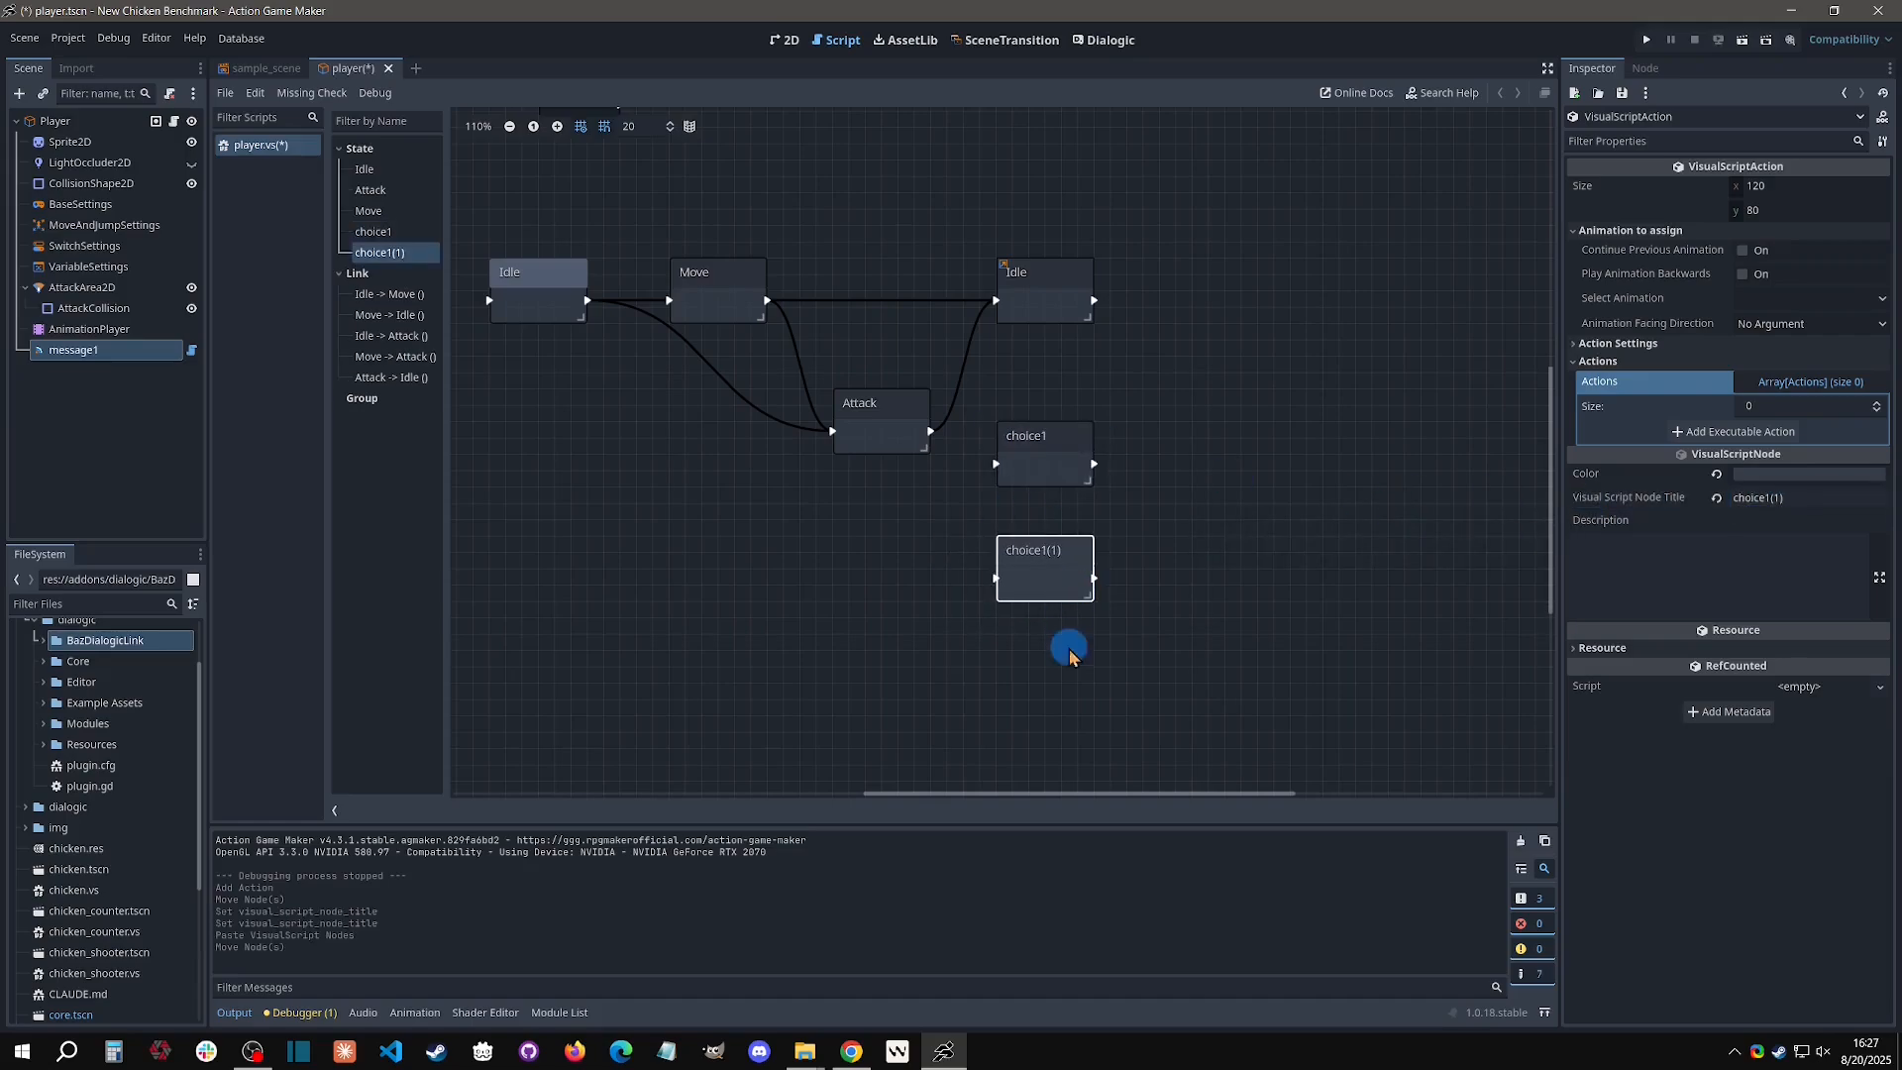
click(980, 671)
key(ctrl+v)
drag(1002, 688, 1021, 675)
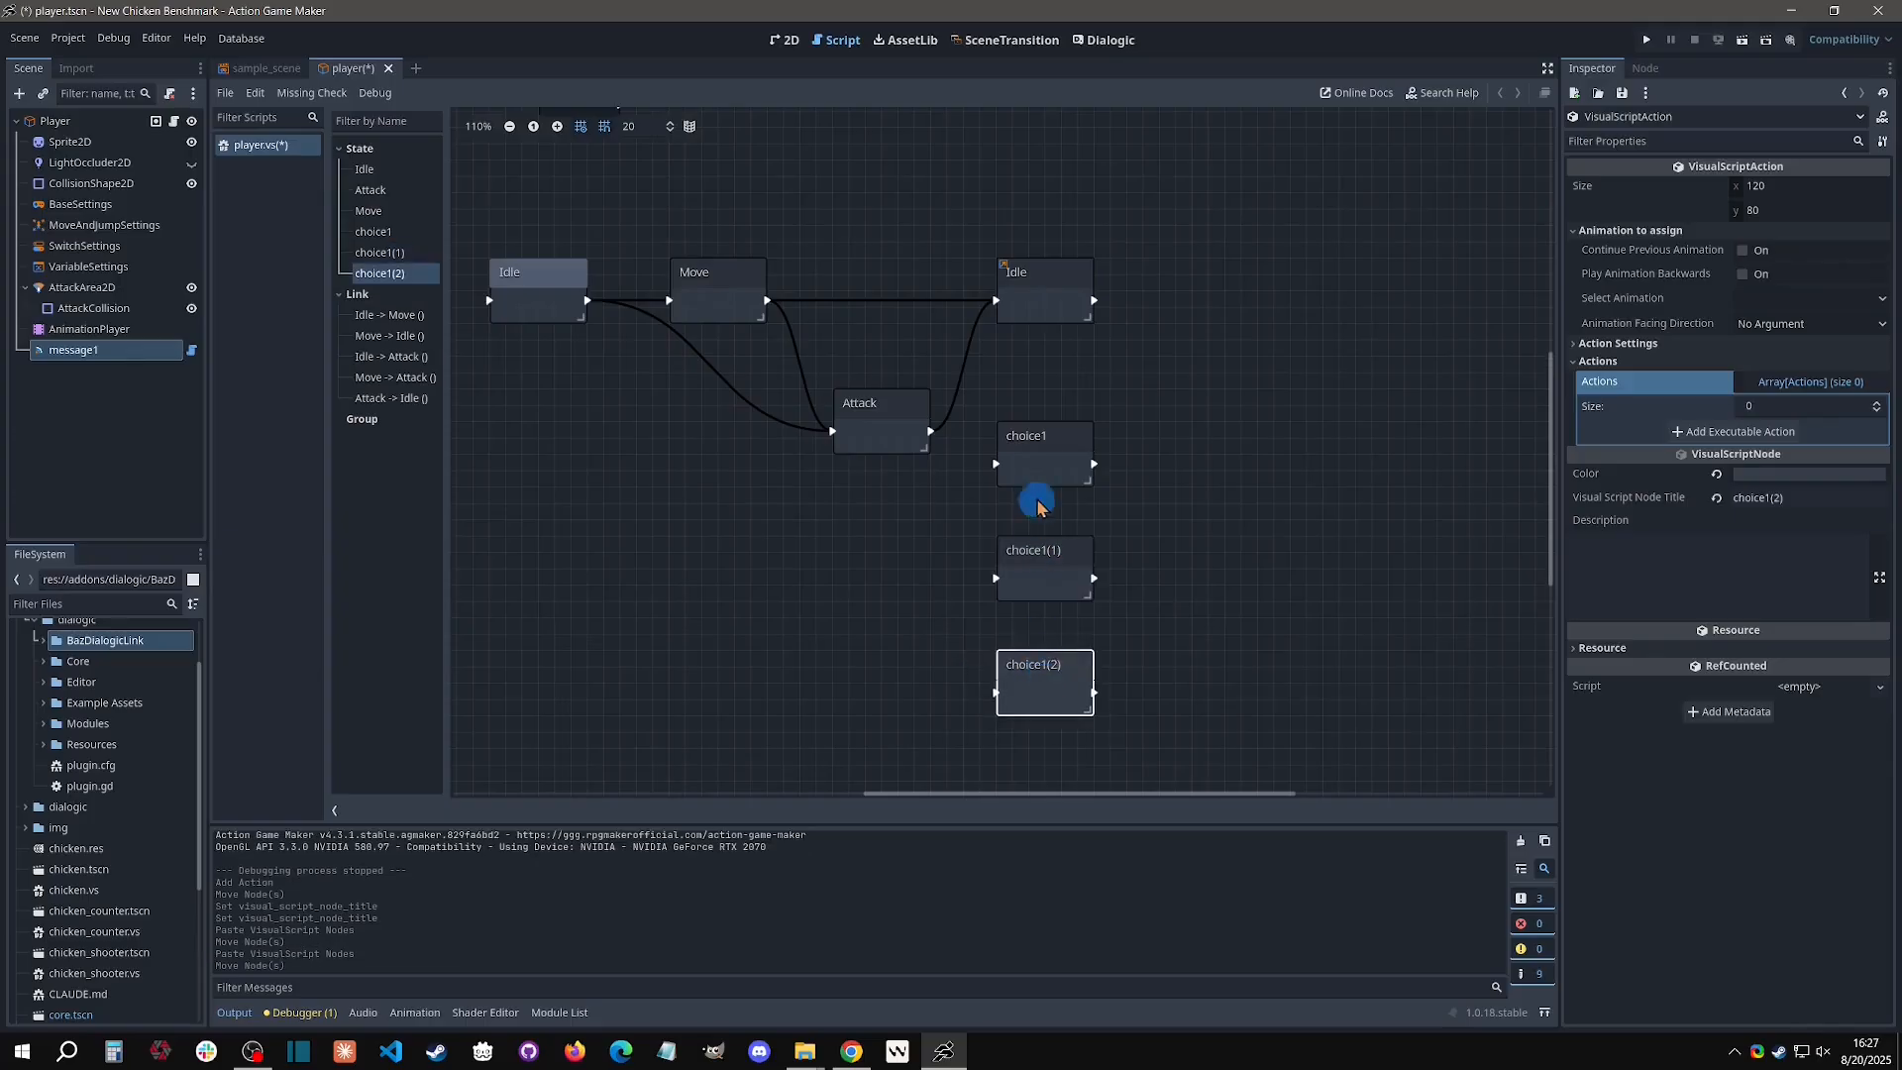
drag(1035, 471, 1033, 389)
drag(1034, 584, 1032, 488)
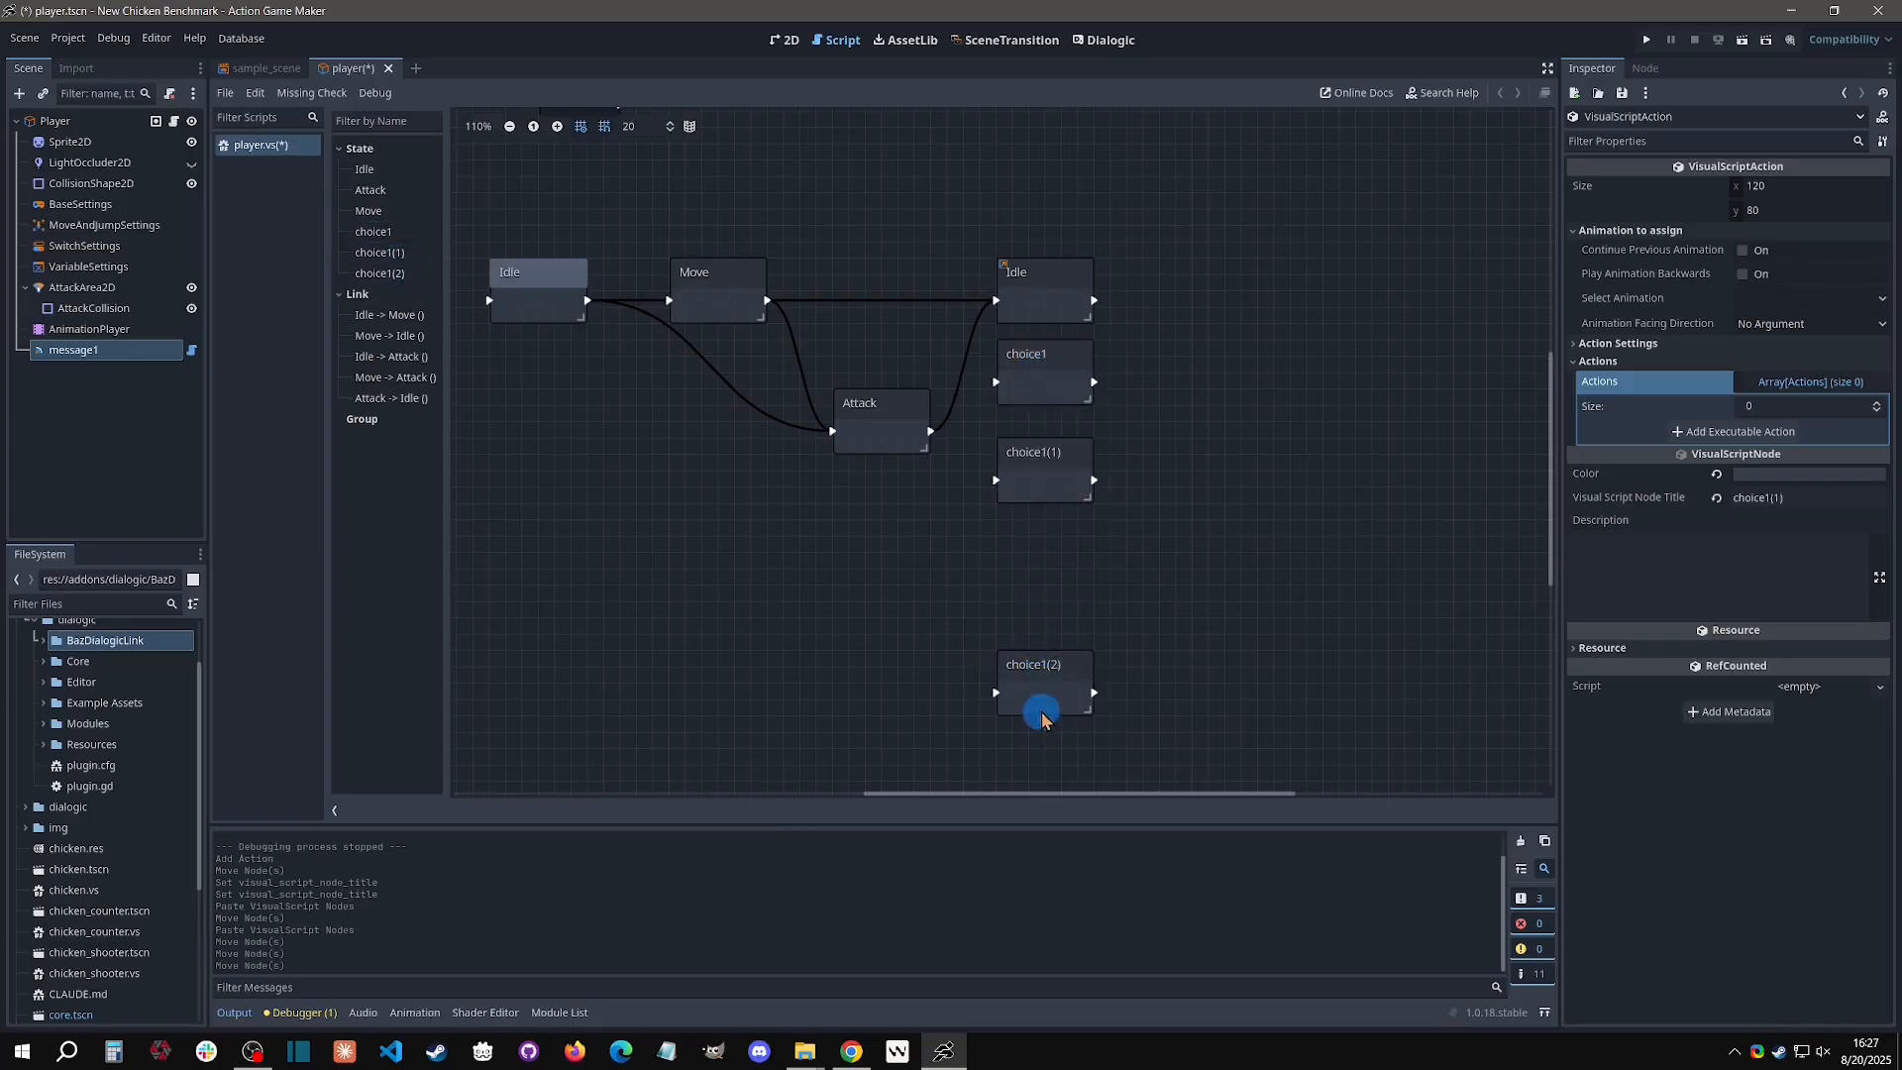
drag(1042, 721, 1041, 605)
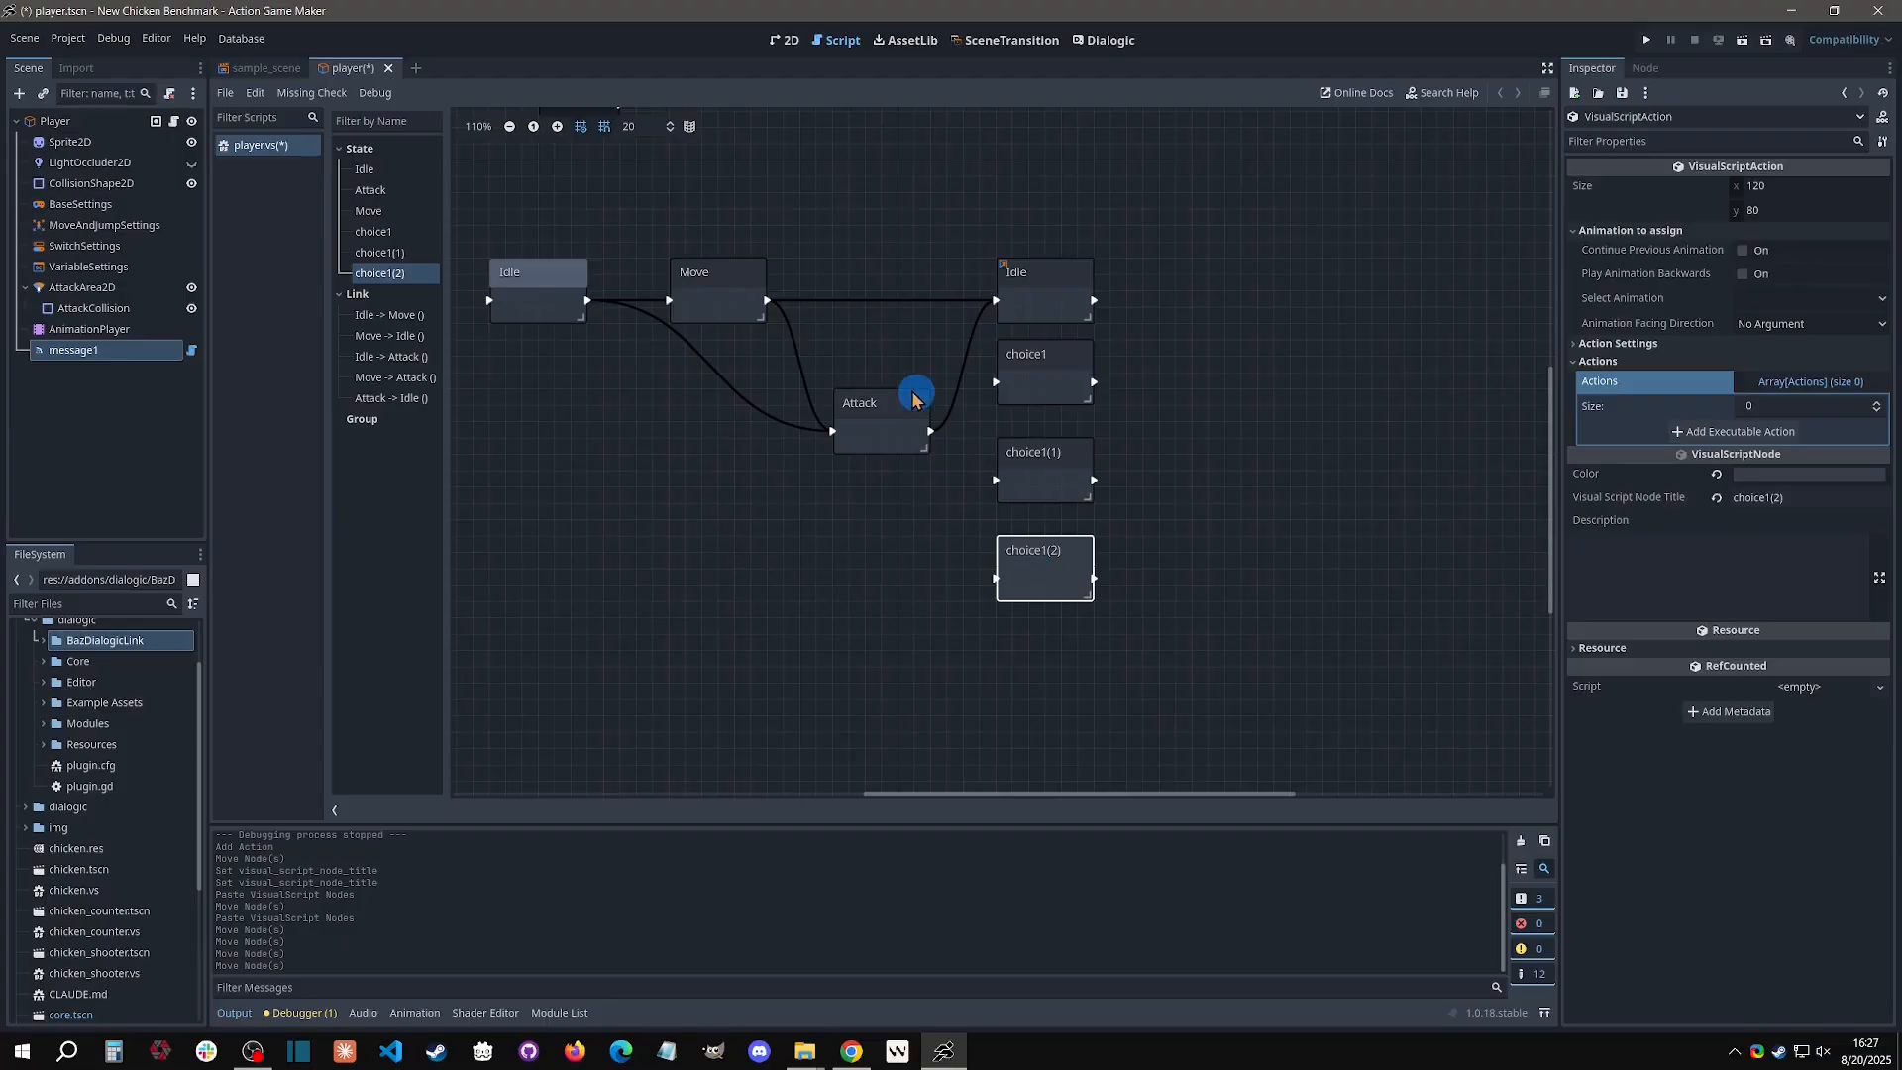
Add a PrintMessageToConsole action with the message choice1 to the choice1 state.
click(1040, 429)
click(1076, 378)
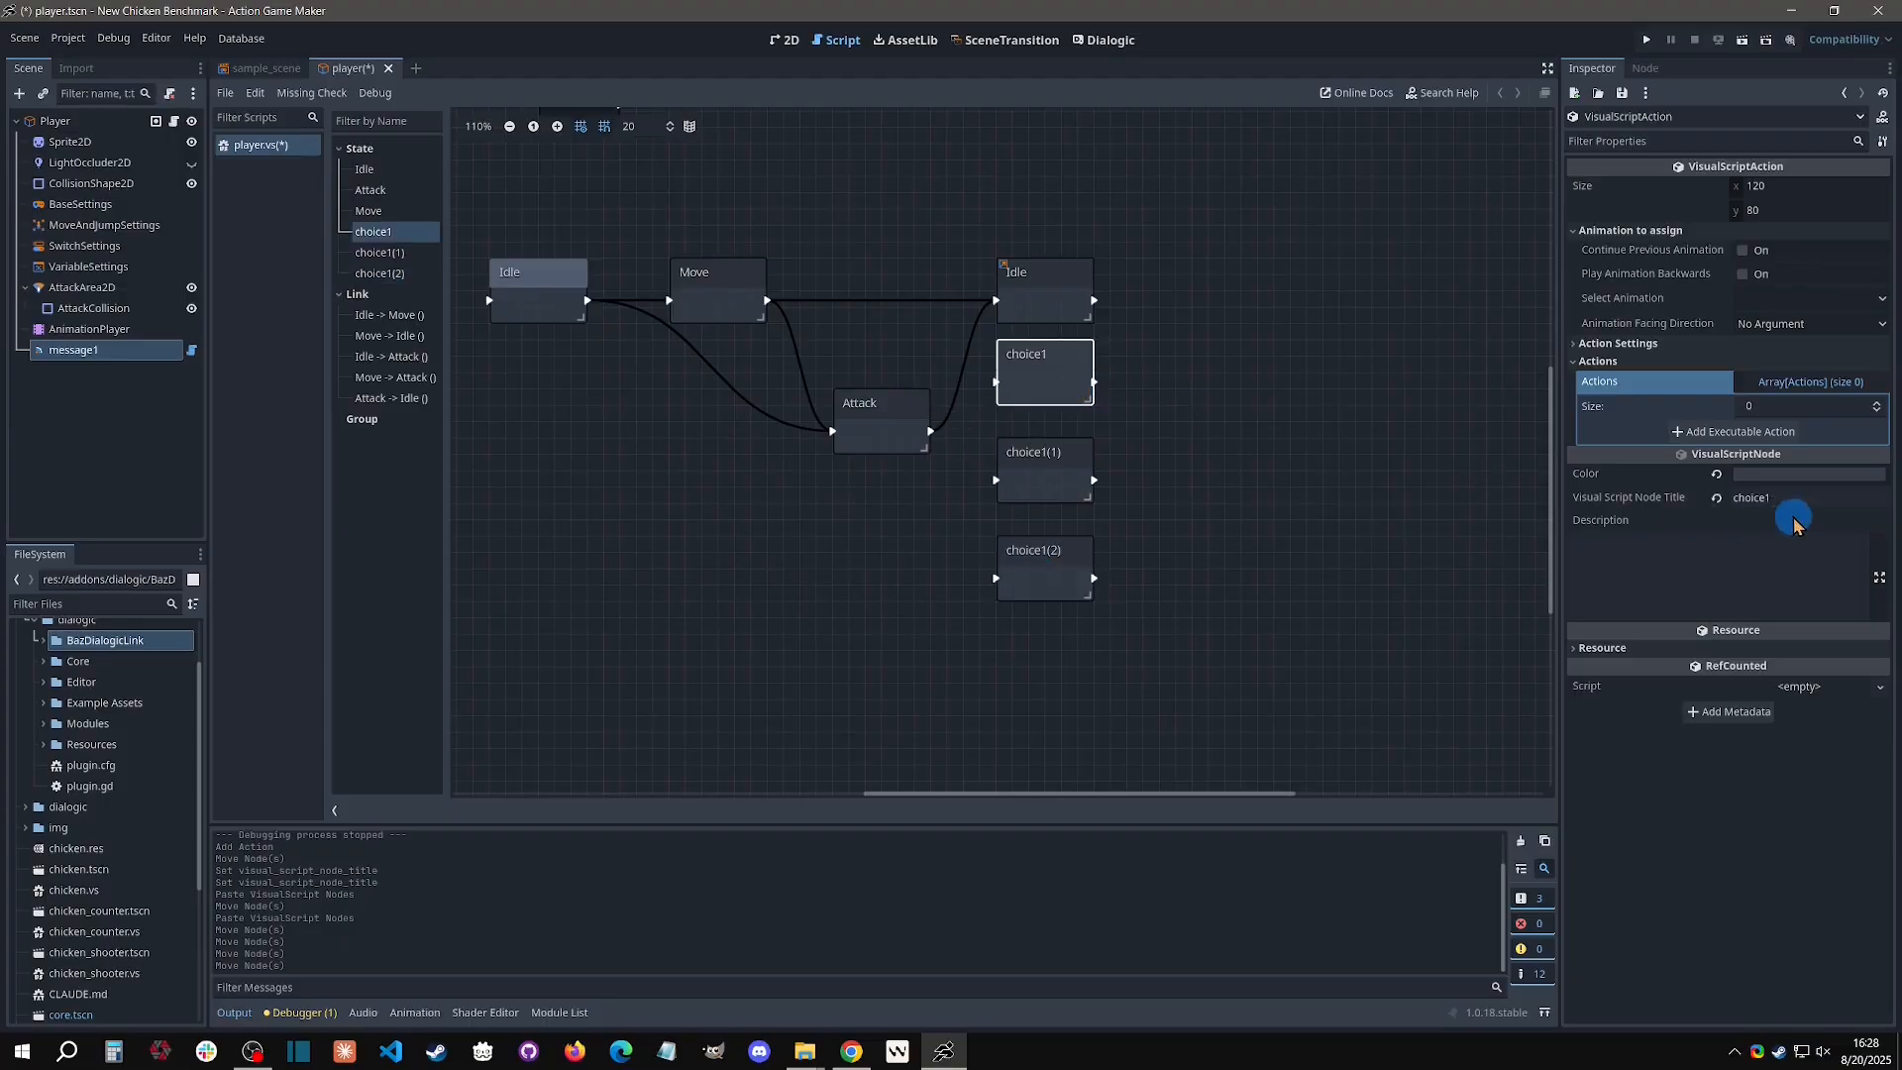
click(1744, 443)
text(p)
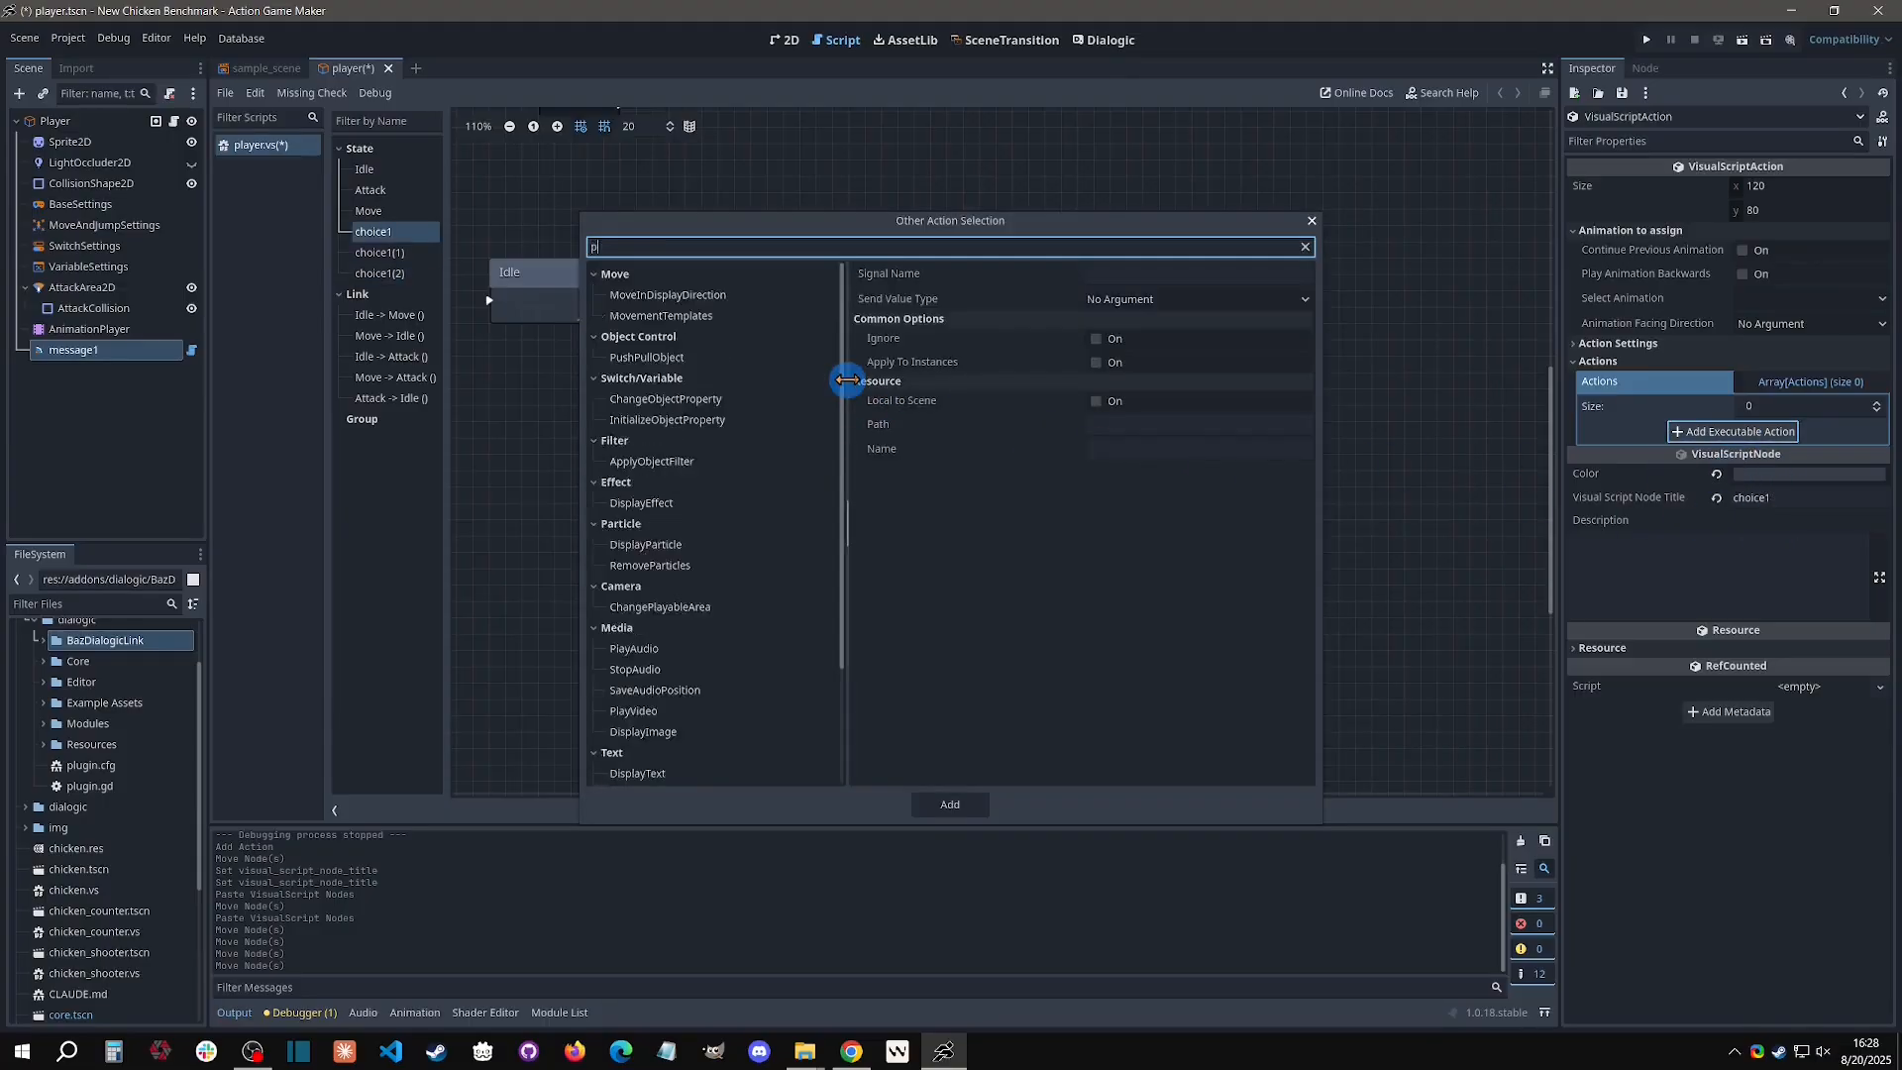
text(rint)
key(Down)
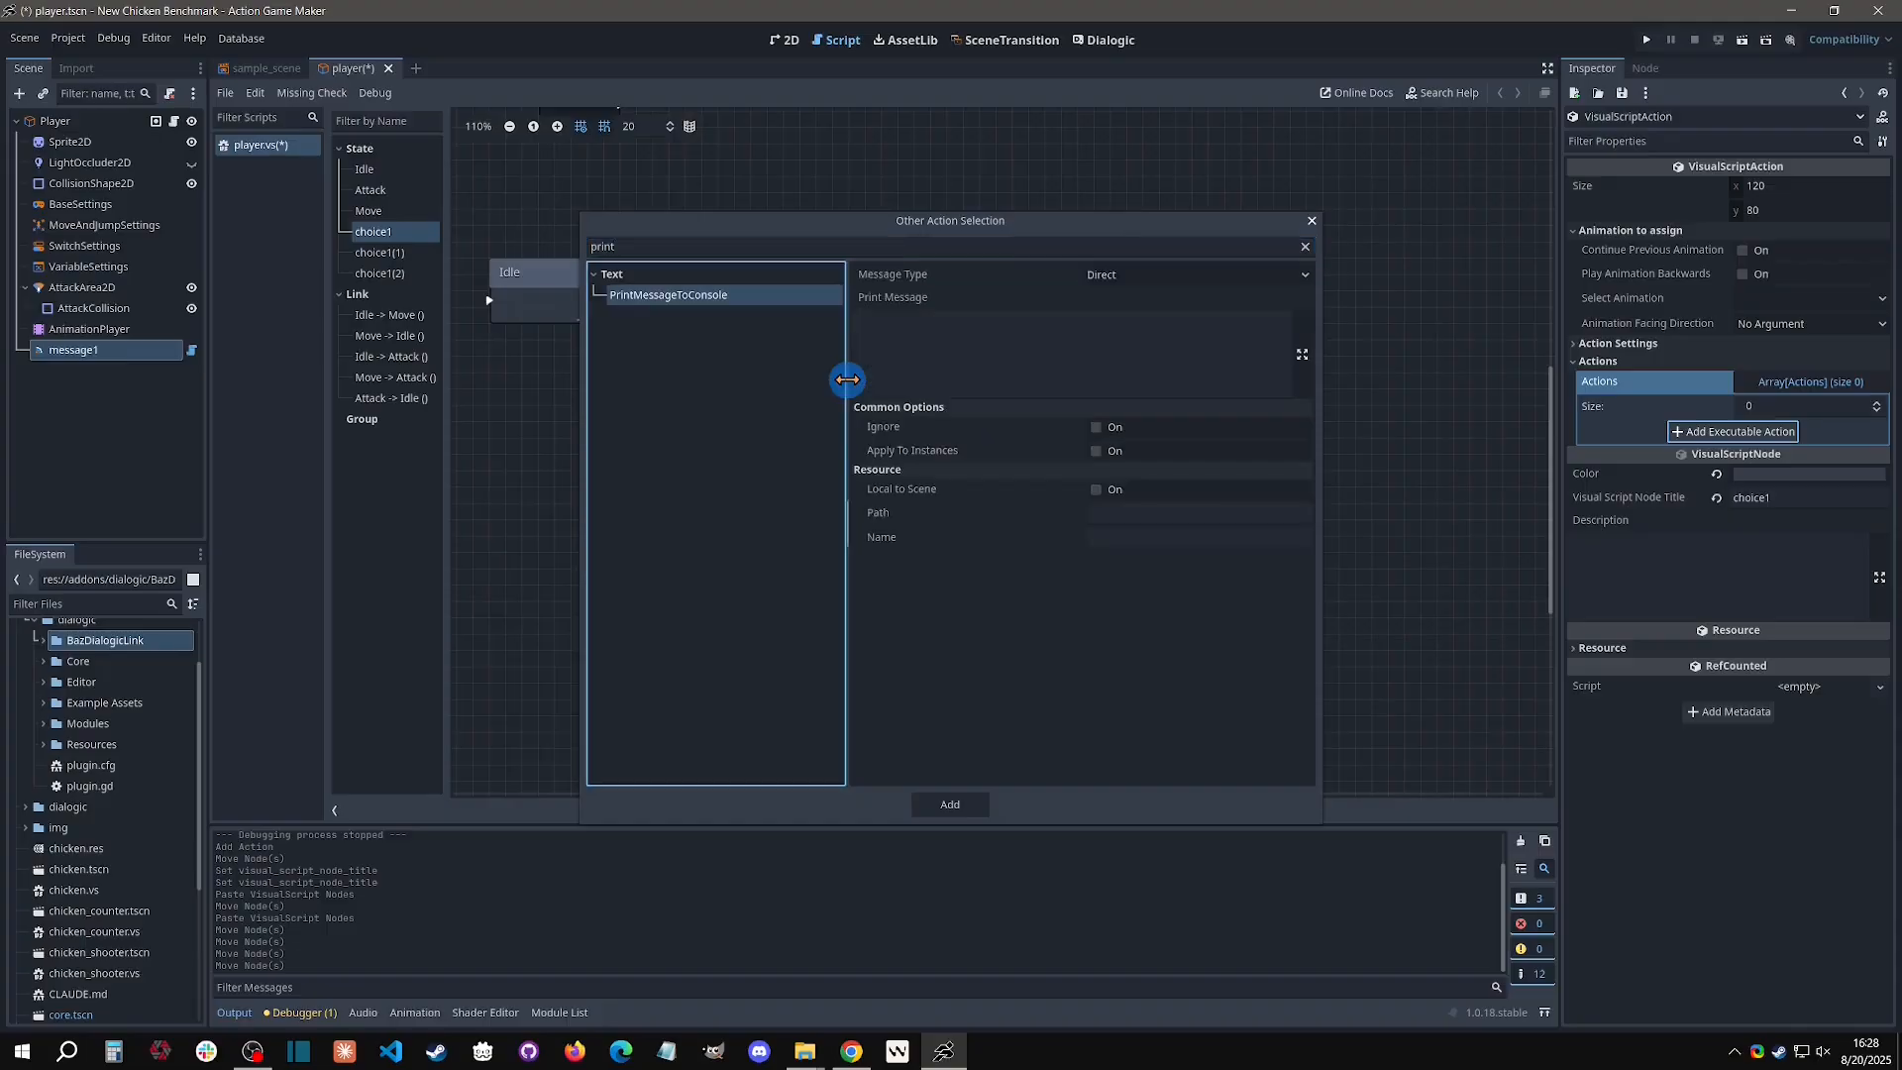
click(908, 380)
text(cho)
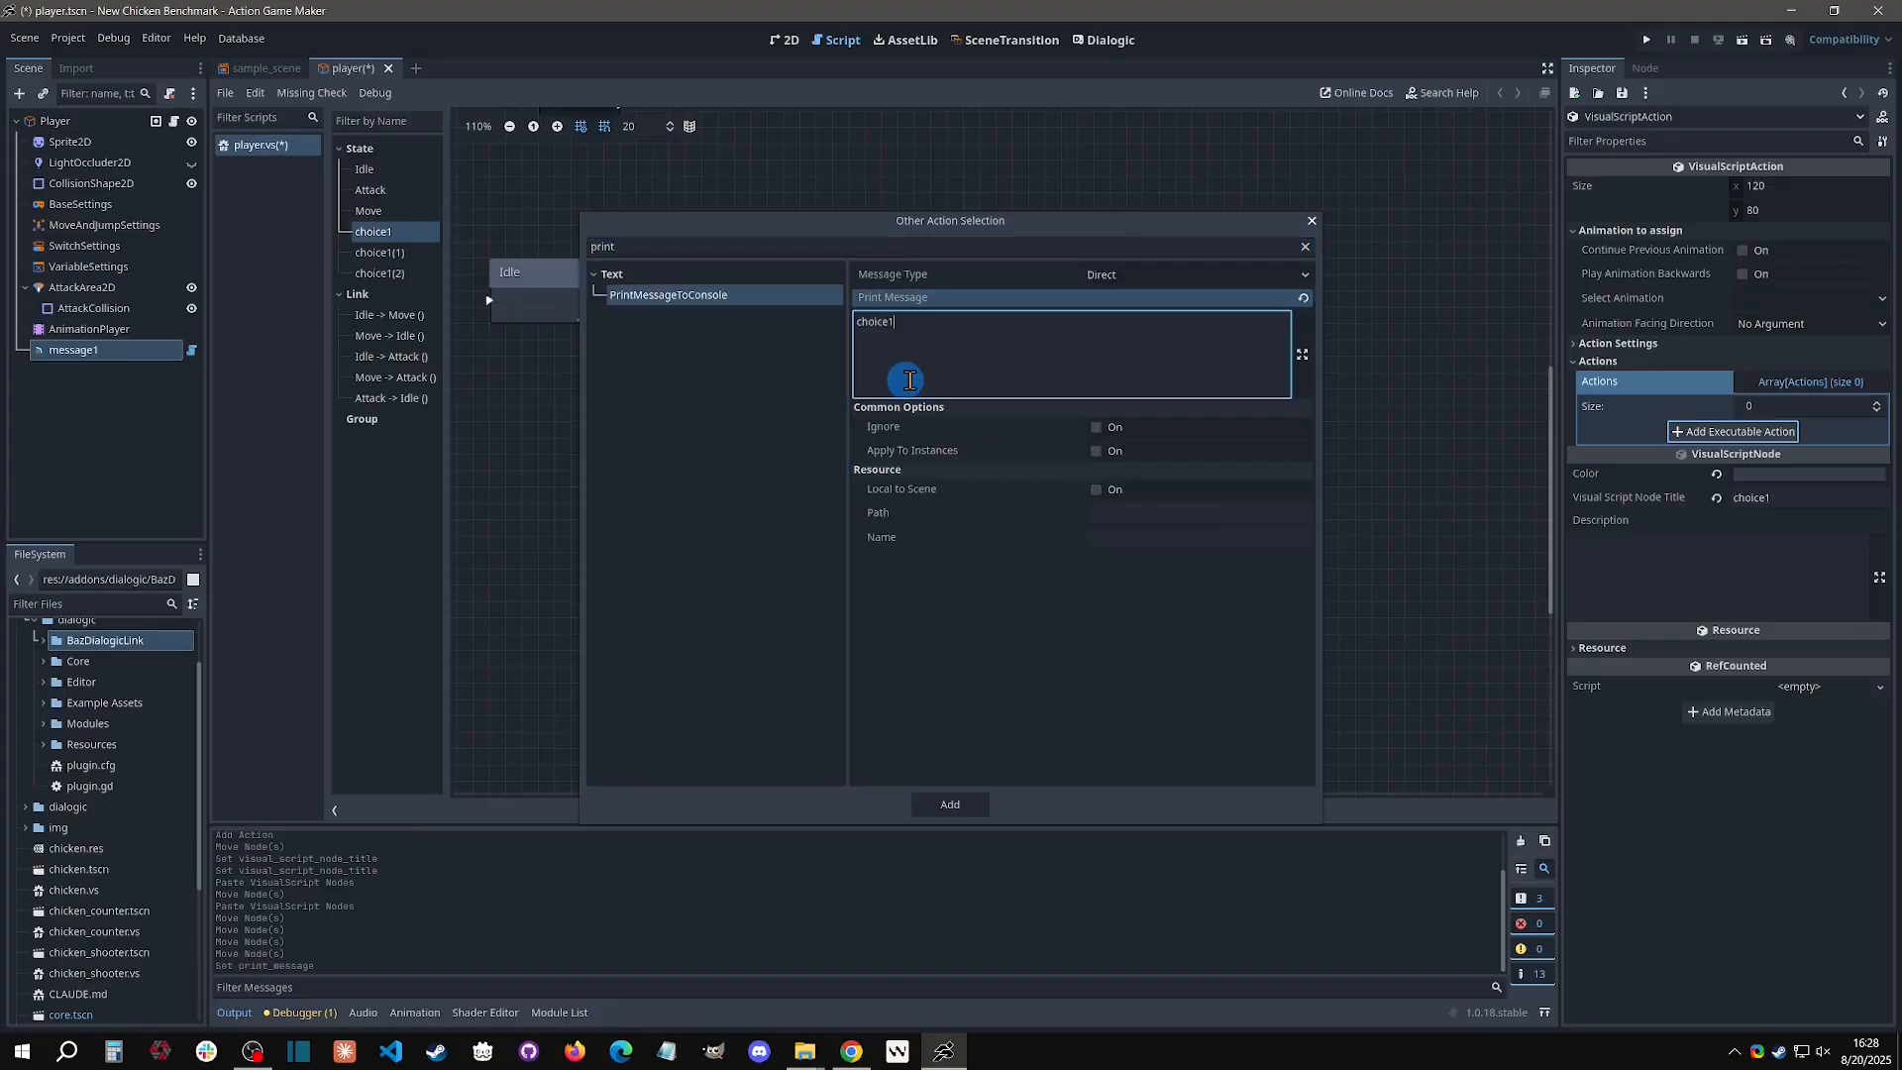
text(ice1)
key(ctrl+a)
click(975, 822)
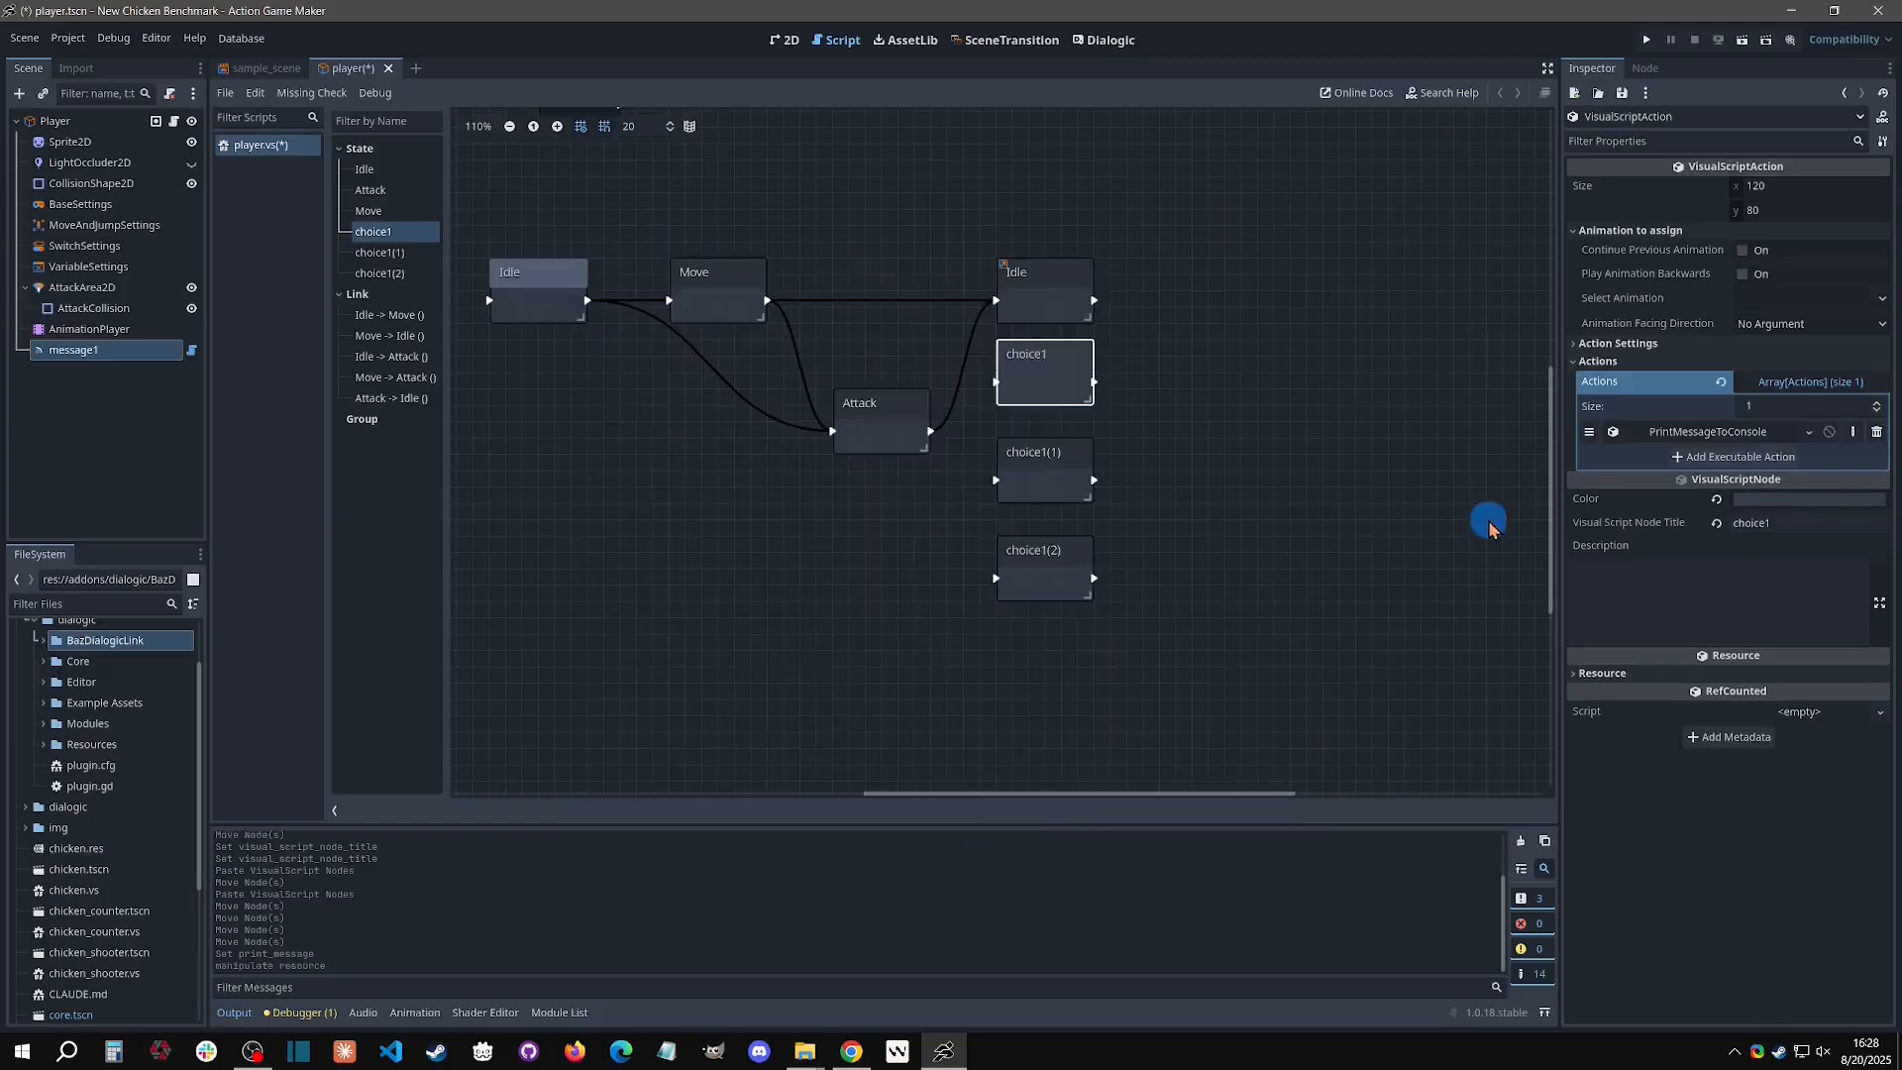
Add a PrintMessageToConsole action with the message choice2 to the first copied state, choice1(1).
click(1030, 466)
click(1740, 433)
click(973, 354)
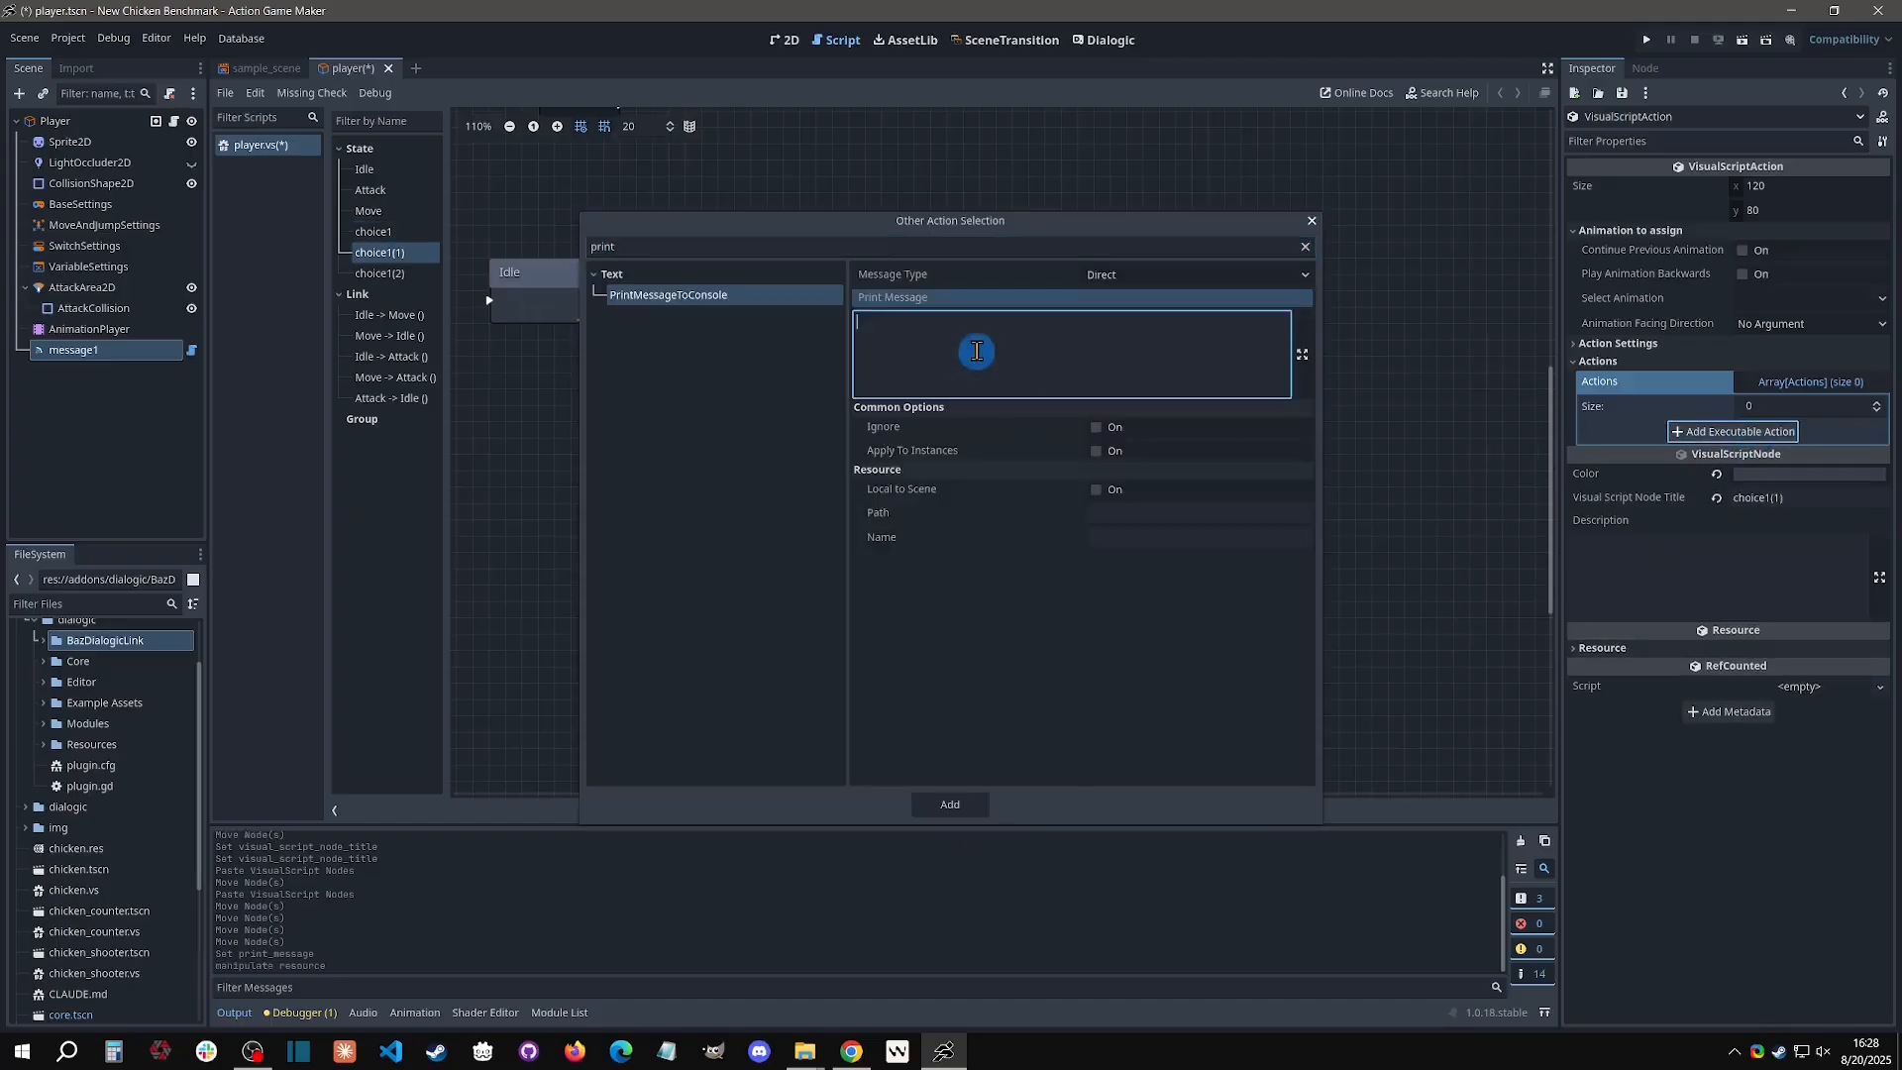
key(BackSpace)
text(2)
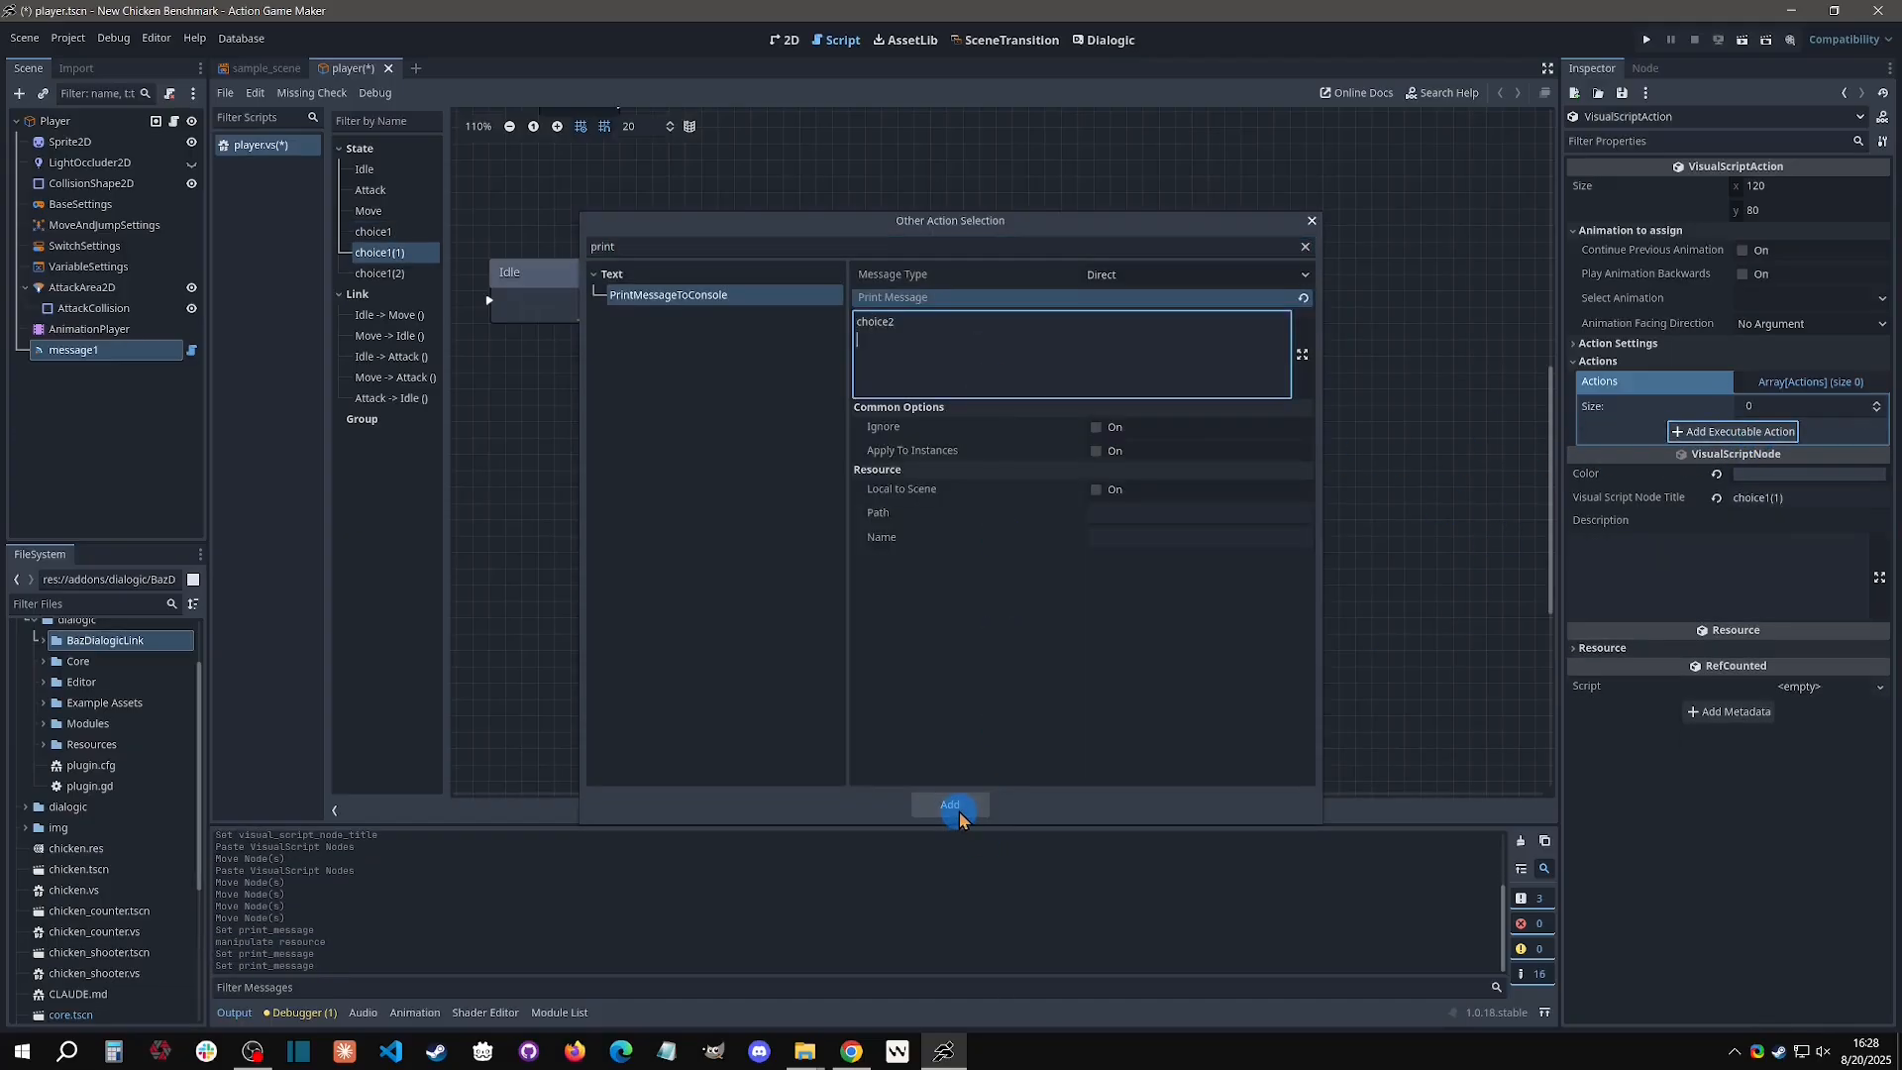
click(959, 807)
Add a PrintMessageToConsole action with the message choice3 to the second copied state, choice1(2).
click(1053, 569)
click(1756, 436)
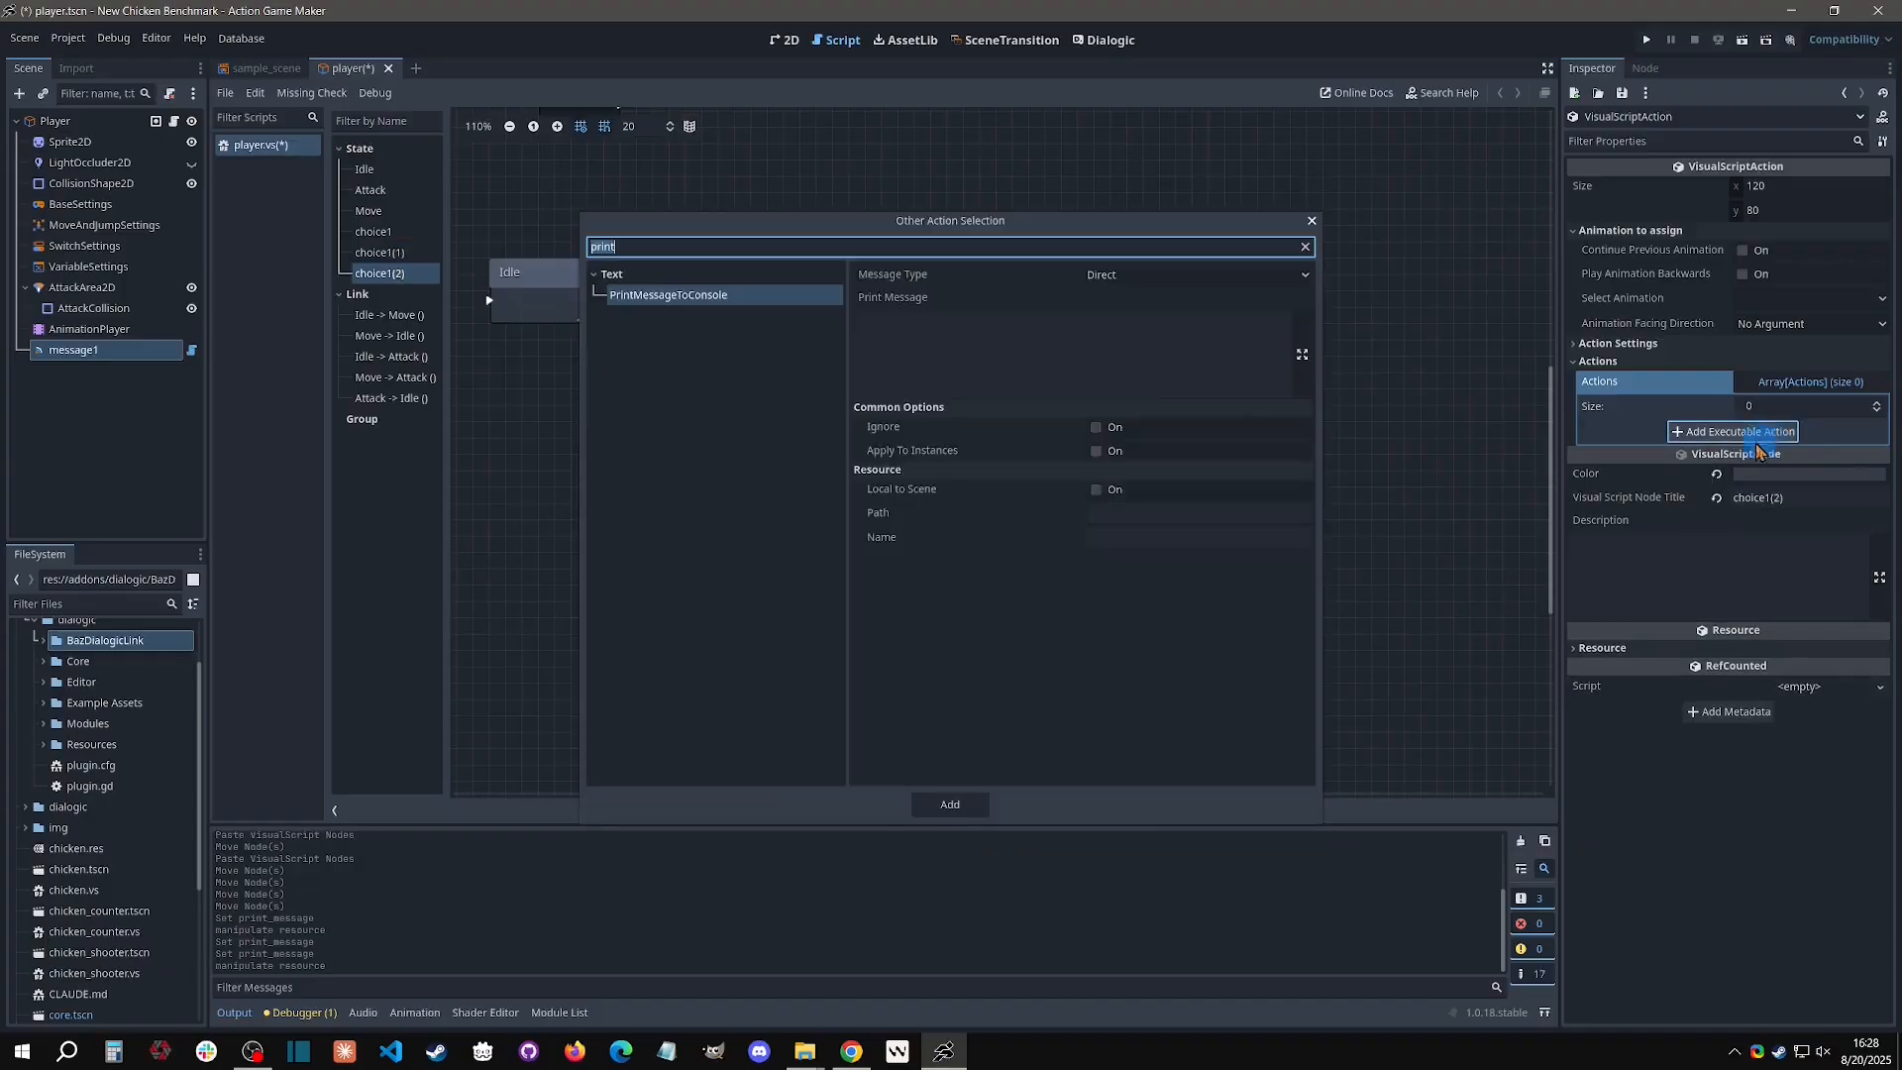
click(921, 327)
text(choice1)
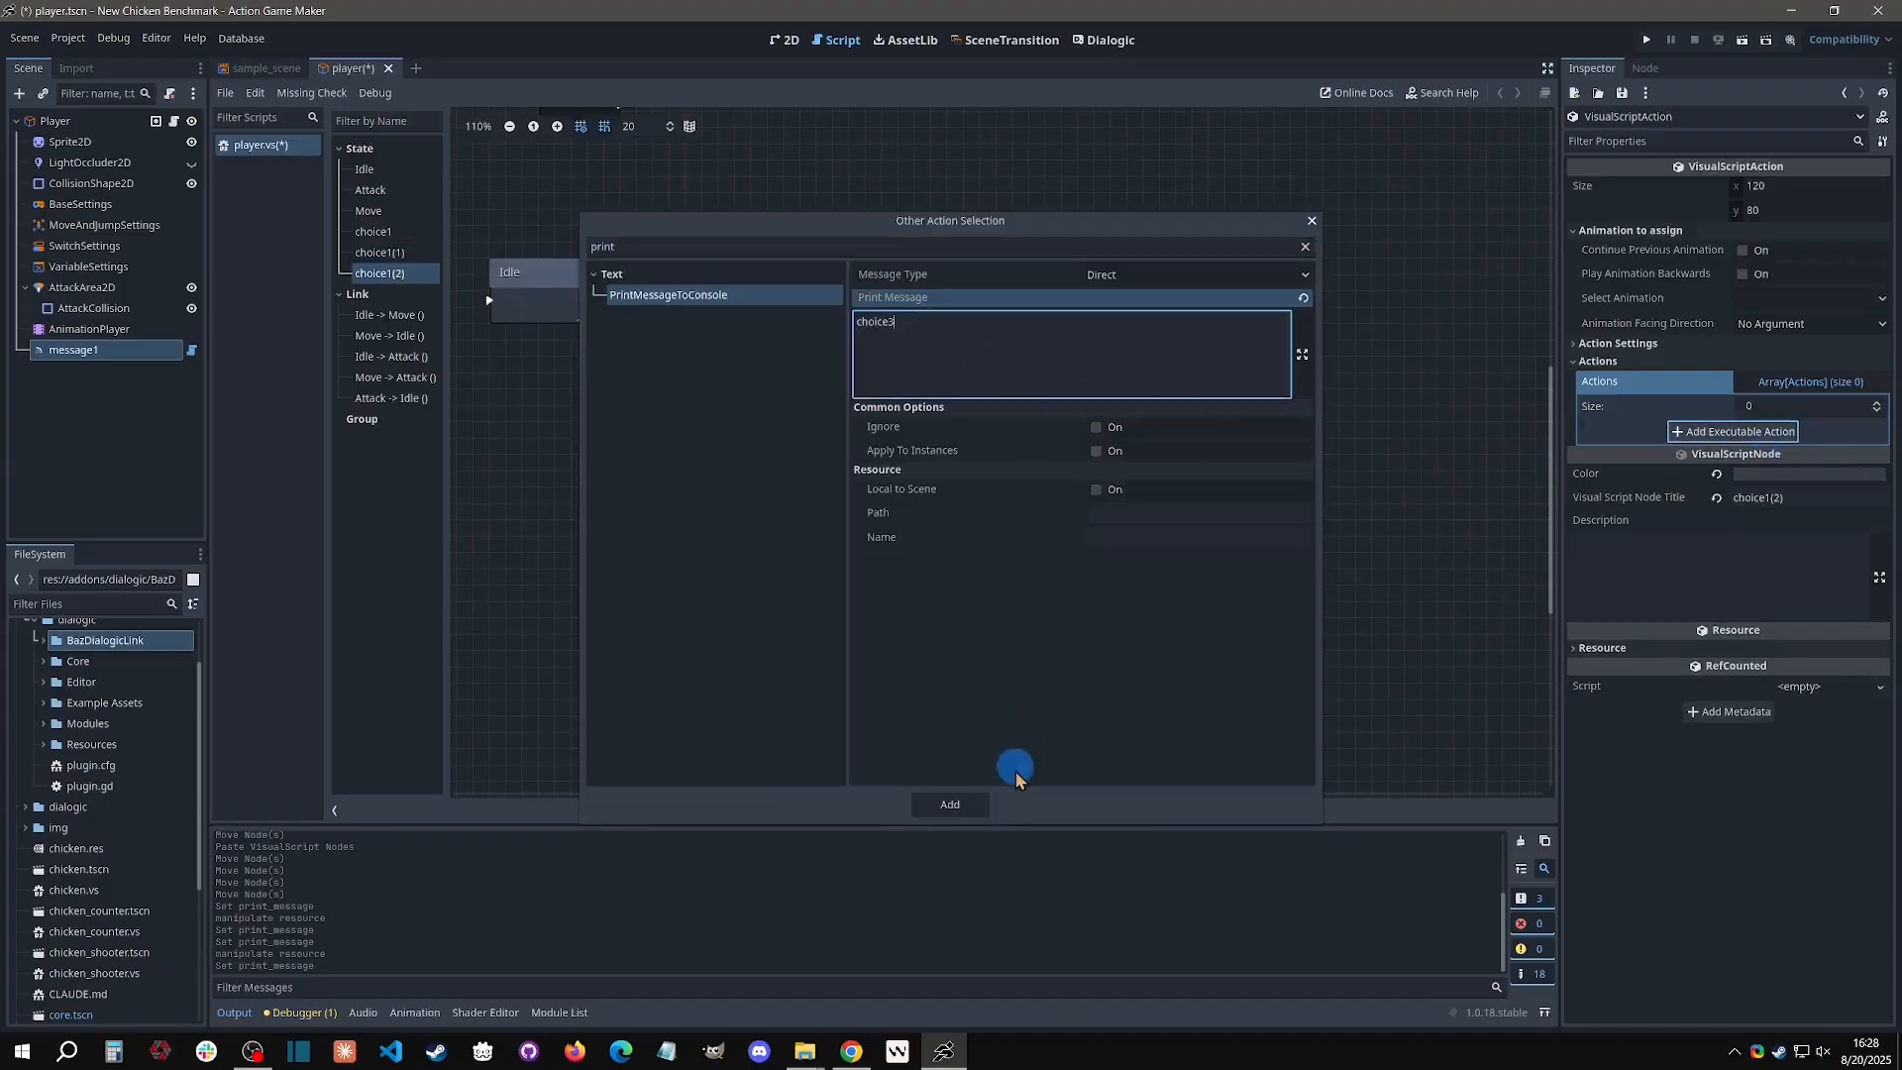
click(969, 807)
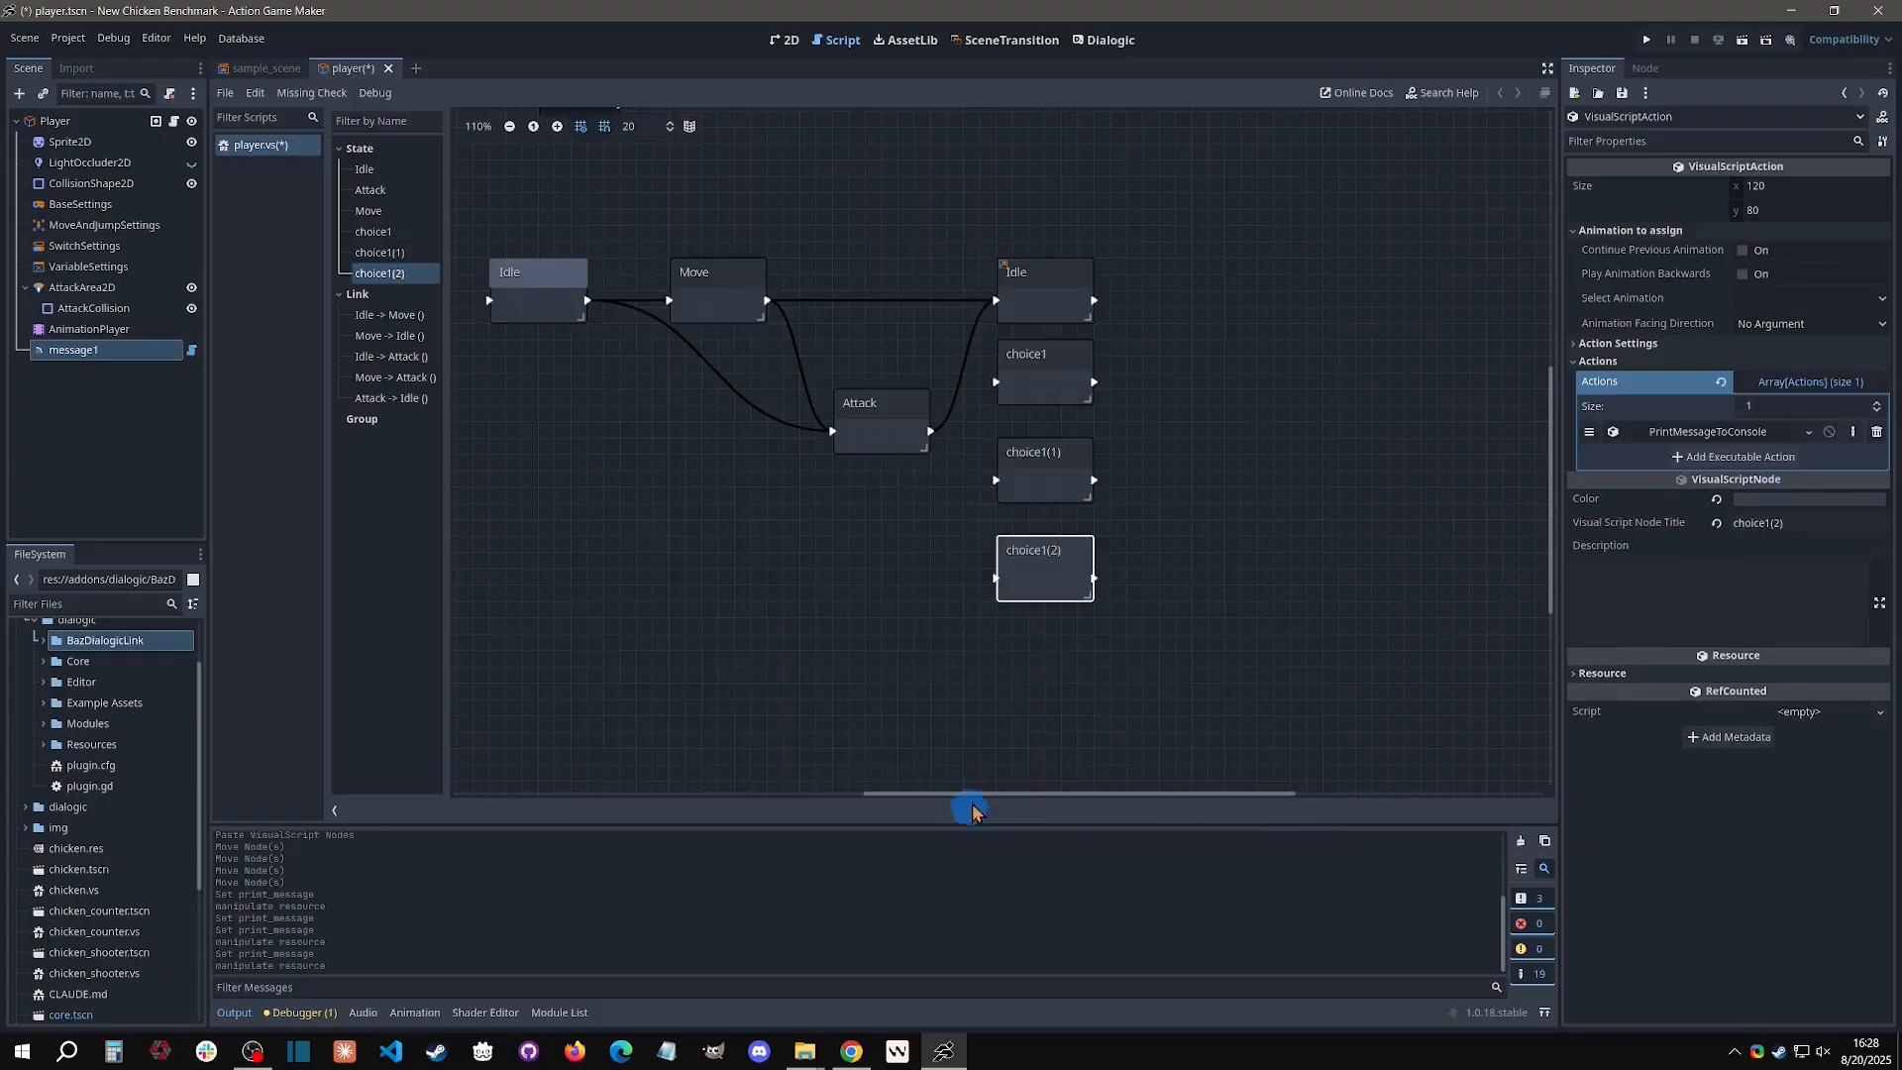
Move the three choice states farther right, keeping them in a column clear of the Attack to Idle link.
click(967, 373)
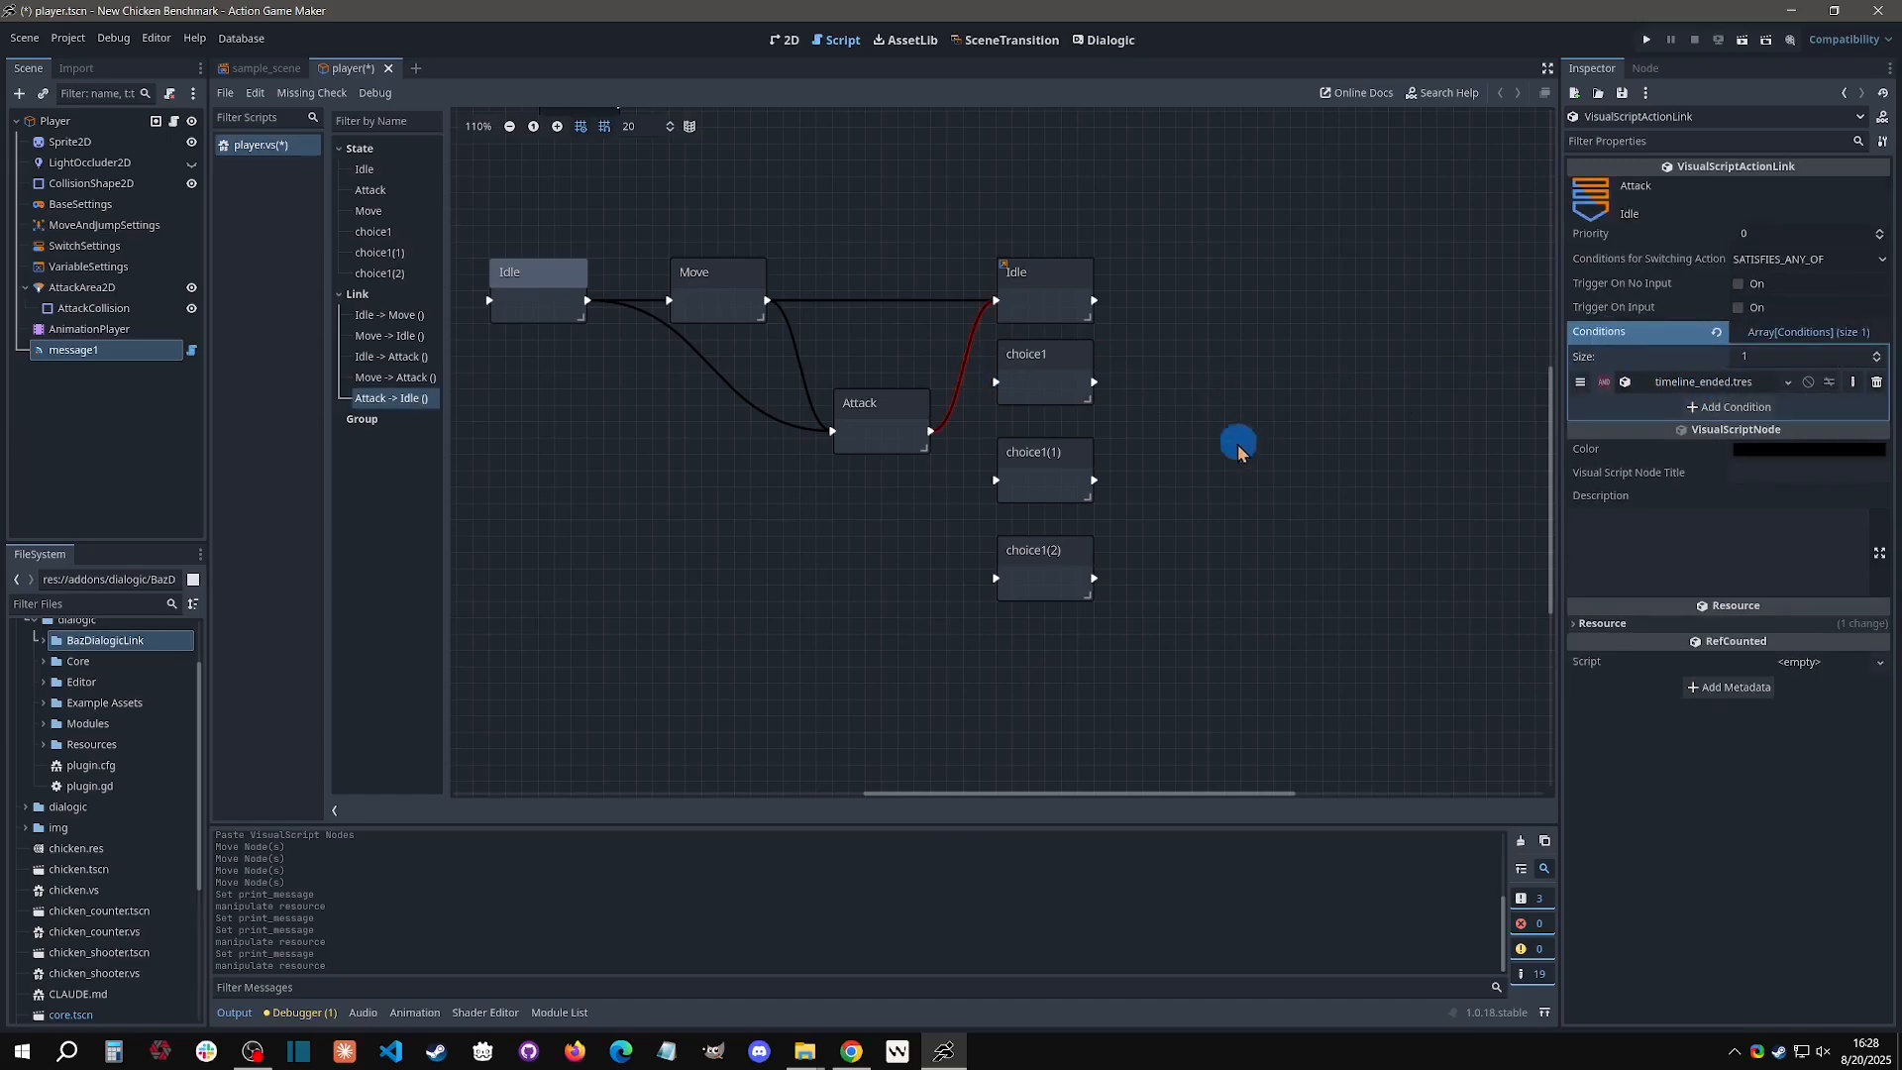
drag(1038, 385, 1138, 369)
drag(1049, 480, 1158, 485)
drag(1053, 585, 1151, 590)
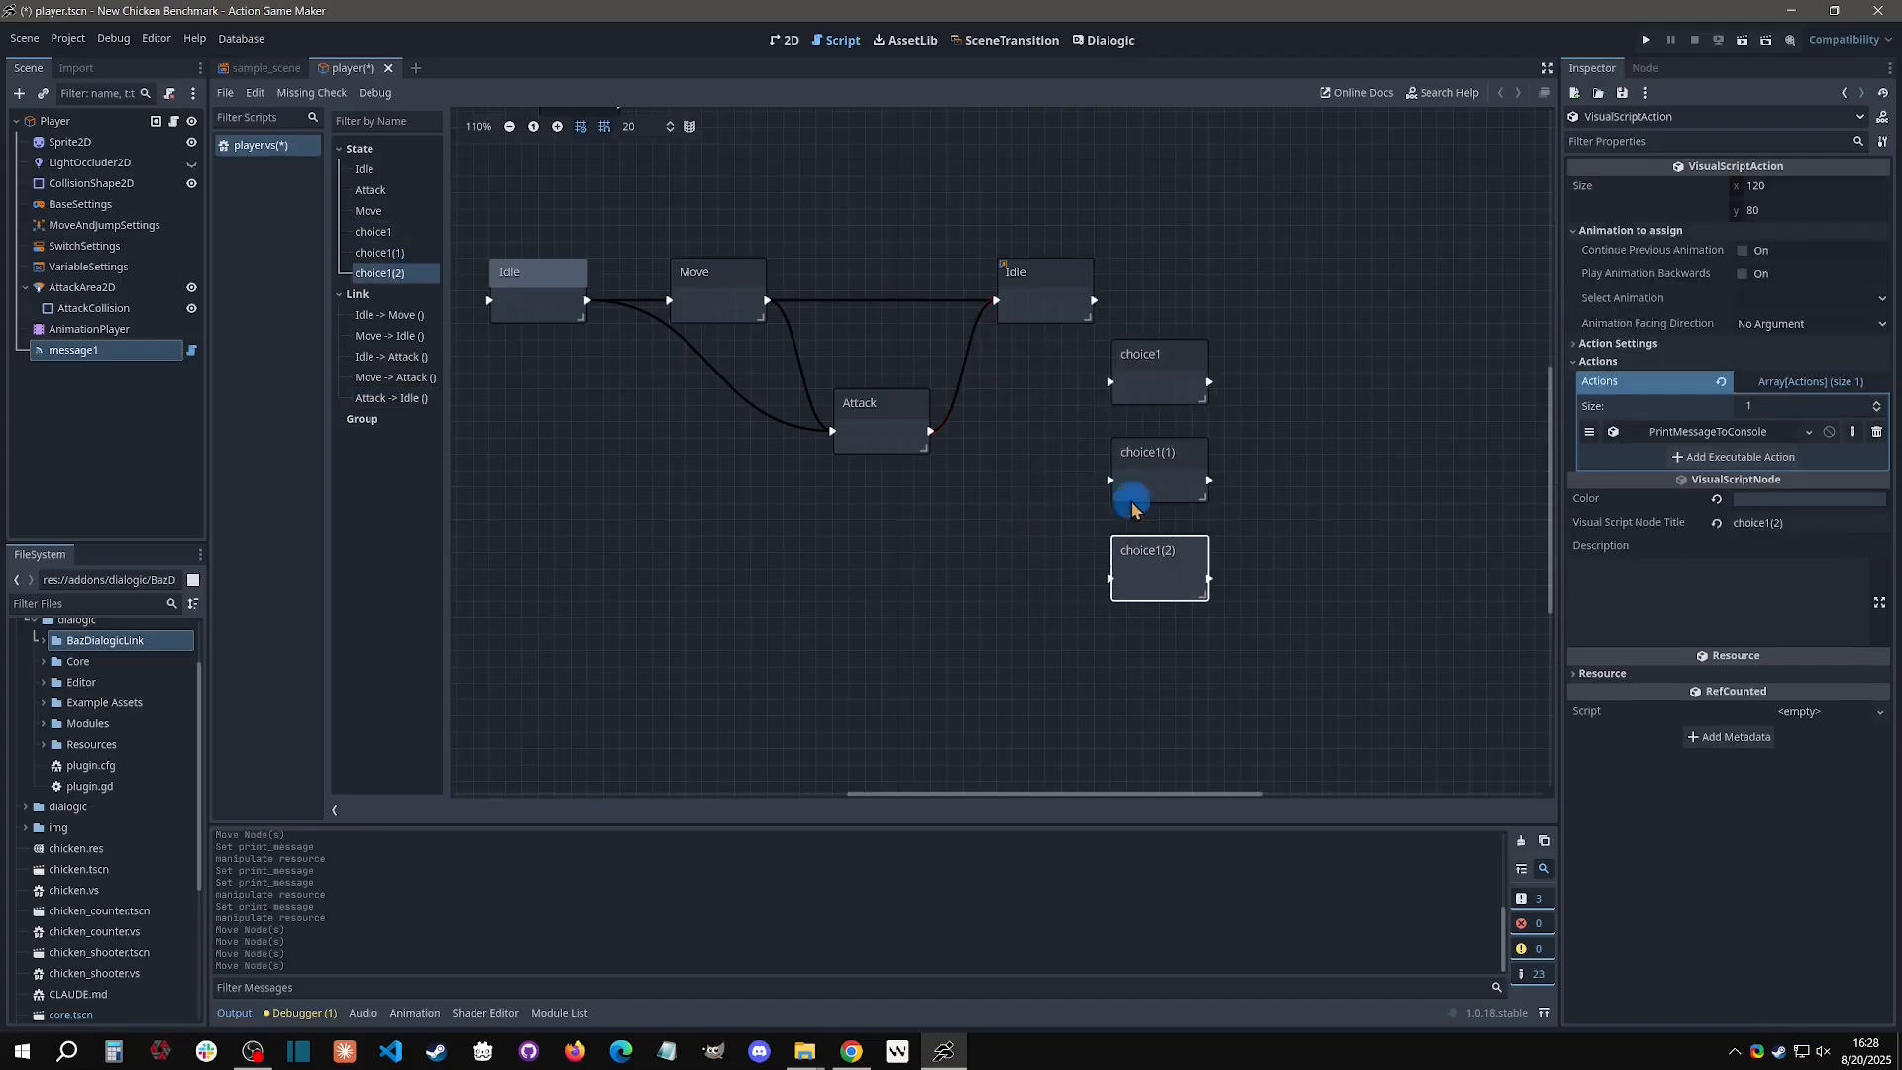
click(1295, 496)
Add a link from the Attack state to the choice1 state.
right_click(894, 443)
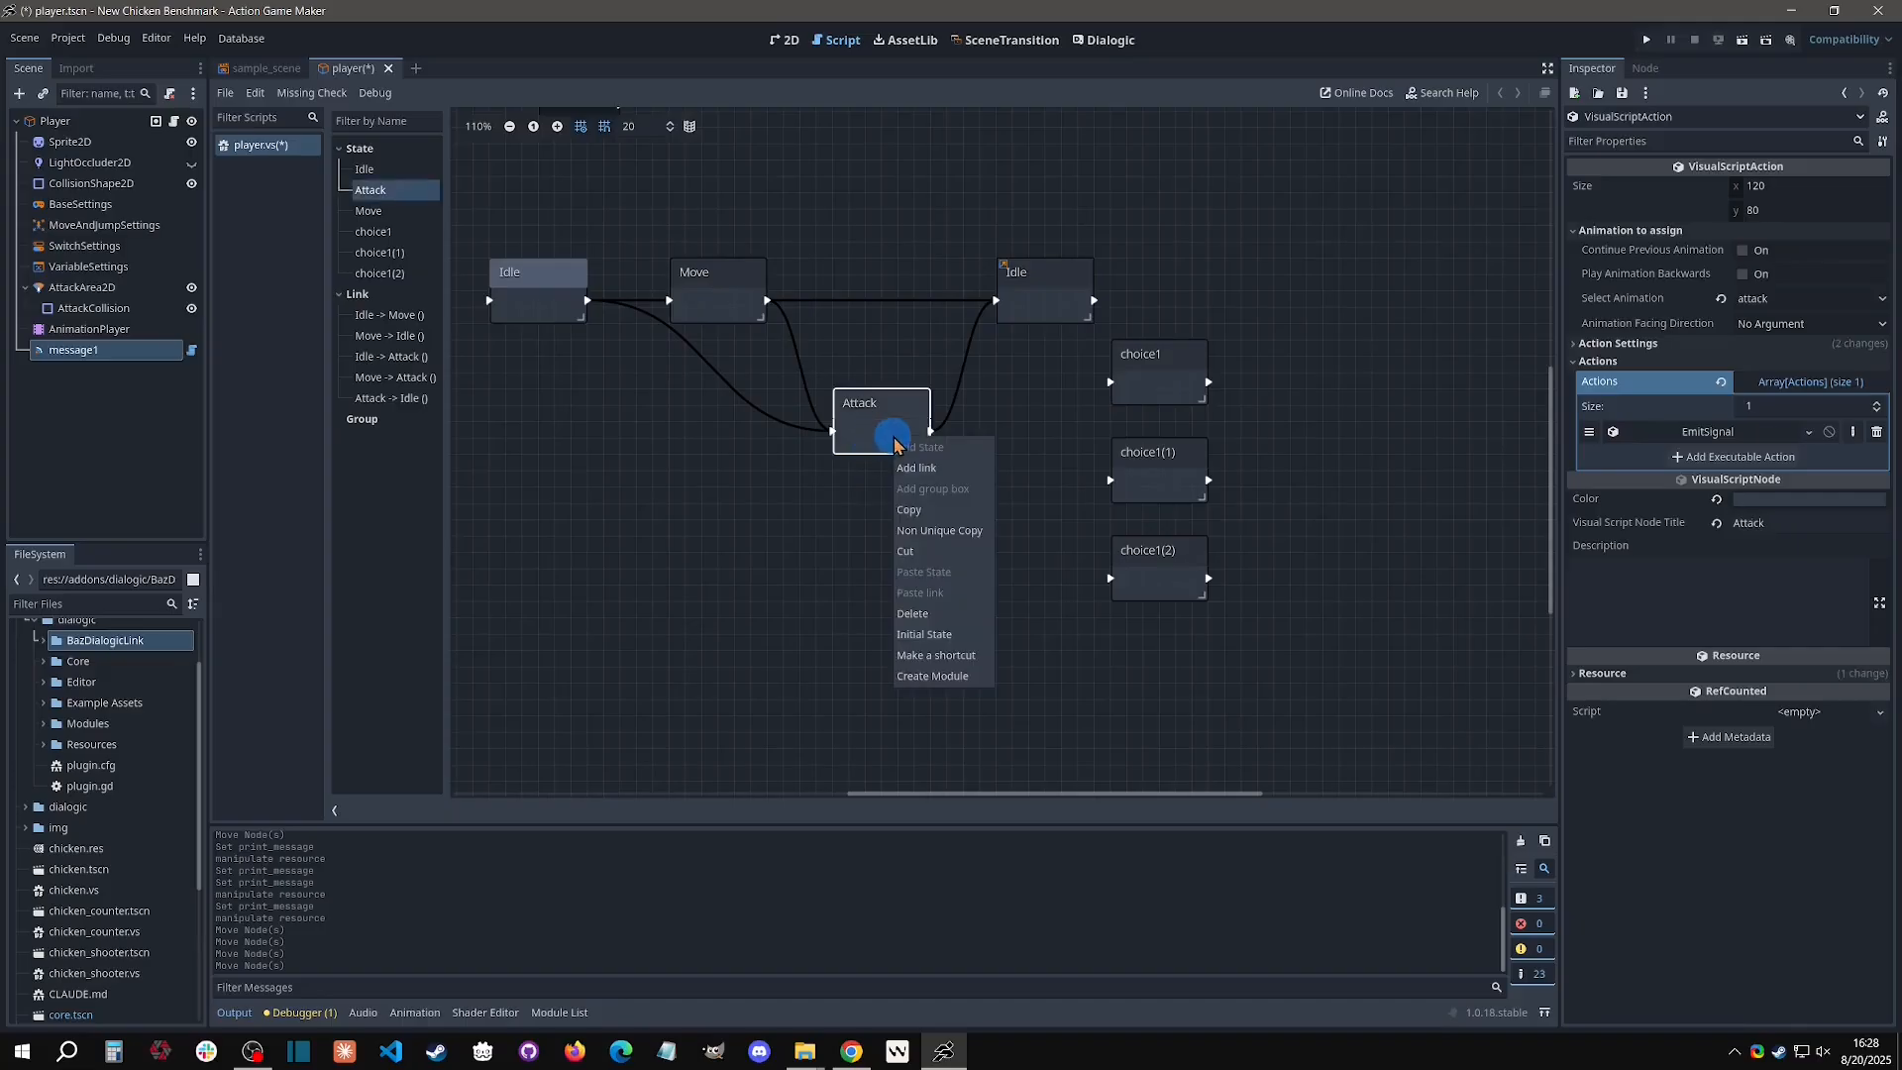
click(917, 467)
click(1155, 375)
Choose a SignalDetected condition for the Attack to choice1 link, filtered By Name with the signal name timeline_choice.
click(1732, 383)
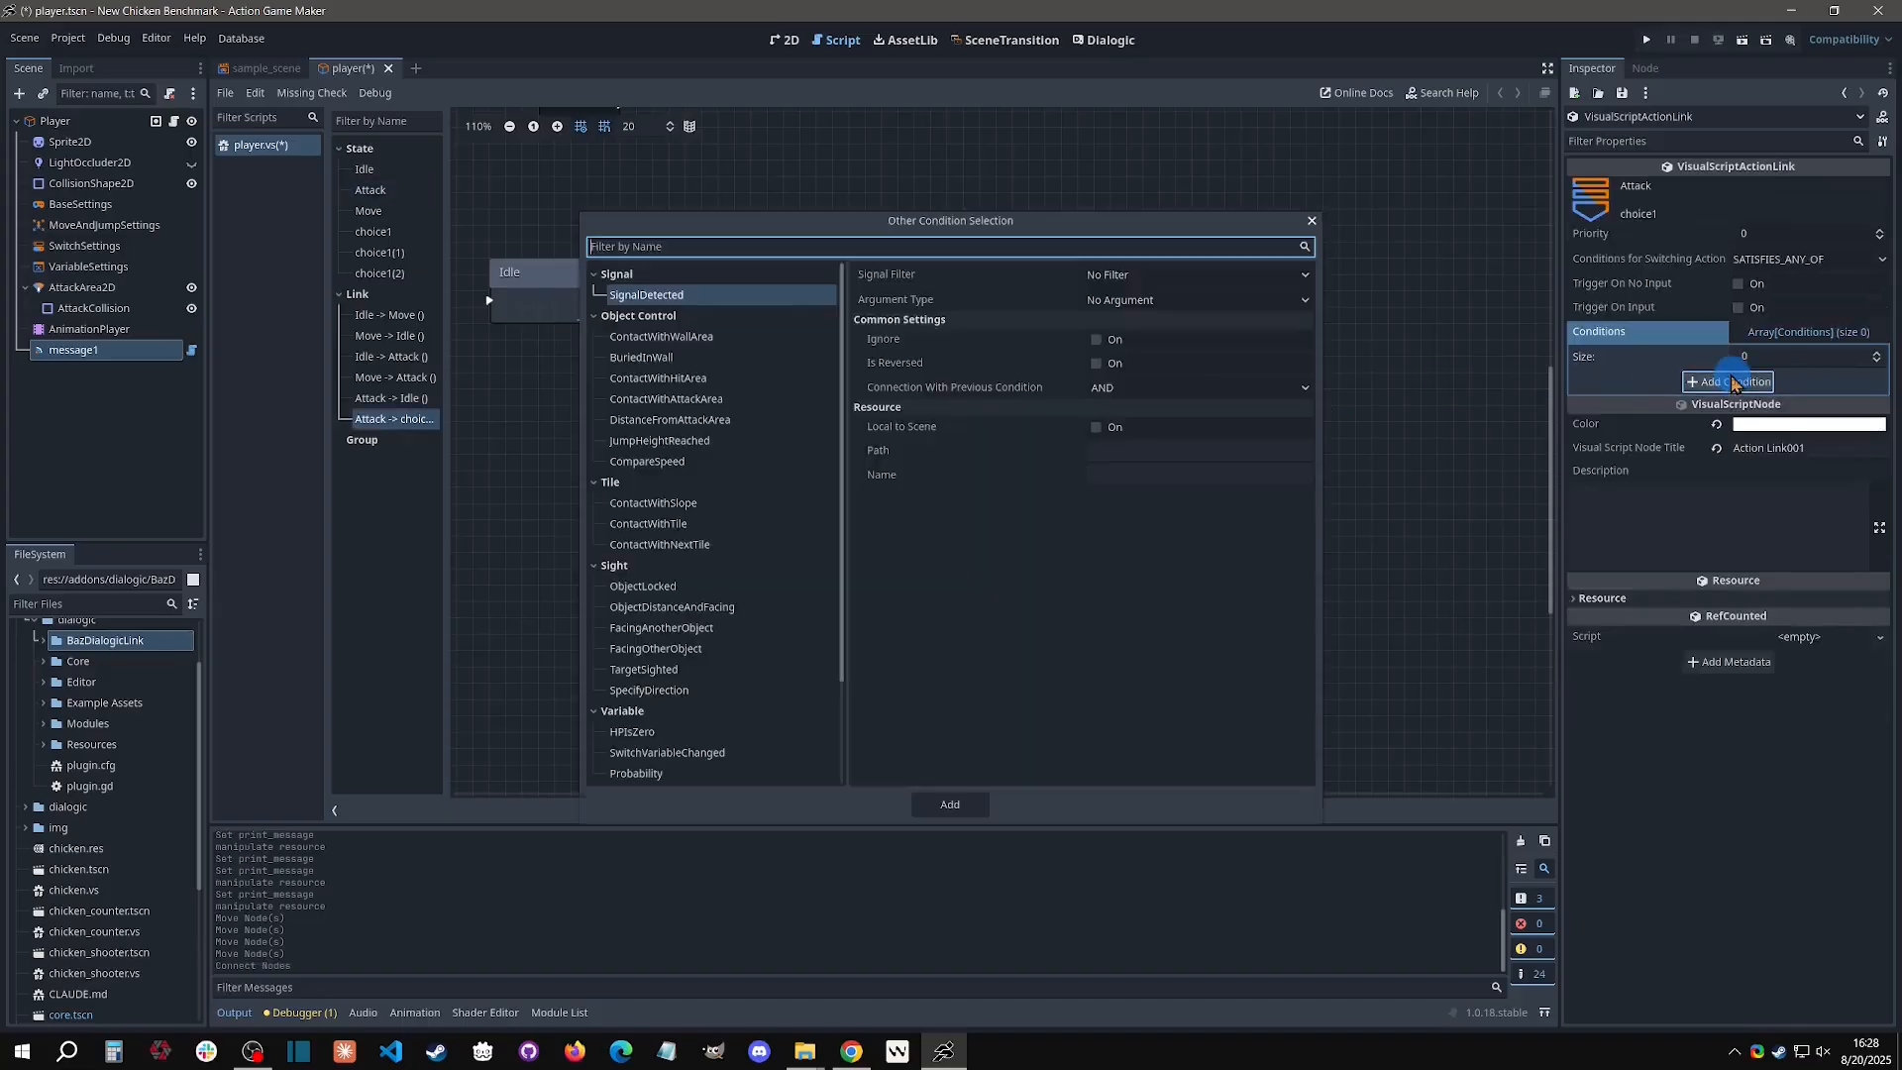
click(747, 314)
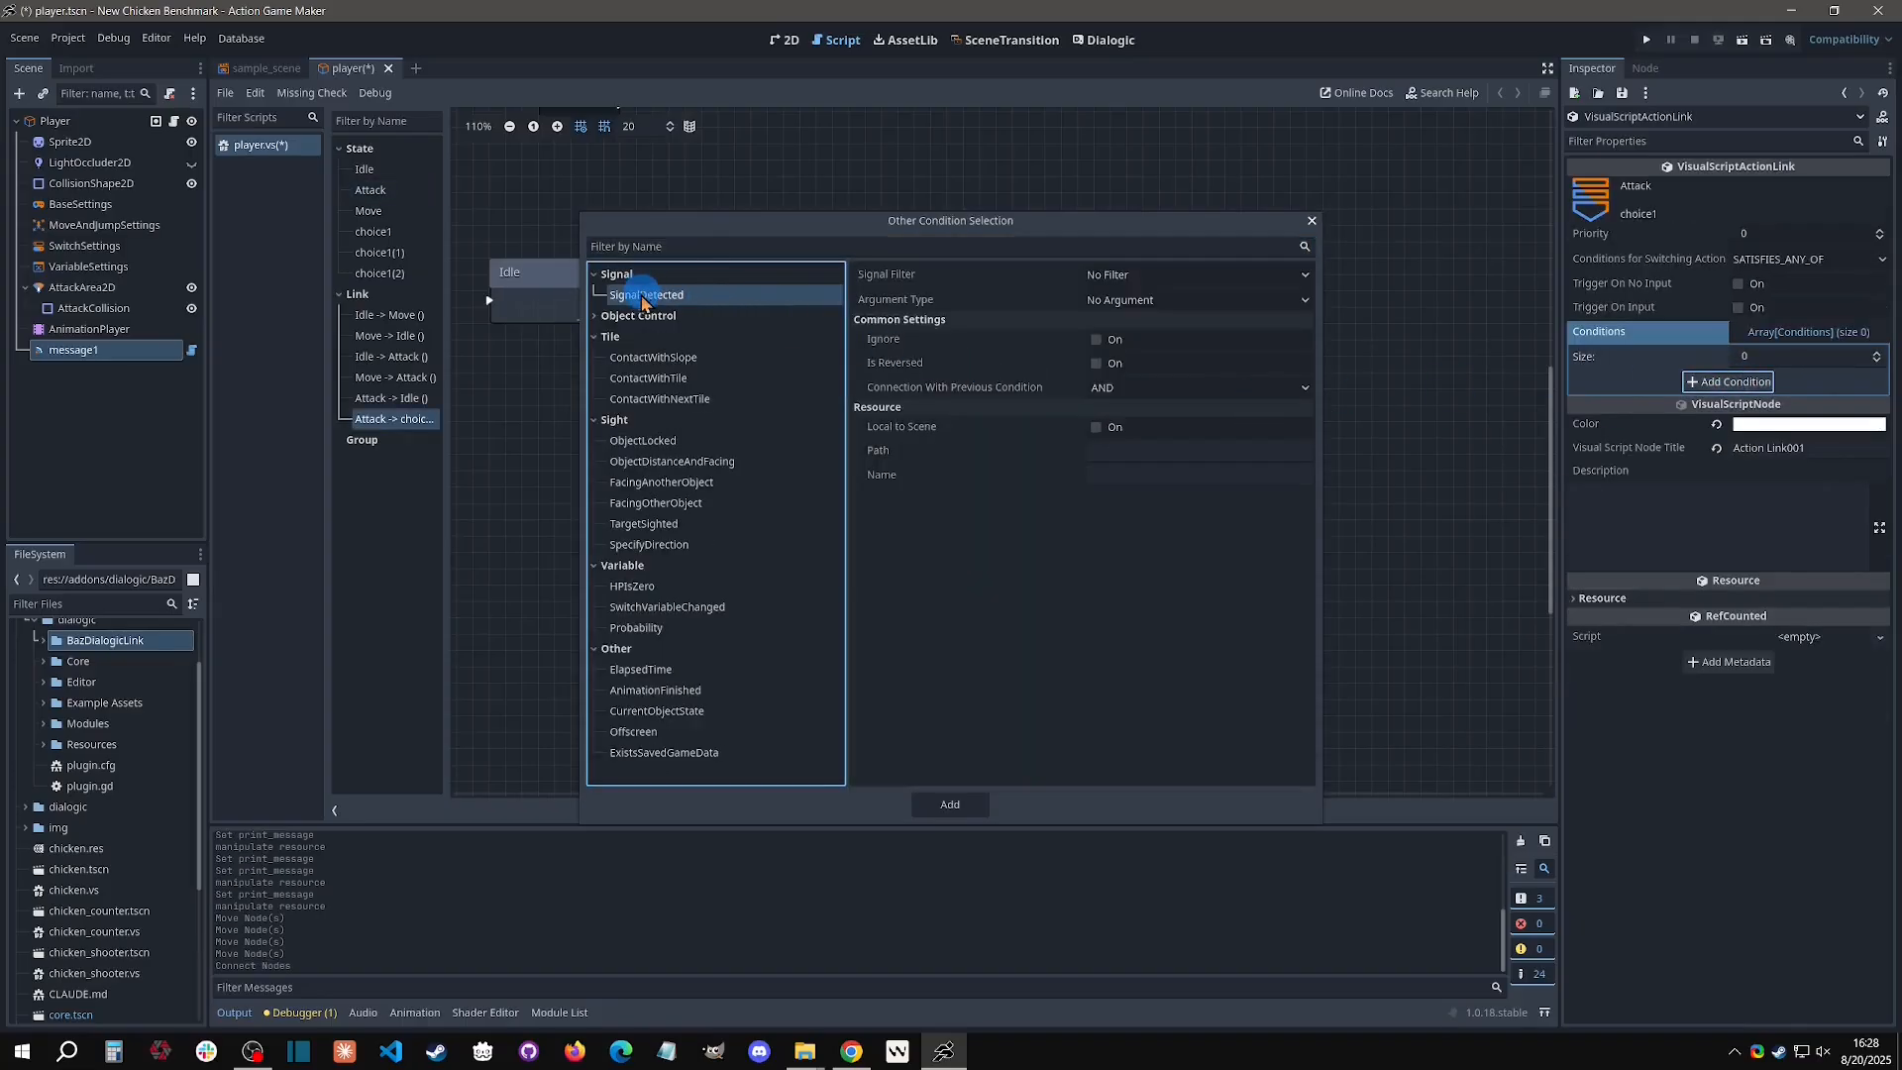
click(624, 315)
click(1145, 279)
click(1141, 309)
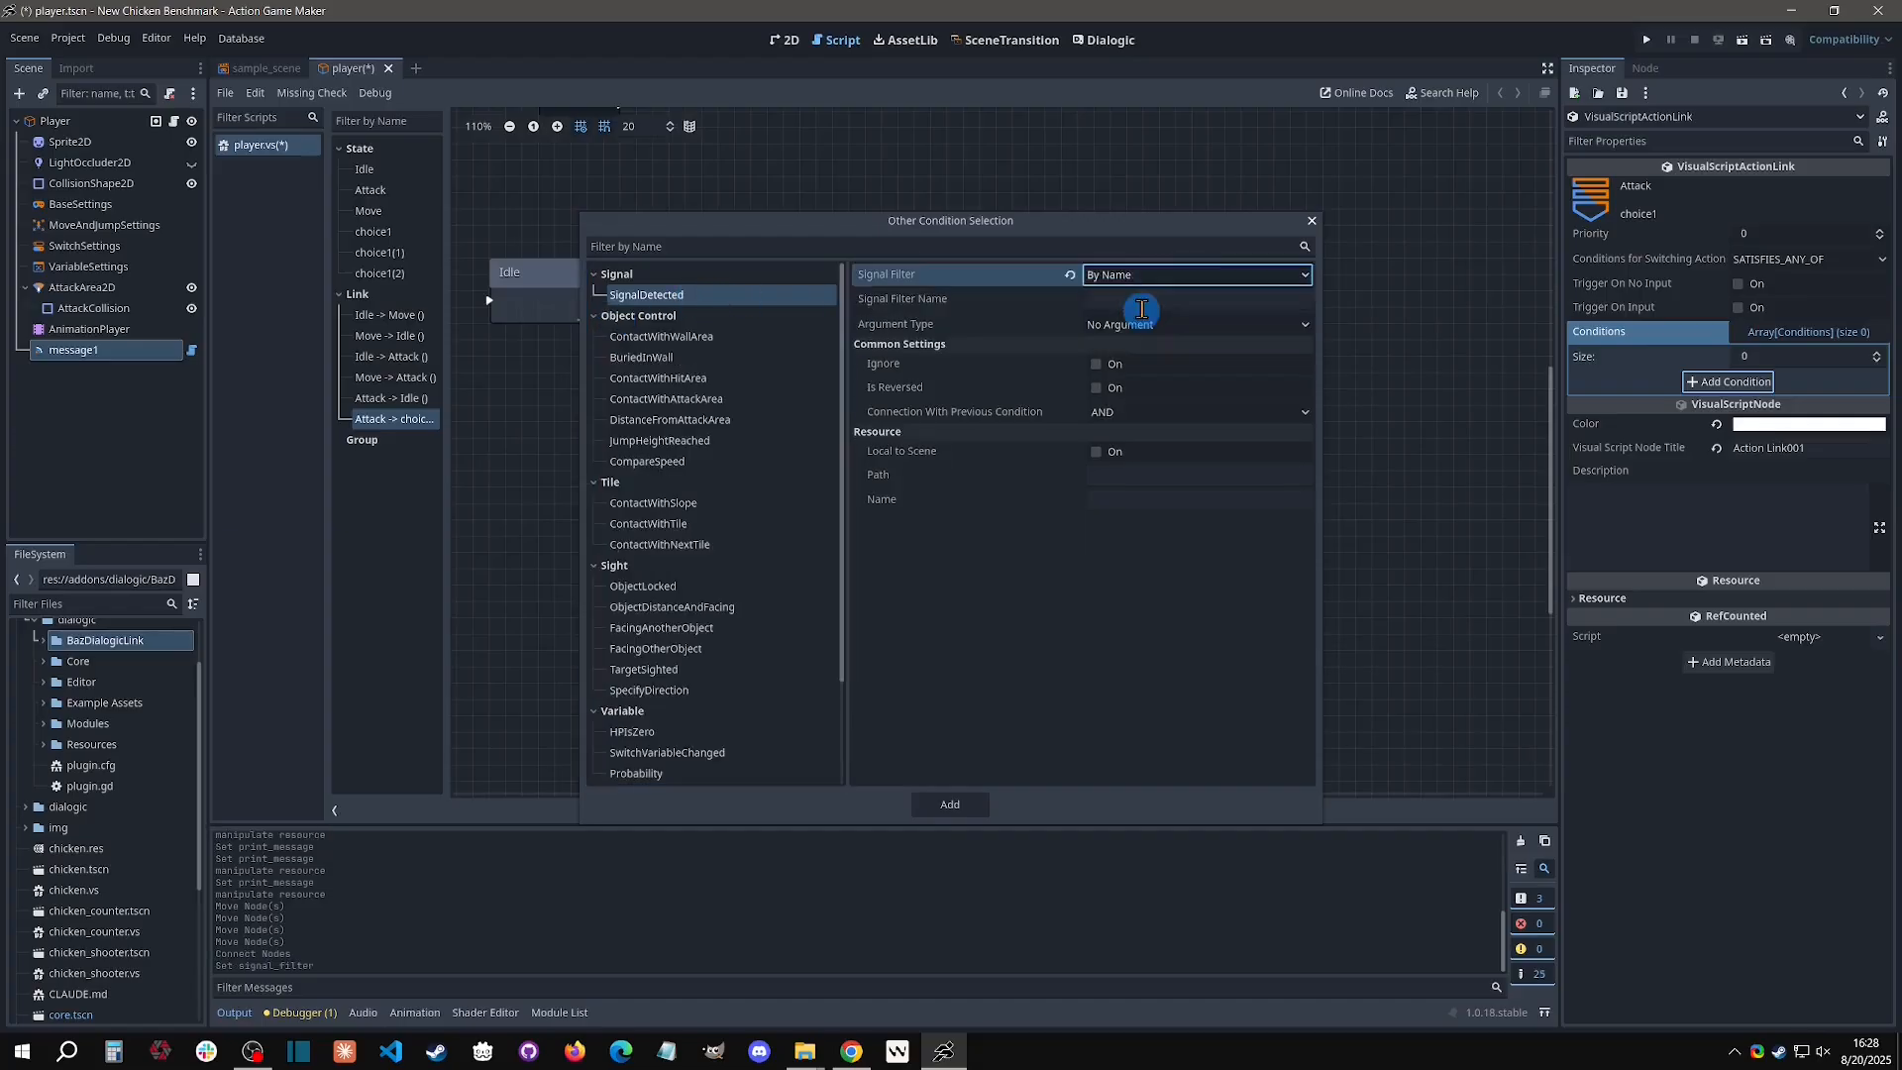
click(1142, 307)
text(time)
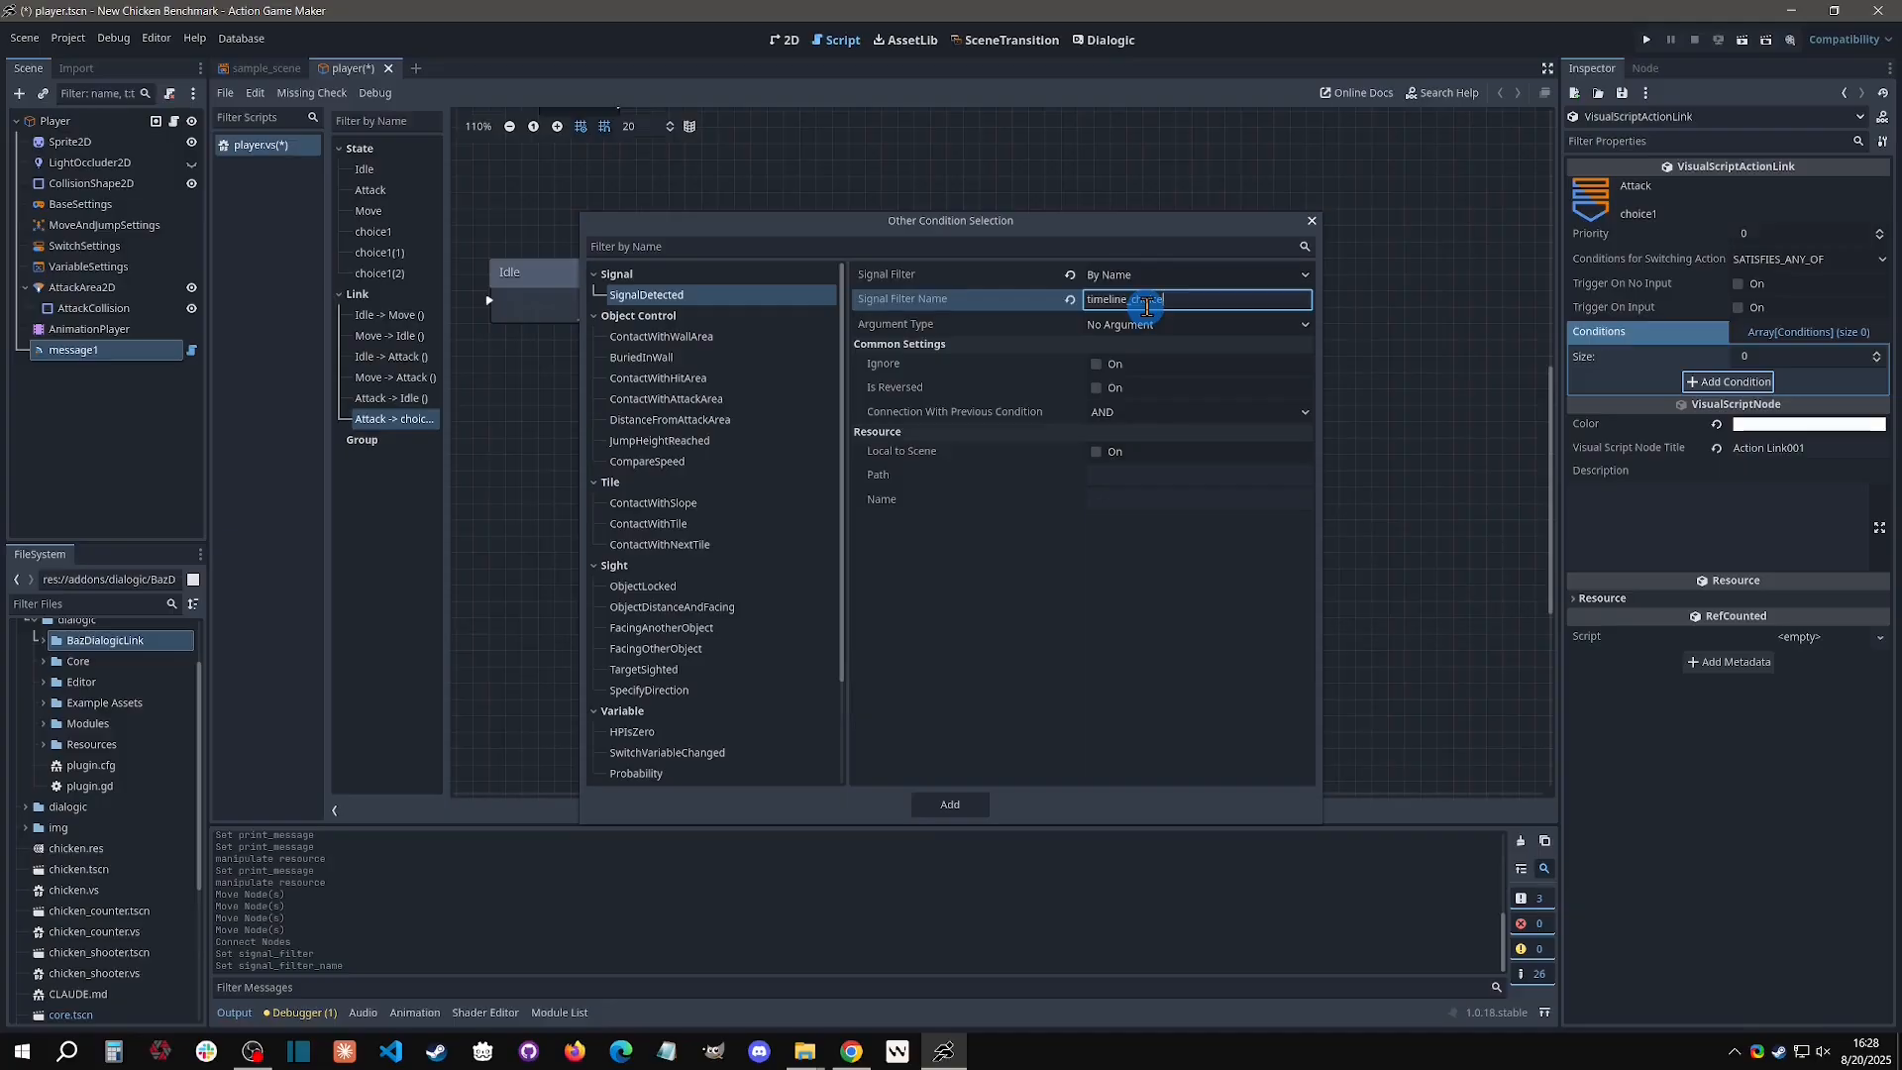
text(line_choice)
Set the condition's argument type to Numeric, equal to the constant value 1, and add it to the link.
click(1144, 324)
click(1129, 365)
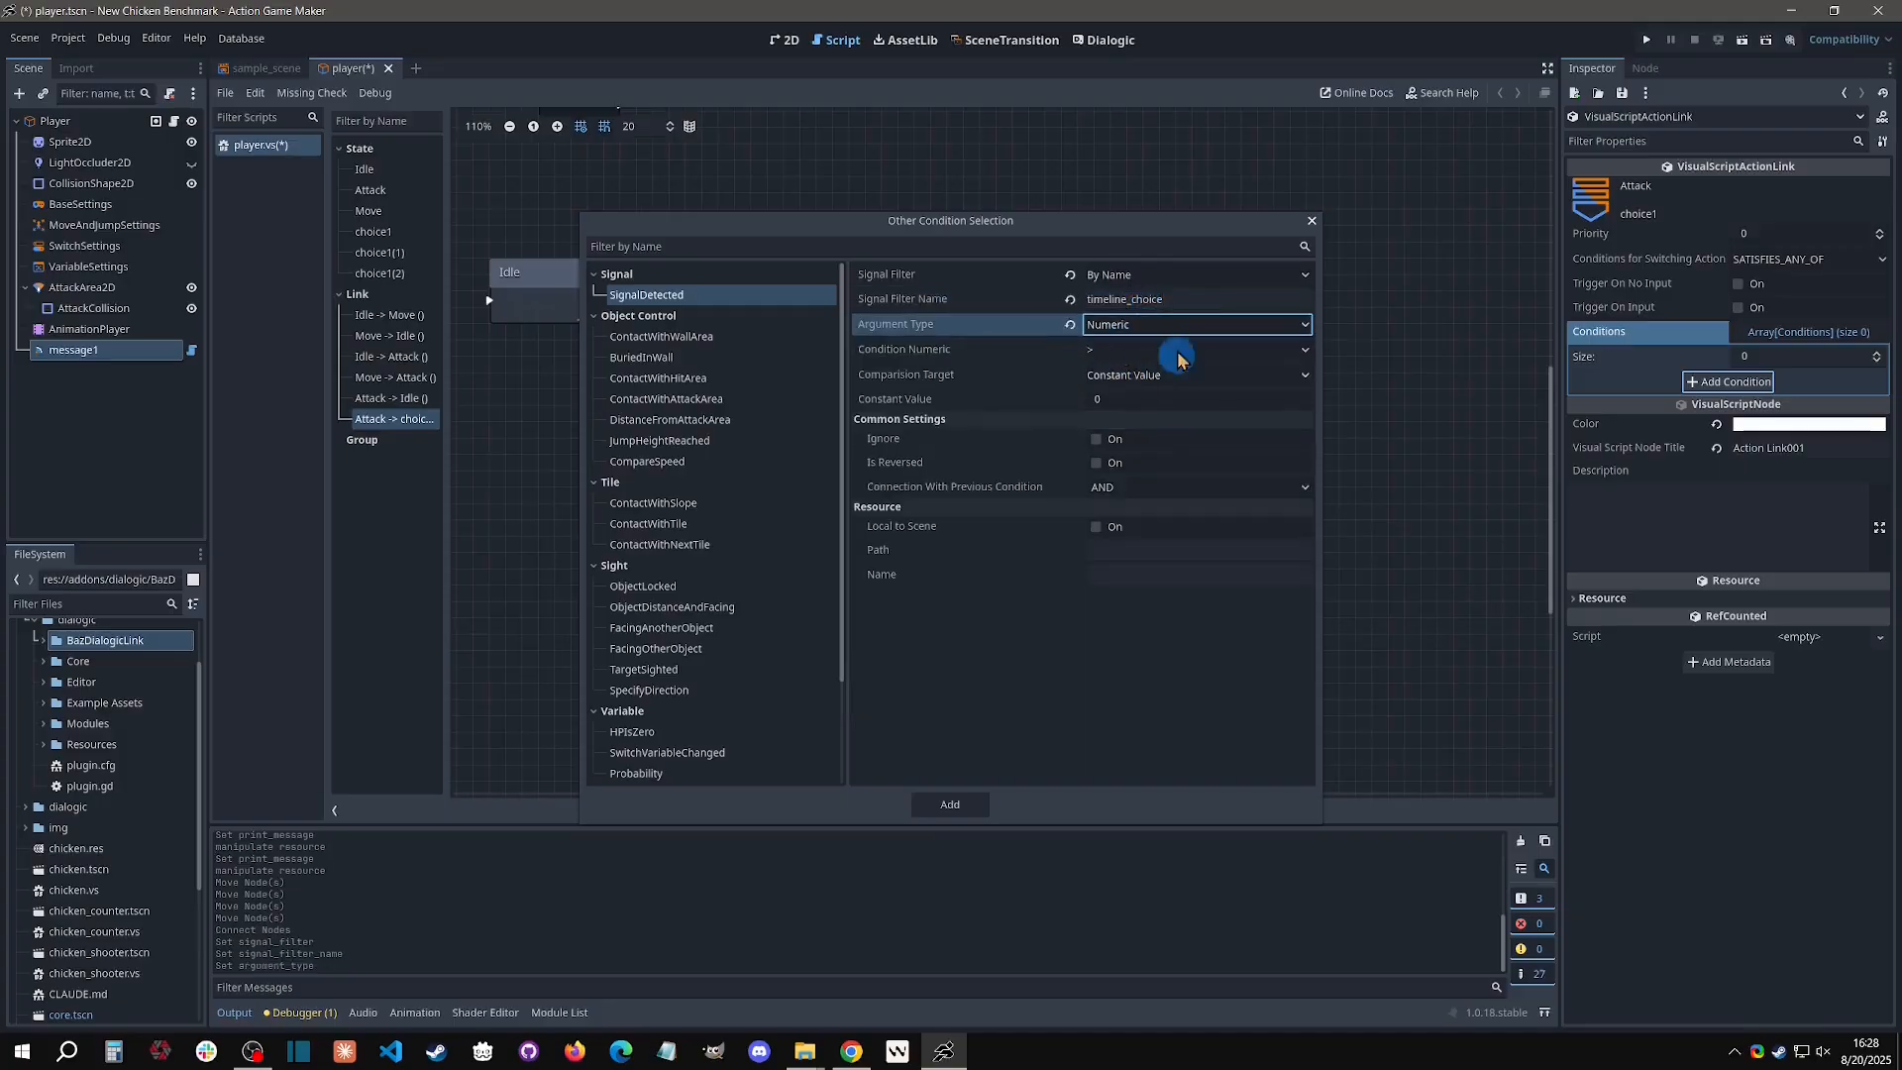
click(1112, 348)
click(1114, 422)
click(1141, 402)
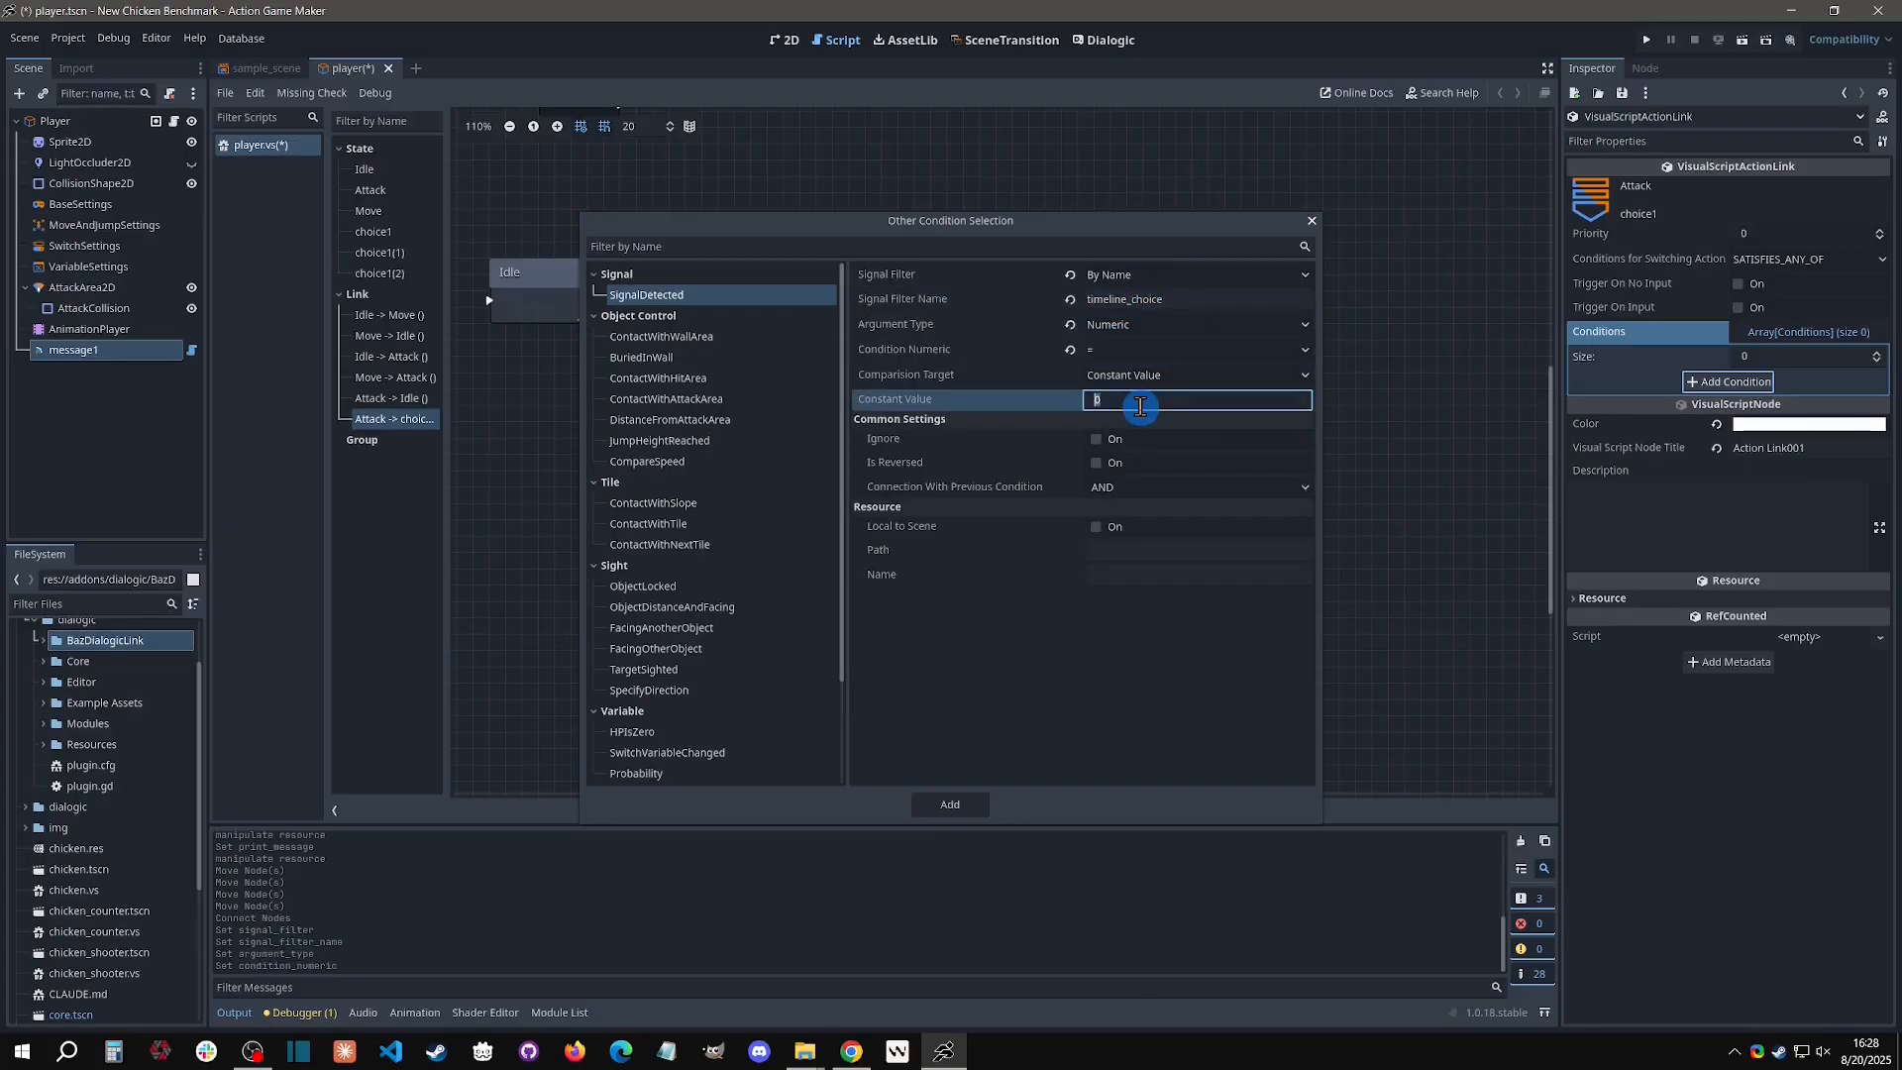
text(1)
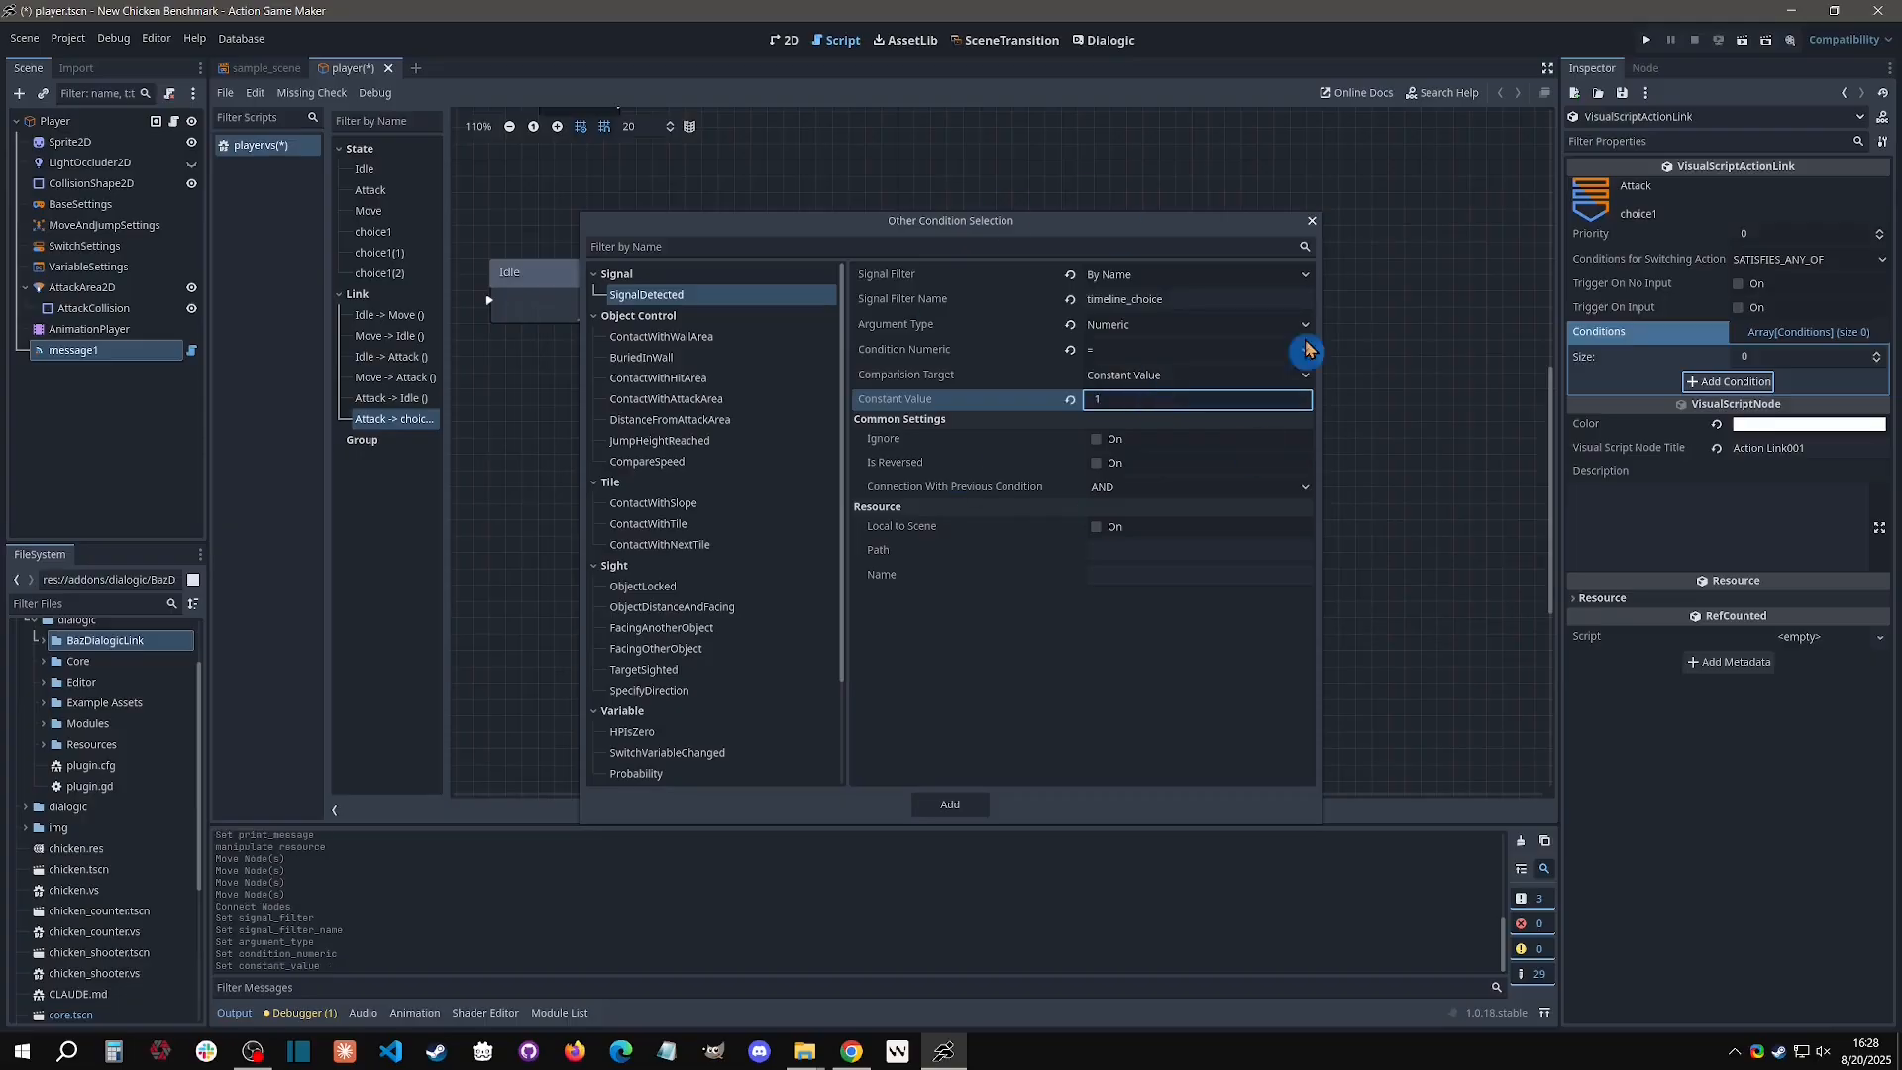
click(953, 802)
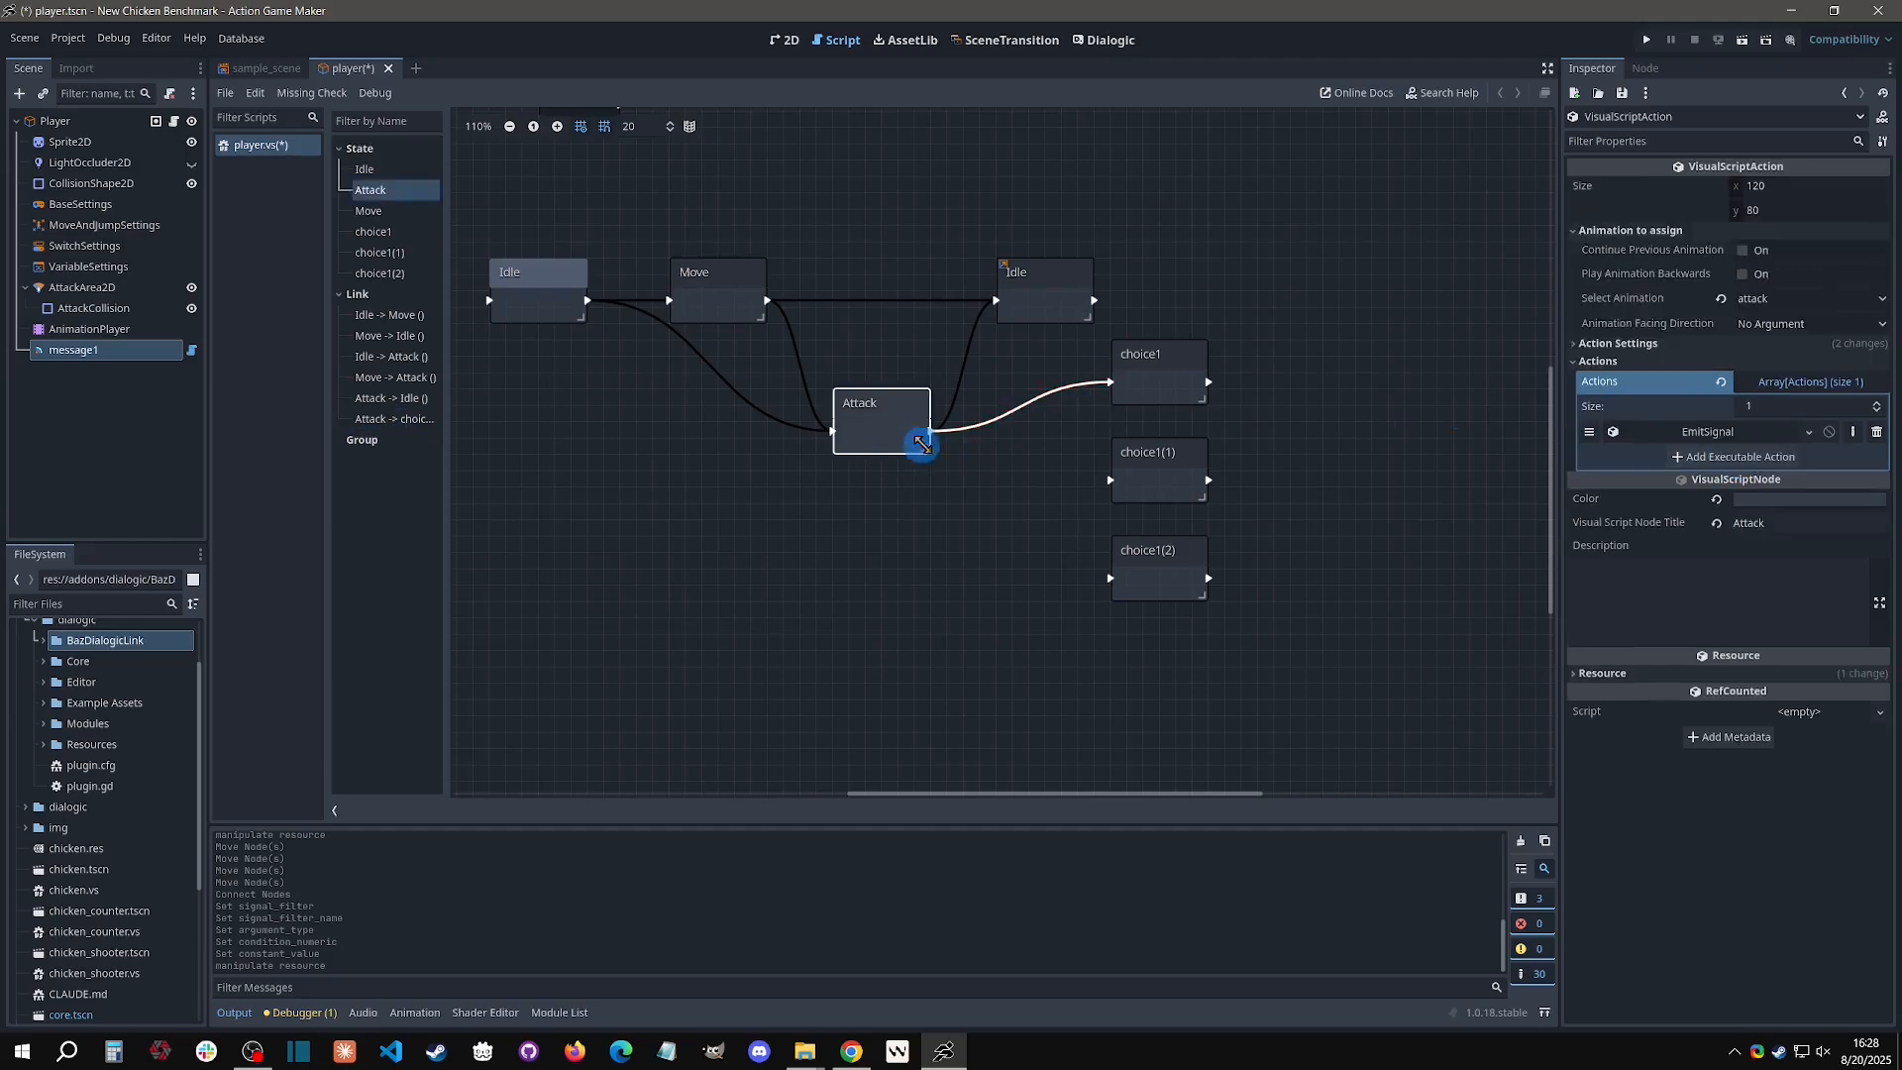
Duplicate the Attack to choice1 link, including its condition, onto the choice1(1) and choice1(2) states.
drag(927, 432, 1111, 481)
click(878, 443)
drag(930, 432, 1110, 580)
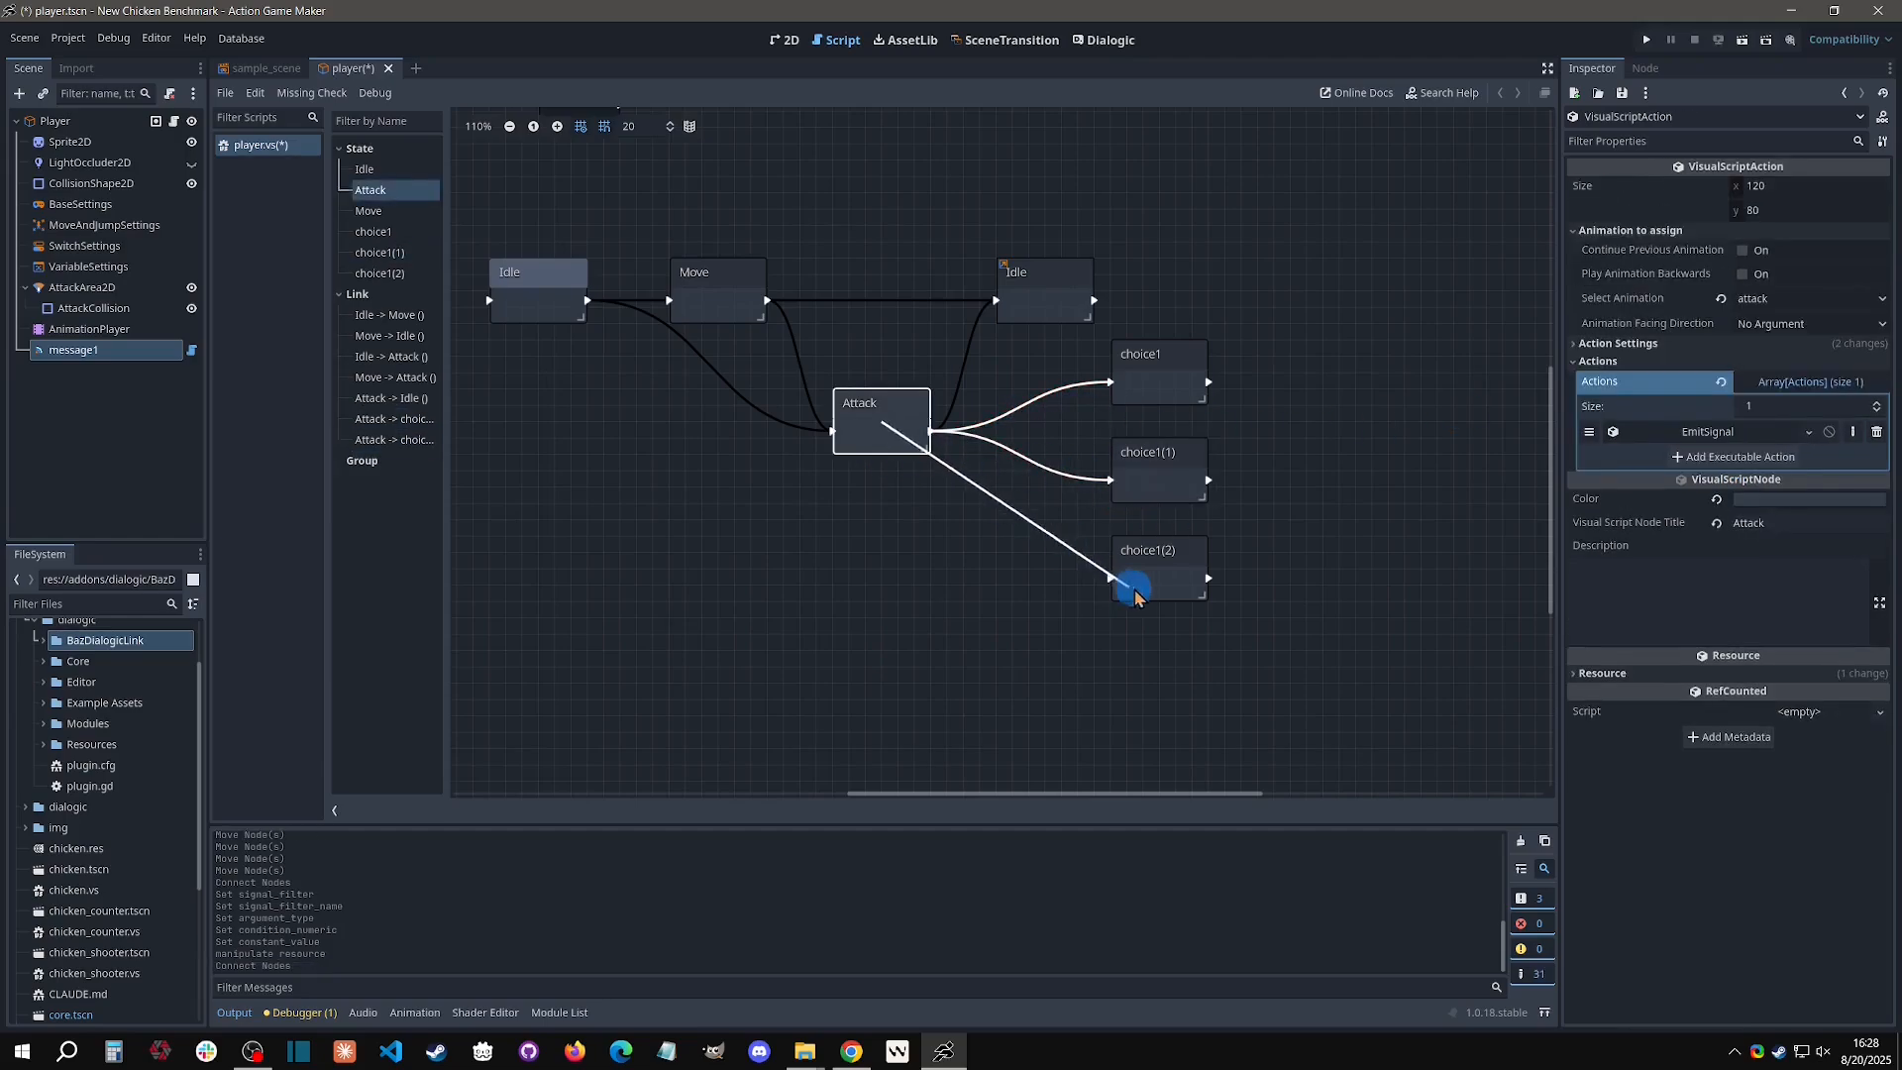
Set the SignalDetected constant value to 2 on the link from Attack to choice1(1).
click(1045, 486)
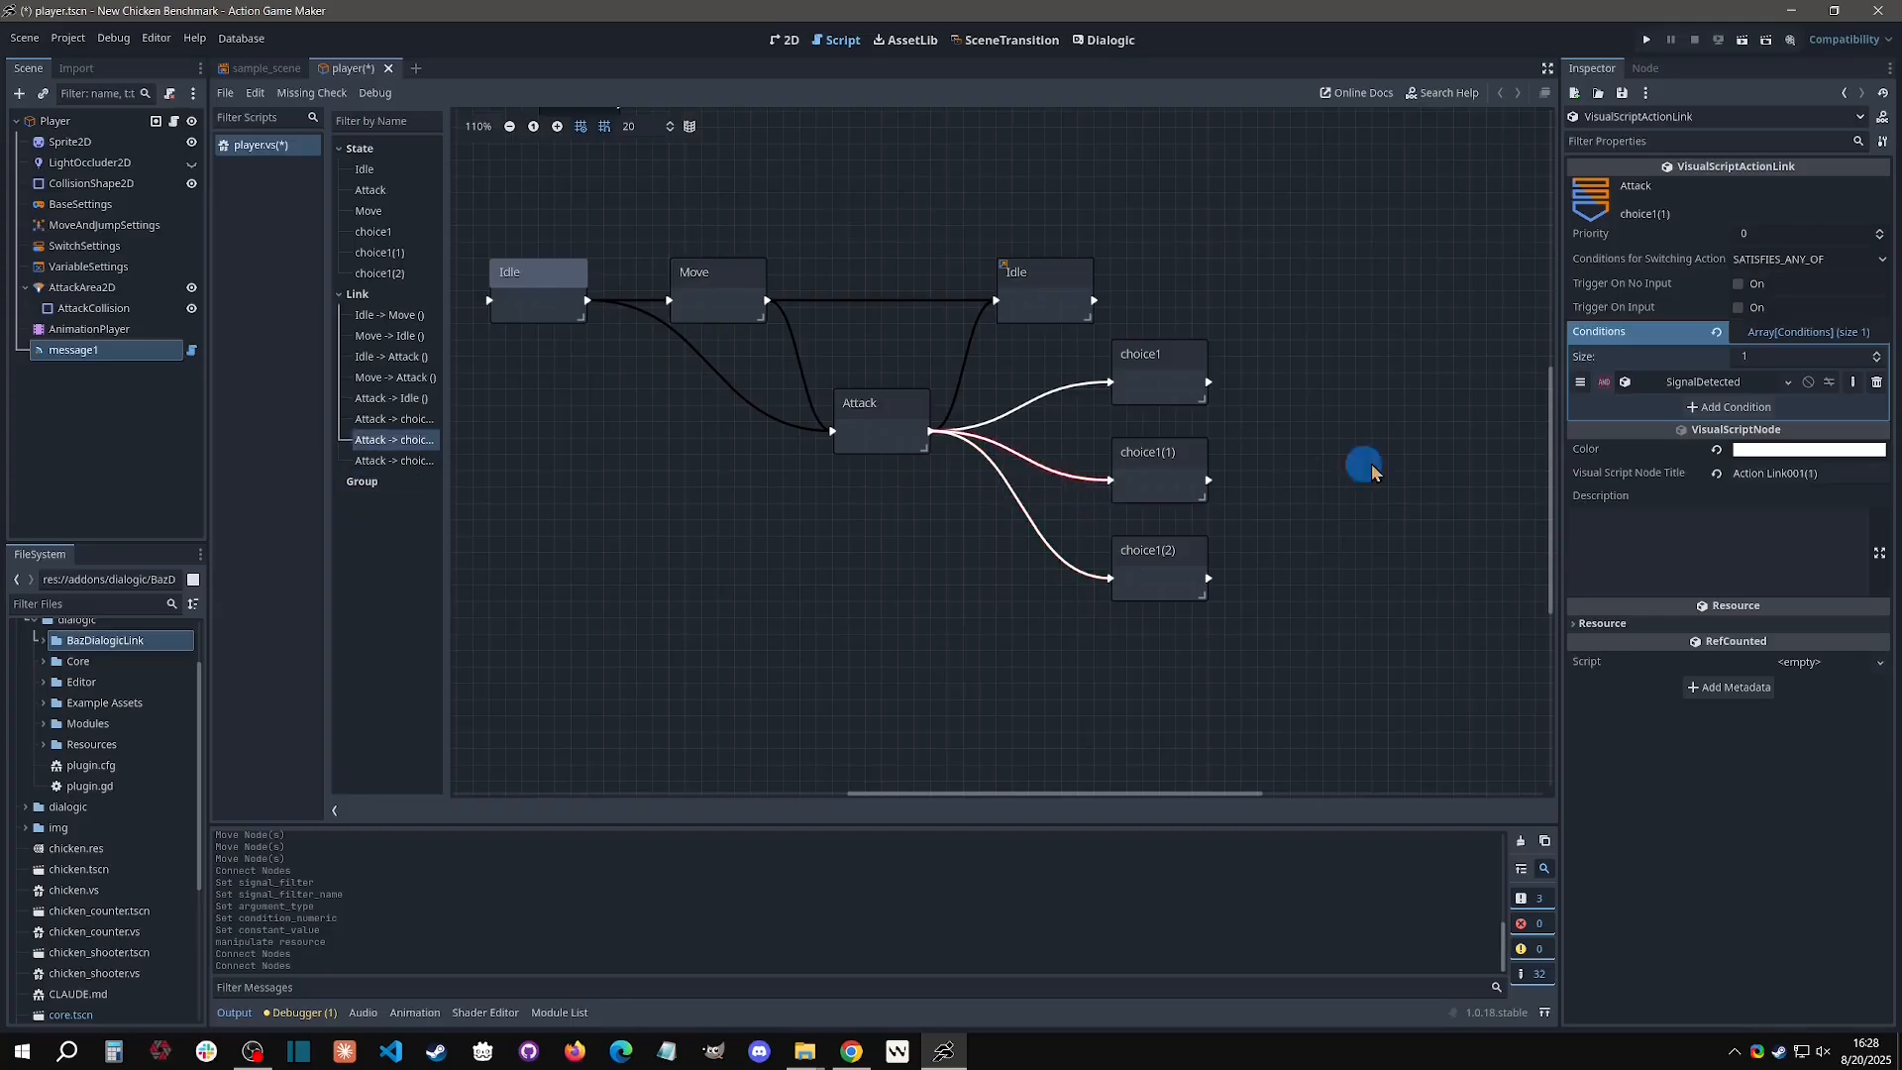
click(1702, 384)
click(1751, 536)
text(2)
key(Return)
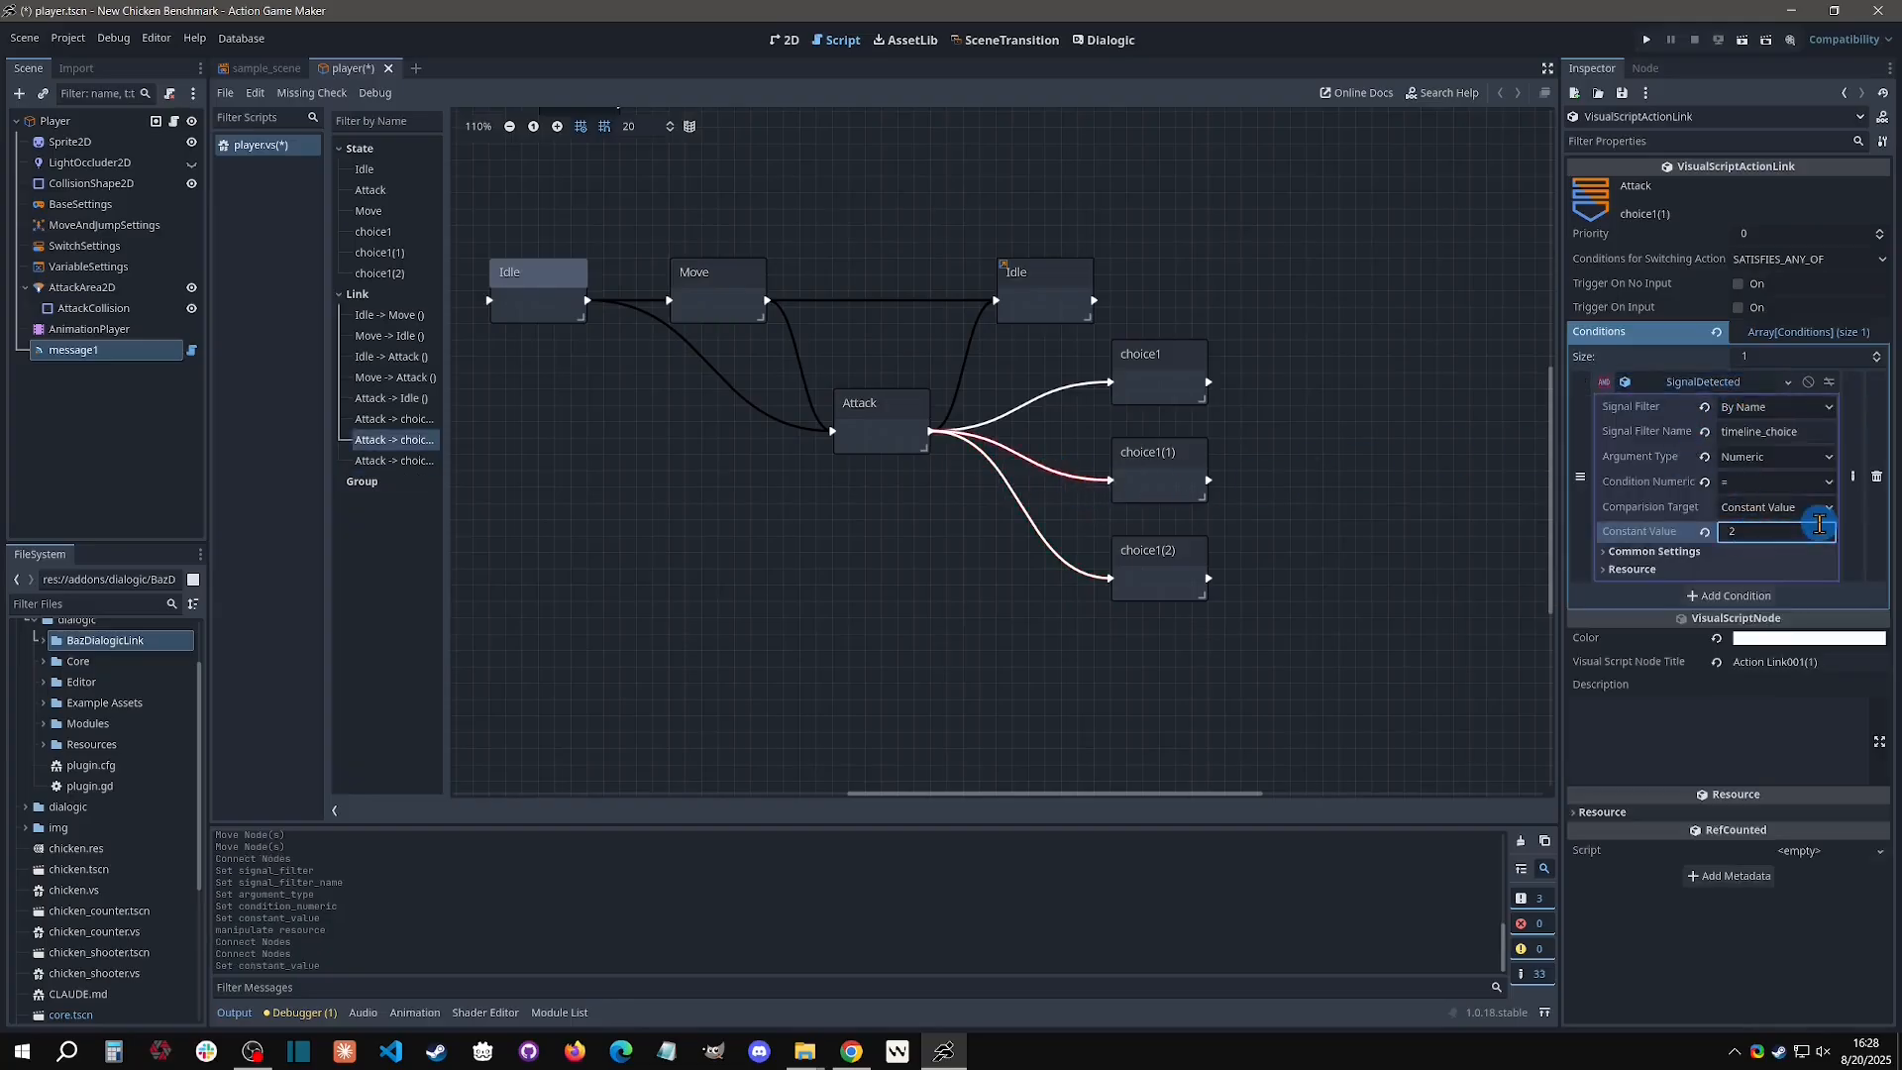
Set the SignalDetected constant value to 3 on the link from Attack to choice1(2).
click(1043, 546)
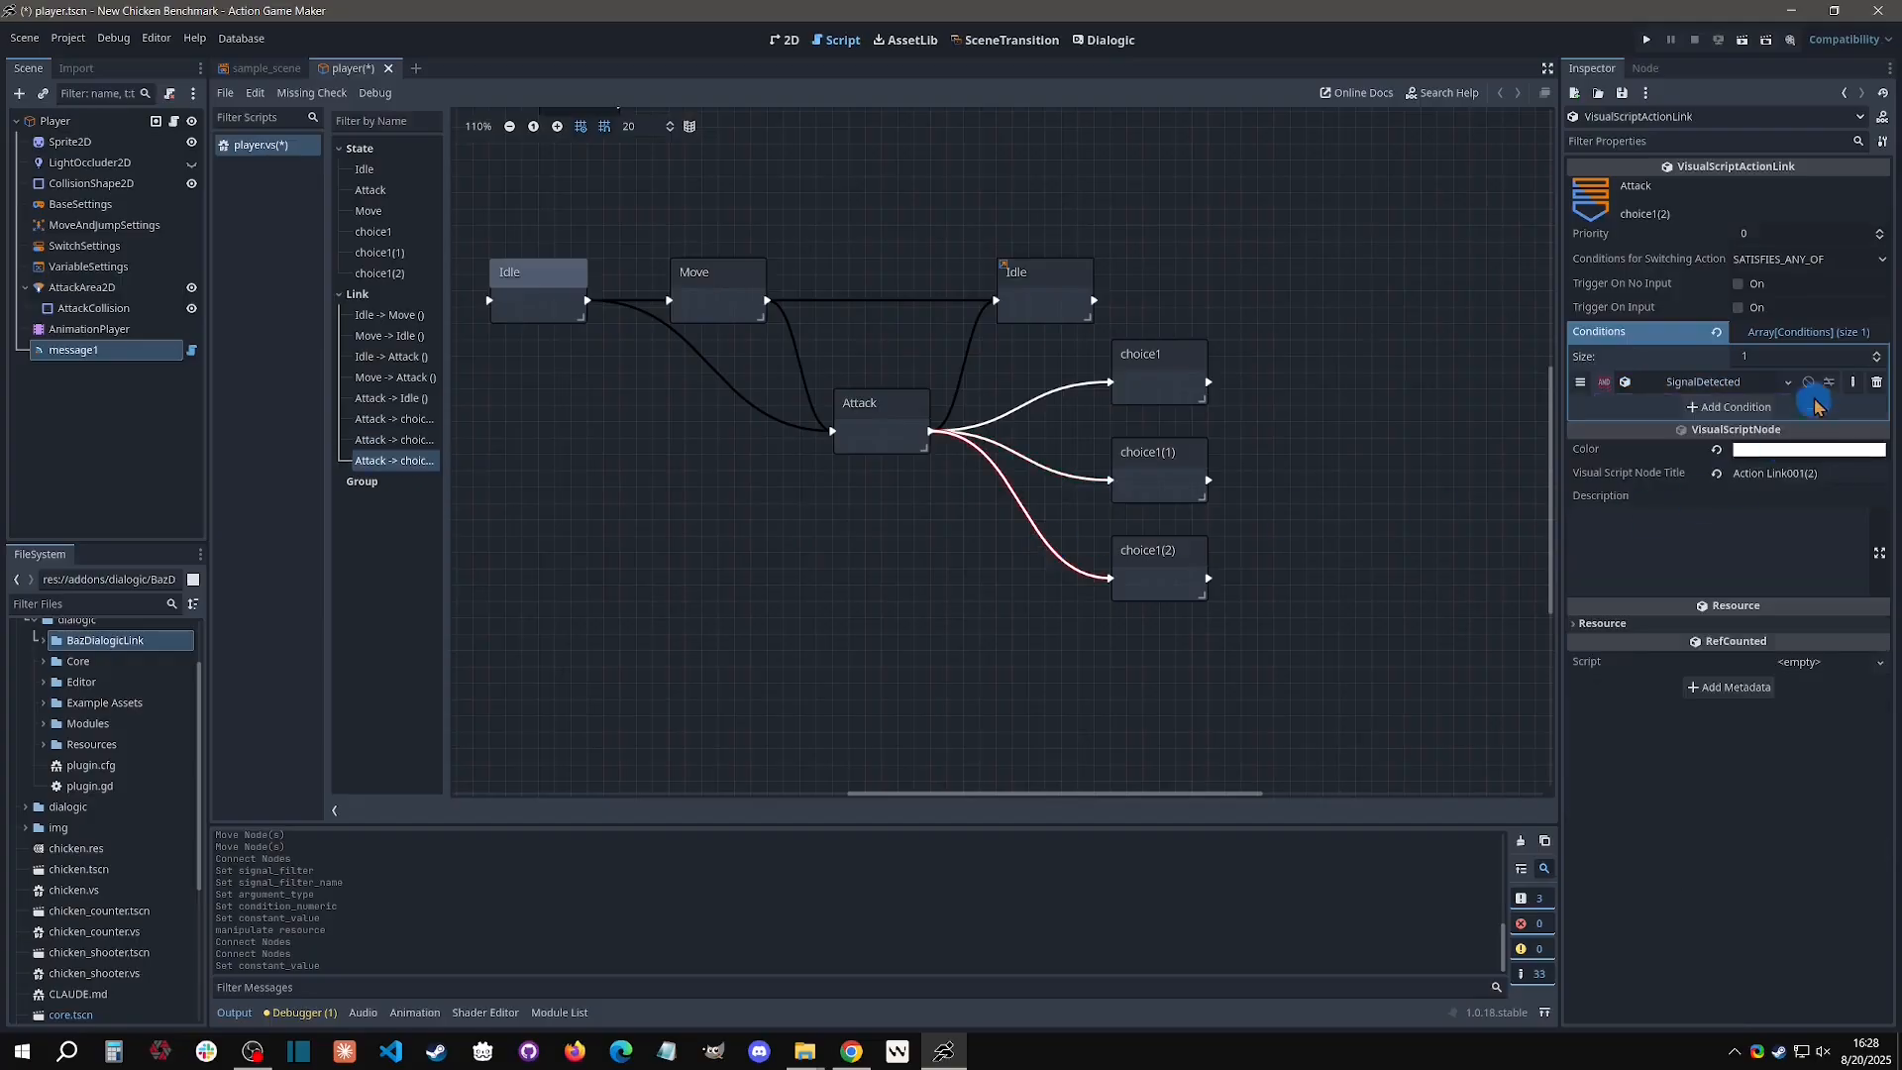
click(1756, 385)
click(1768, 531)
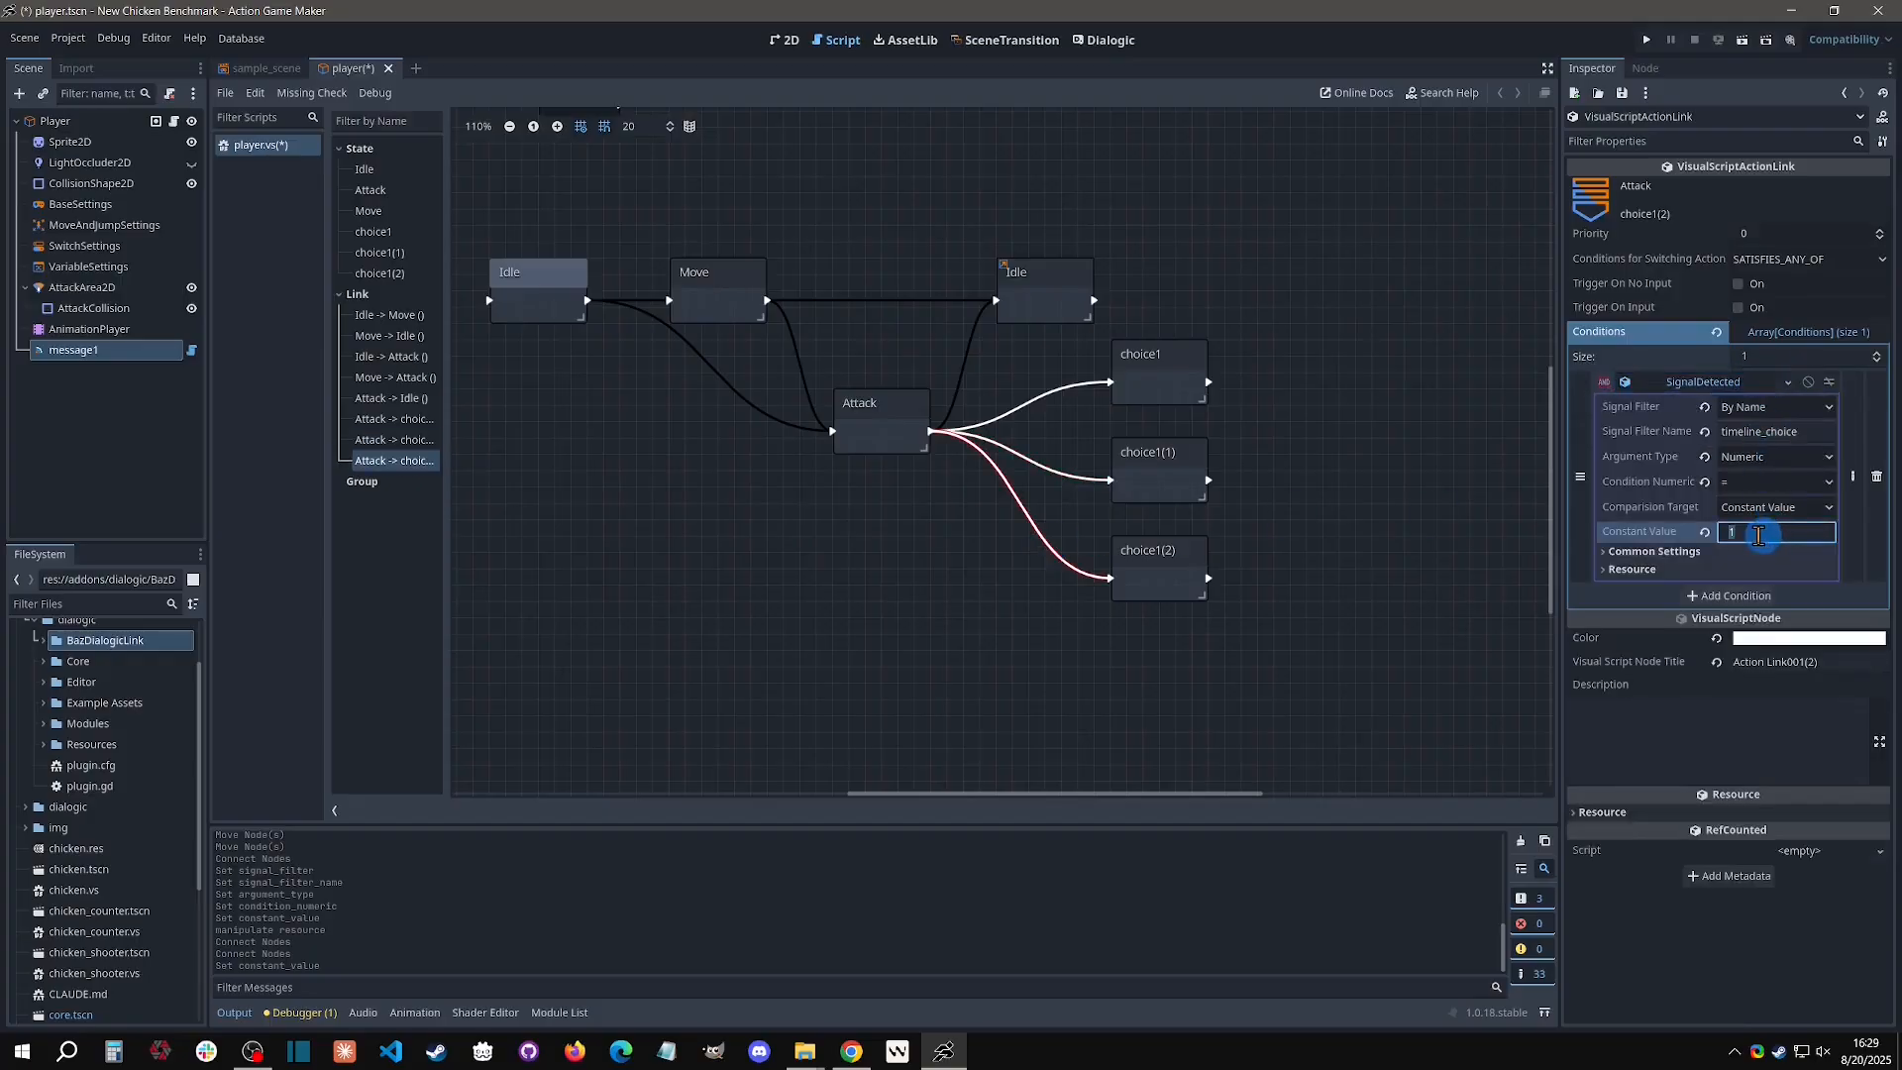
key(Return)
Save the Attack to choice1(2) link's SignalDetected condition as choice3.tres in the res://dialogic folder.
click(1789, 384)
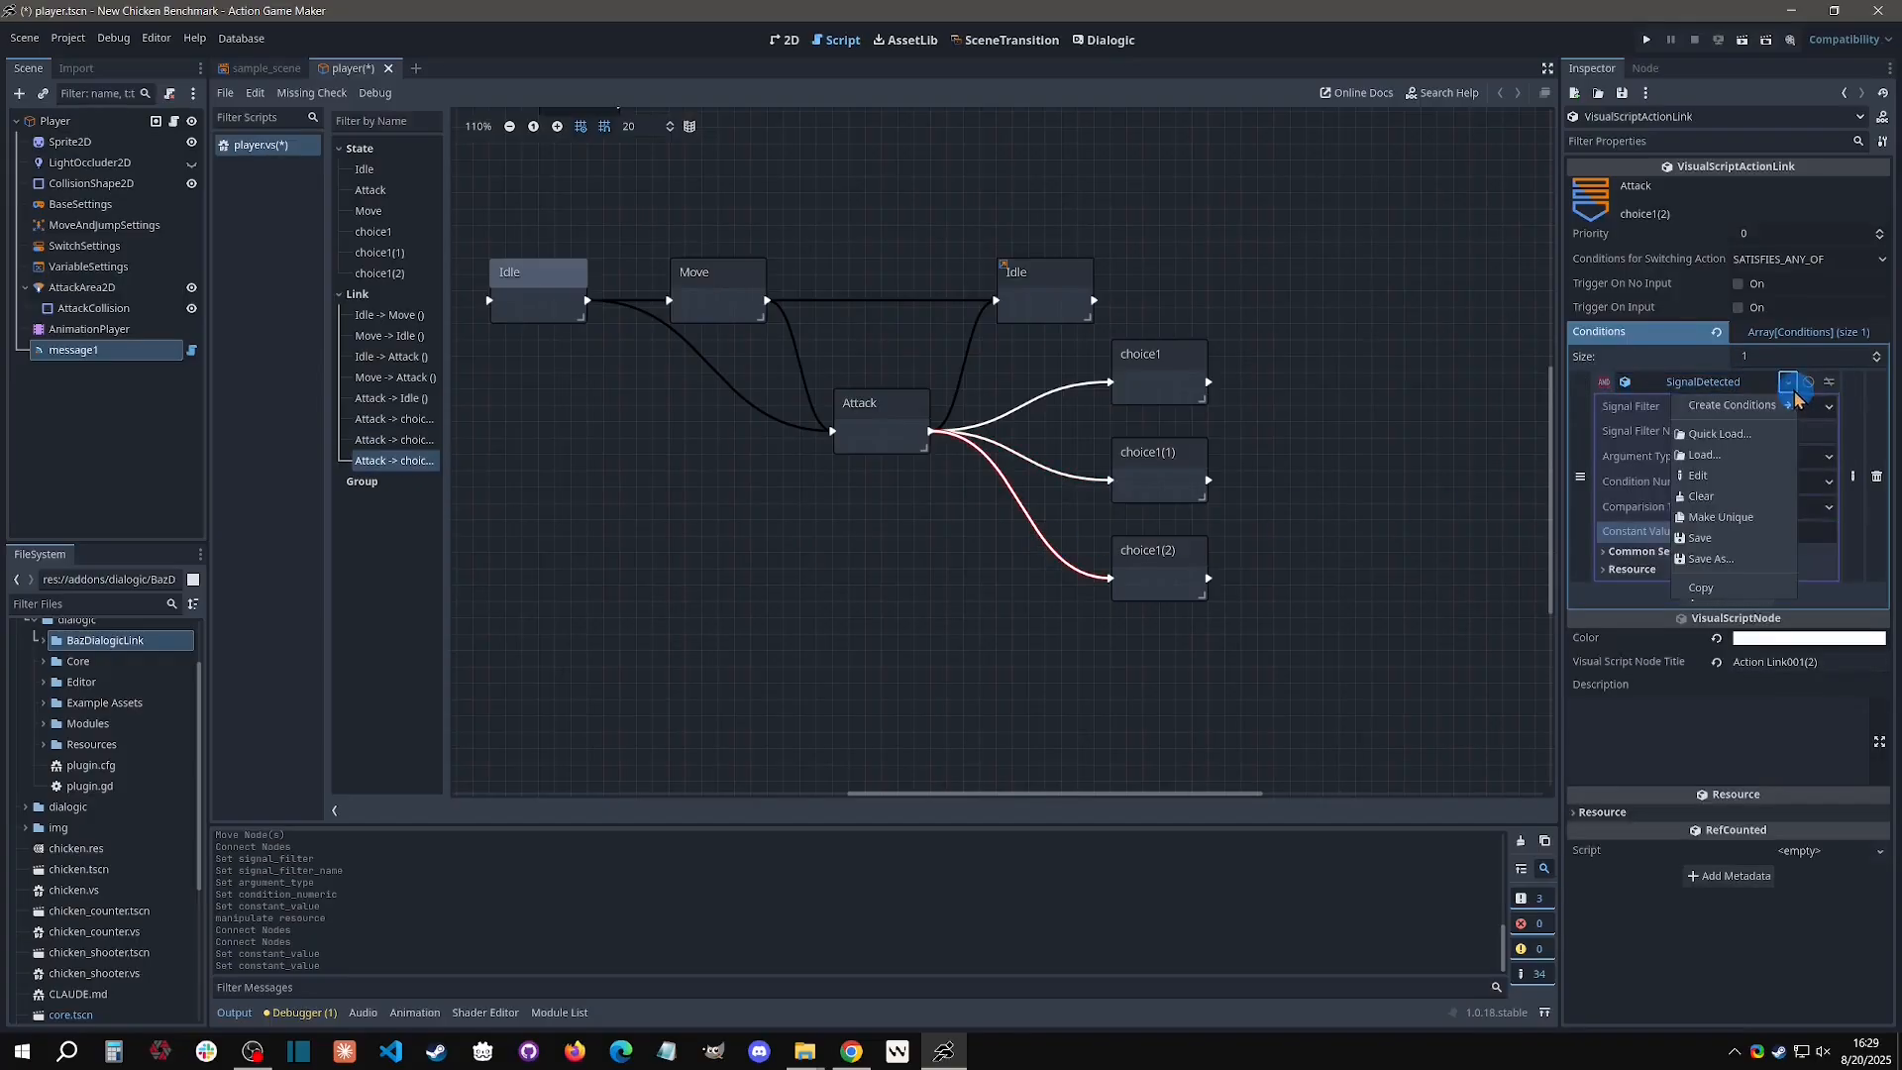
click(1711, 559)
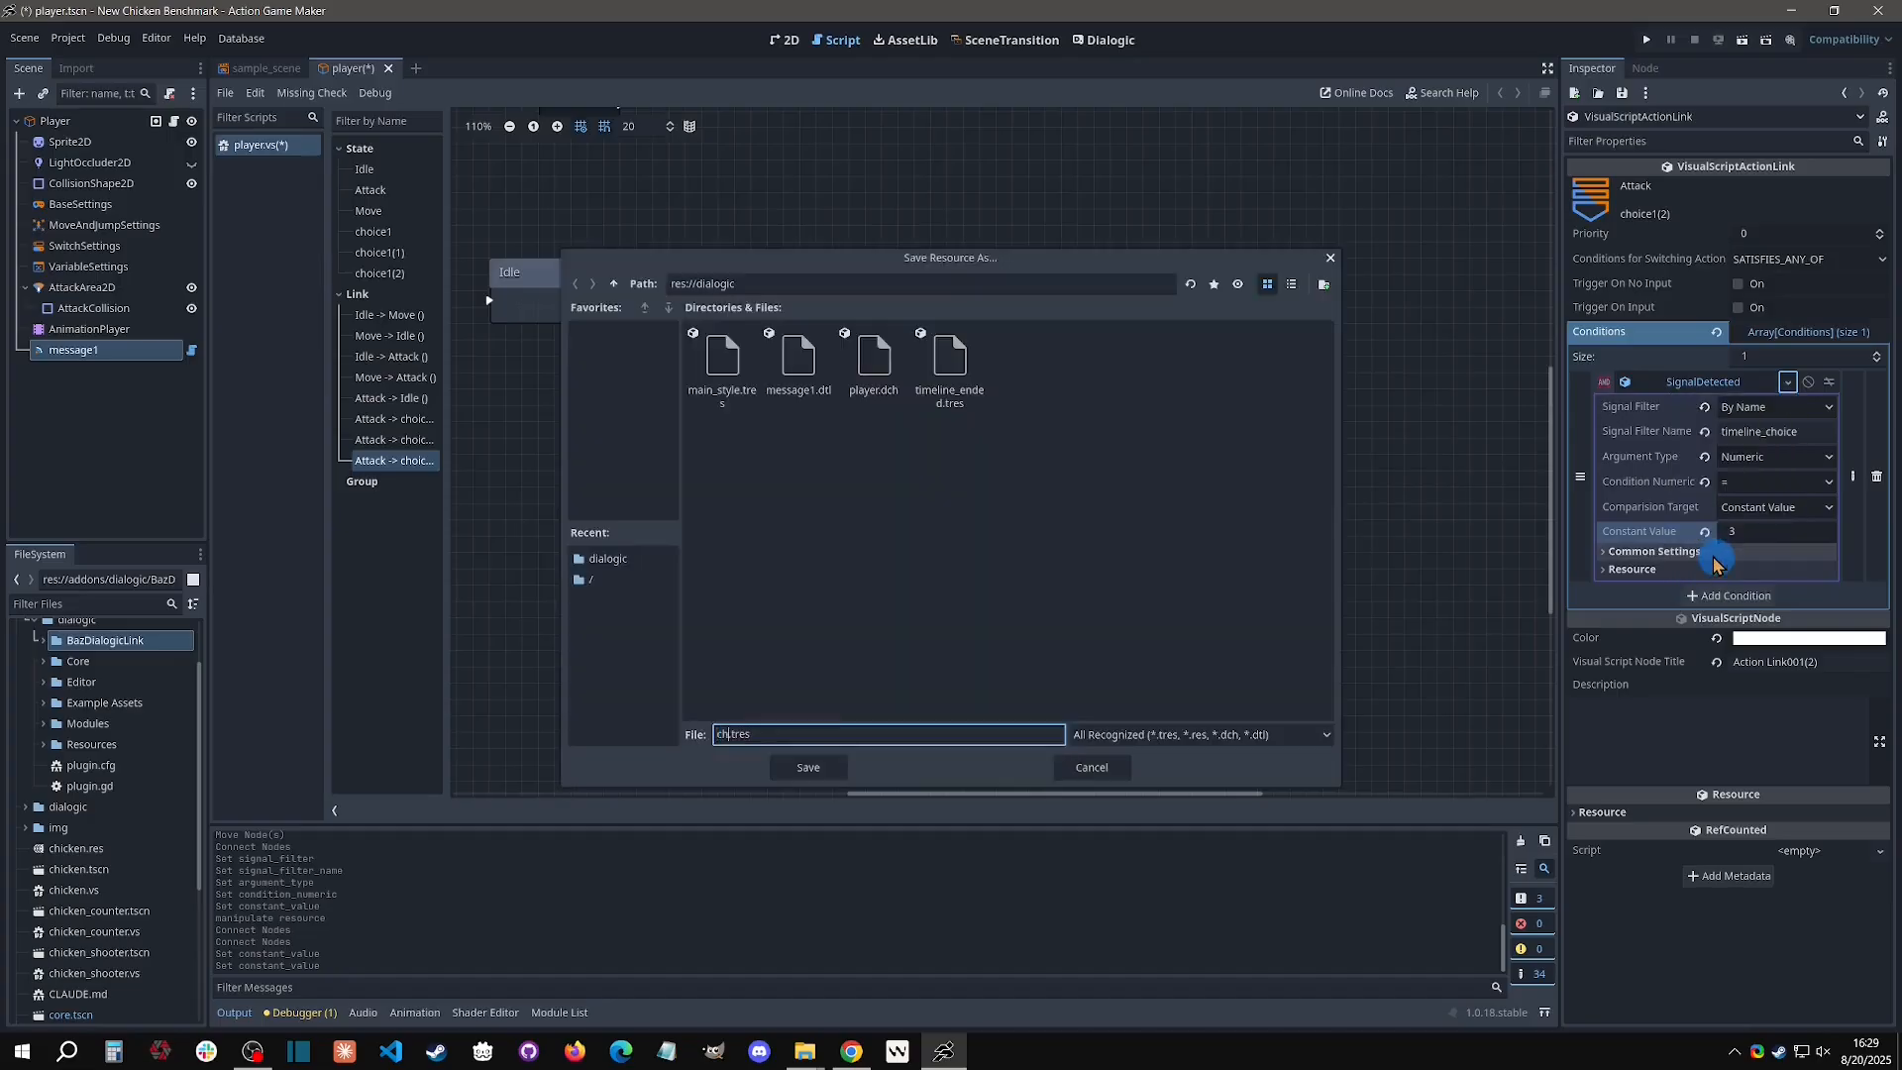
text(choice3)
key(Return)
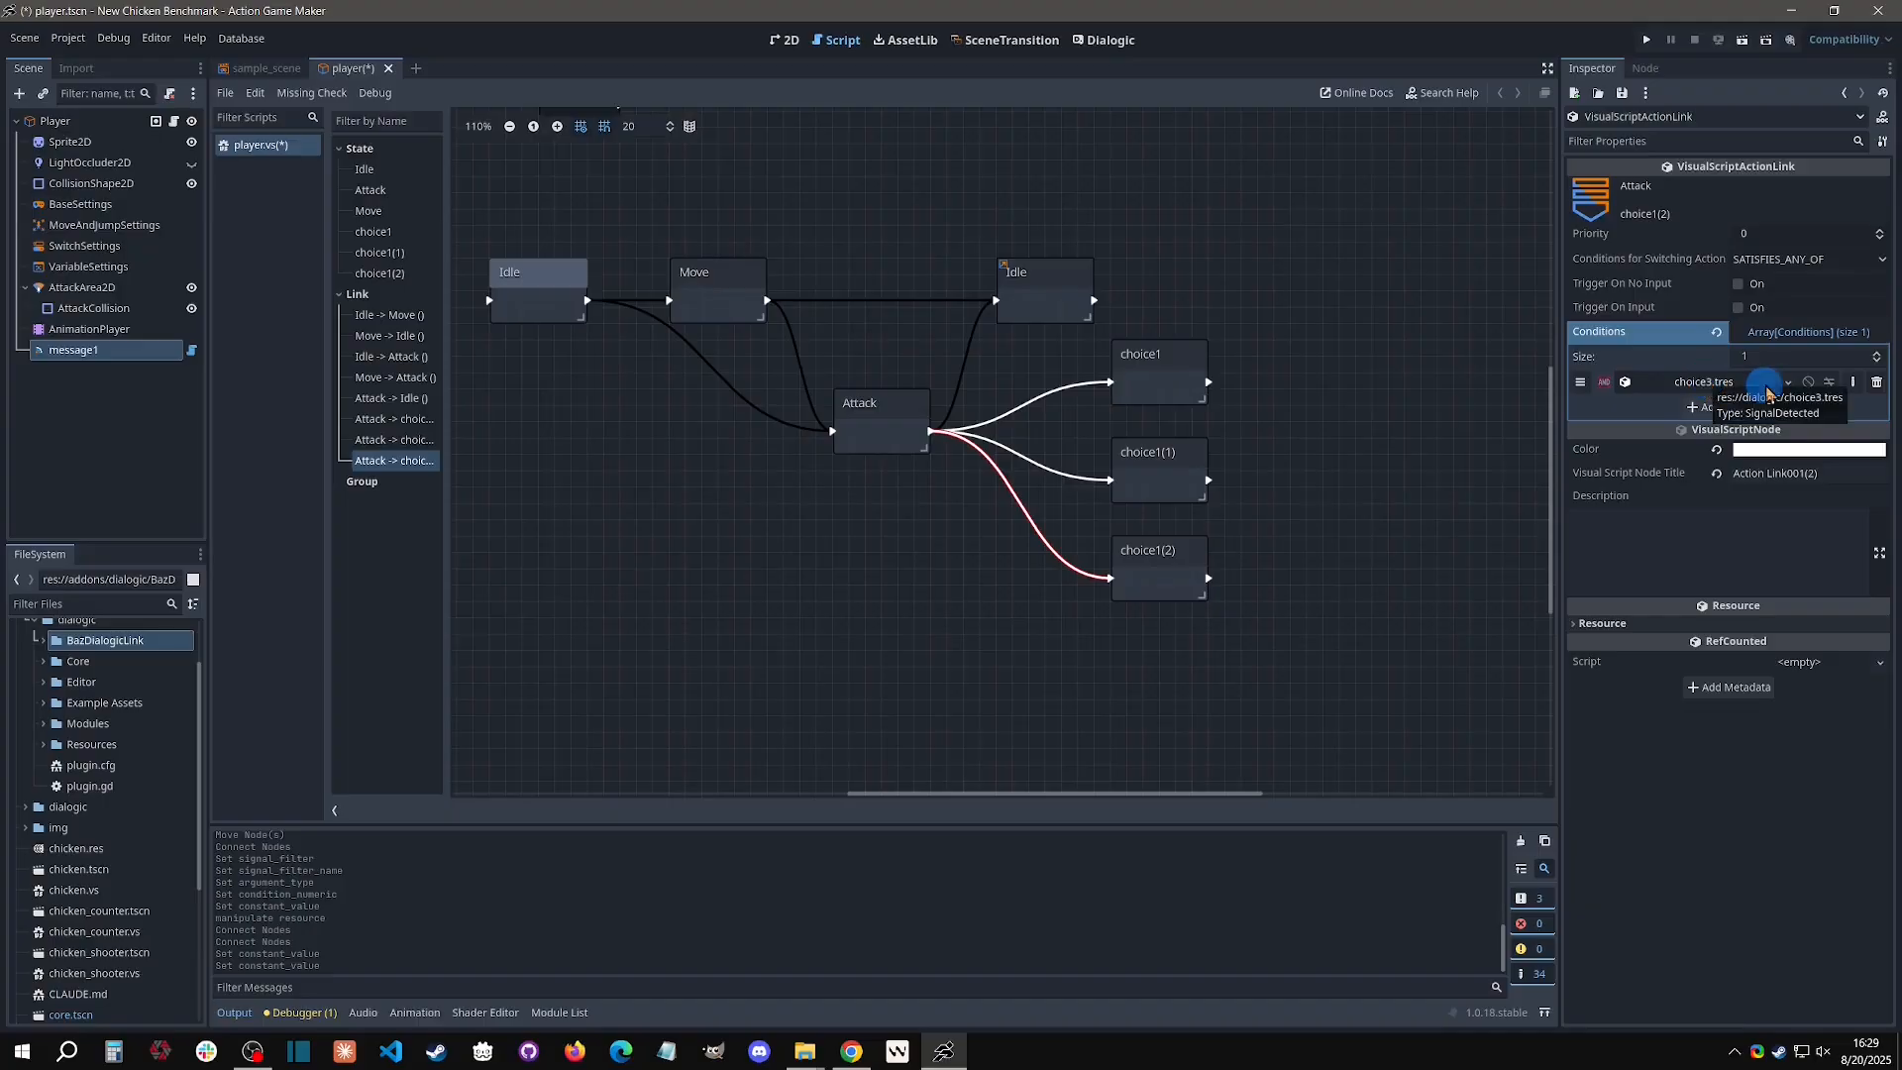
Delete the link's condition, add an empty slot, and assign choice3.tres to it from the project's dialogic folder.
click(1876, 383)
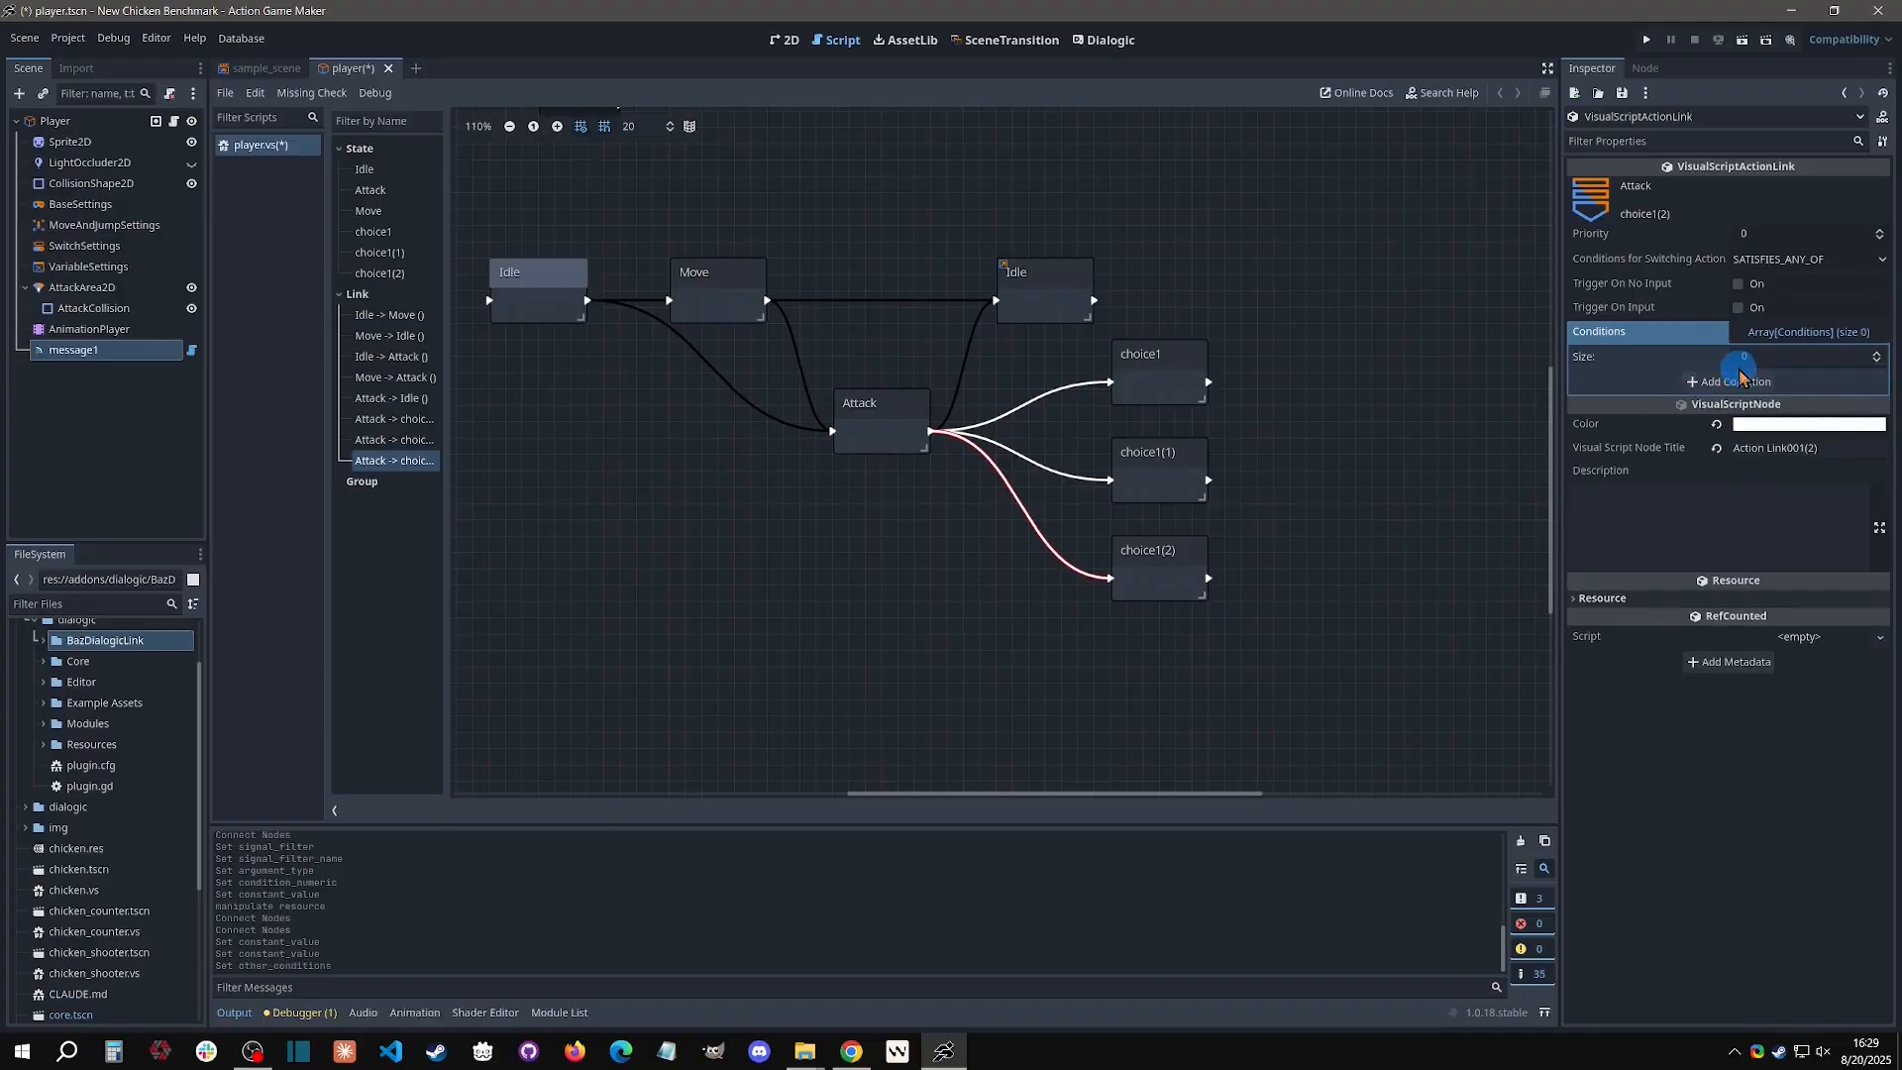
click(571, 477)
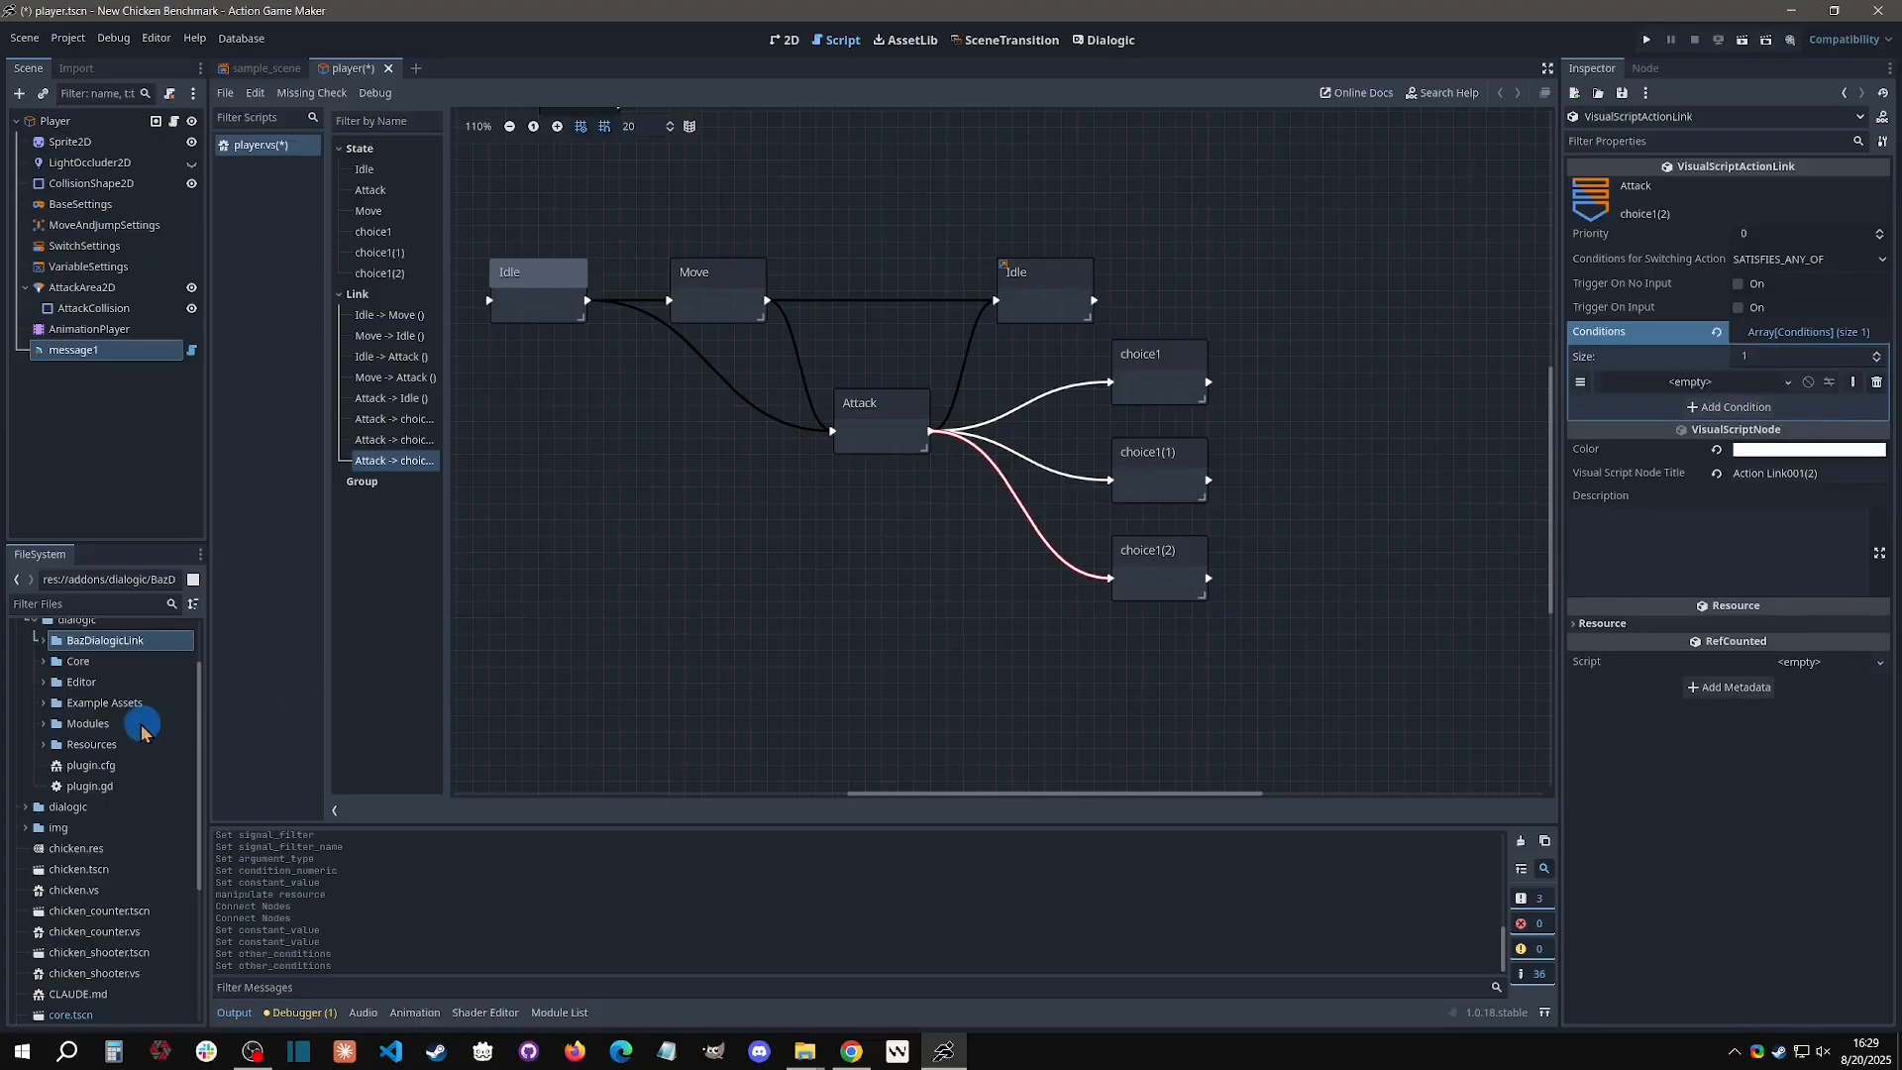
click(27, 806)
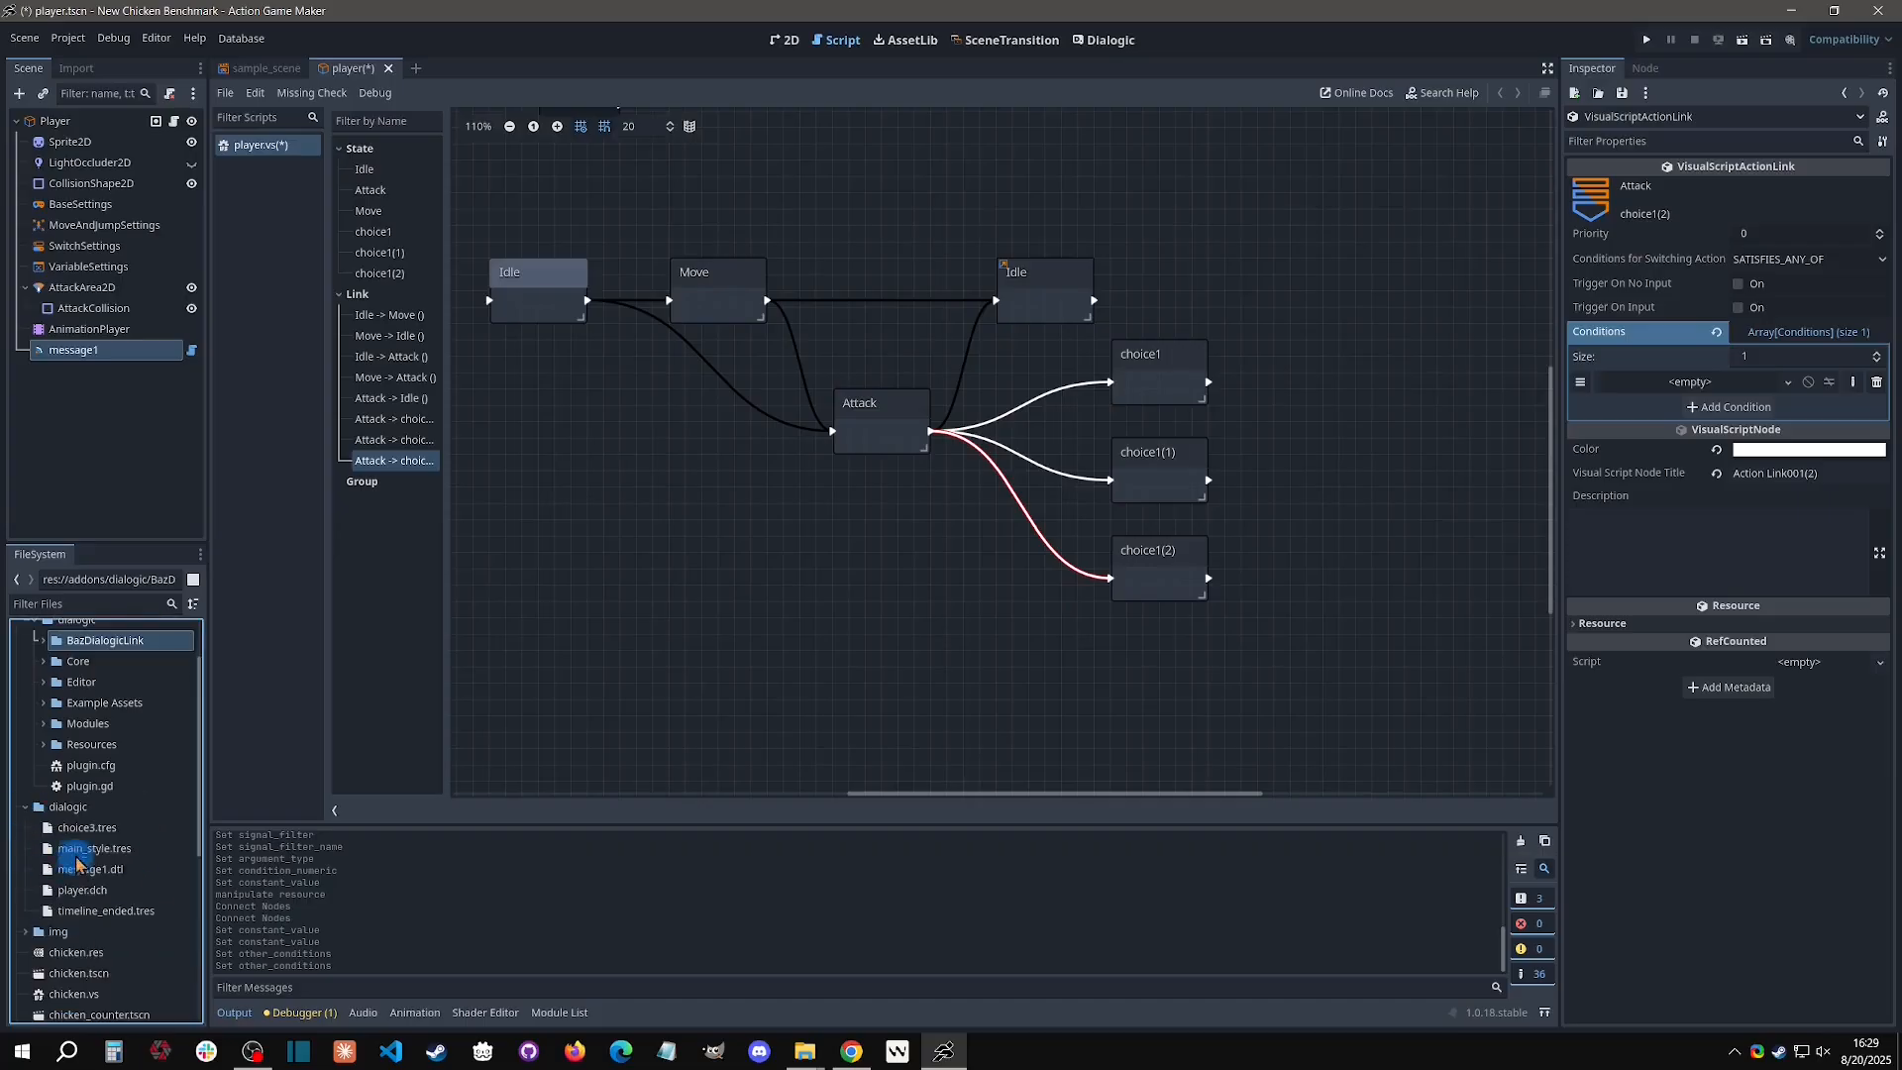
drag(86, 827, 1703, 396)
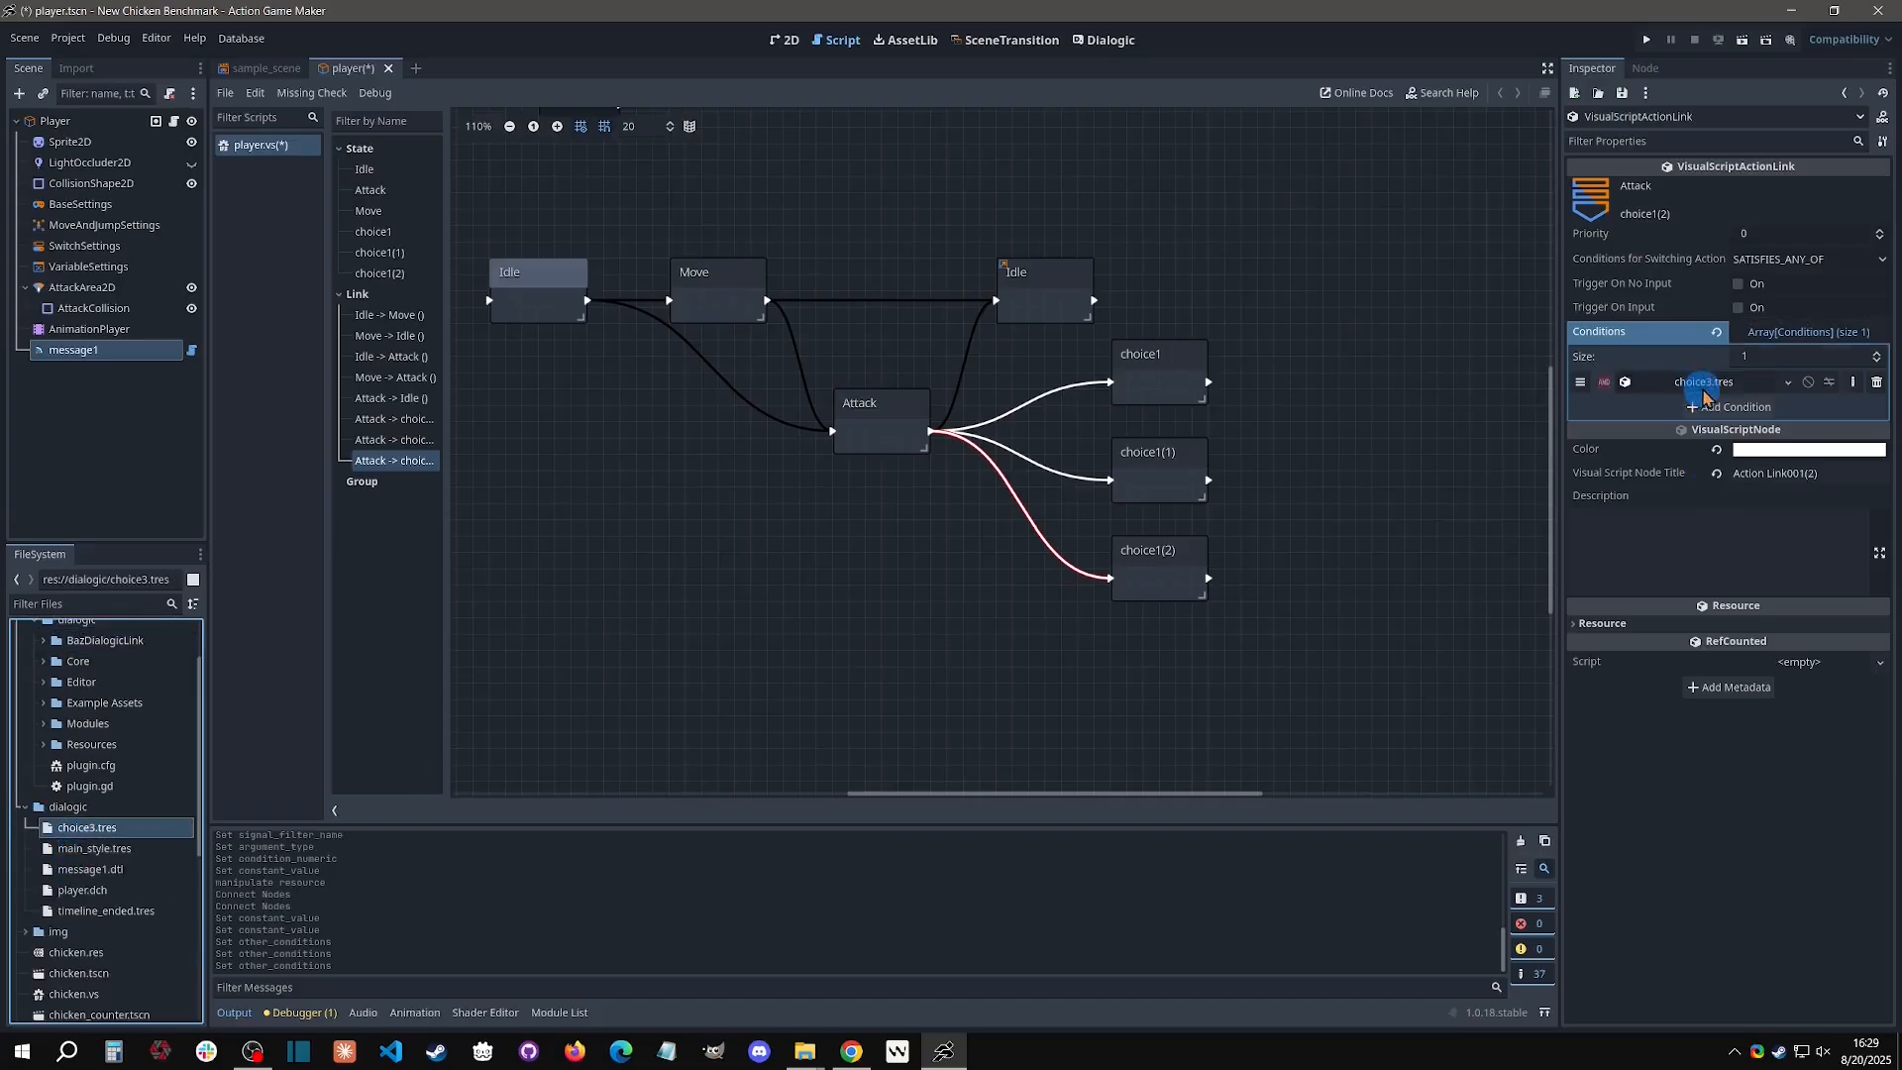
Clear the link's conditions, add an empty condition slot, and fill it with dialogic/choice3.tres using Quick Load.
click(1877, 382)
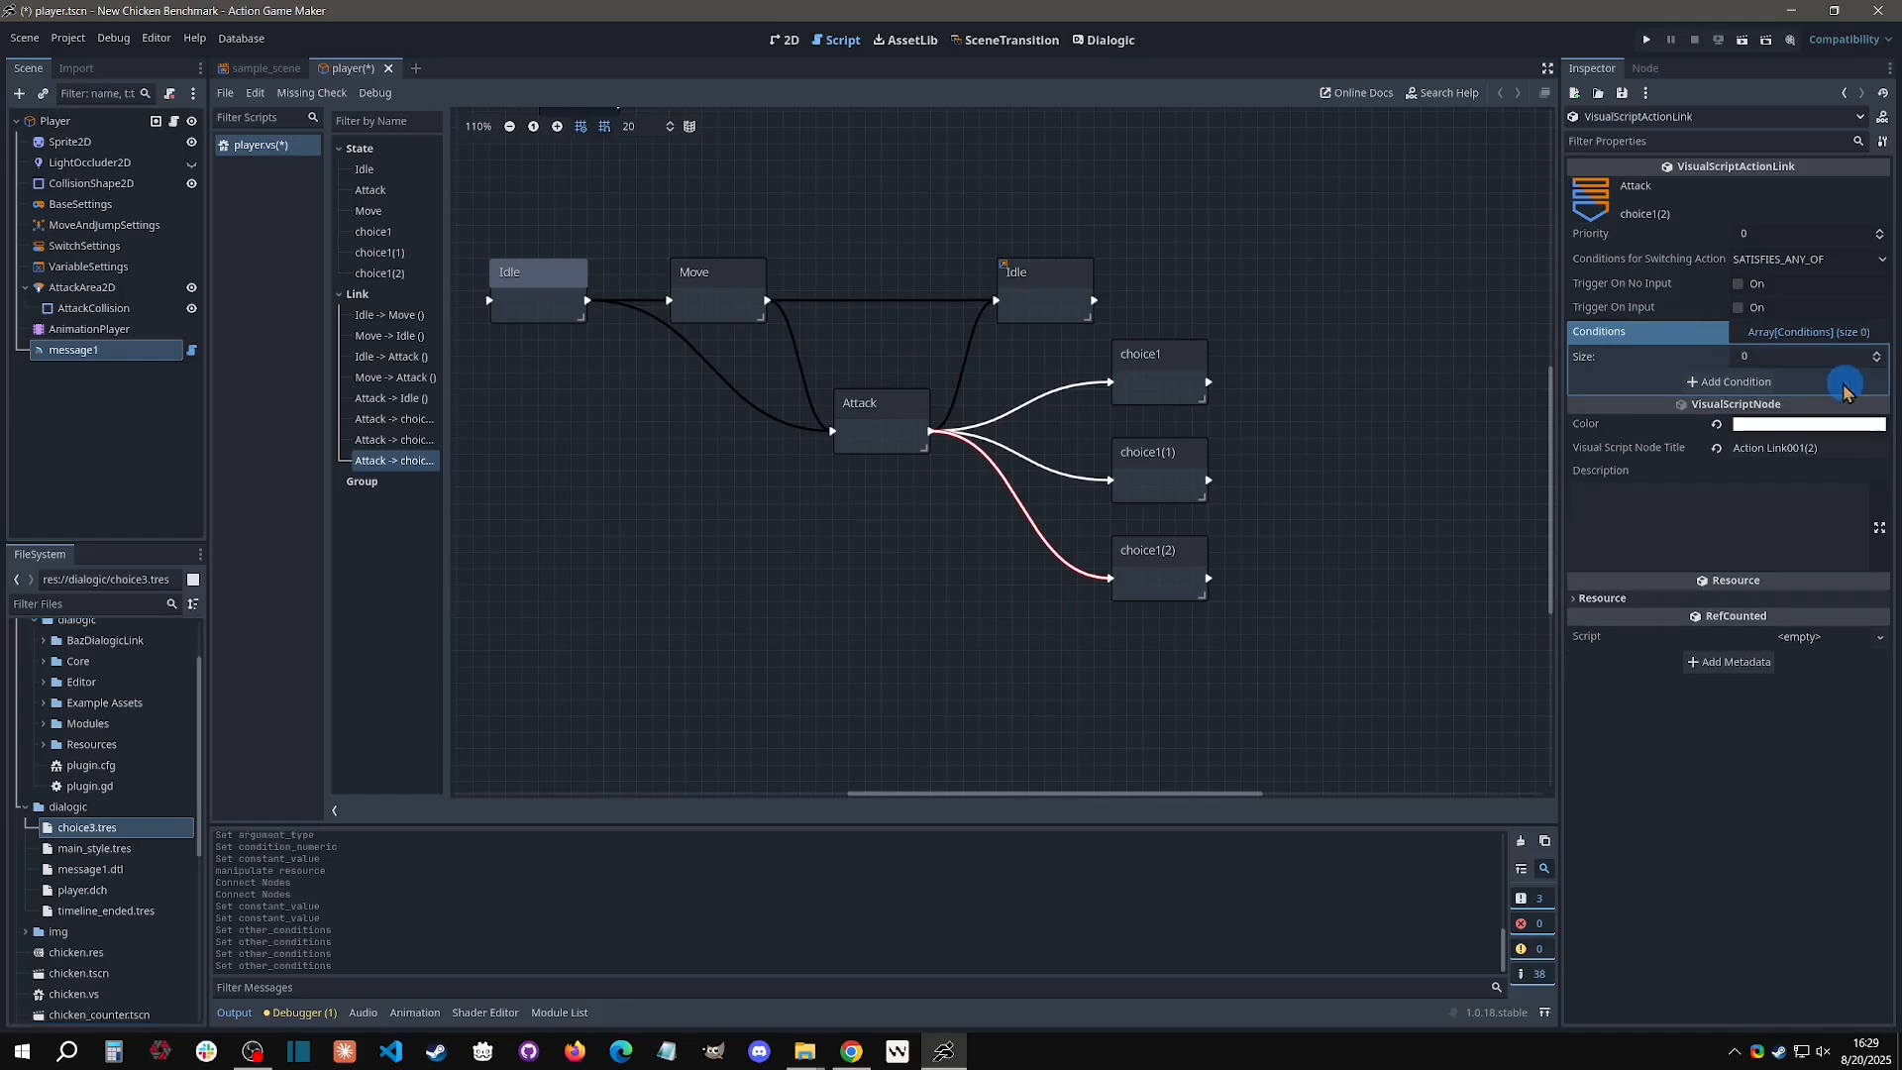
click(1808, 356)
key(Return)
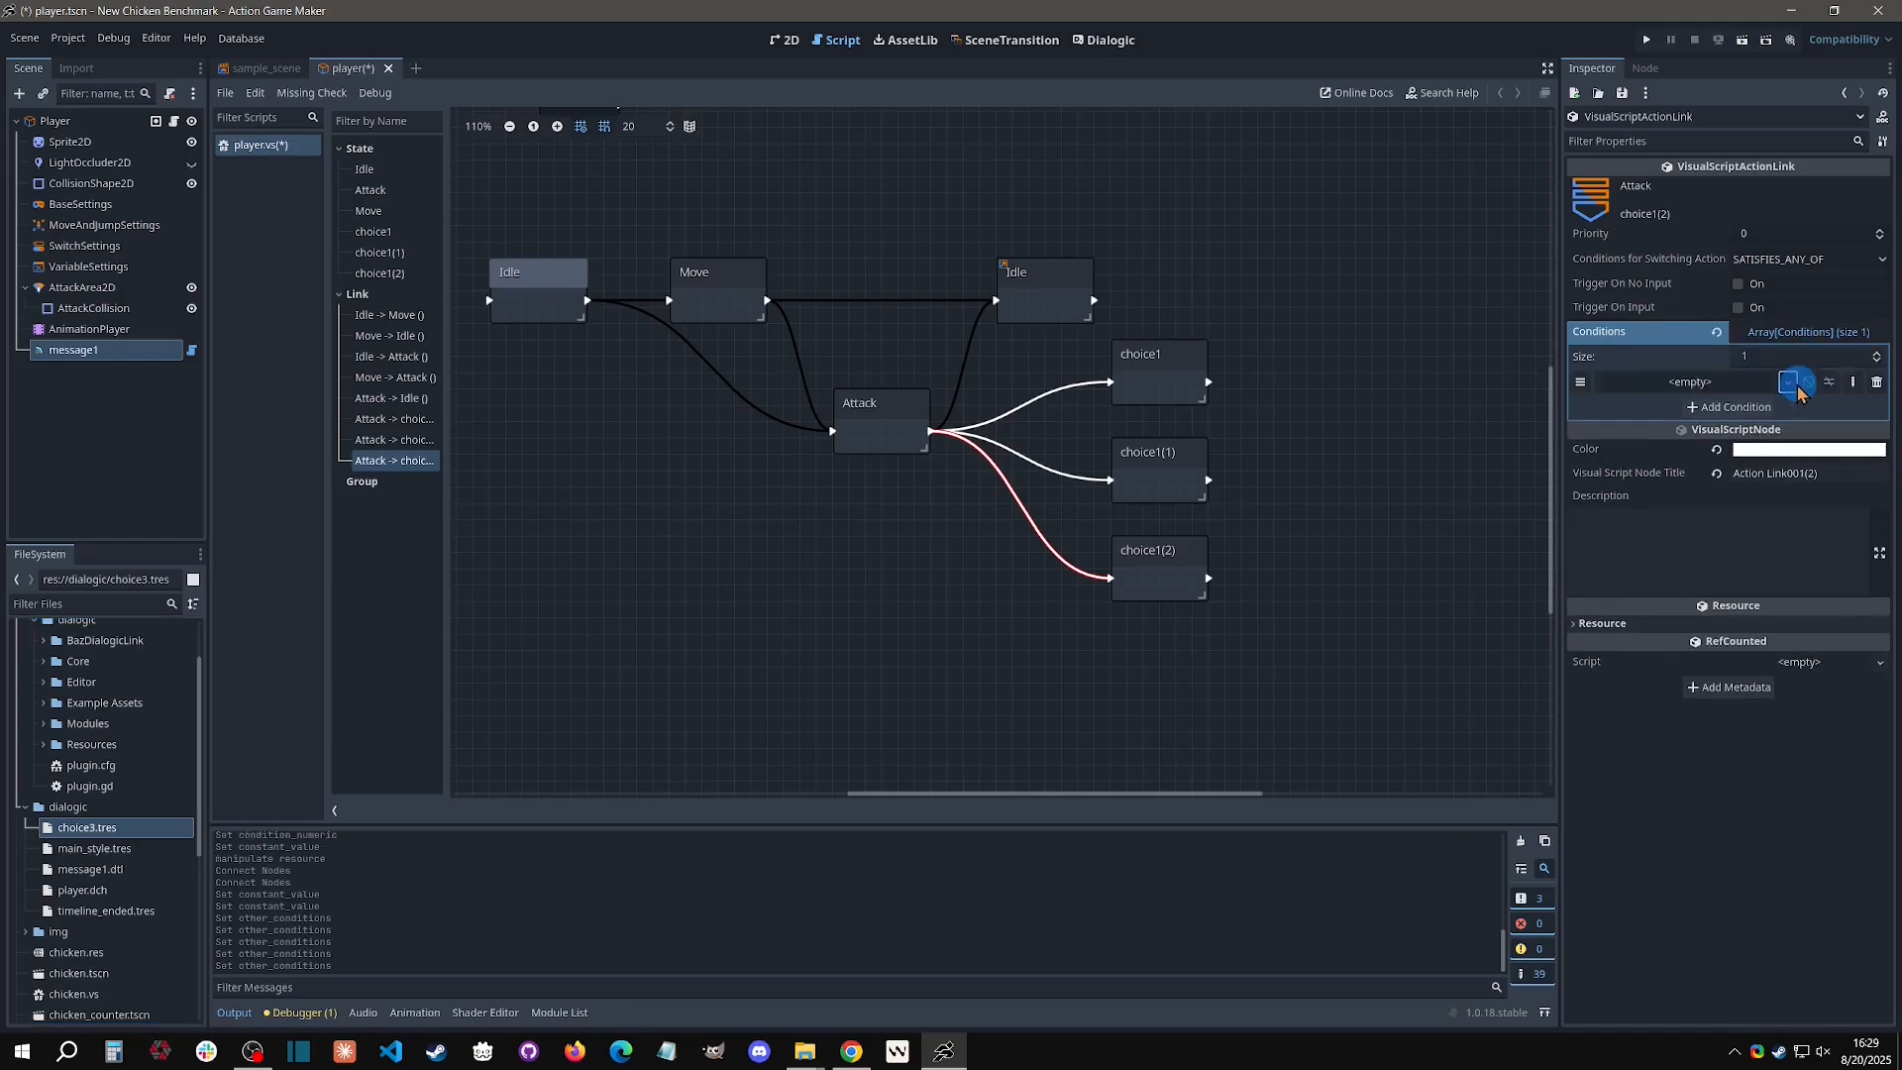
click(1788, 382)
click(1752, 426)
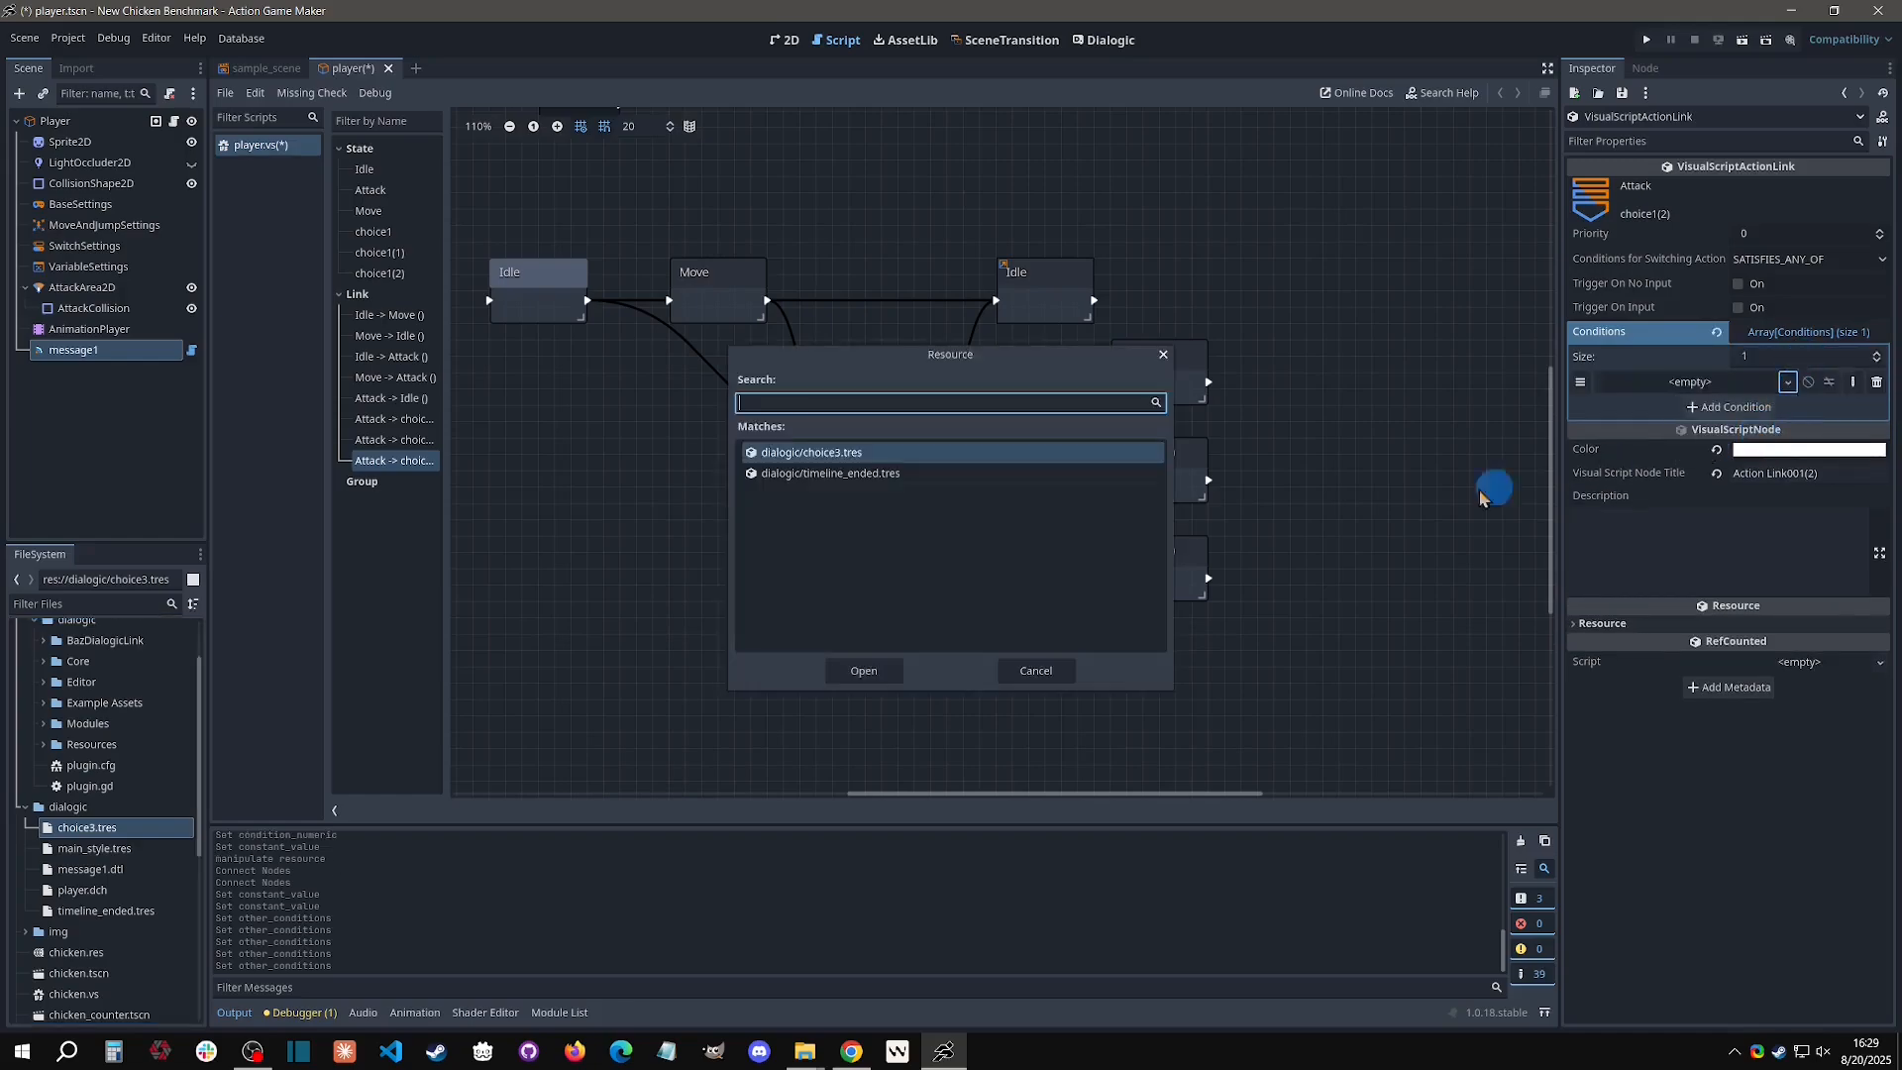
double_click(837, 456)
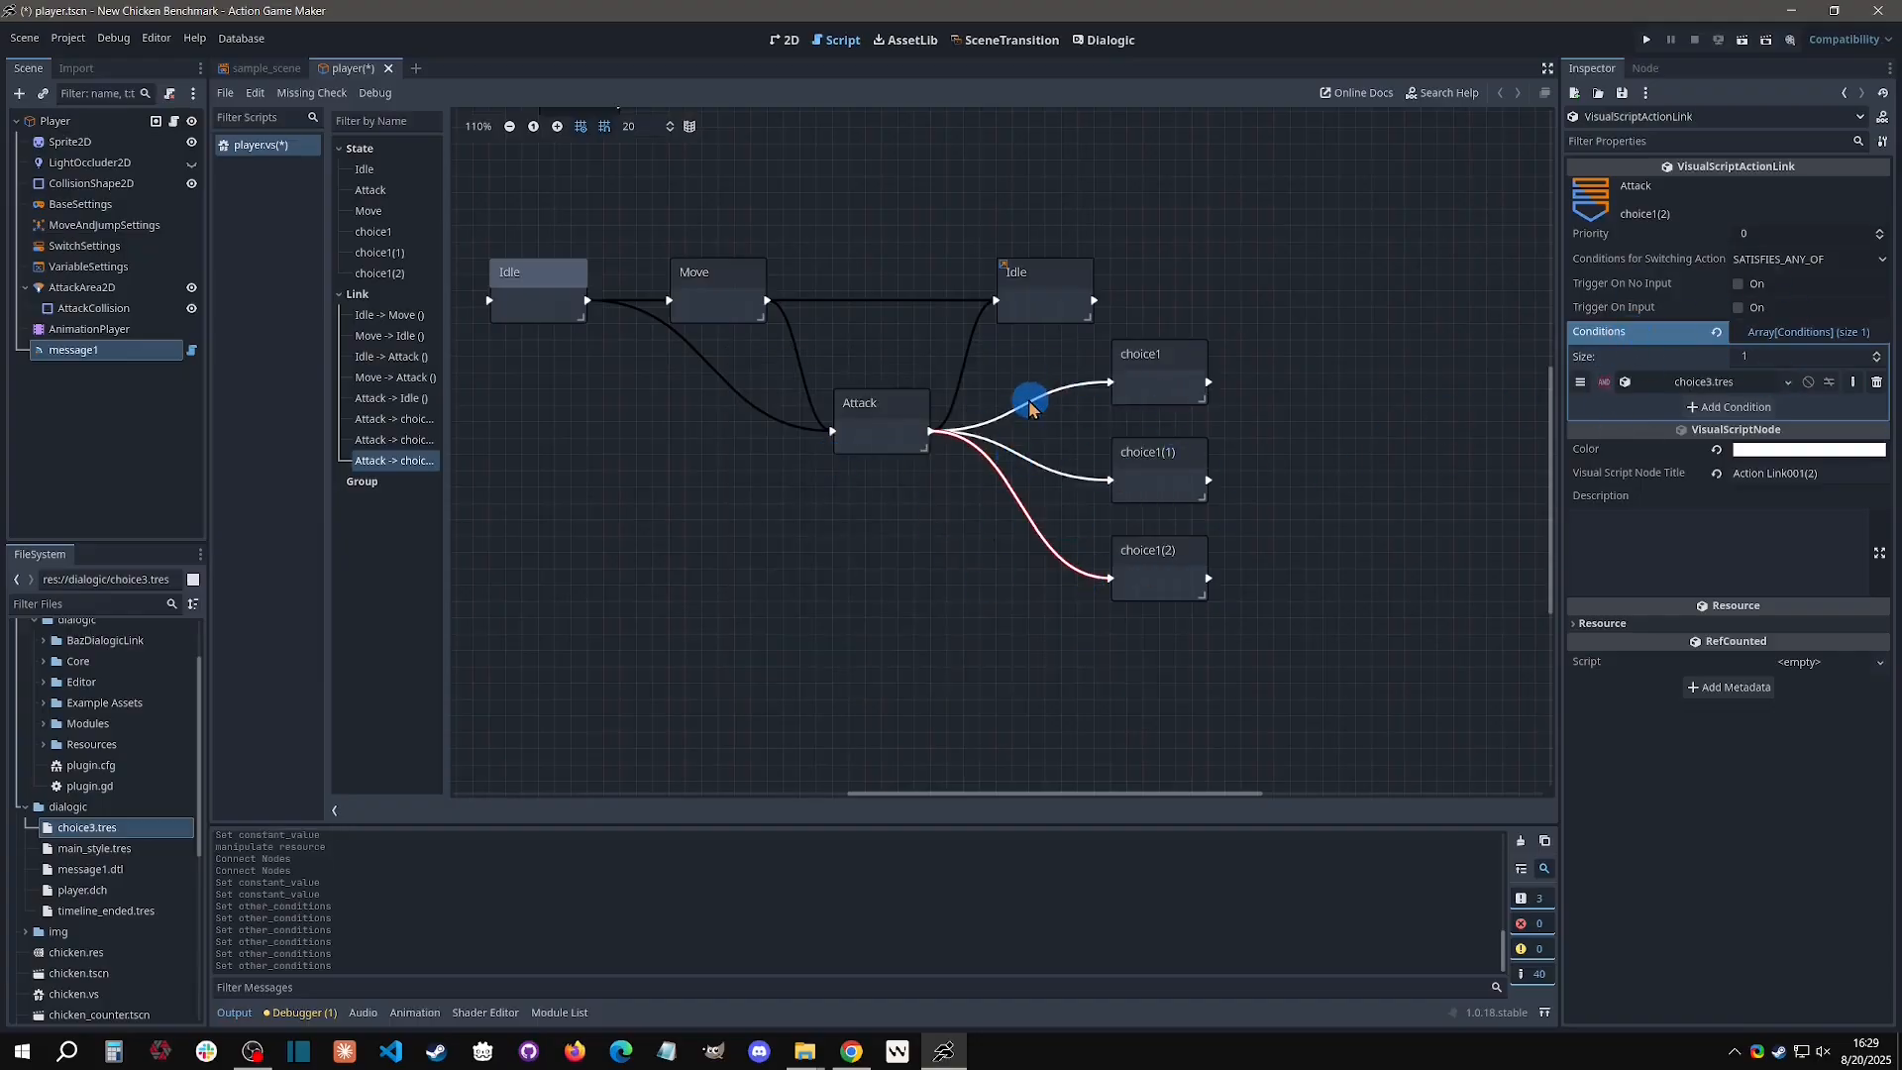
click(1033, 454)
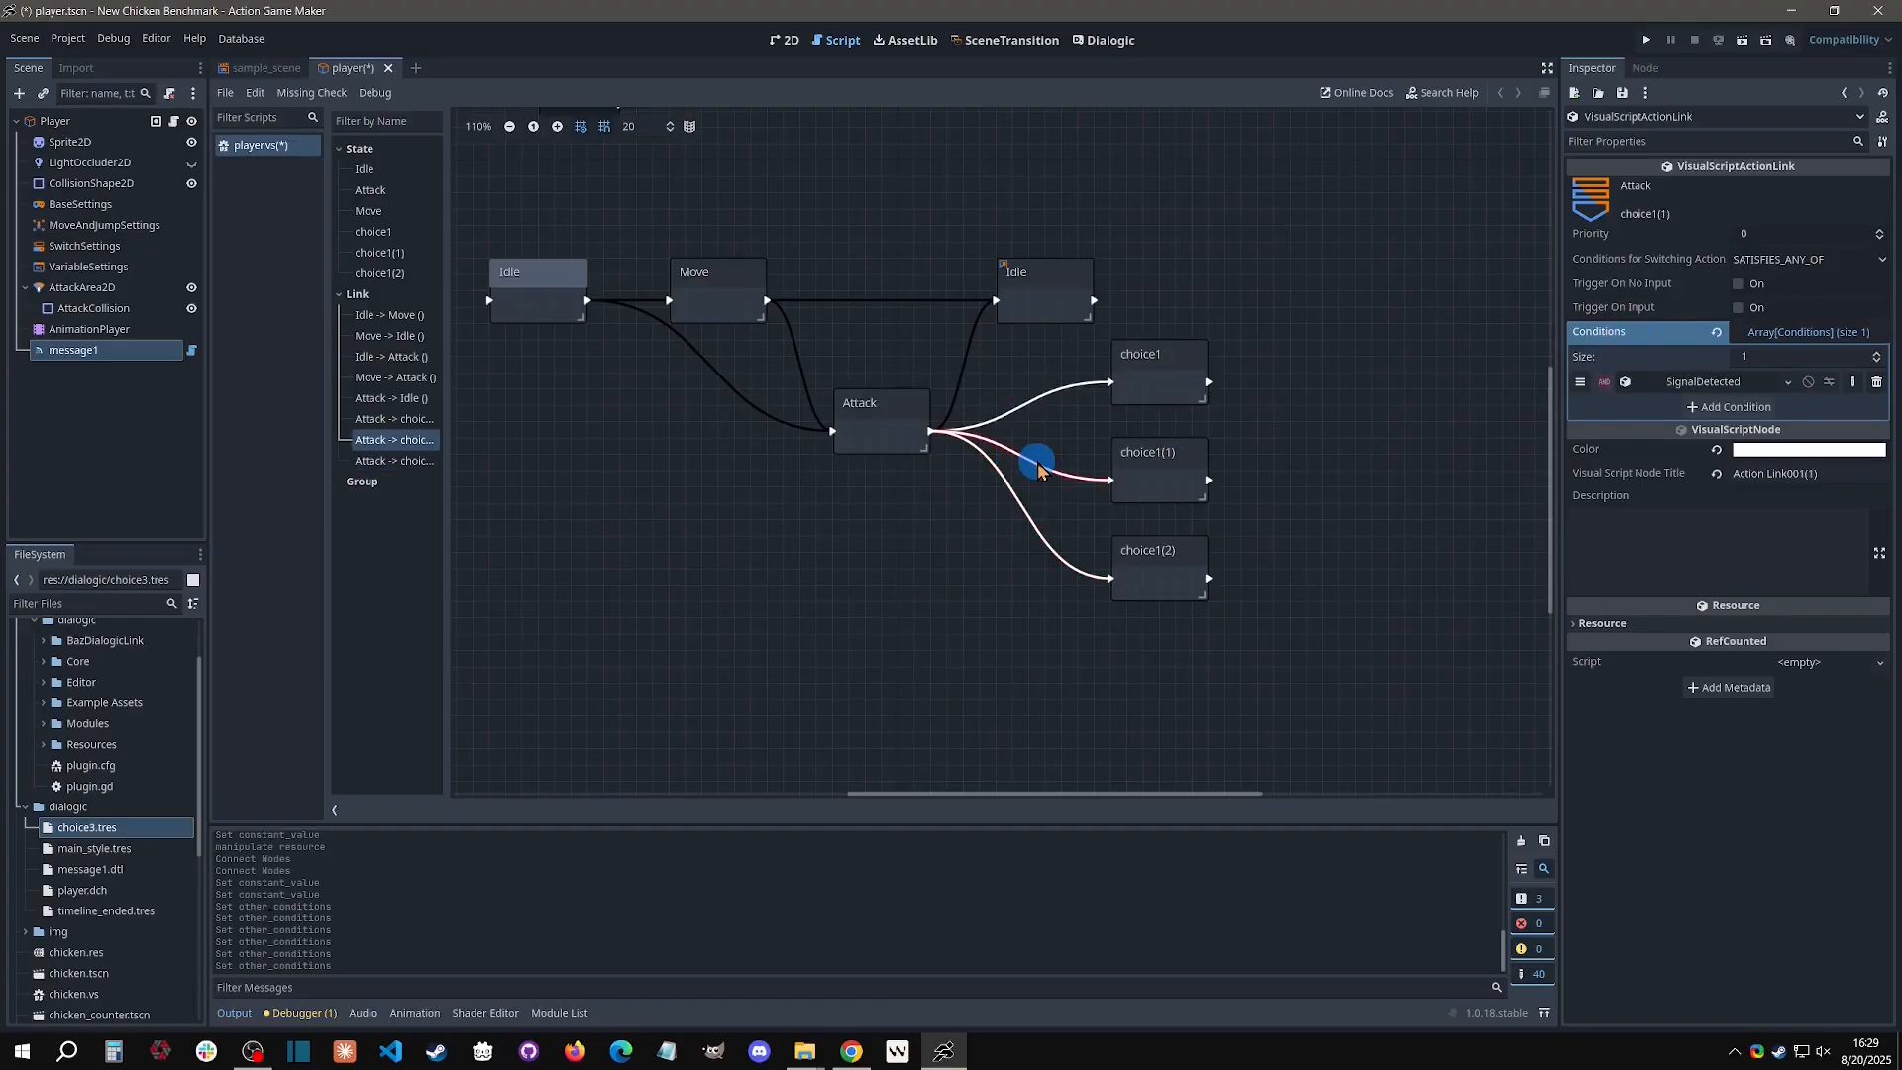
click(1047, 407)
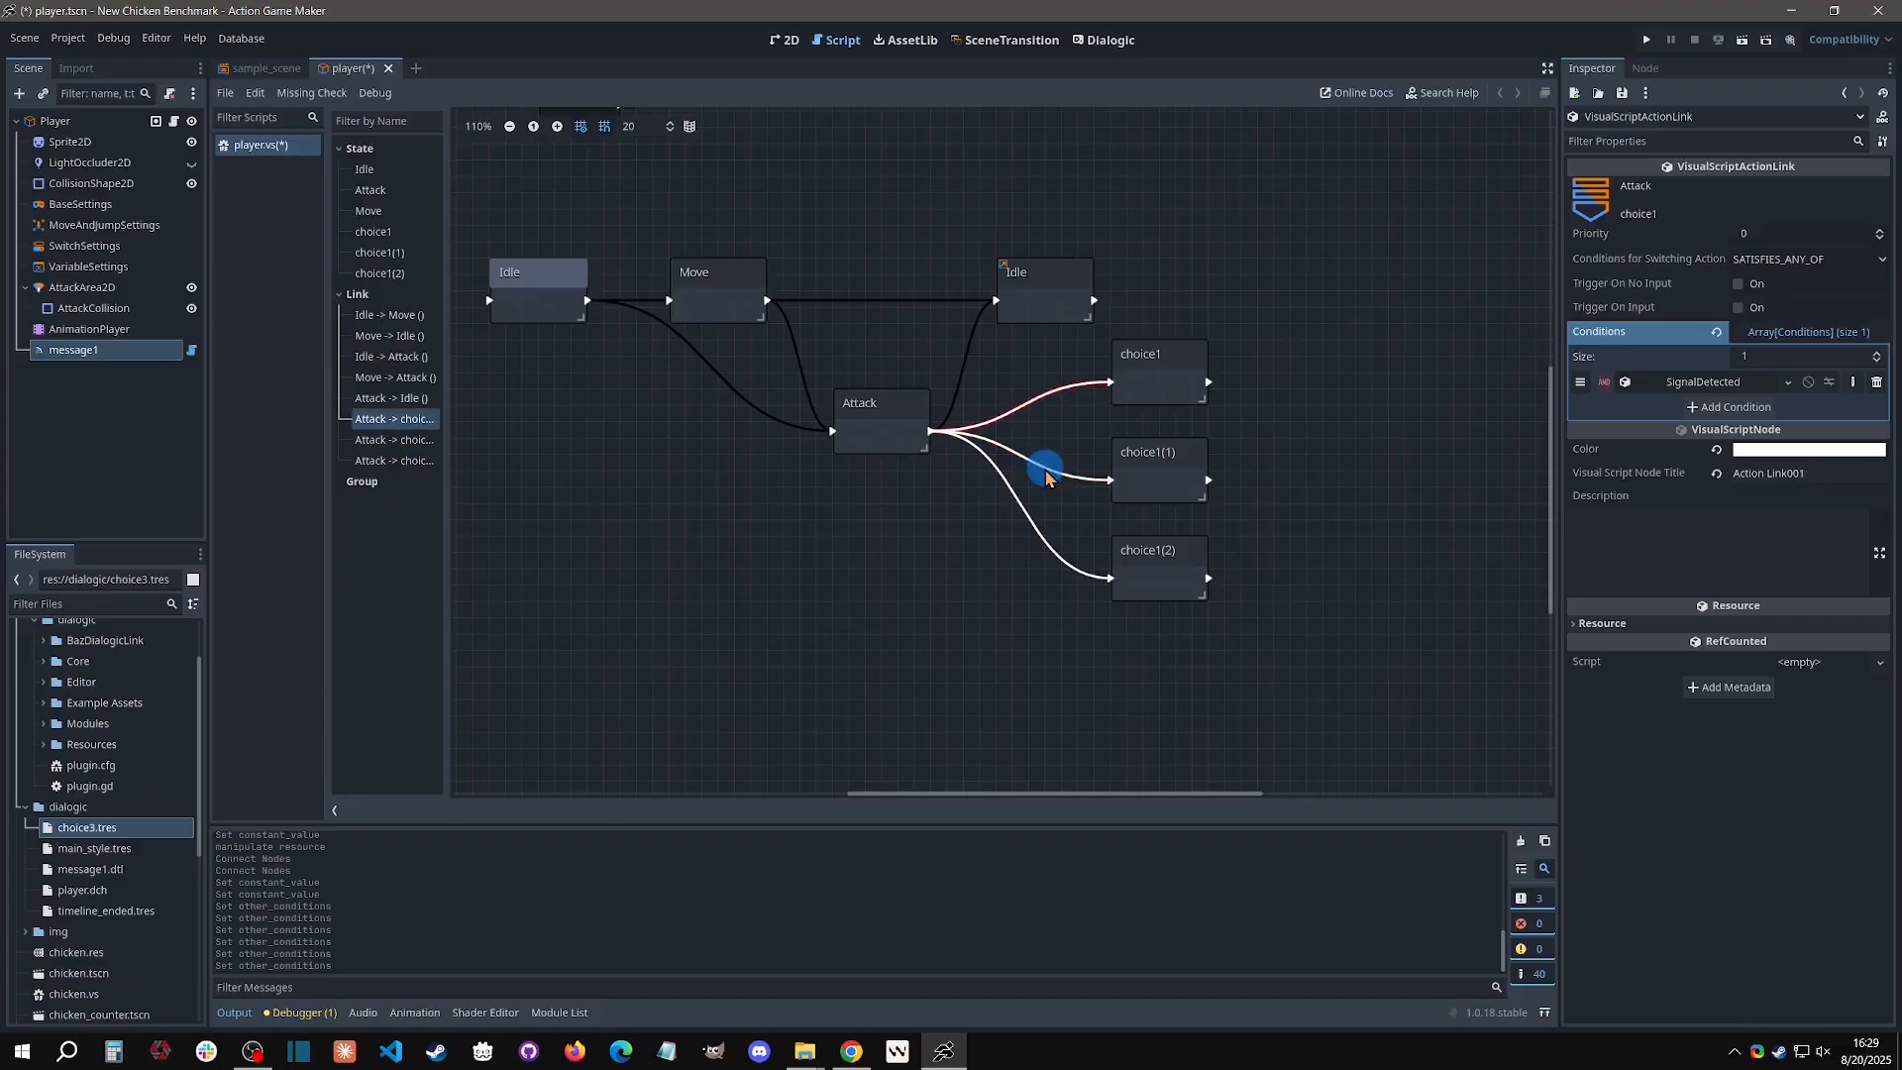
click(1045, 529)
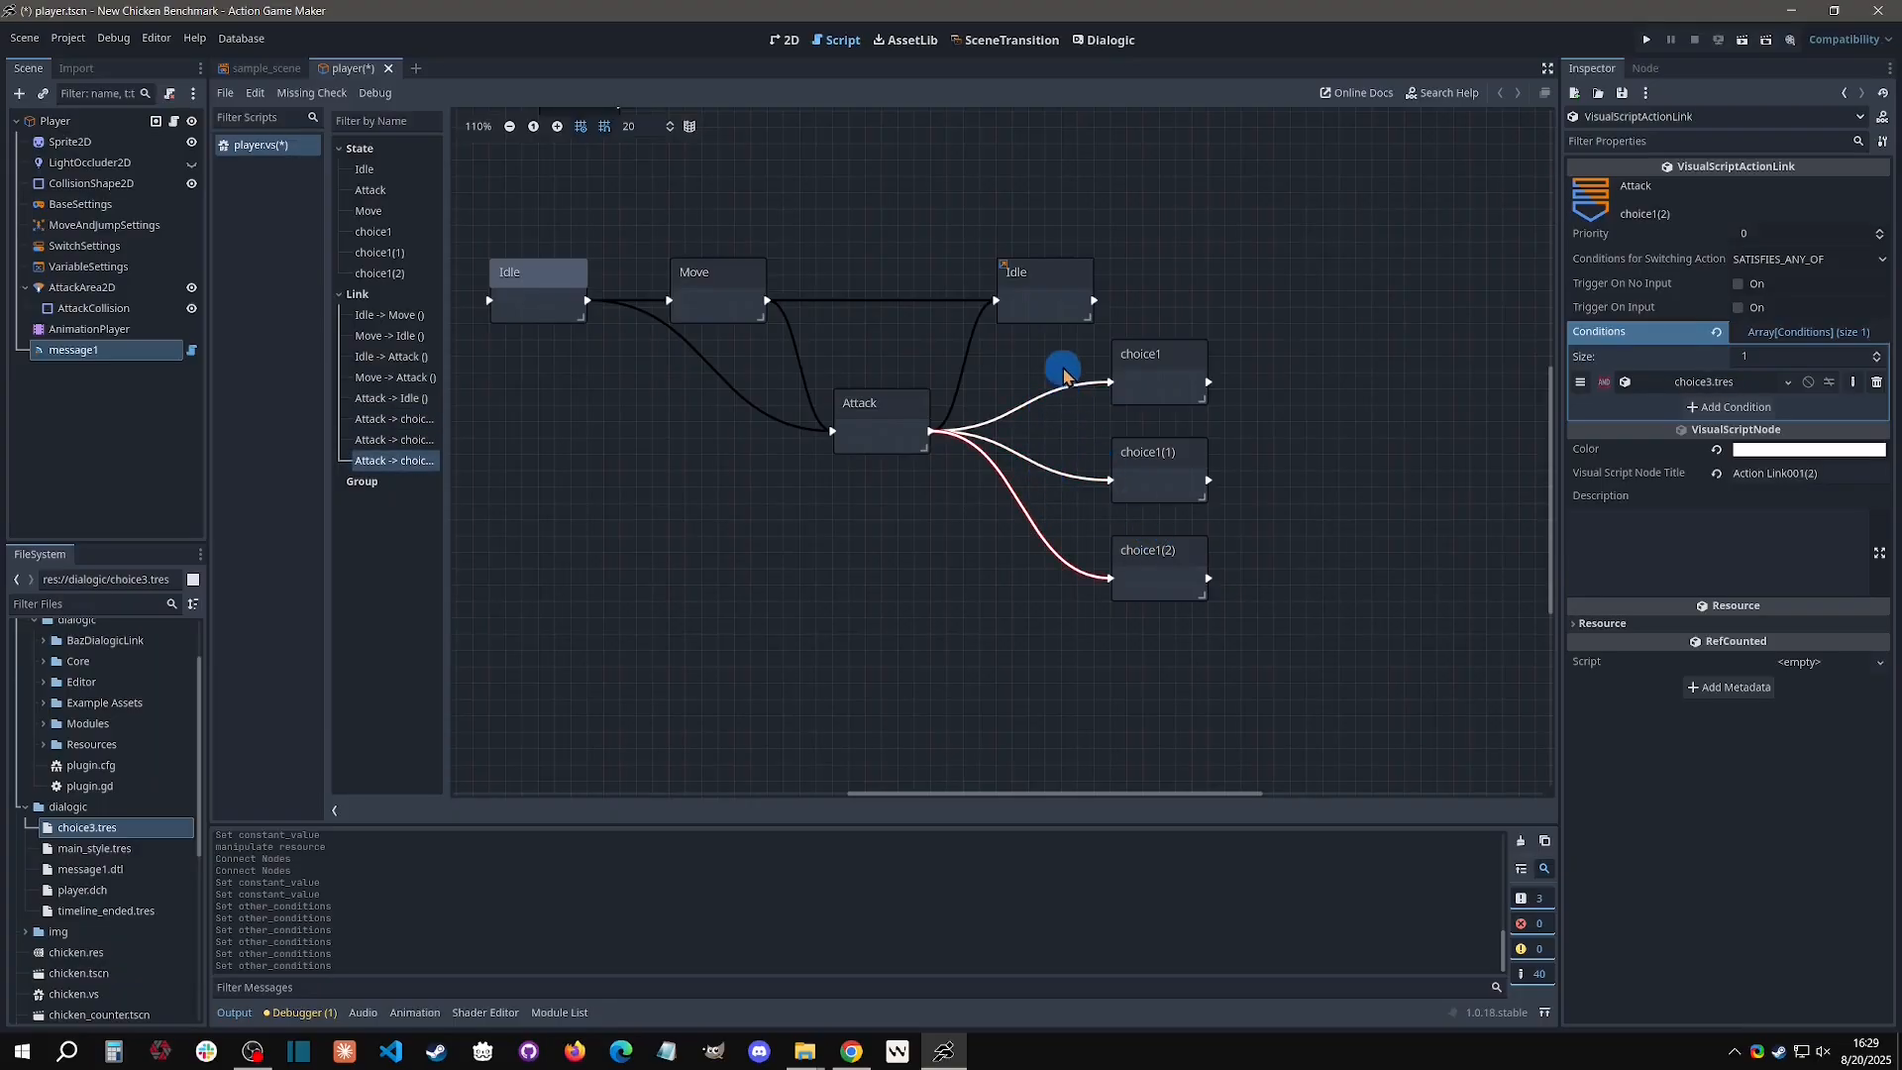
In the message1 Dialogic timeline, add a Signal event with argument 1 after the "I want to eat." choice.
click(1094, 42)
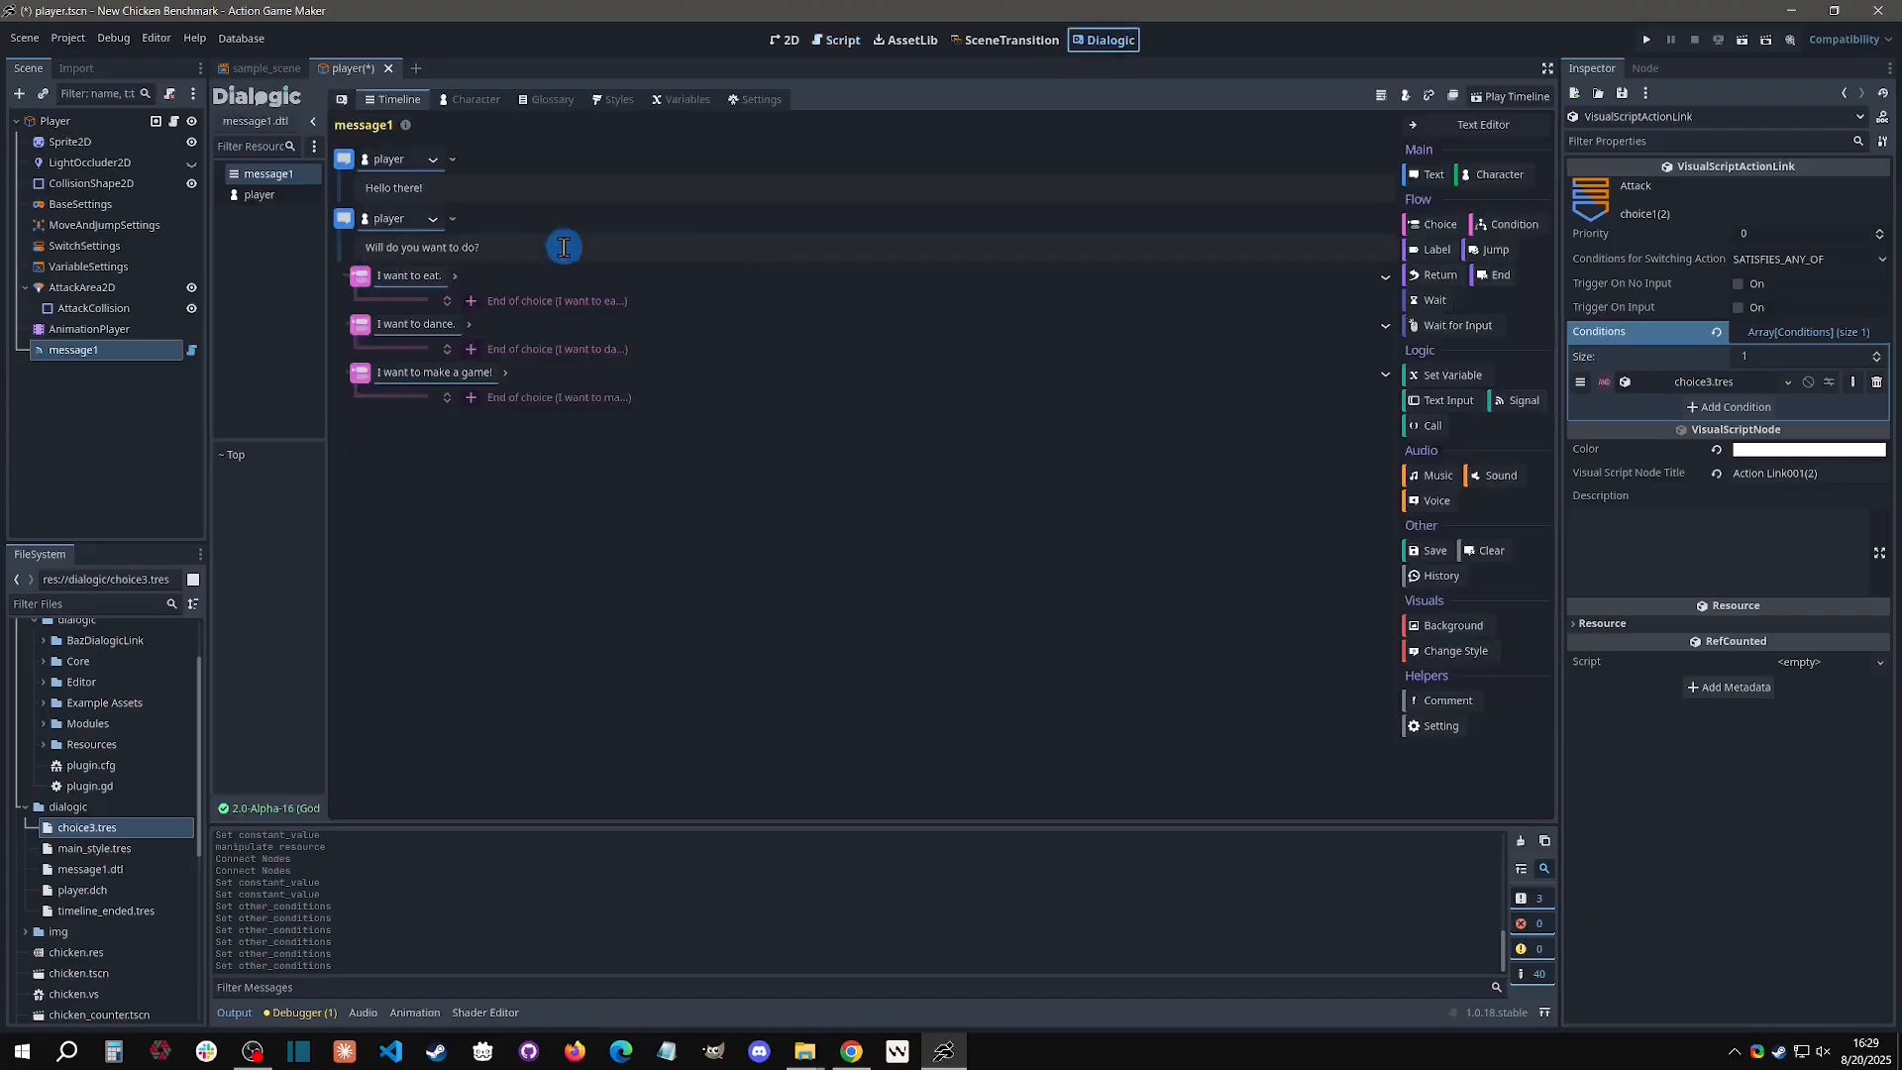
click(593, 277)
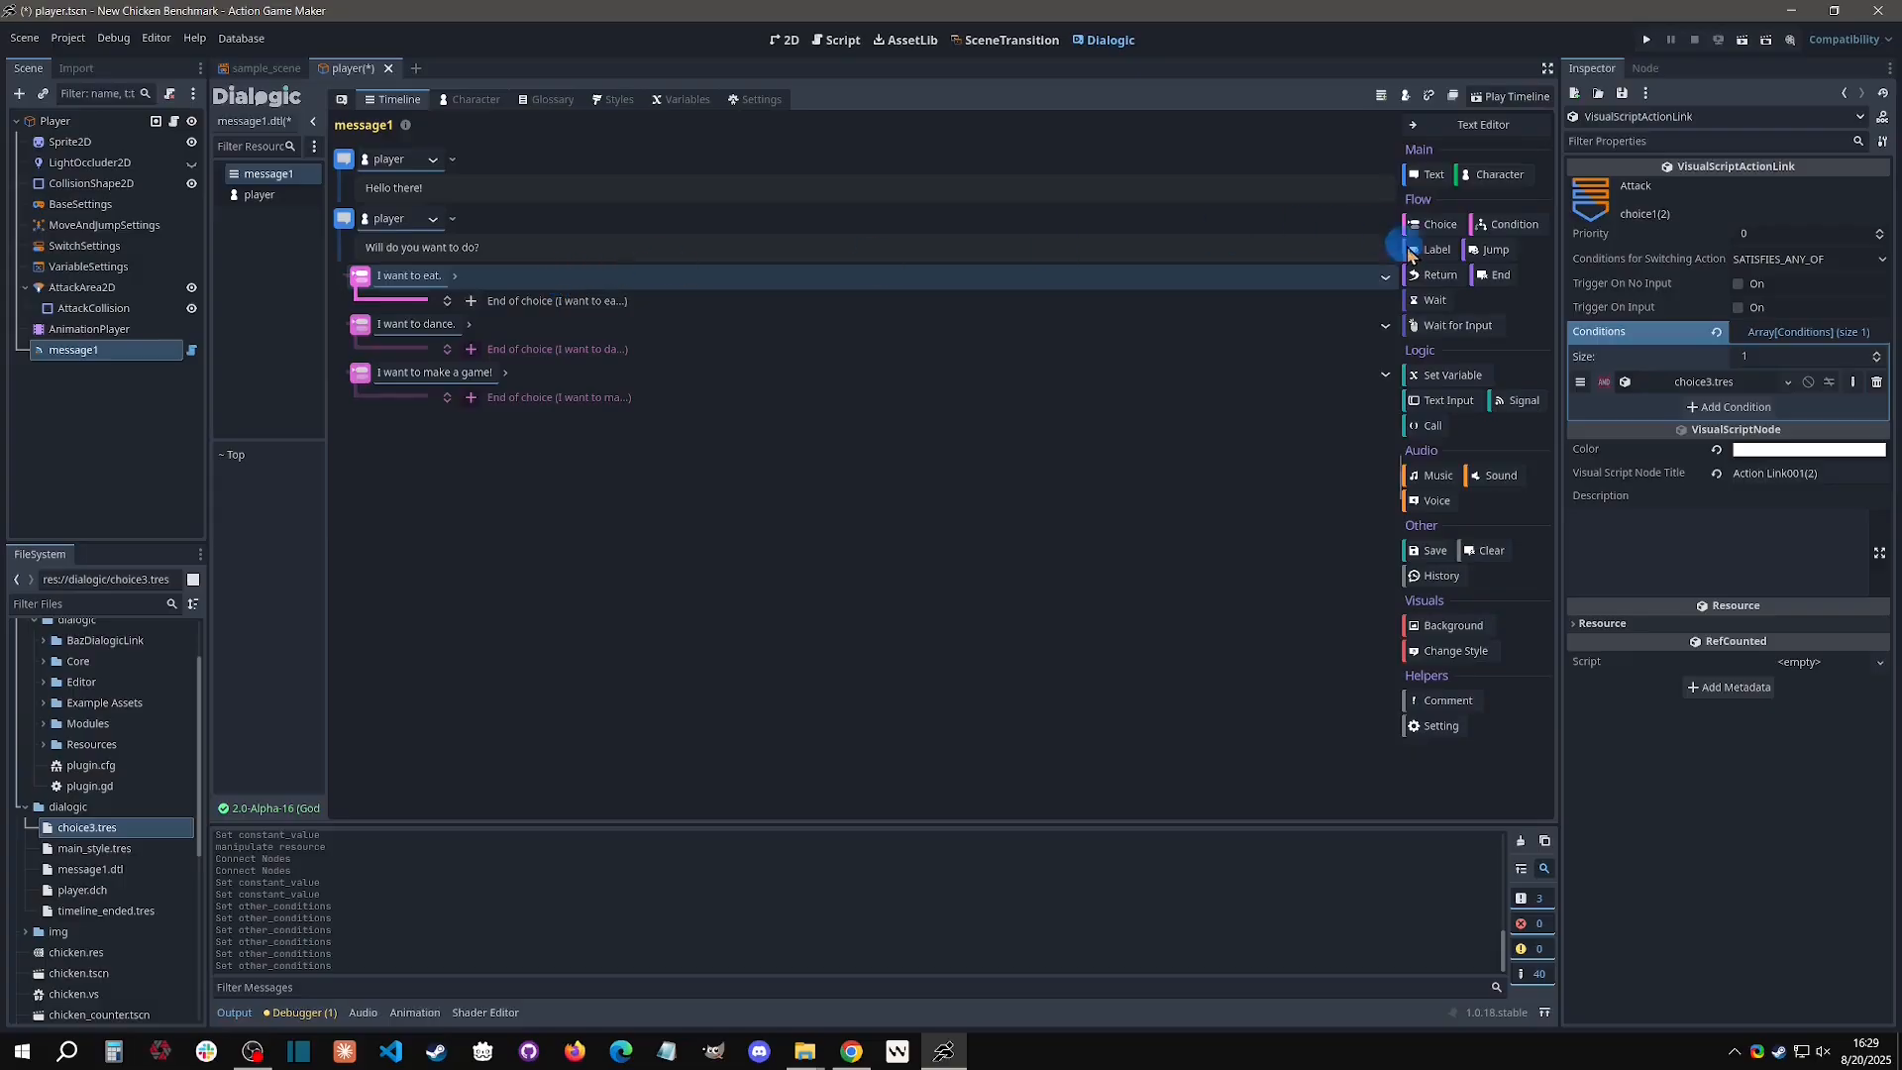
click(1522, 402)
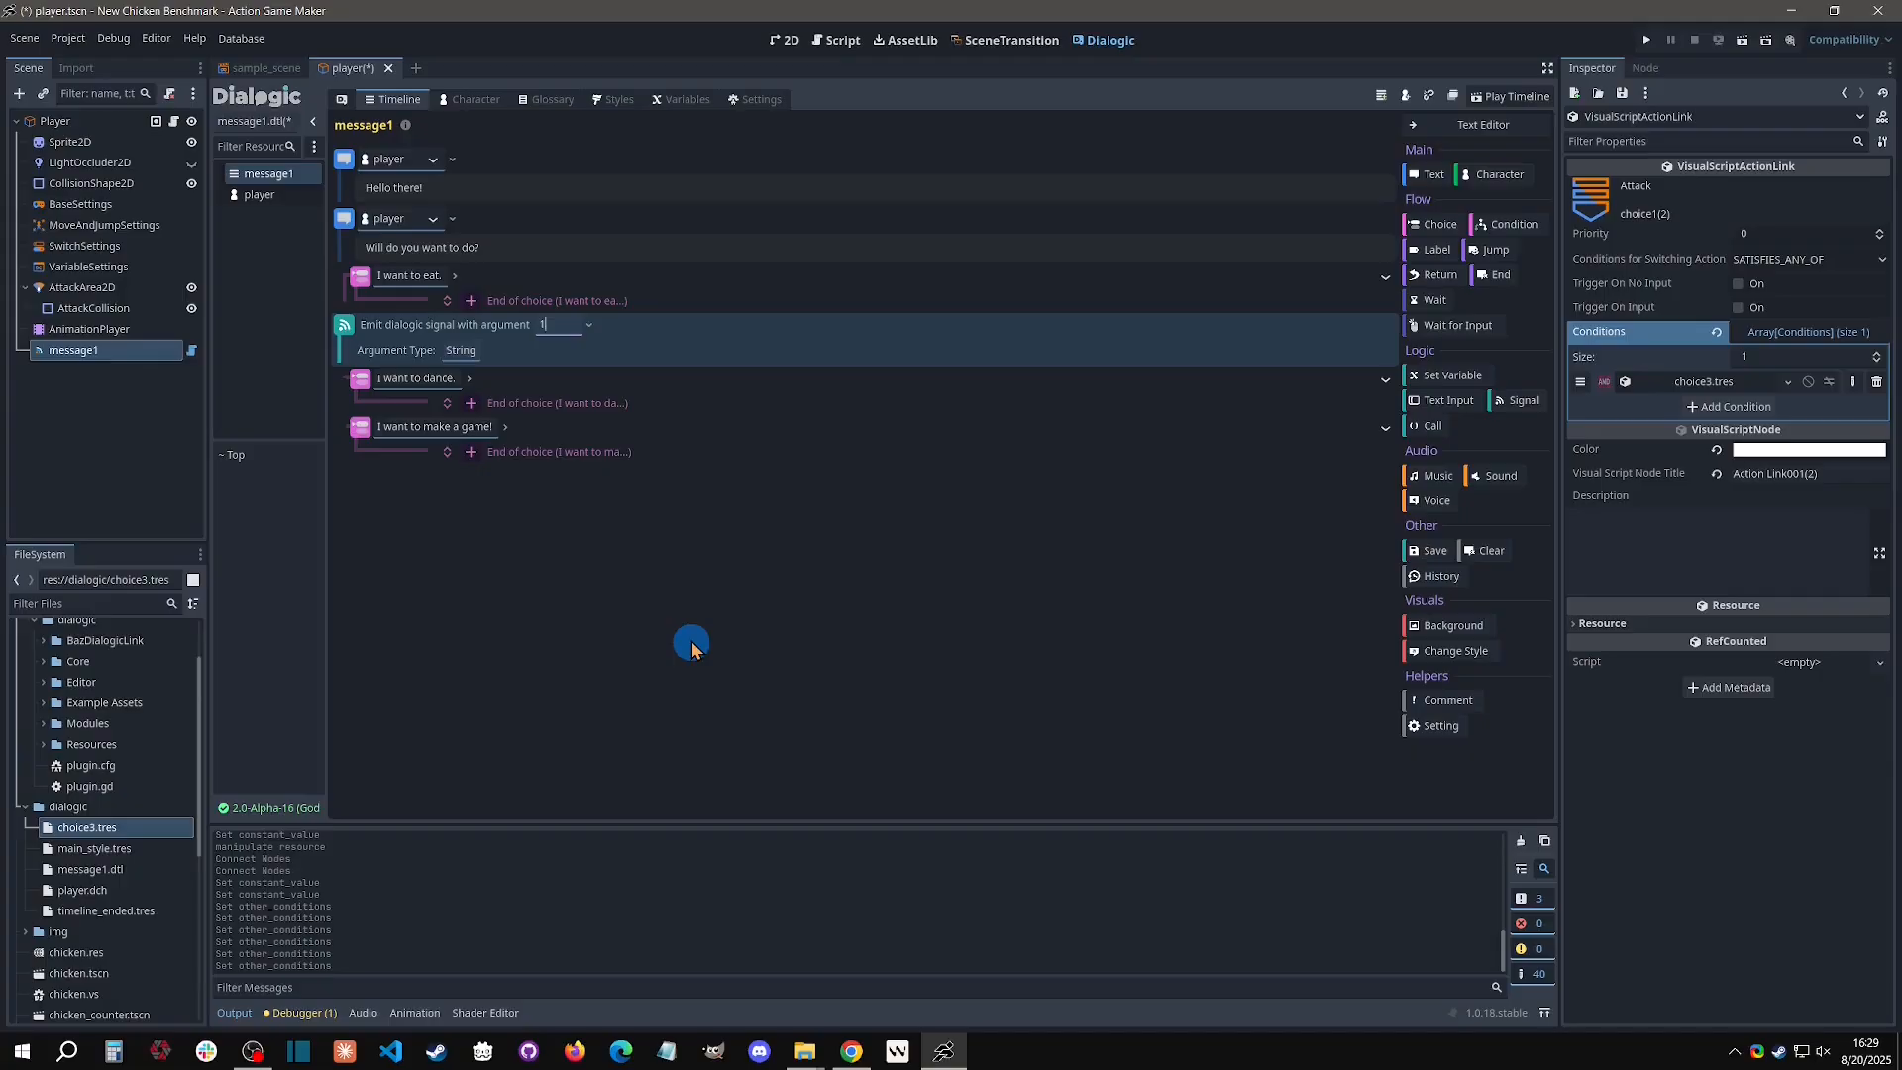
Add one Signal event with argument 2 inside "I want to dance." and move the argument 1 signal inside "I want to eat.".
click(666, 382)
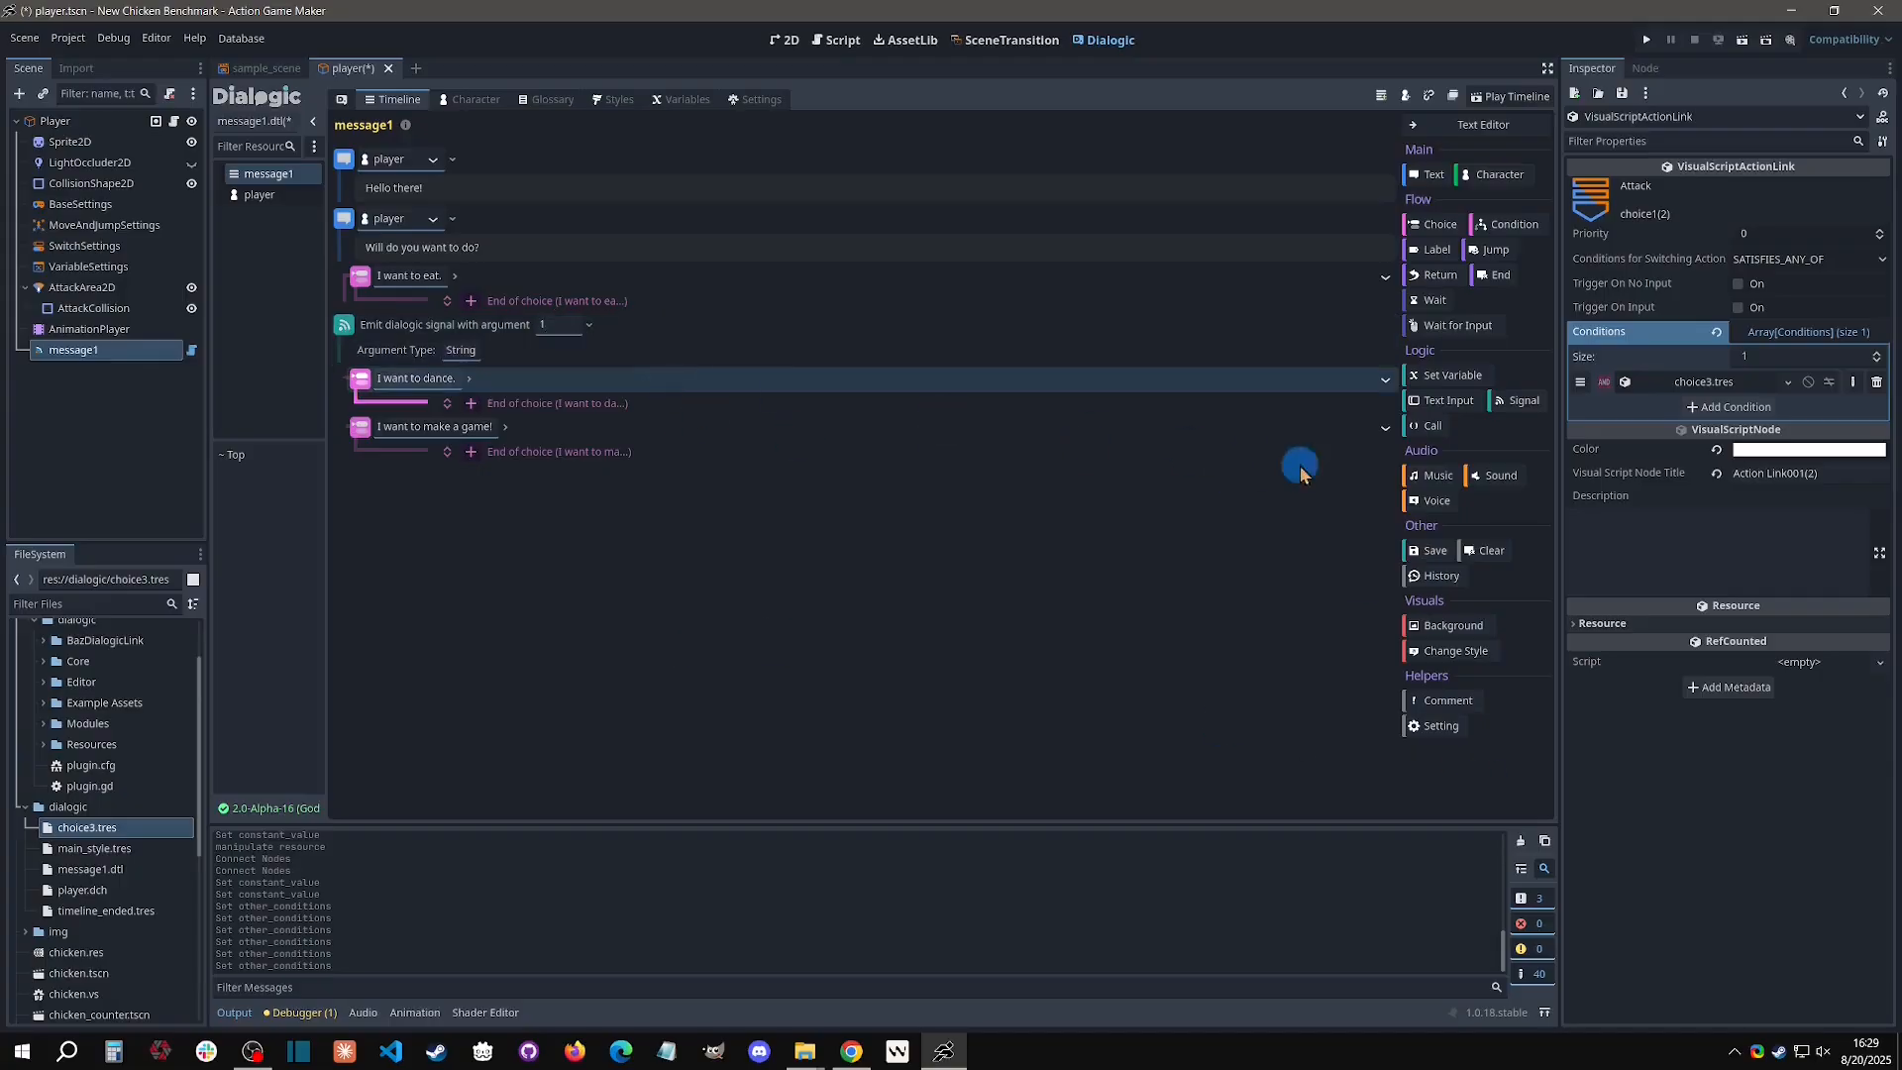
click(1523, 405)
key(ctrl+d)
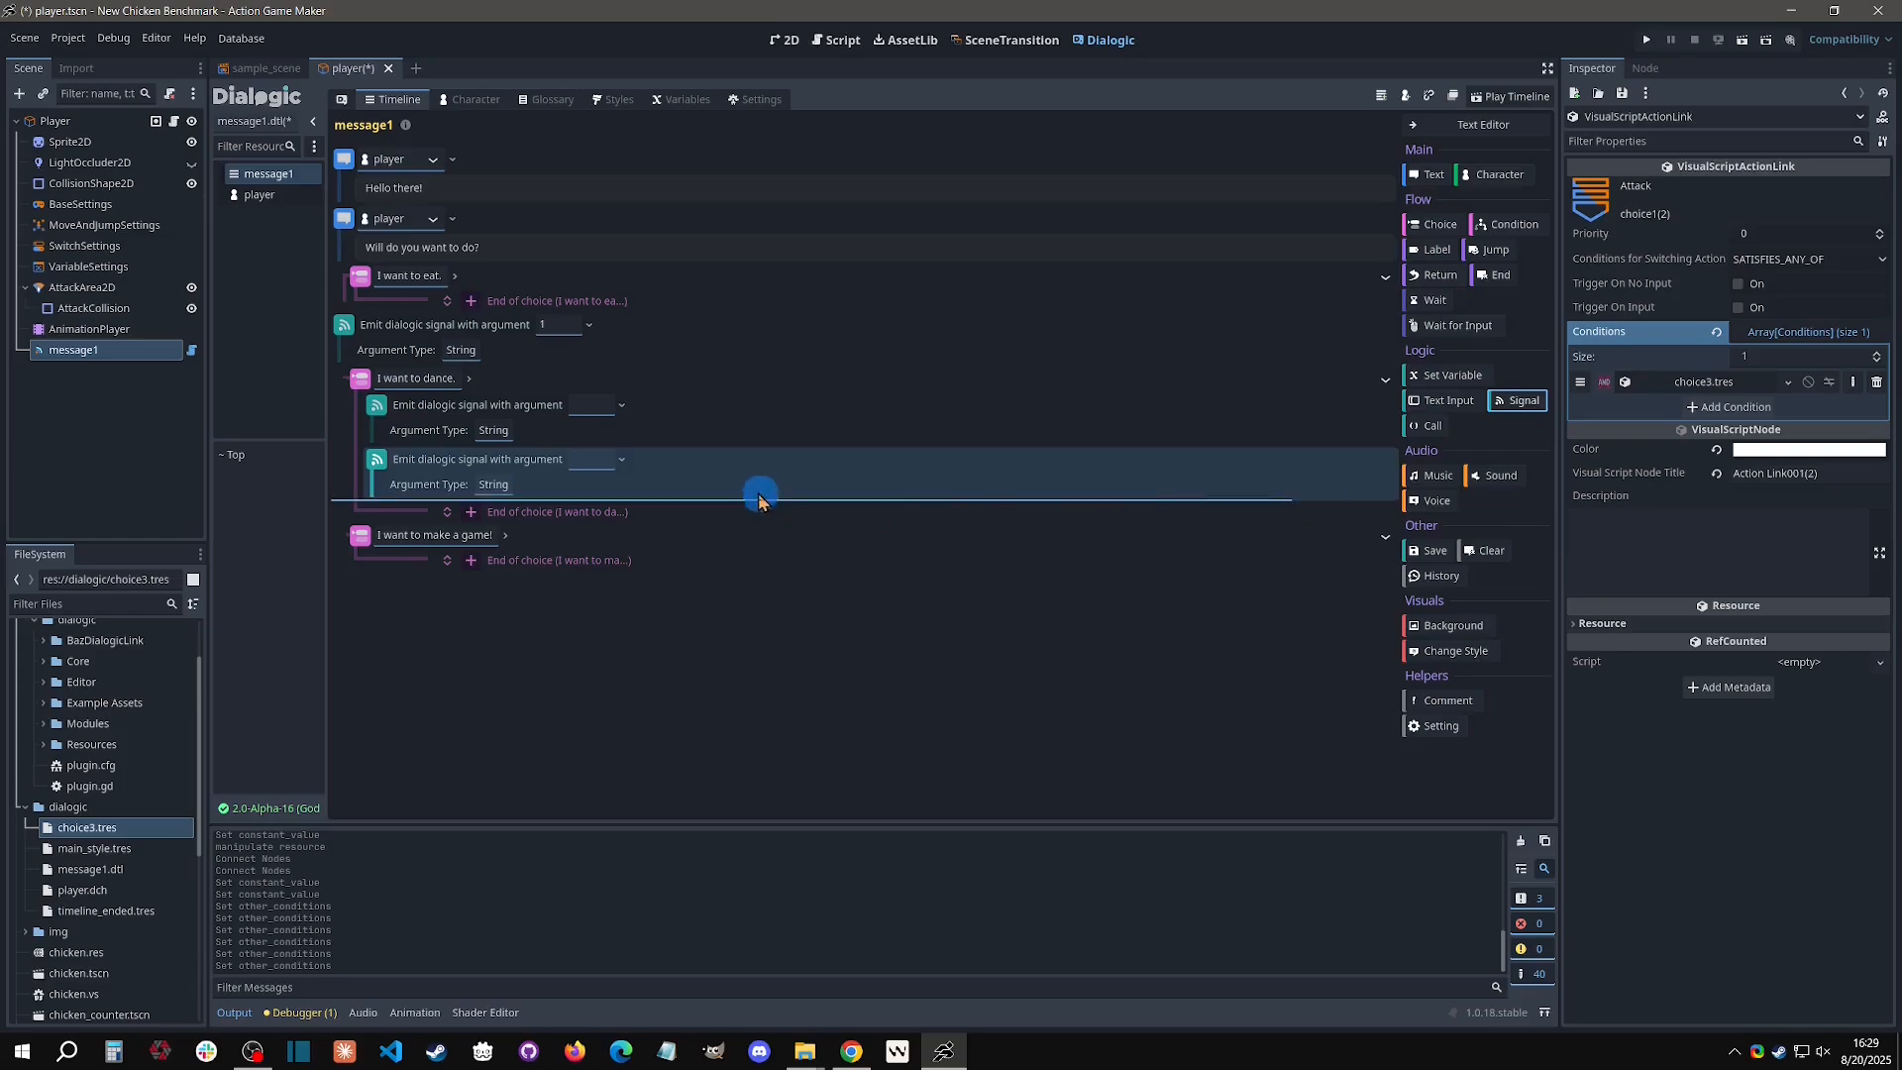
click(723, 459)
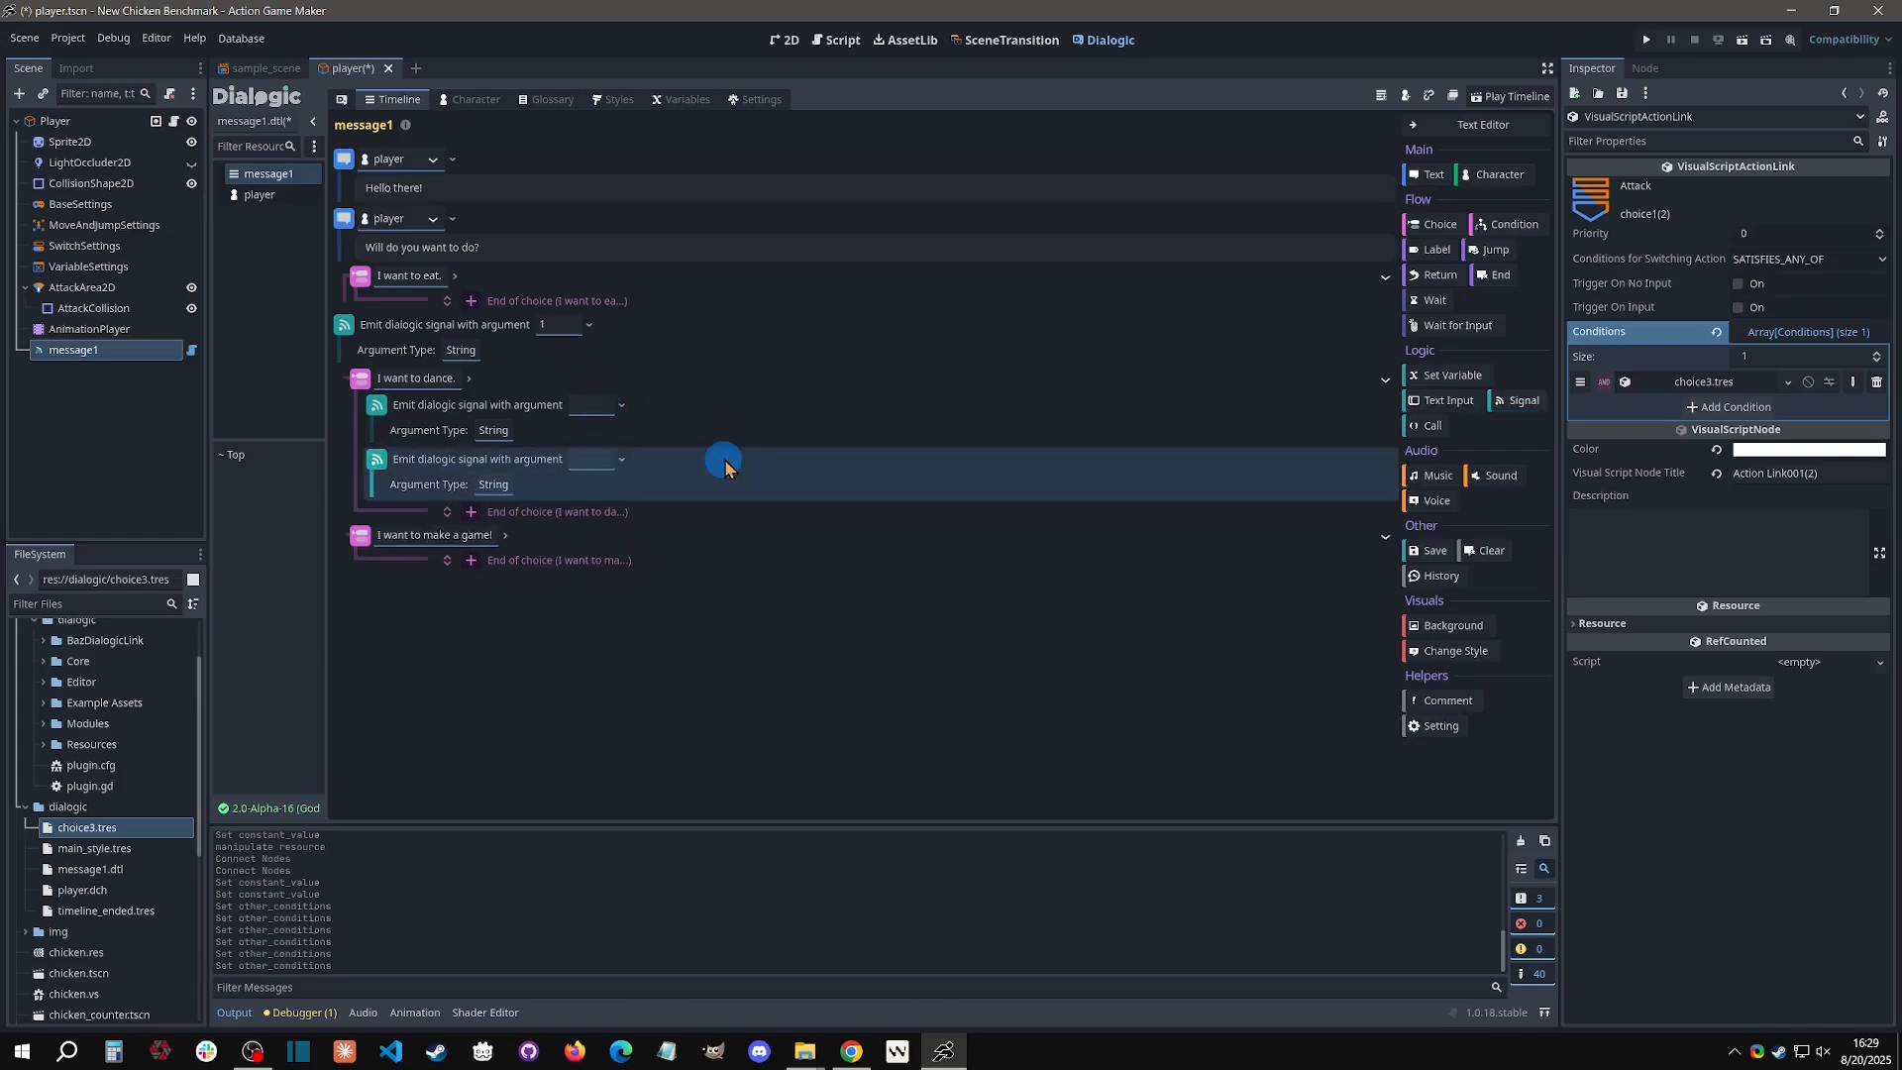
key(Delete)
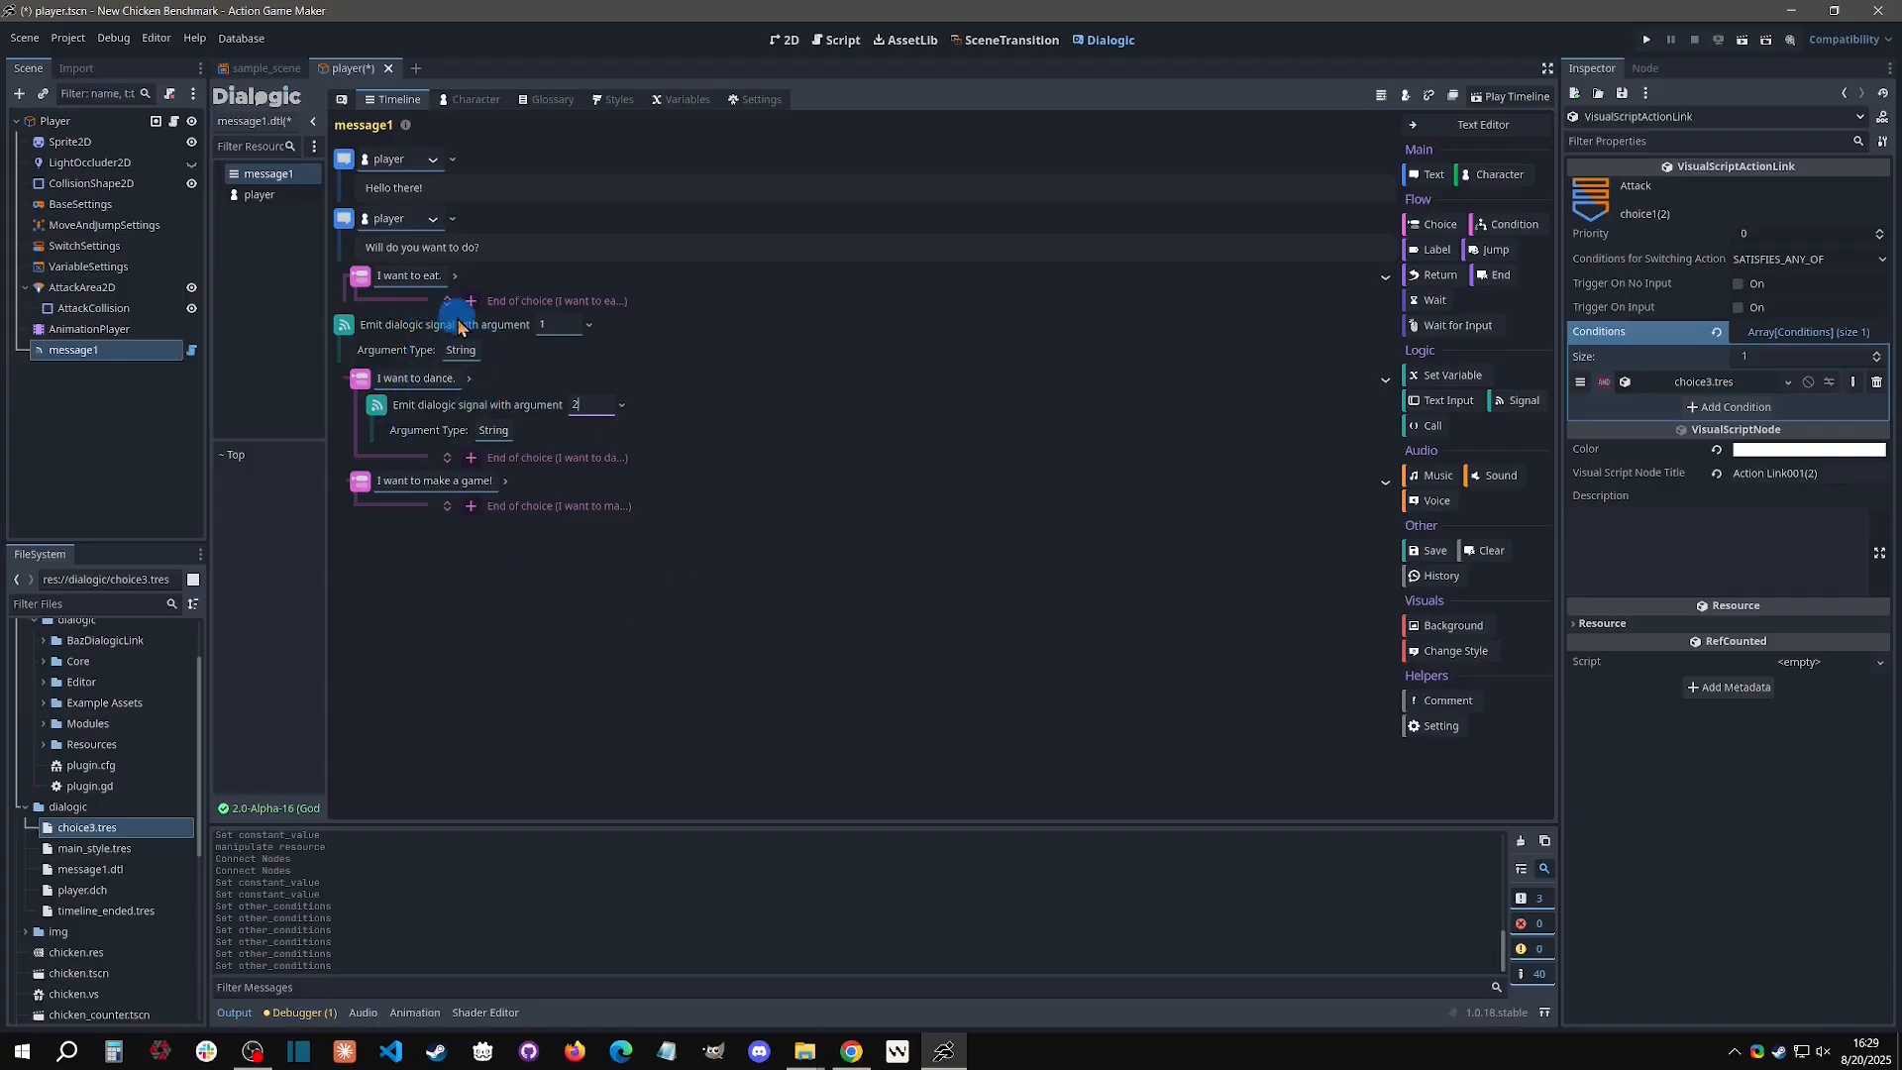
drag(414, 327, 507, 289)
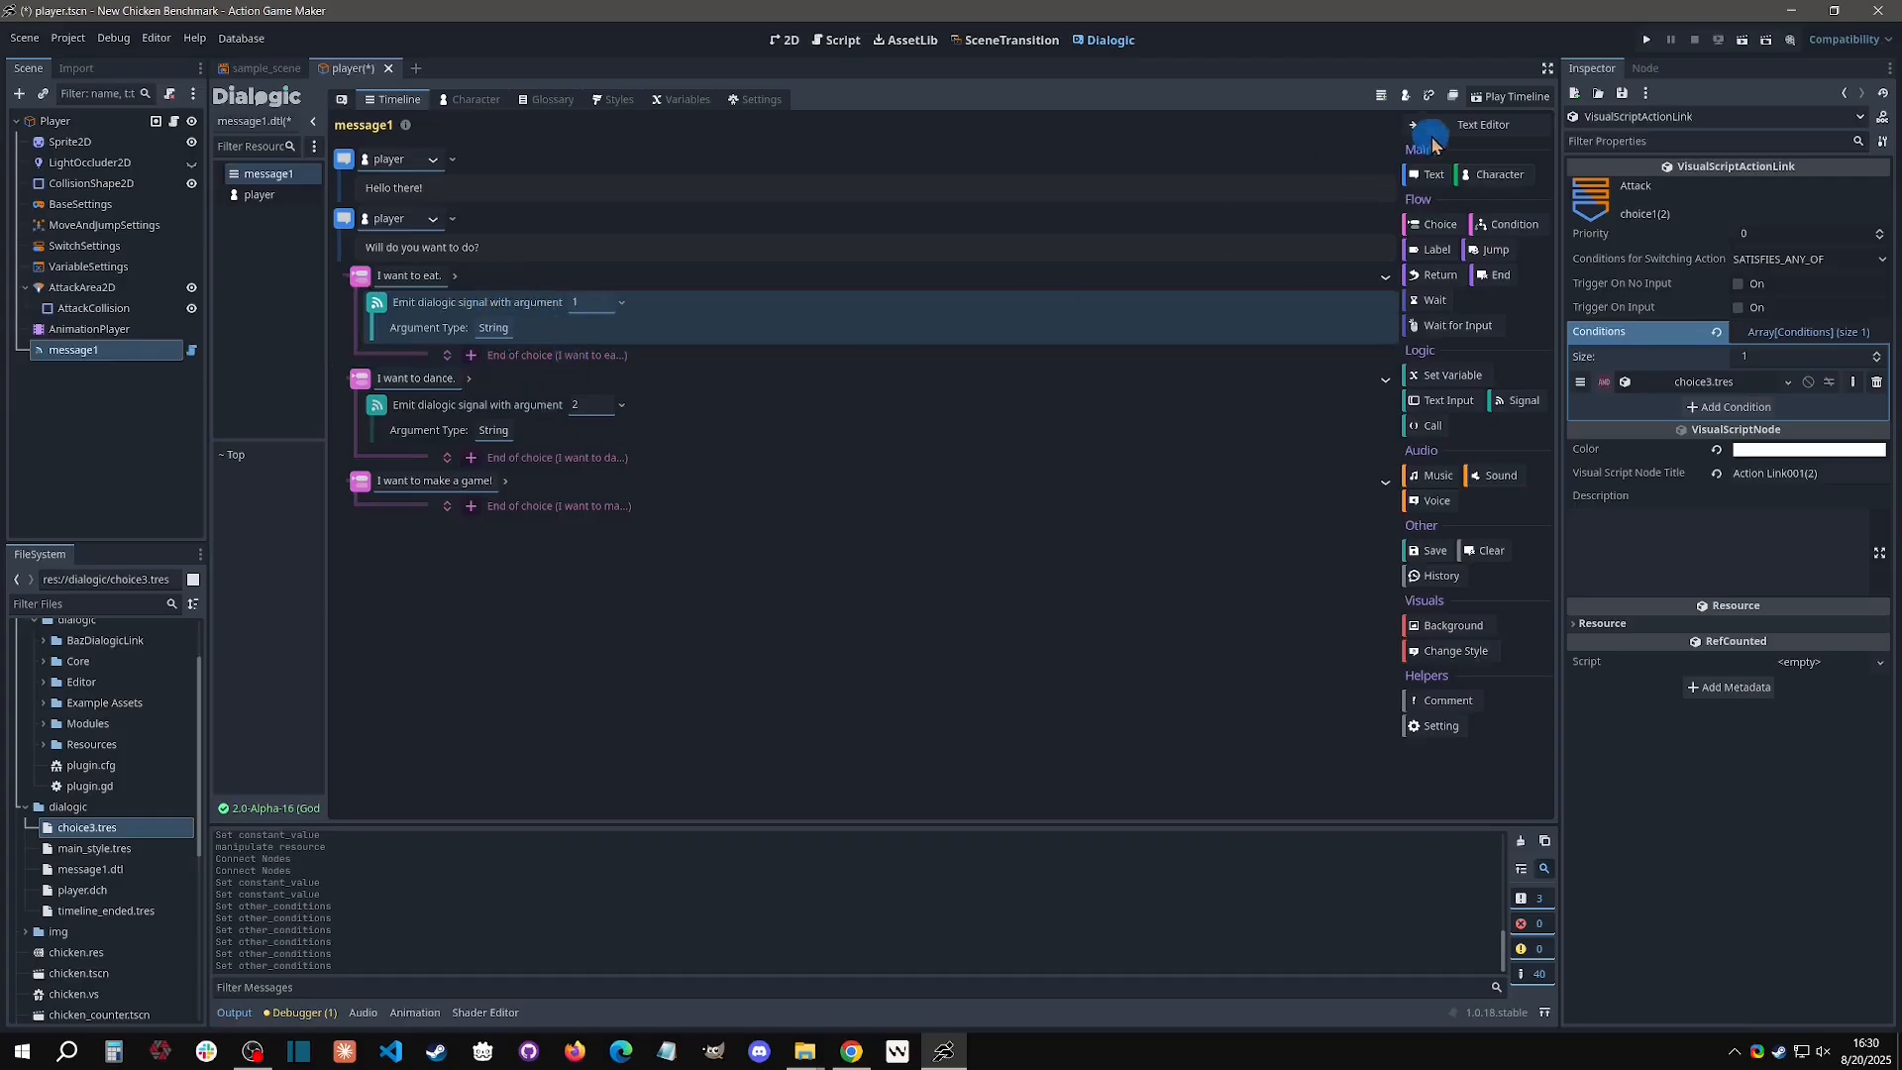
In the timeline's text view, copy the signal line under "I want to make a game!" with argument 3, and return to the visual view.
click(1476, 125)
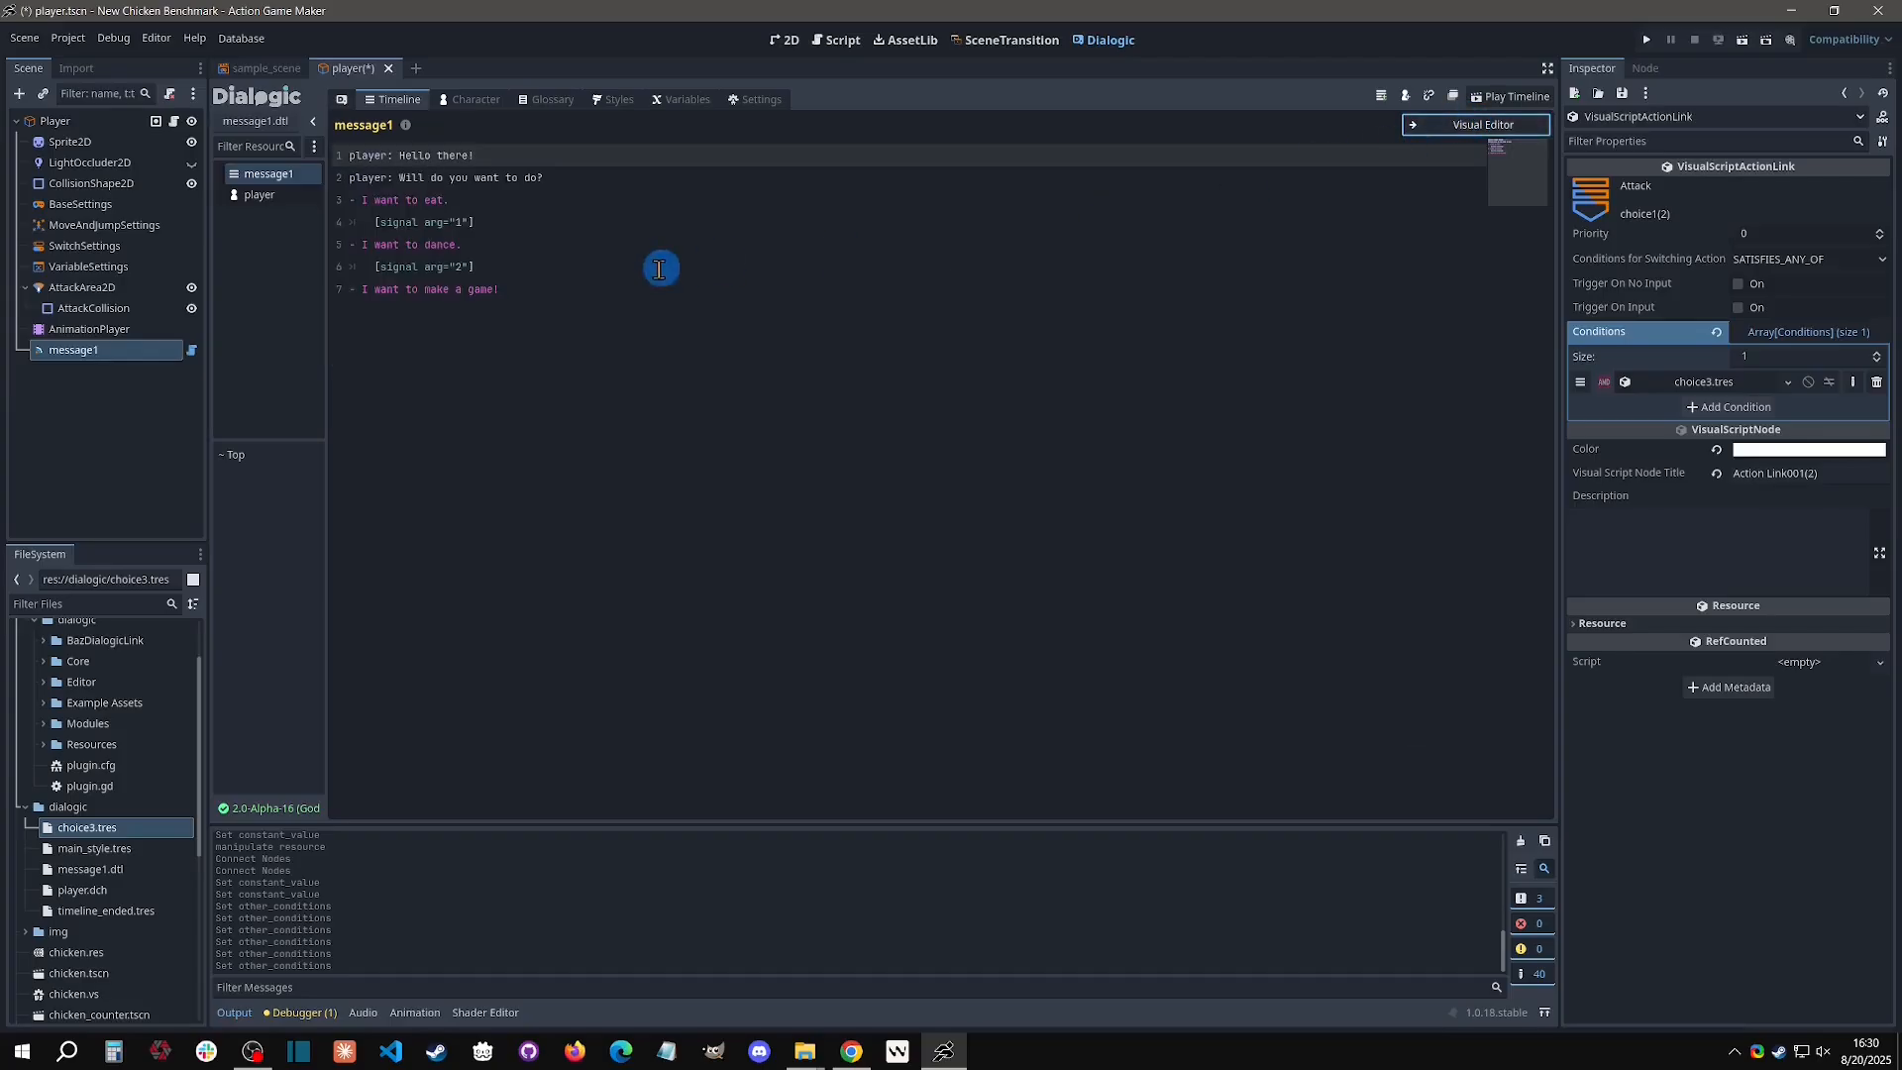
click(340, 263)
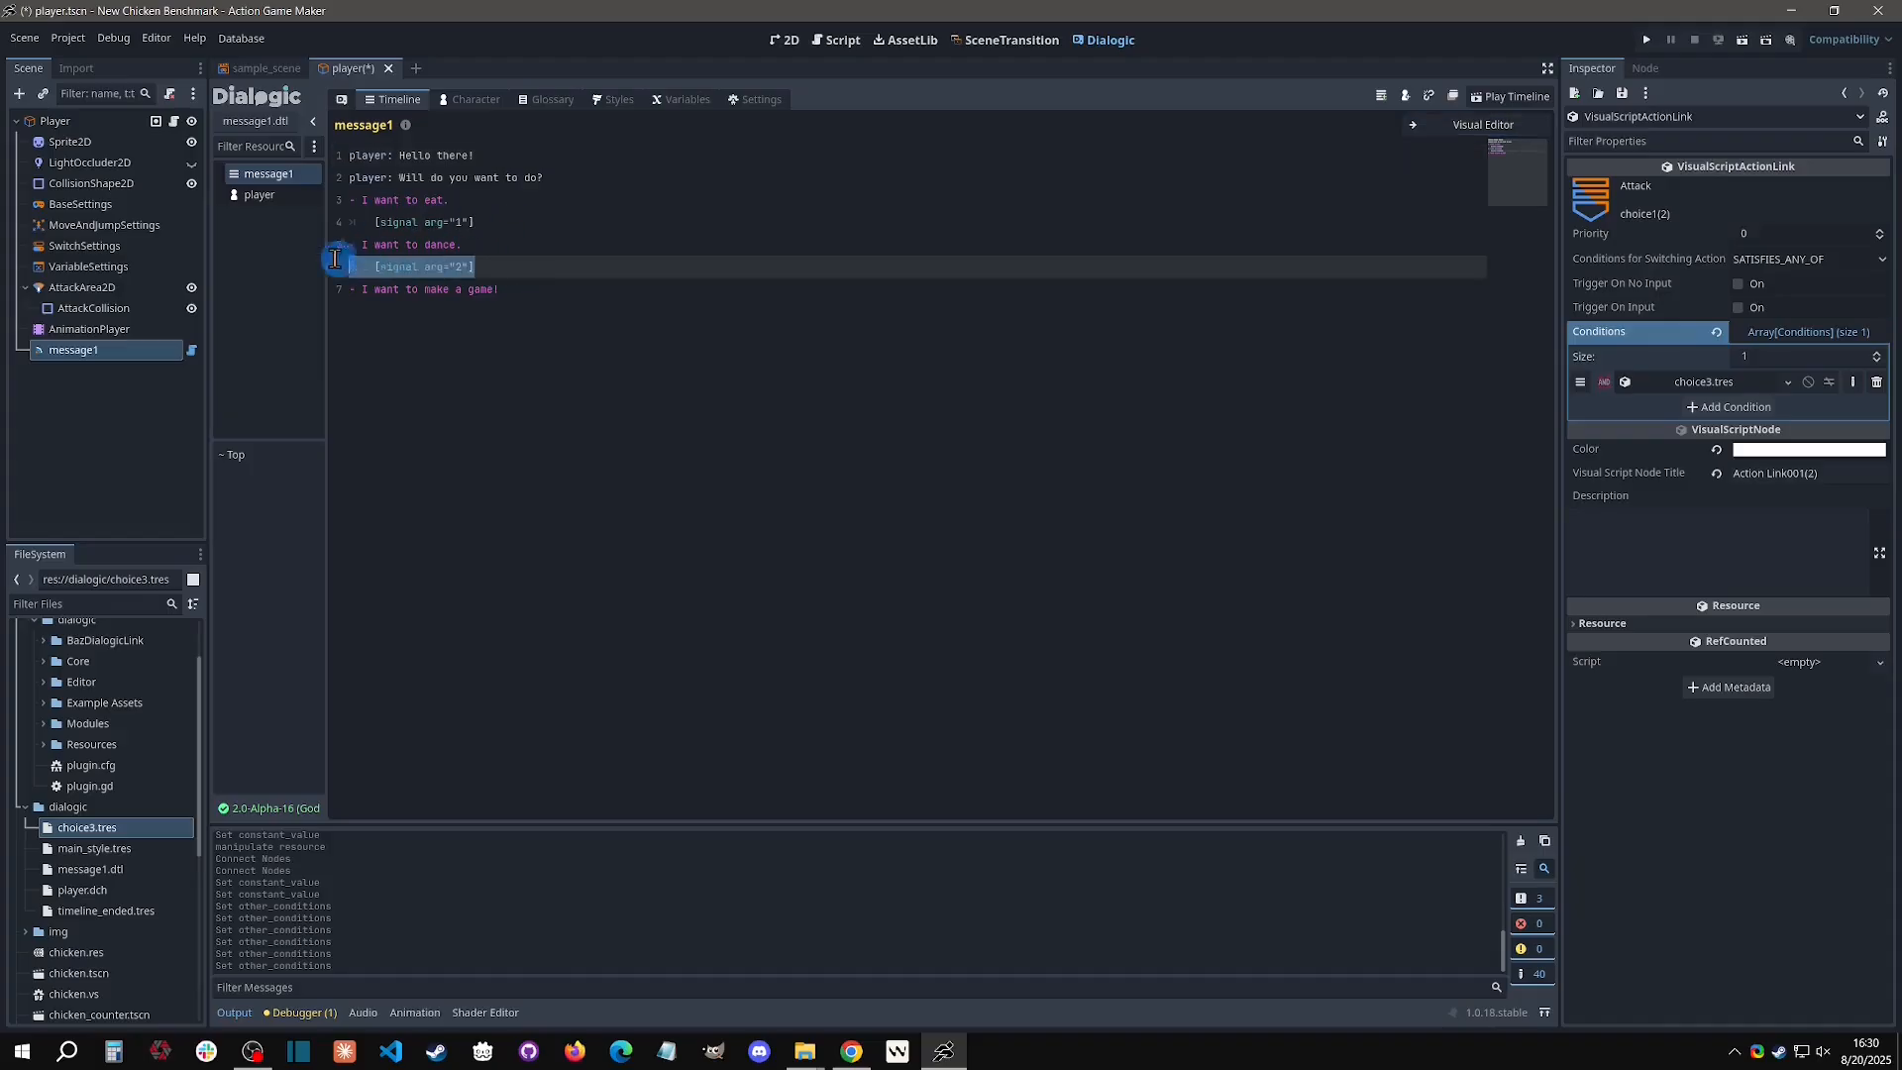
key(ctrl+c)
click(609, 300)
key(Return)
key(ctrl+v)
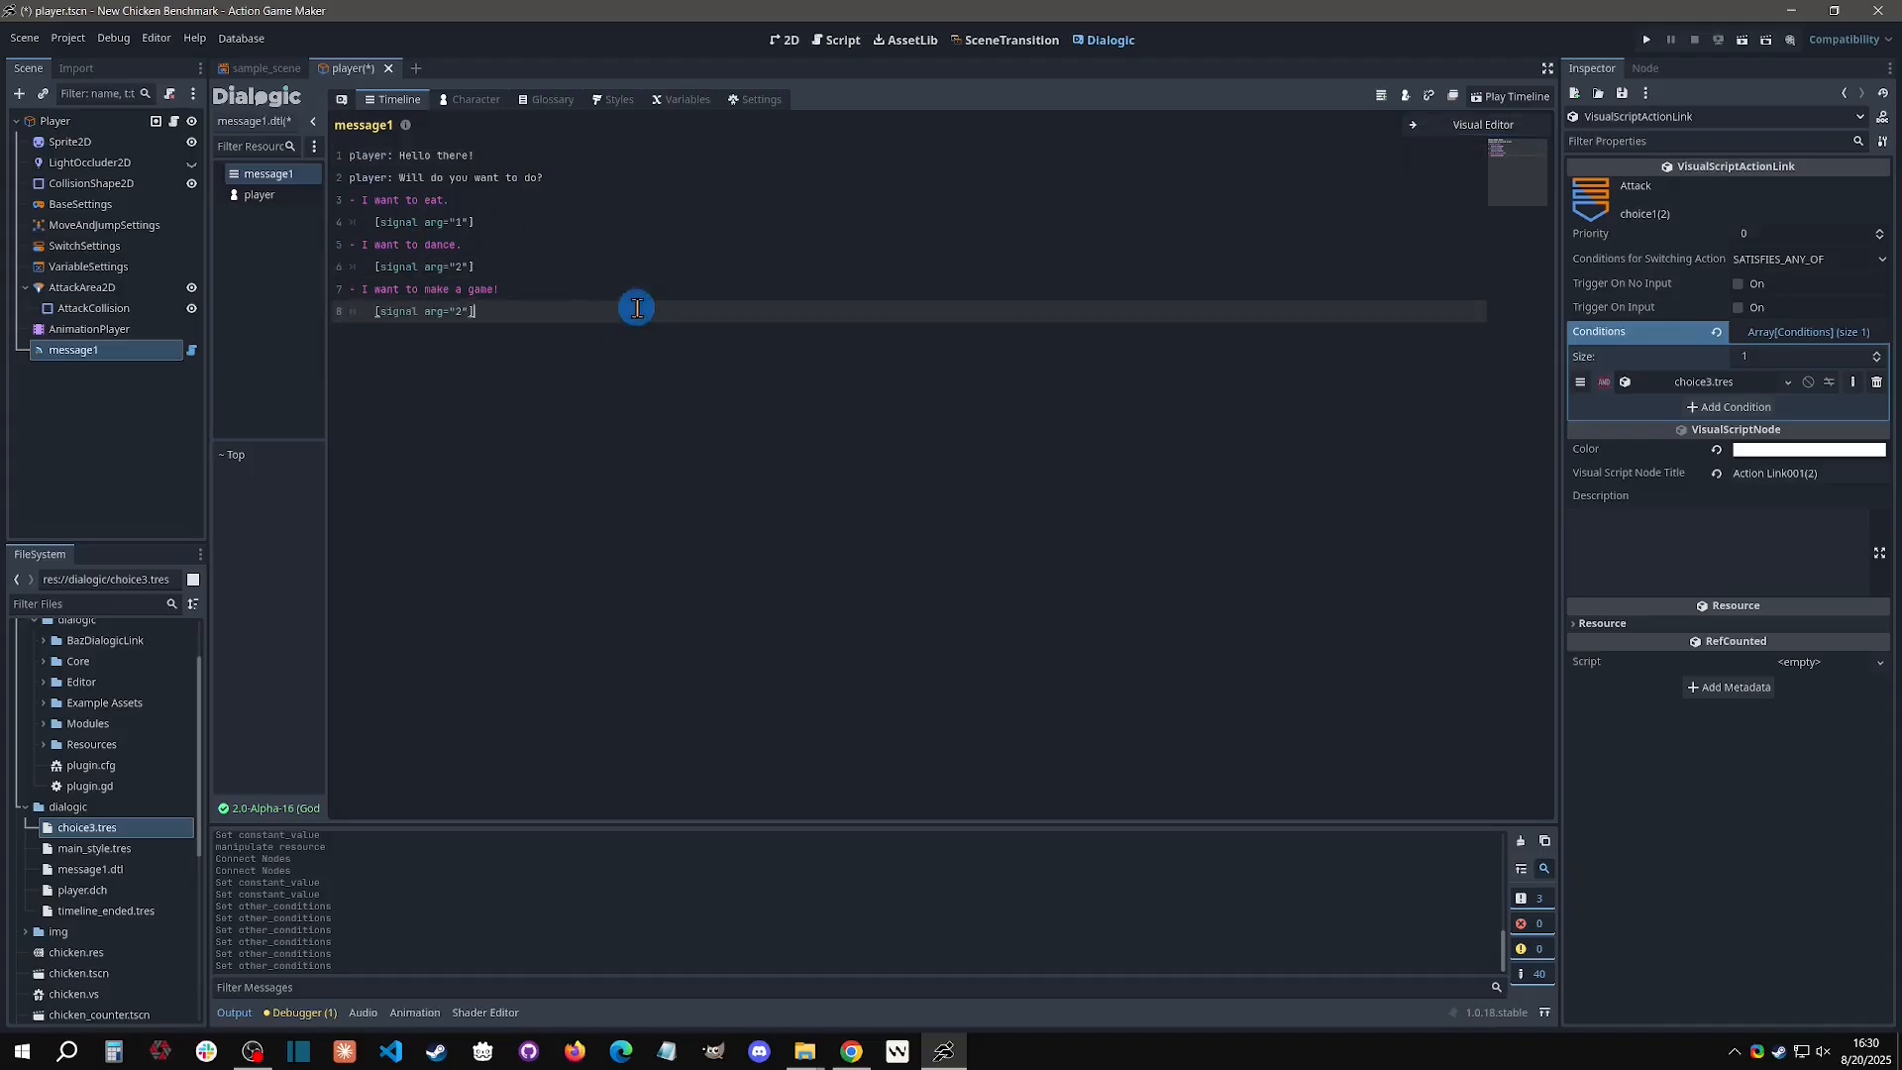
click(637, 308)
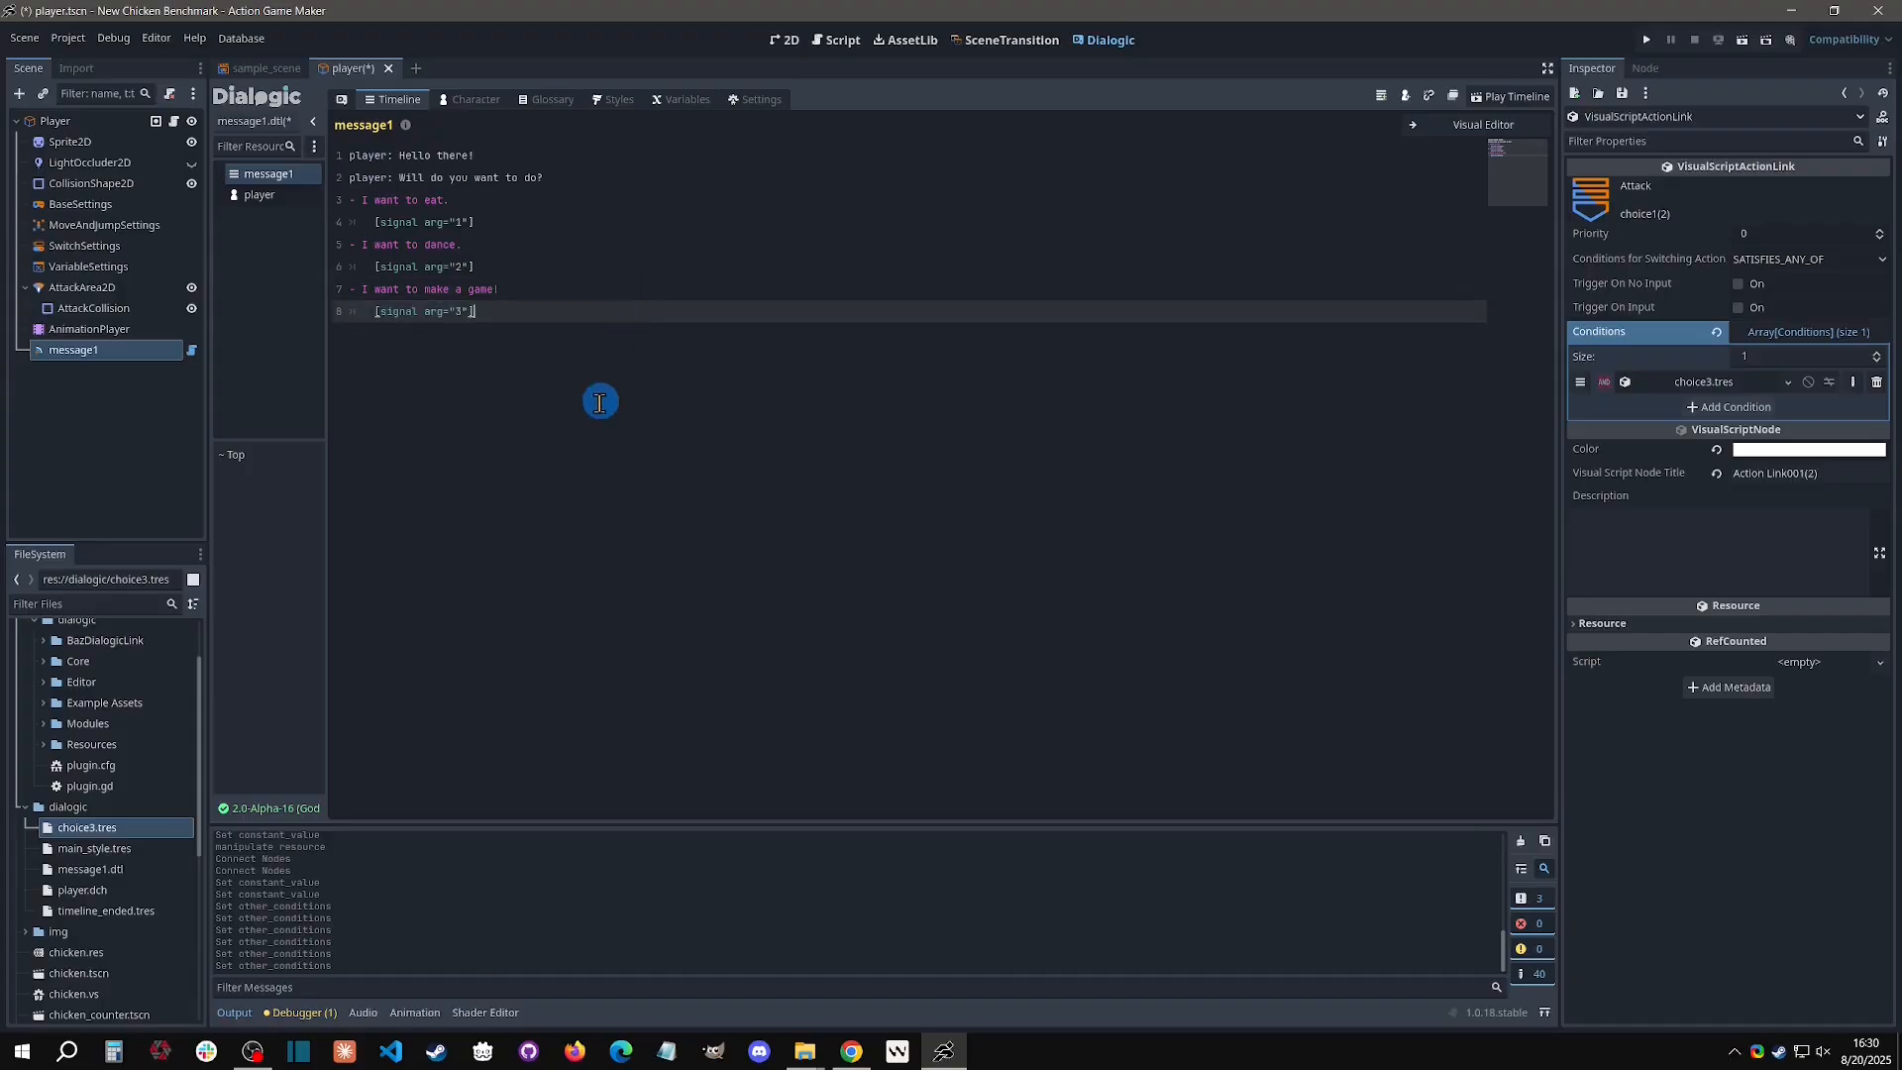
key(ctrl+a)
click(626, 438)
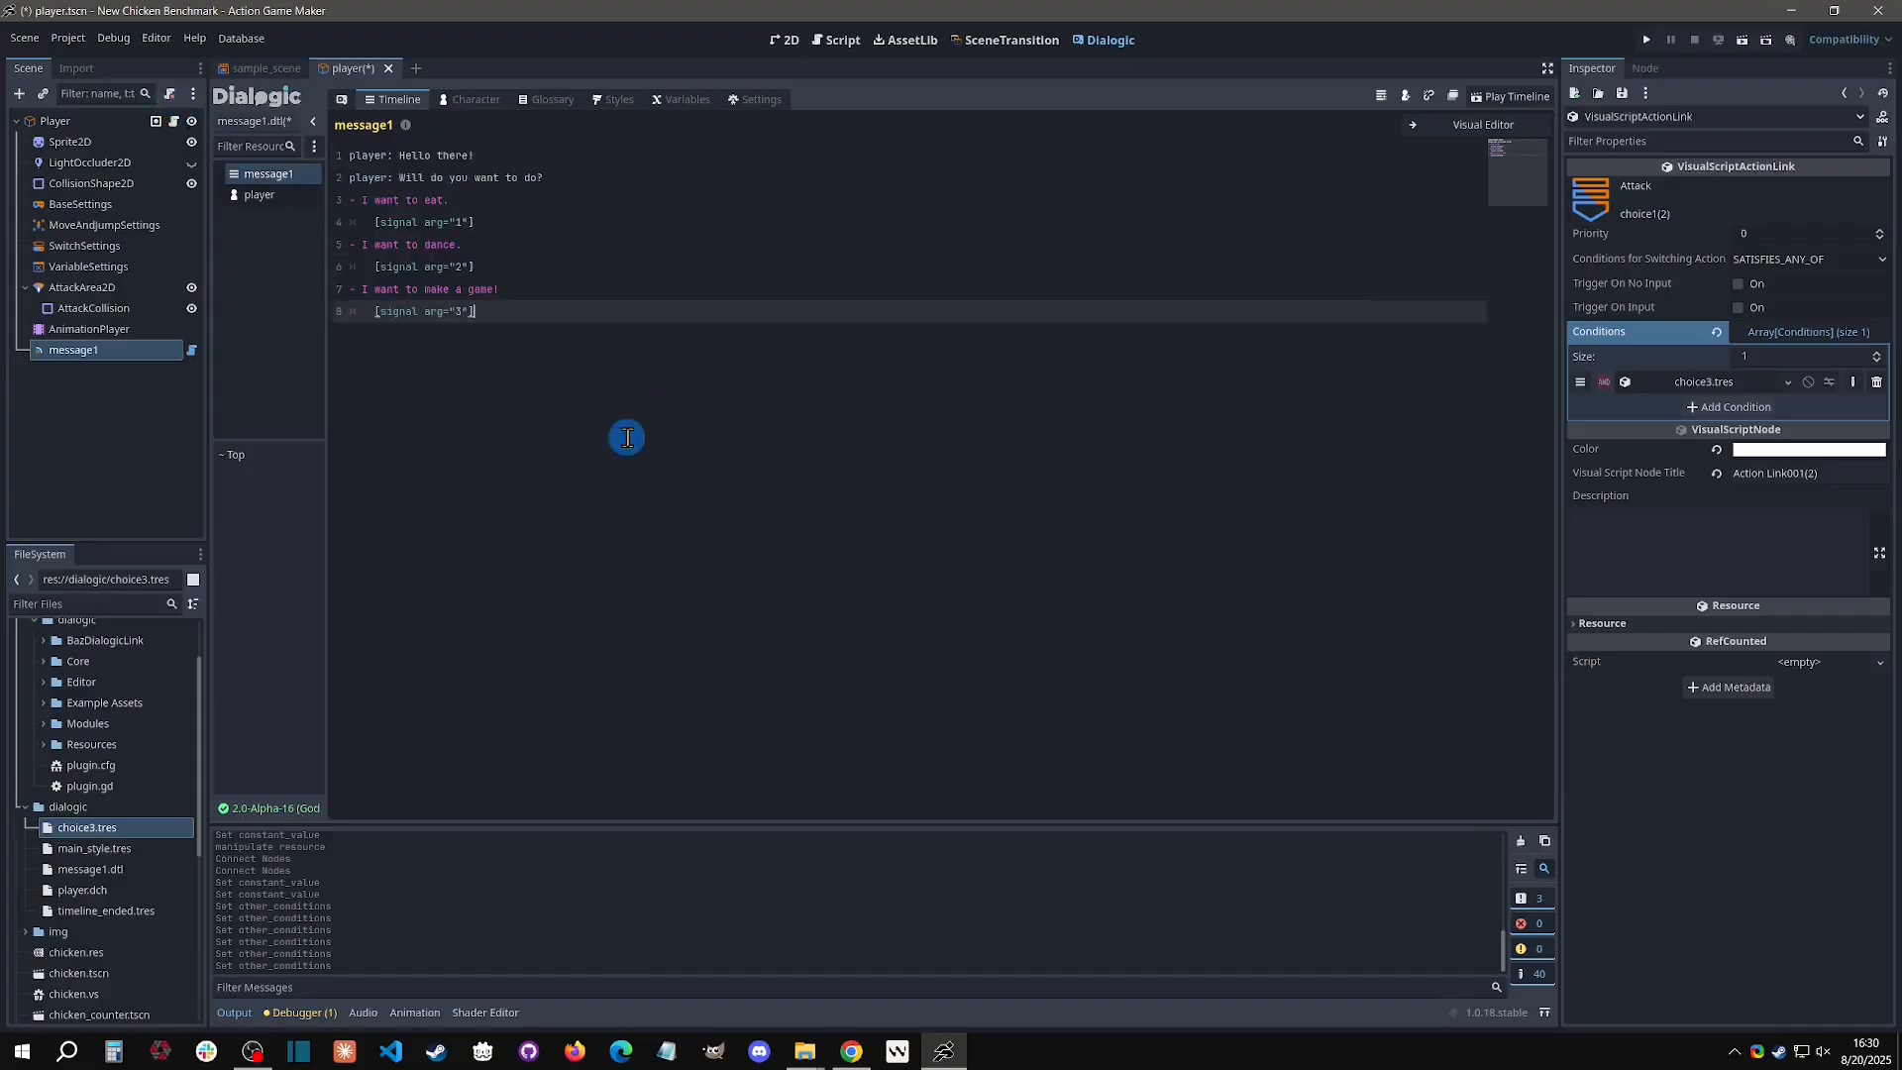
key(ctrl+a)
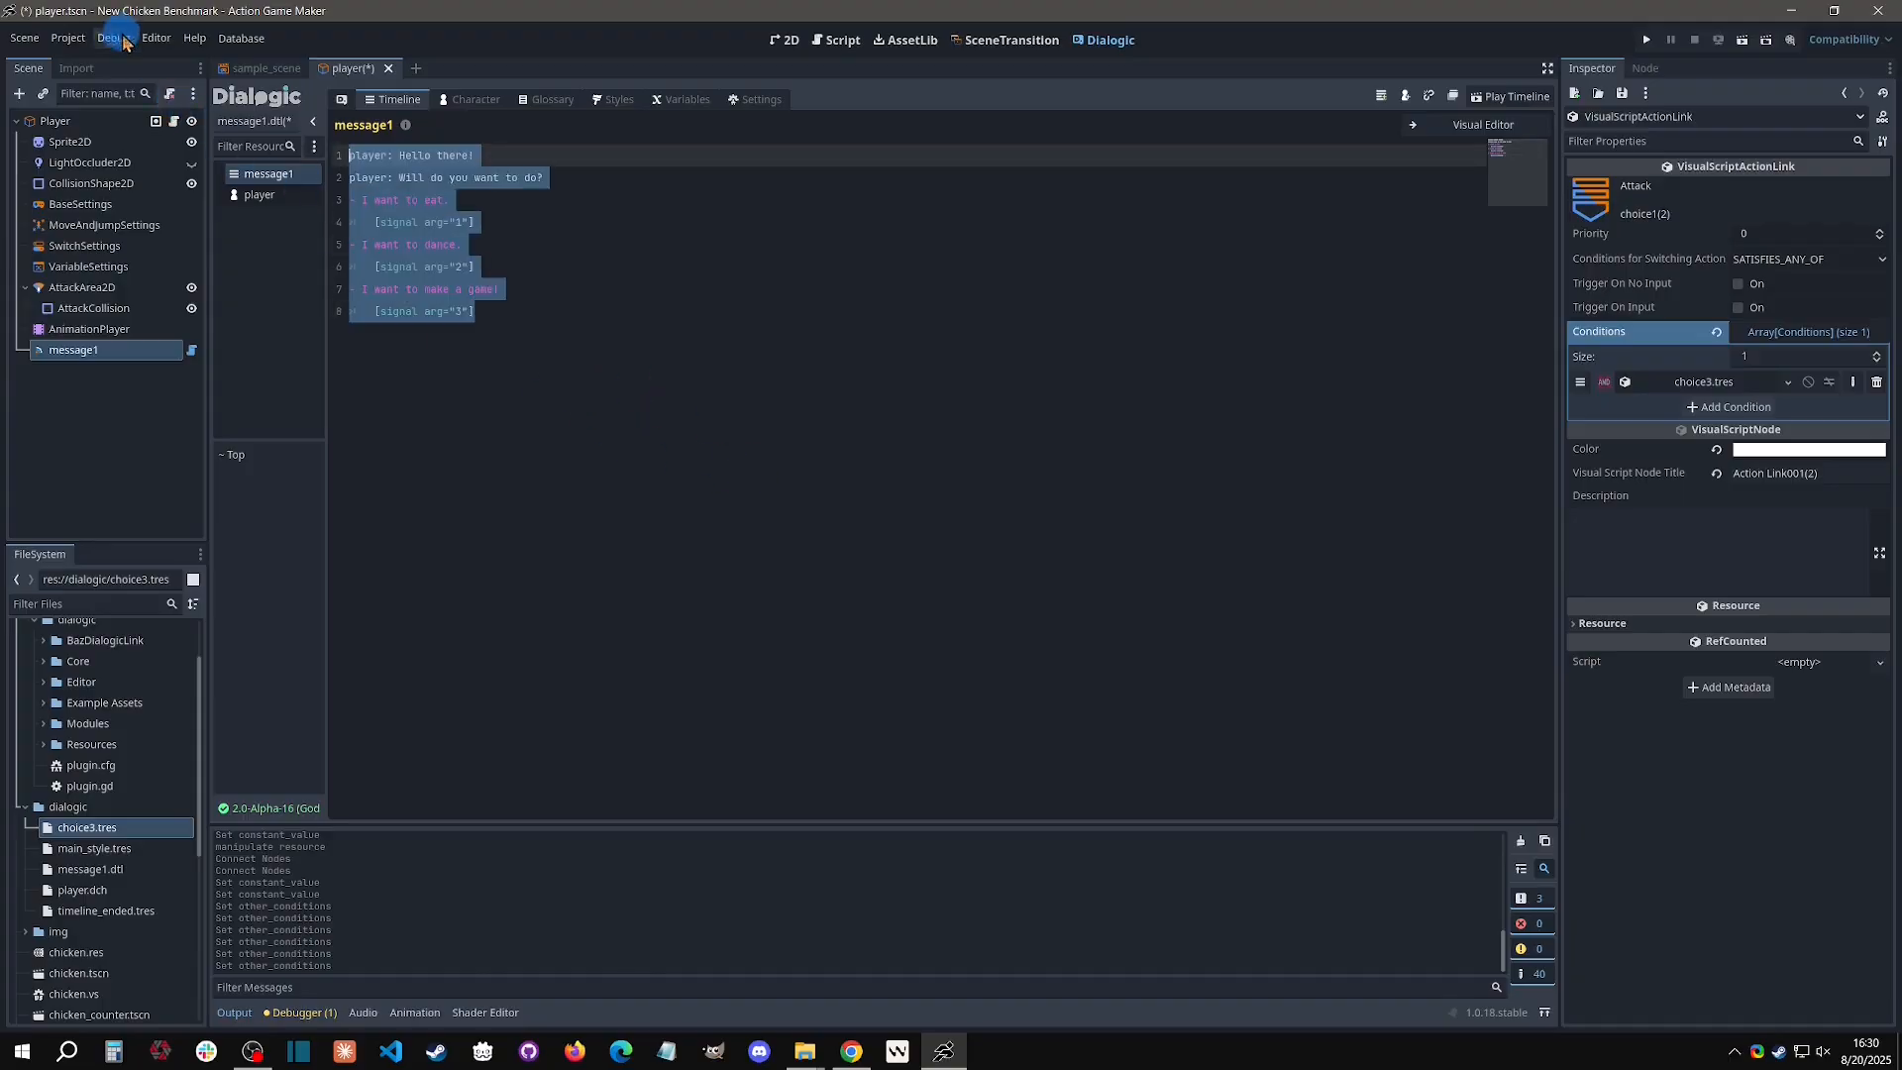
click(1451, 125)
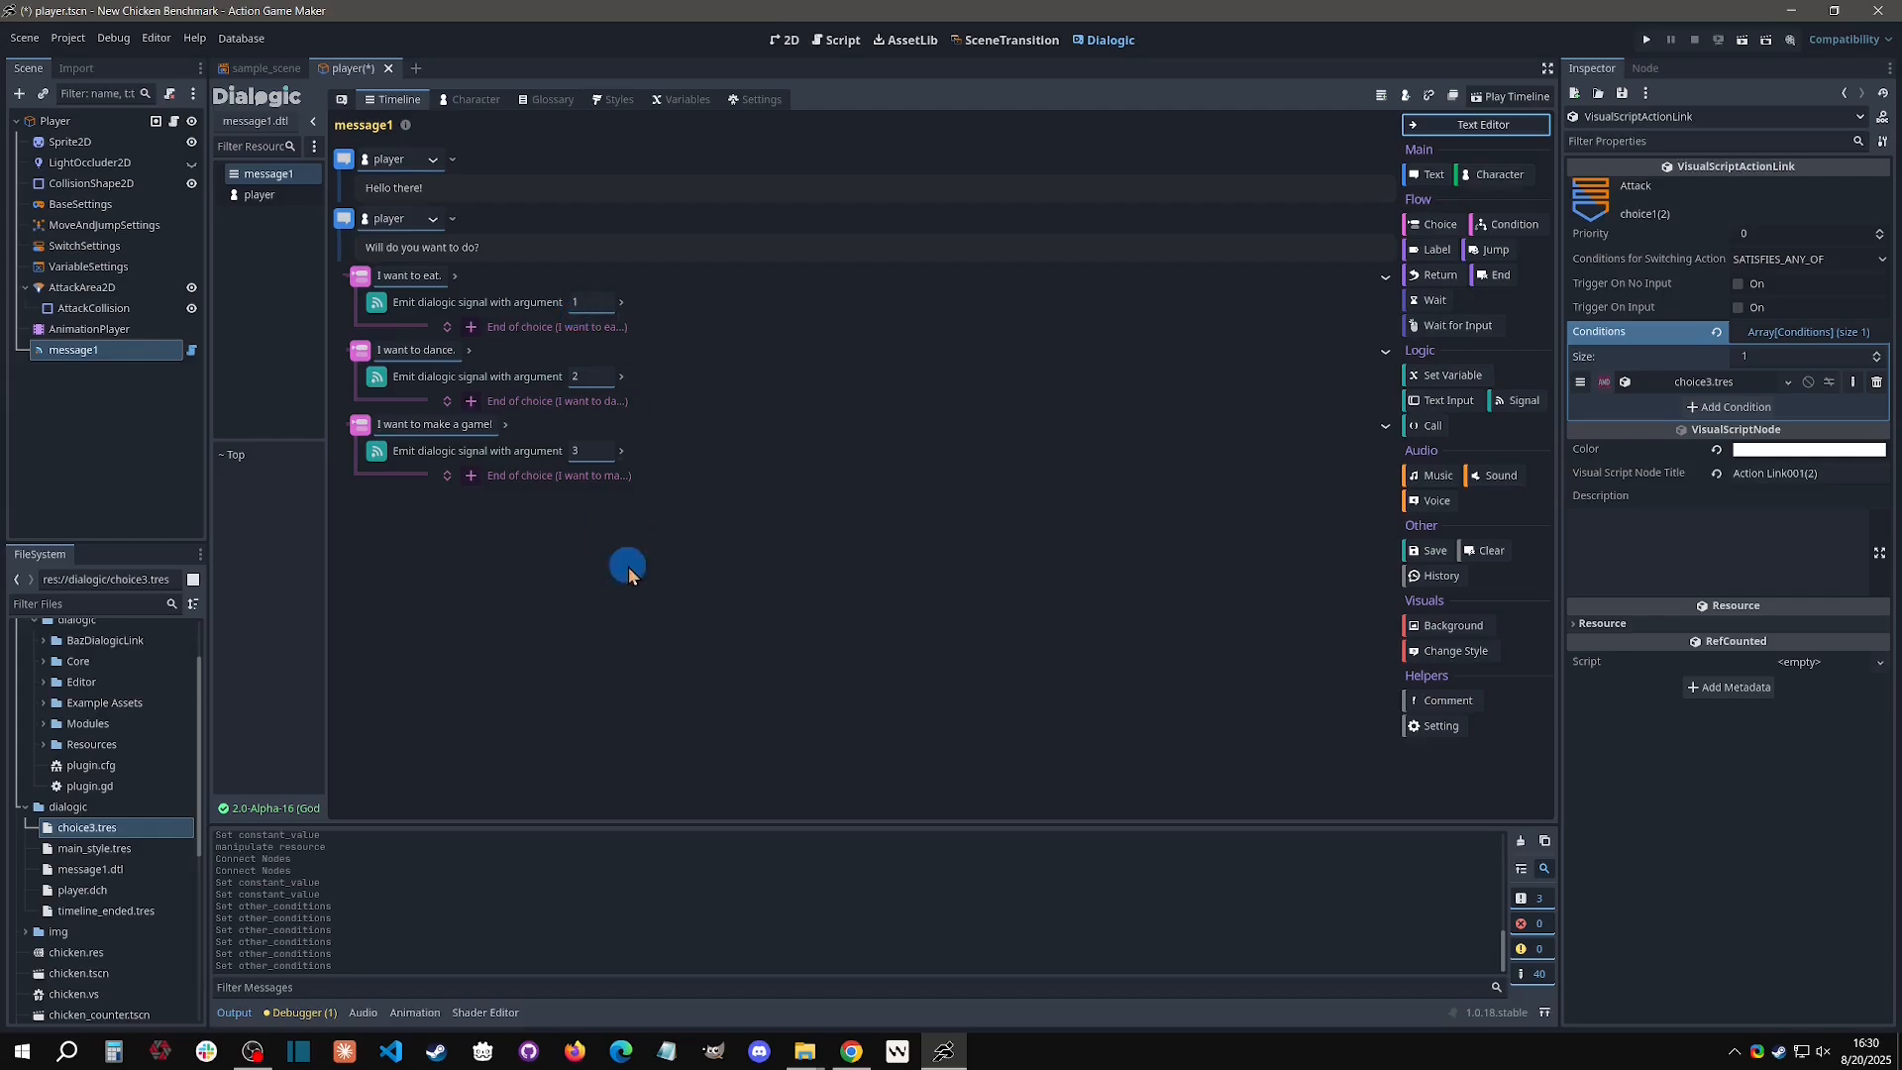
click(597, 304)
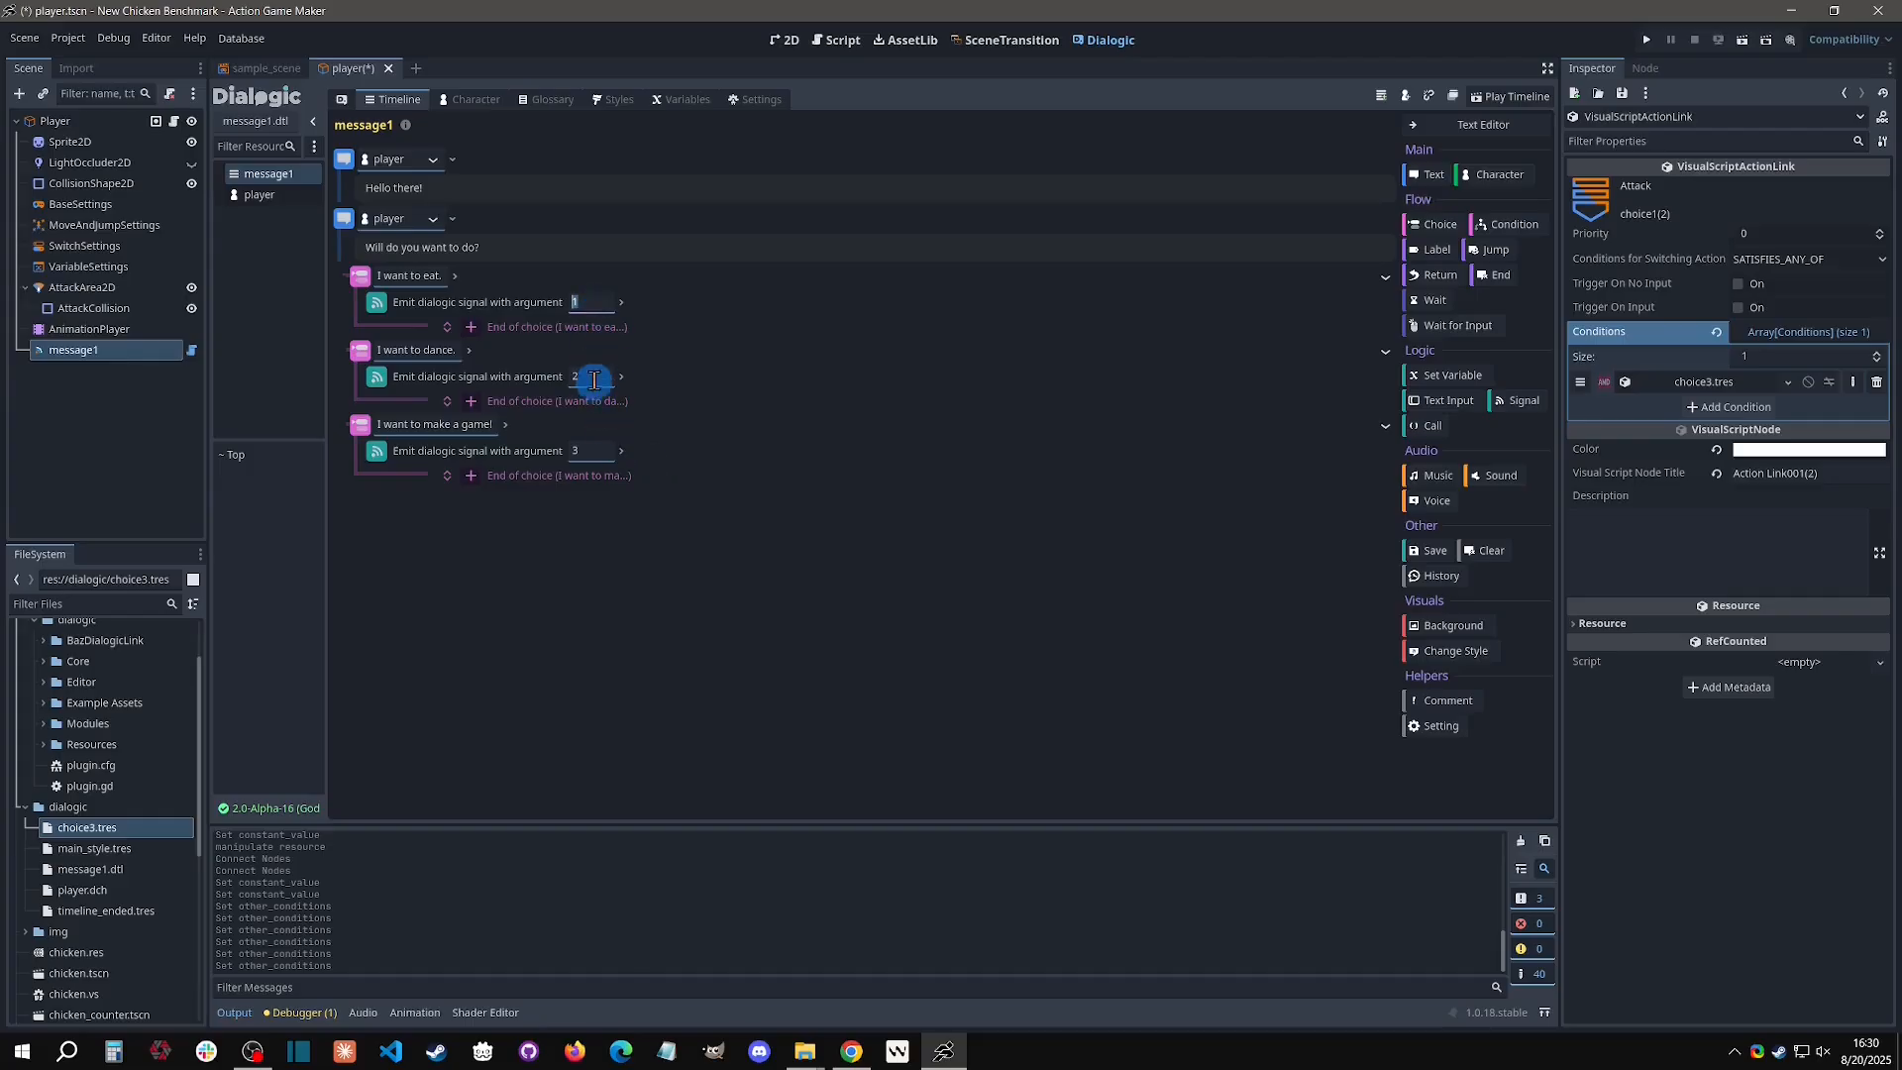
click(787, 528)
Run the project and test the dialogue's choices in the game to check the choice signals.
click(1646, 40)
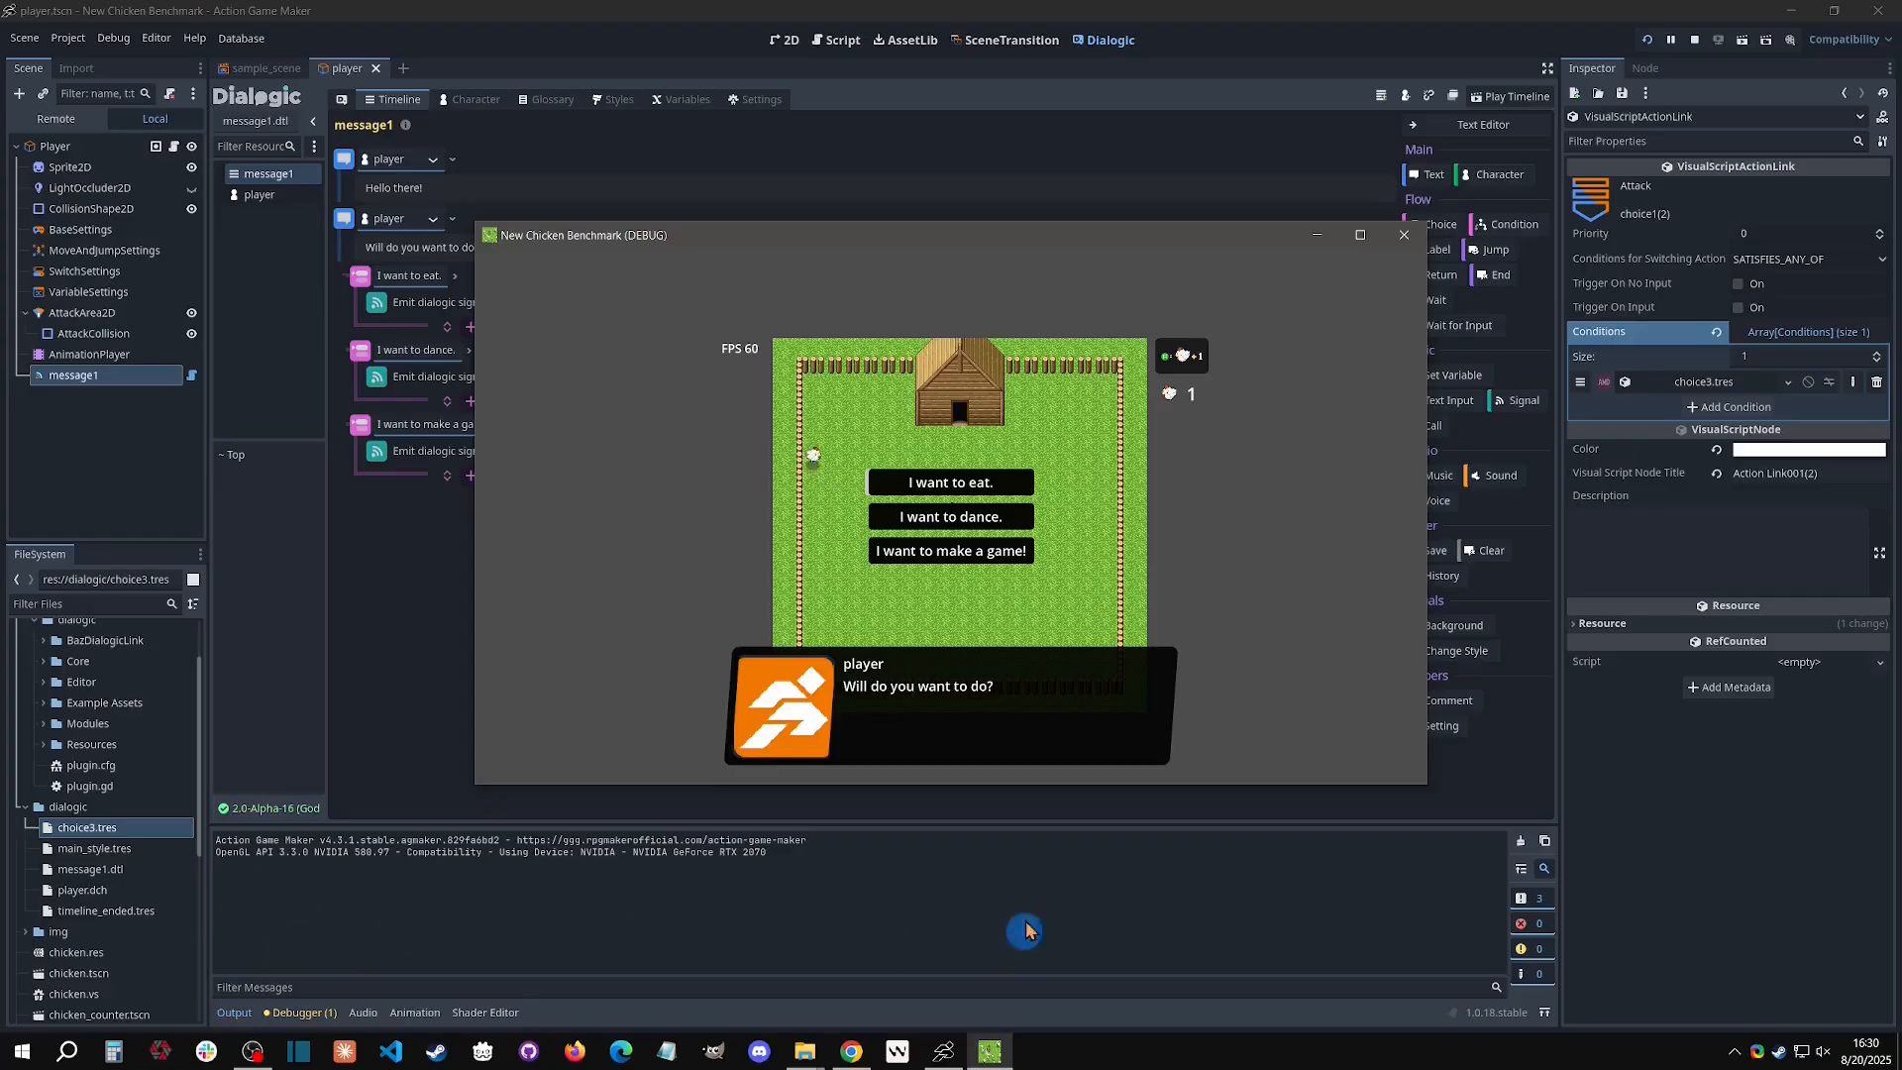
key(Down)
key(Down)
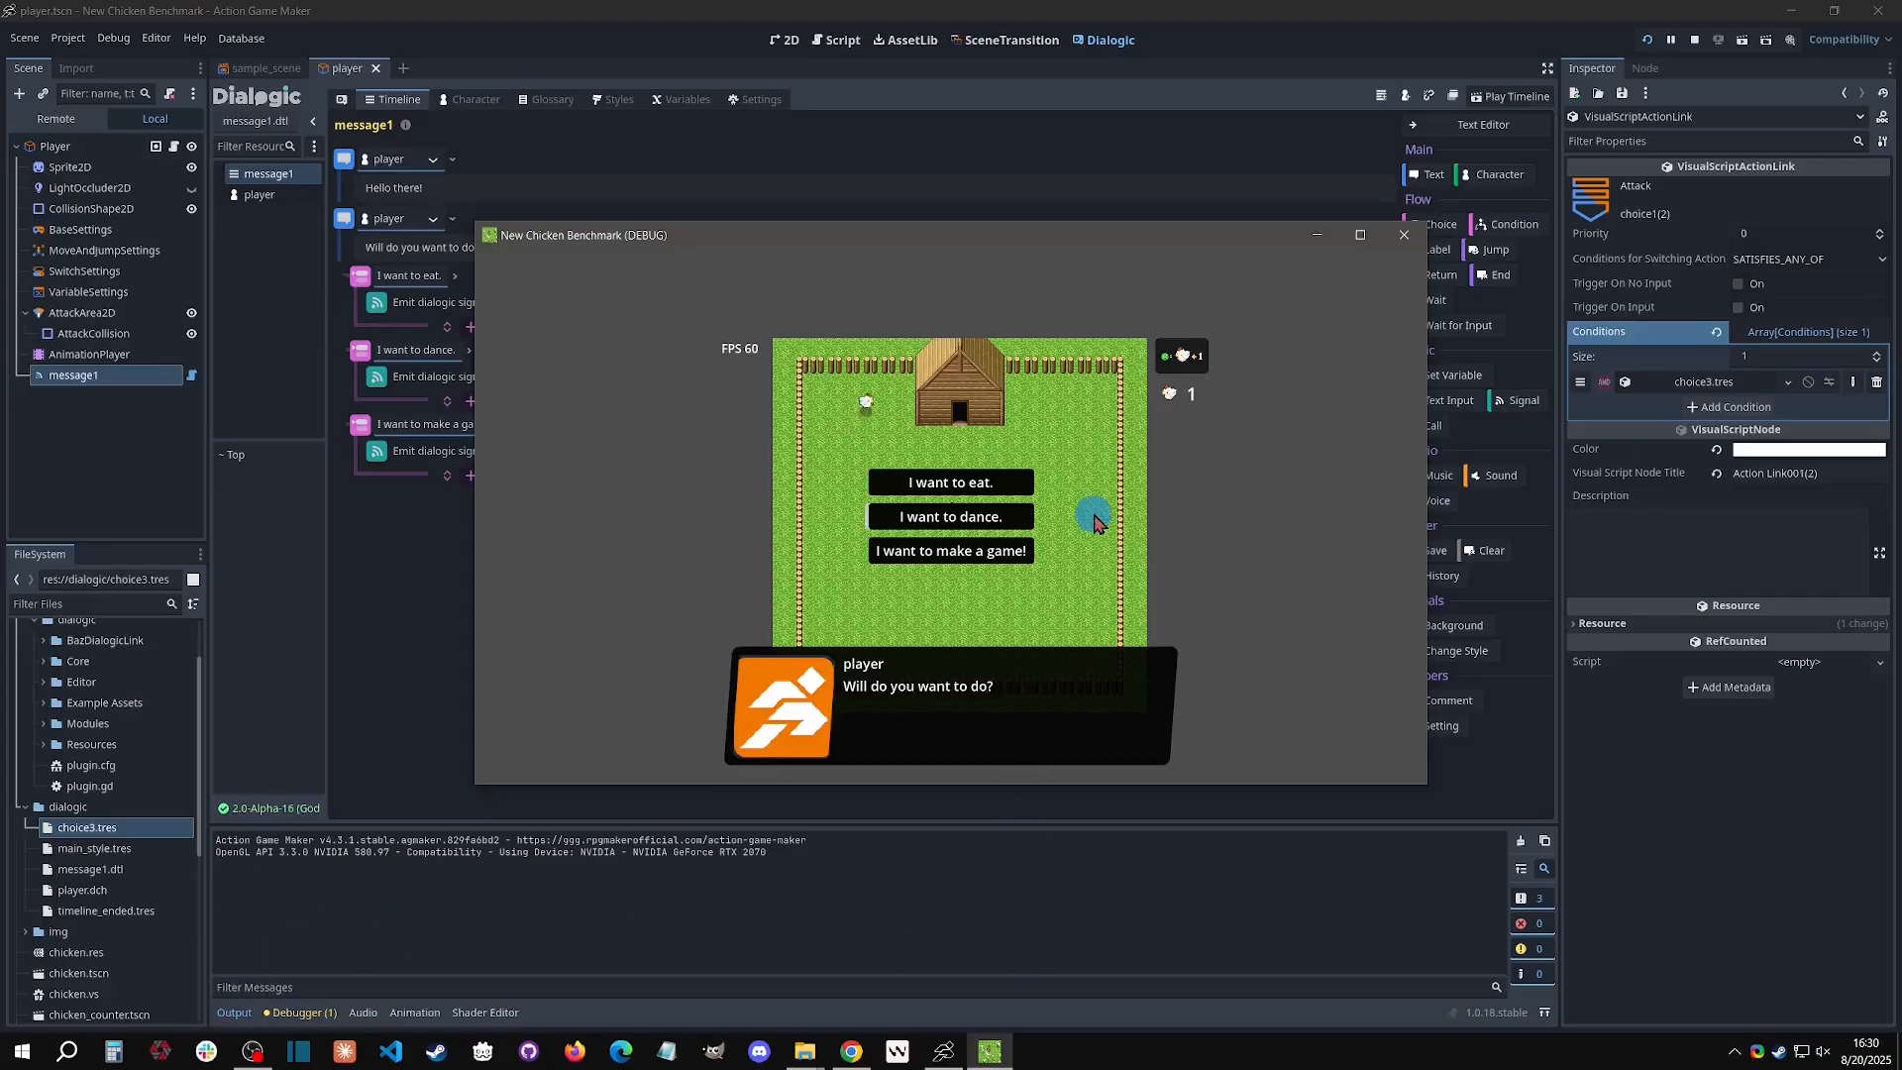
key(Return)
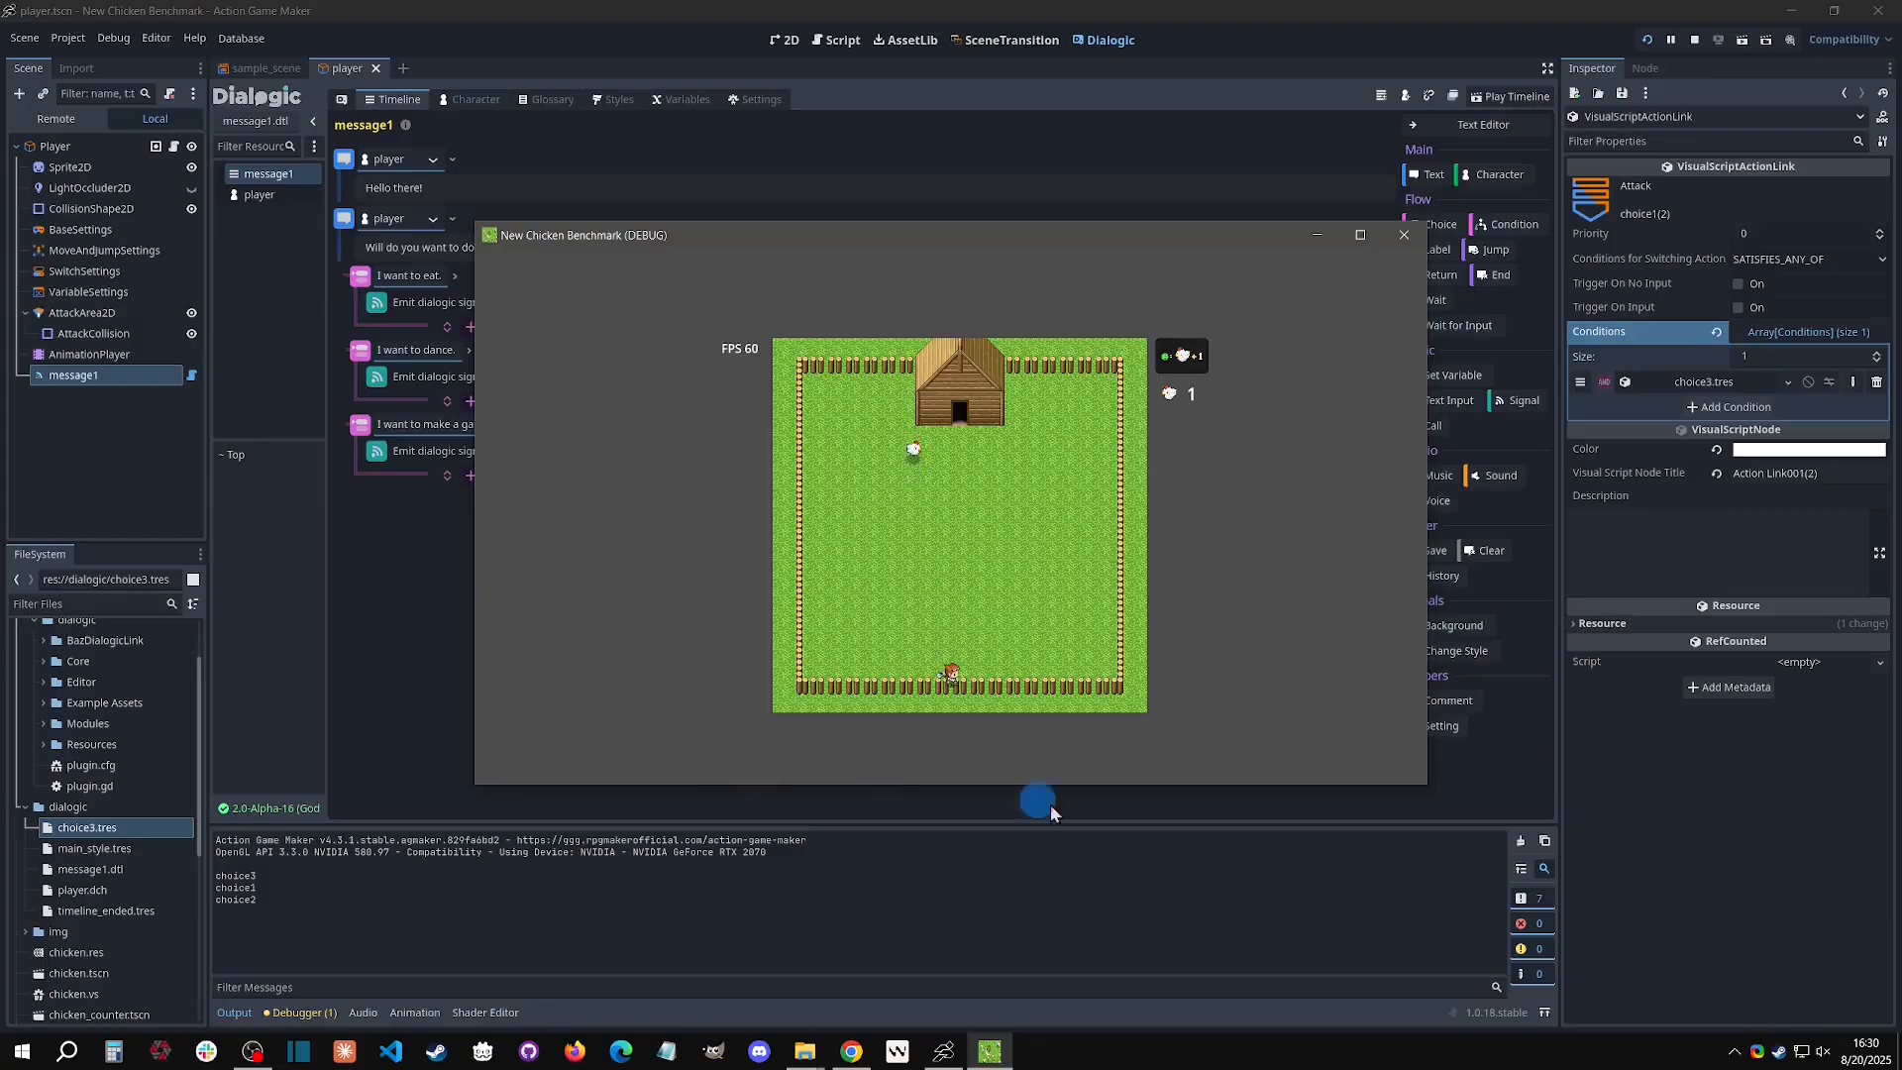
Close the running game window.
click(1403, 235)
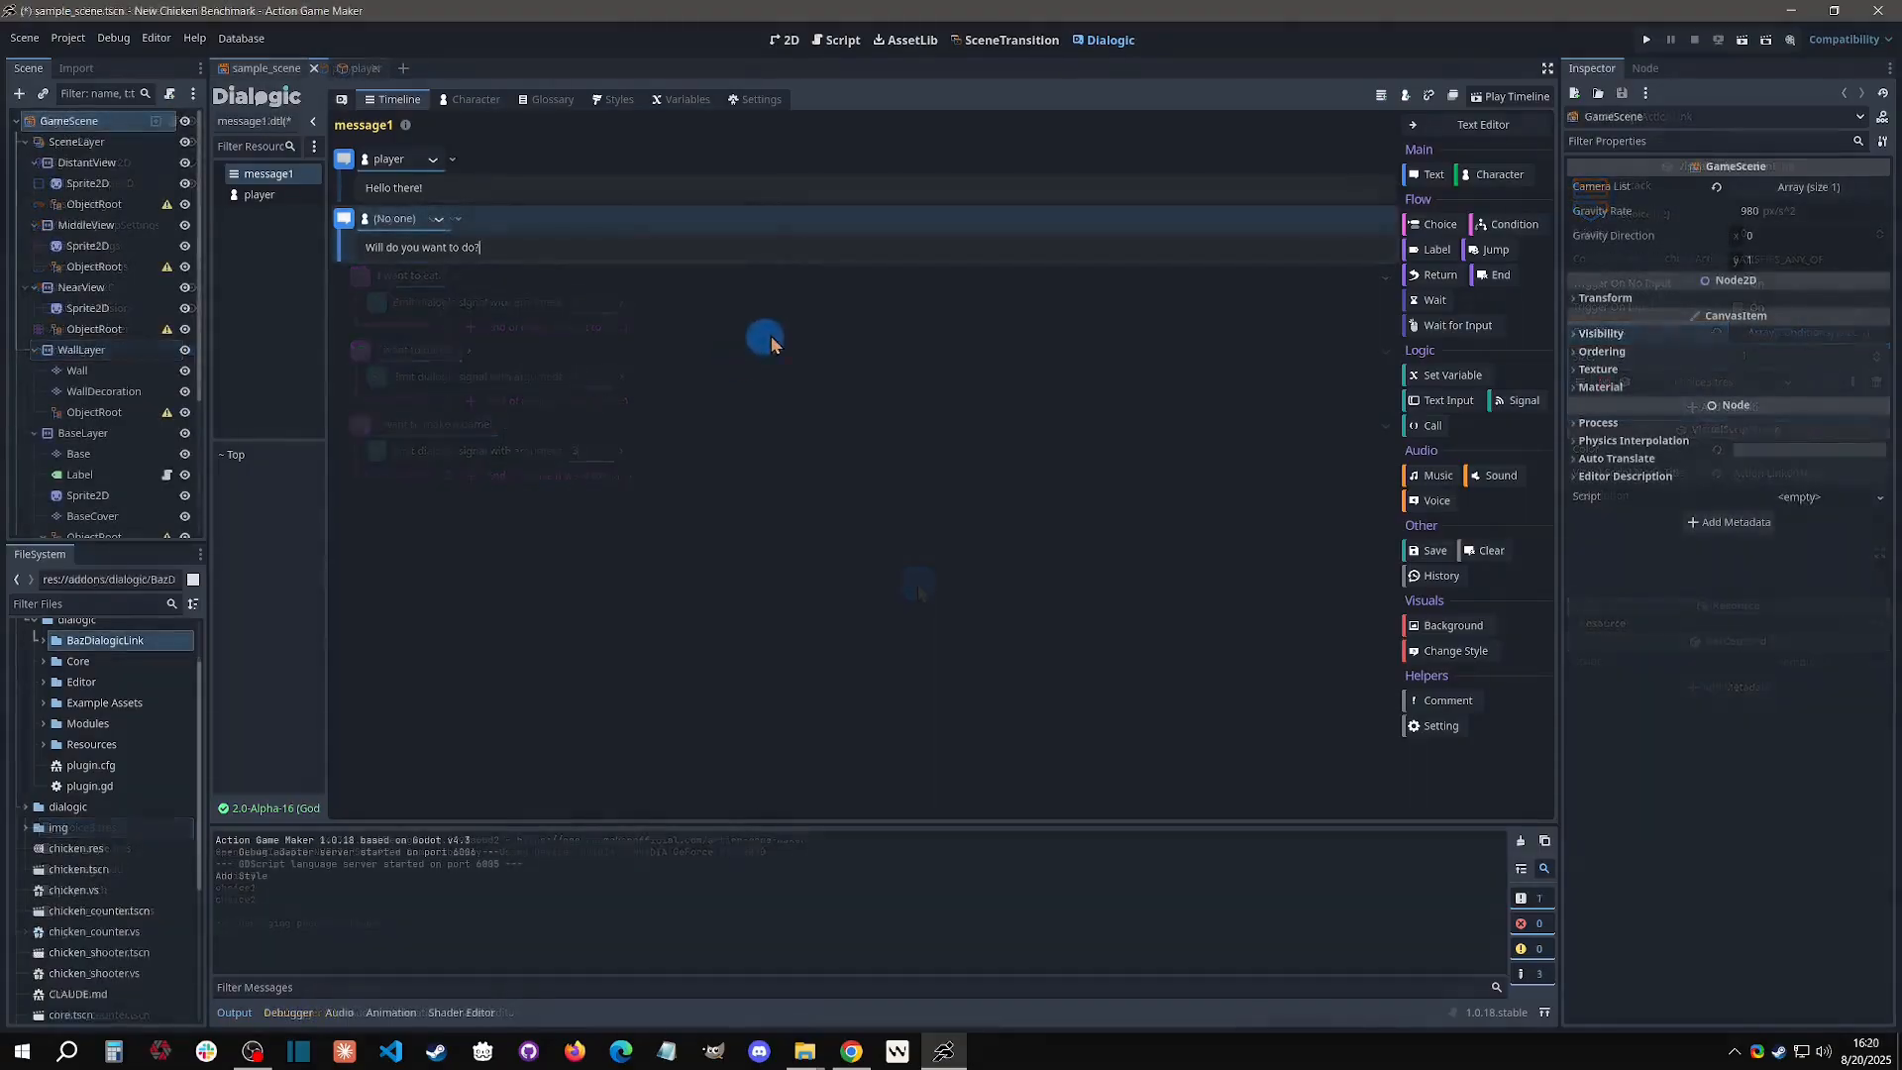
Add a single Choice event "I want to eat." after the "Will do you want to do?" text in the message1 timeline.
click(1436, 227)
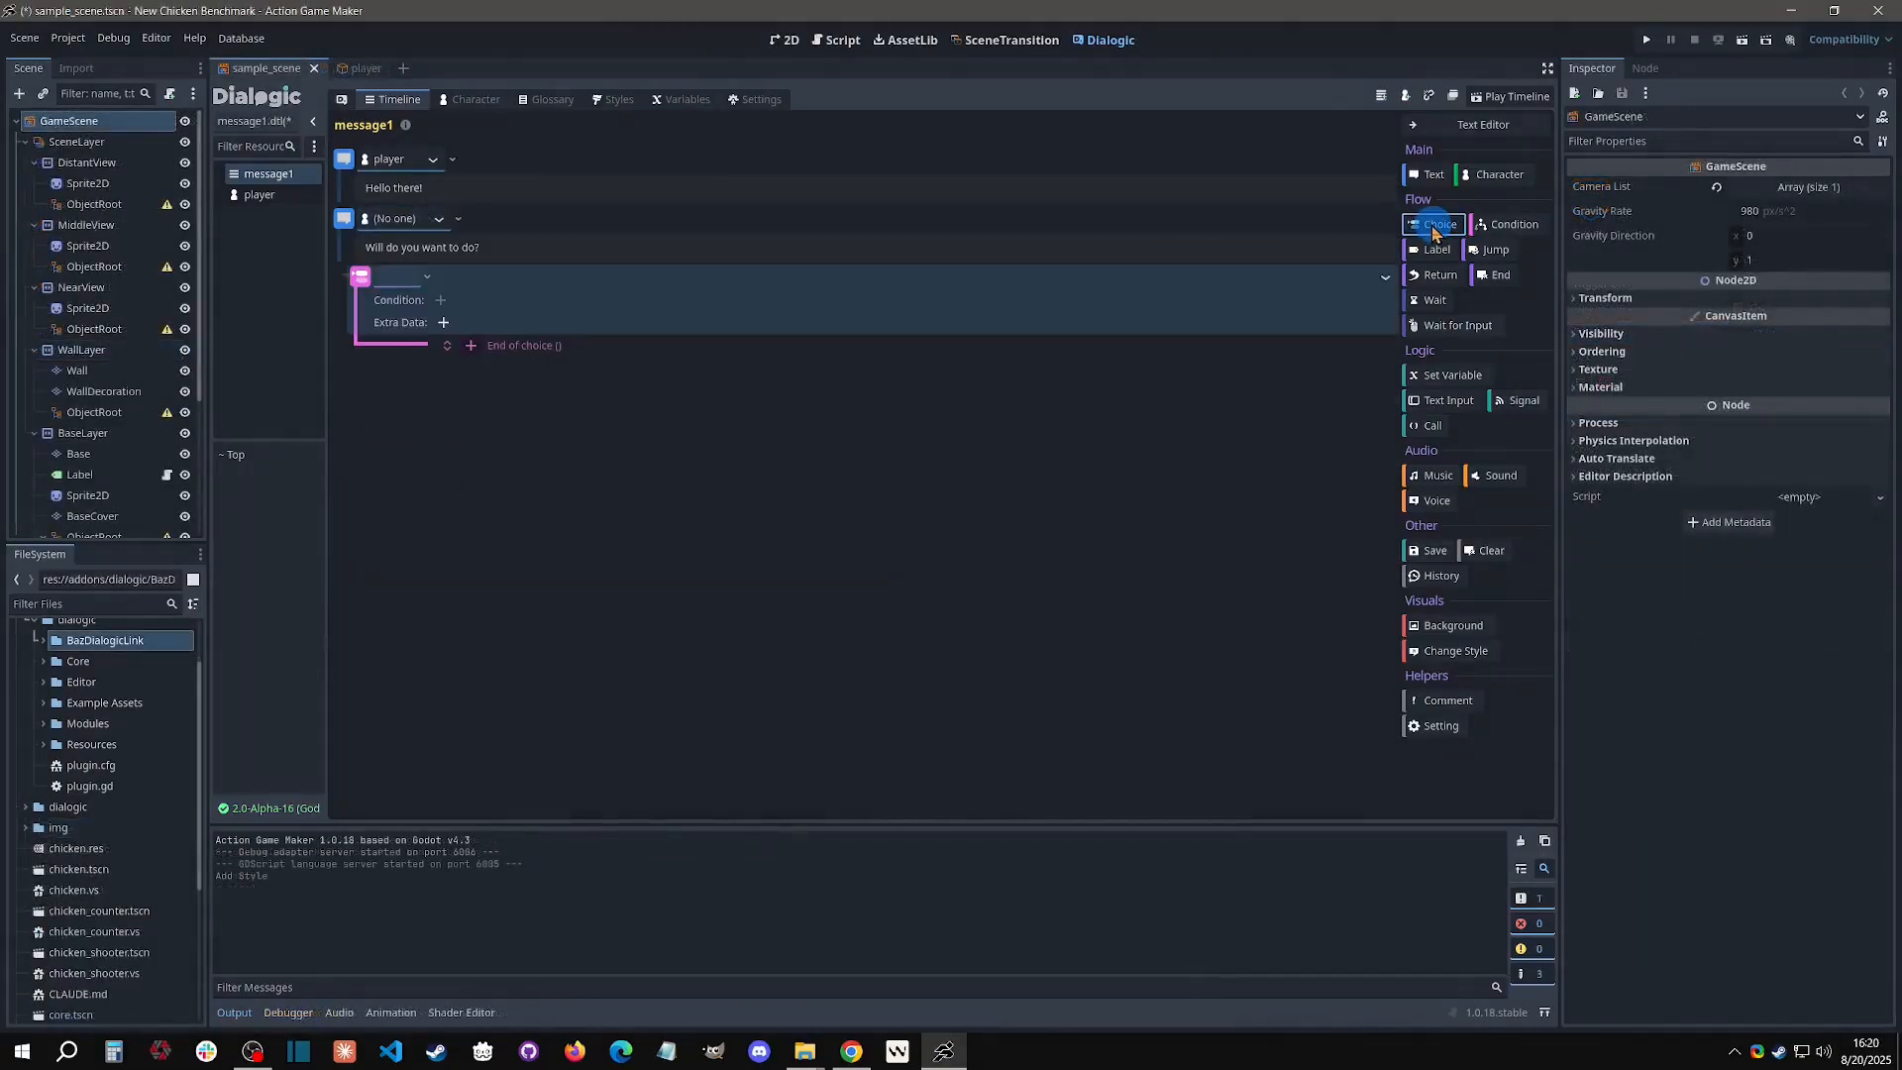
click(1433, 230)
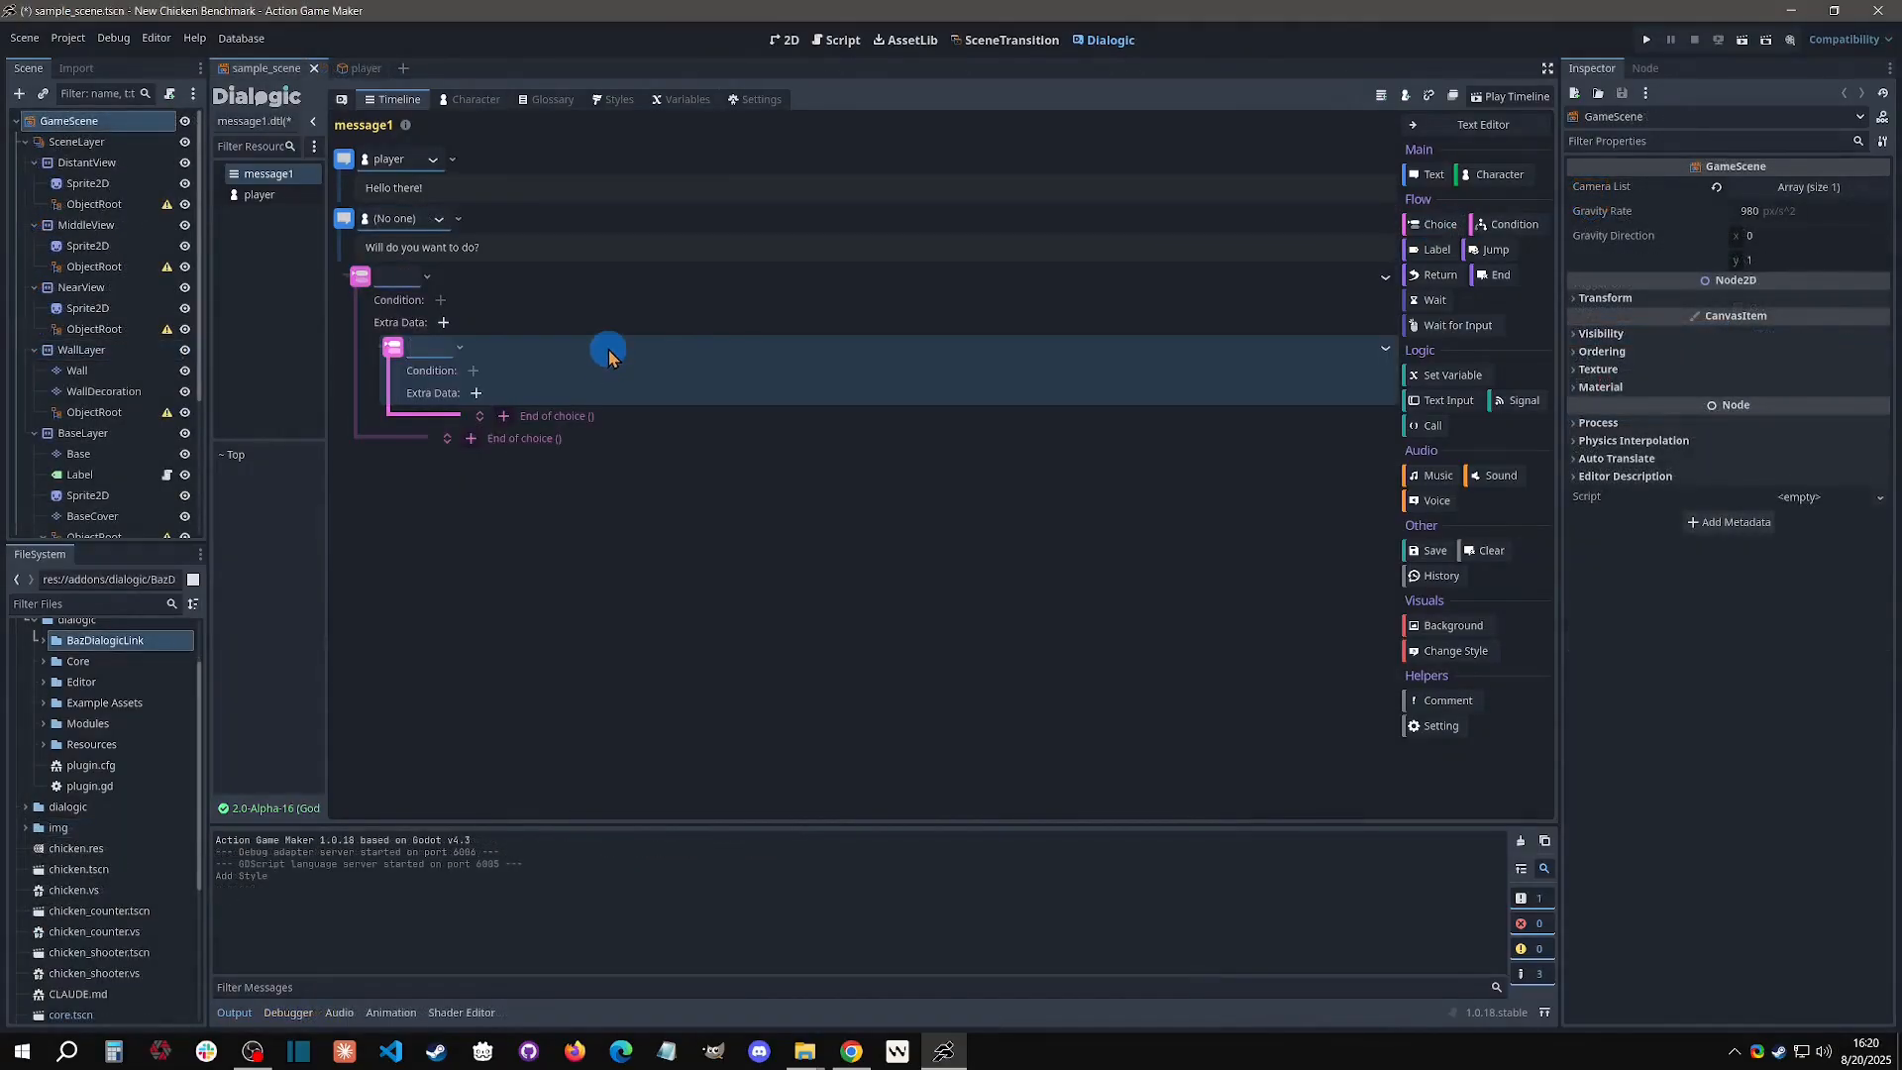
key(Delete)
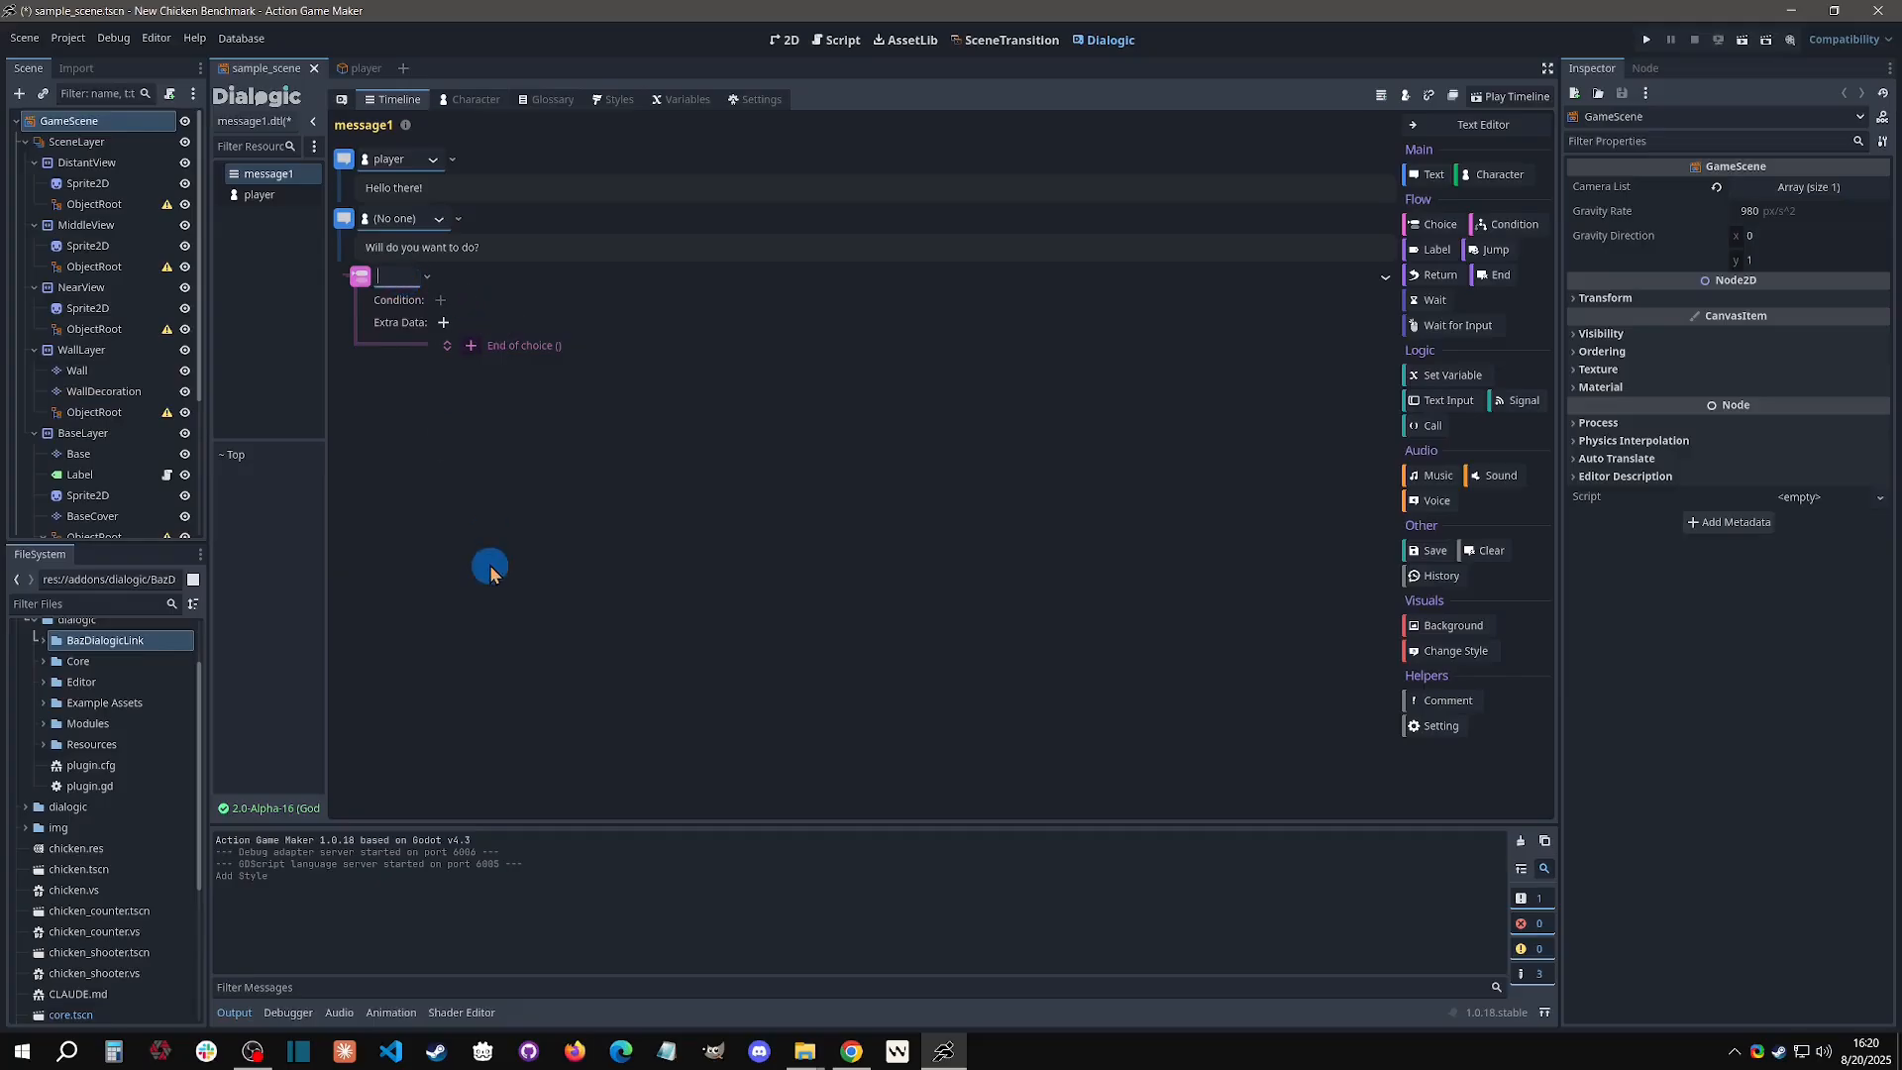
text(I want to eat.)
Add a second Choice event with the text "I want to dance." below the "I want to eat." choice.
click(1433, 224)
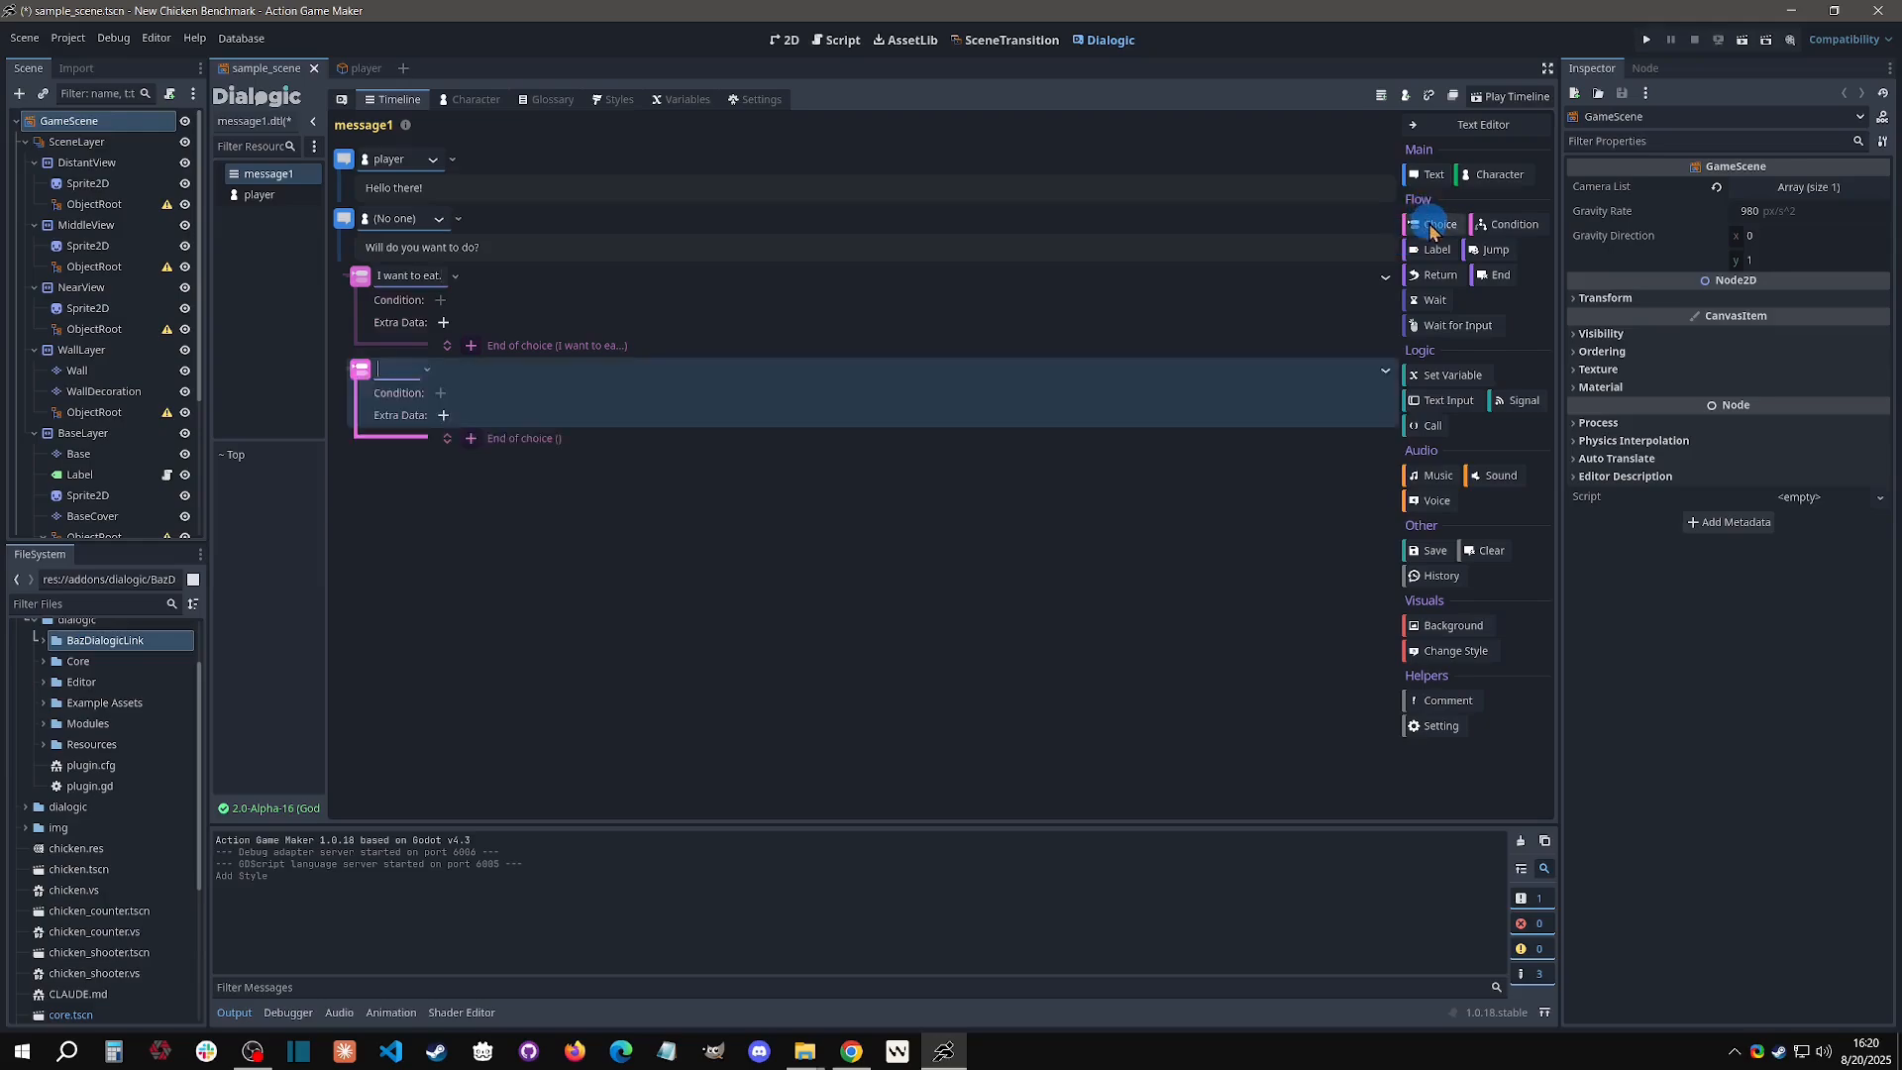
click(390, 372)
text(I w)
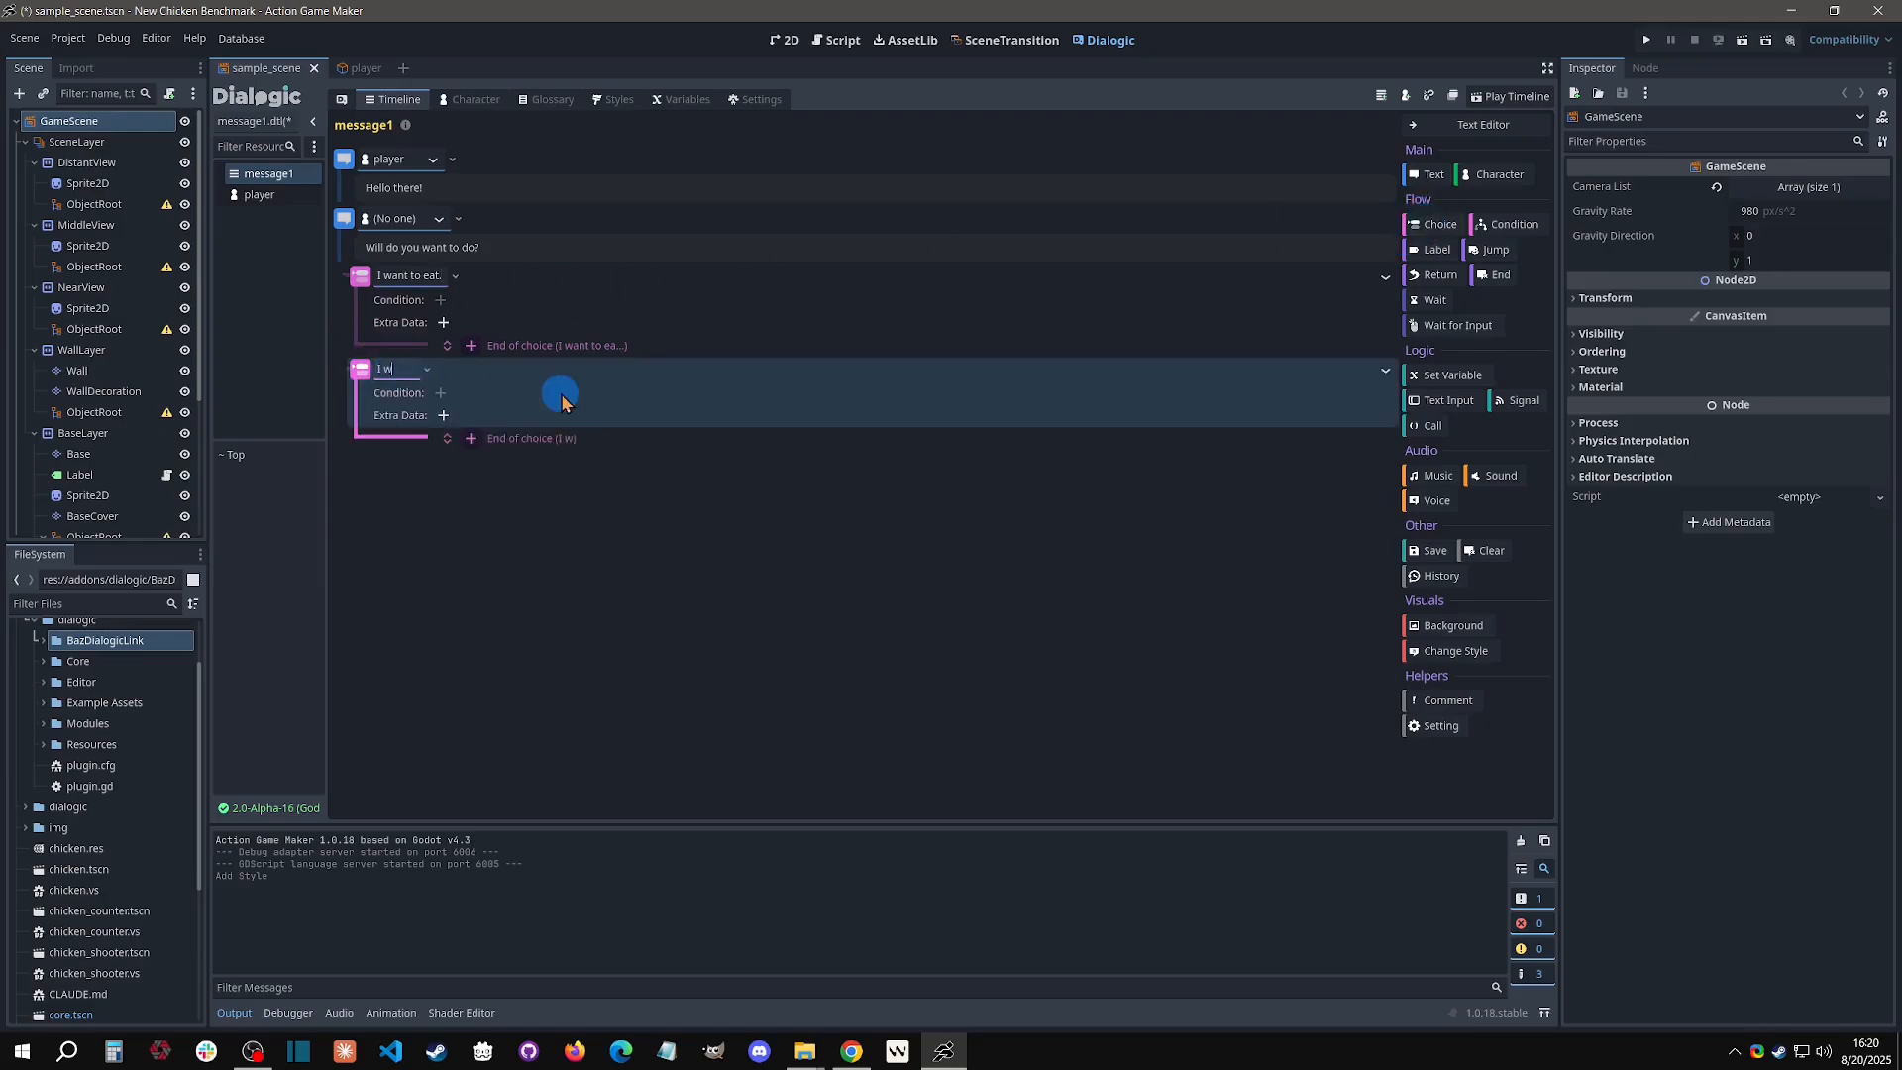
text(ant to dance.)
Try to add a third Choice event at the same level below the "I want to dance." choice.
click(1434, 224)
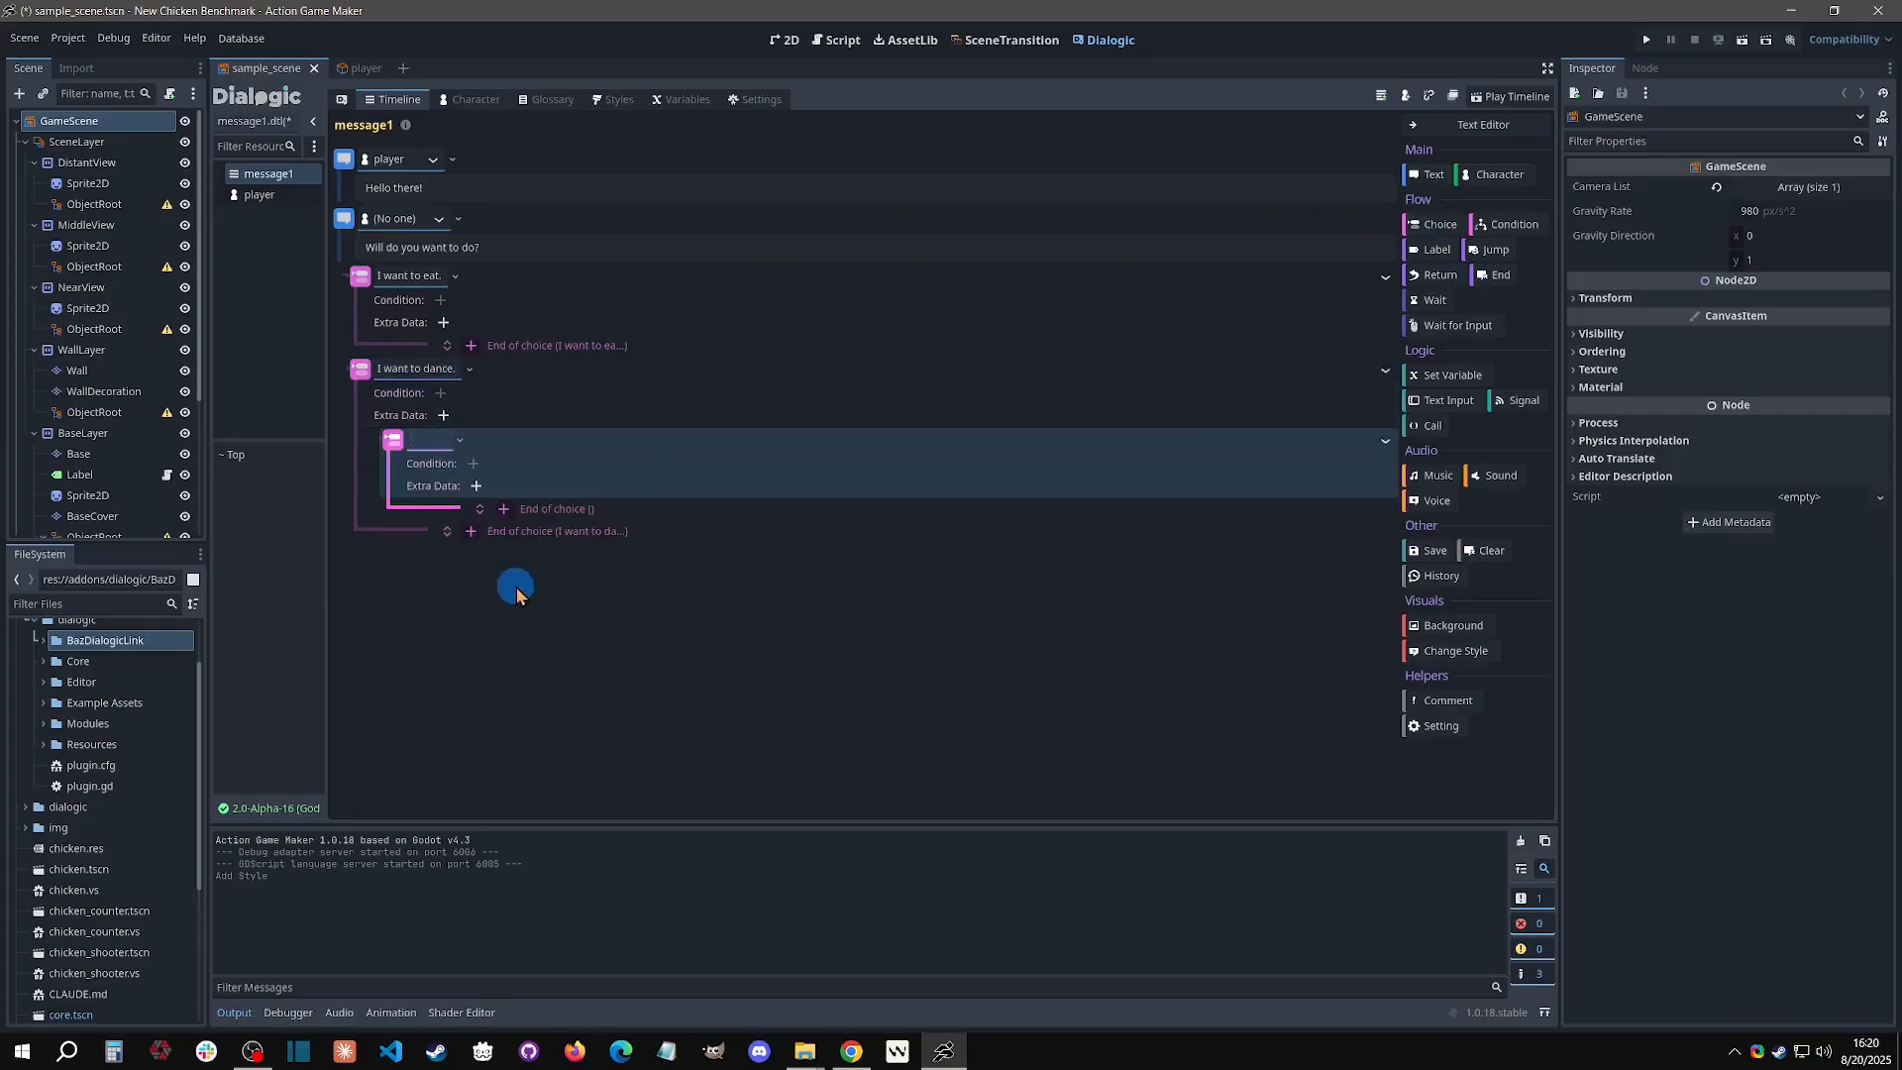
click(518, 438)
key(Delete)
click(527, 373)
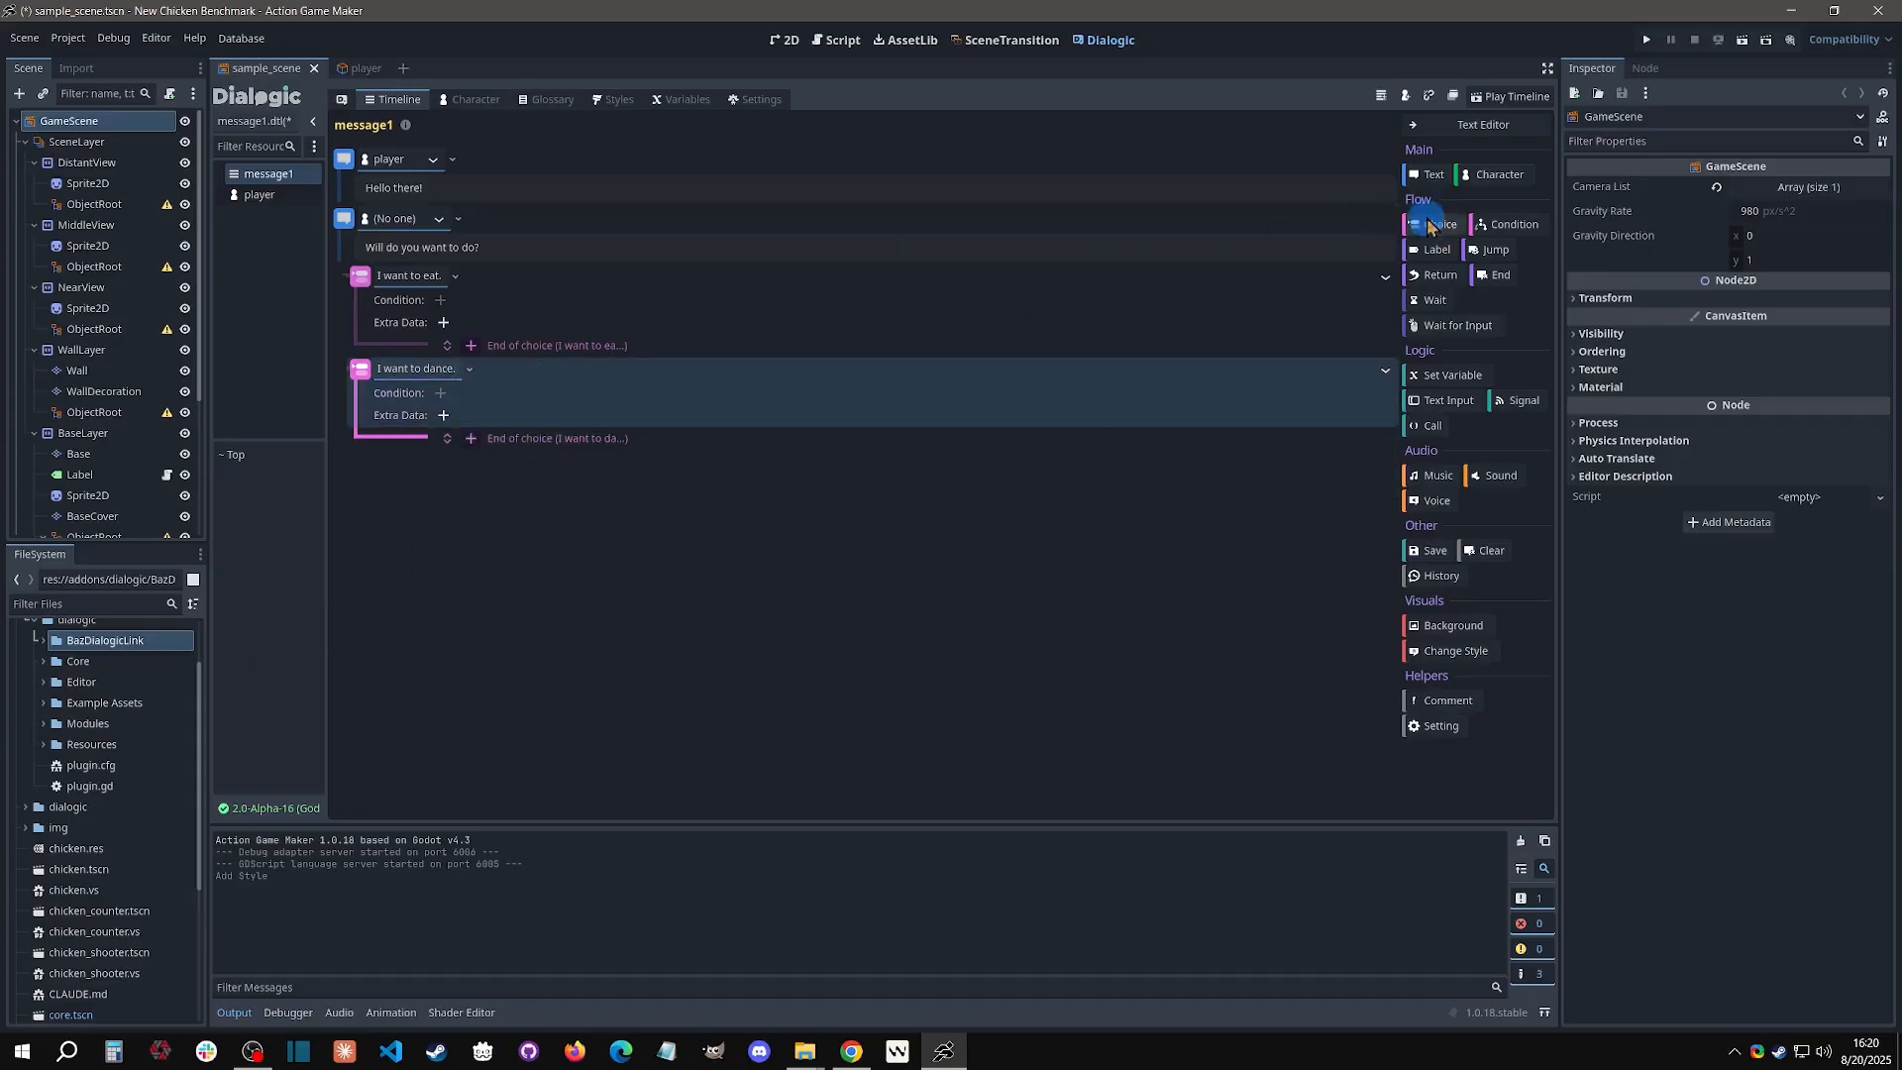
click(1431, 224)
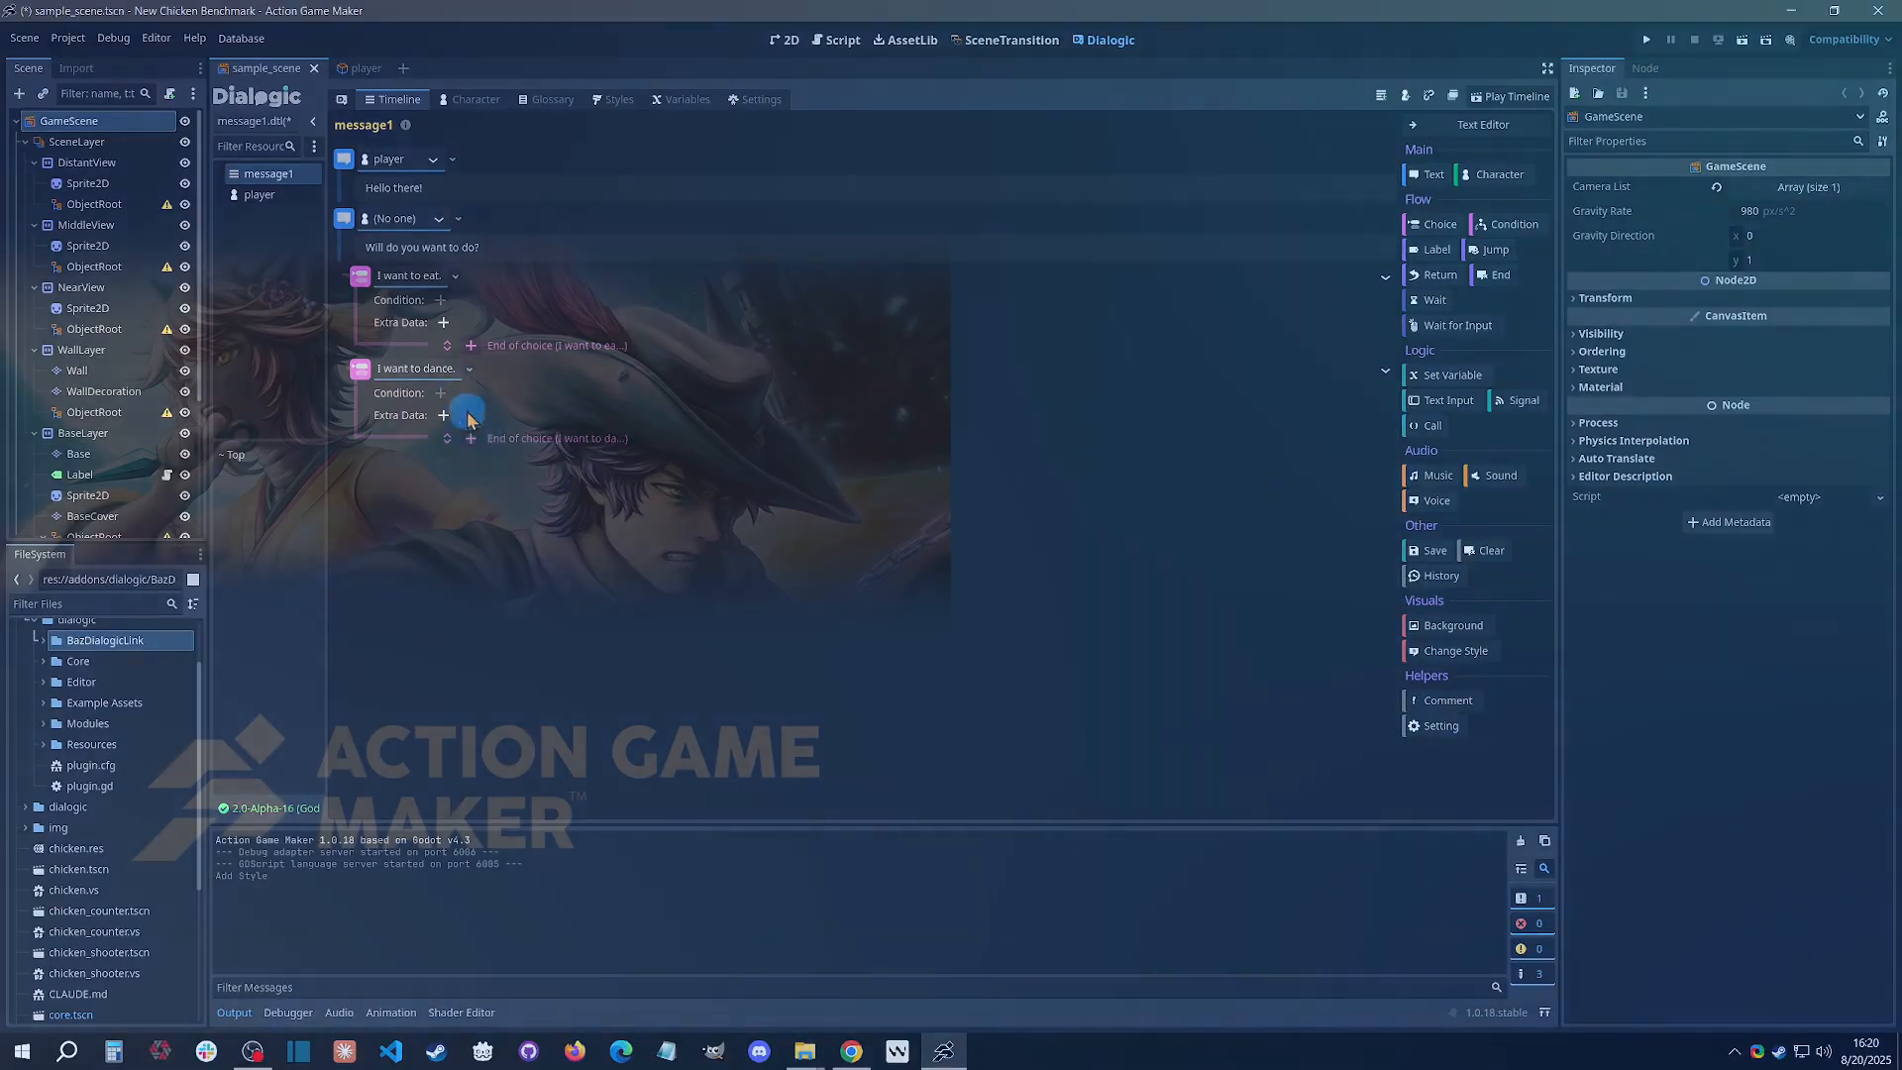